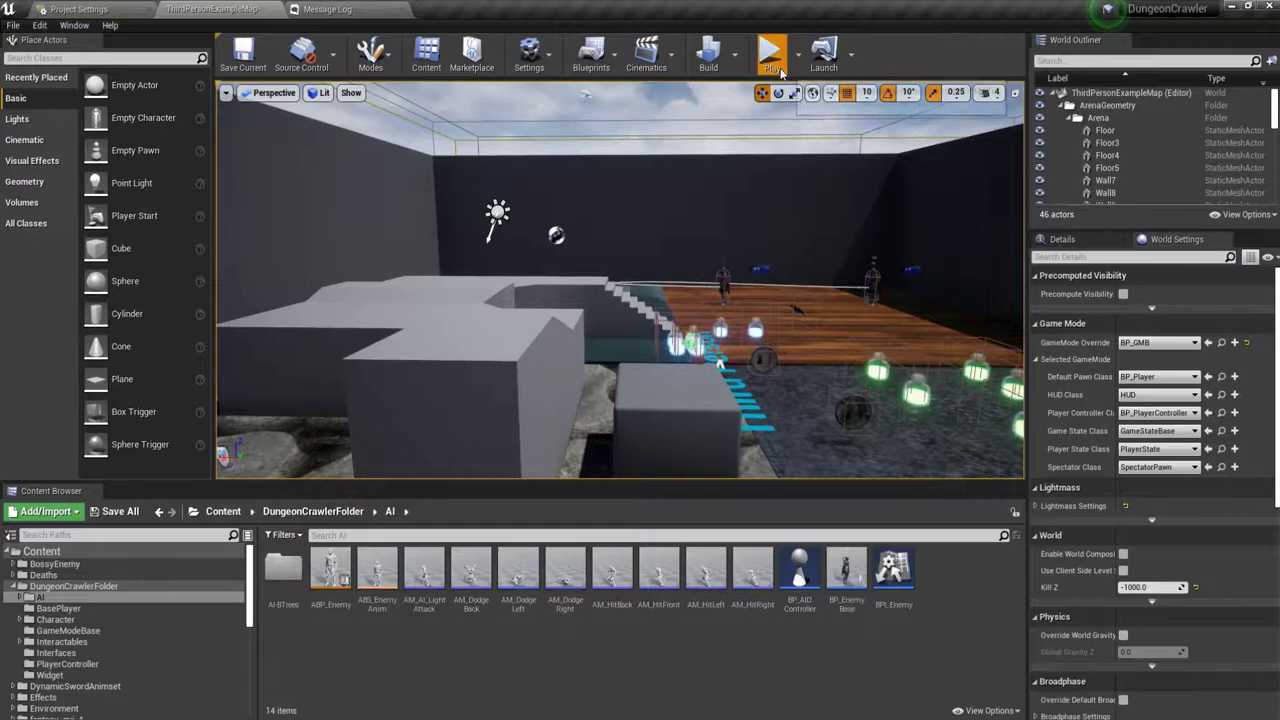
Playtest the level, running around the arena with the enemy AI debug overlay shown, then stop.
click(780, 72)
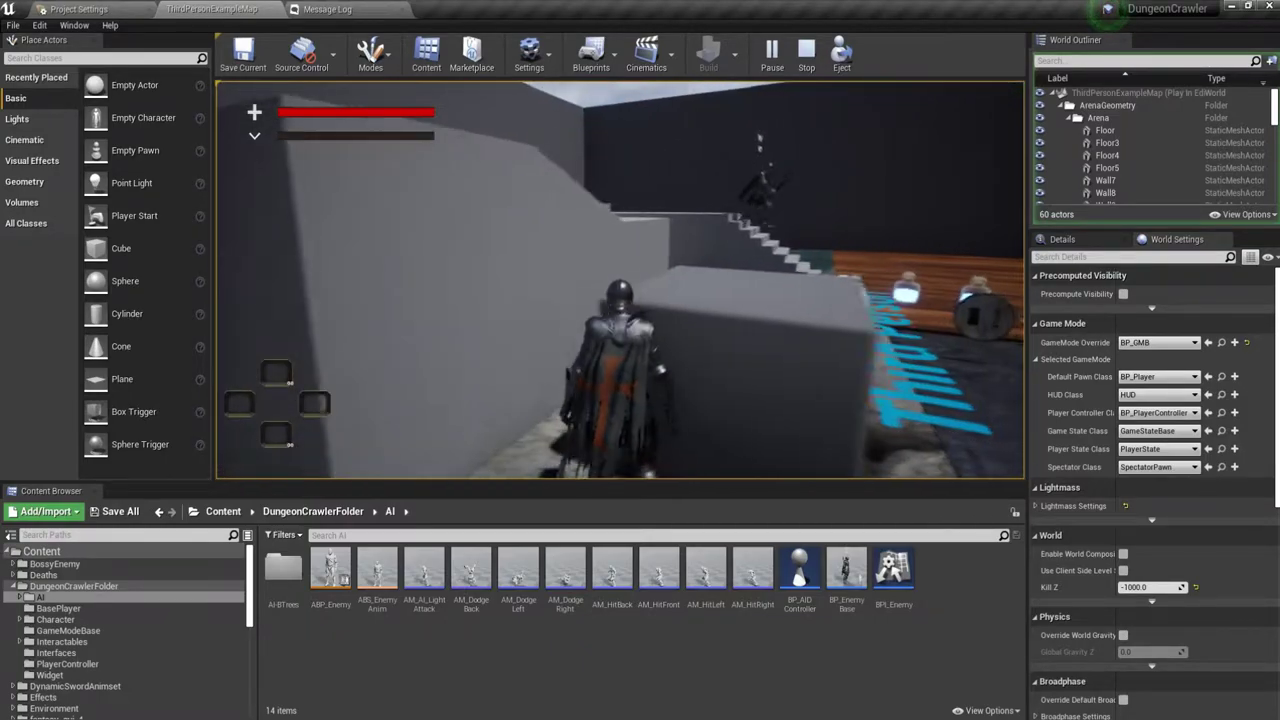
key(w)
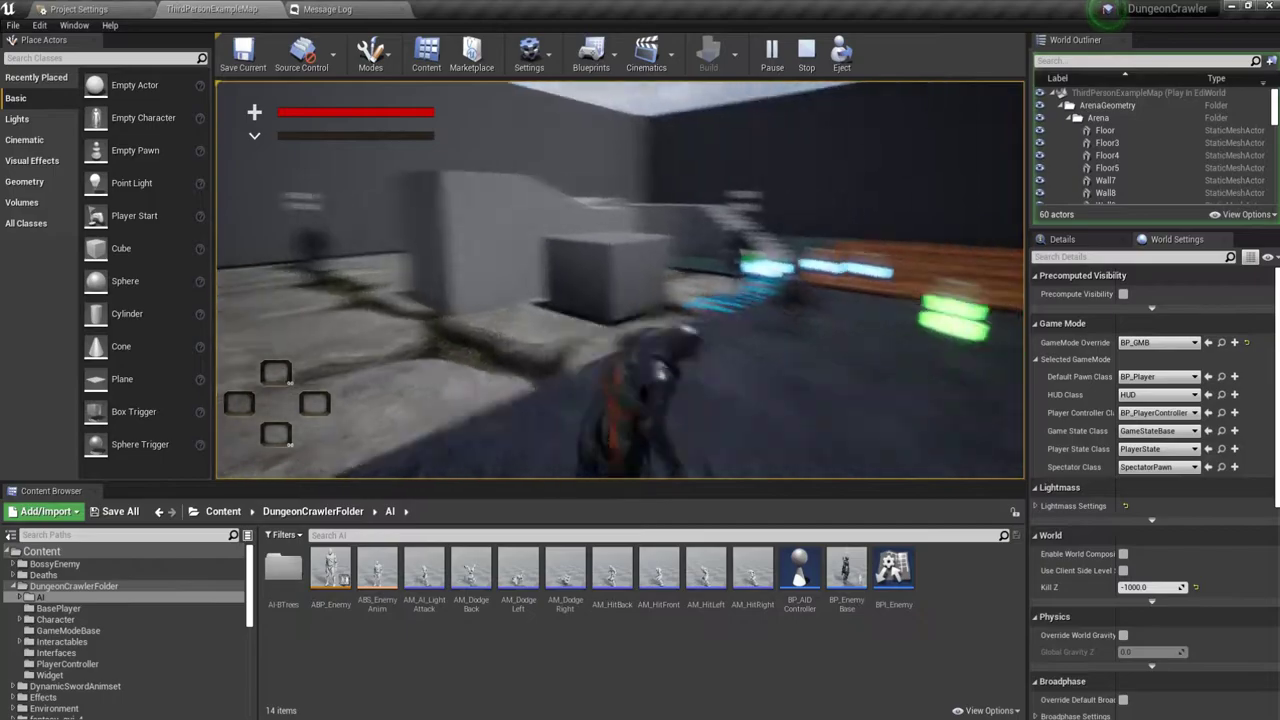
key(w)
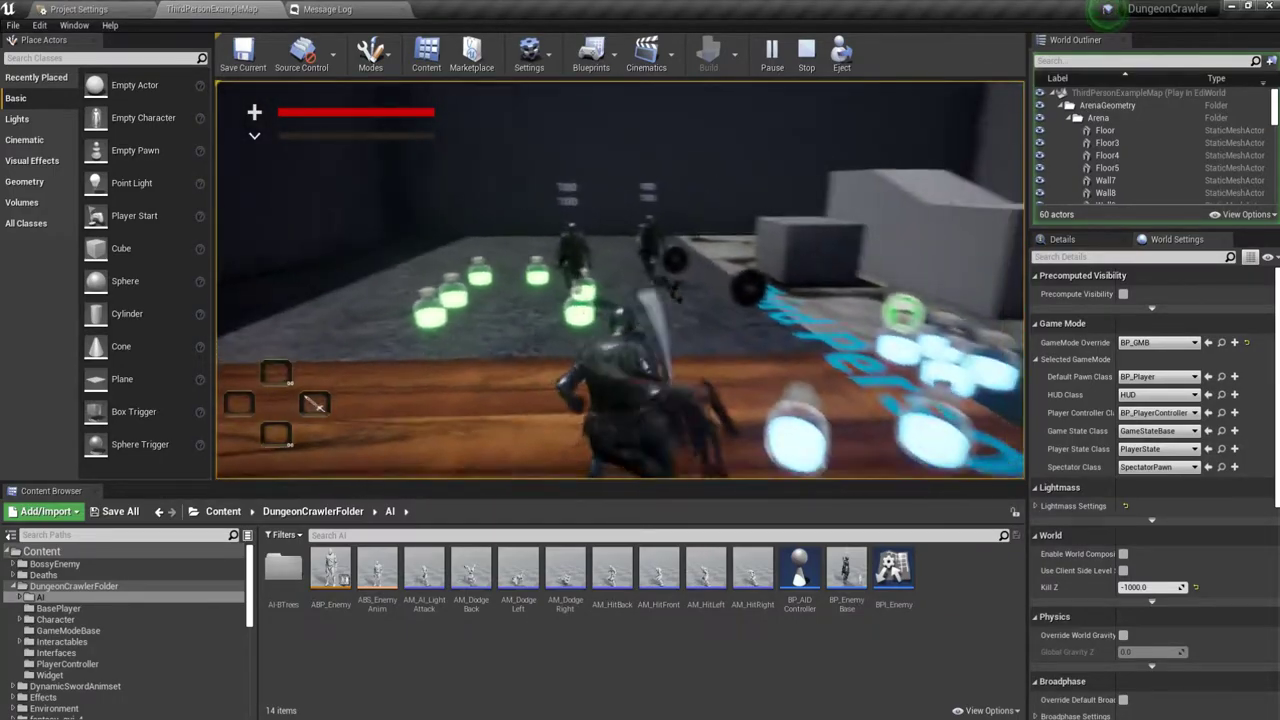
key(w)
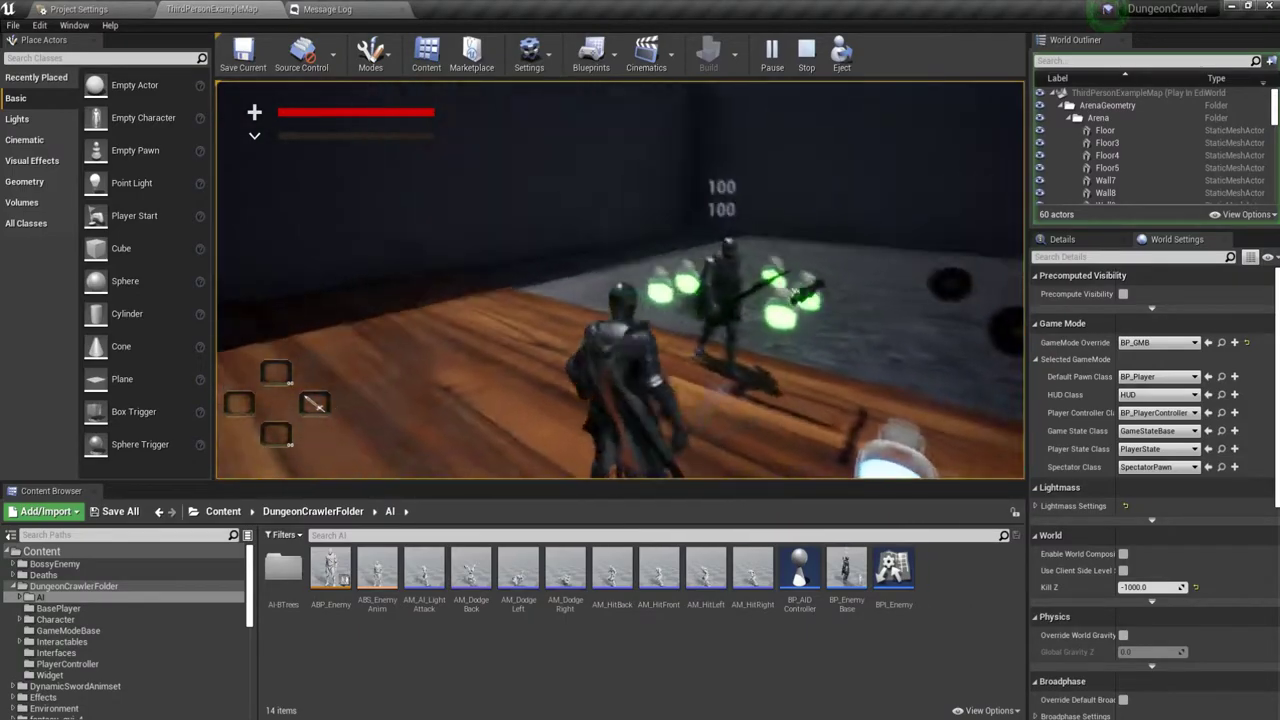
key(w)
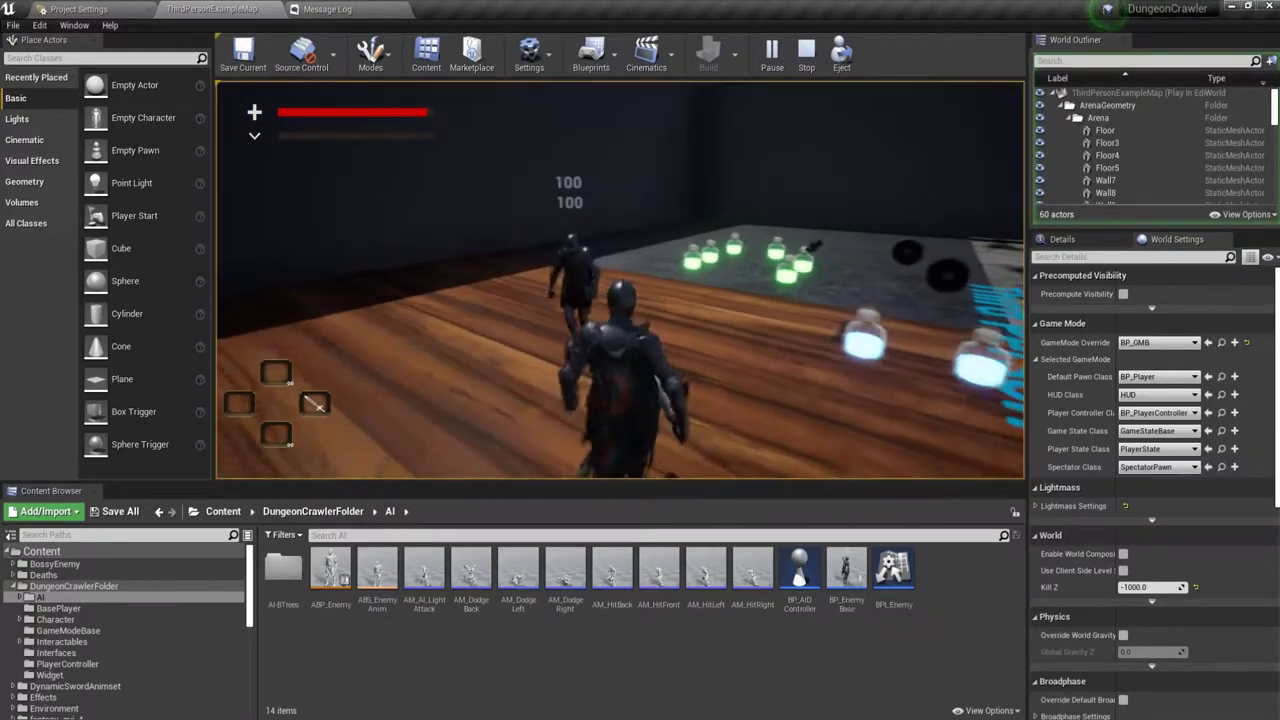
key(apostrophe)
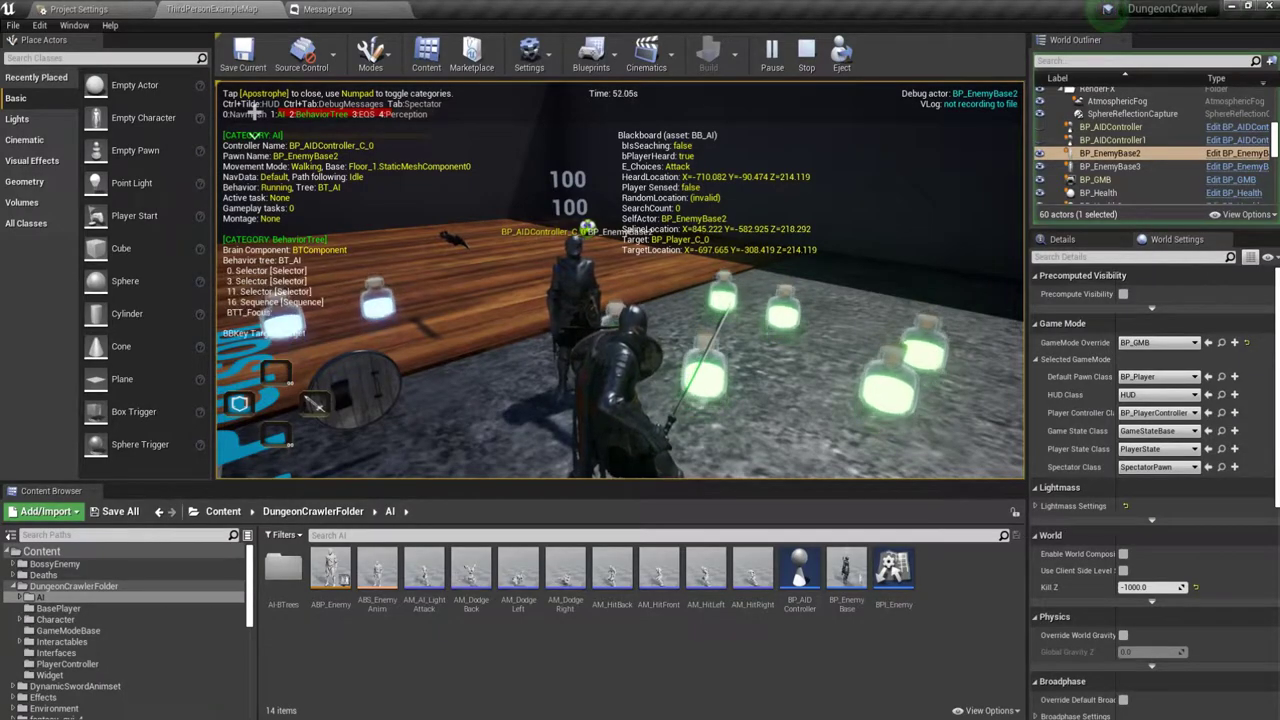
key(Escape)
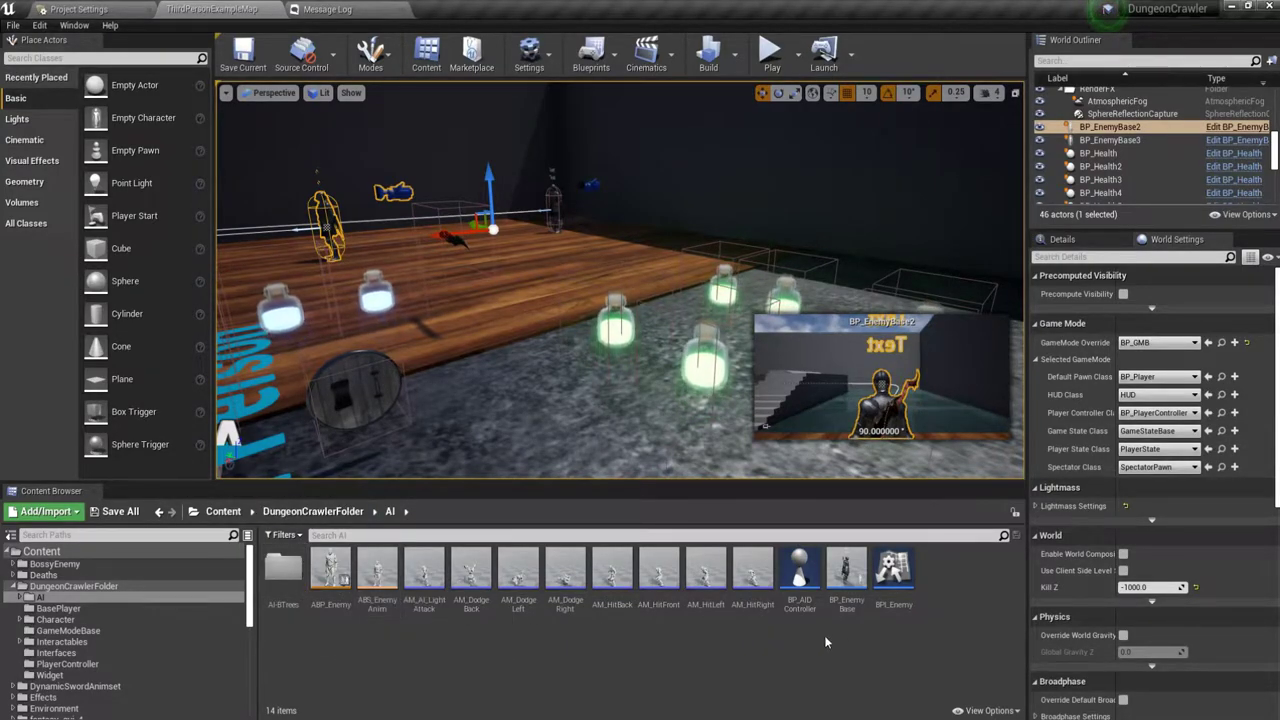
Open BP_EnemyBase and navigate the event graph past the Dodge group to the Strafe event.
double_click(862, 599)
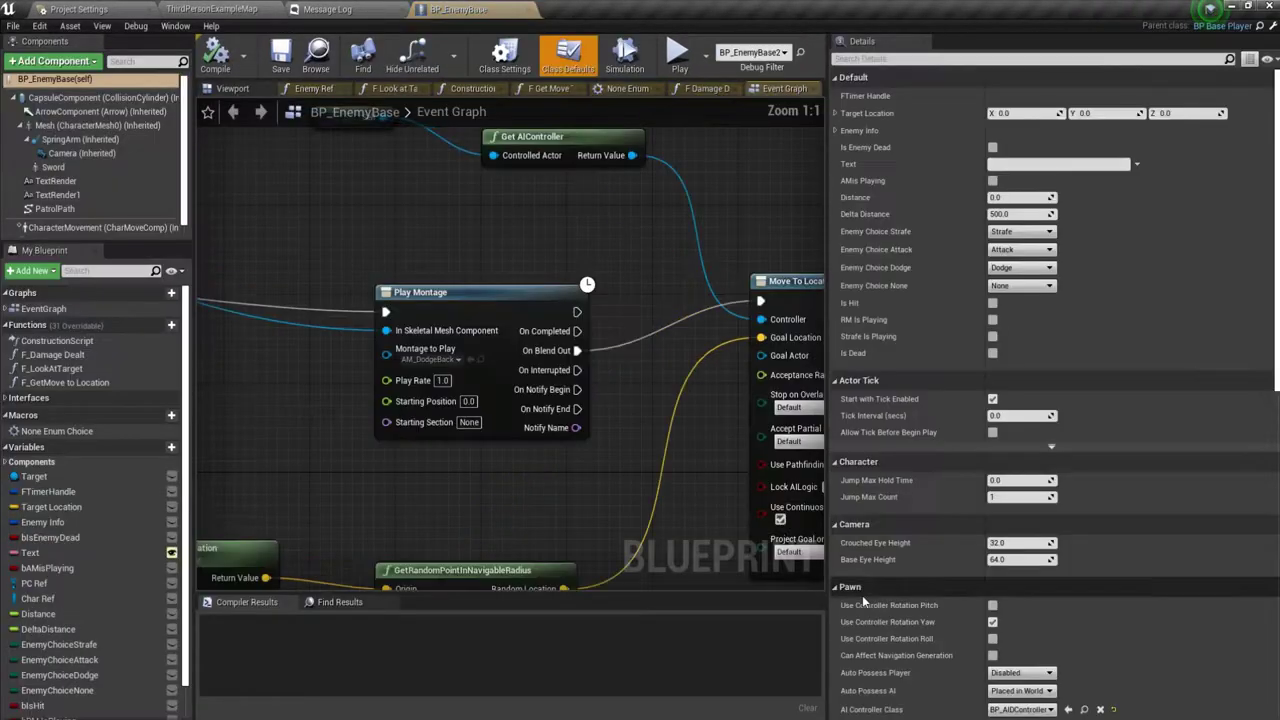
scroll(555, 474, down, 2)
scroll(512, 523, down, 2)
mouse_move(313, 482)
right_down()
mouse_move(523, 497)
mouse_move(376, 585)
right_up()
scroll(354, 472, up, 1)
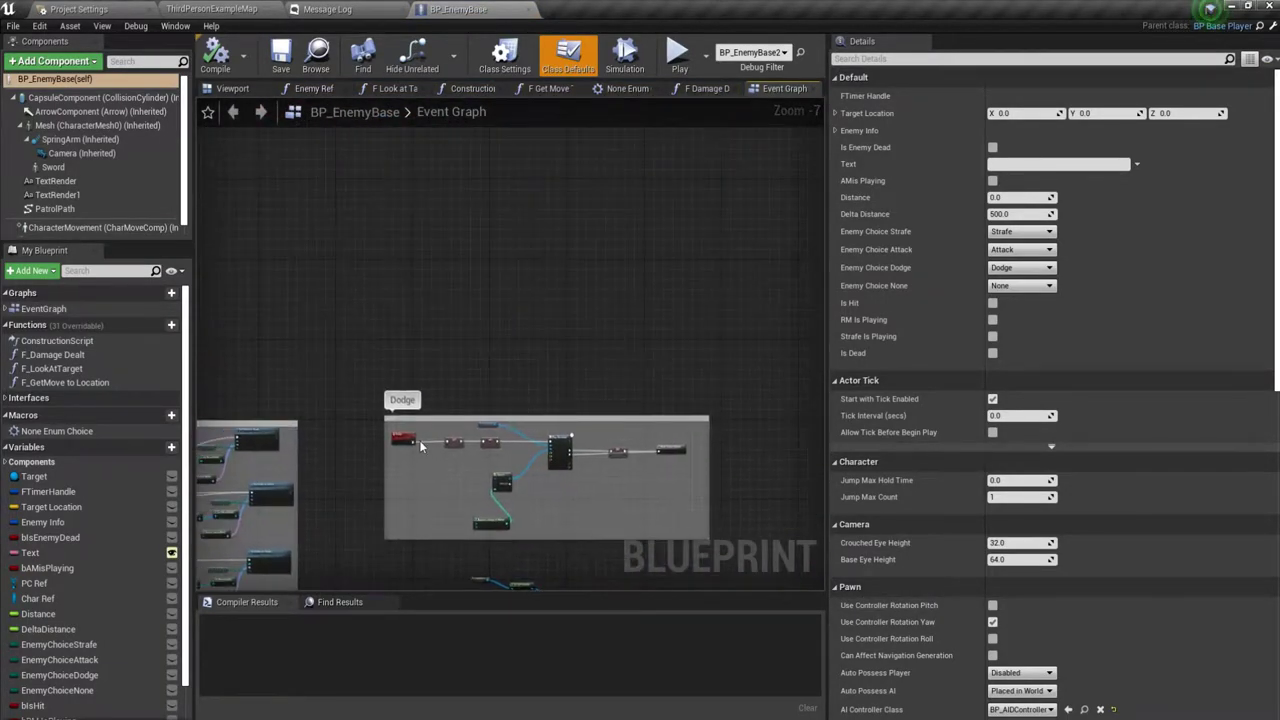
scroll(475, 530, up, 1)
right_drag(475, 530, 543, 347)
scroll(493, 510, down, 2)
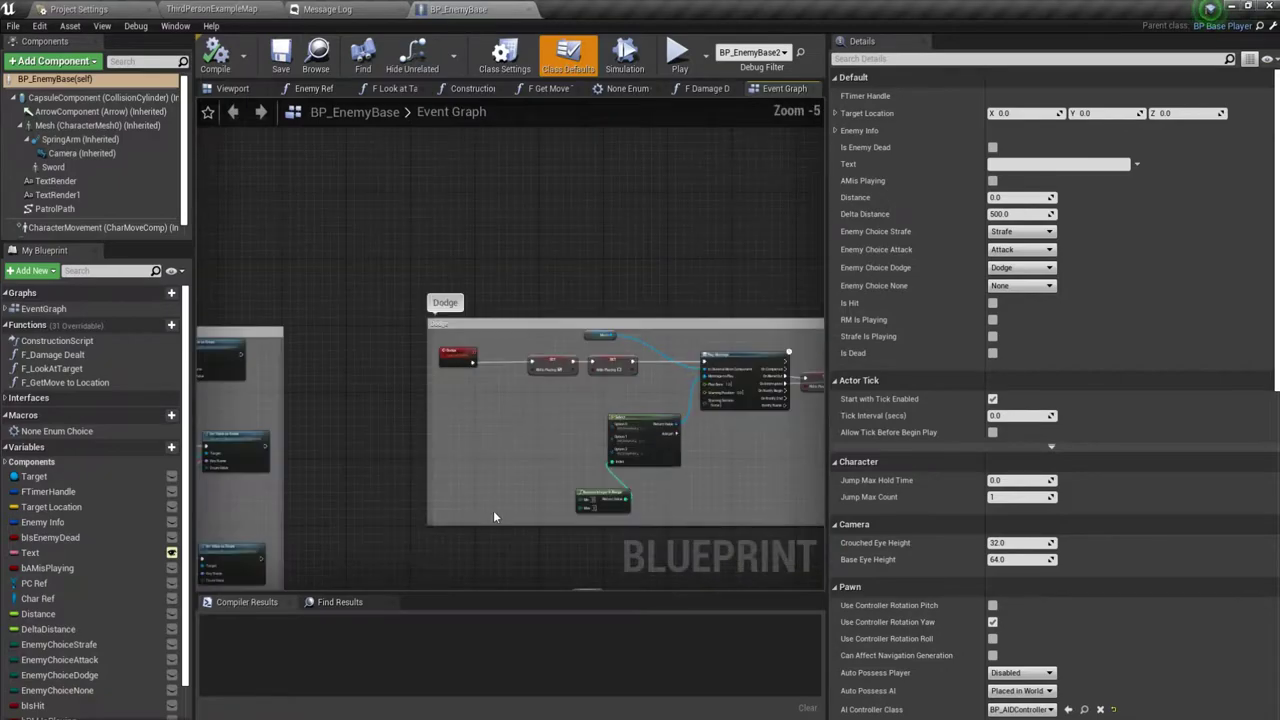
scroll(500, 444, down, 1)
scroll(499, 465, up, 3)
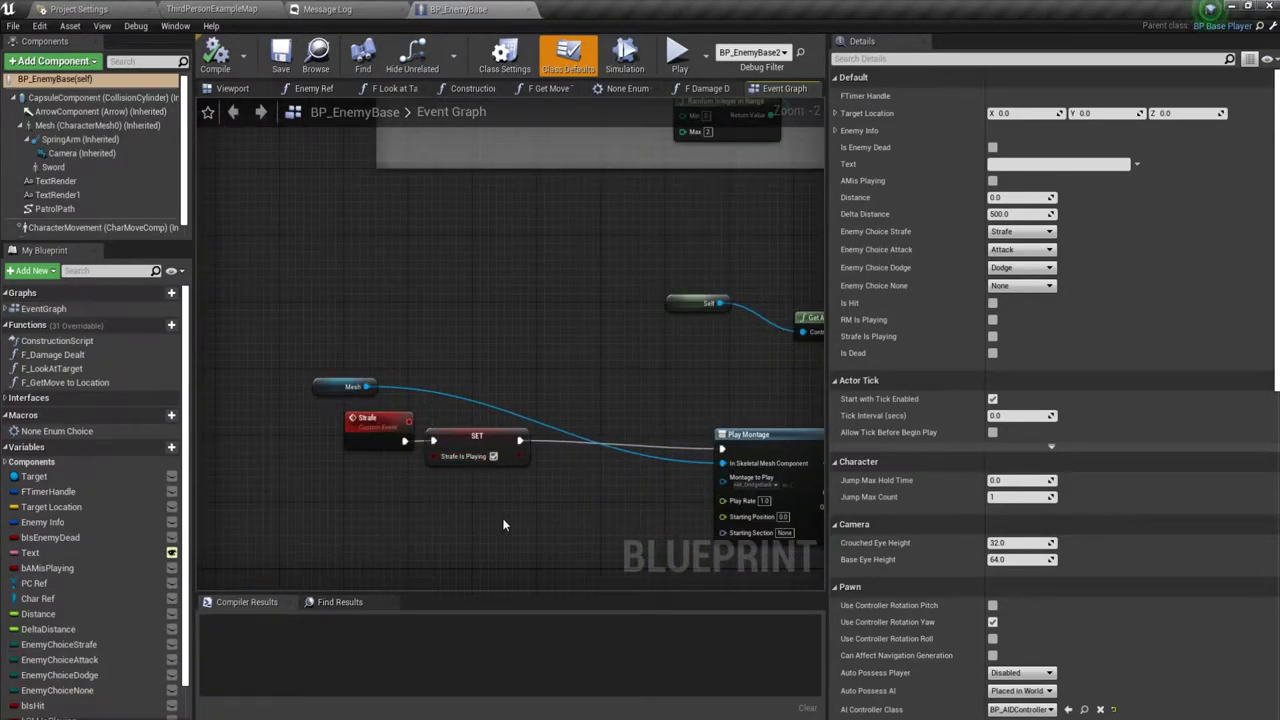
right_drag(503, 524, 395, 365)
Shift the Strafe event and its SET node left to make room in the chain.
drag(544, 376, 463, 376)
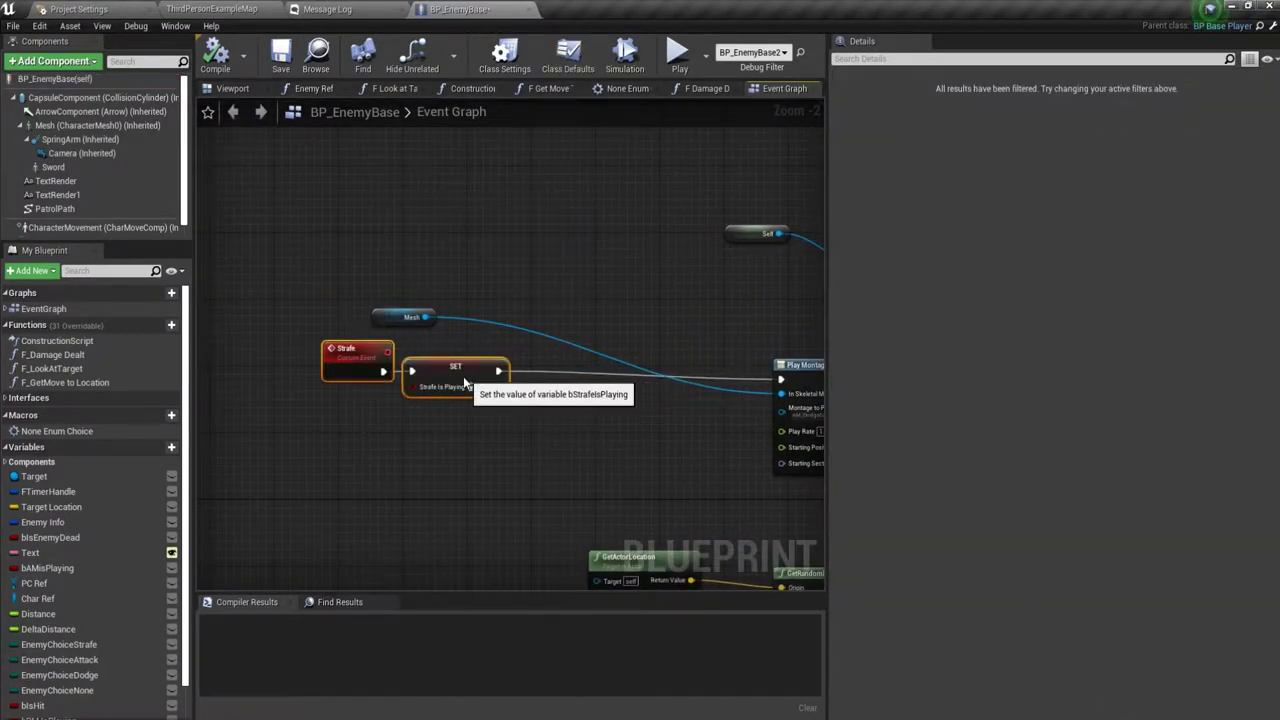
click(350, 497)
right_drag(350, 497, 156, 477)
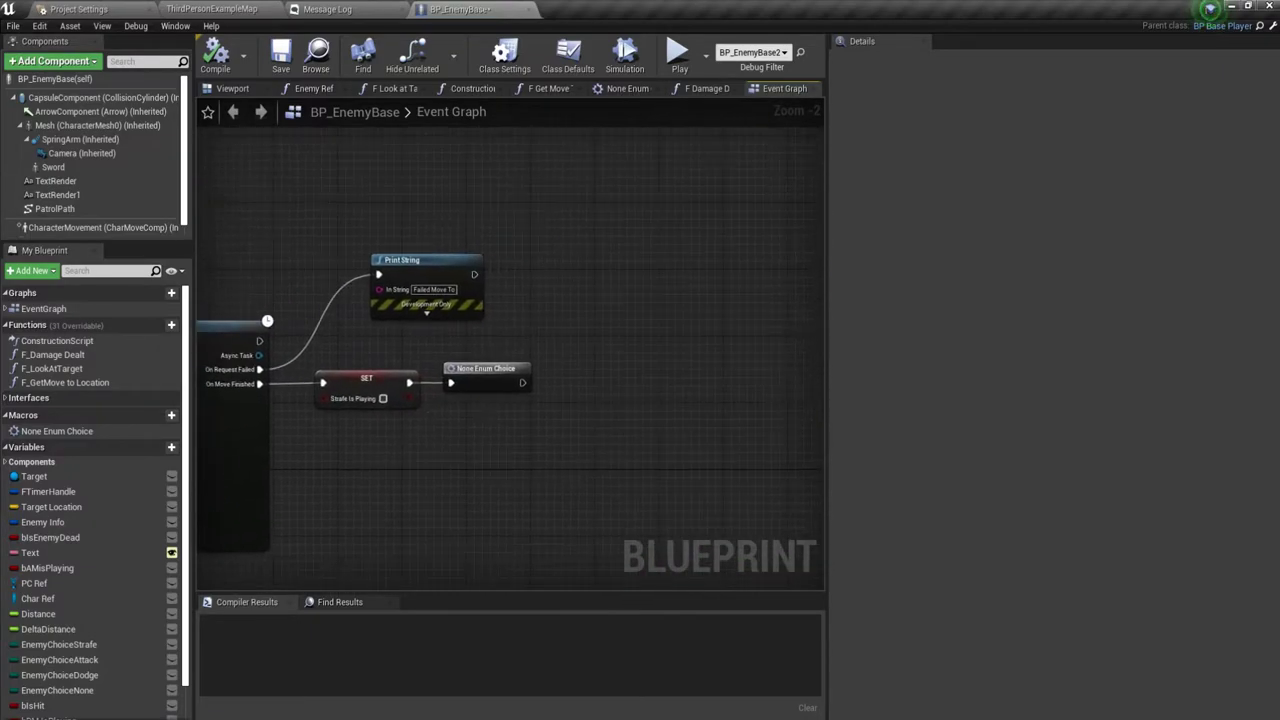
right_drag(262, 495, 420, 509)
scroll(97, 669, down, 2)
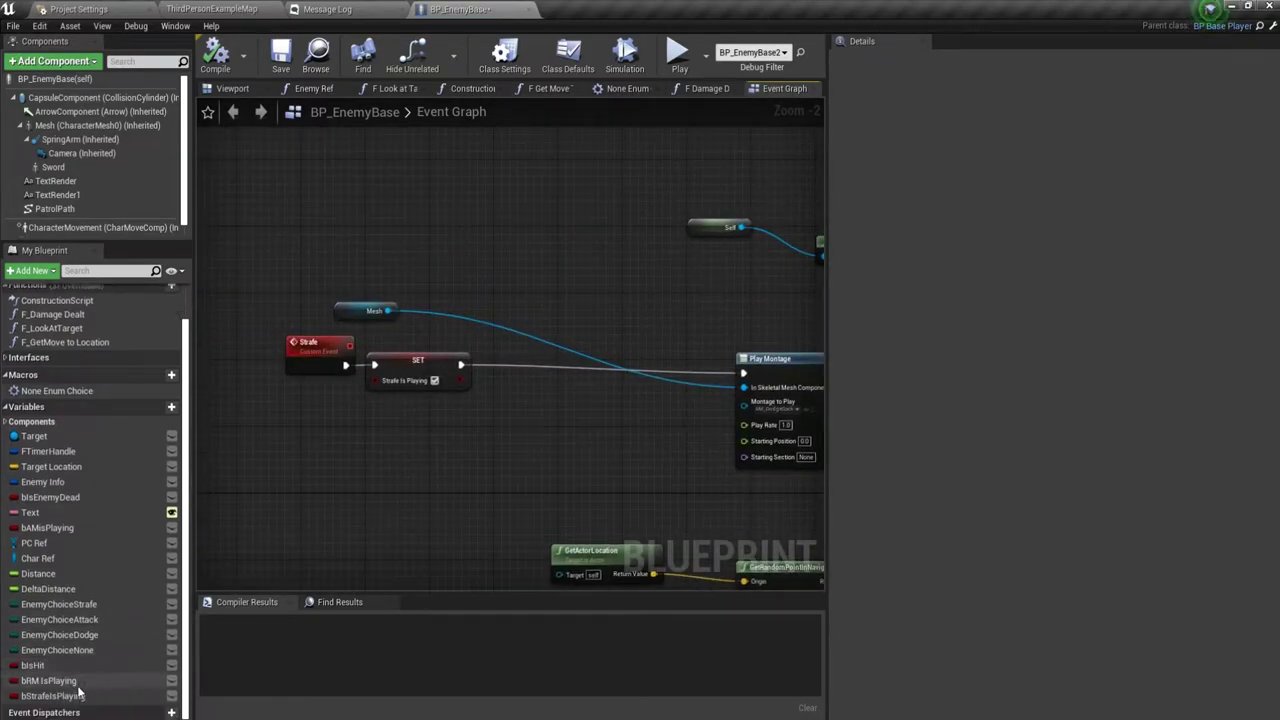
Add a bAMisPlaying setter to the Strafe chain ahead of its montage.
drag(60, 528, 444, 381)
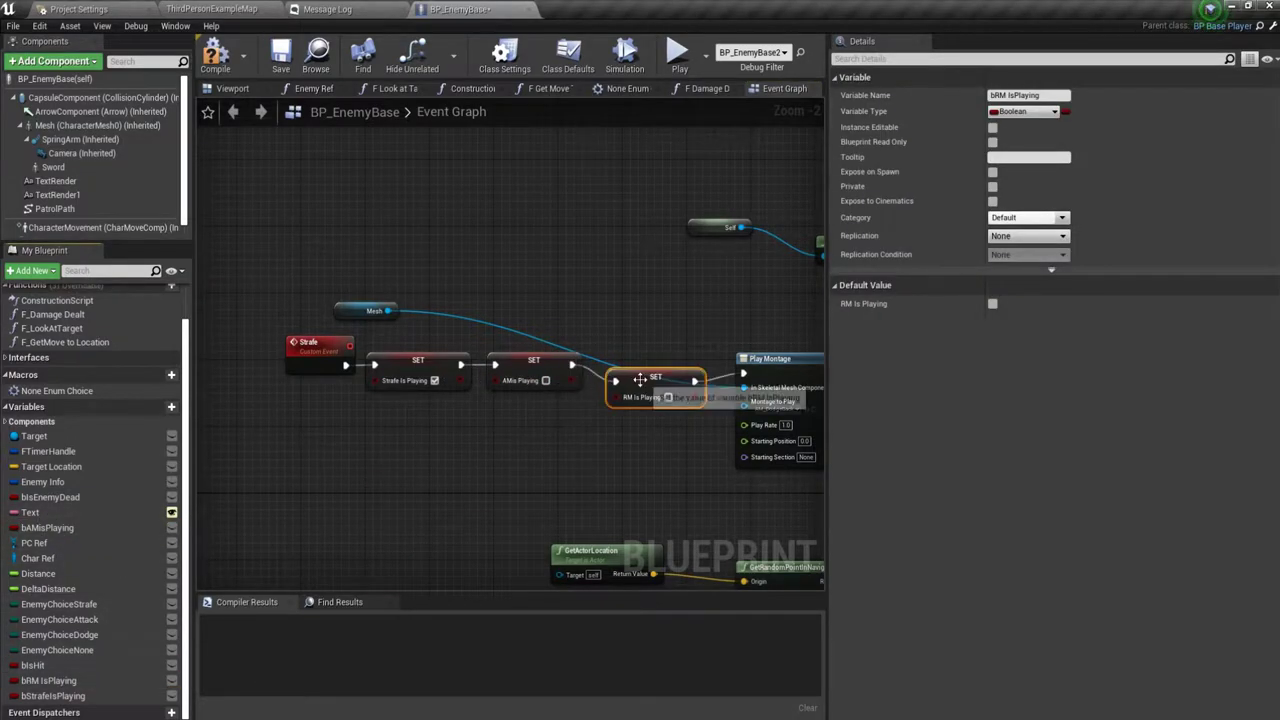
scroll(615, 435, down, 3)
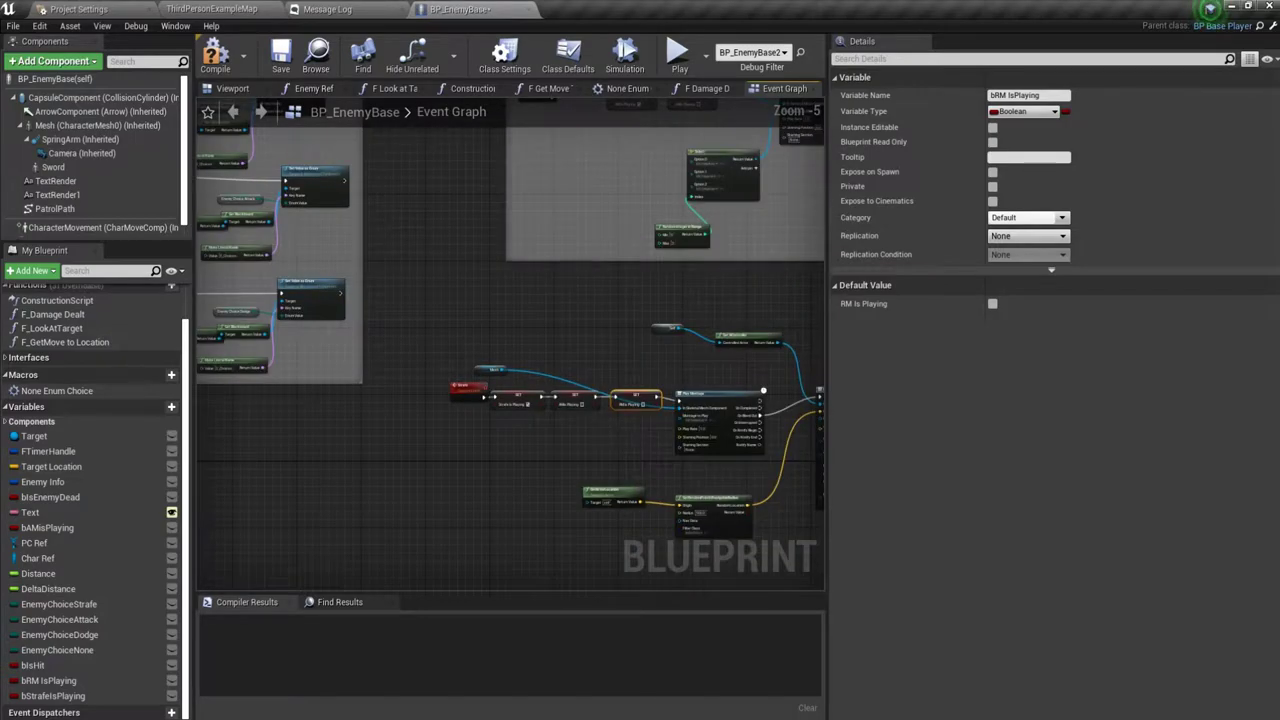
mouse_move(615, 435)
right_down()
mouse_move(496, 455)
mouse_move(644, 495)
right_up()
scroll(489, 423, down, 2)
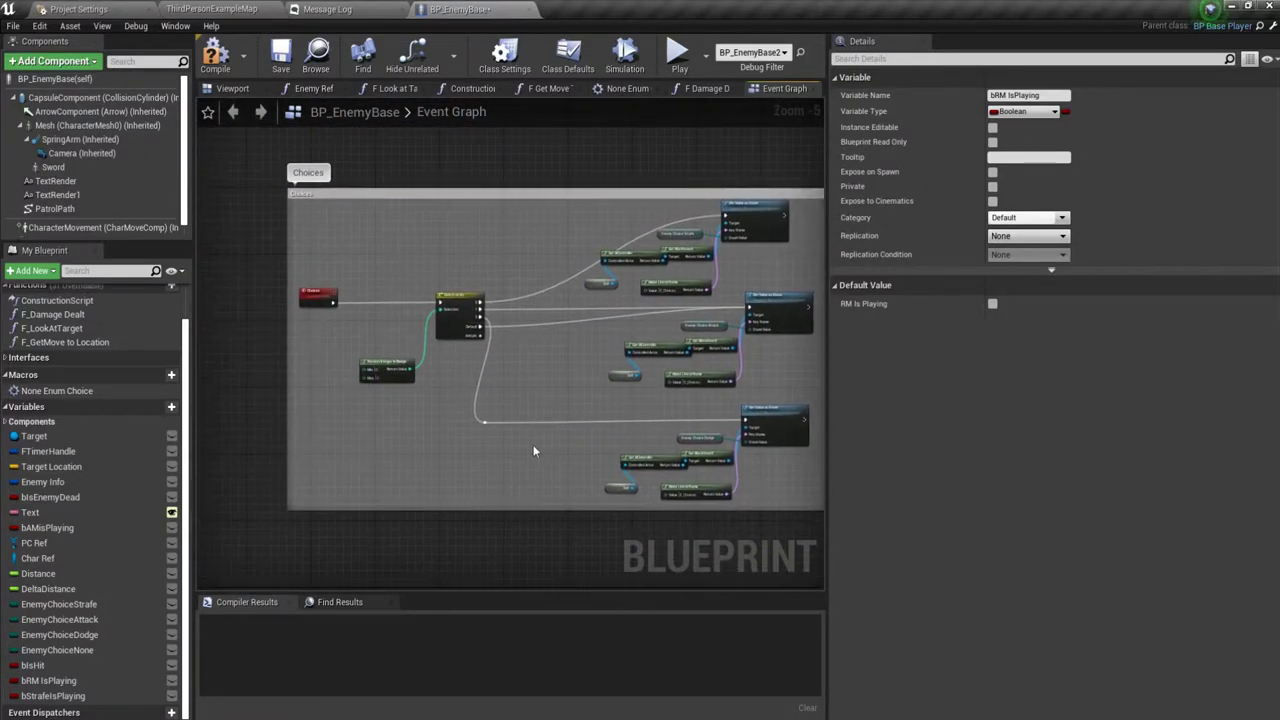
scroll(322, 511, down, 2)
mouse_move(322, 511)
right_down()
mouse_move(593, 547)
mouse_move(530, 460)
right_up()
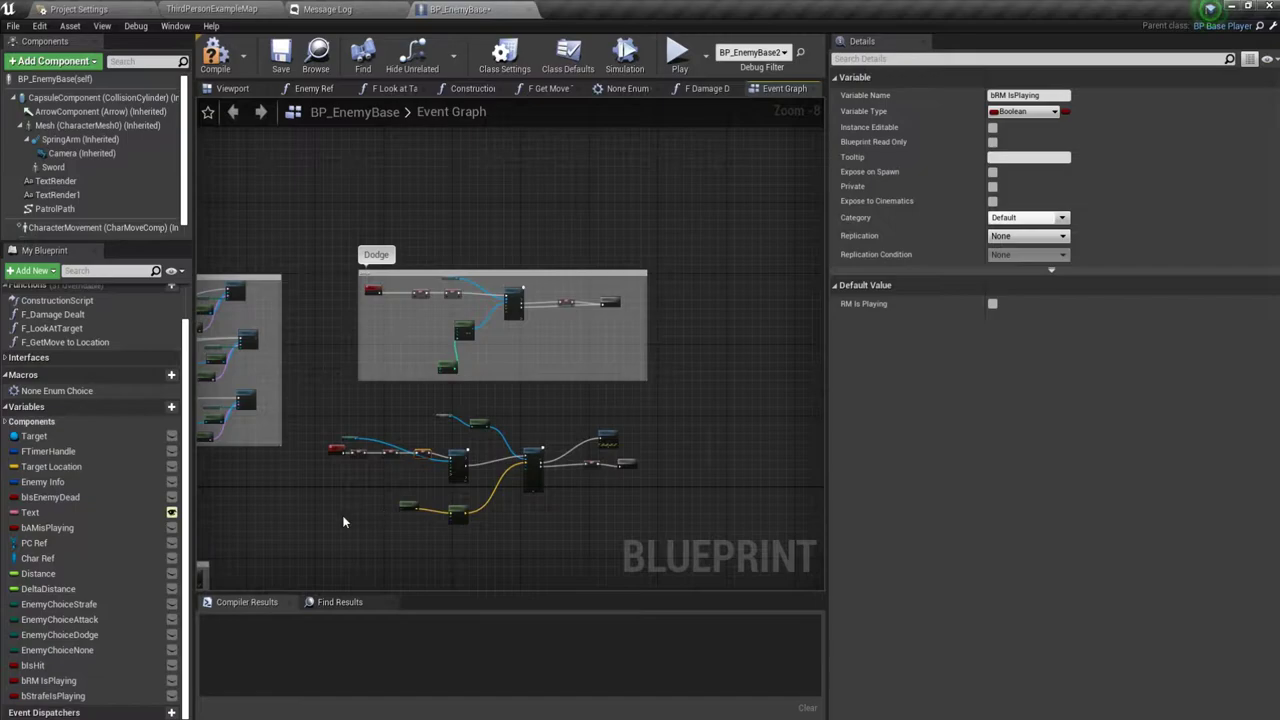
scroll(343, 546, up, 2)
mouse_move(514, 391)
right_down()
mouse_move(505, 400)
mouse_move(564, 389)
right_up()
scroll(422, 391, up, 3)
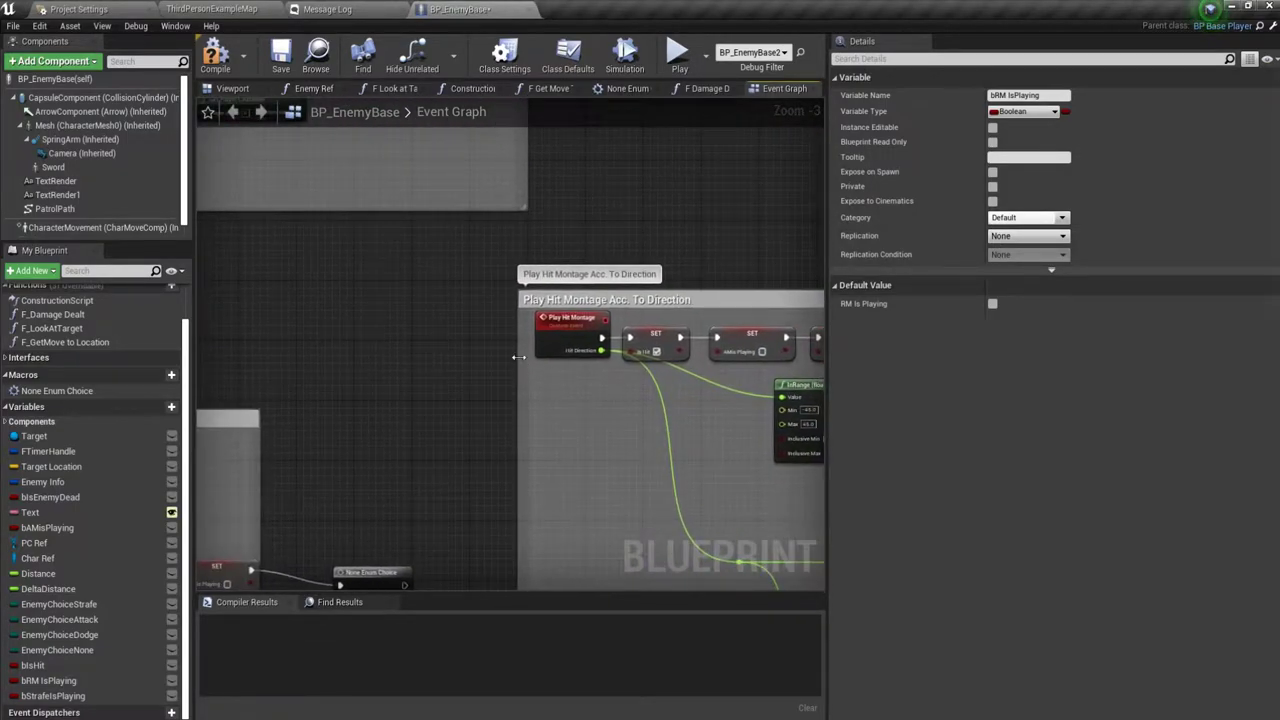
Widen the Play Hit Montage comment, move the event left, and add a Branch after it.
drag(518, 357, 375, 355)
drag(547, 323, 408, 323)
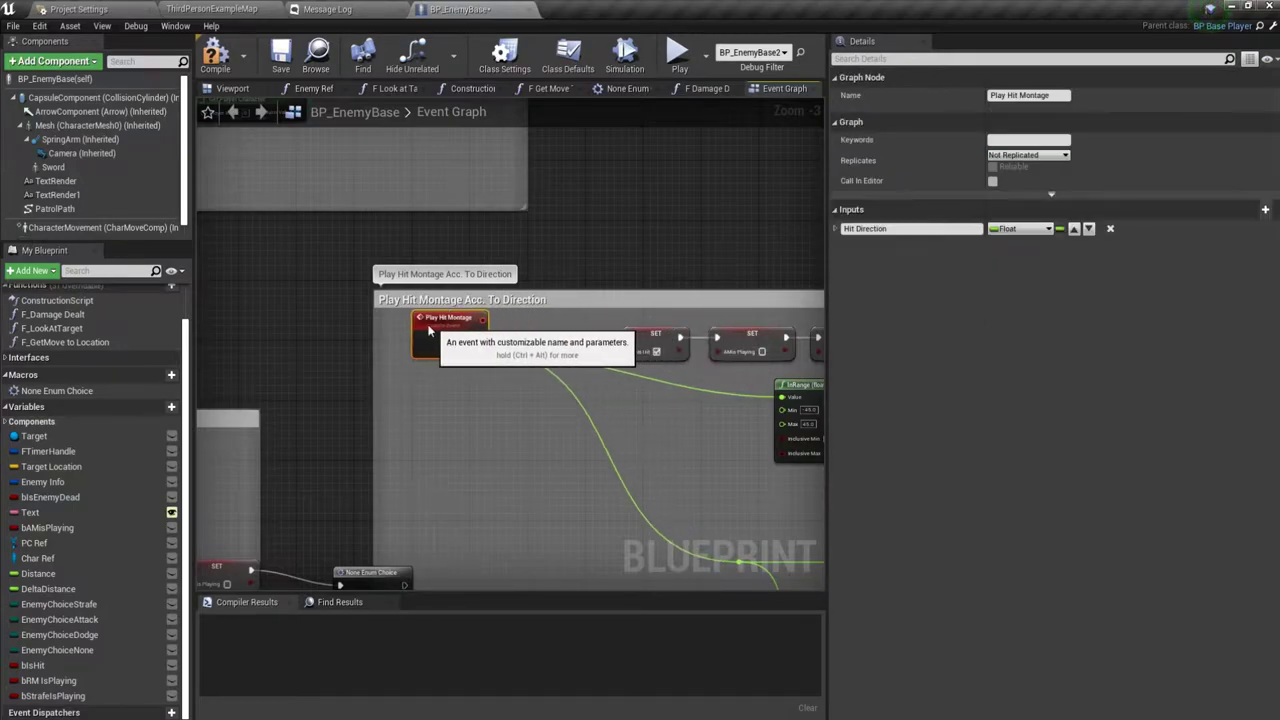
click(508, 327)
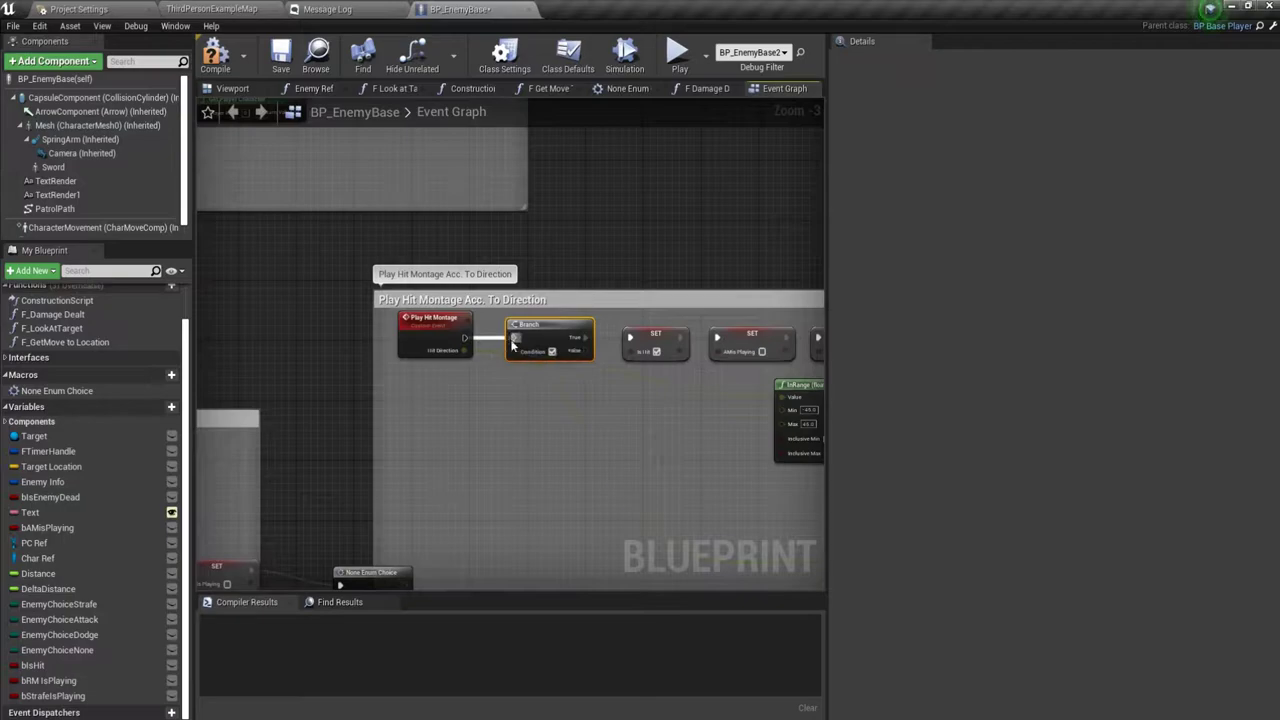
Feed bRM IsPlaying through a NOT node into the Branch condition and compile BP_EnemyBase.
mouse_move(58, 681)
ctrl+mouse_down()
mouse_move(425, 463)
mouse_move(480, 447)
ctrl+mouse_up()
scroll(427, 463, up, 3)
text(not)
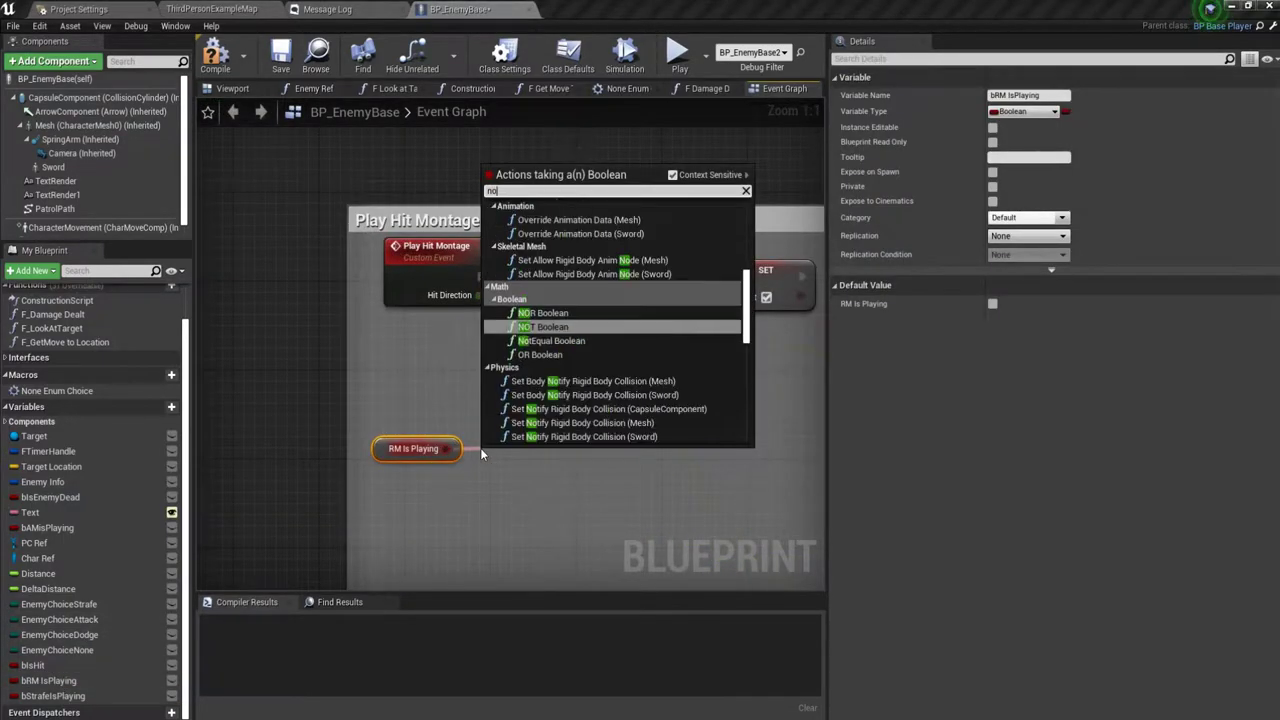
key(Return)
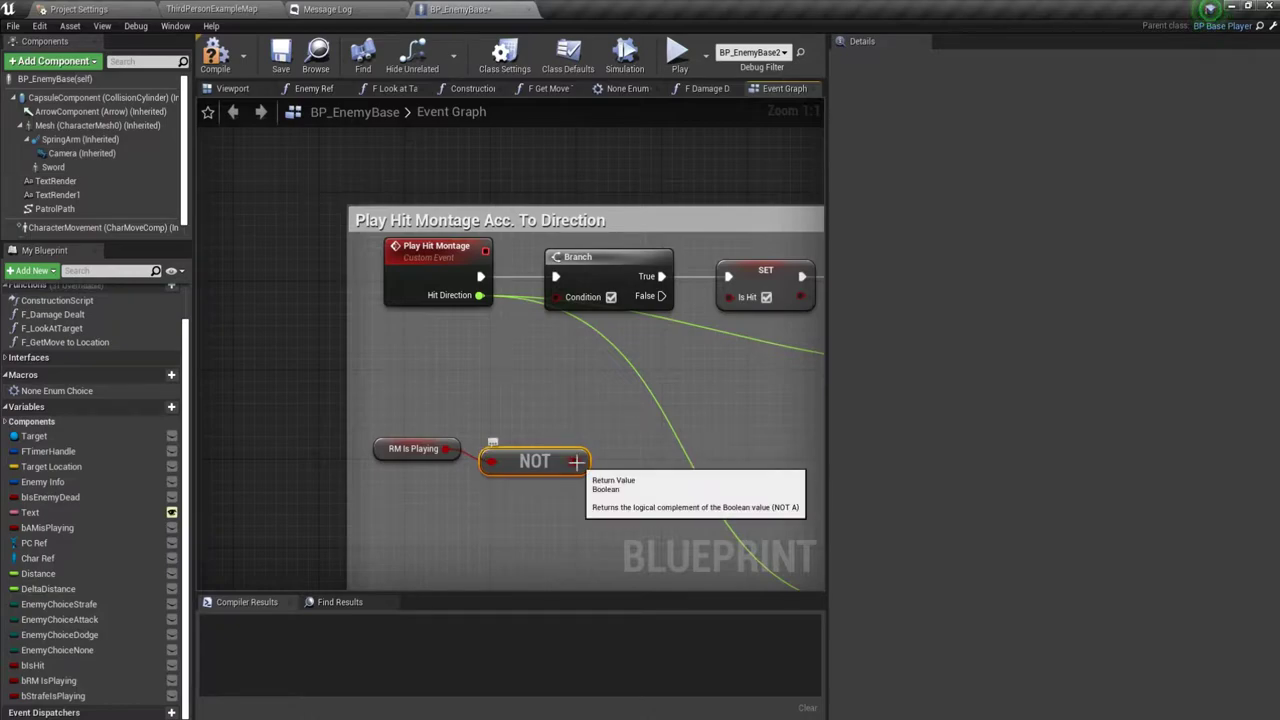
drag(576, 461, 627, 390)
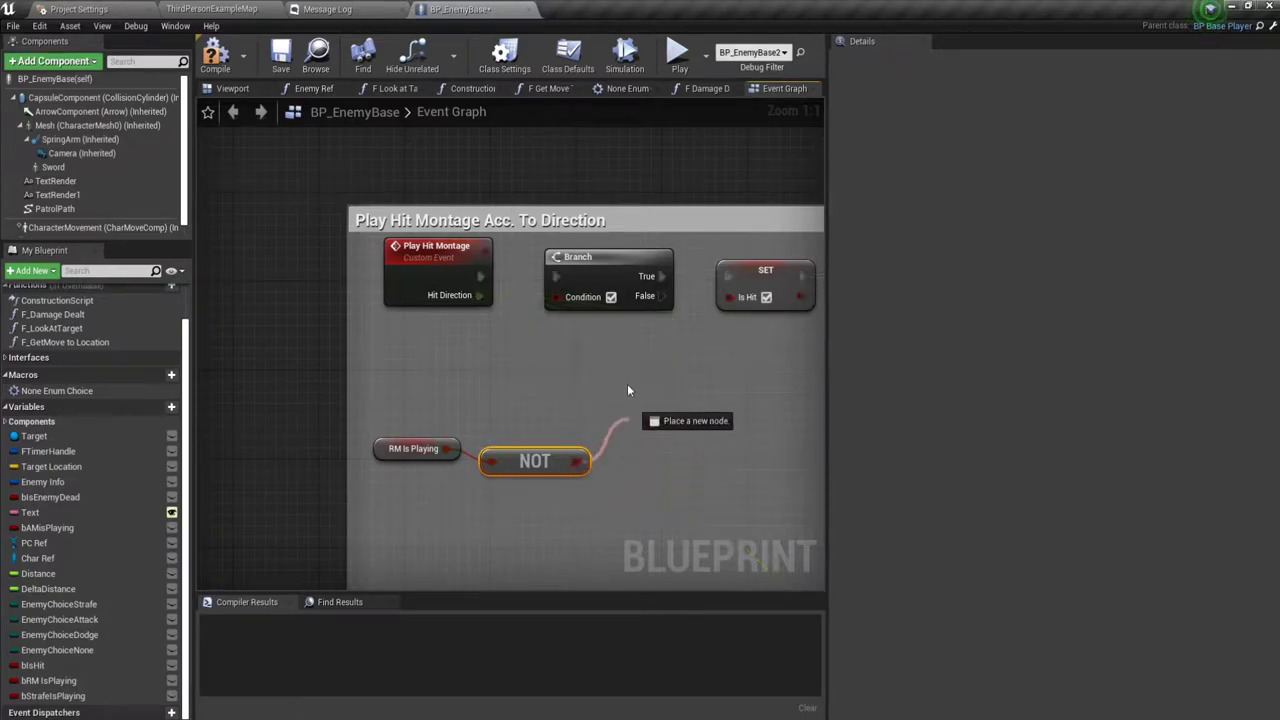
drag(567, 299, 567, 297)
scroll(567, 297, down, 3)
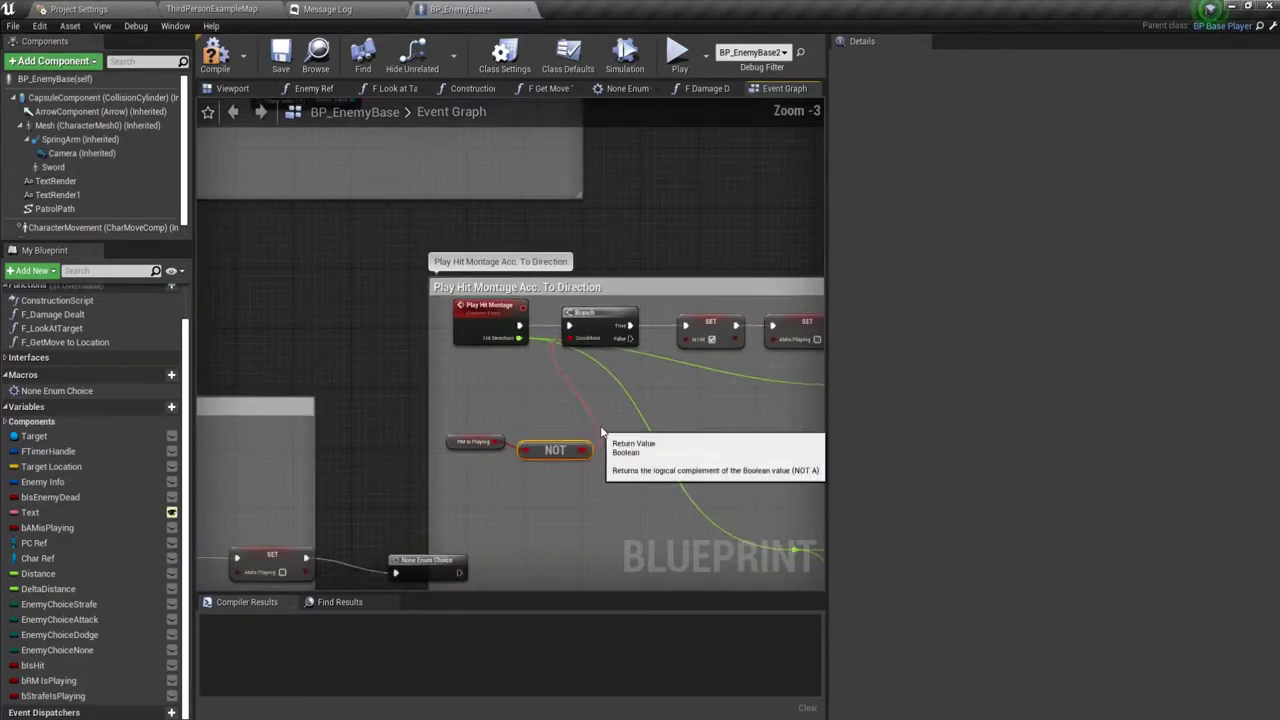
scroll(399, 396, down, 2)
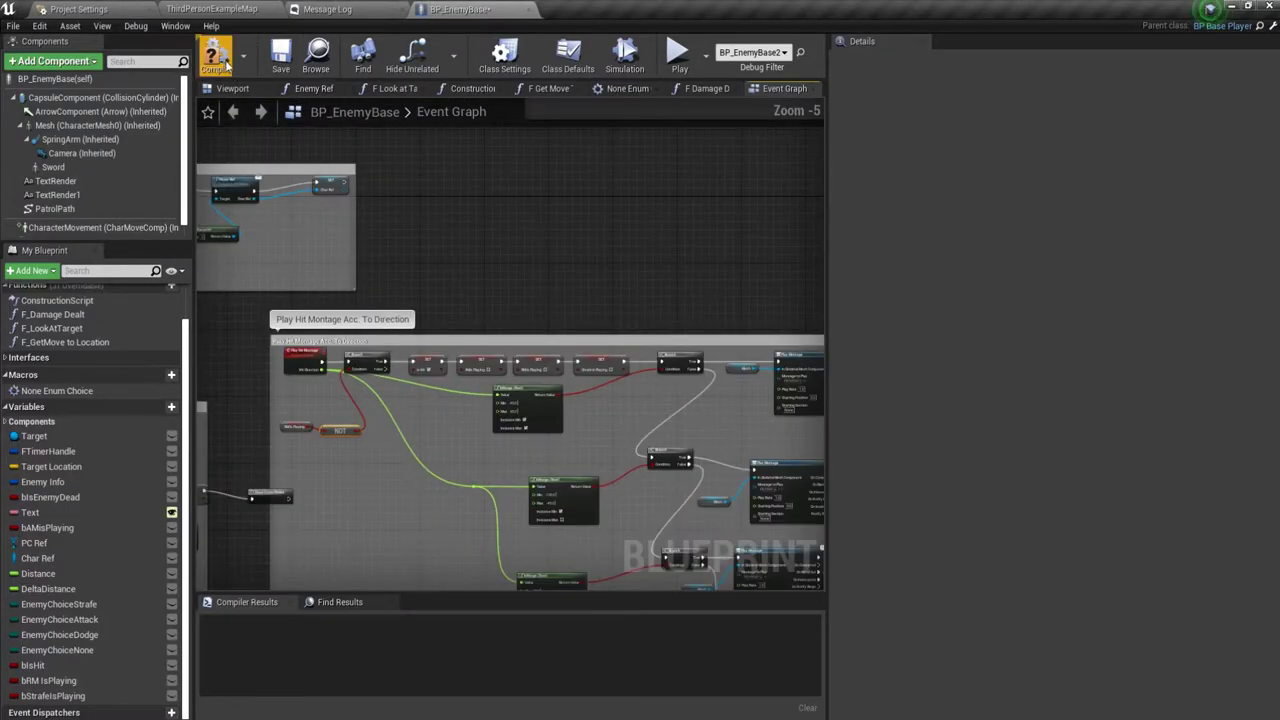
click(281, 55)
click(247, 9)
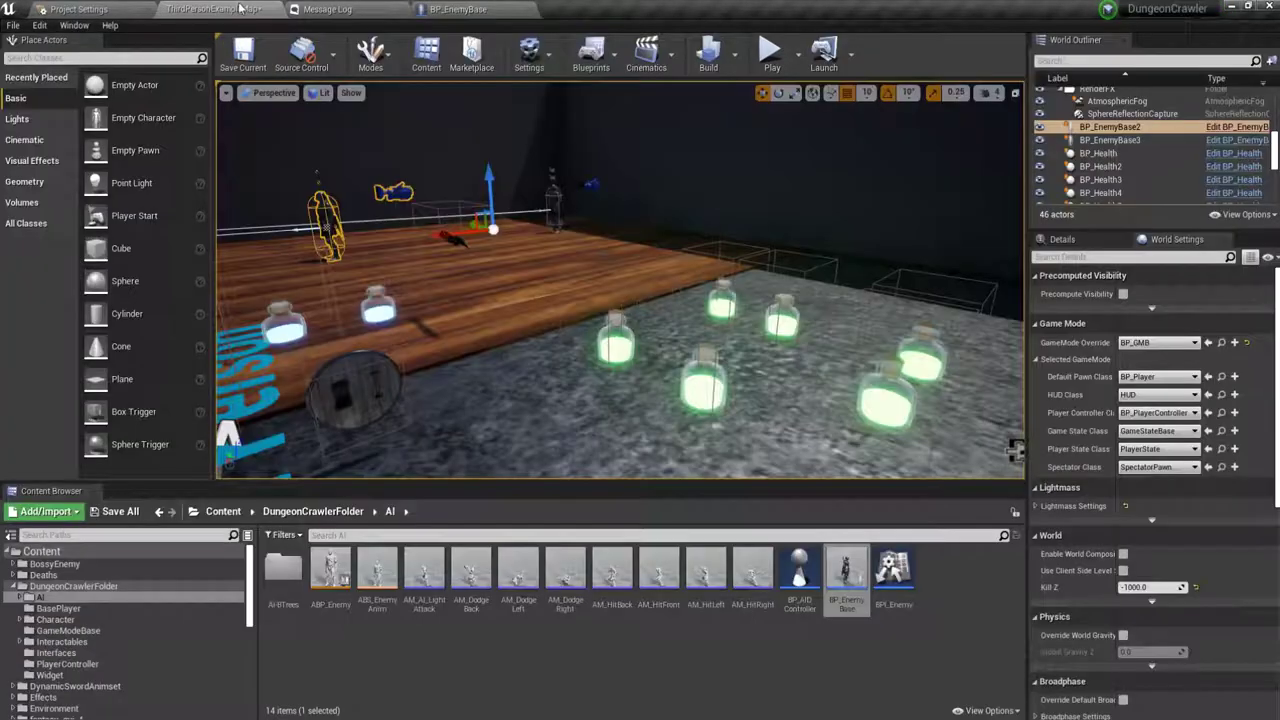
Playtest toward the enemies with the AI debug overlay, switching its focus to BP_EnemyBase2.
click(769, 51)
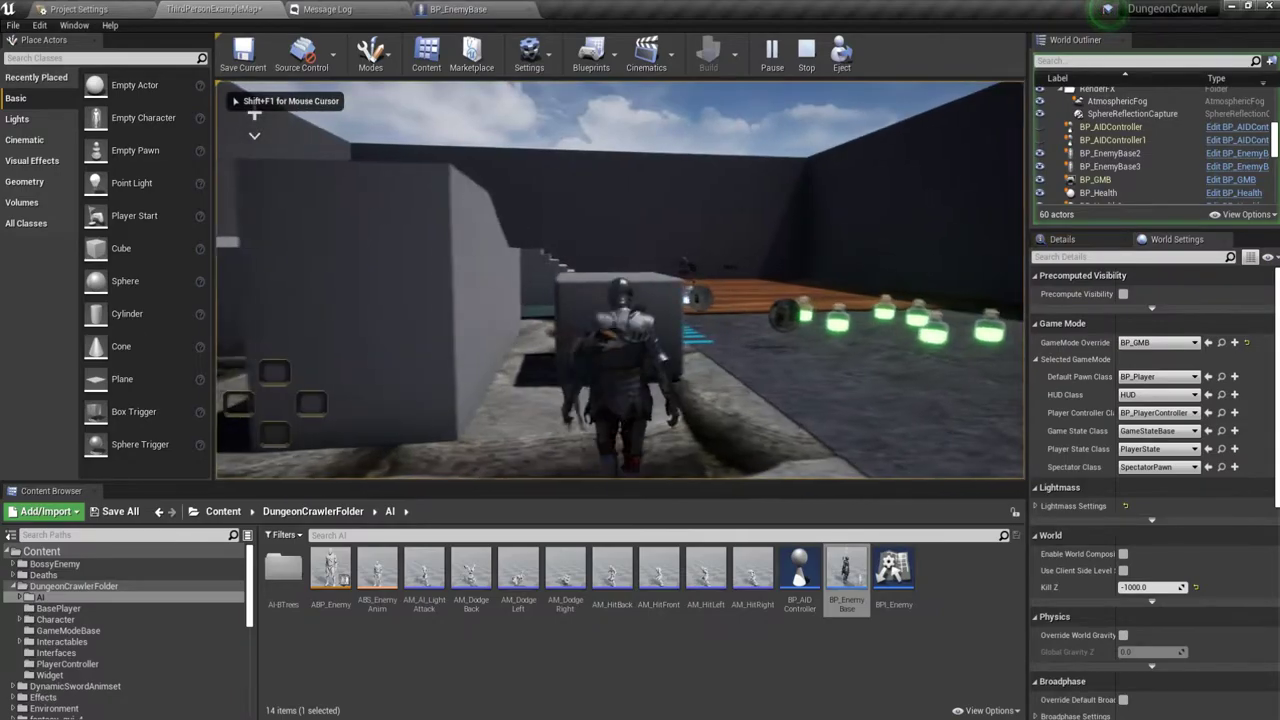
key(apostrophe)
key(w)
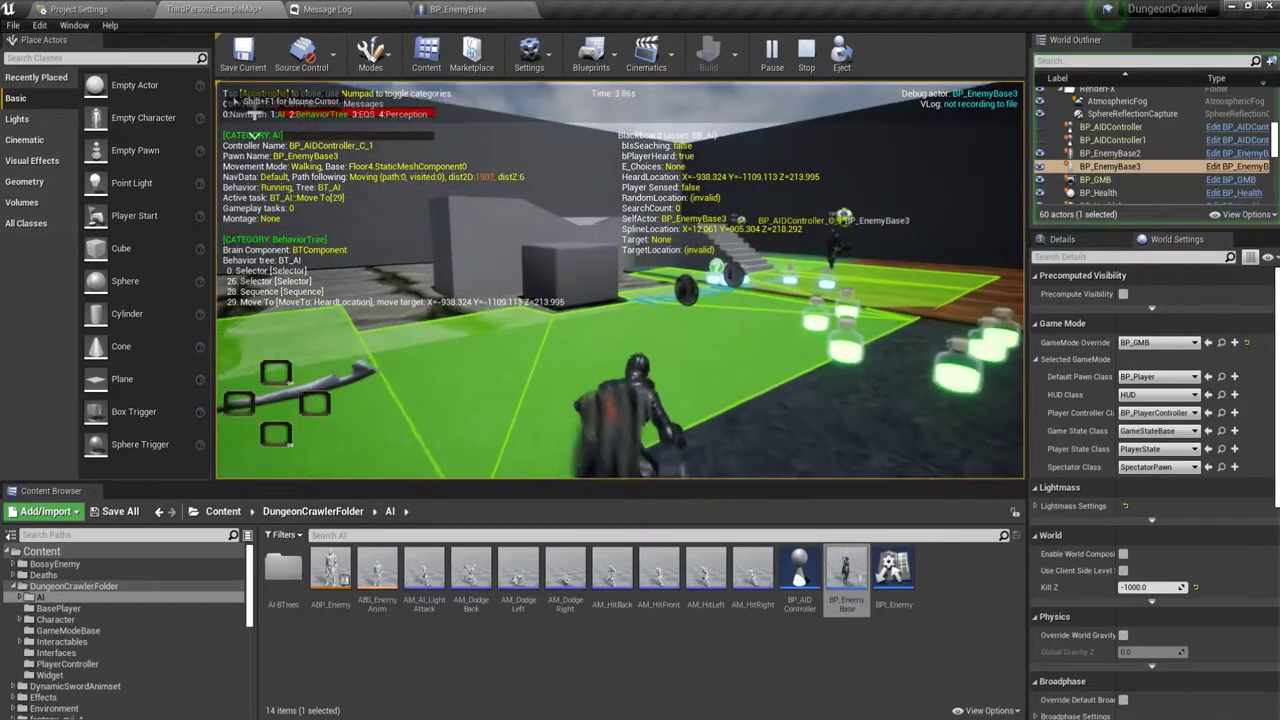
key(w)
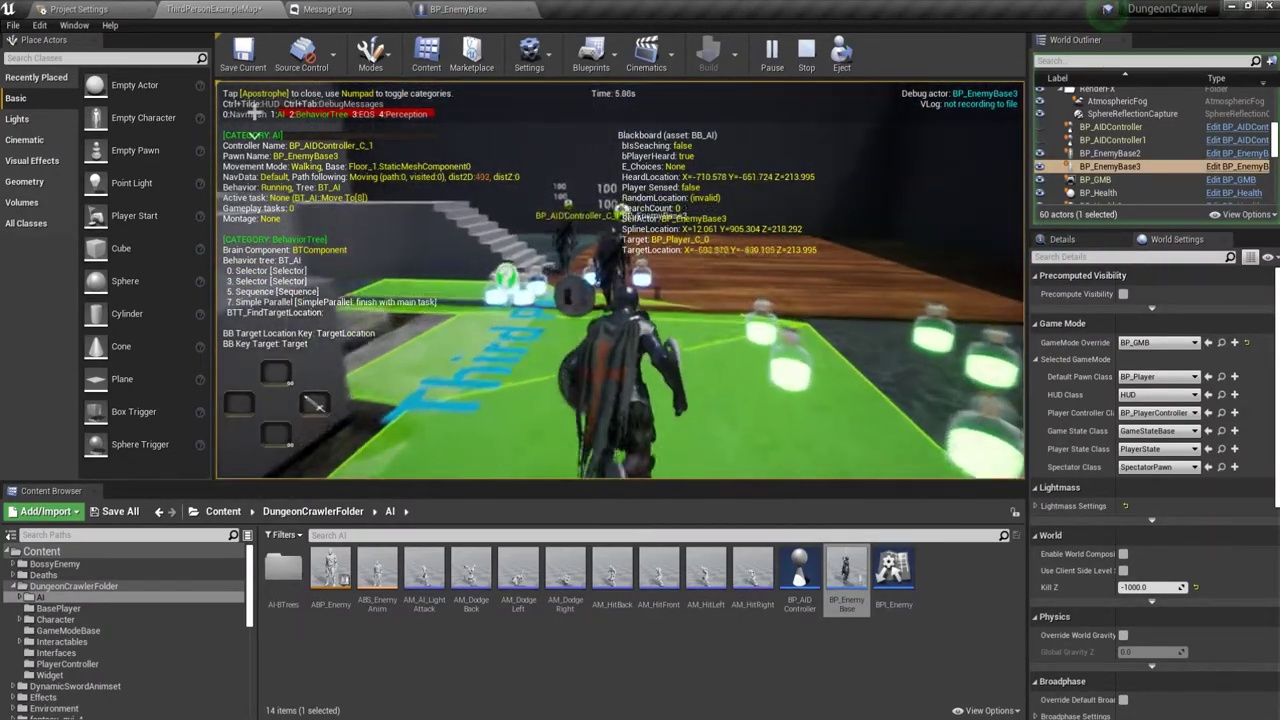
key(w)
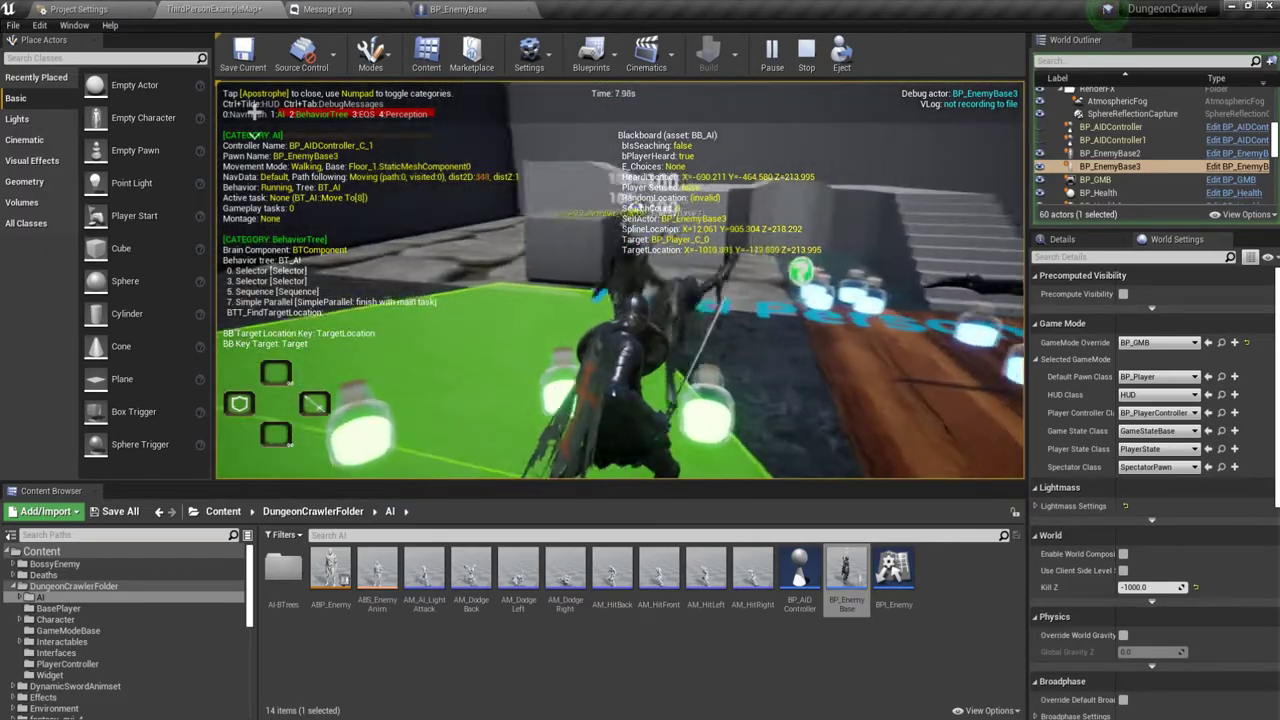
key(w)
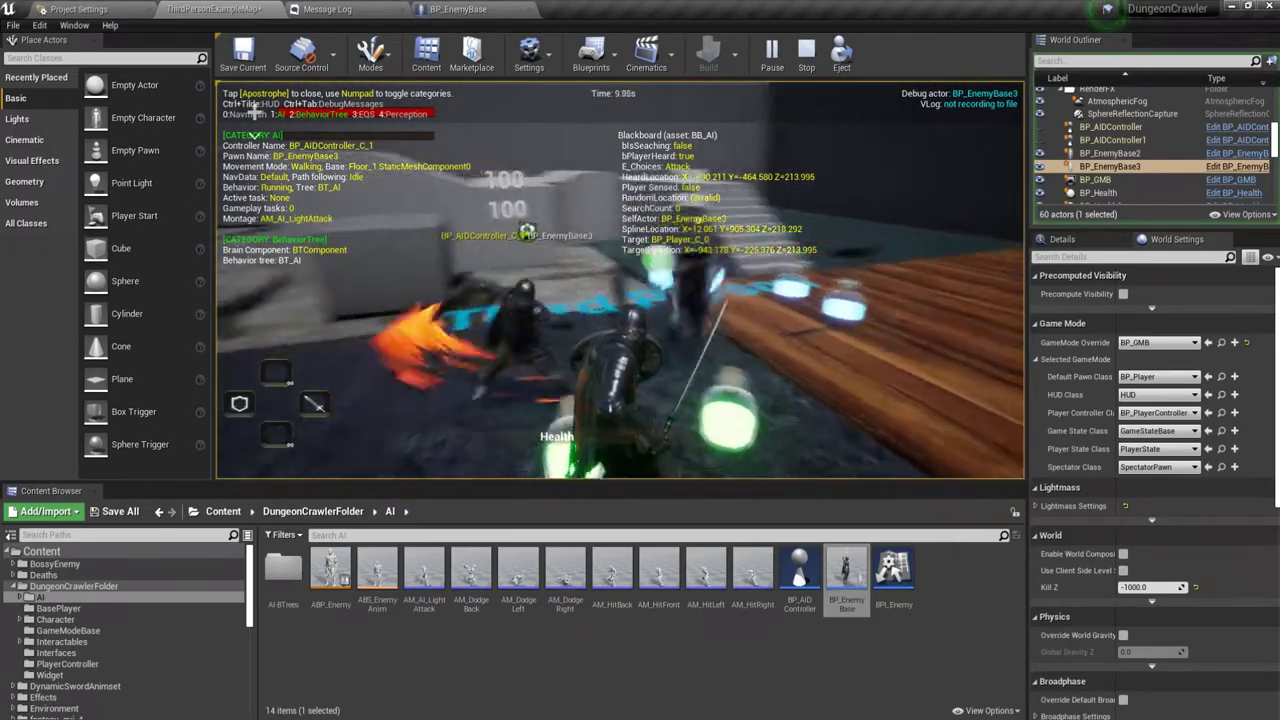
key(w)
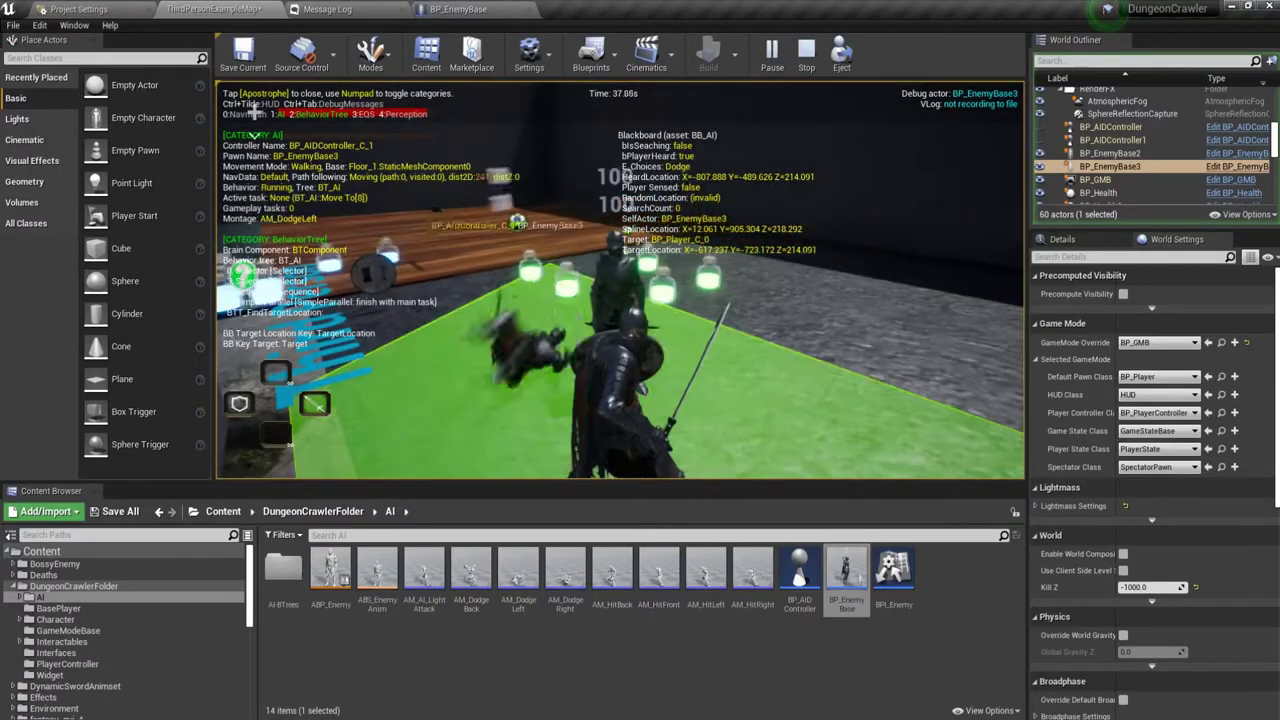
key(apostrophe)
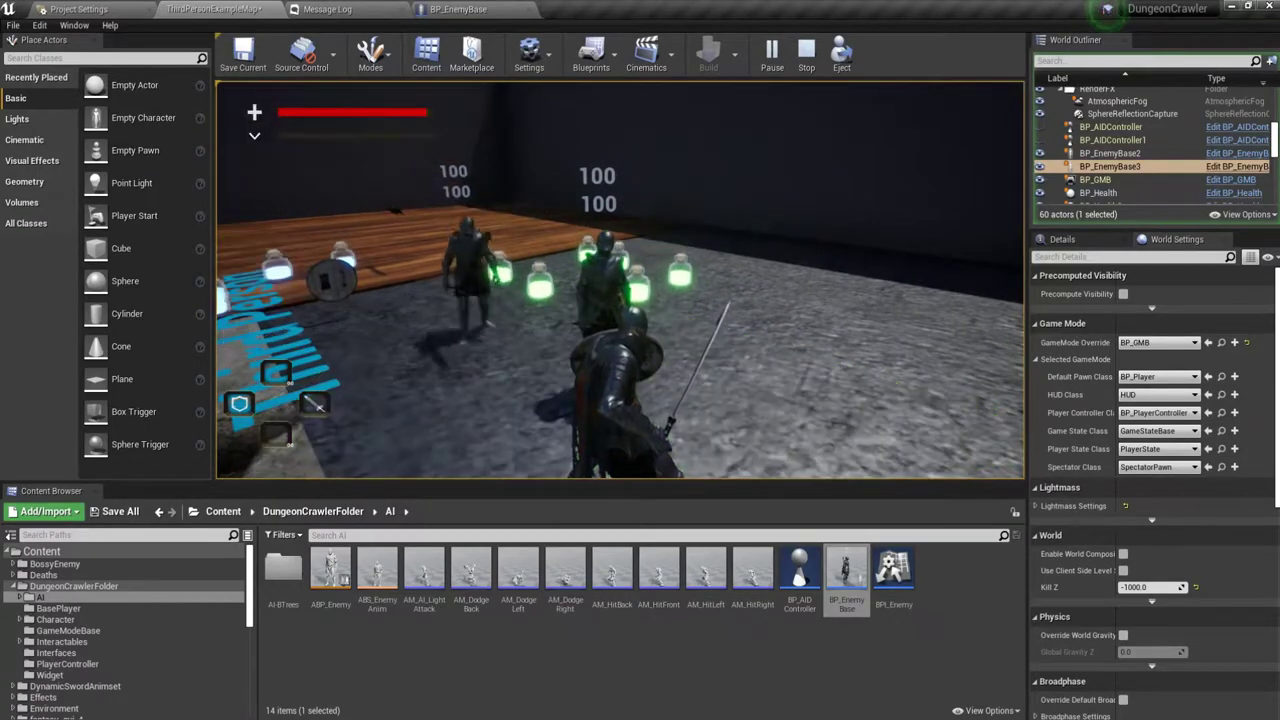
key(apostrophe)
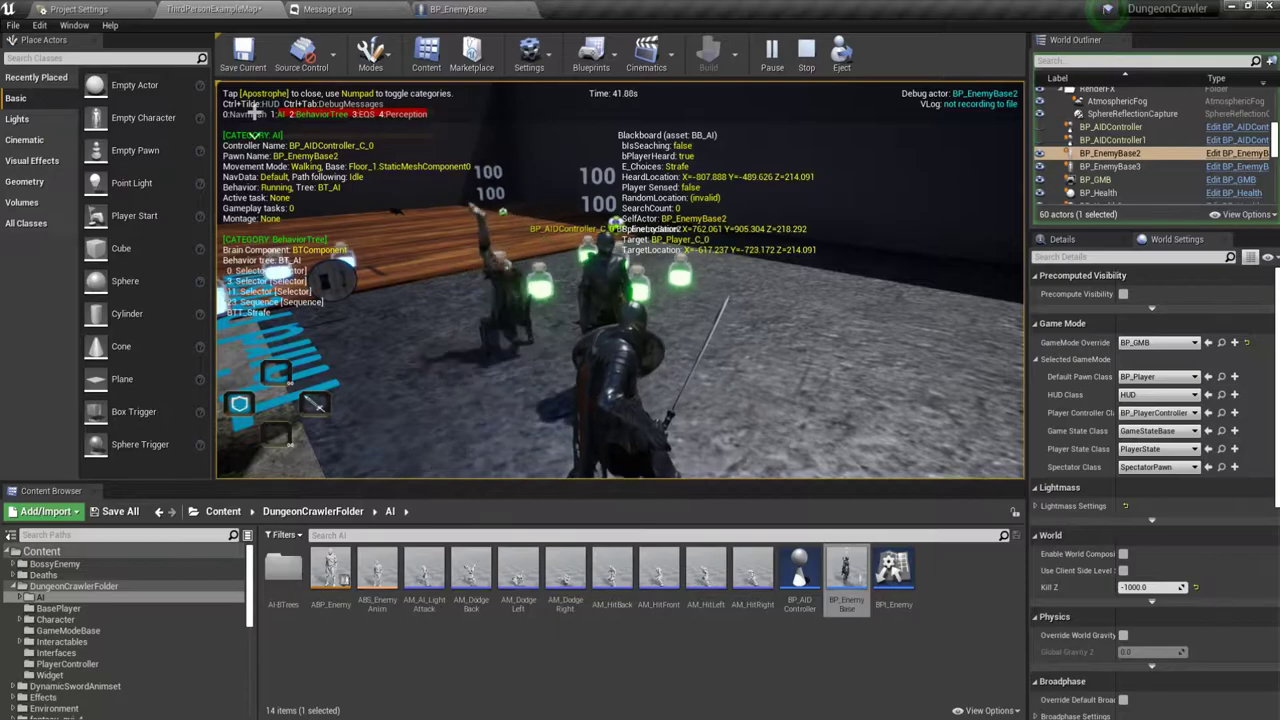
Stop the playtest, reopen BP_EnemyBase, and add a Strafe Is Playing setter to the Dodge sequence.
key(Escape)
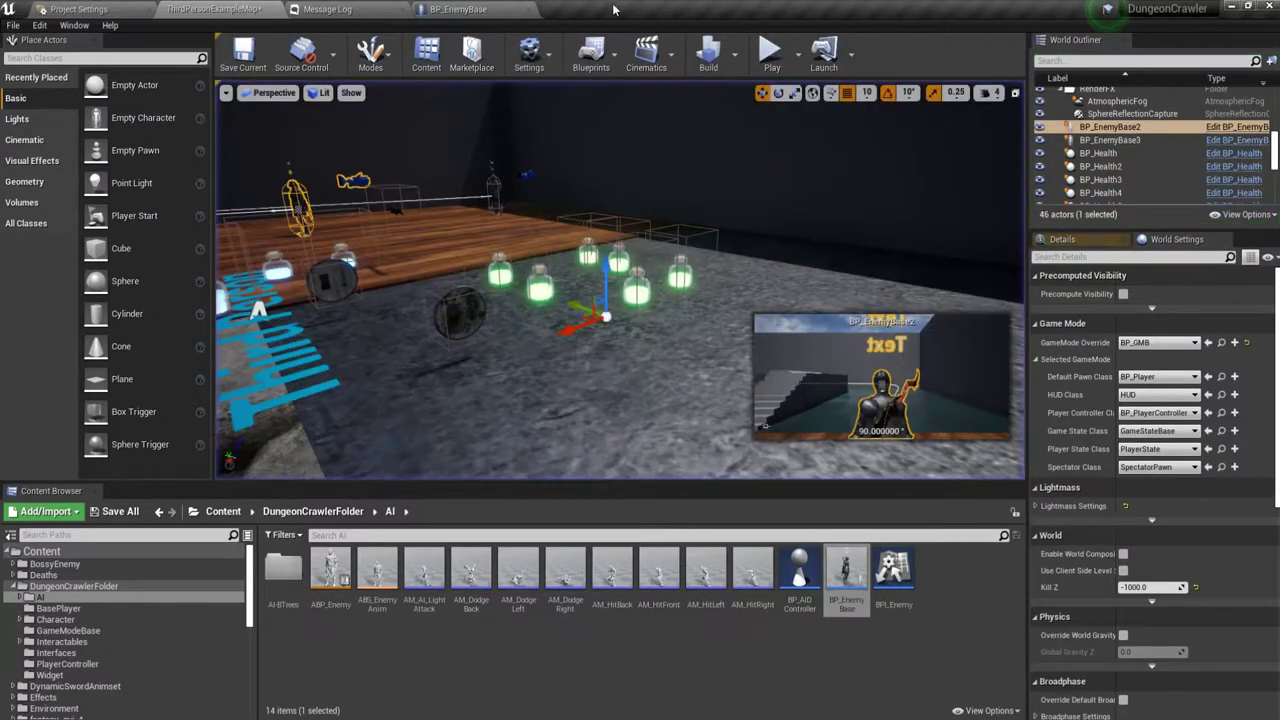
double_click(846, 572)
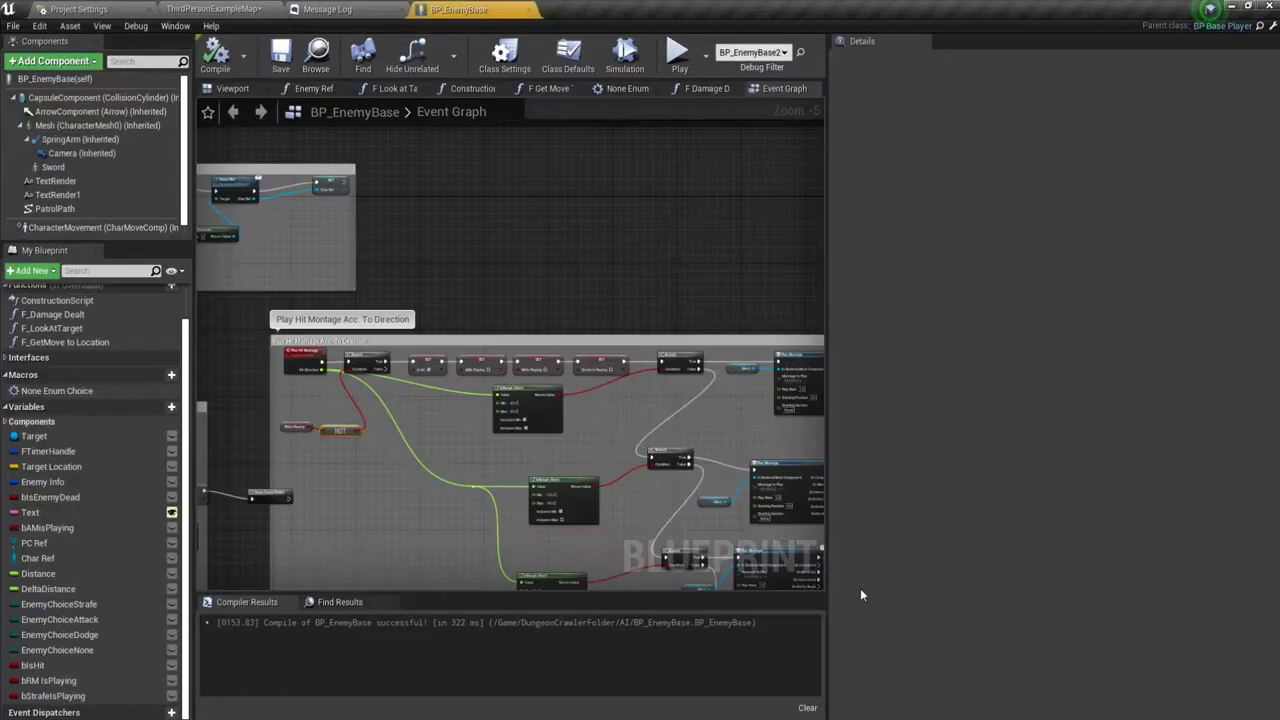
mouse_move(422, 508)
right_down()
mouse_move(482, 372)
mouse_move(447, 424)
right_up()
scroll(482, 372, down, 4)
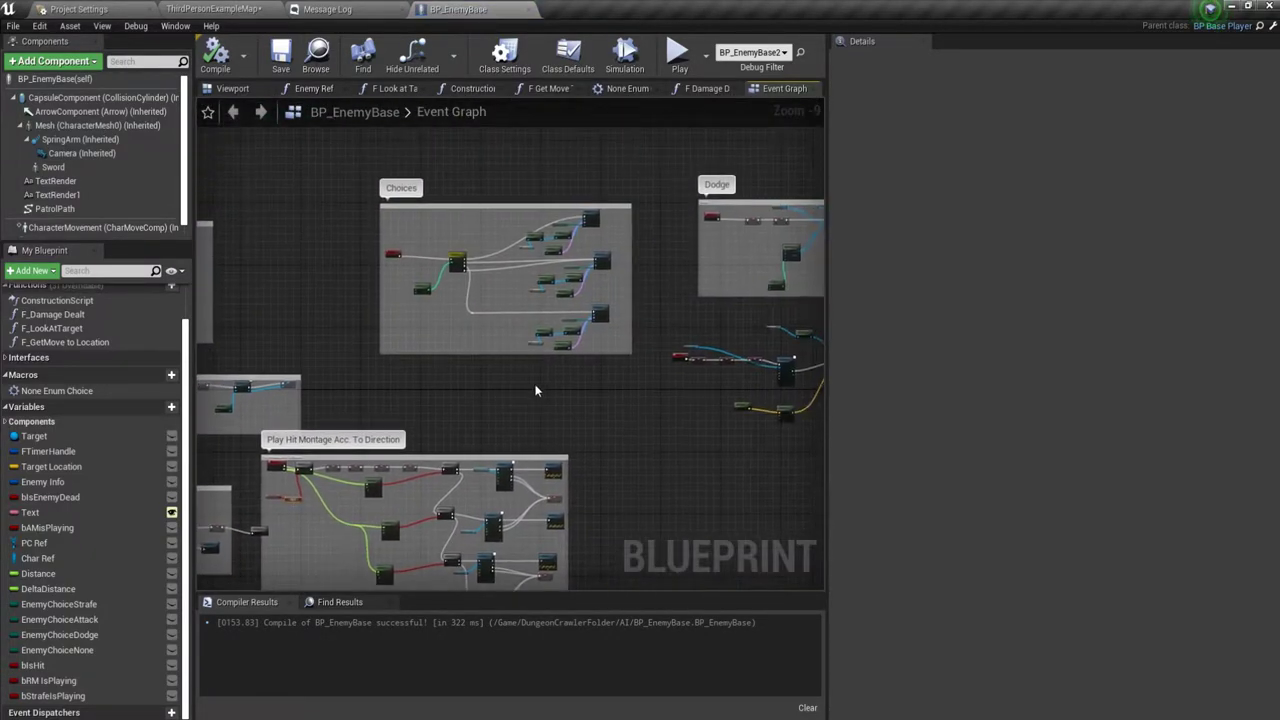
right_drag(476, 326, 505, 457)
scroll(502, 411, up, 3)
scroll(498, 371, up, 3)
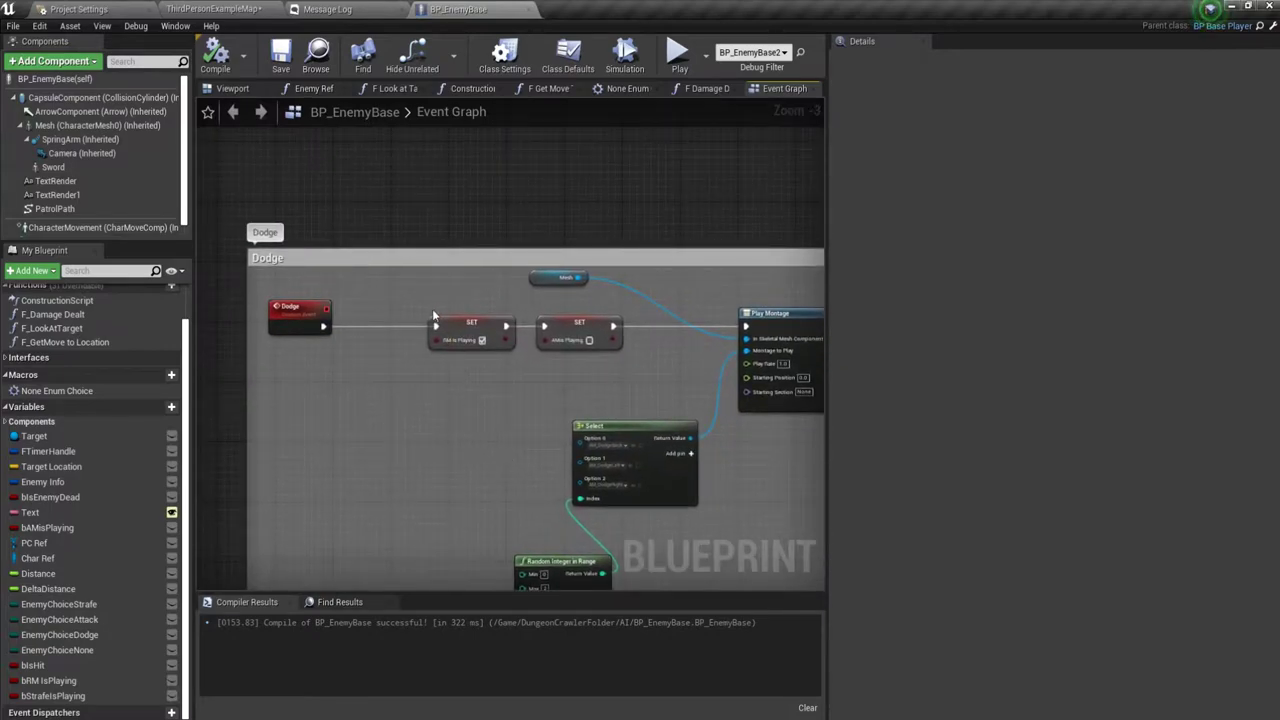
drag(100, 695, 343, 572)
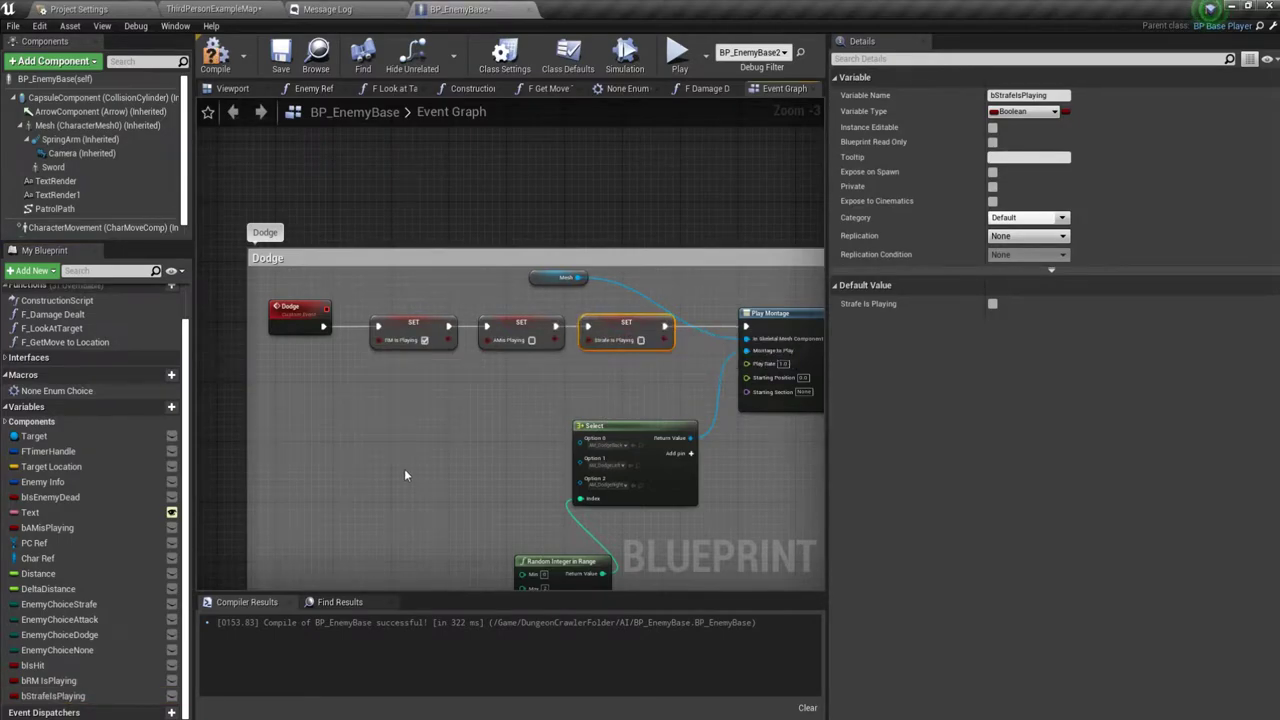
Survey the Begin Play, Attack Montage, Dead and Light Attack sections of the graph.
scroll(404, 475, down, 2)
right_drag(404, 475, 470, 400)
scroll(470, 400, down, 3)
mouse_move(483, 539)
right_down()
mouse_move(540, 479)
mouse_move(360, 377)
mouse_move(499, 597)
right_up()
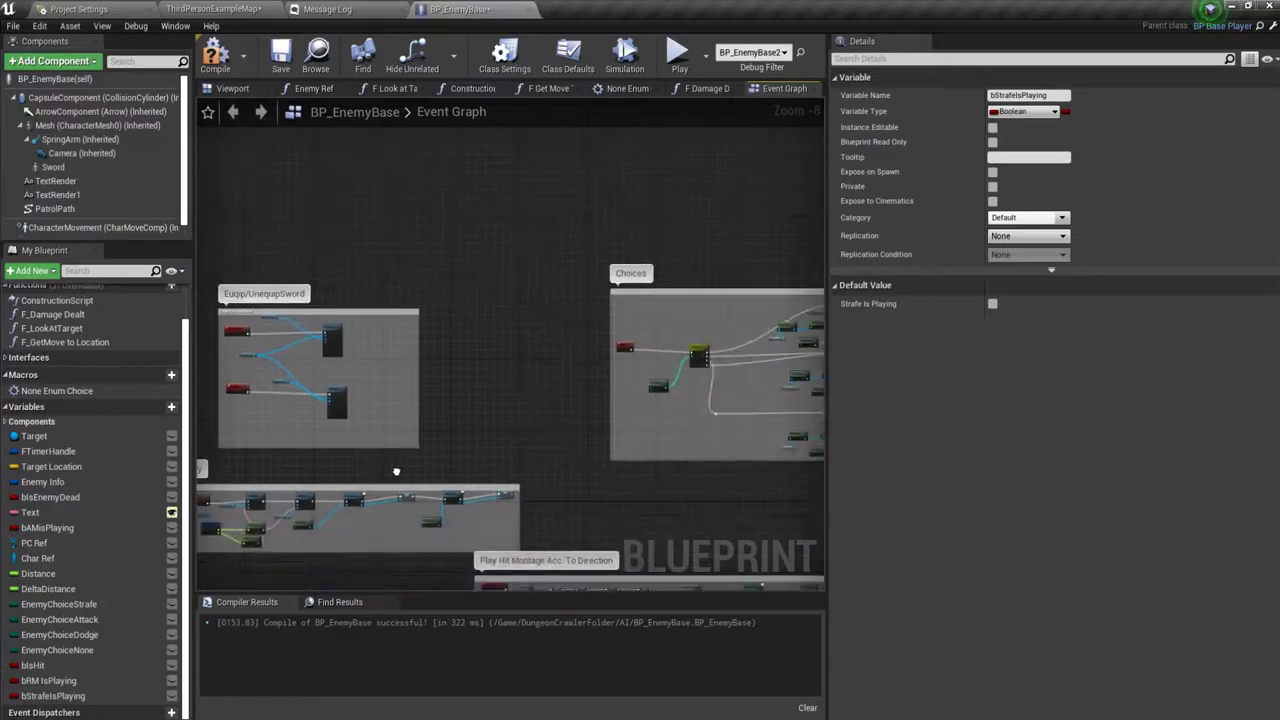
mouse_move(470, 374)
right_down()
mouse_move(239, 475)
mouse_move(655, 253)
mouse_move(943, 339)
right_up()
scroll(239, 475, down, 4)
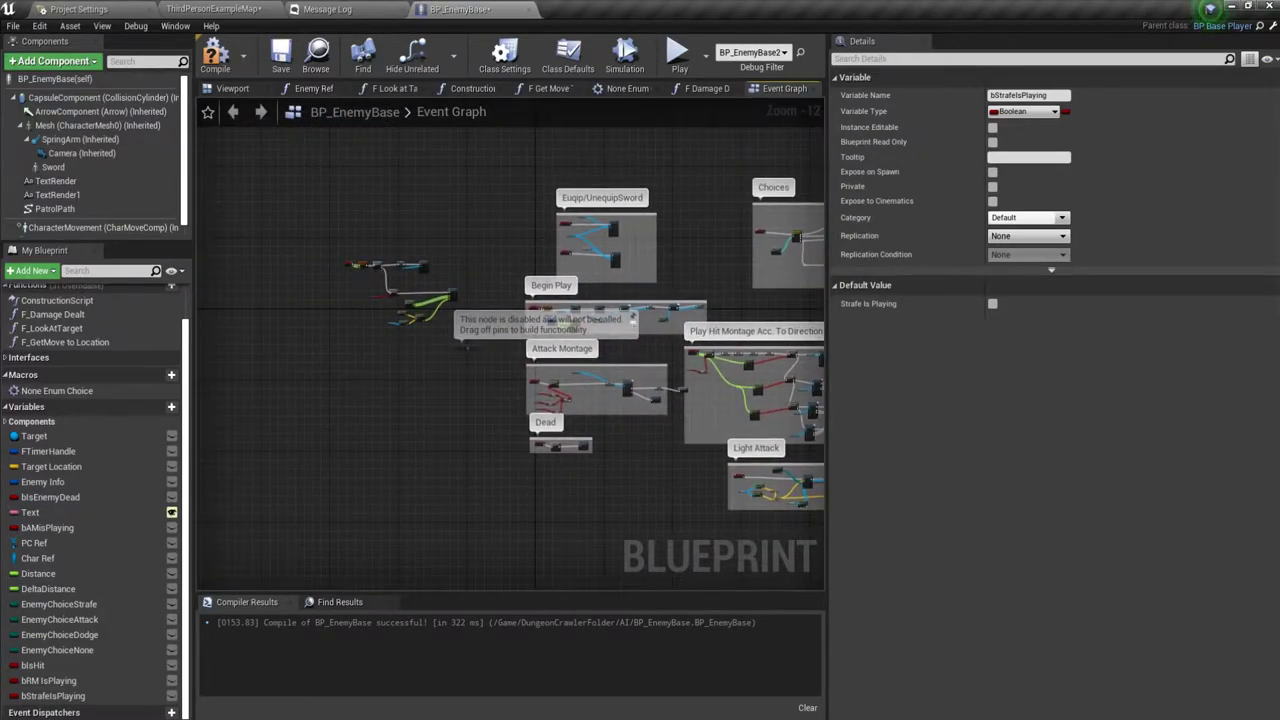
right_drag(820, 380, 453, 300)
scroll(326, 422, up, 6)
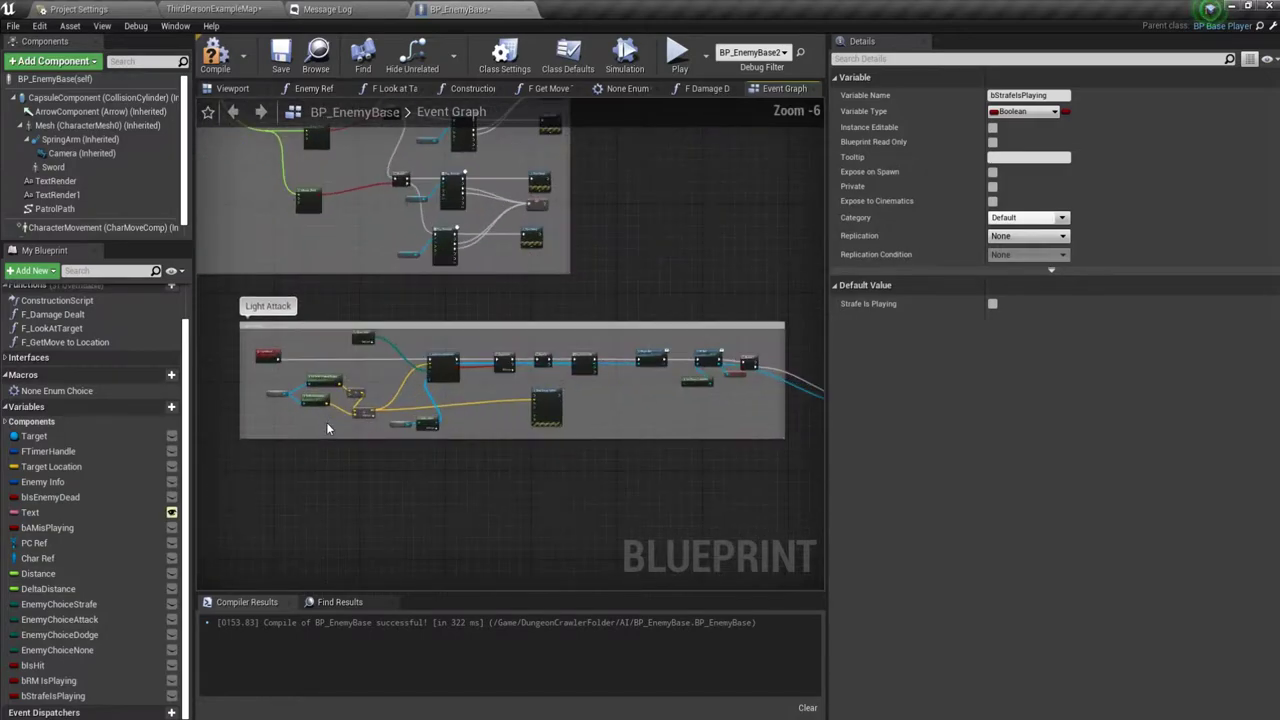
scroll(326, 422, up, 2)
scroll(326, 428, down, 4)
scroll(497, 393, up, 6)
Back near the Dodge and Choices sections, add an RM IsPlaying setter after the Branch and compile.
right_drag(460, 316, 603, 423)
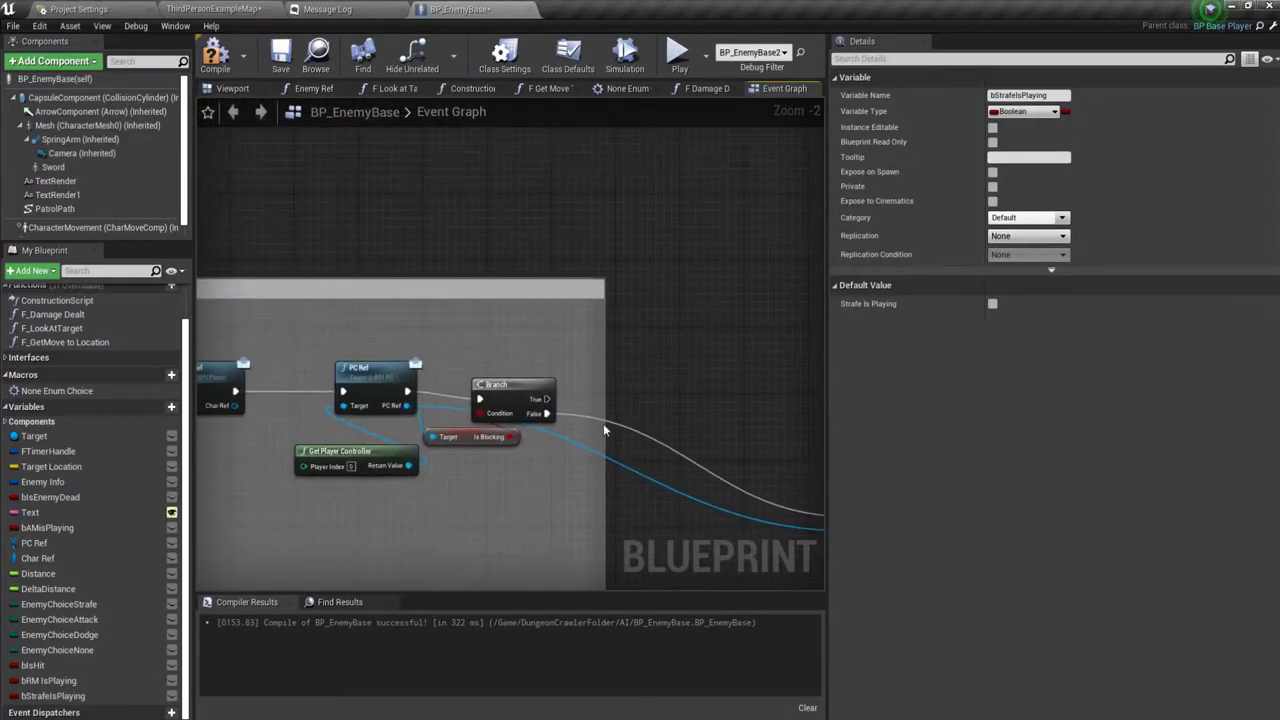
scroll(486, 379, down, 4)
mouse_move(504, 366)
right_down()
mouse_move(385, 502)
mouse_move(312, 507)
right_up()
scroll(386, 483, up, 4)
scroll(304, 378, down, 2)
mouse_move(305, 378)
right_down()
mouse_move(352, 508)
mouse_move(382, 510)
right_up()
scroll(365, 551, down, 3)
scroll(509, 562, up, 4)
scroll(509, 555, down, 5)
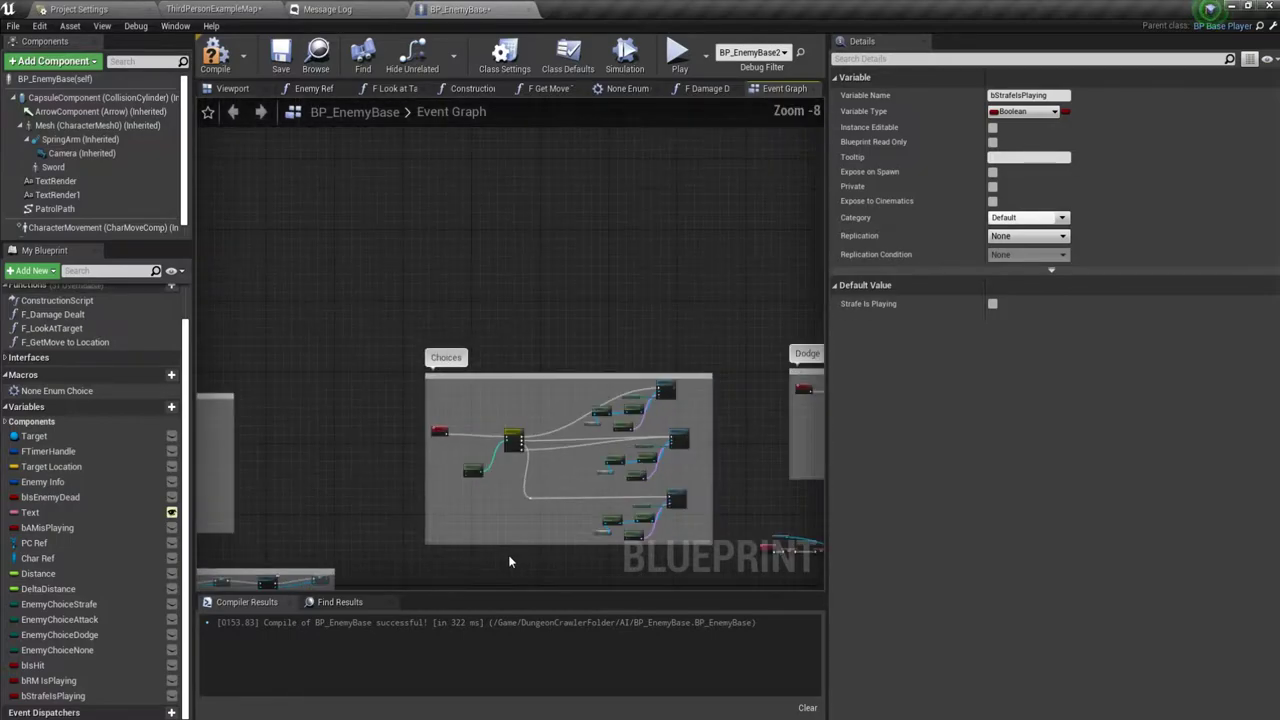
scroll(539, 366, up, 3)
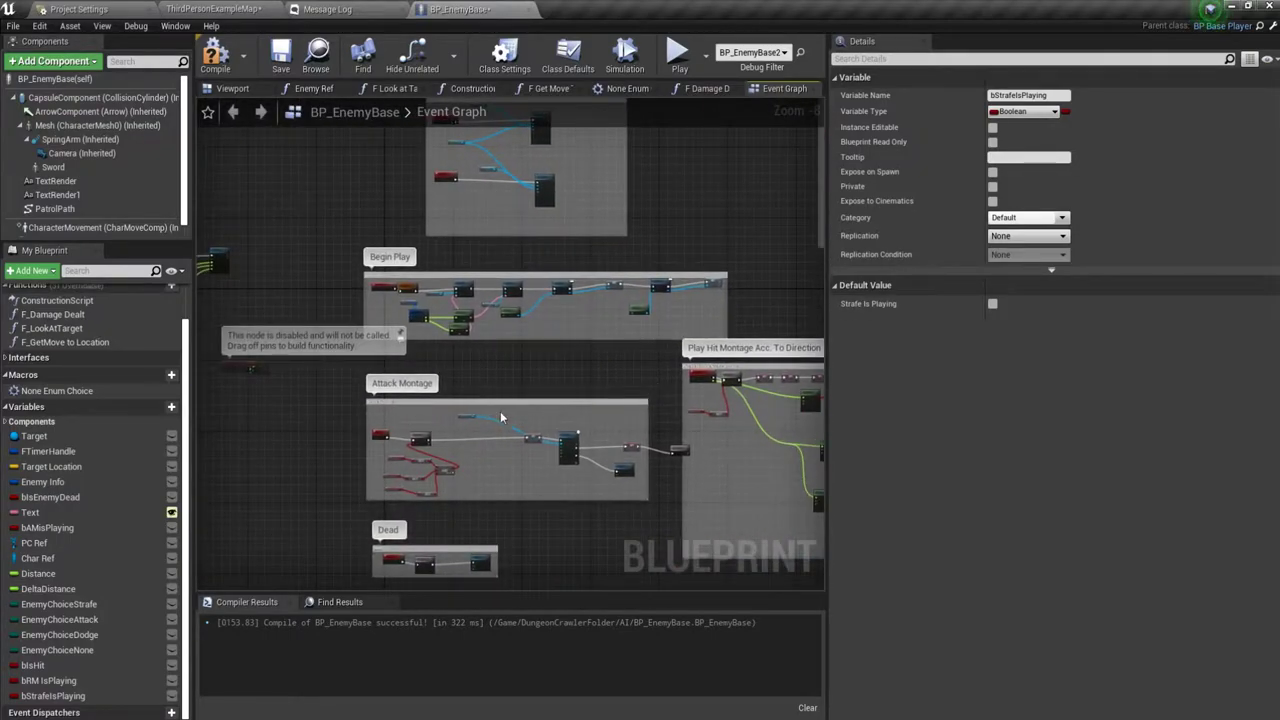
scroll(540, 428, up, 5)
scroll(542, 430, down, 4)
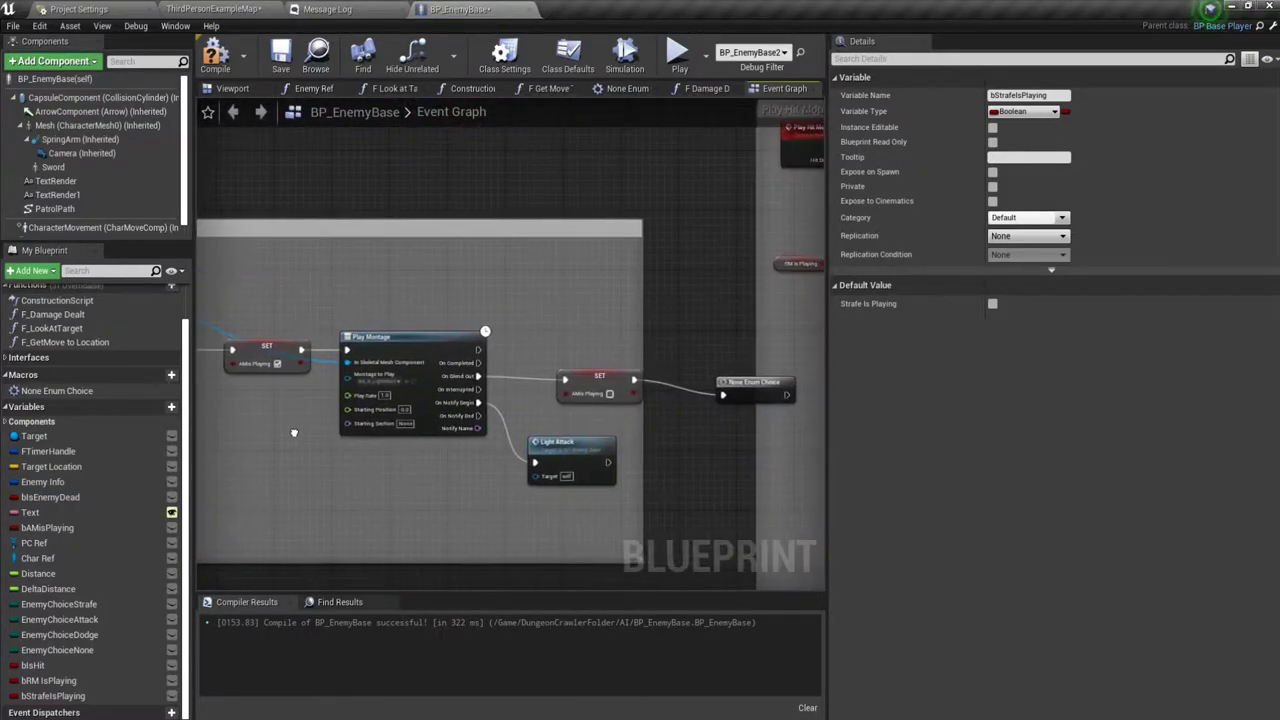
scroll(476, 437, up, 4)
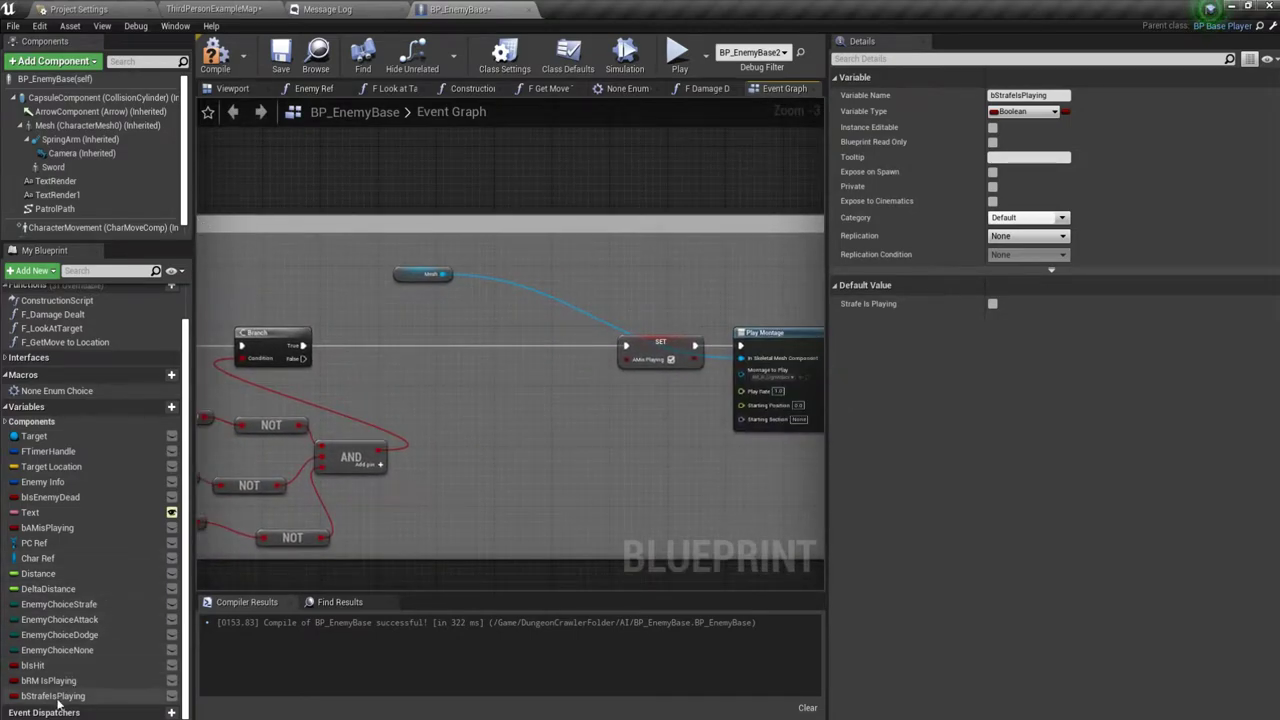
drag(48, 680, 304, 348)
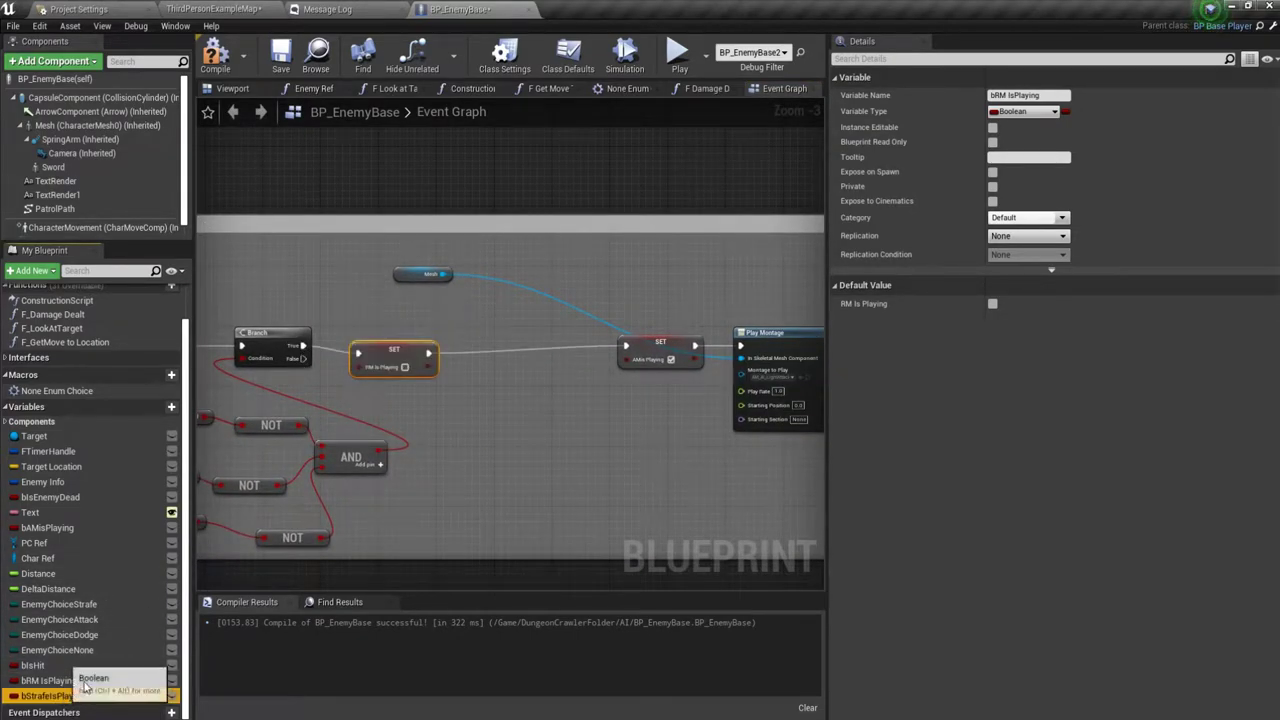
click(231, 60)
click(110, 9)
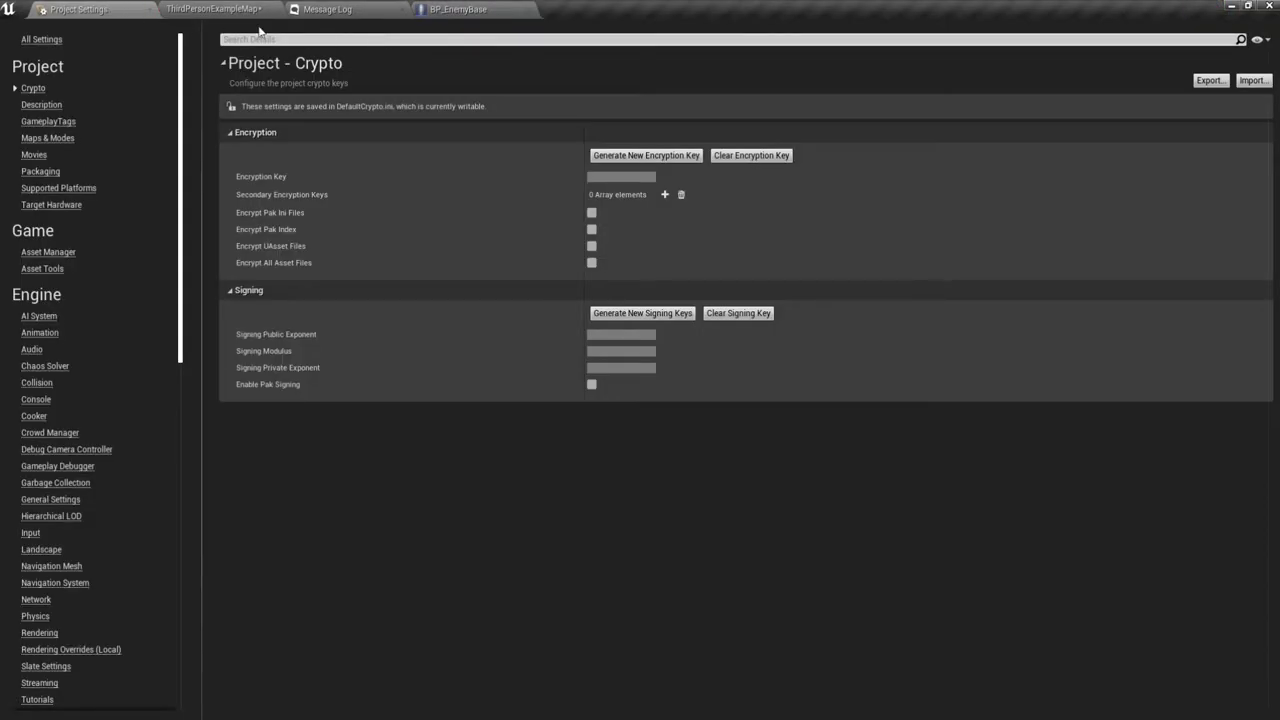
Review the capsule component's collision preset settings in BP_EnemyBase and compile.
click(540, 8)
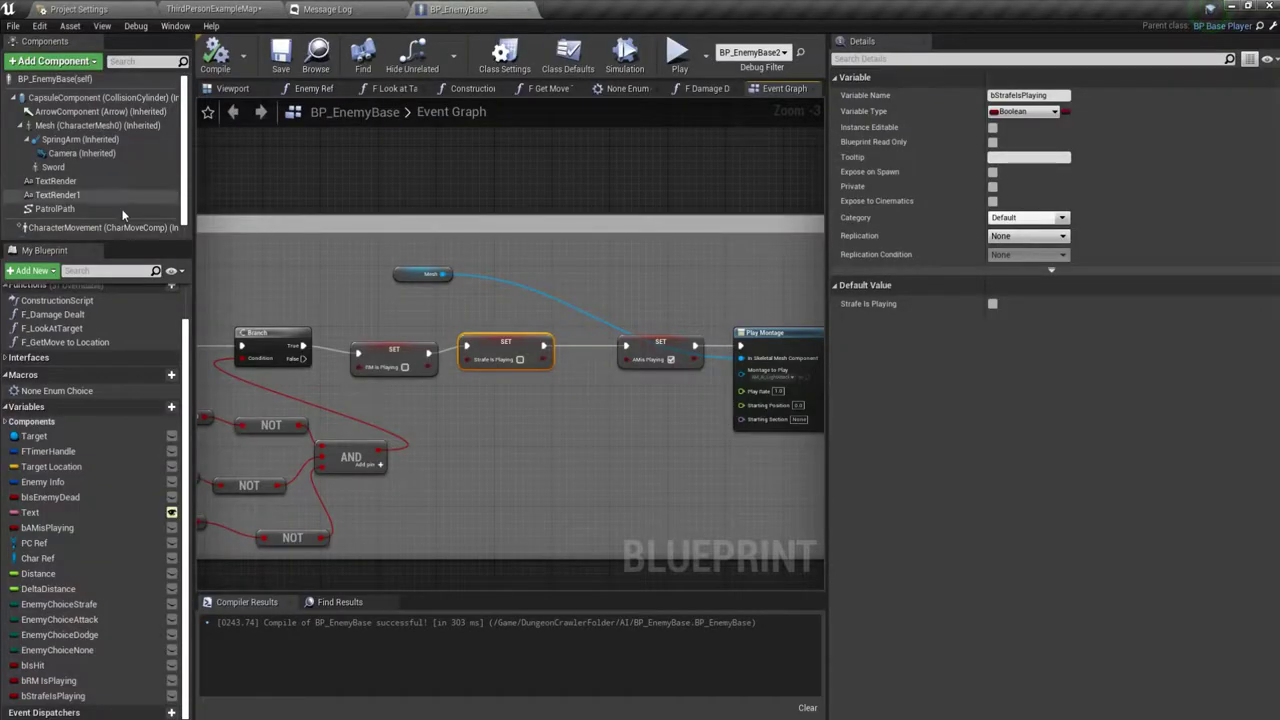
click(103, 125)
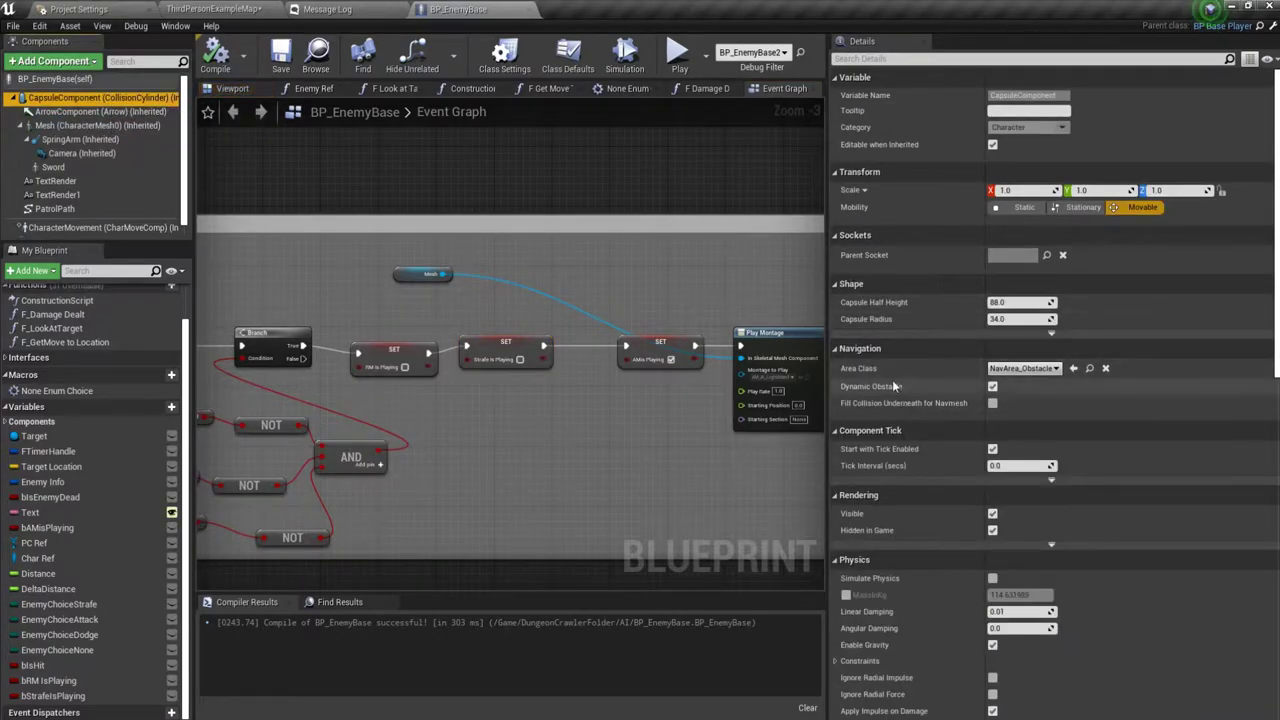
scroll(910, 406, down, 5)
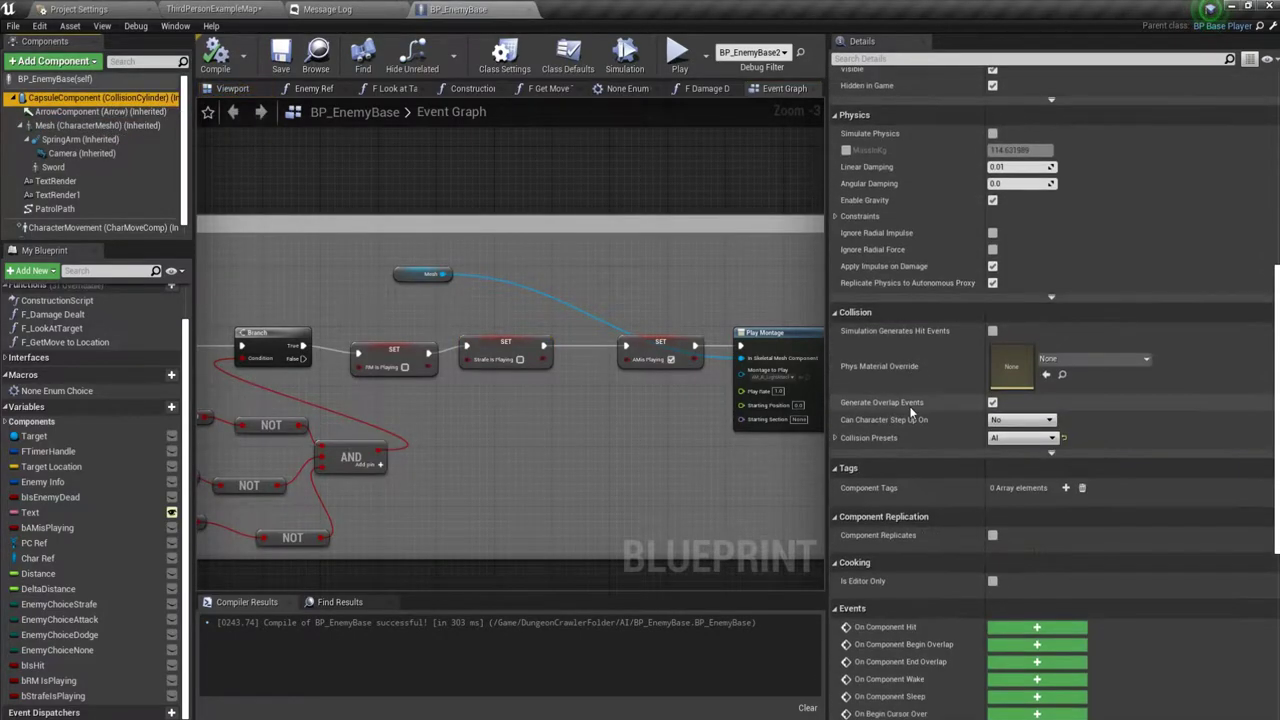
click(834, 438)
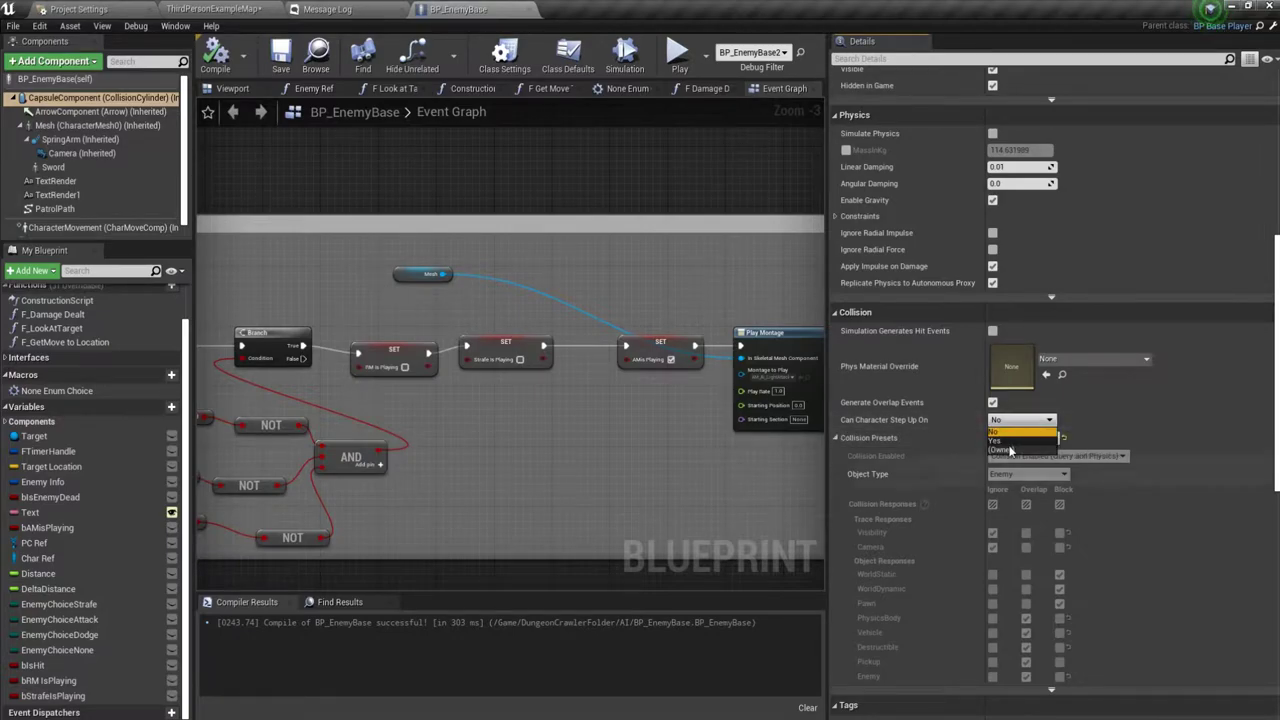
click(211, 67)
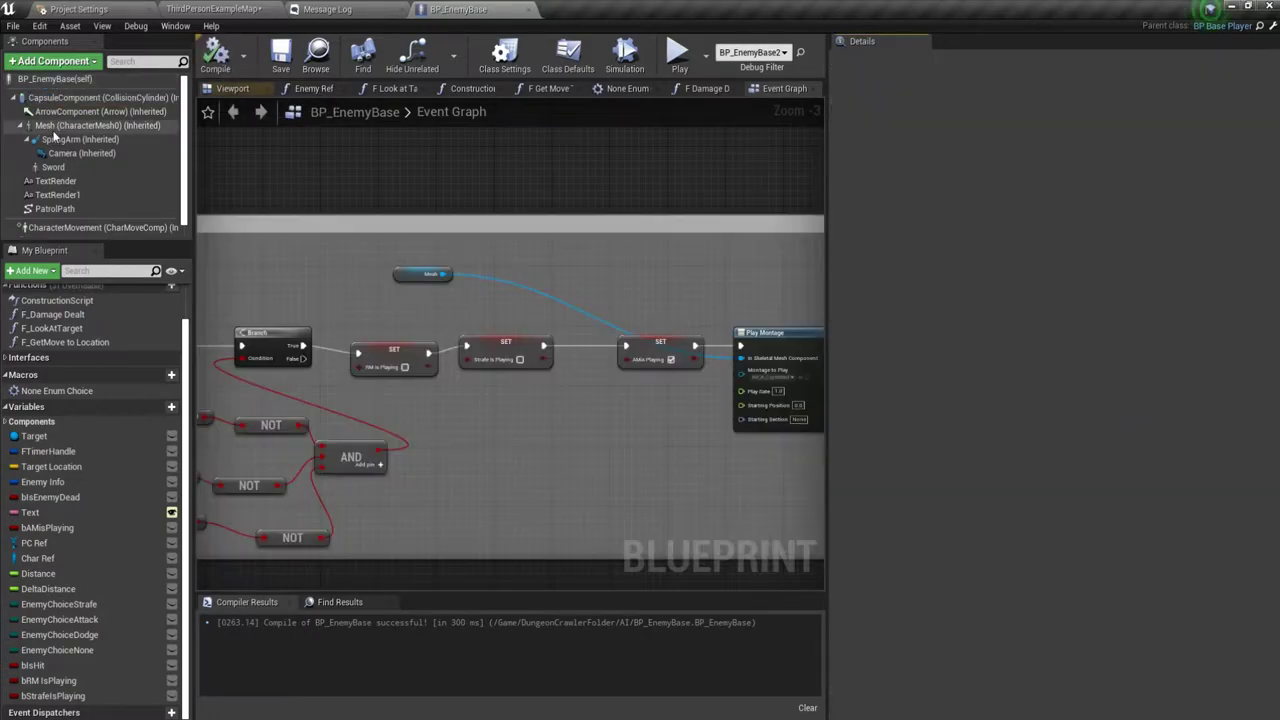
Filter Mesh details by 'can', set Can Character Step Up On to No, and compile.
click(97, 125)
scroll(879, 435, up, 3)
scroll(879, 435, up, 4)
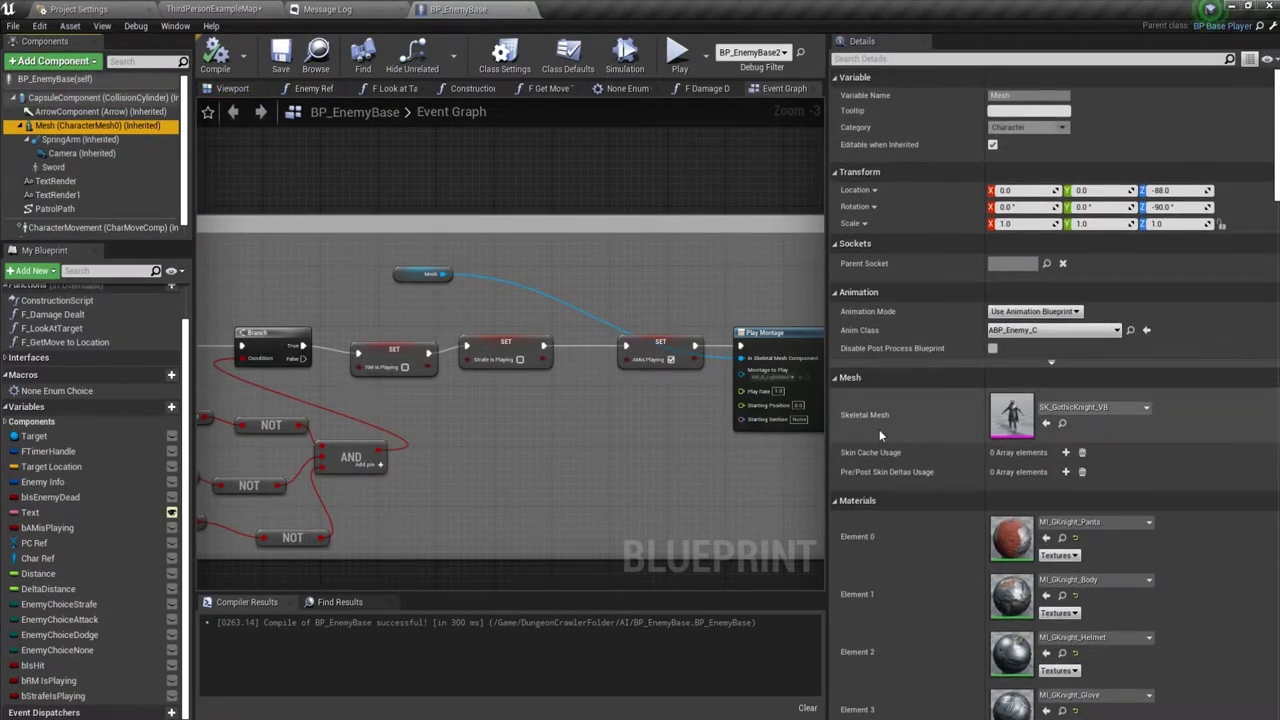
click(876, 59)
text(ca)
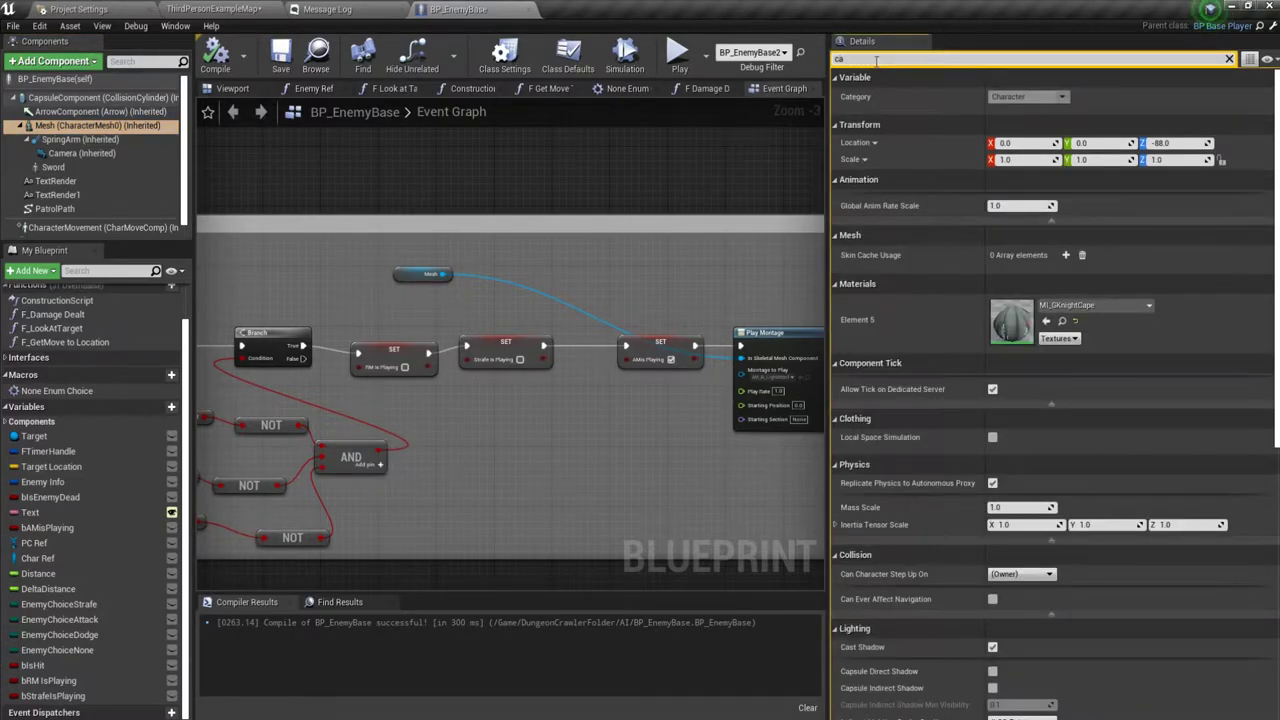
text(n)
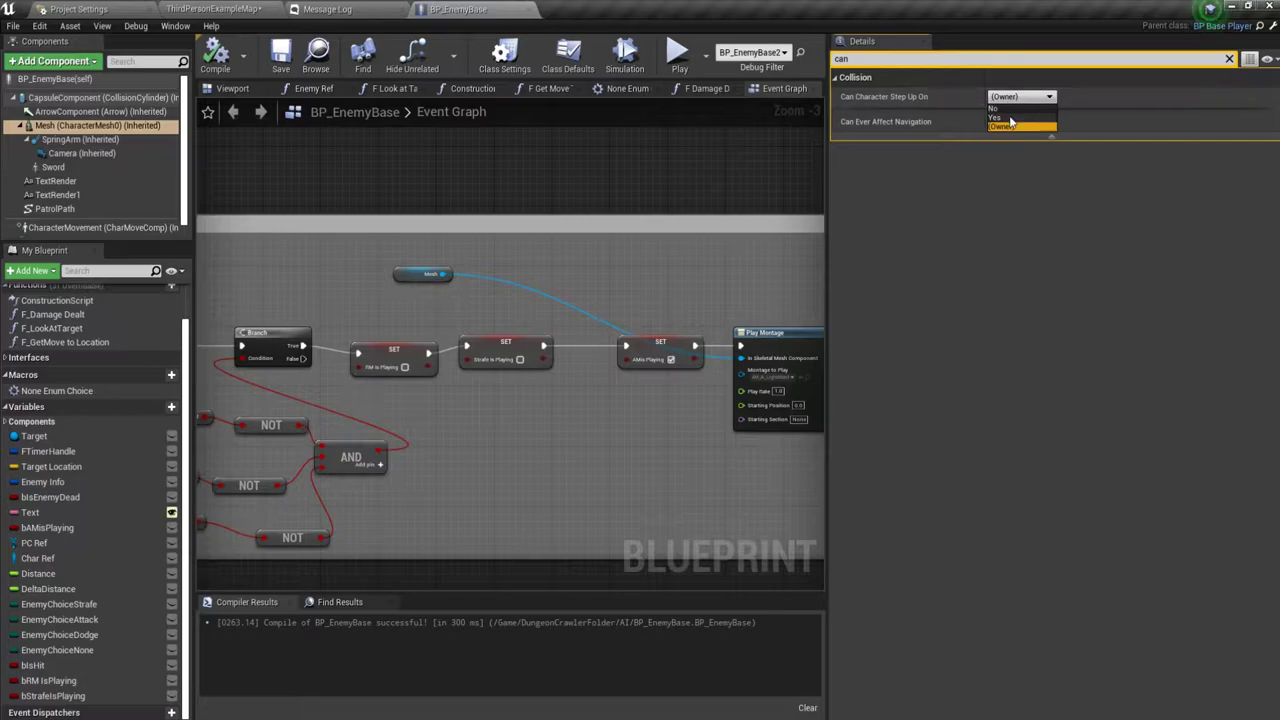
click(207, 73)
click(116, 140)
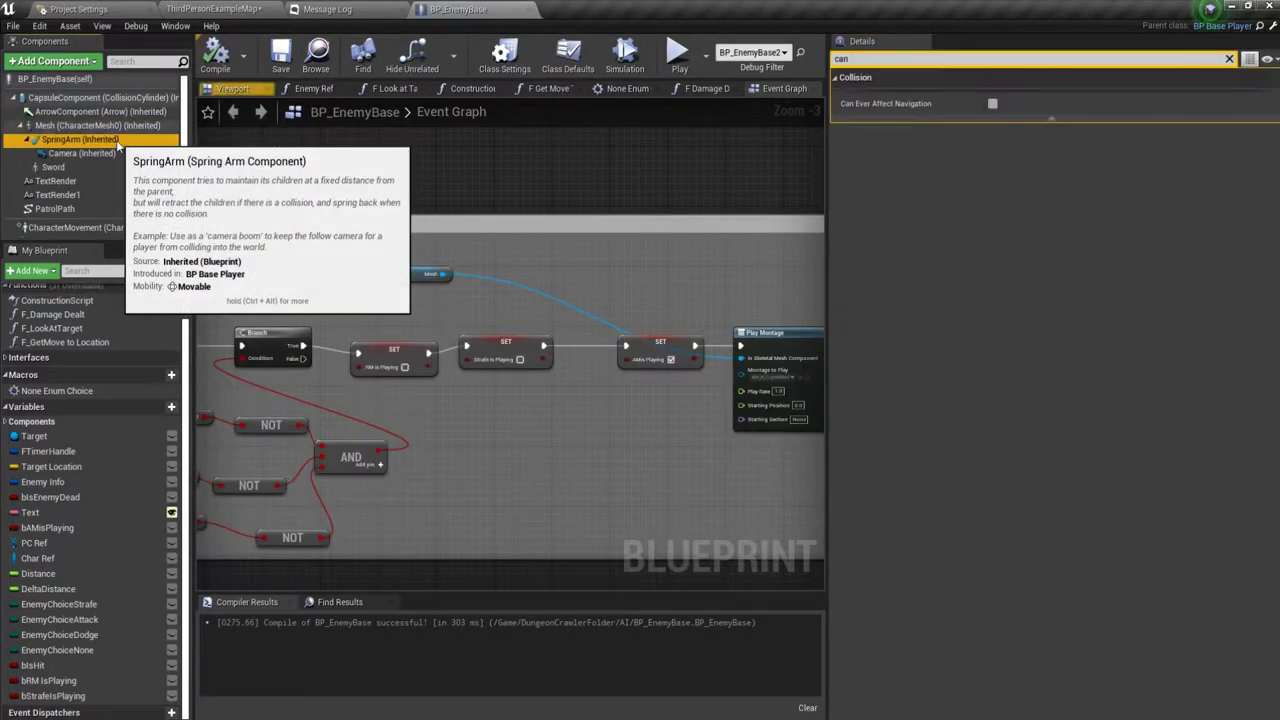
click(104, 166)
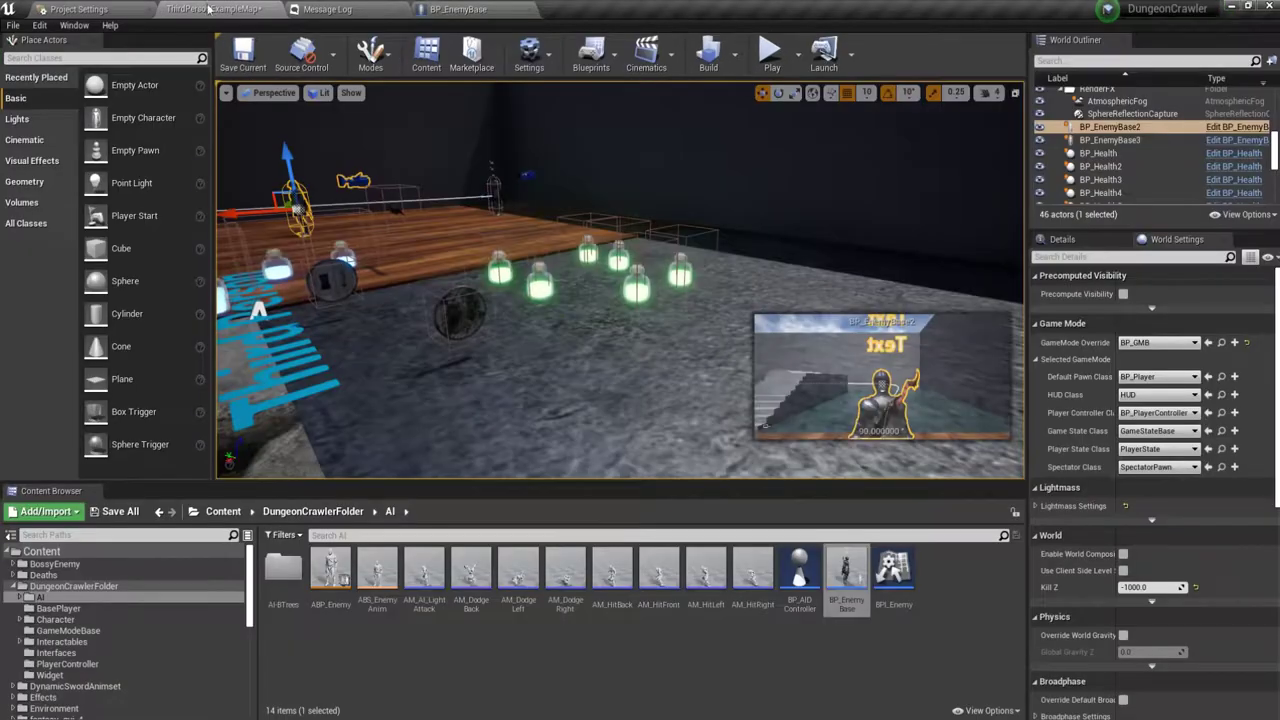
Playtest the level, striking enemies in the wooden-floor room to check sword damage, then stop.
click(213, 9)
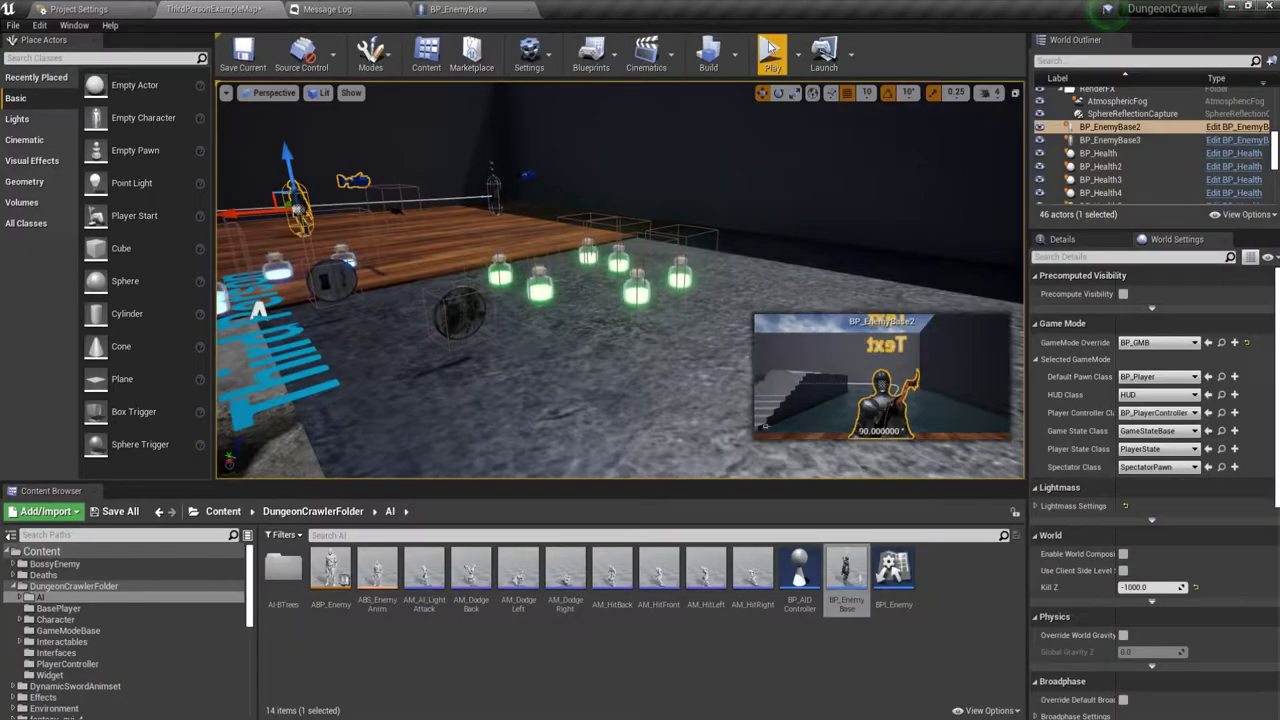
click(770, 55)
key(w)
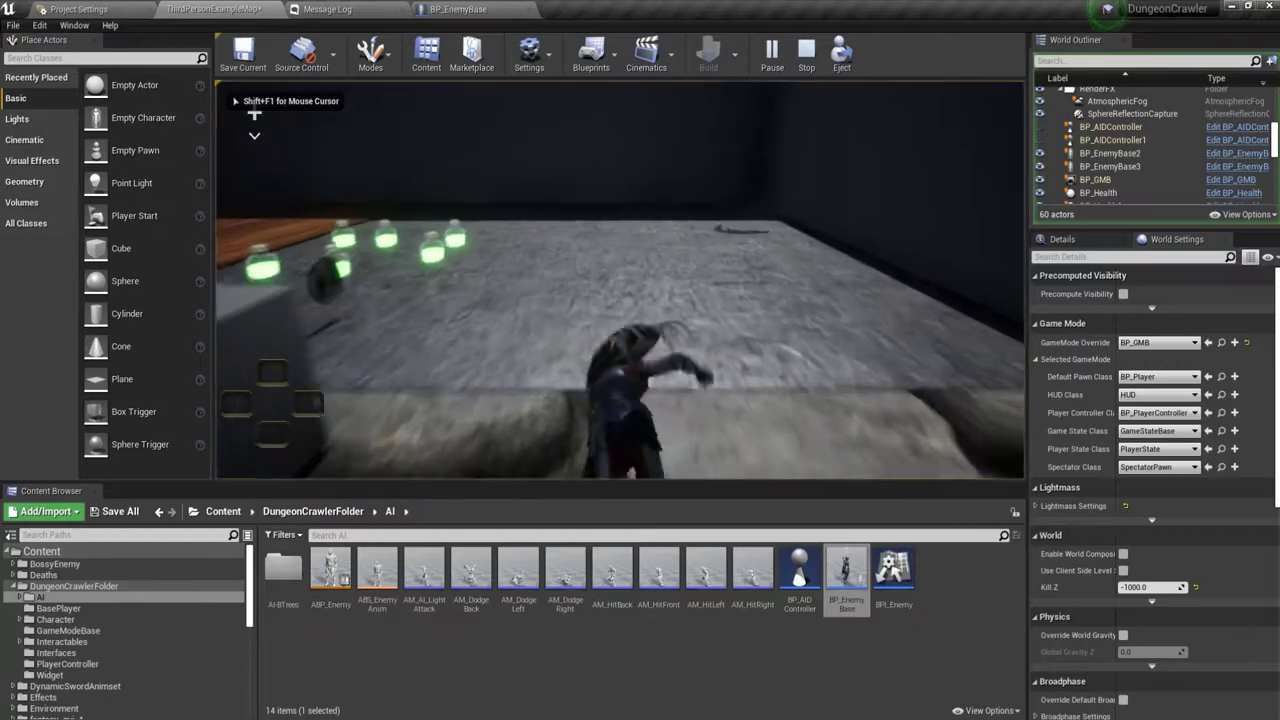
key(w)
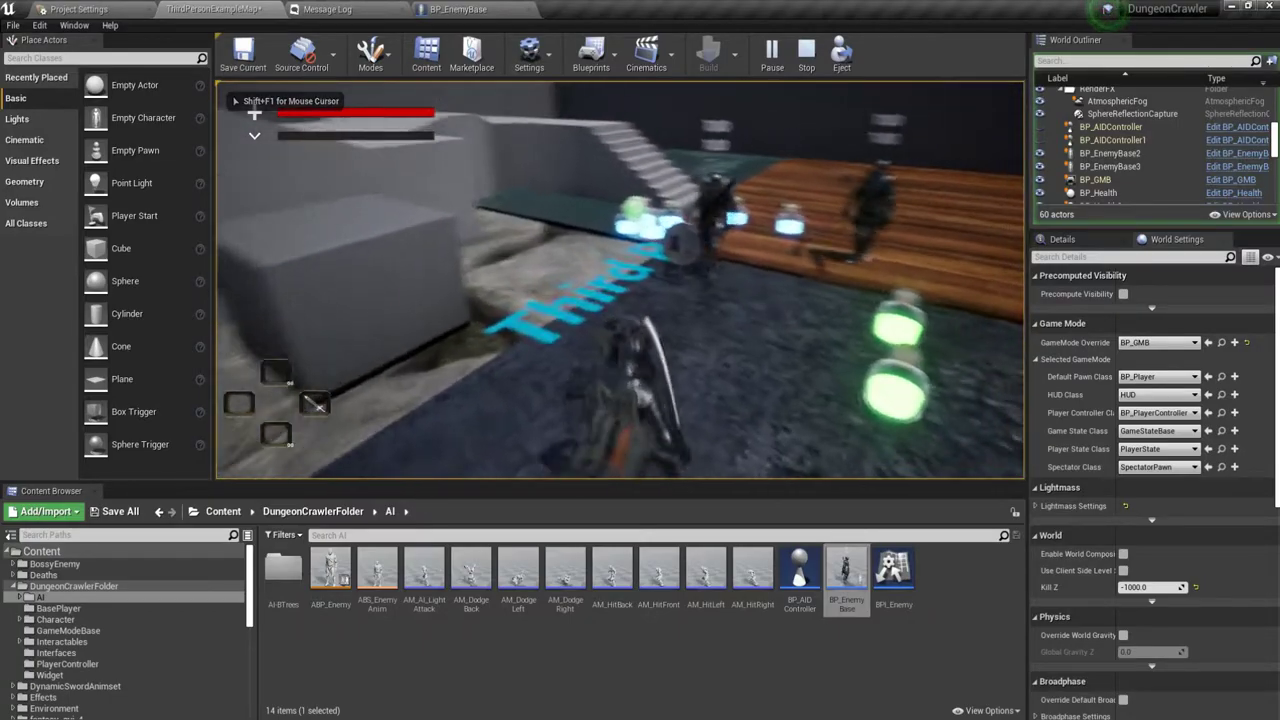
key(w)
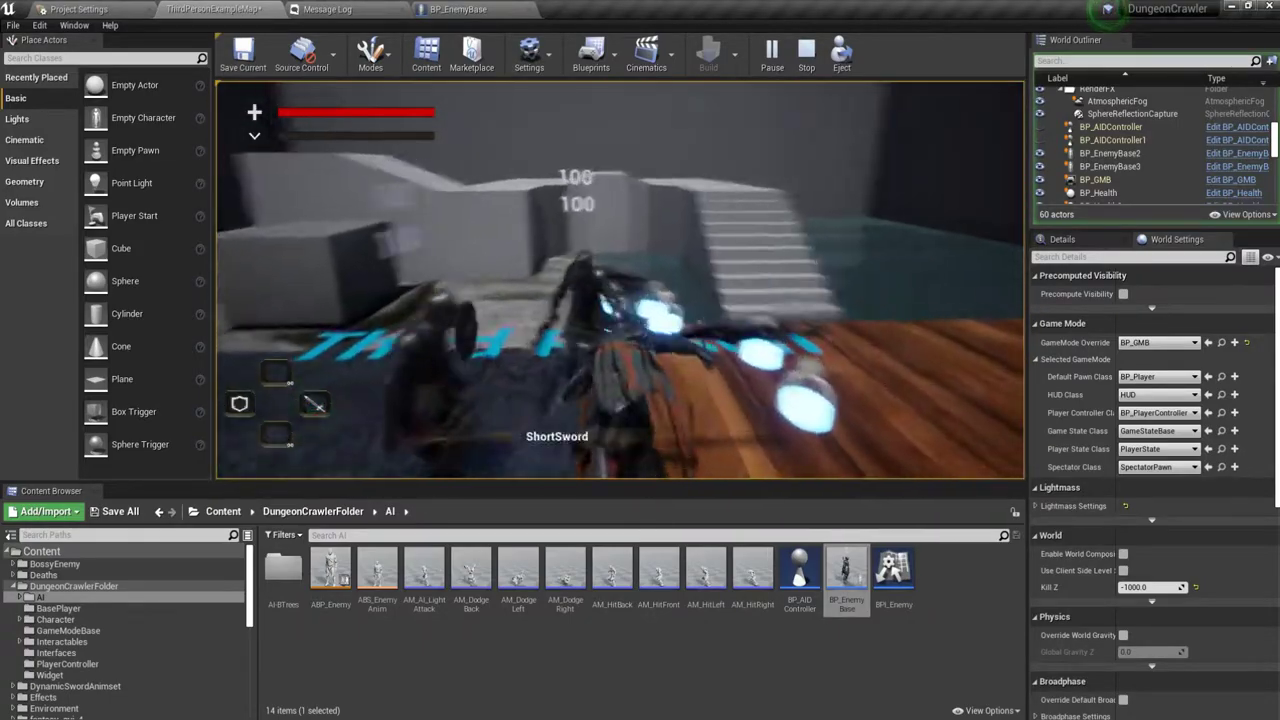
key(w)
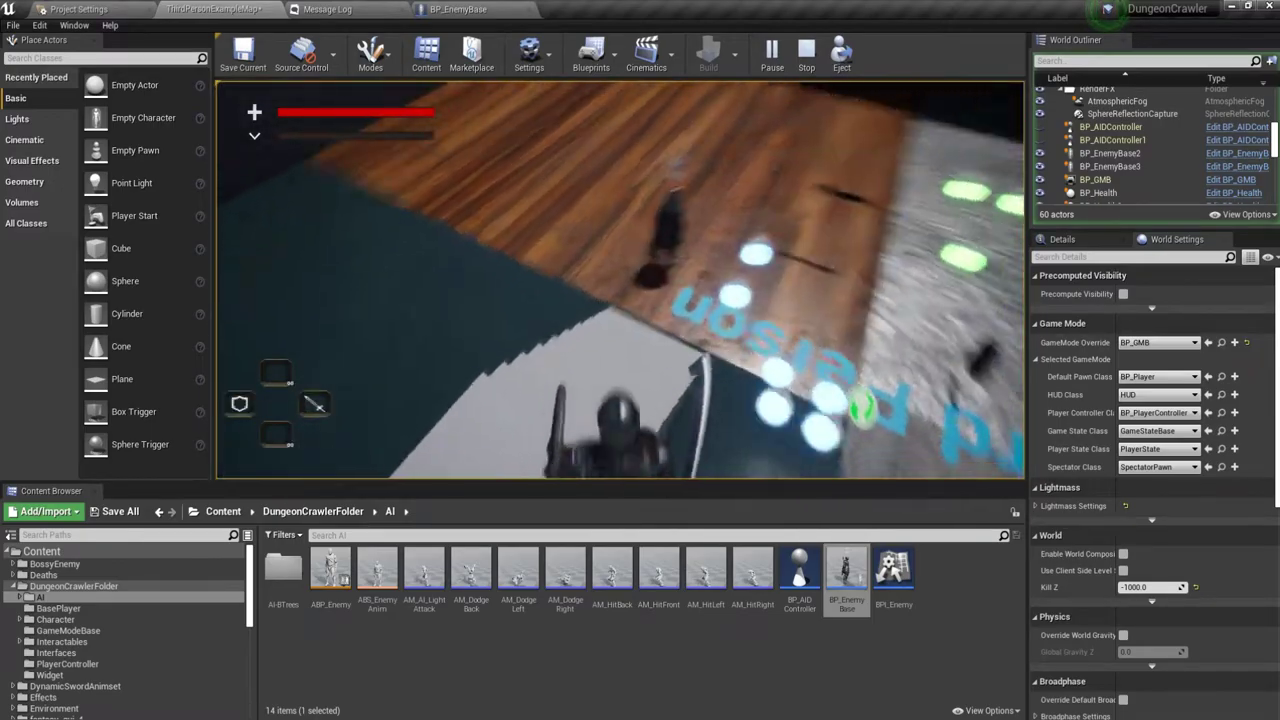
key(w)
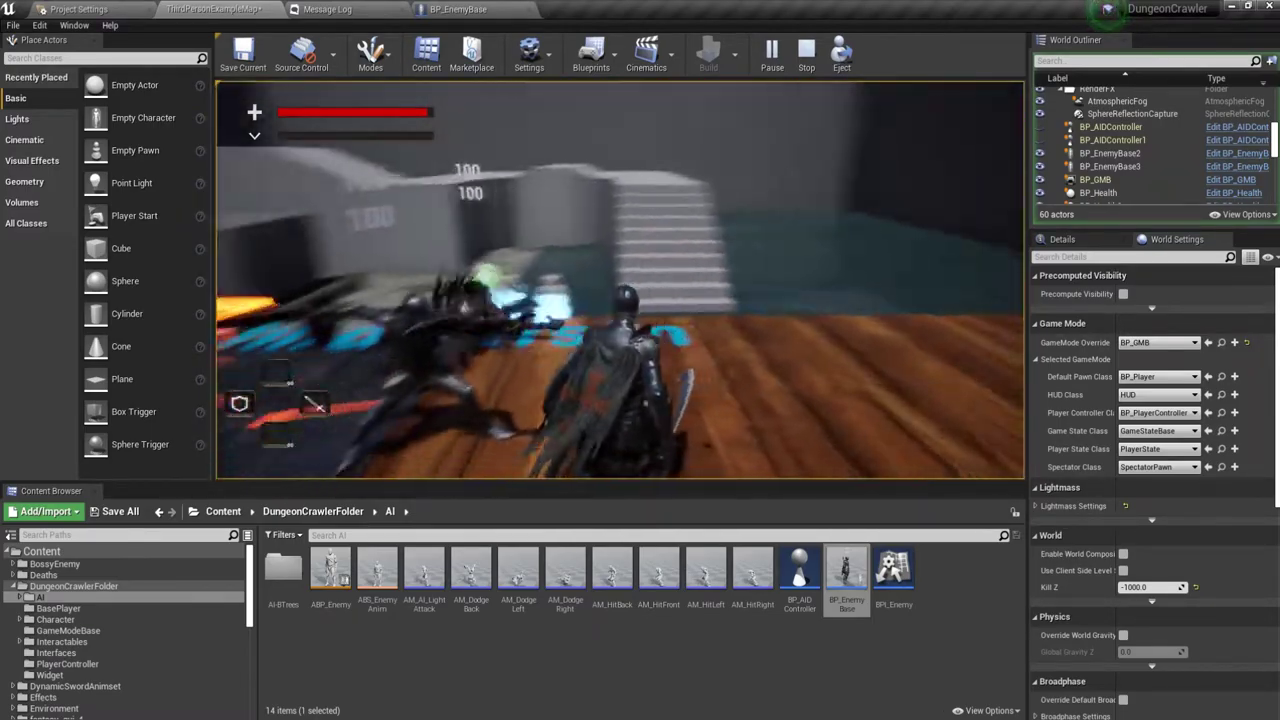
key(w)
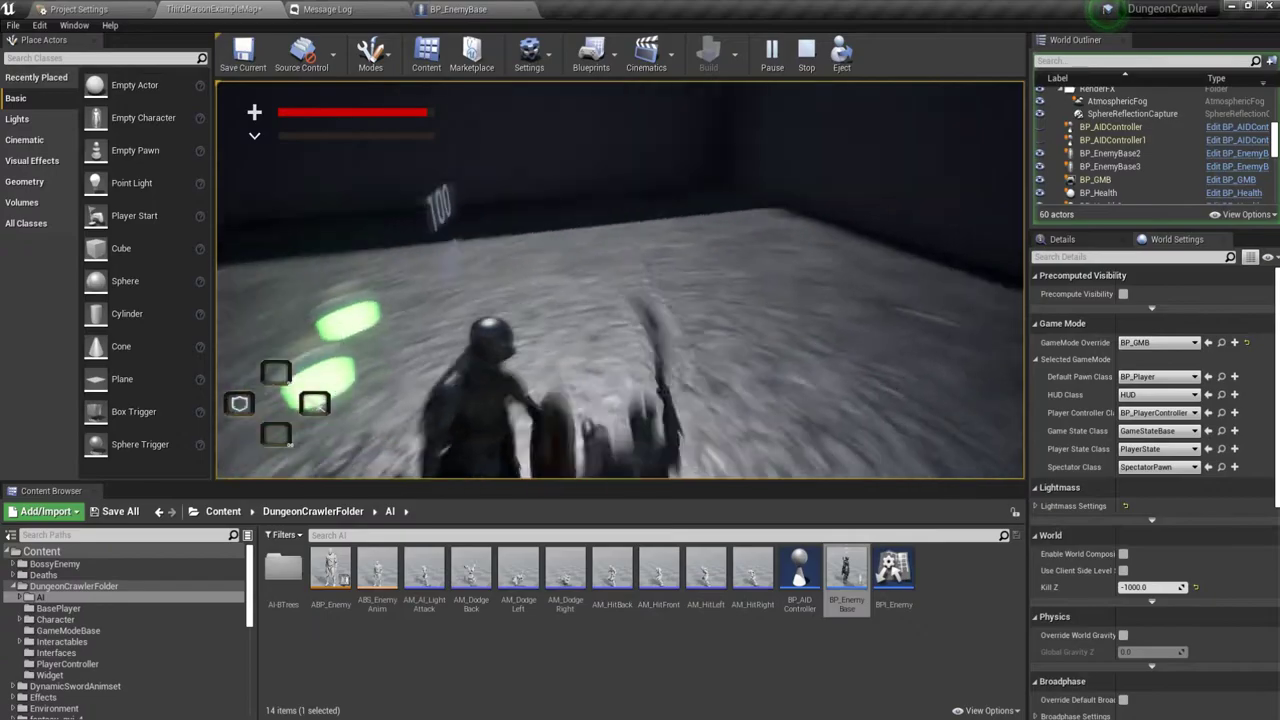
key(w)
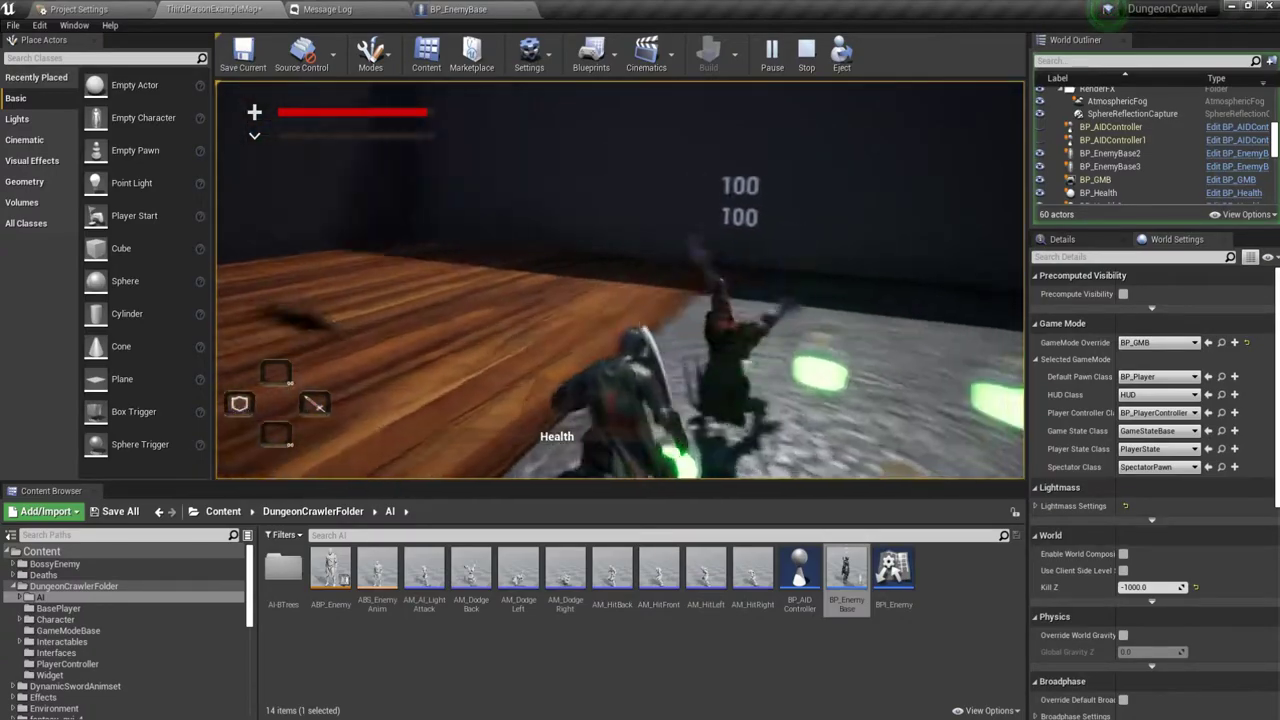
key(w)
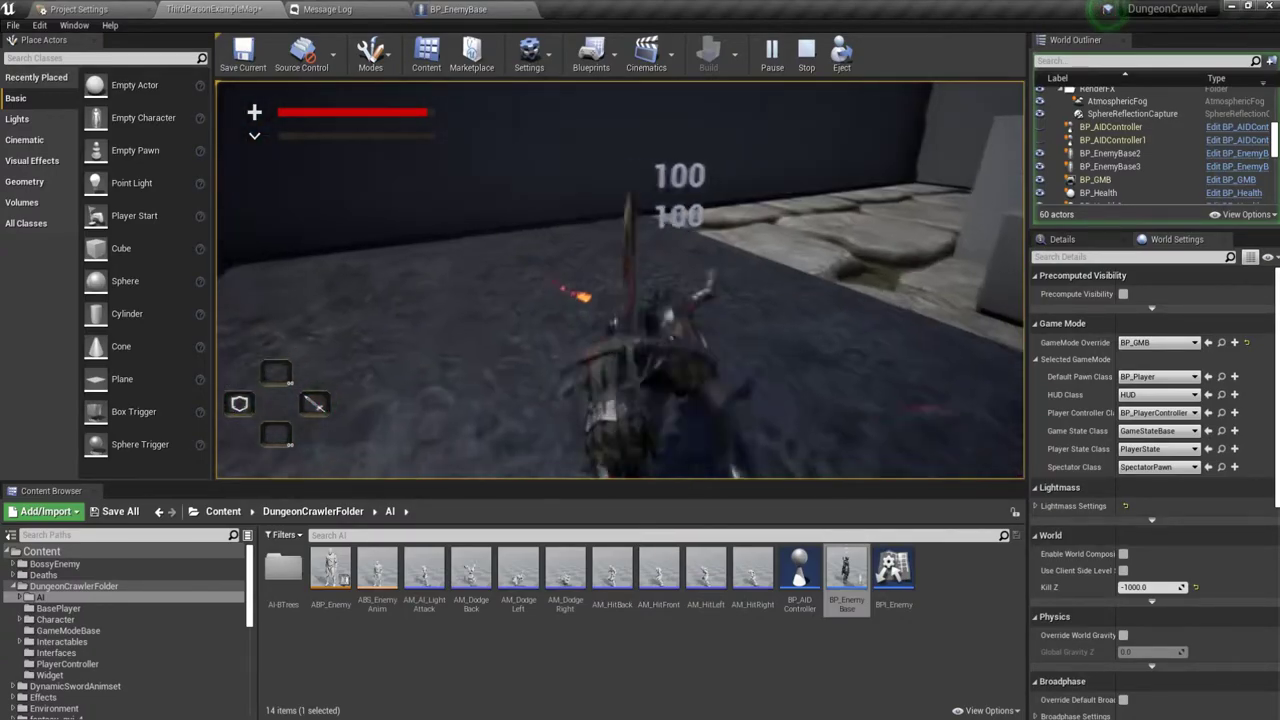
key(Escape)
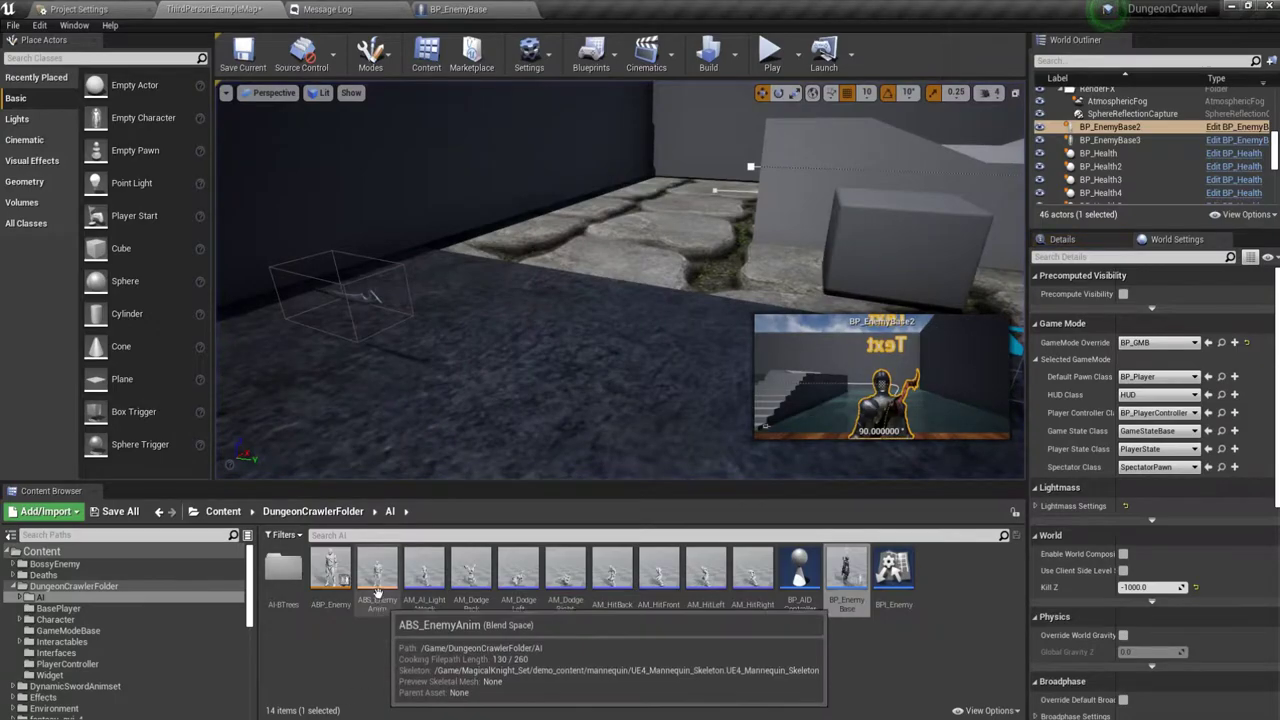
Change the Can Character Step Up On setting to Owner, then playtest against the enemies and stop.
double_click(836, 600)
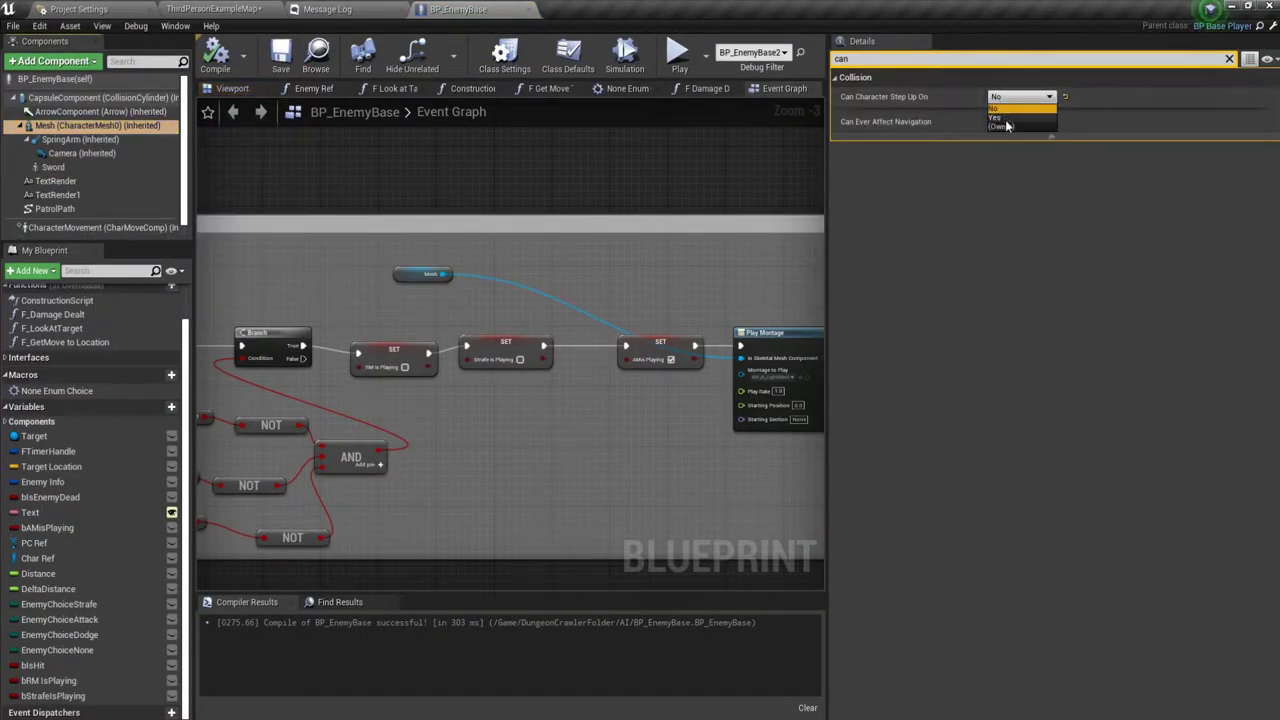
click(1005, 125)
click(213, 9)
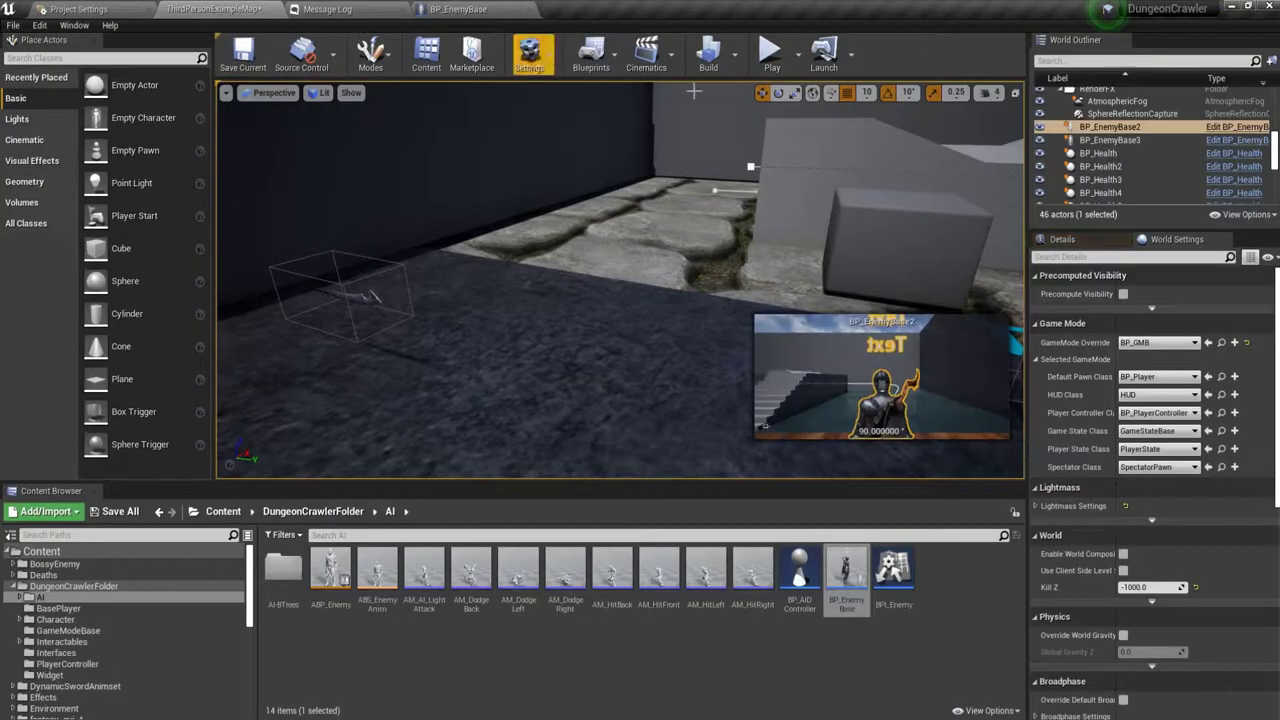
click(772, 55)
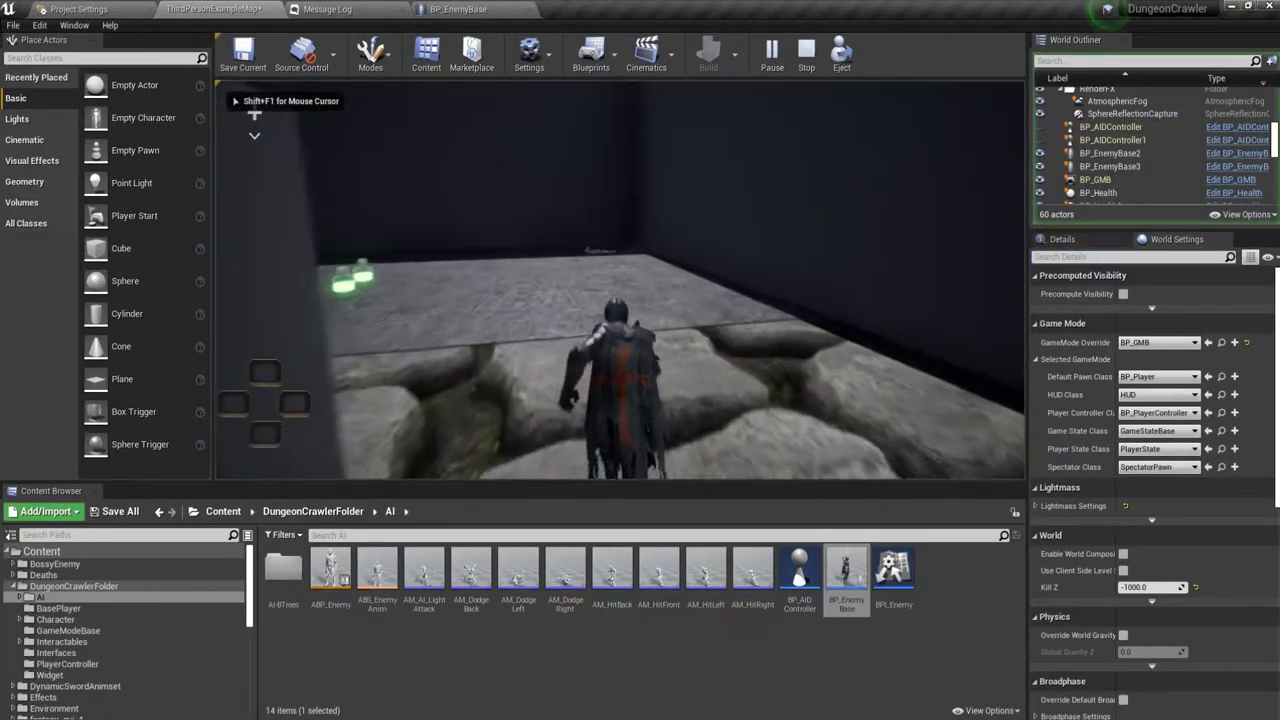
key(w)
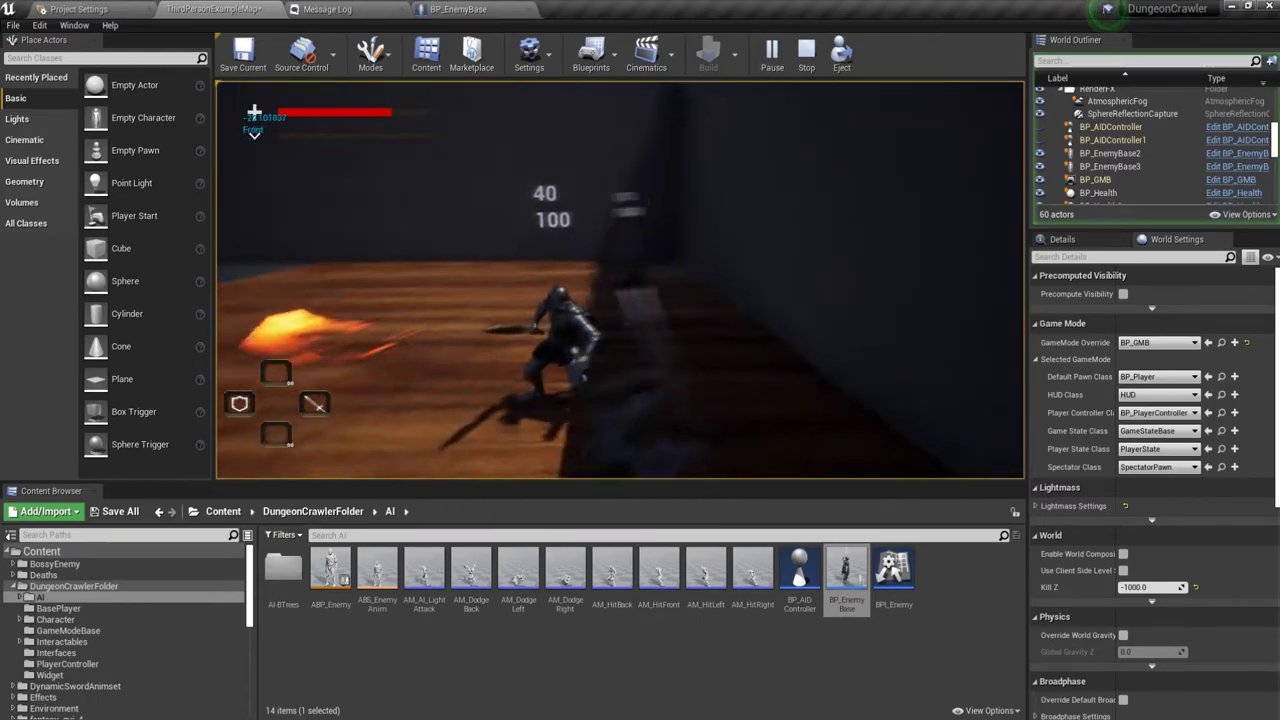
key(Escape)
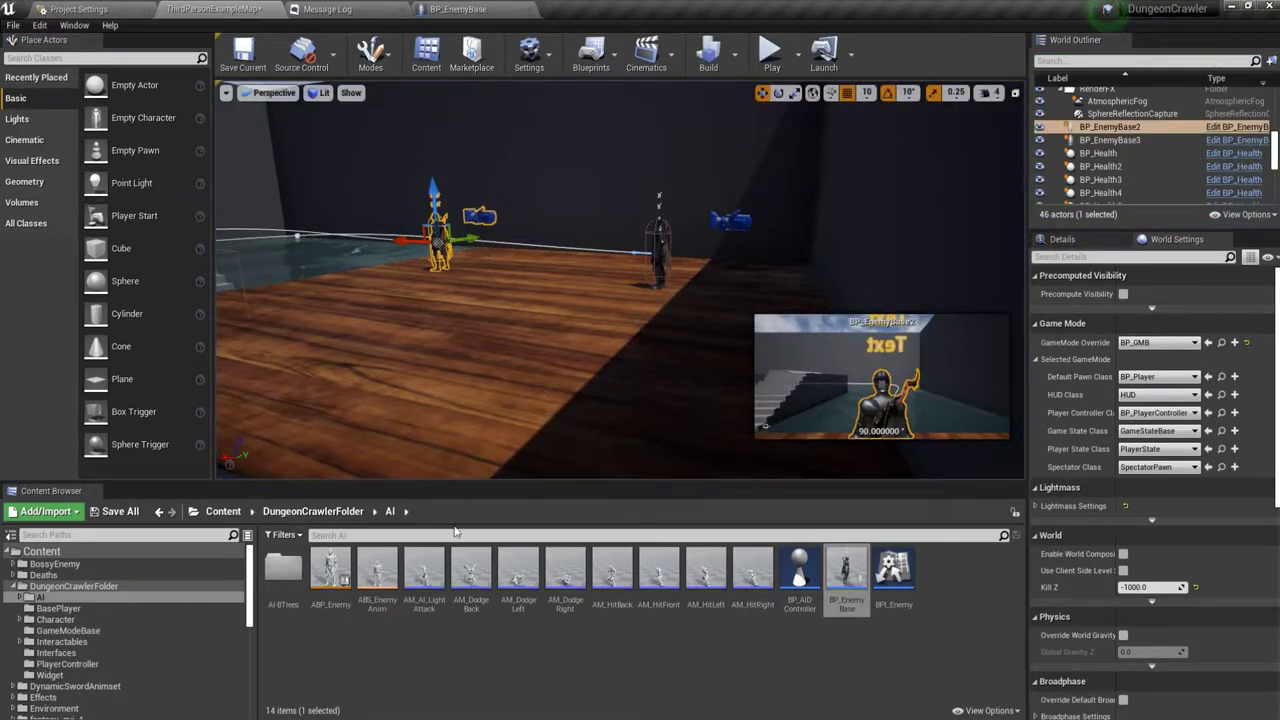
Open BP_Player from the Content Browser and select its Camera, then its SpringArm component.
click(1221, 378)
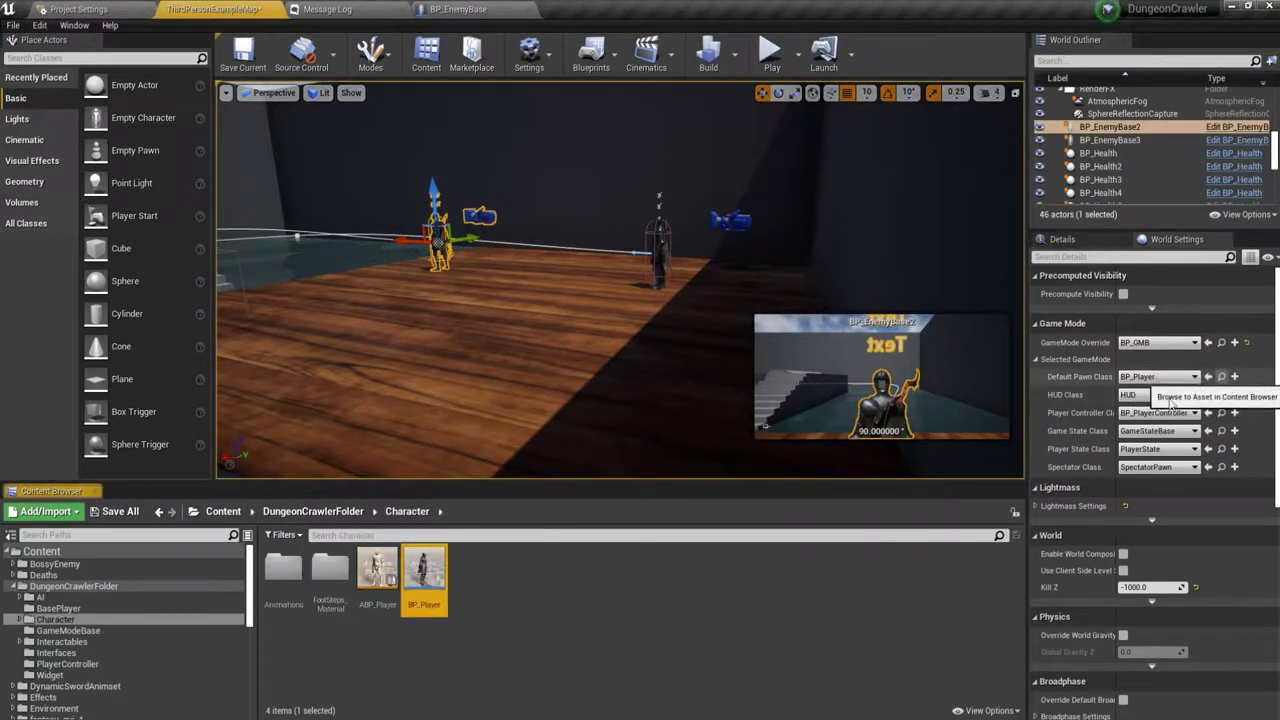
double_click(447, 586)
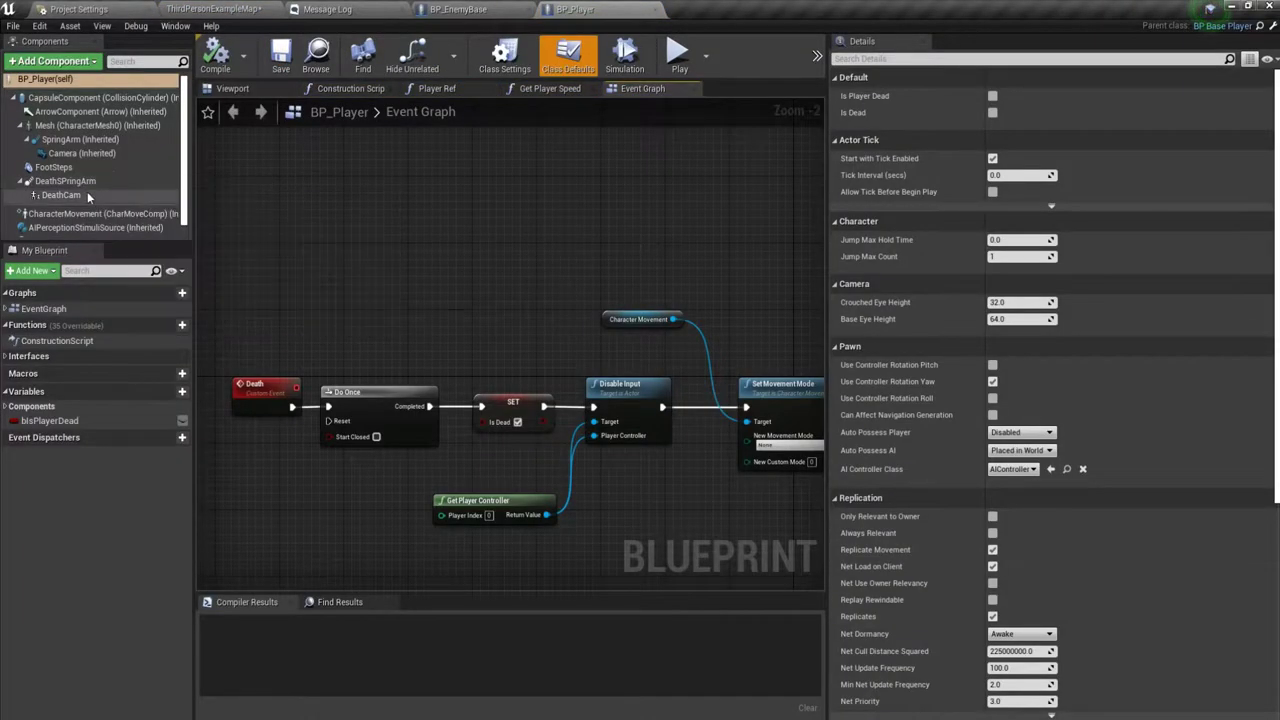
click(82, 153)
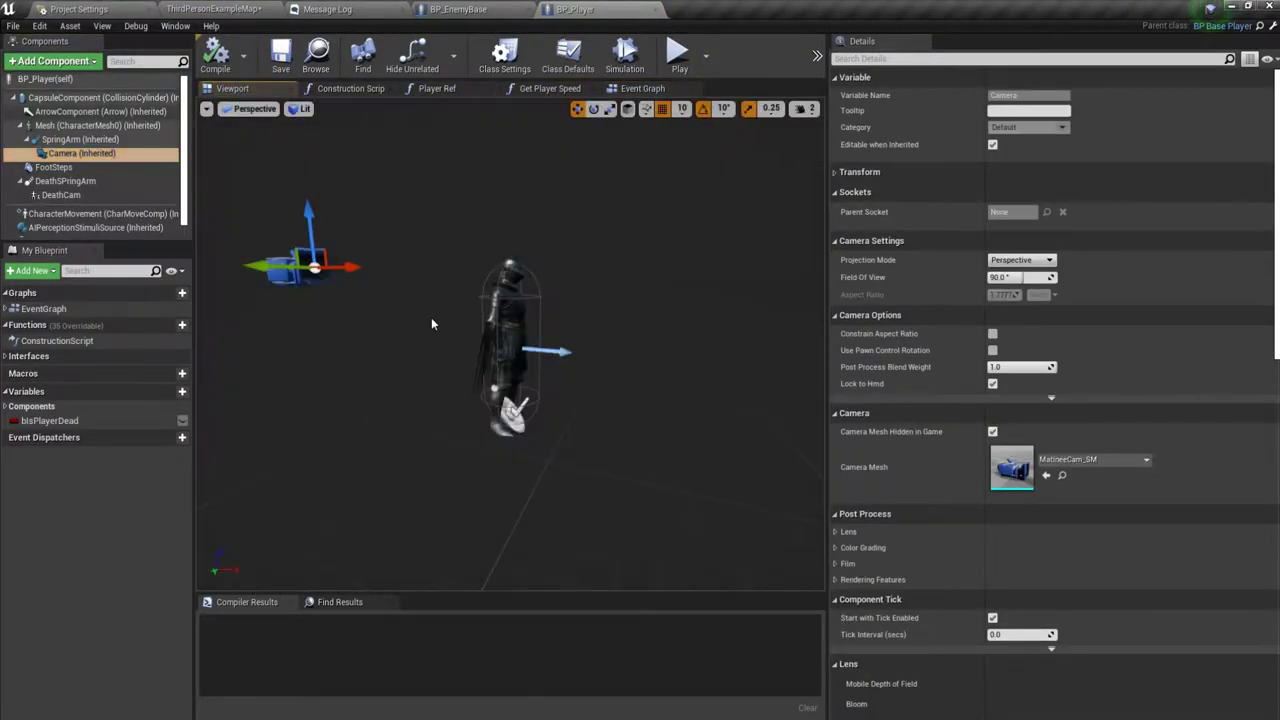
click(110, 140)
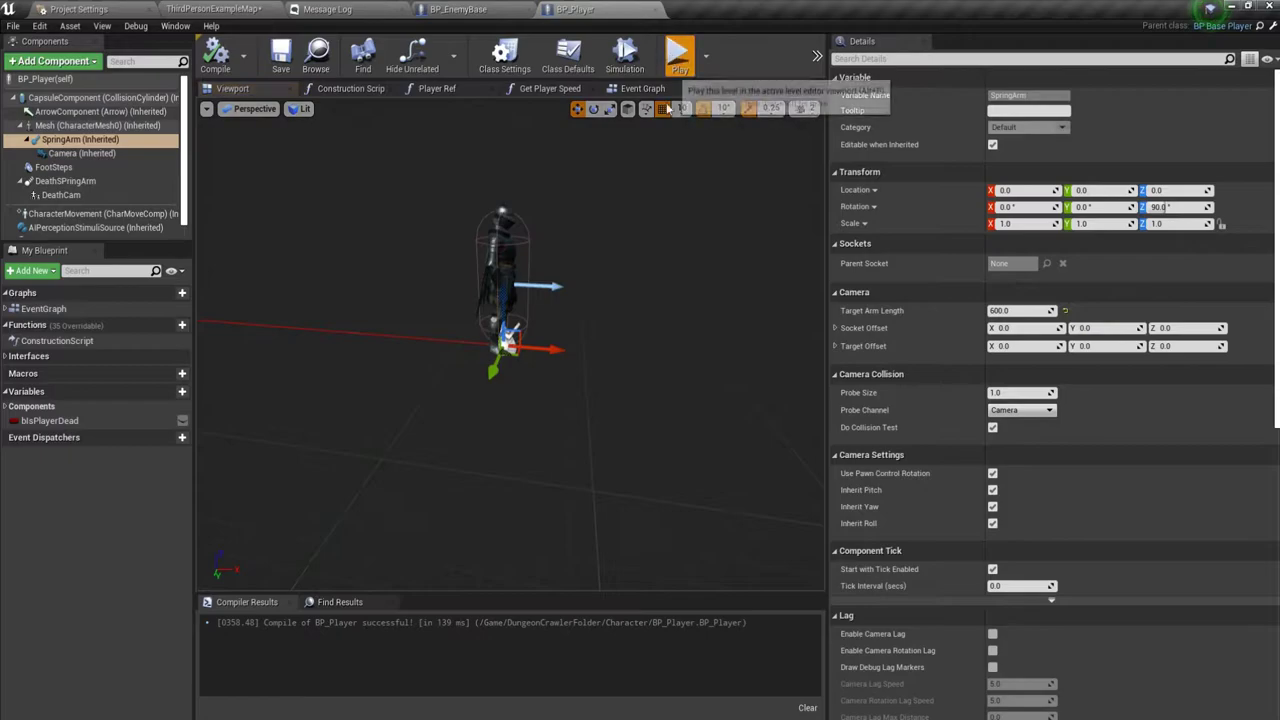
Run the game preview twice to compare camera arm lengths, then start another playtest running forward.
click(679, 62)
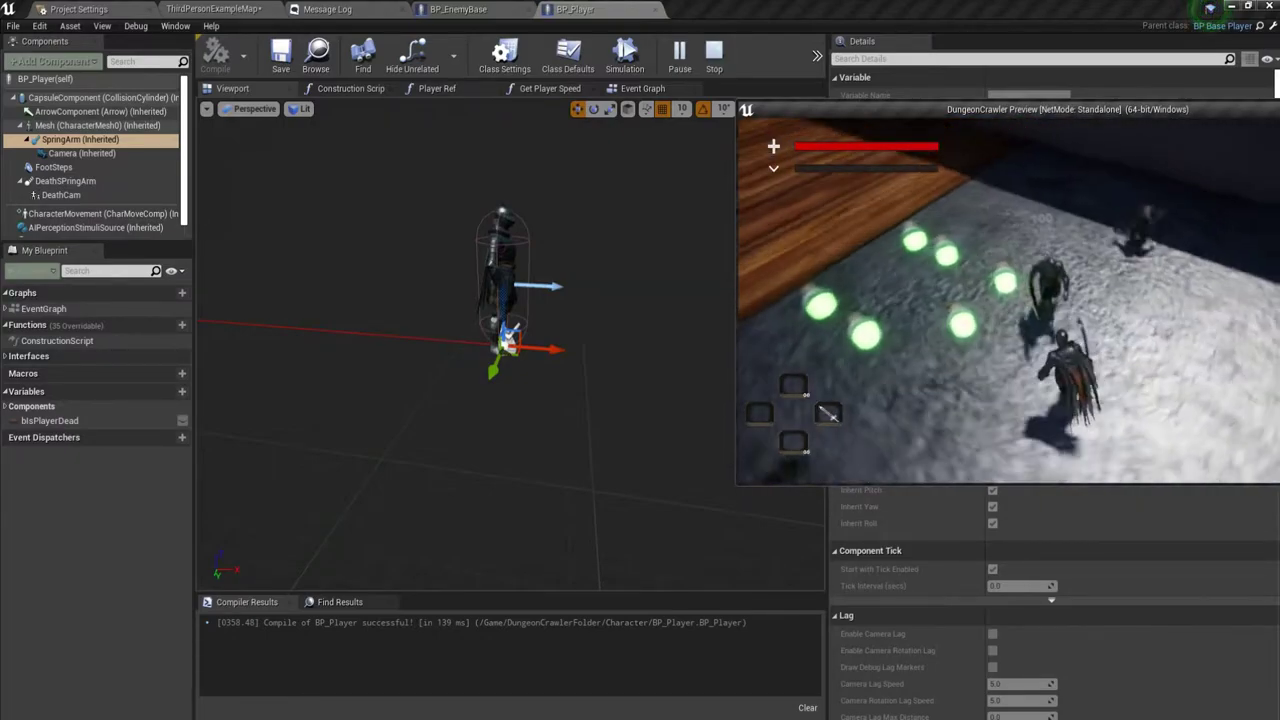
key(Escape)
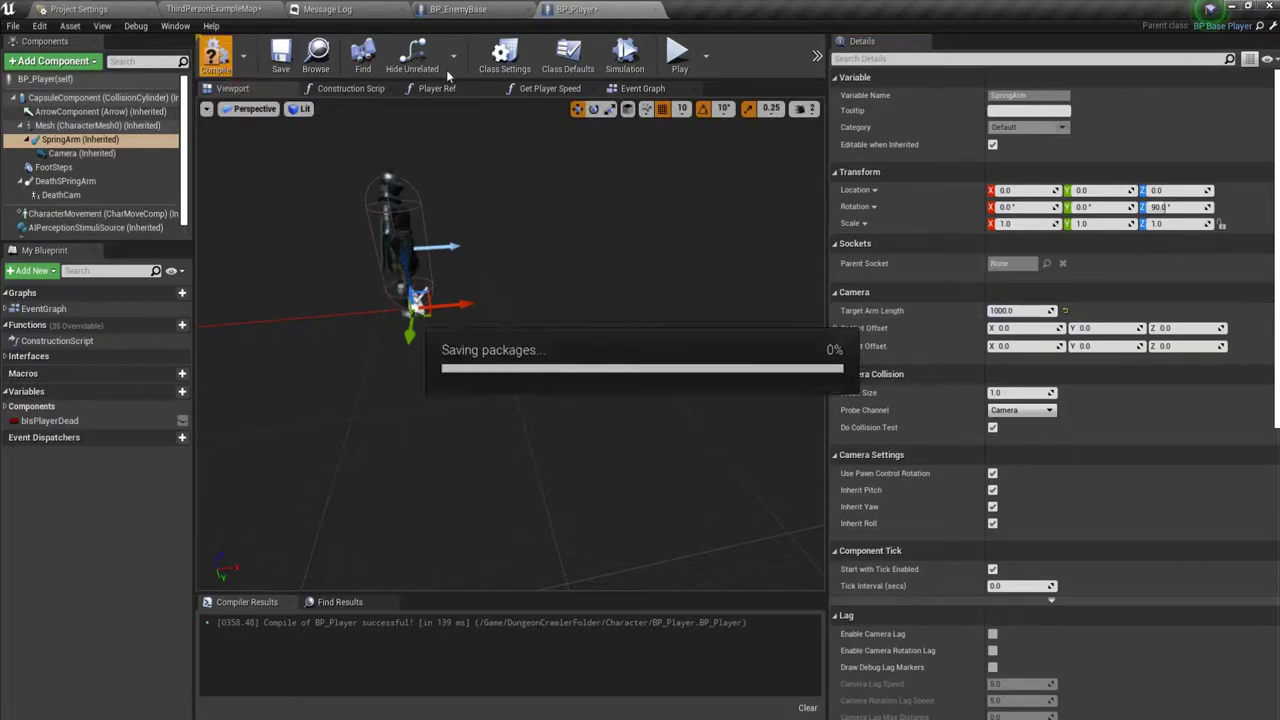
click(677, 66)
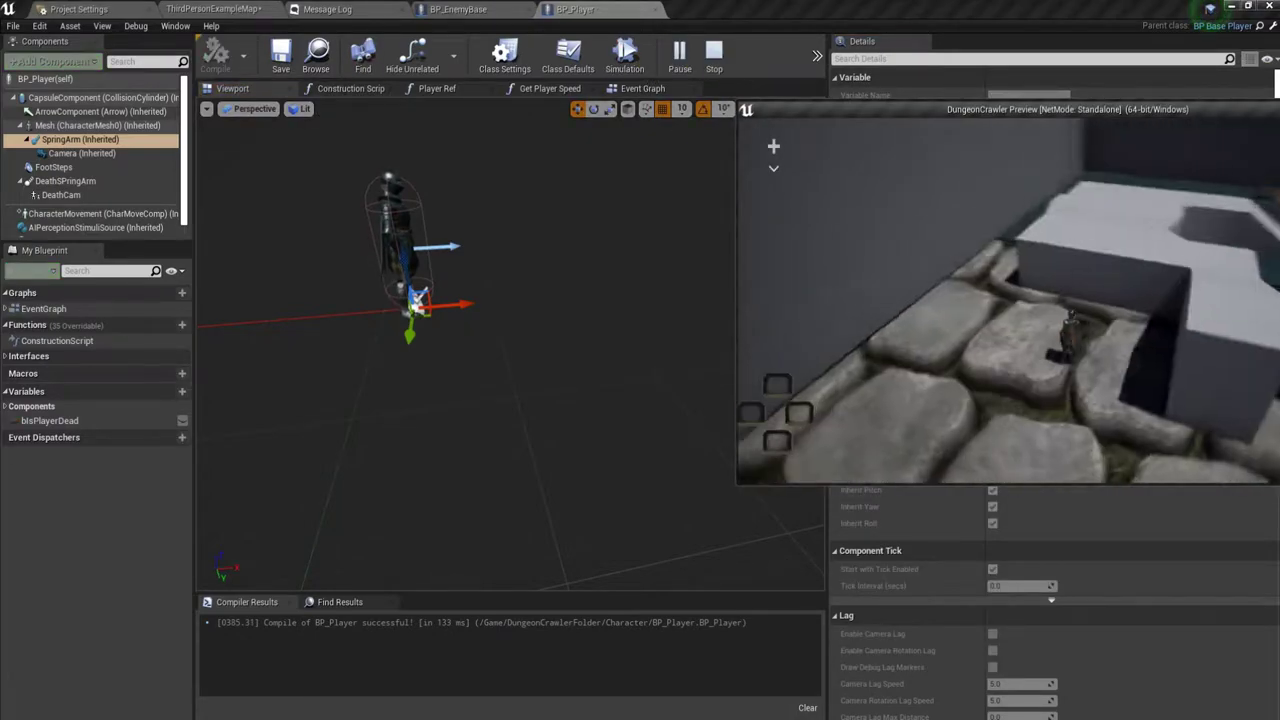
key(Escape)
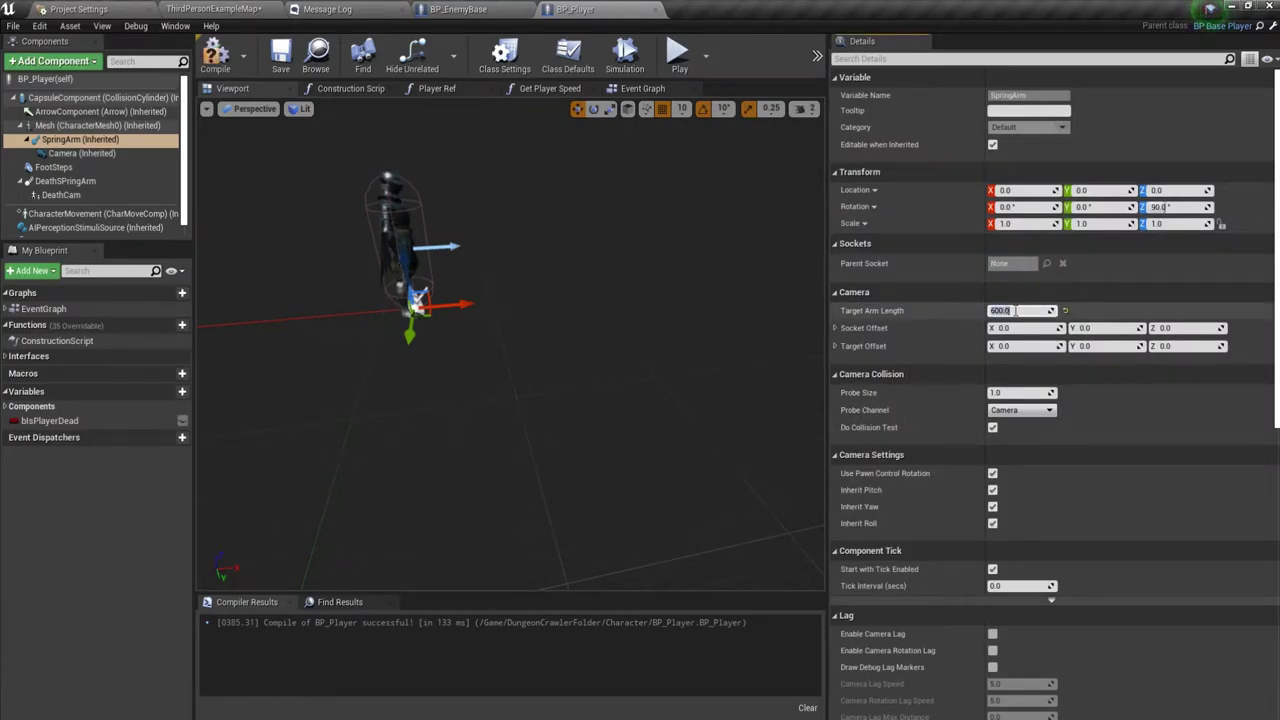
click(677, 66)
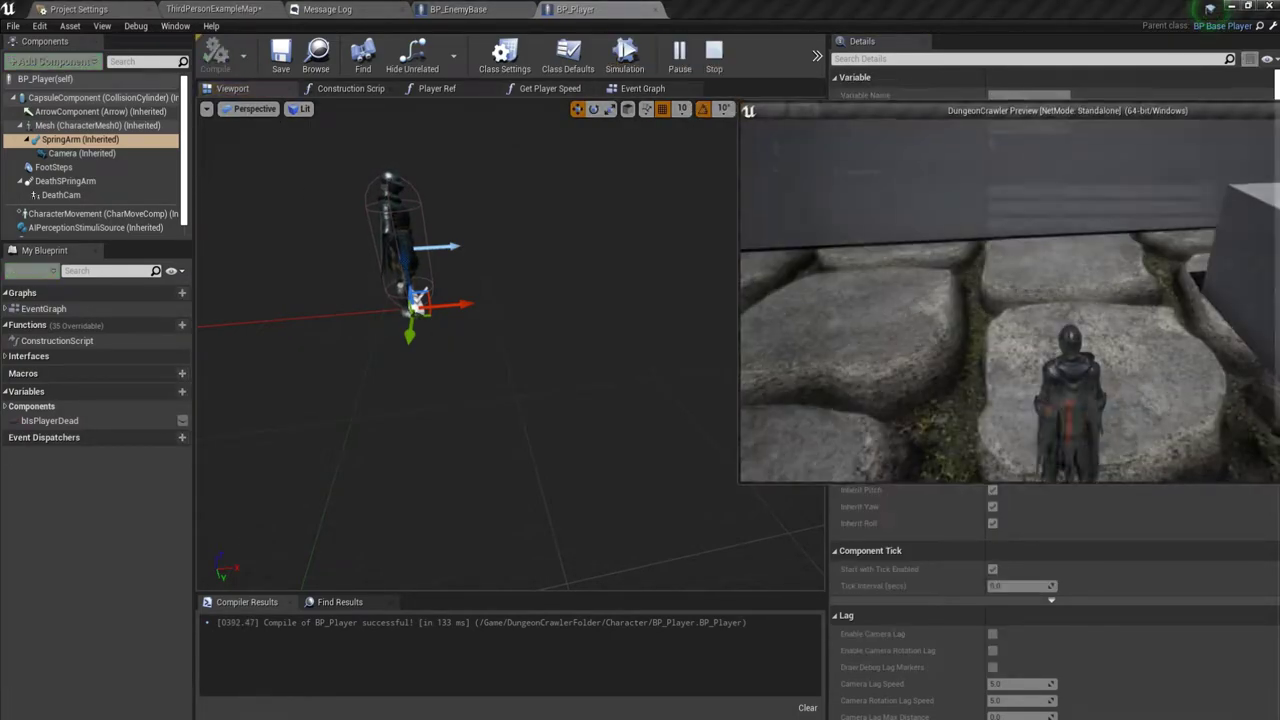
key(w)
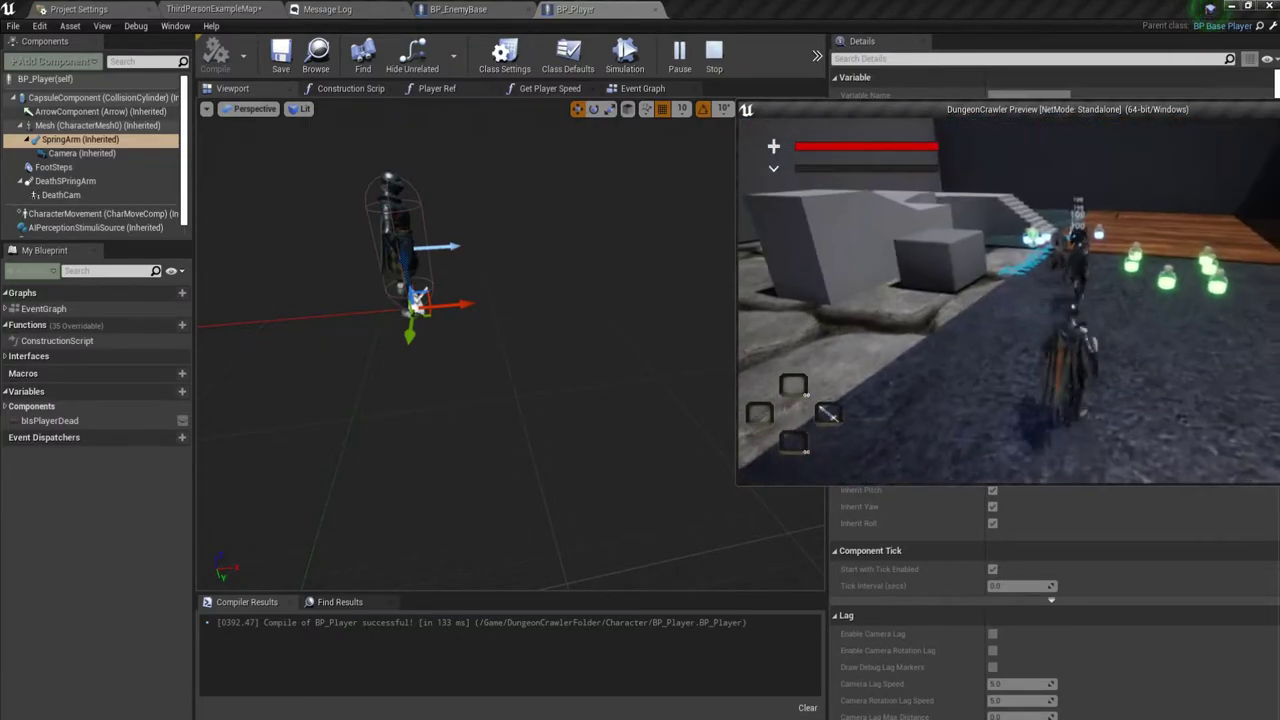
Restart the play-in-editor session, walk onto the stone platform and pick up the sword.
key(Escape)
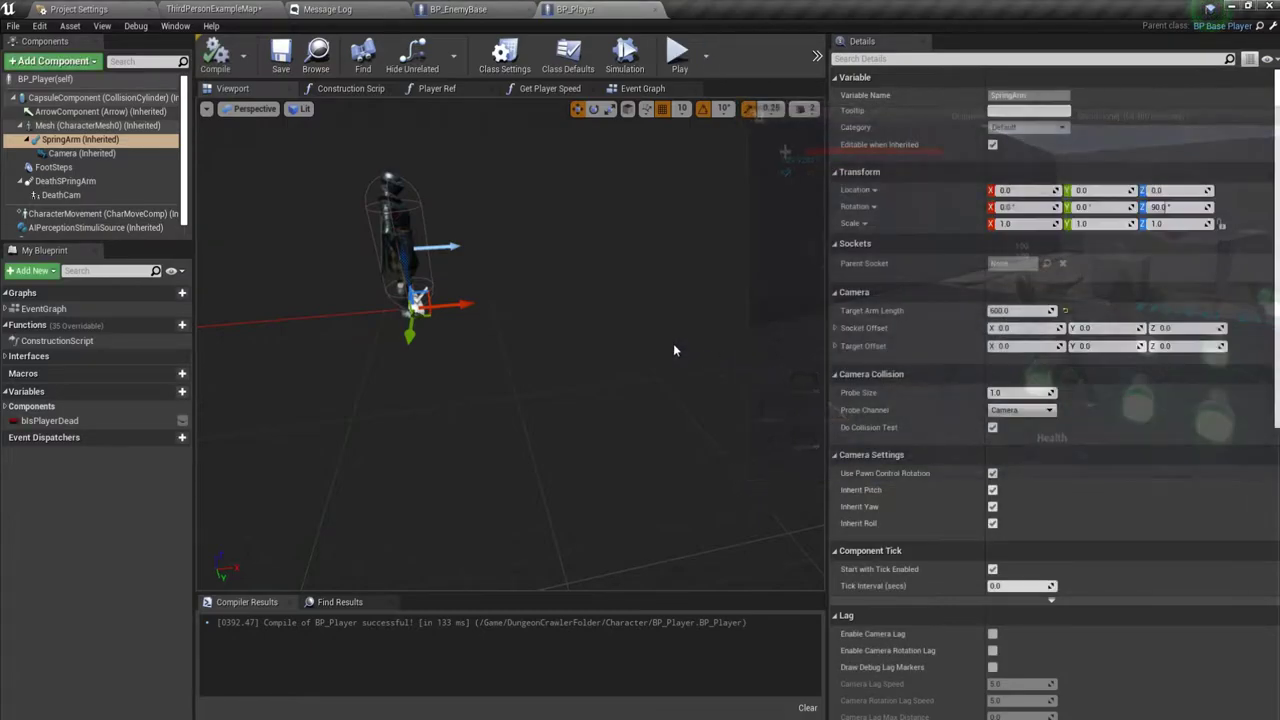
key(alt+p)
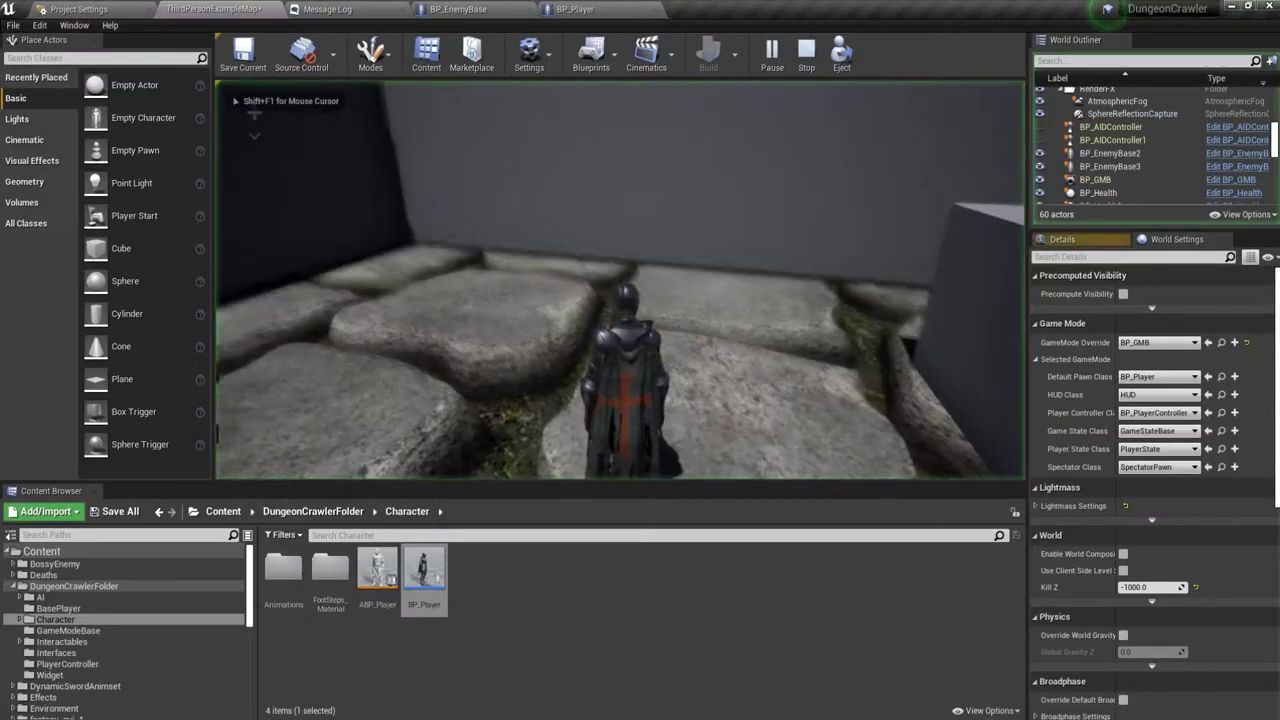
key(w)
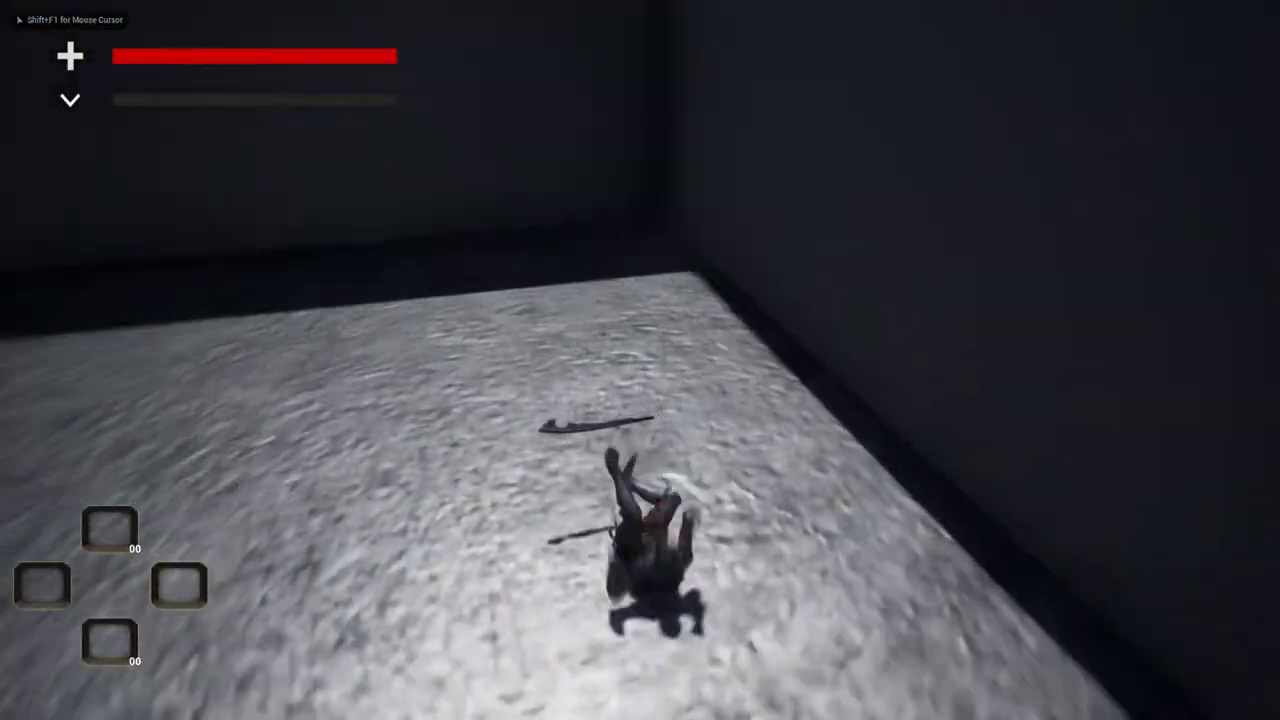
key(e)
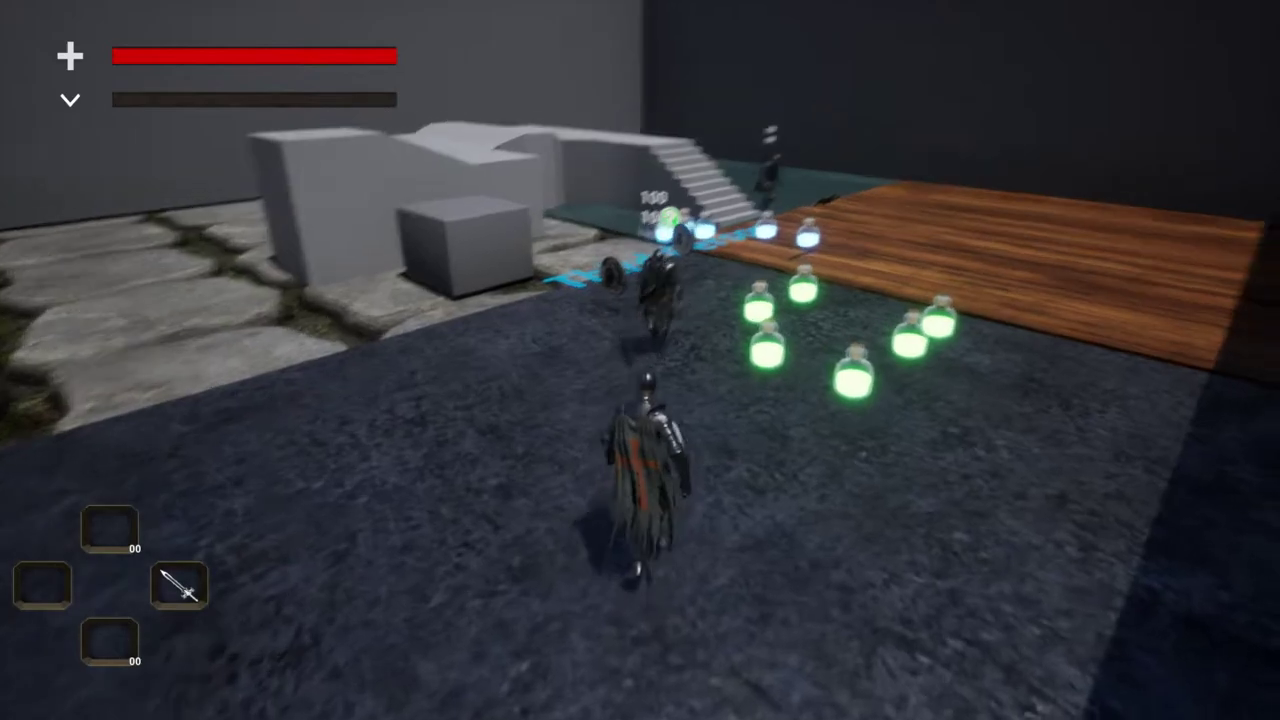
Slash the enemy dummies repeatedly until both drop to zero health.
click(640, 360)
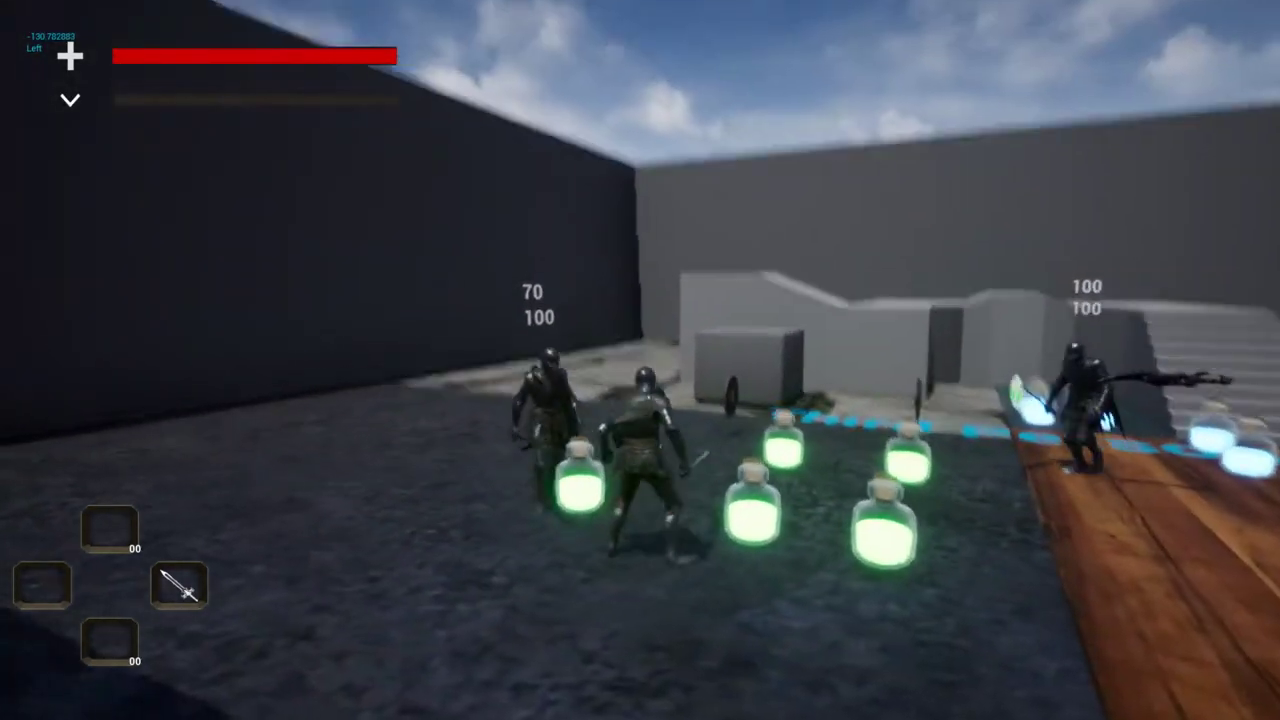
click(640, 360)
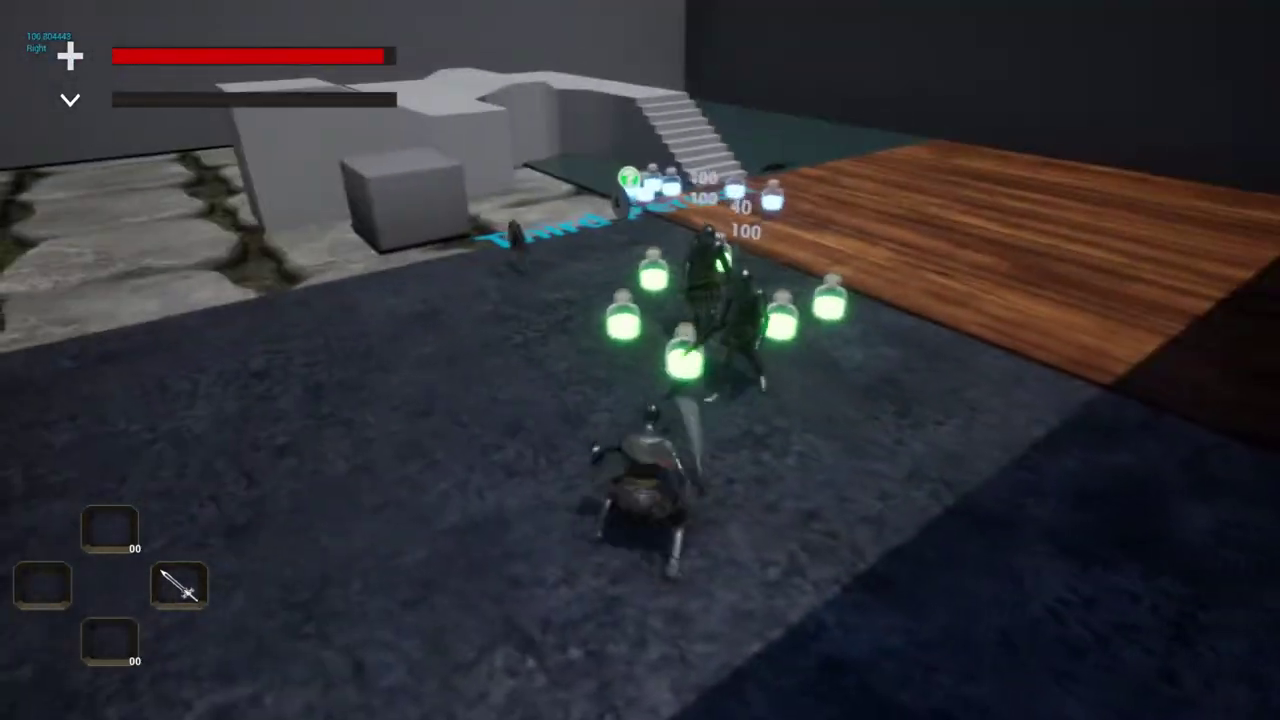
click(640, 360)
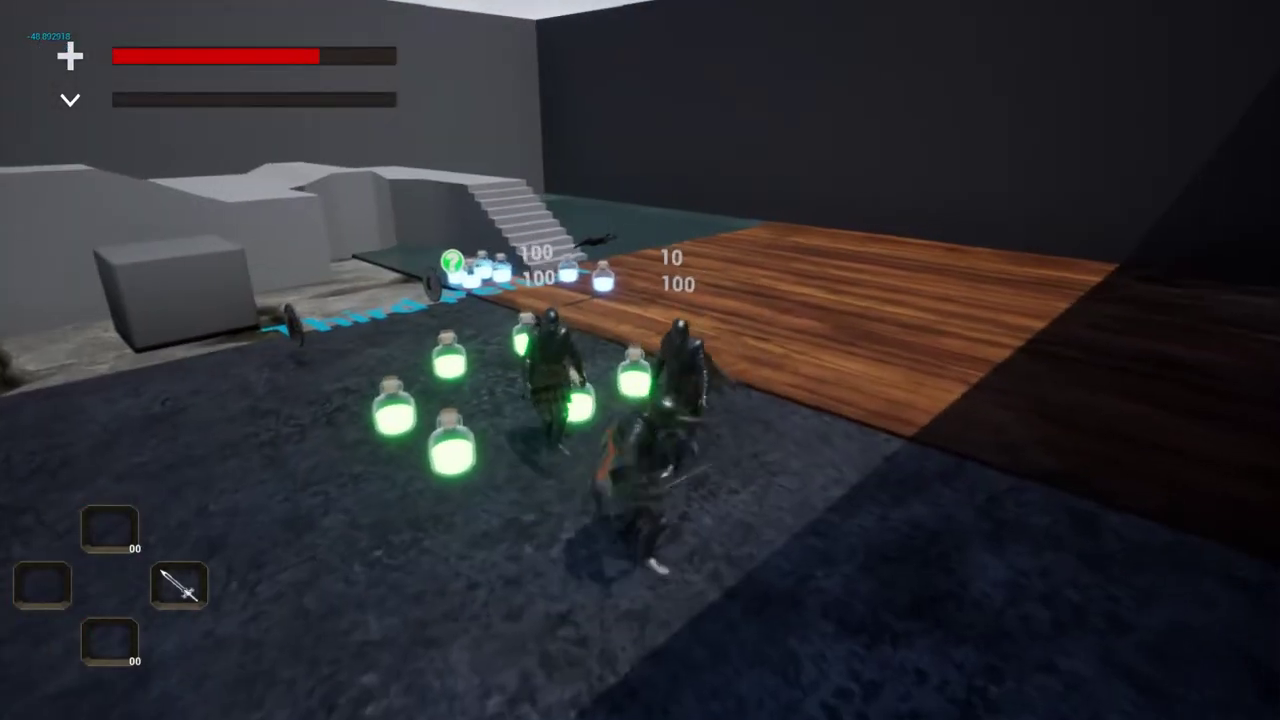
click(640, 360)
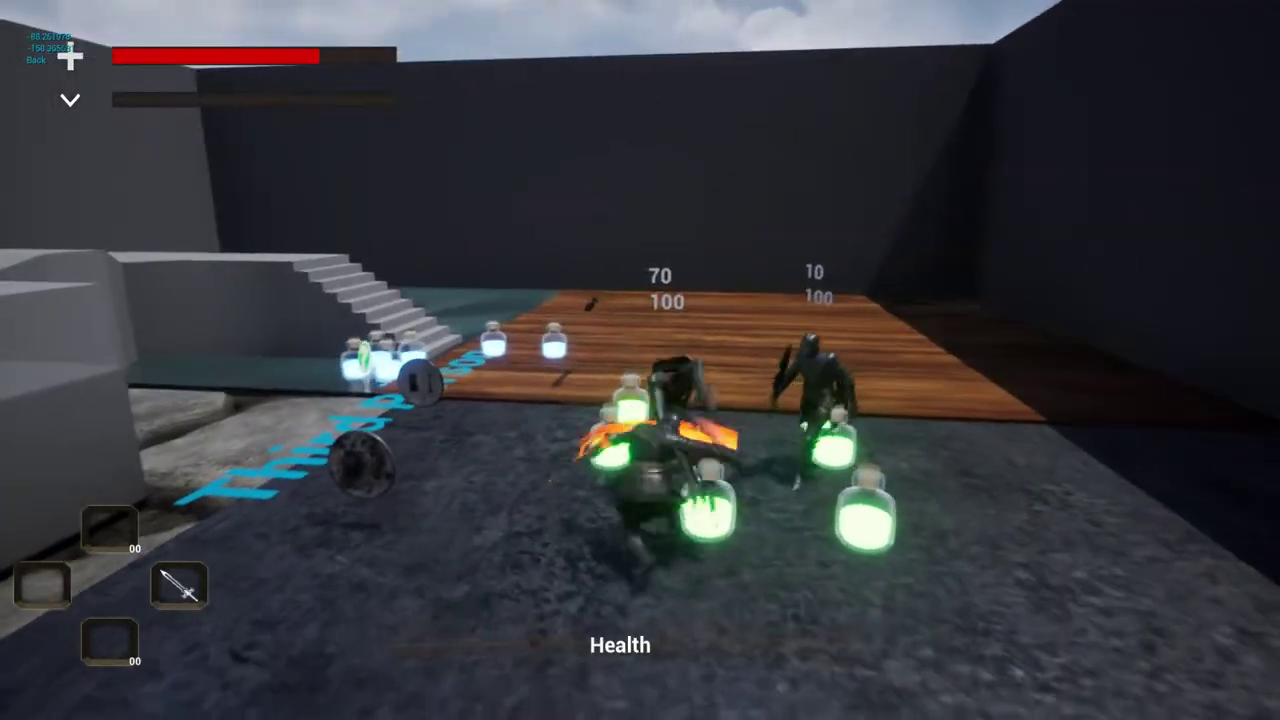
click(640, 360)
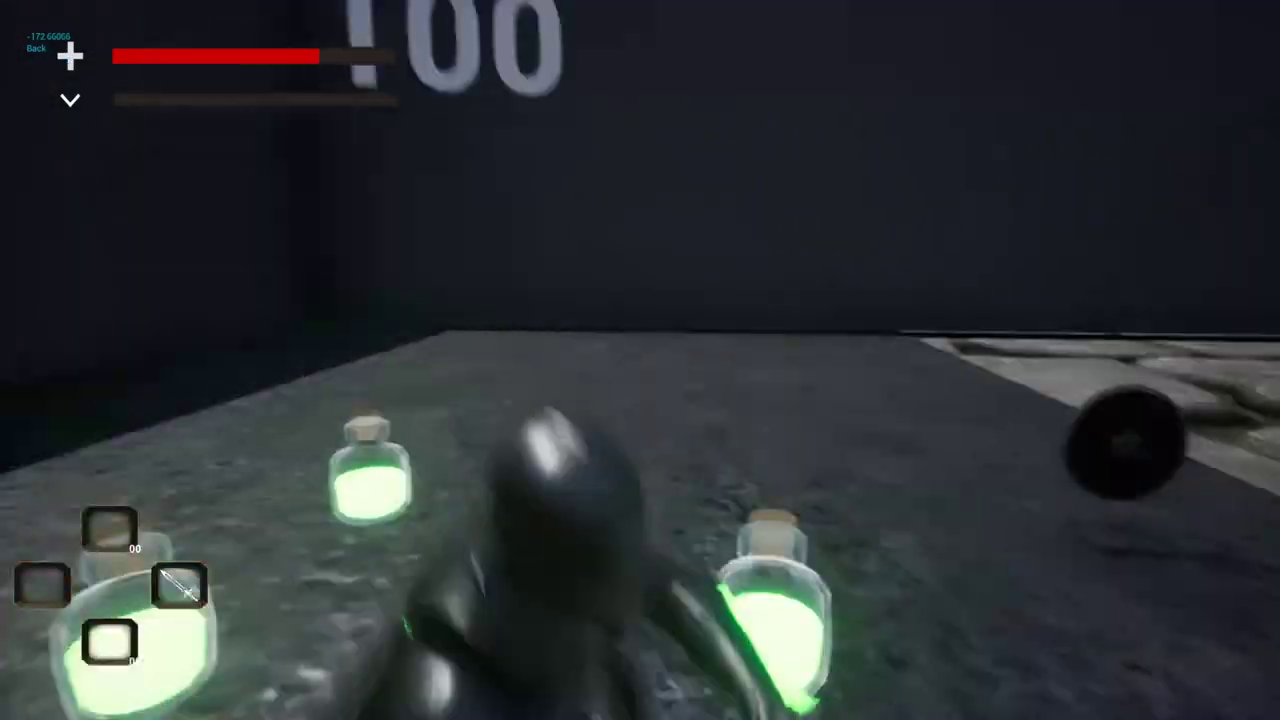
click(640, 360)
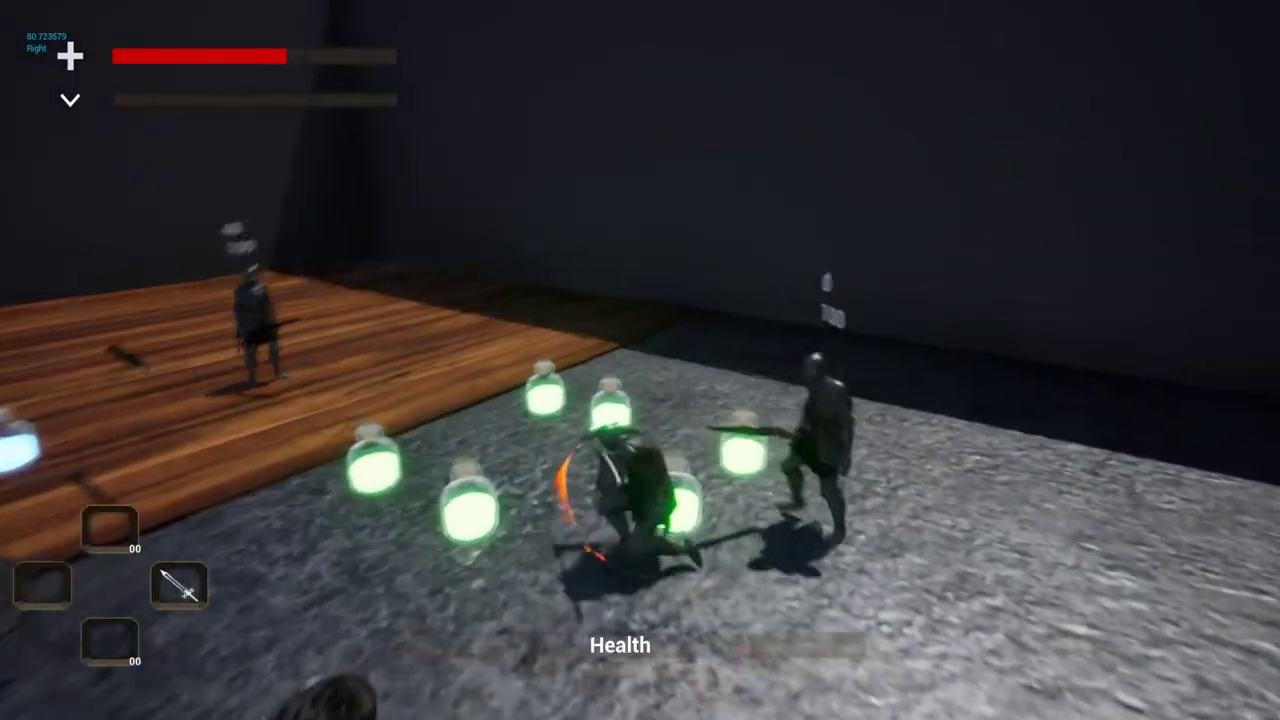
click(640, 360)
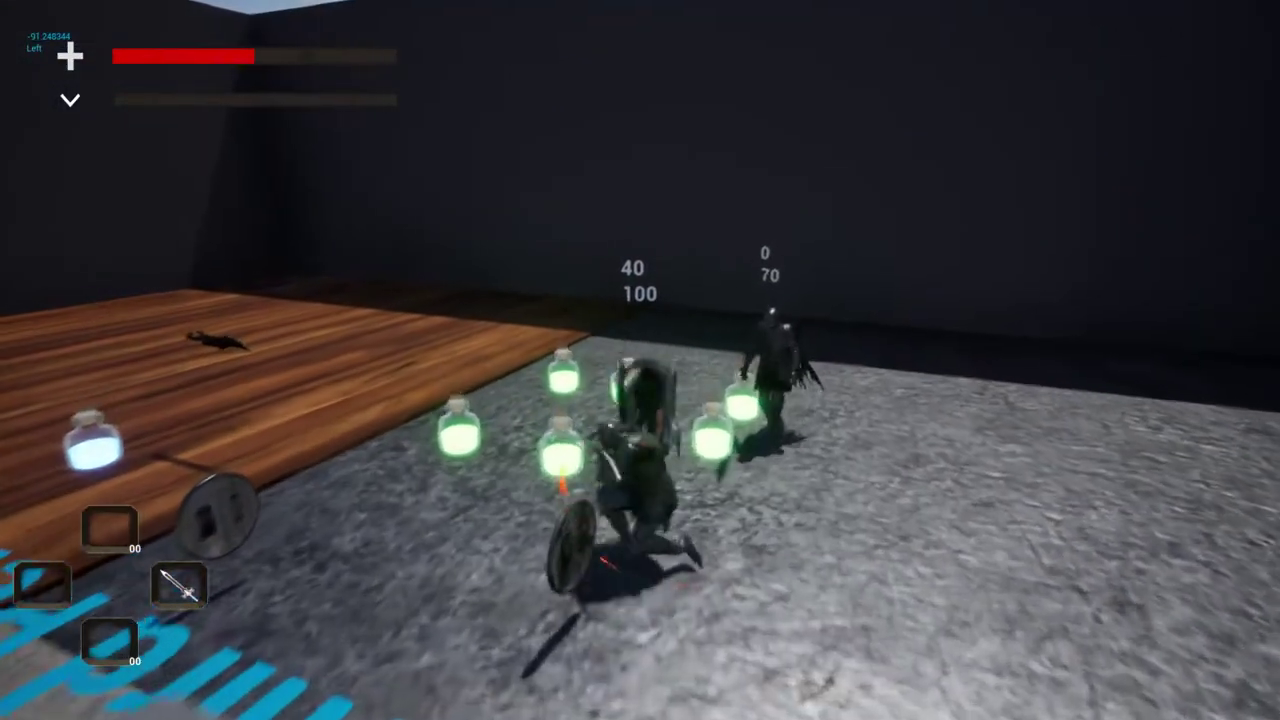
click(640, 360)
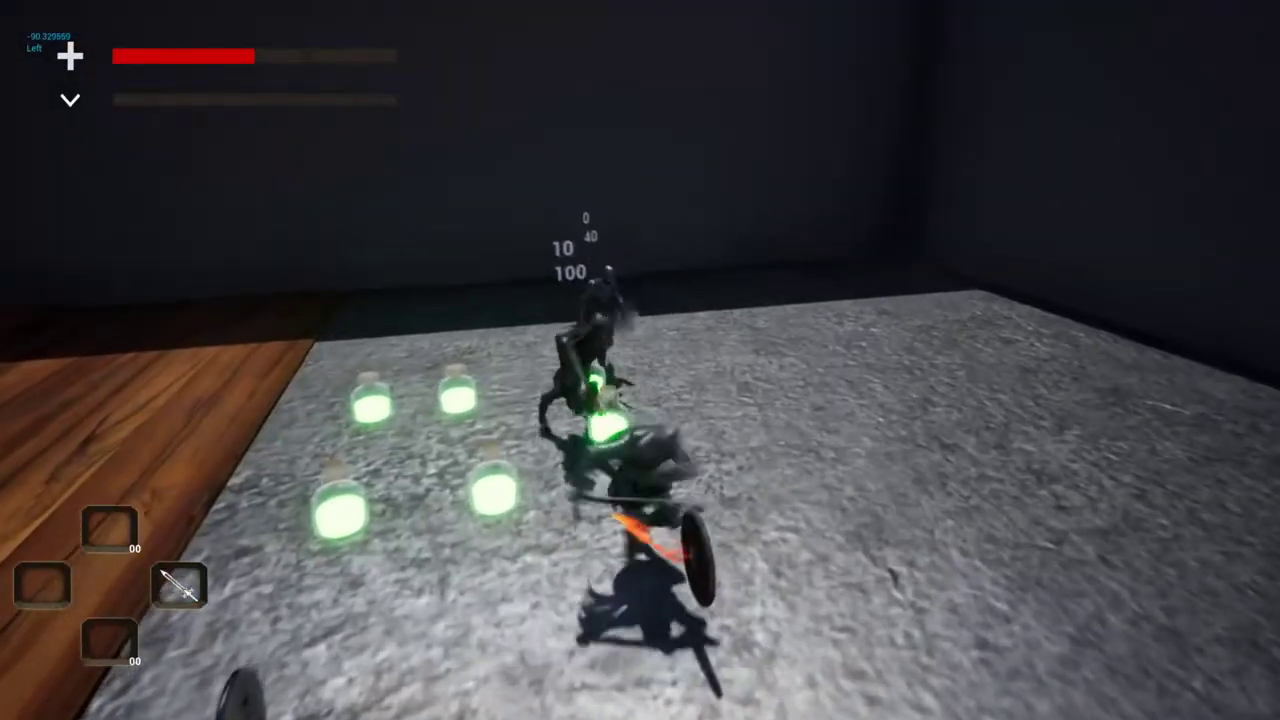
click(640, 360)
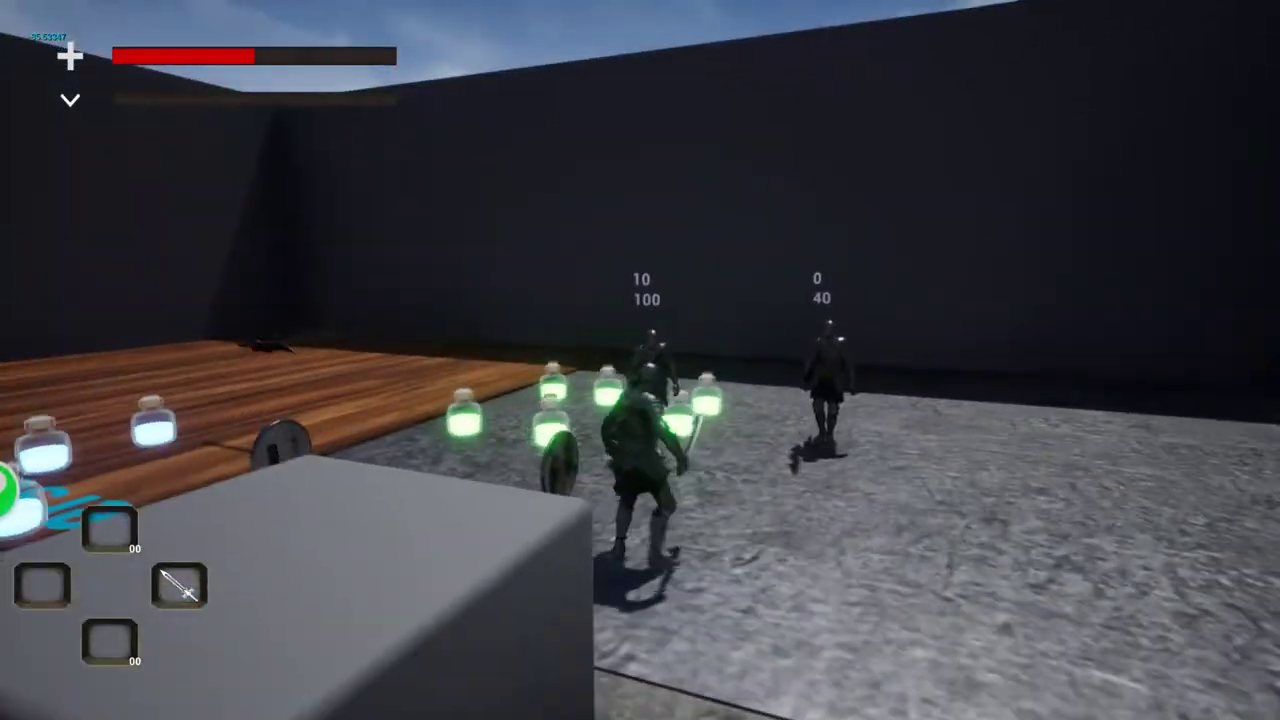
click(640, 360)
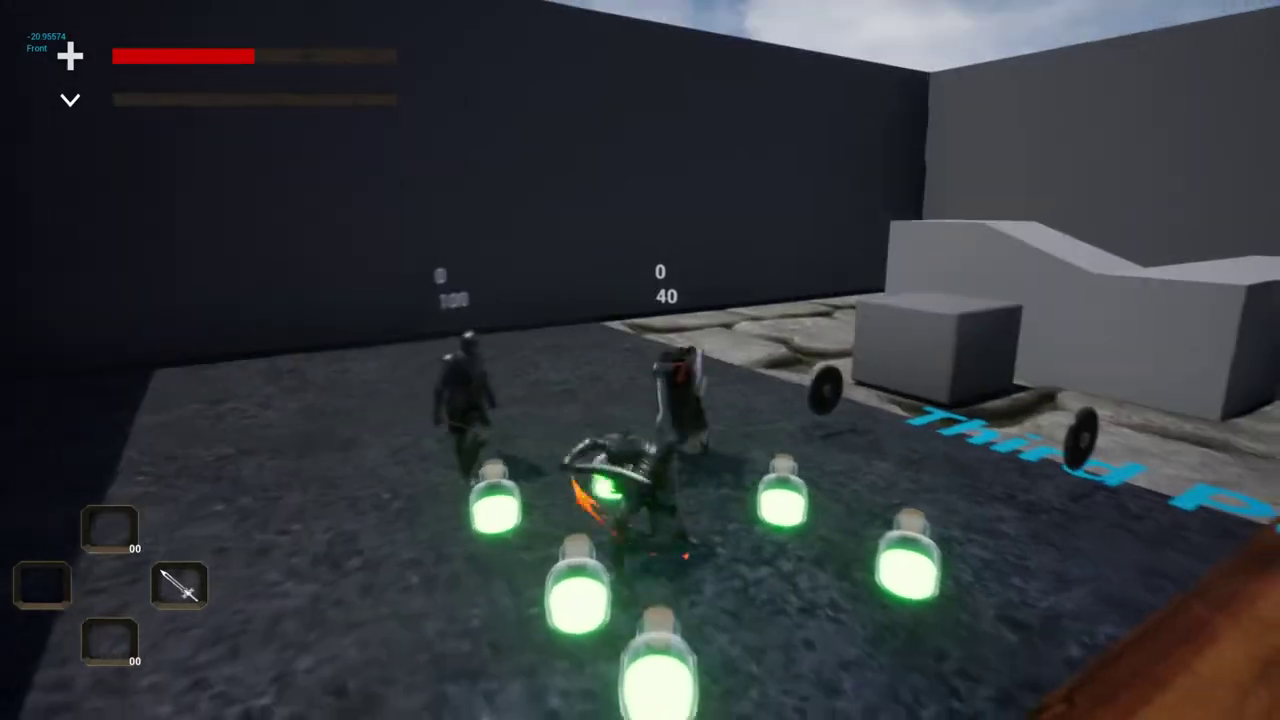
click(640, 360)
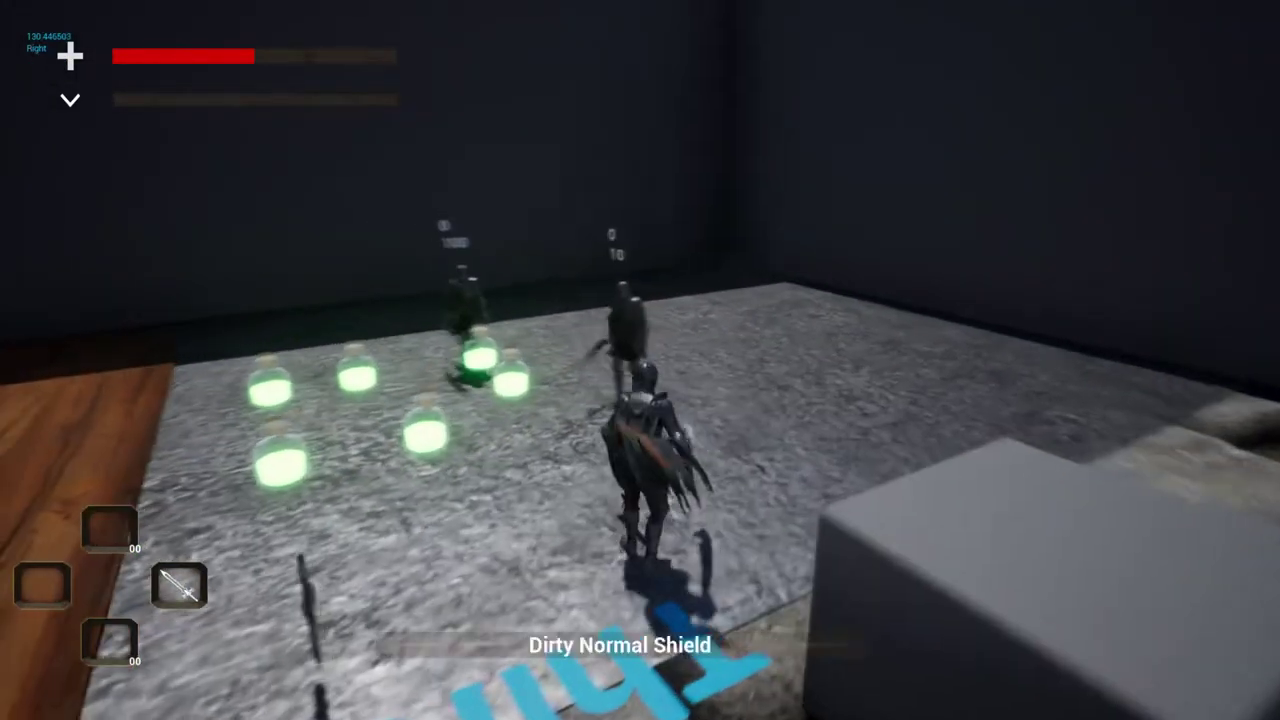
click(640, 360)
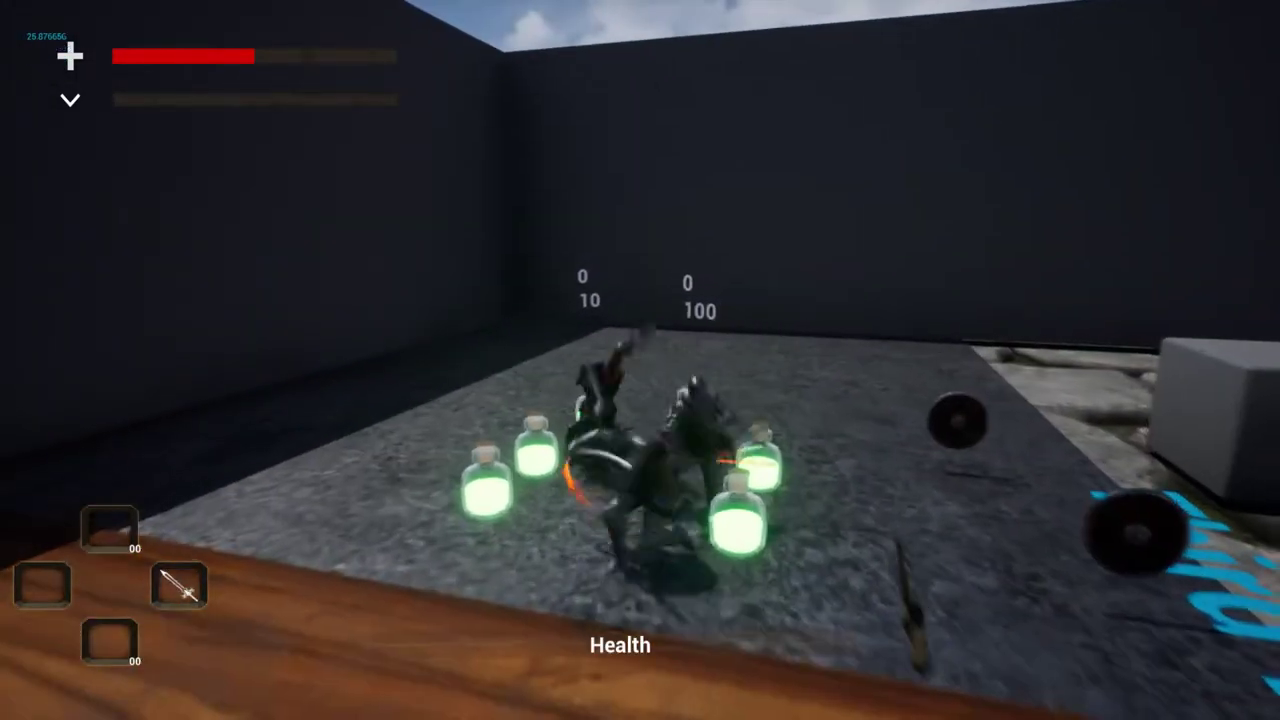
click(640, 360)
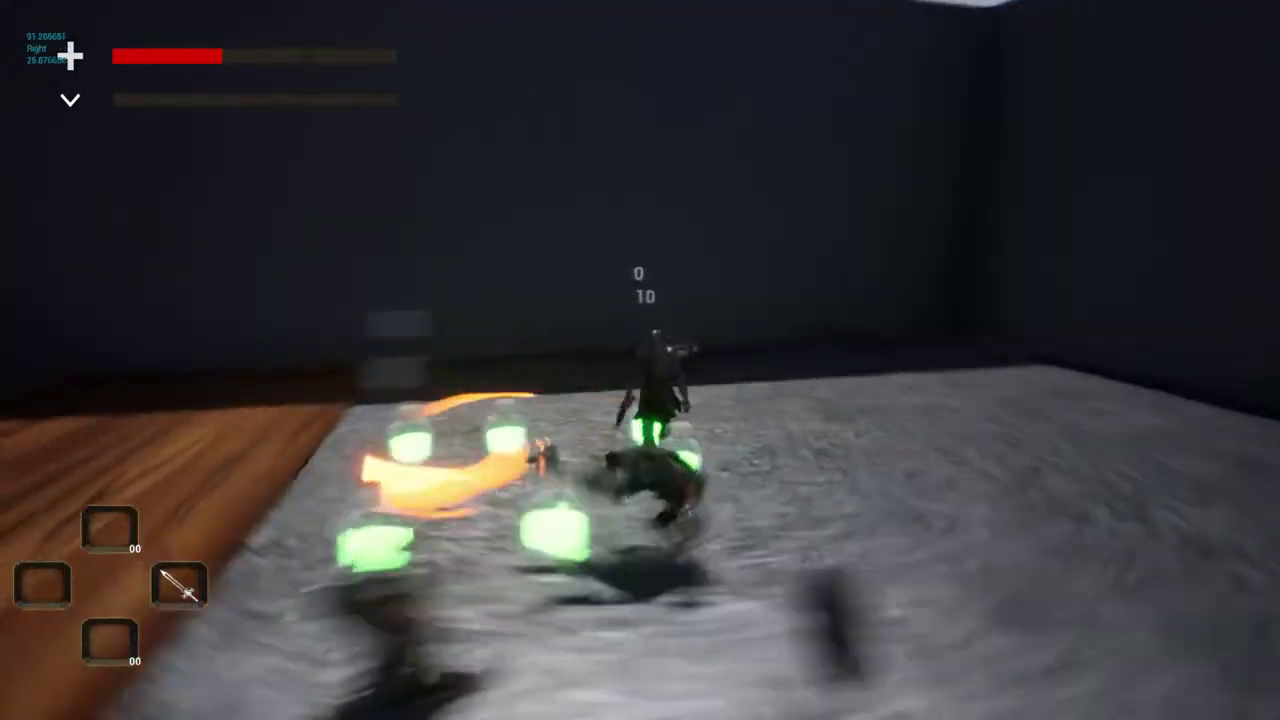
click(640, 360)
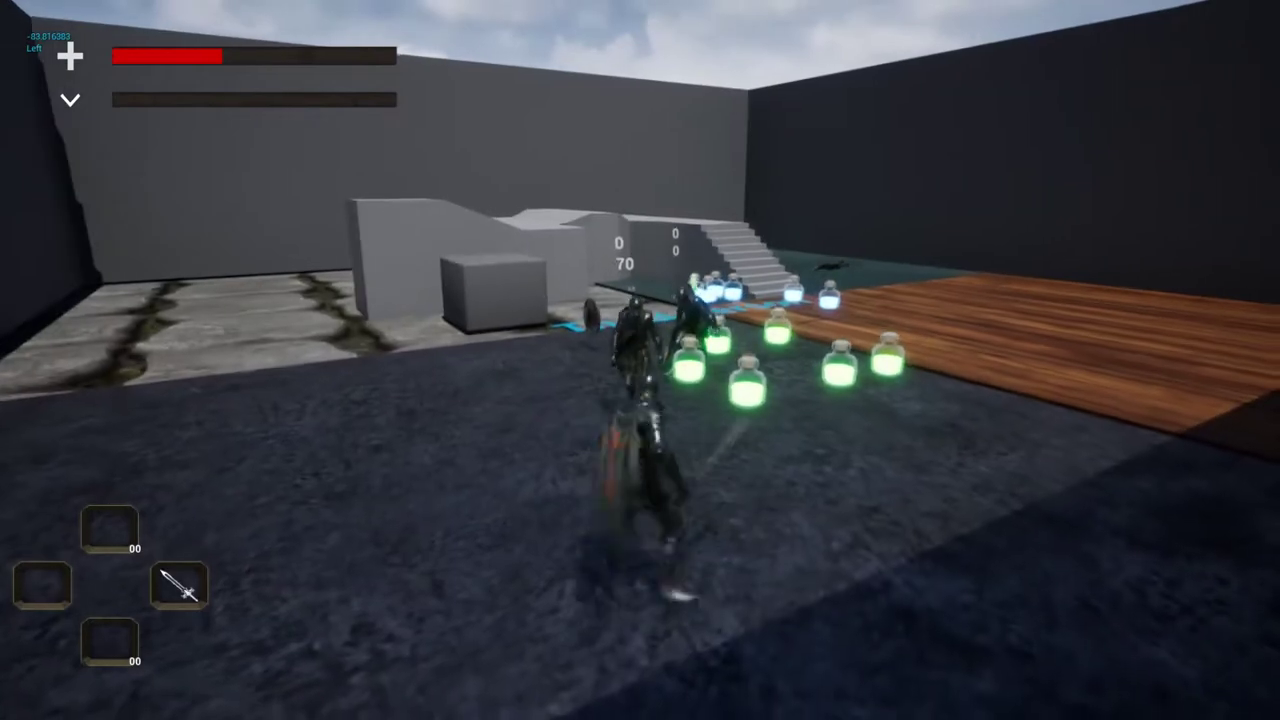
key(s)
key(s)
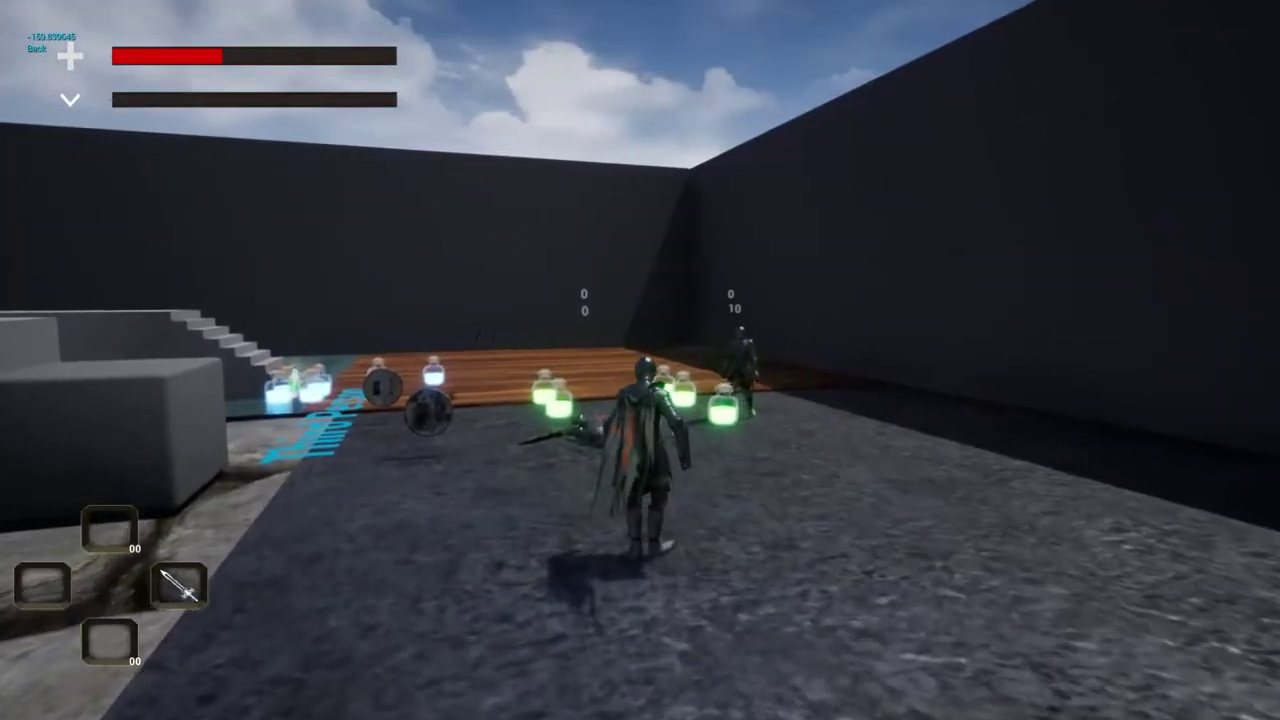
Run the character past the enemies, then restart the play session.
key(a)
key(w)
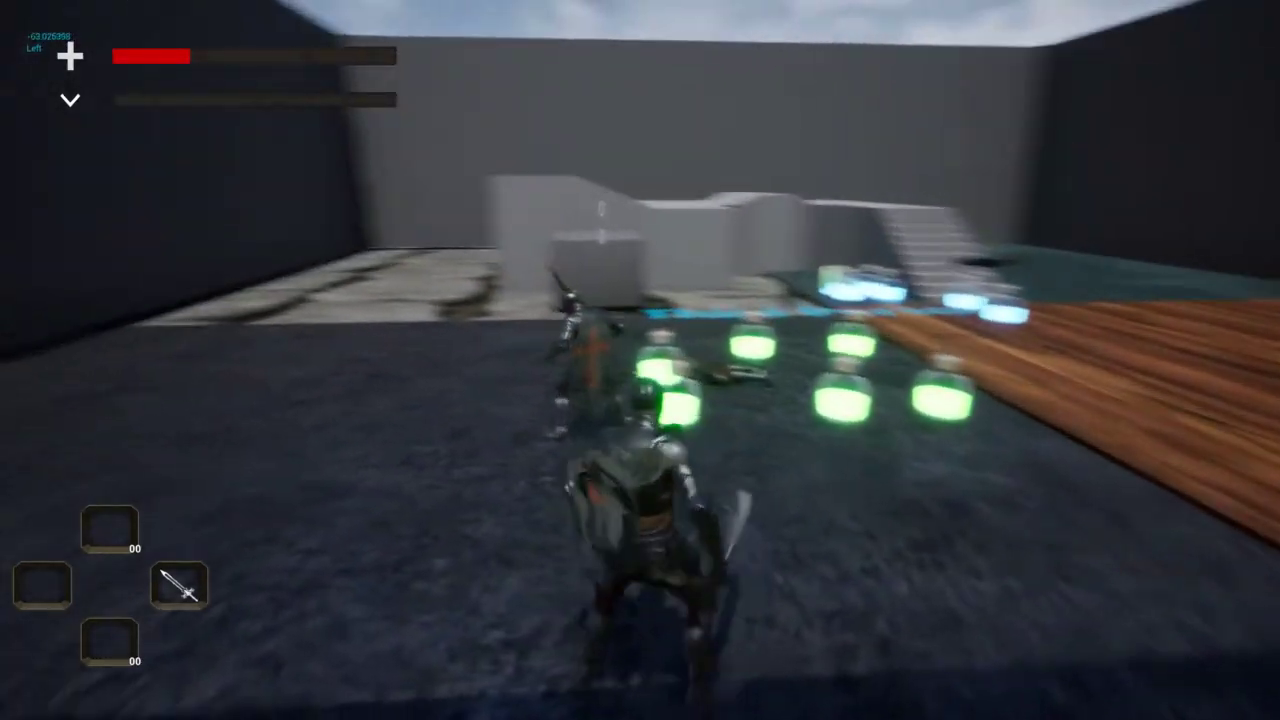
key(w)
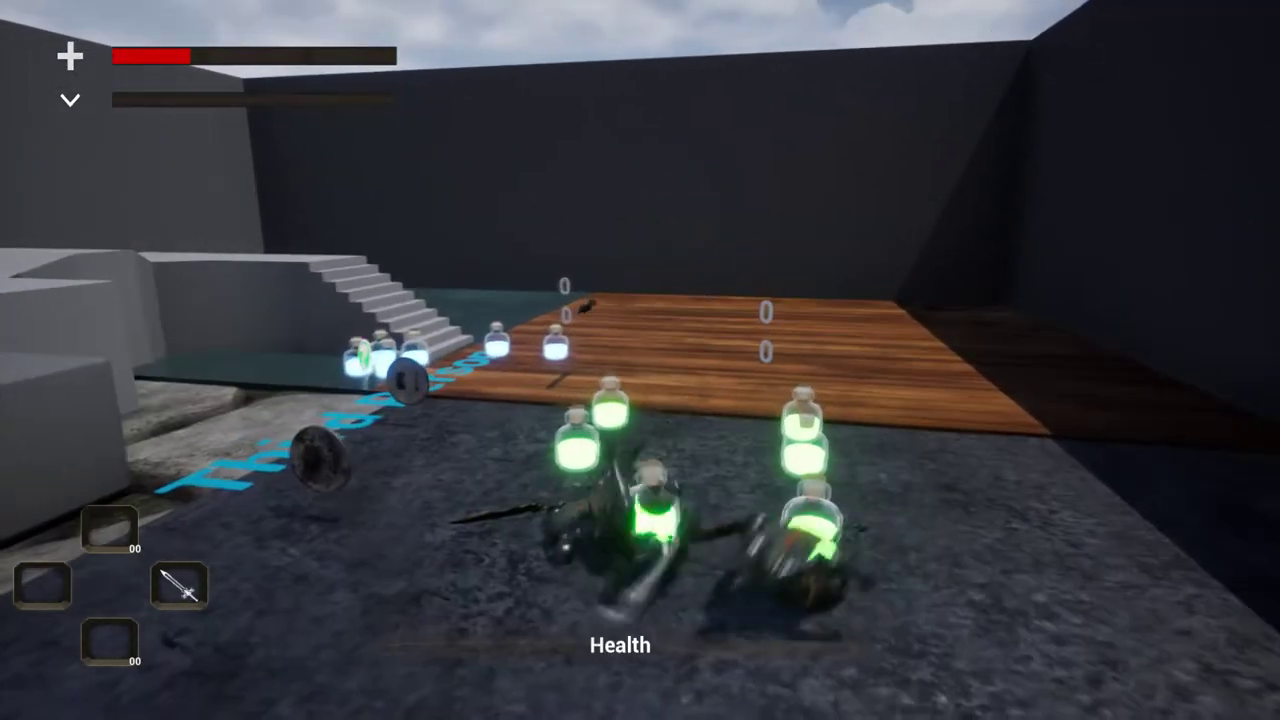
key(Escape)
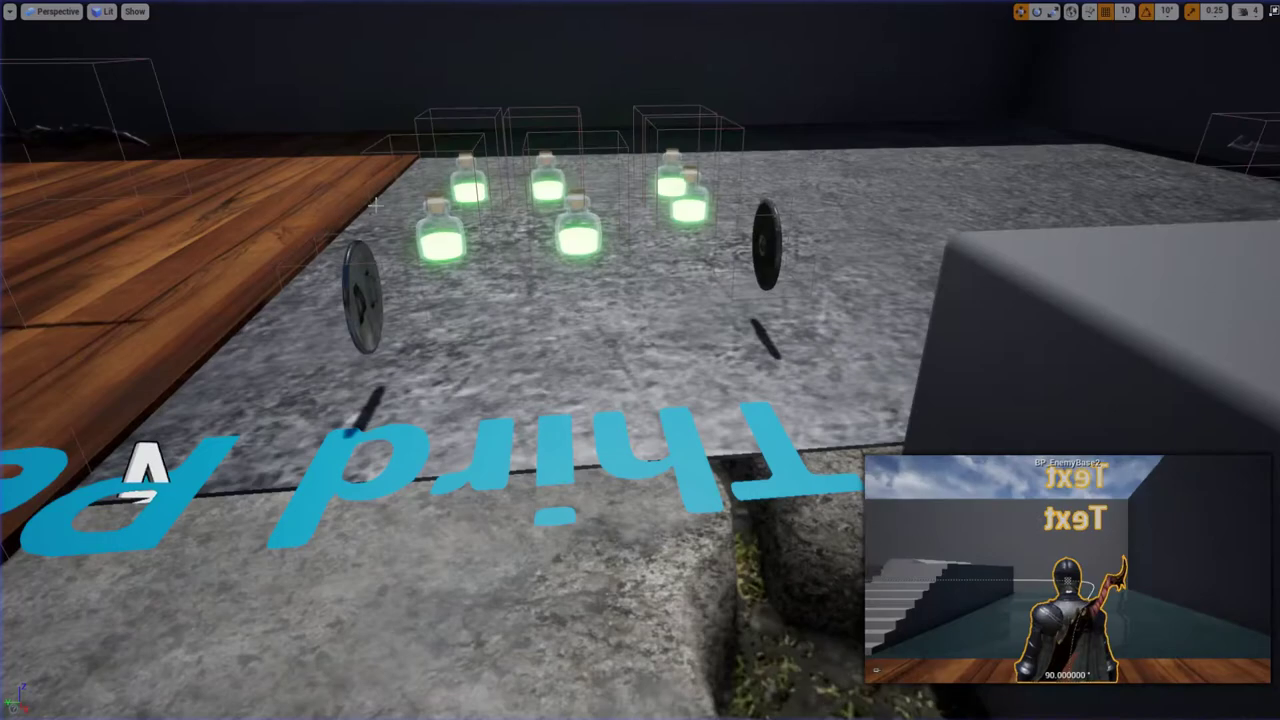
key(alt+p)
Run the character across the wooden floor toward the enemies.
key(w)
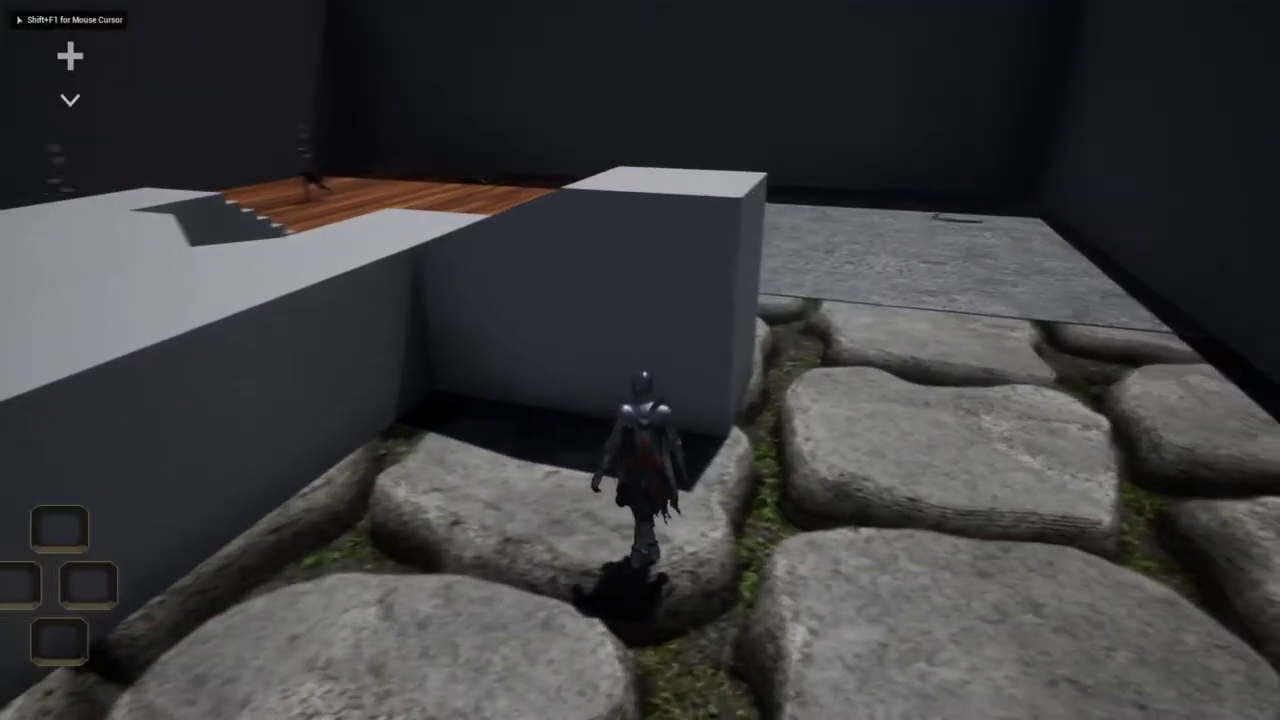
key(w)
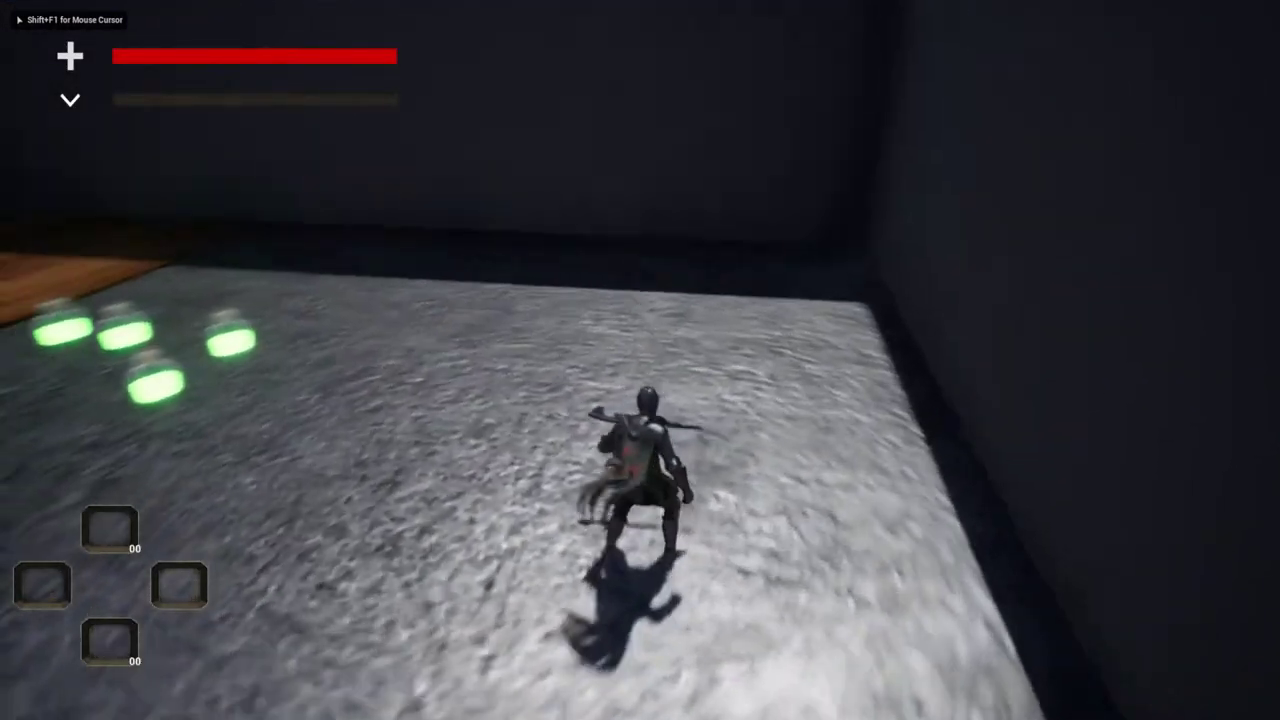
key(w)
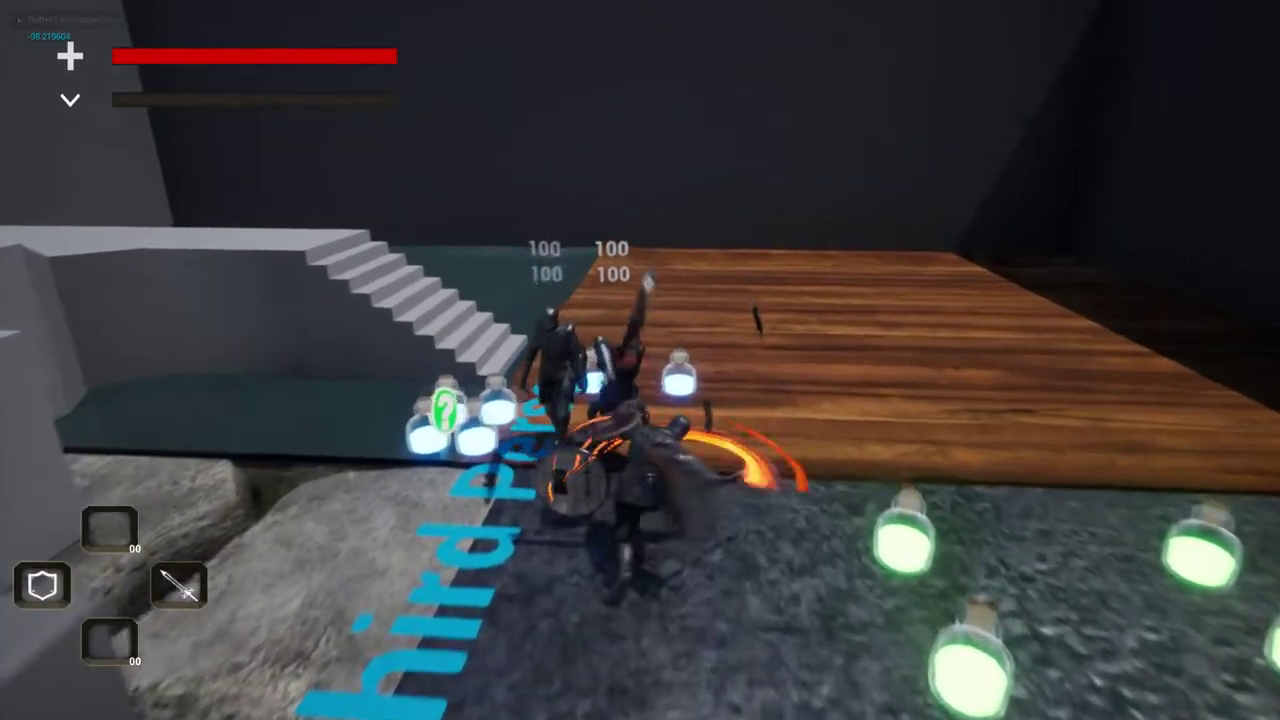
key(w)
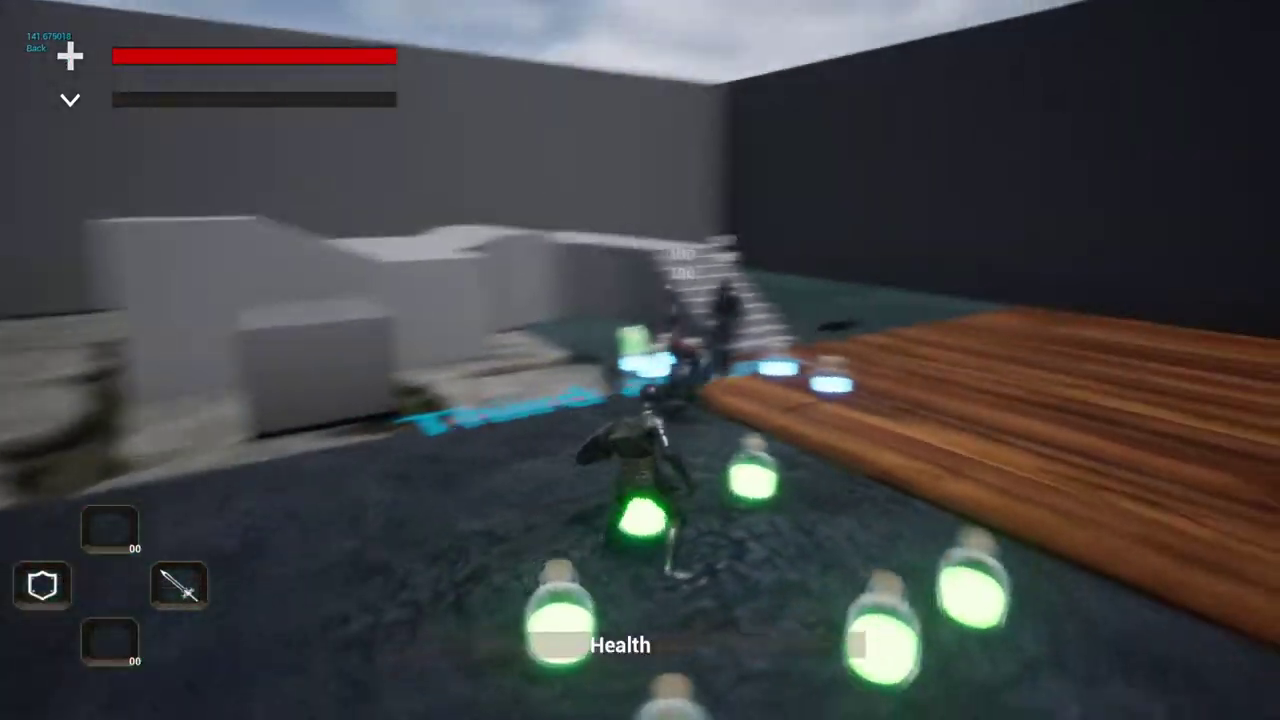
key(w)
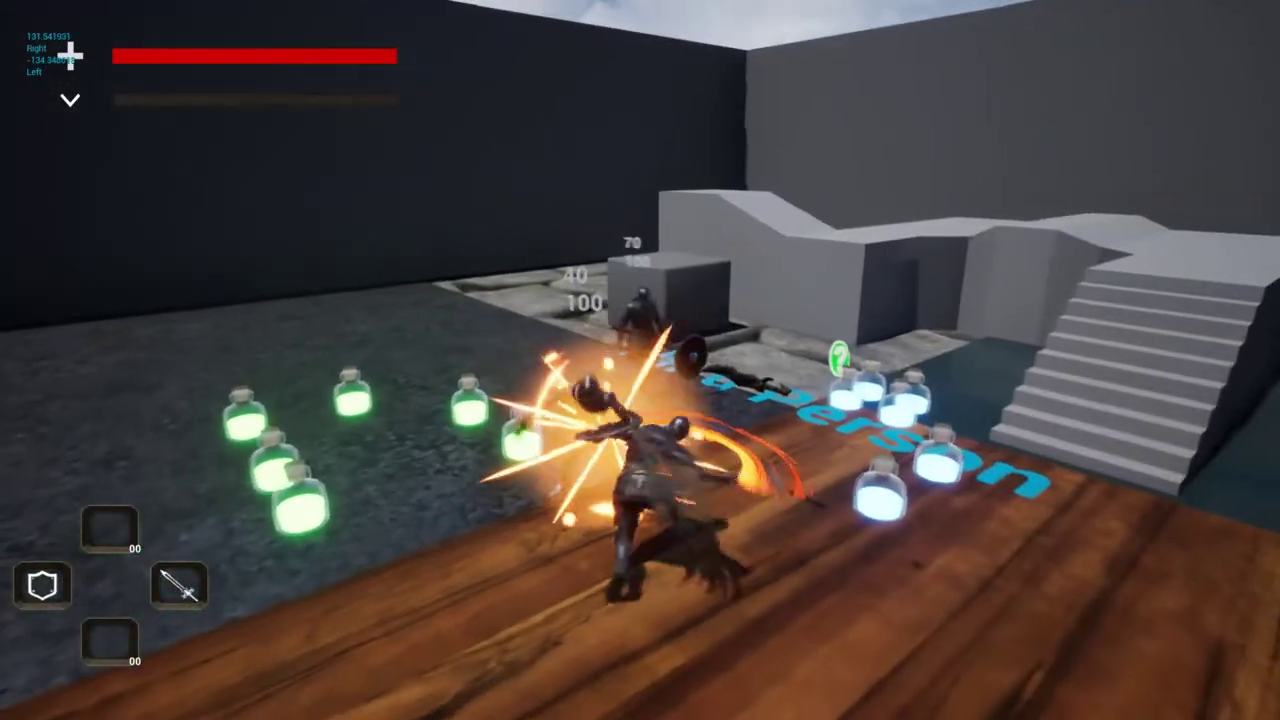
key(w)
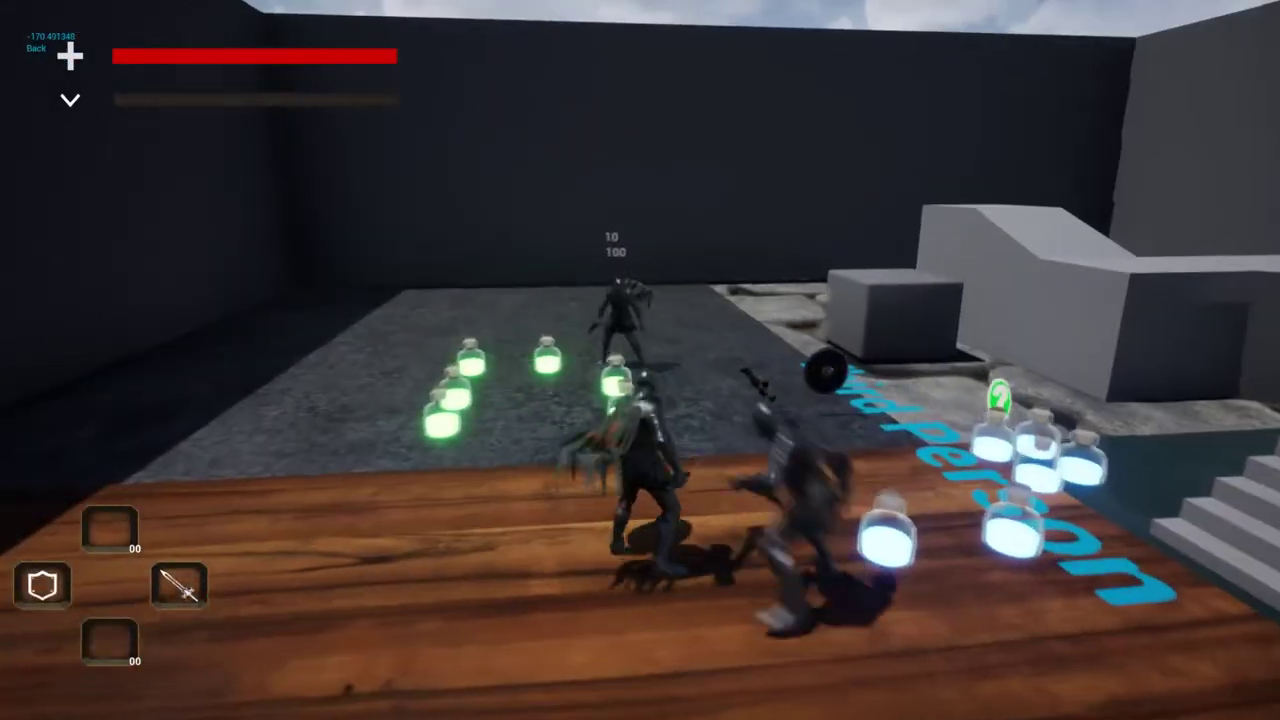
key(w)
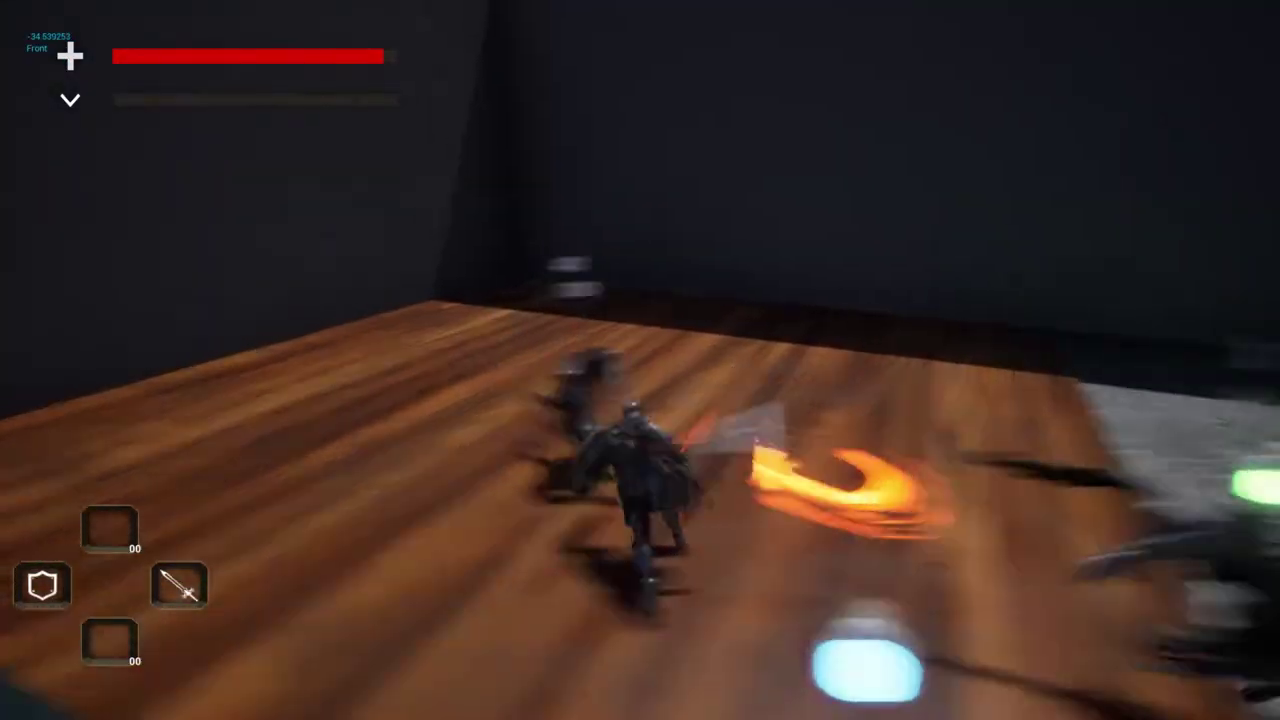
key(w)
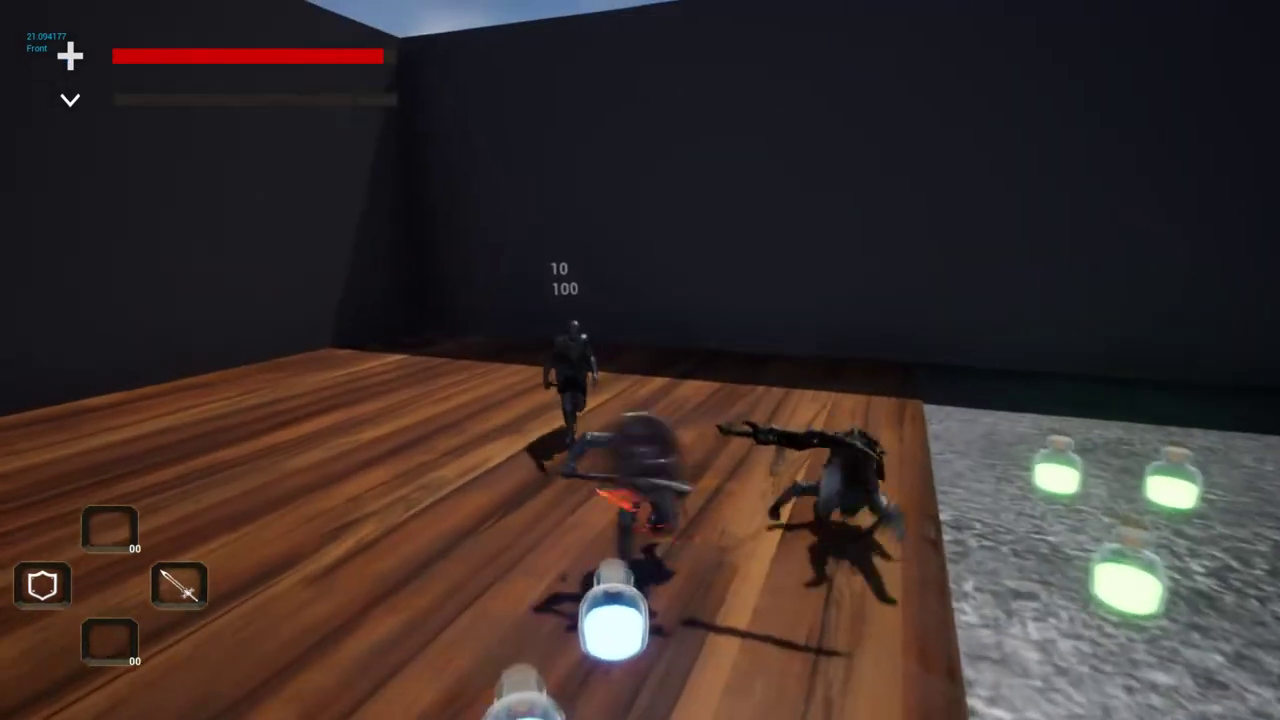
key(w)
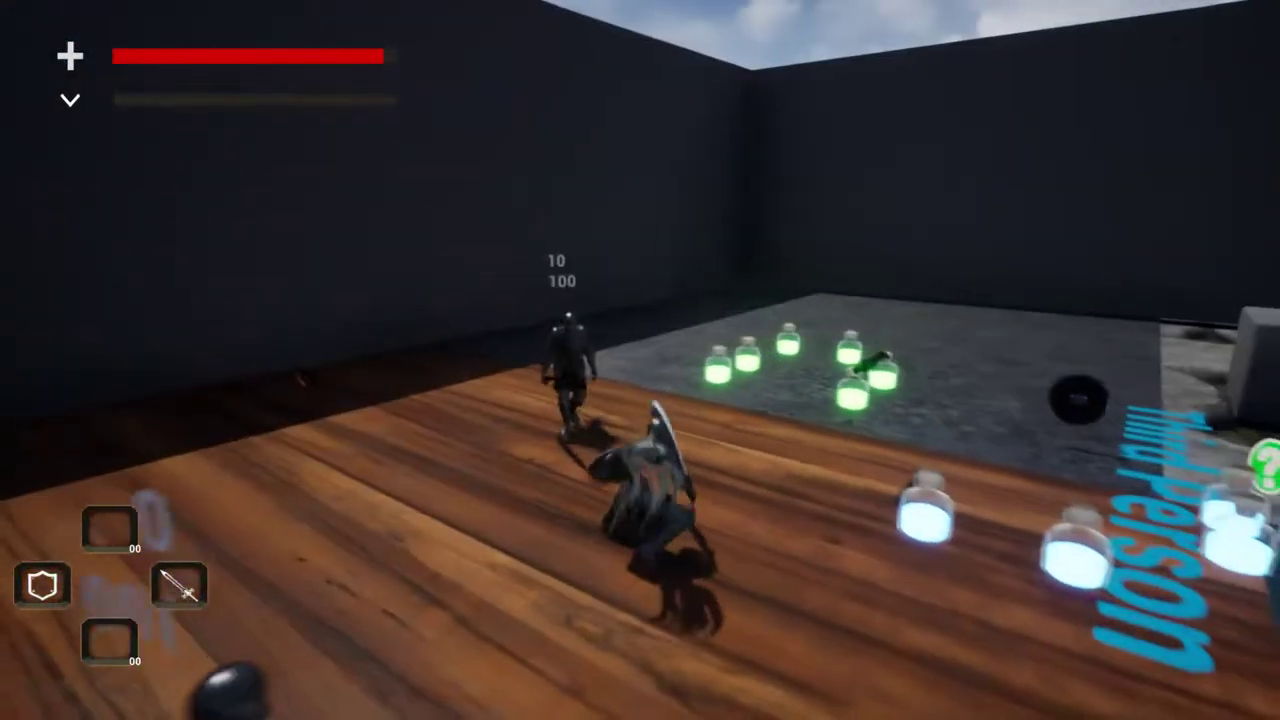
Chain sword slashes on the nearest enemy until it is knocked down.
click(640, 400)
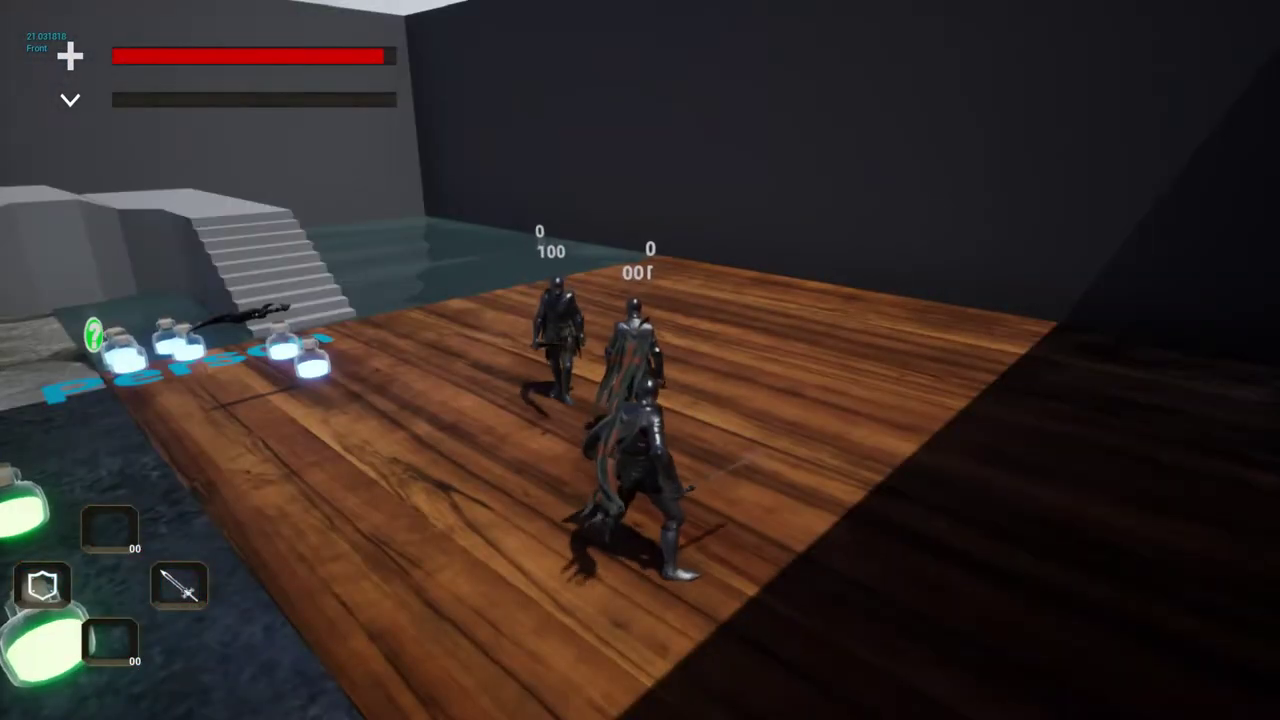
click(640, 360)
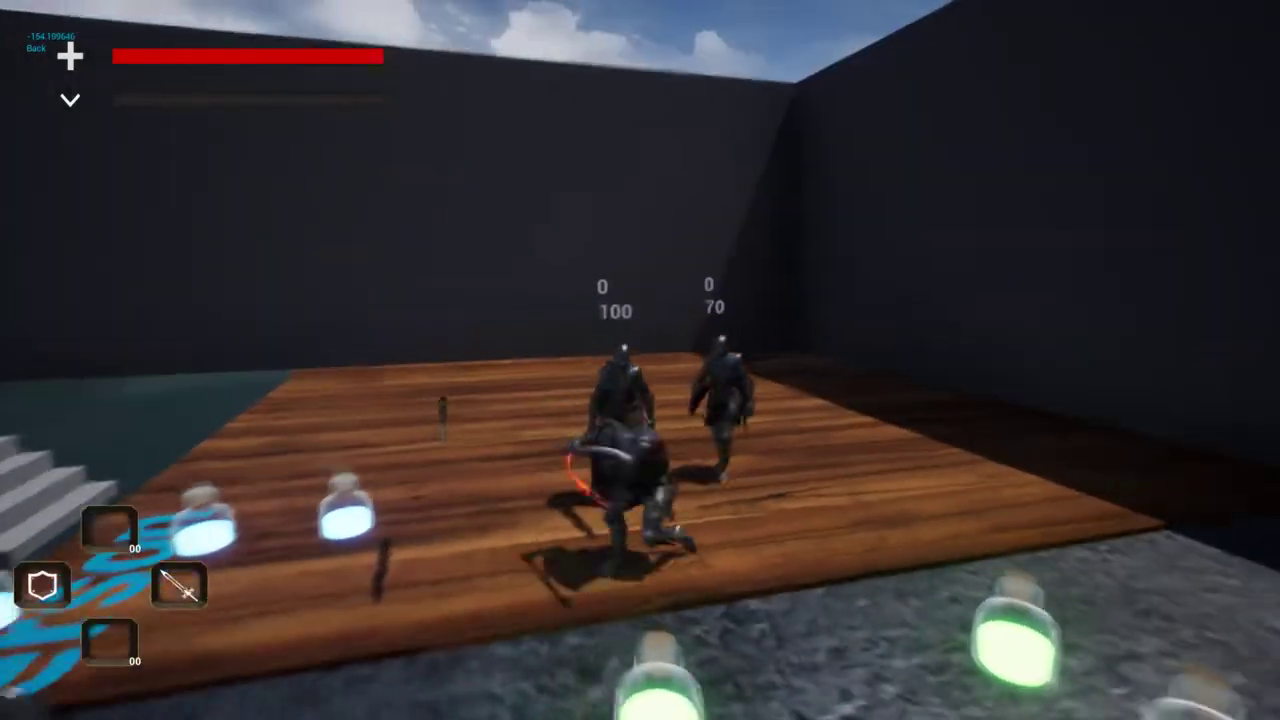
click(640, 360)
click(640, 360)
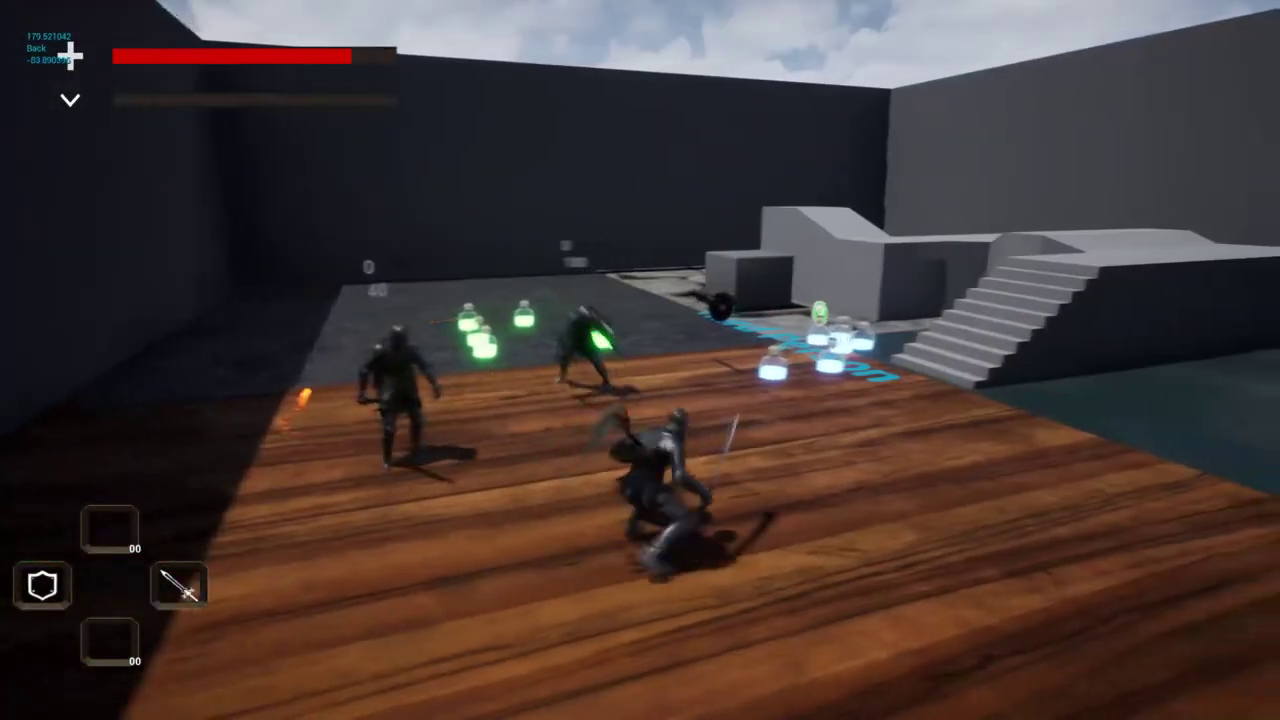
click(640, 360)
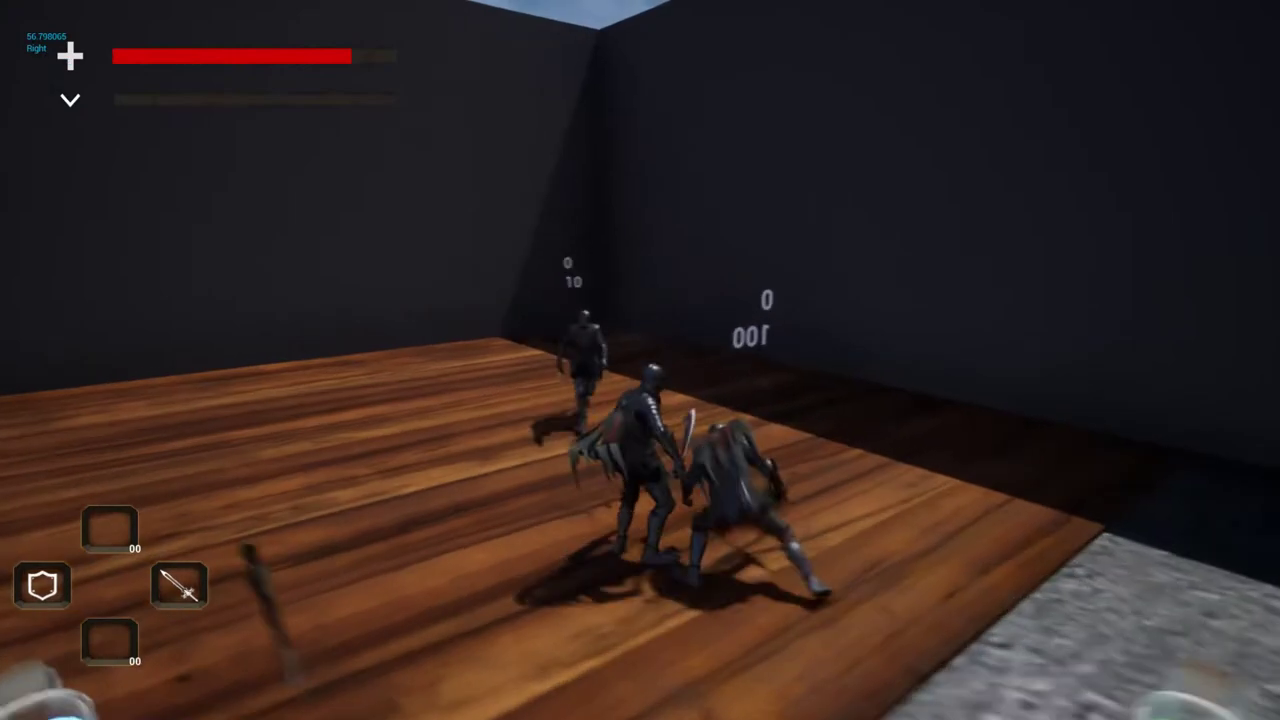
click(640, 360)
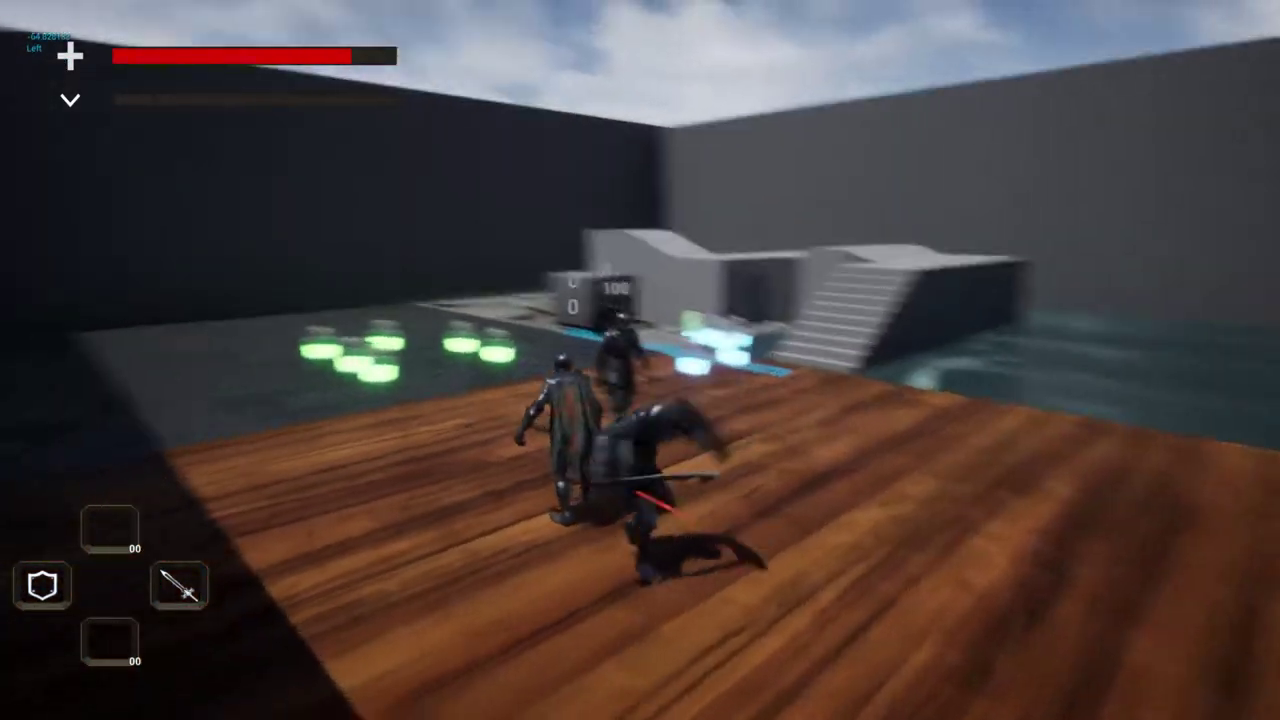
click(640, 360)
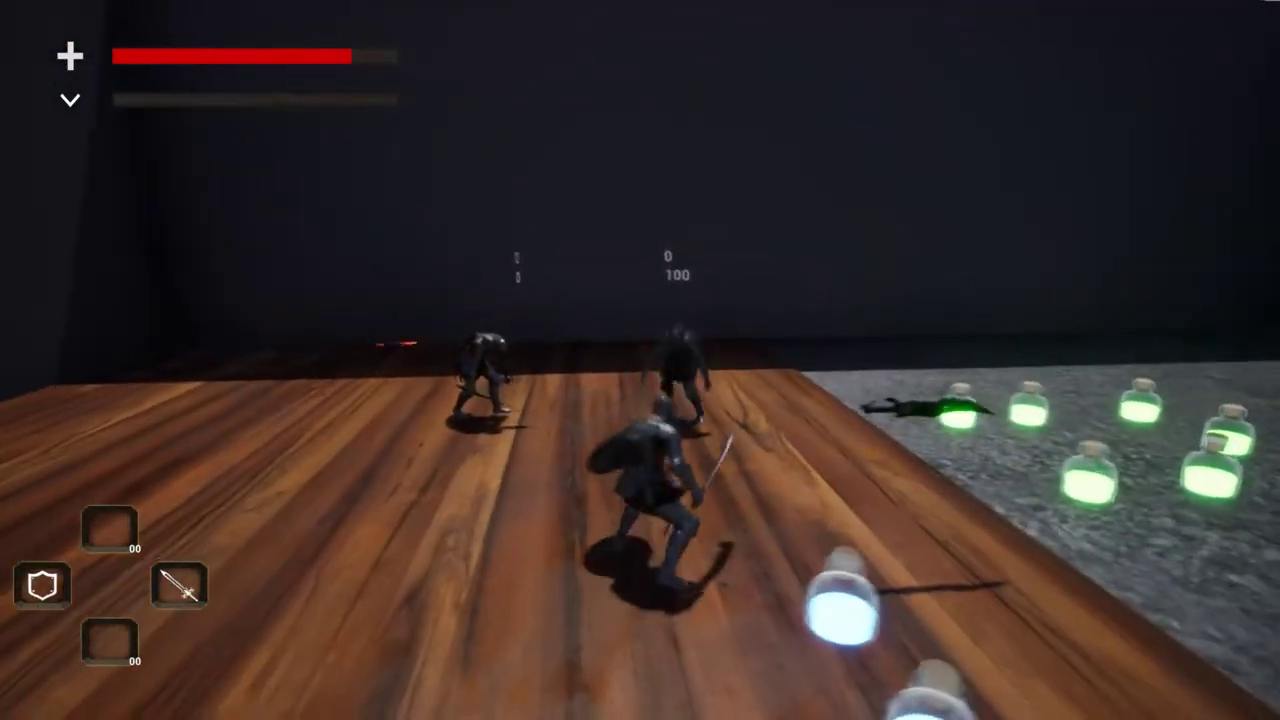
click(640, 360)
click(640, 360)
click(640, 360)
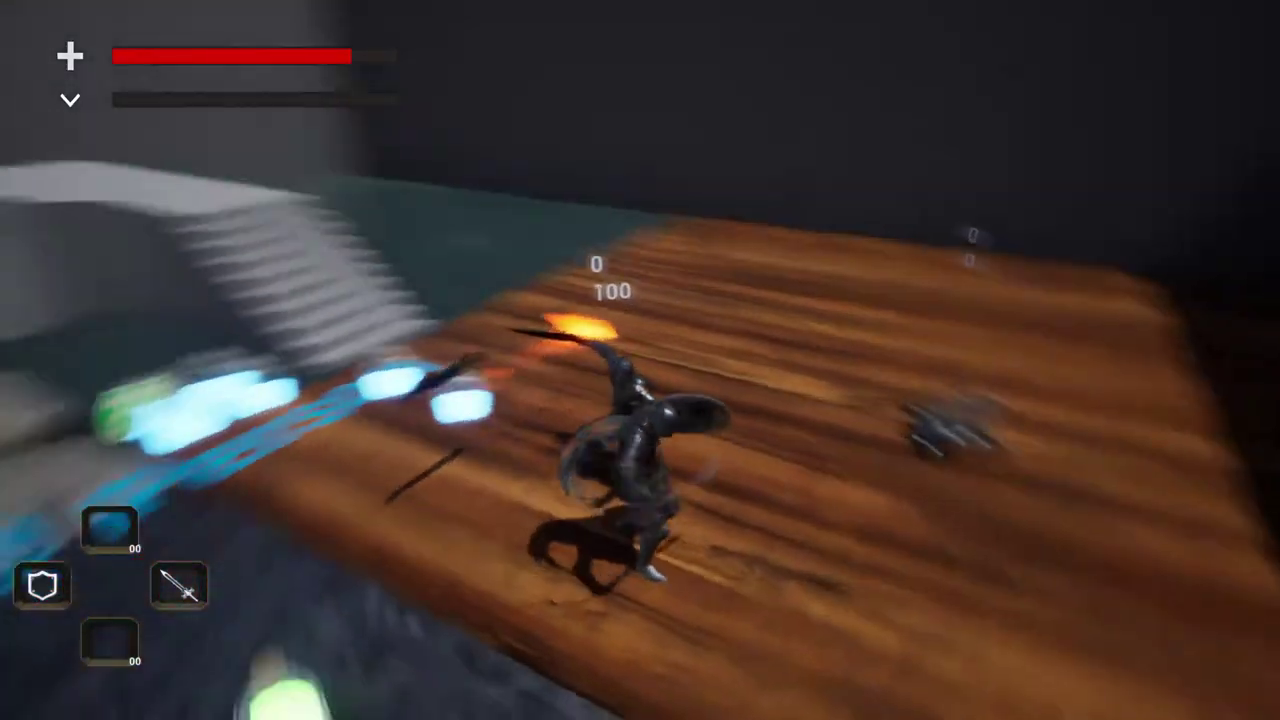
click(640, 360)
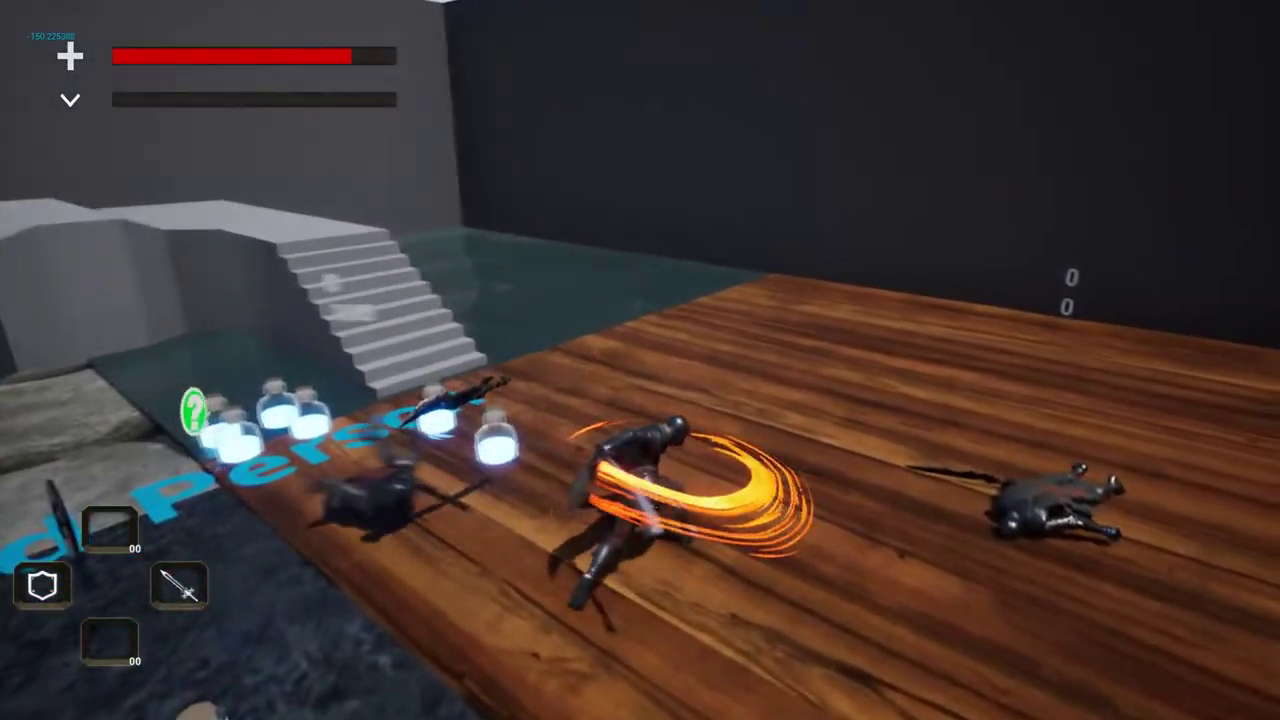
Attack the remaining enemy, then back away toward the potion area.
key(w)
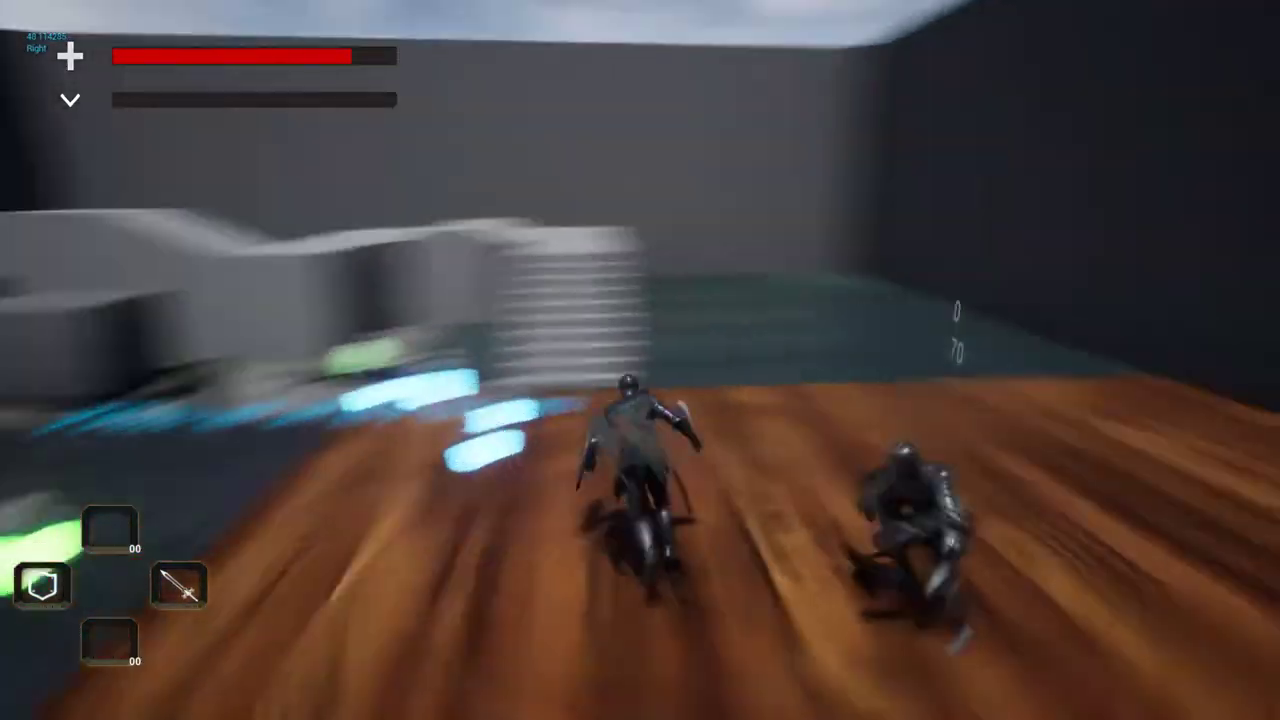
click(640, 360)
click(640, 360)
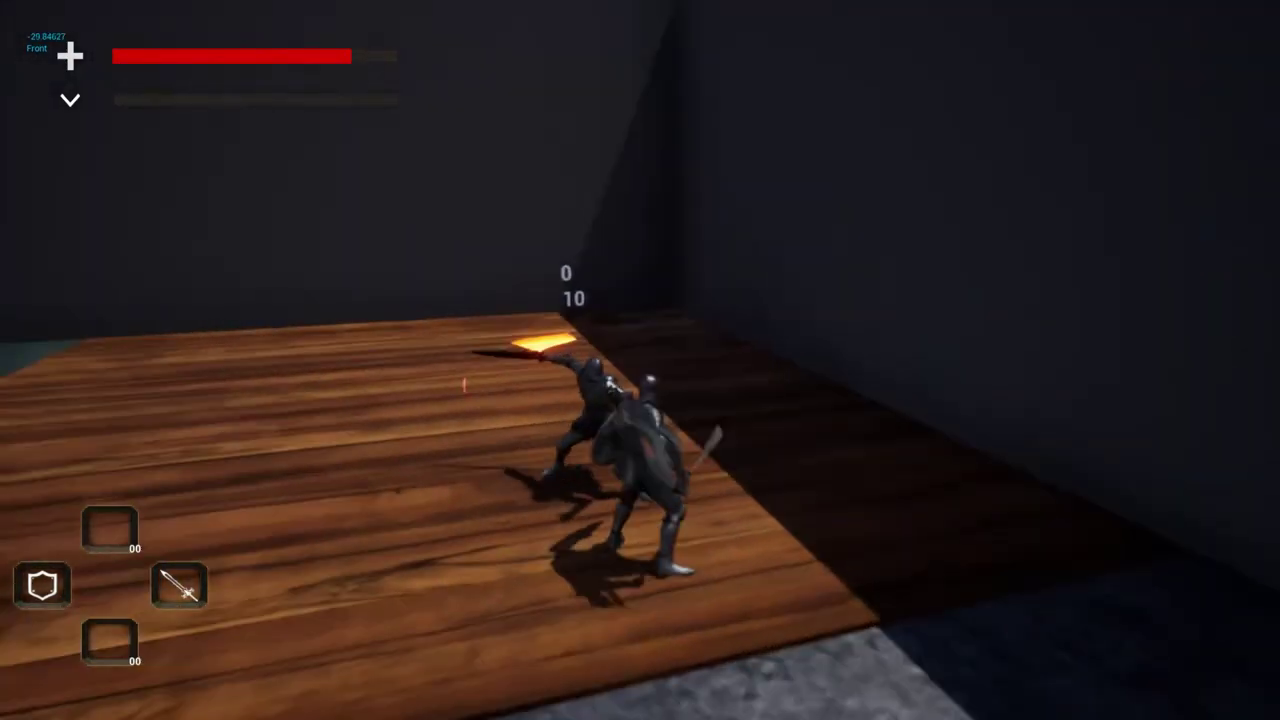
click(640, 360)
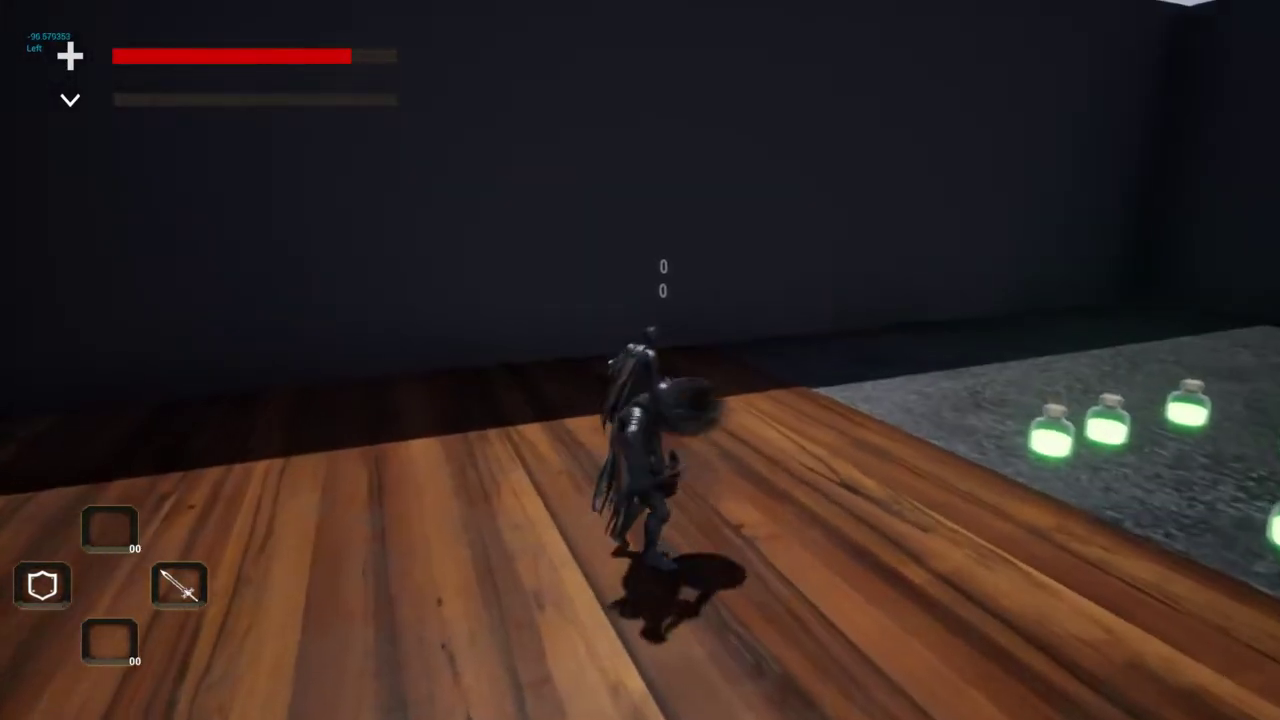
click(640, 360)
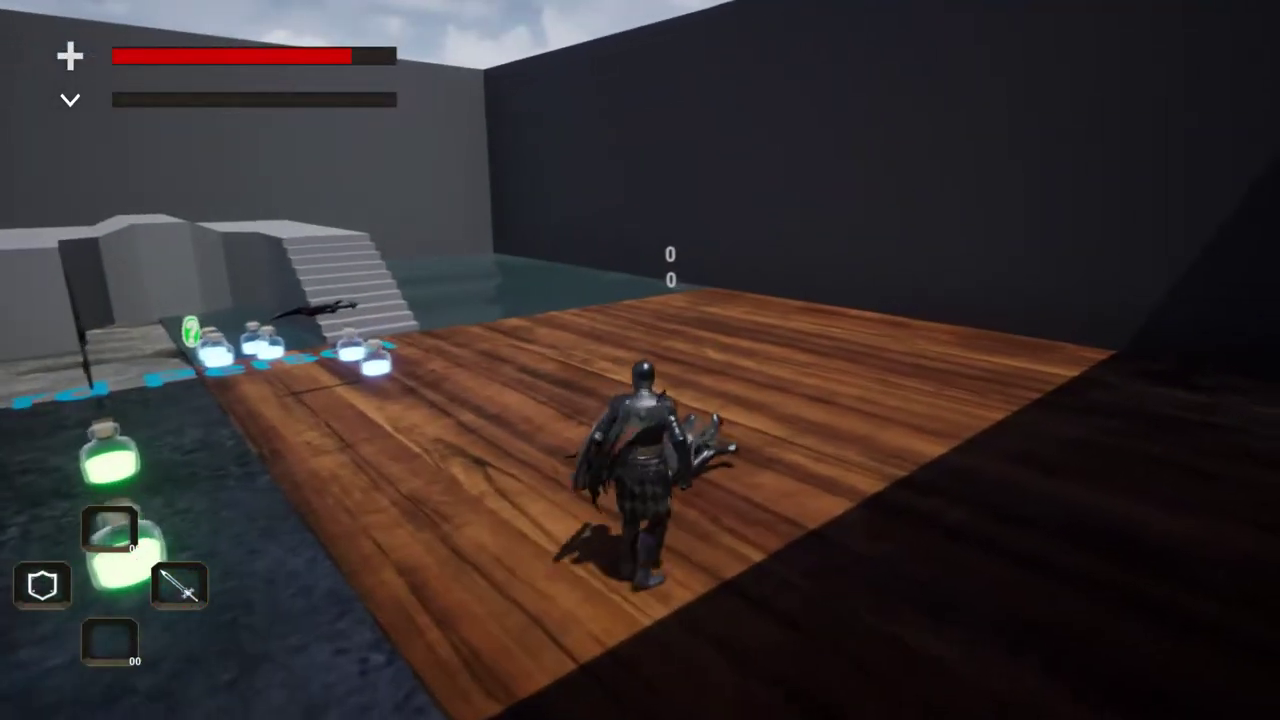
key(w)
key(w)
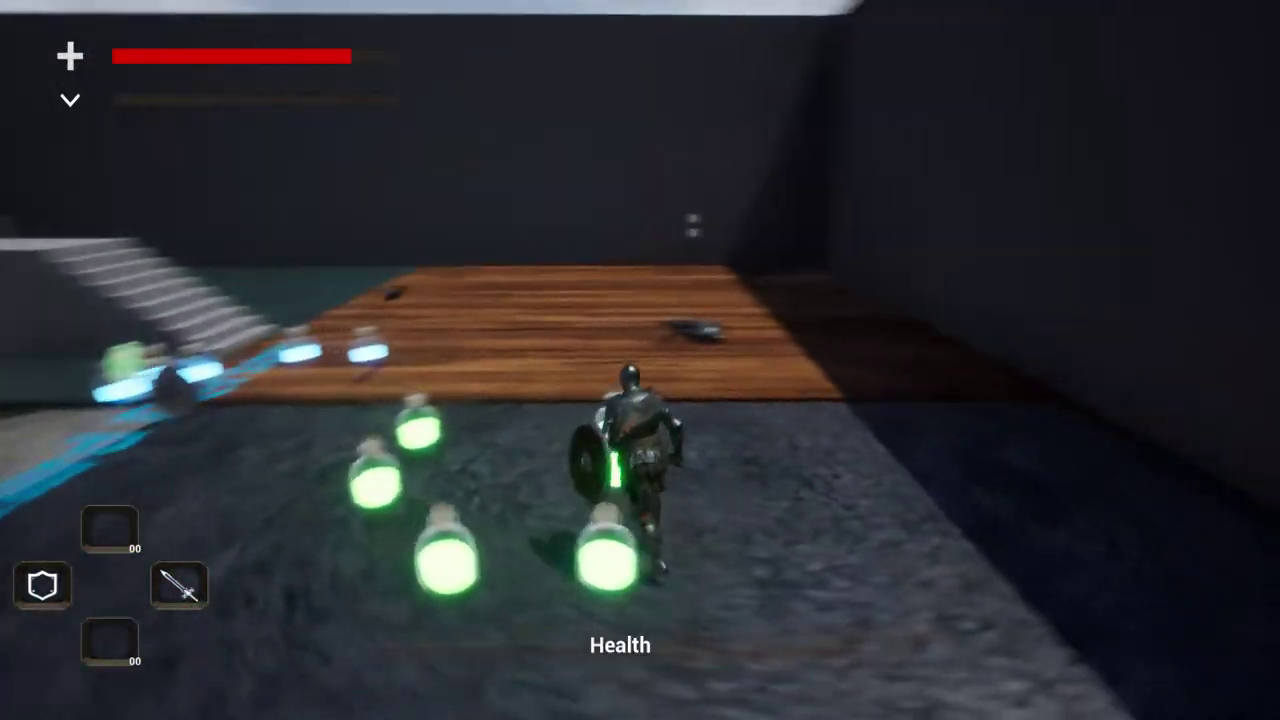
key(s)
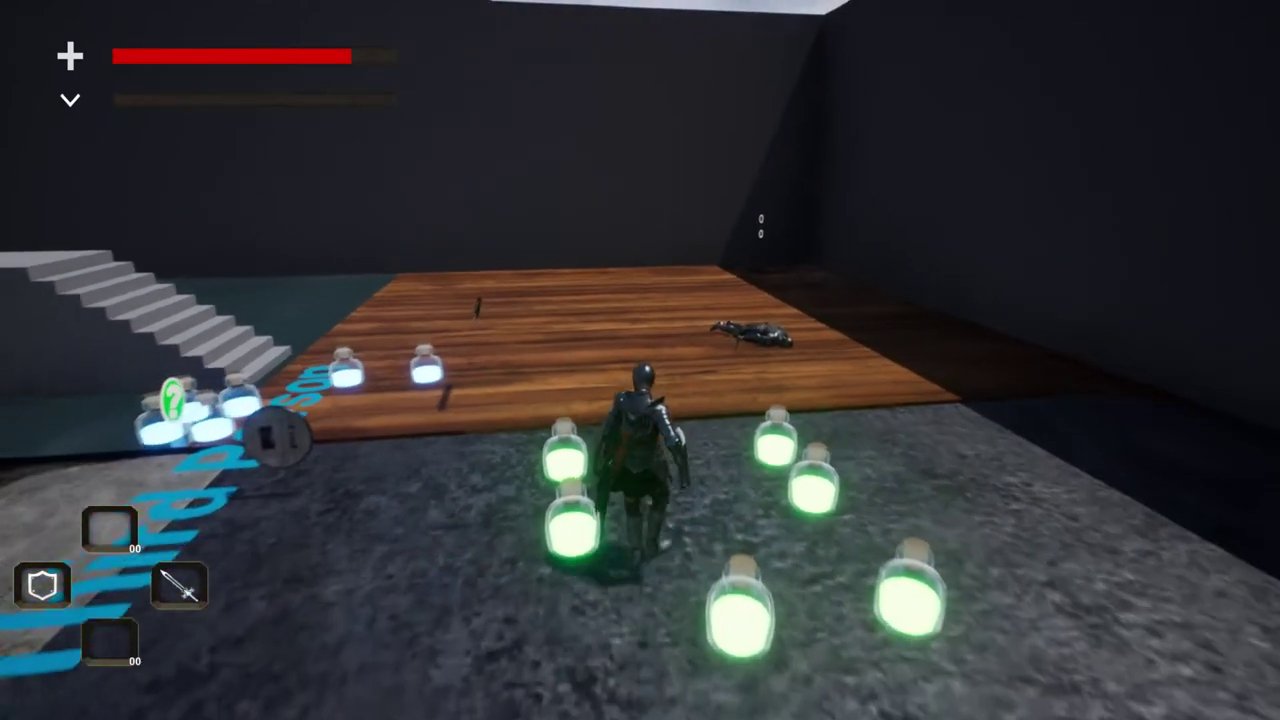
Walk the character through the green health potions, look around, and end the play session.
key(F11)
key(w)
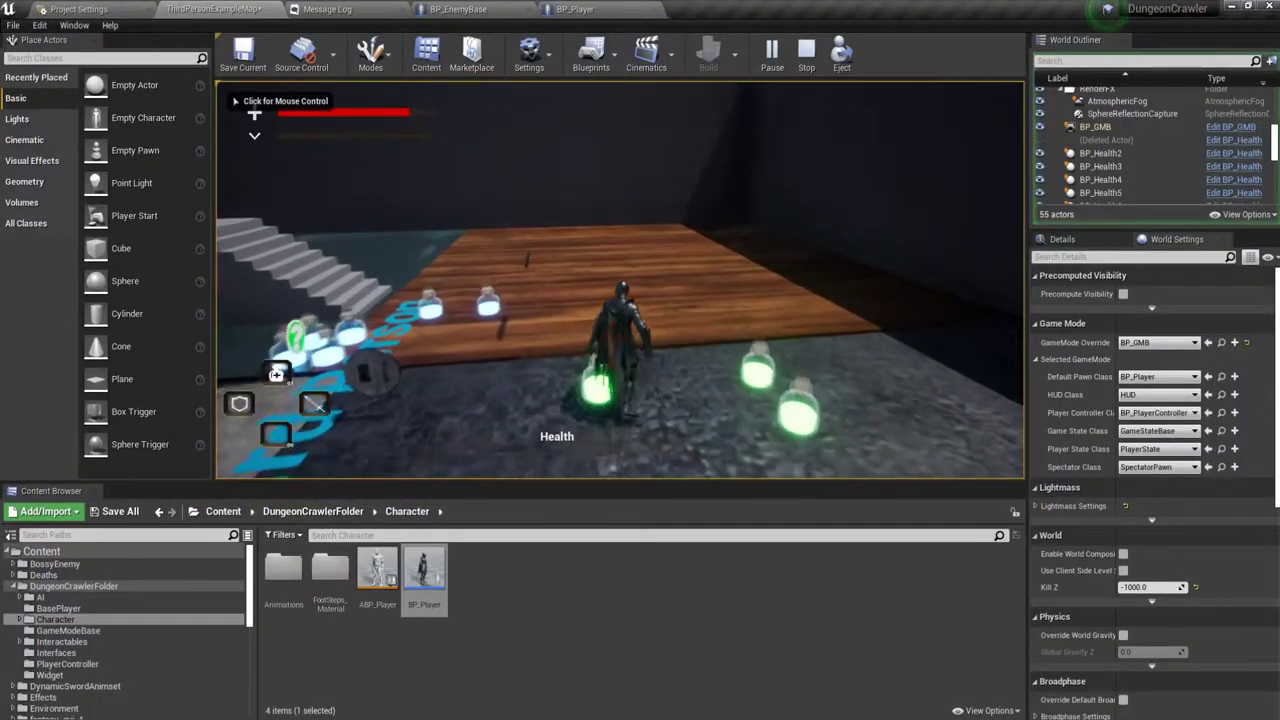
key(s)
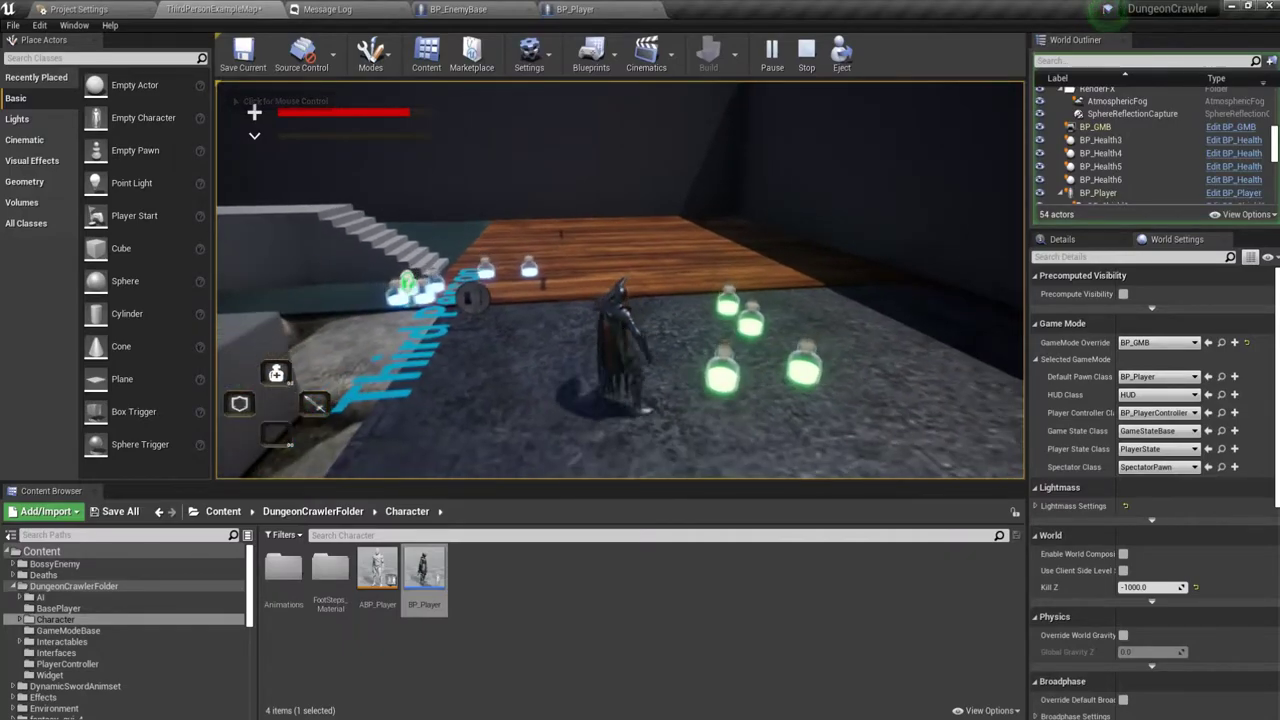
key(d)
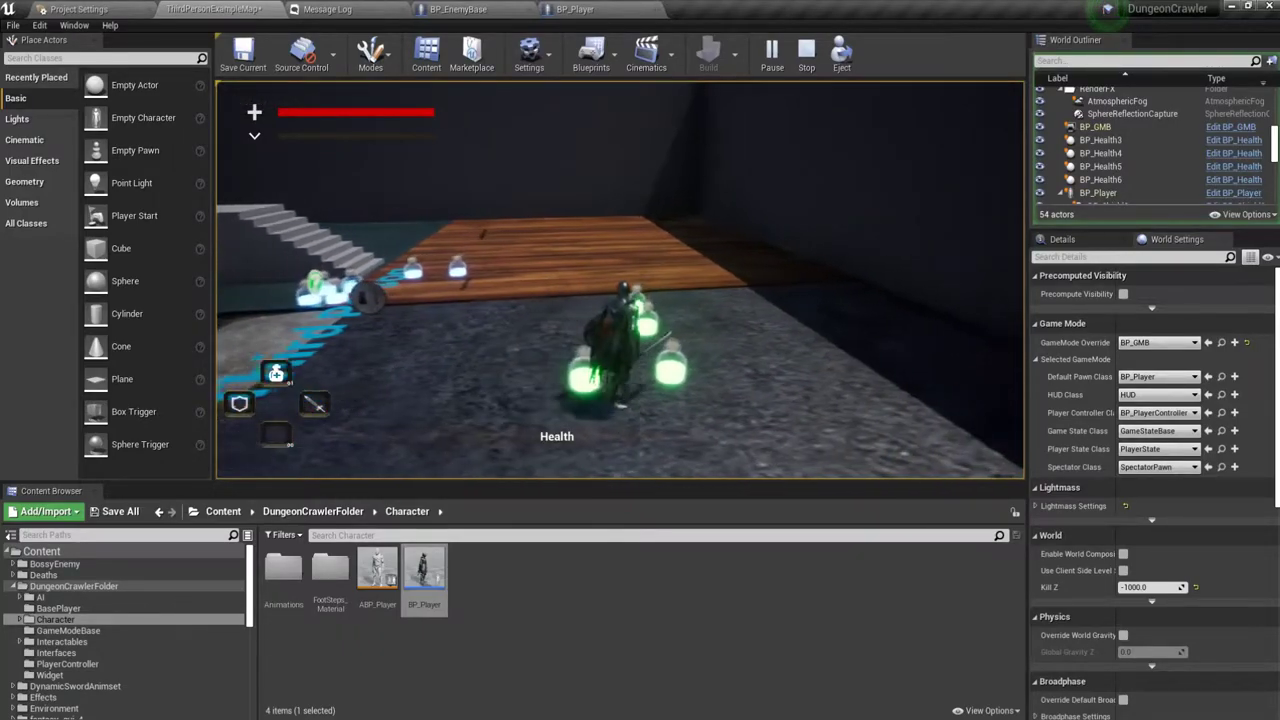
click(497, 289)
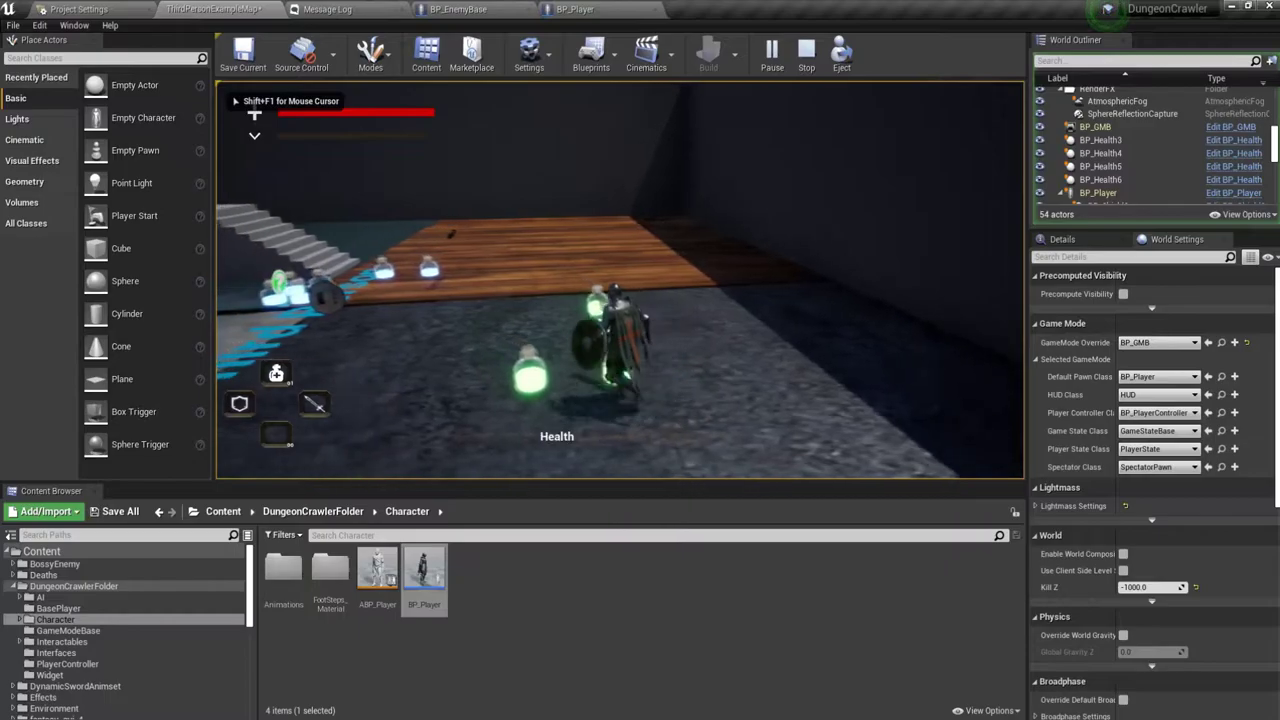
key(w)
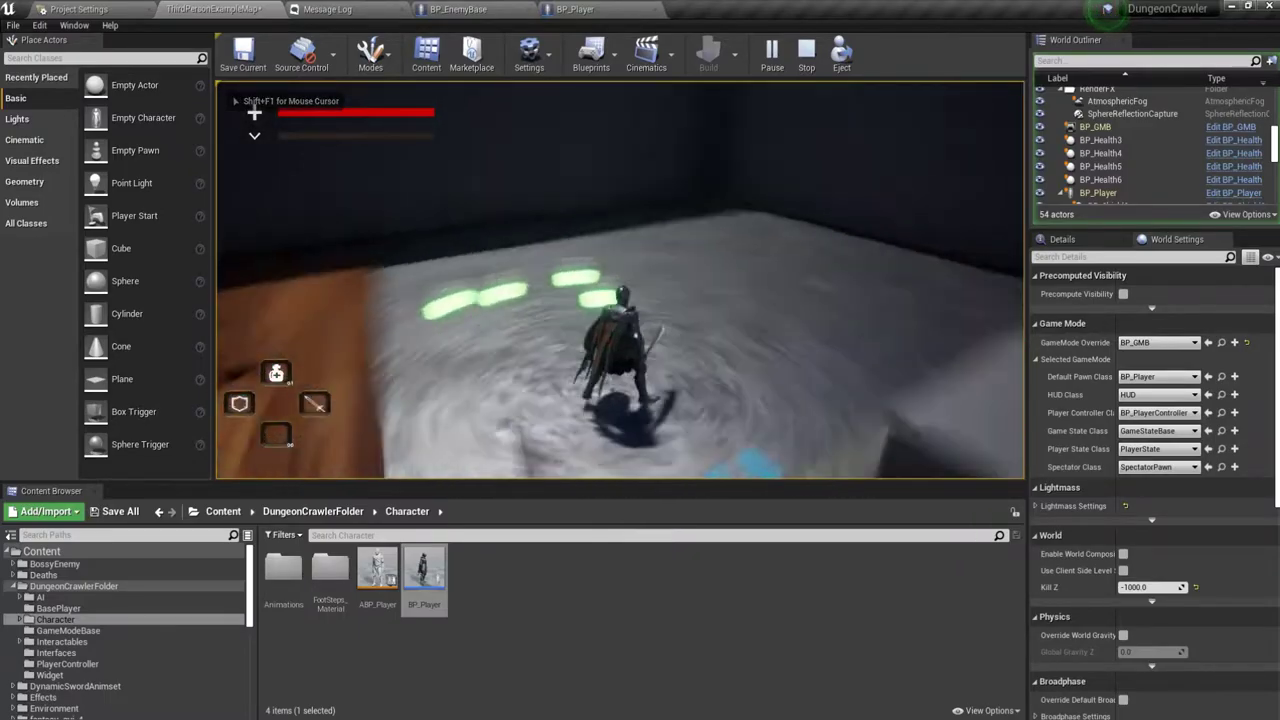
key(Escape)
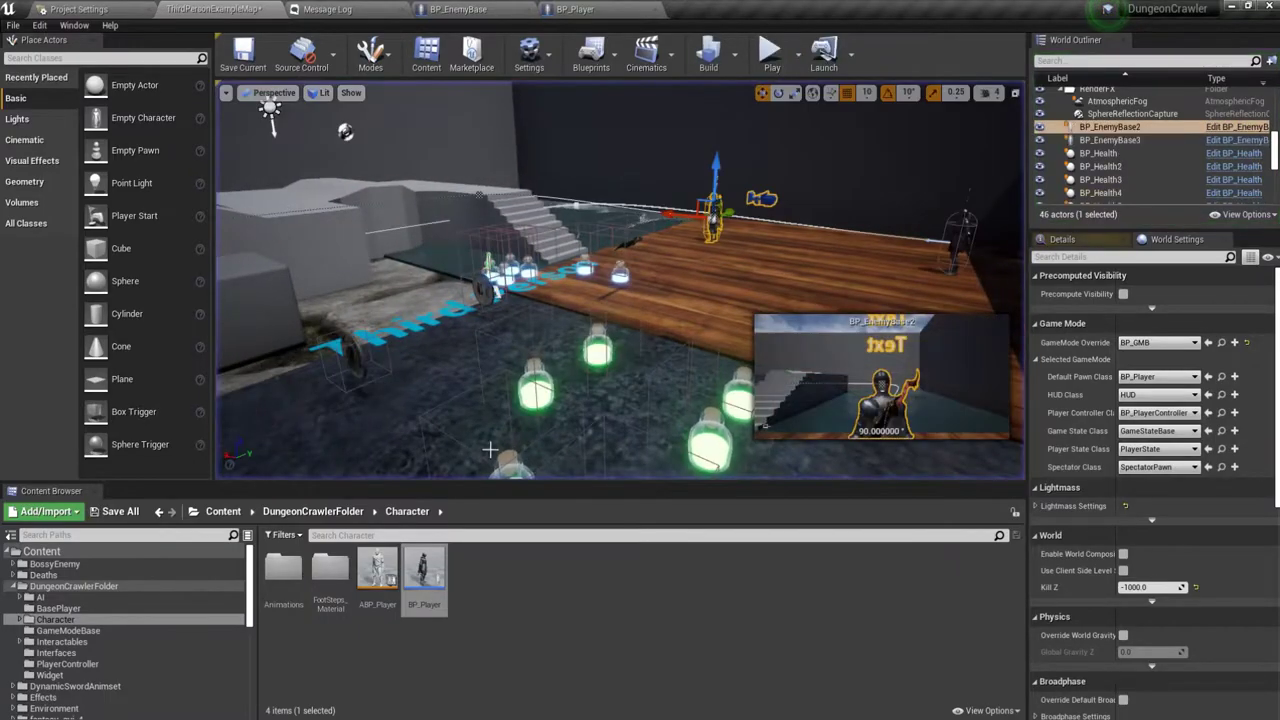
Save all modified content and glance over the BP_EnemyBase and BP_Player blueprints.
click(113, 511)
click(762, 495)
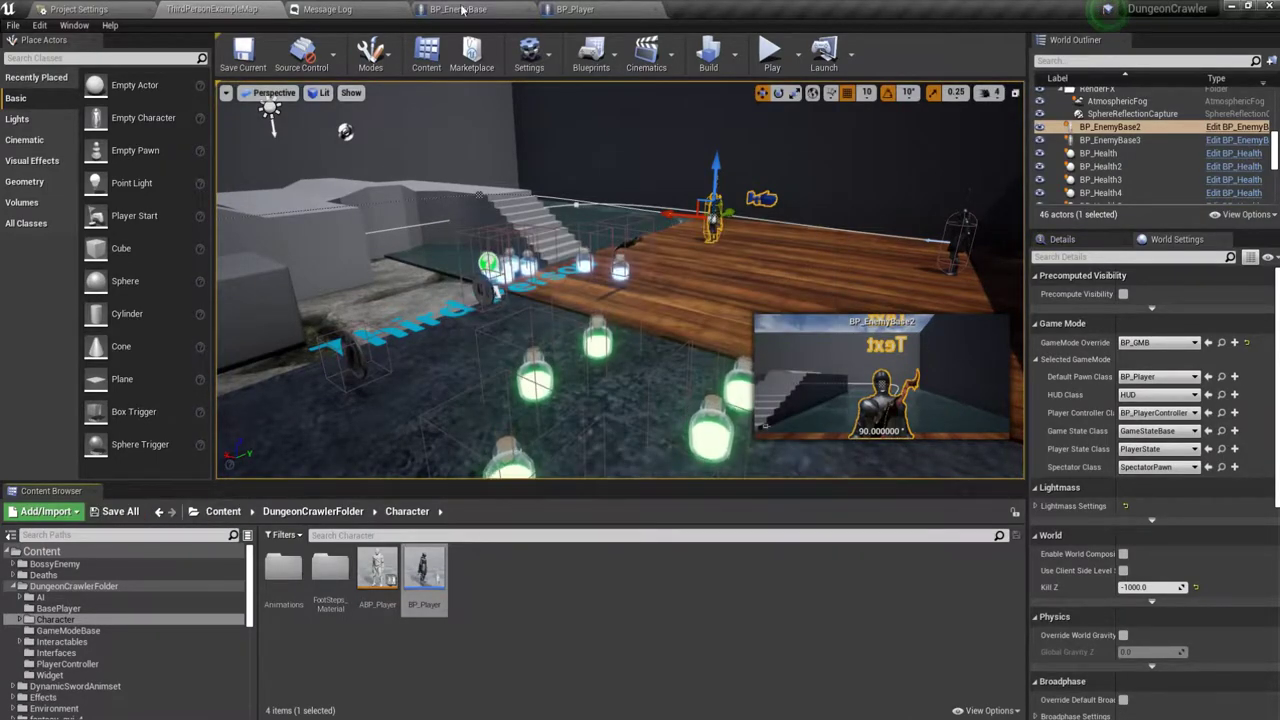
click(494, 10)
scroll(470, 152, down, 4)
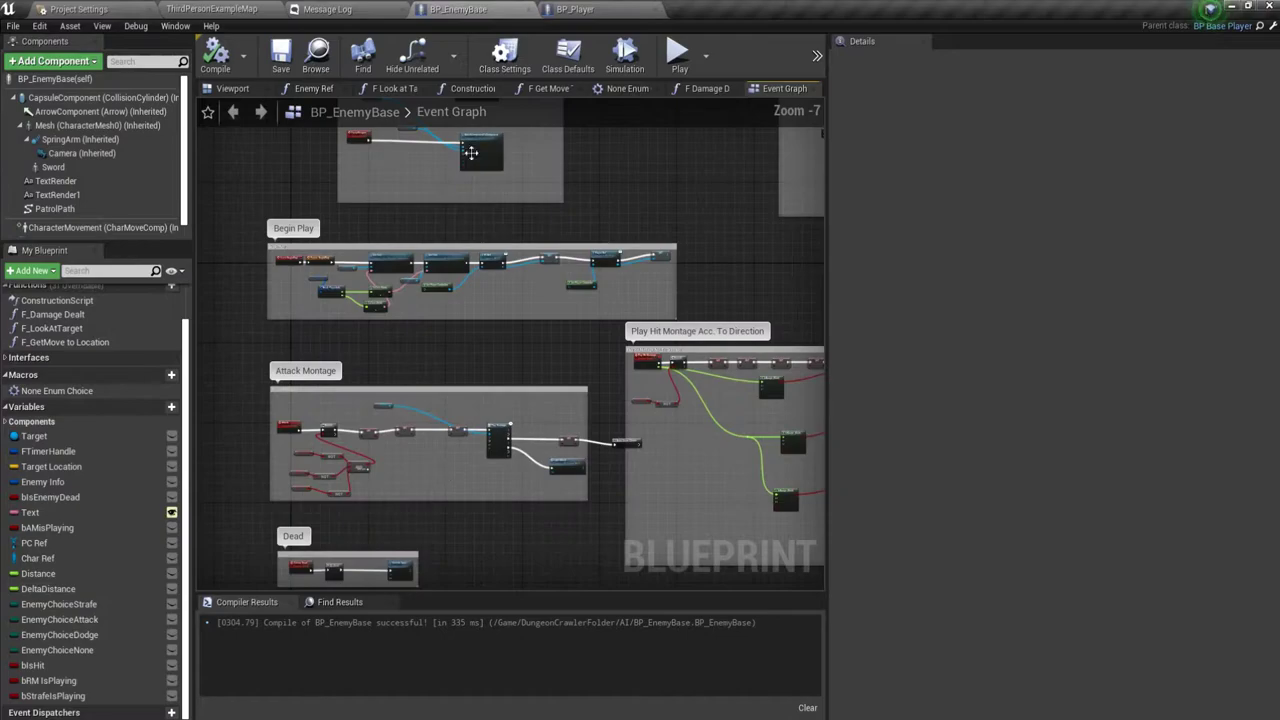
click(598, 10)
click(211, 9)
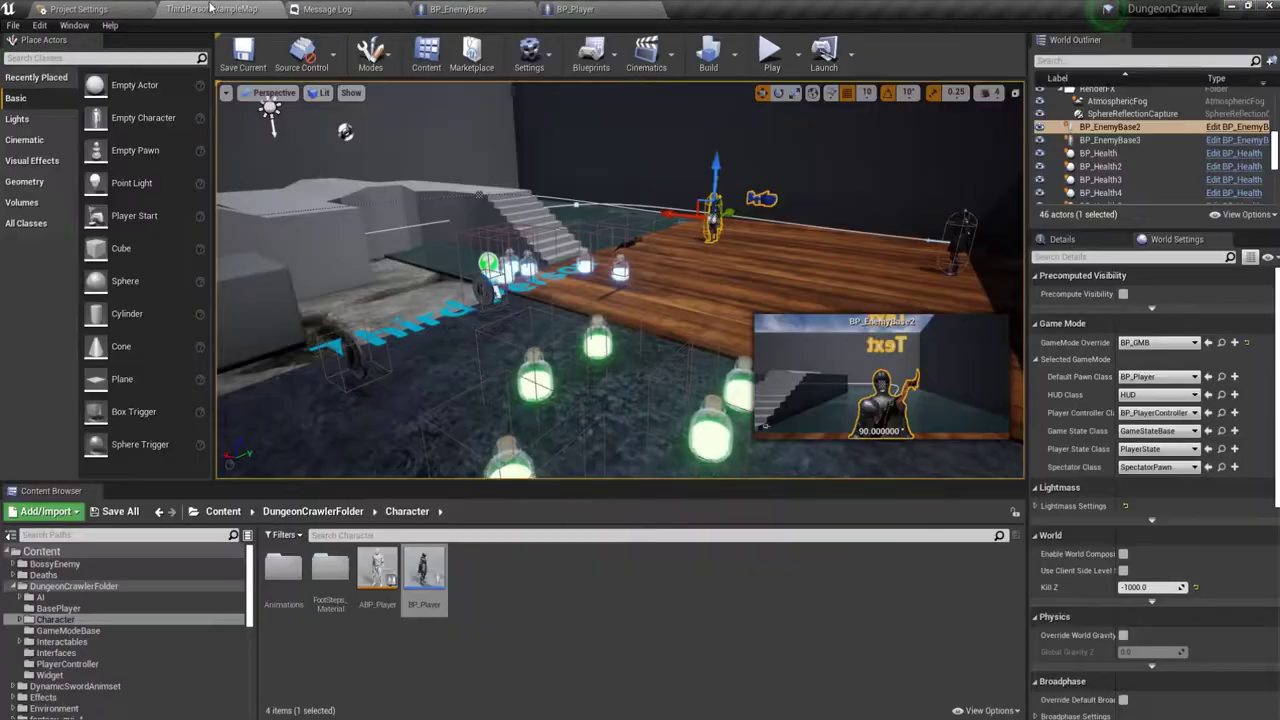
Open BP_PlayerController from the content browser and pan to its Play Hit Montage nodes.
click(1221, 412)
double_click(300, 575)
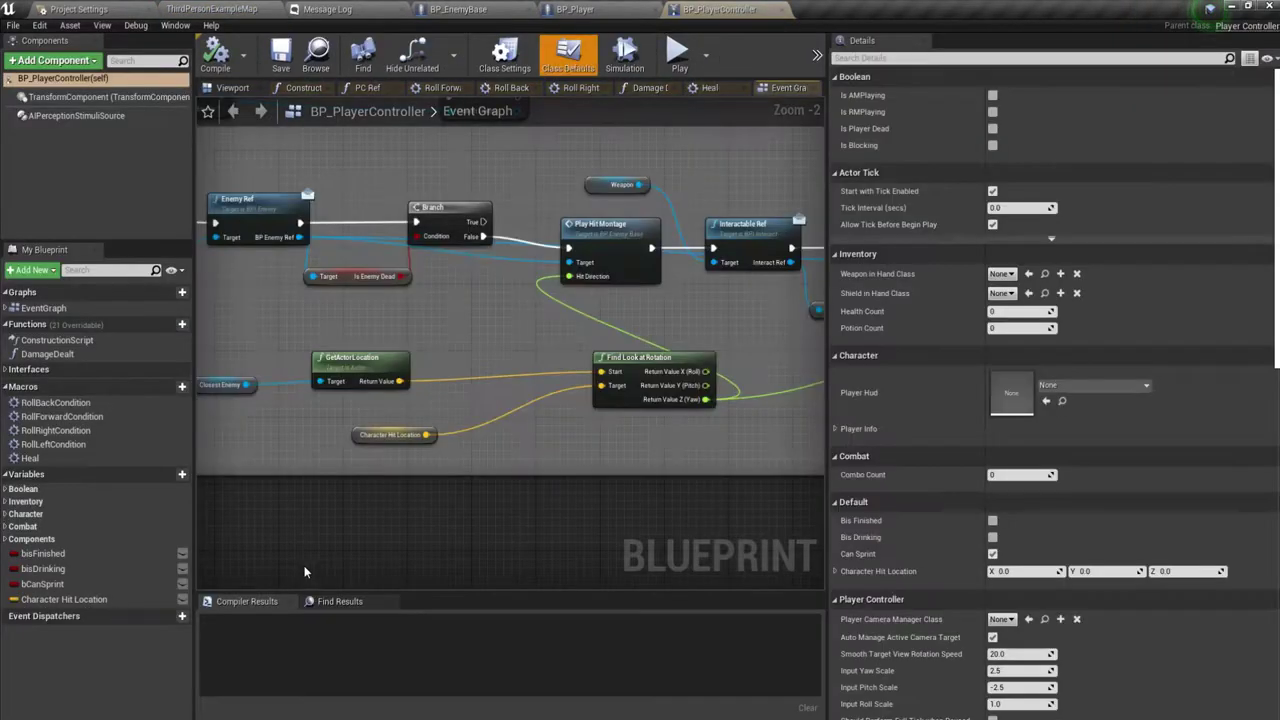
scroll(400, 530, down, 2)
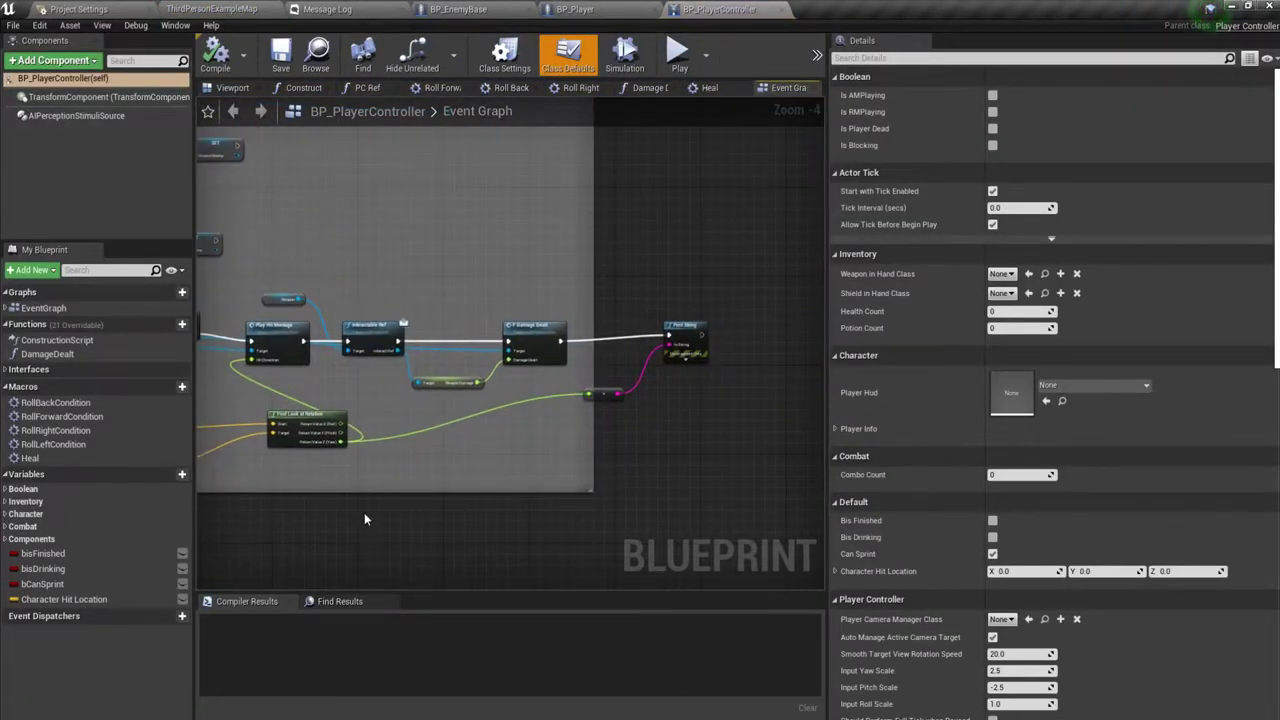
scroll(365, 515, up, 2)
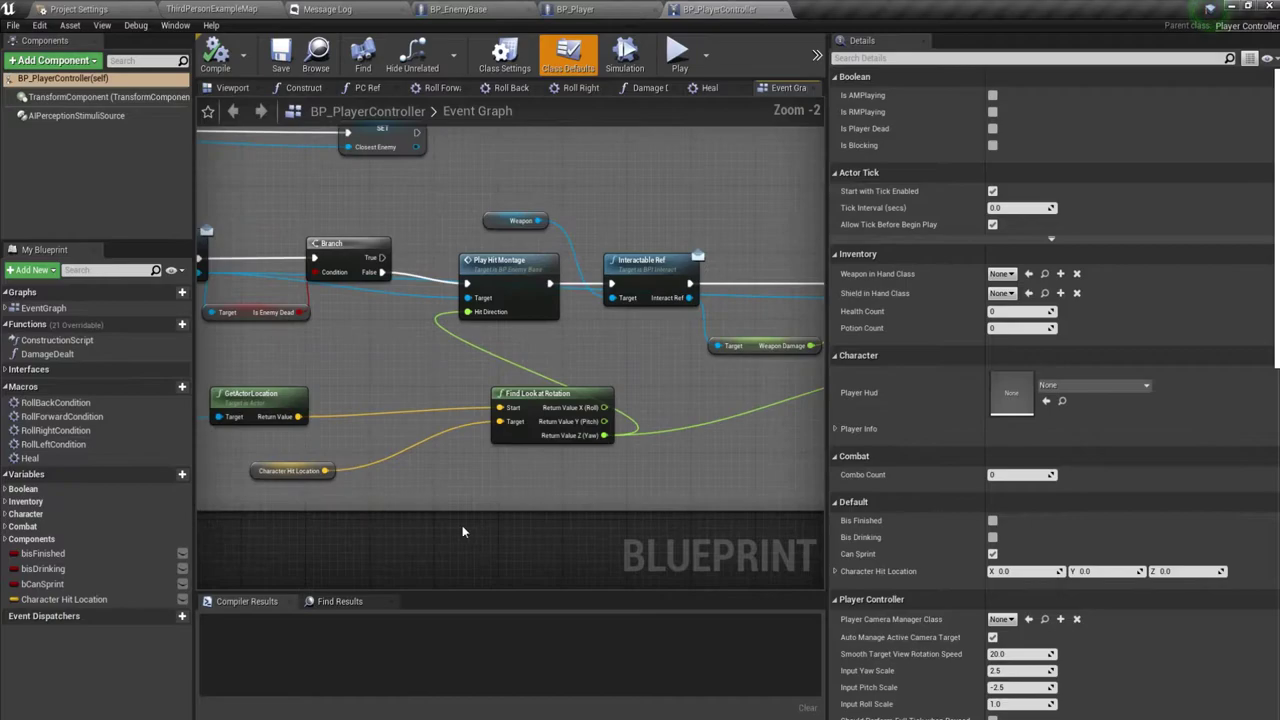
right_drag(462, 531, 575, 519)
scroll(510, 507, up, 1)
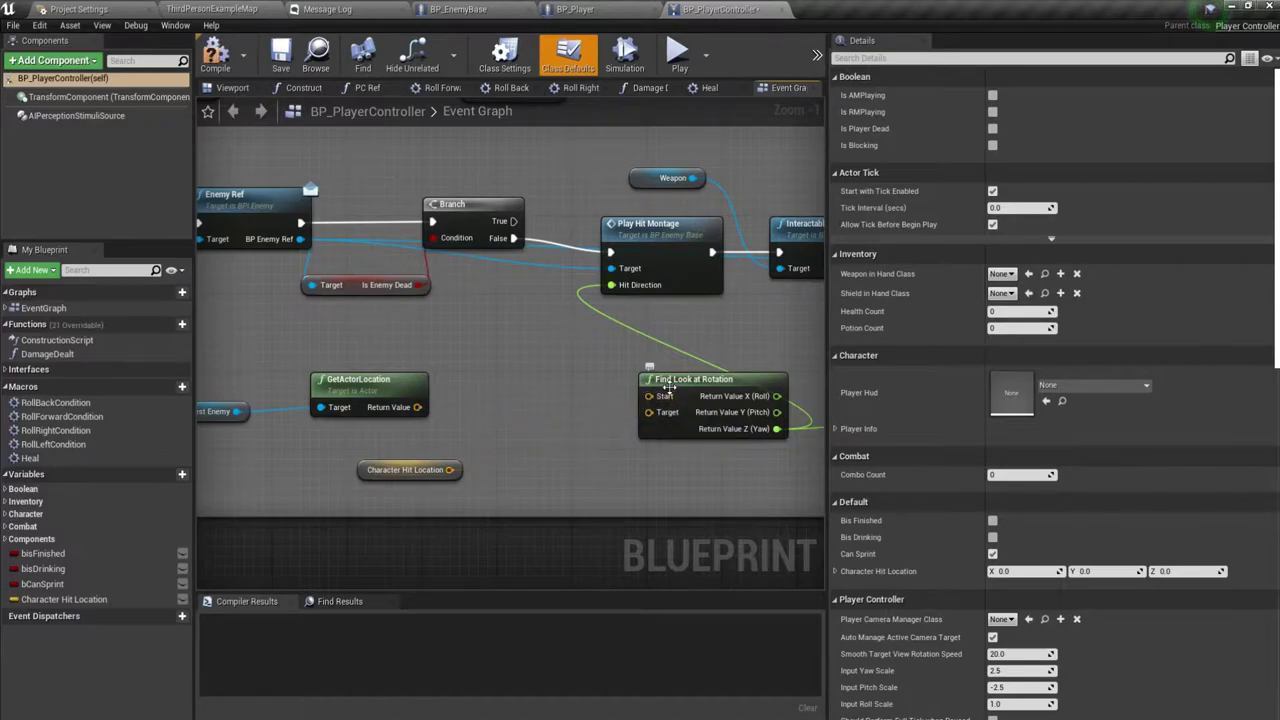
Move Find Look at Rotation lower, try splitting the GetActorLocation and Character Hit Location pins, then undo.
mouse_move(666, 390)
mouse_down()
mouse_move(619, 458)
mouse_move(731, 473)
mouse_up()
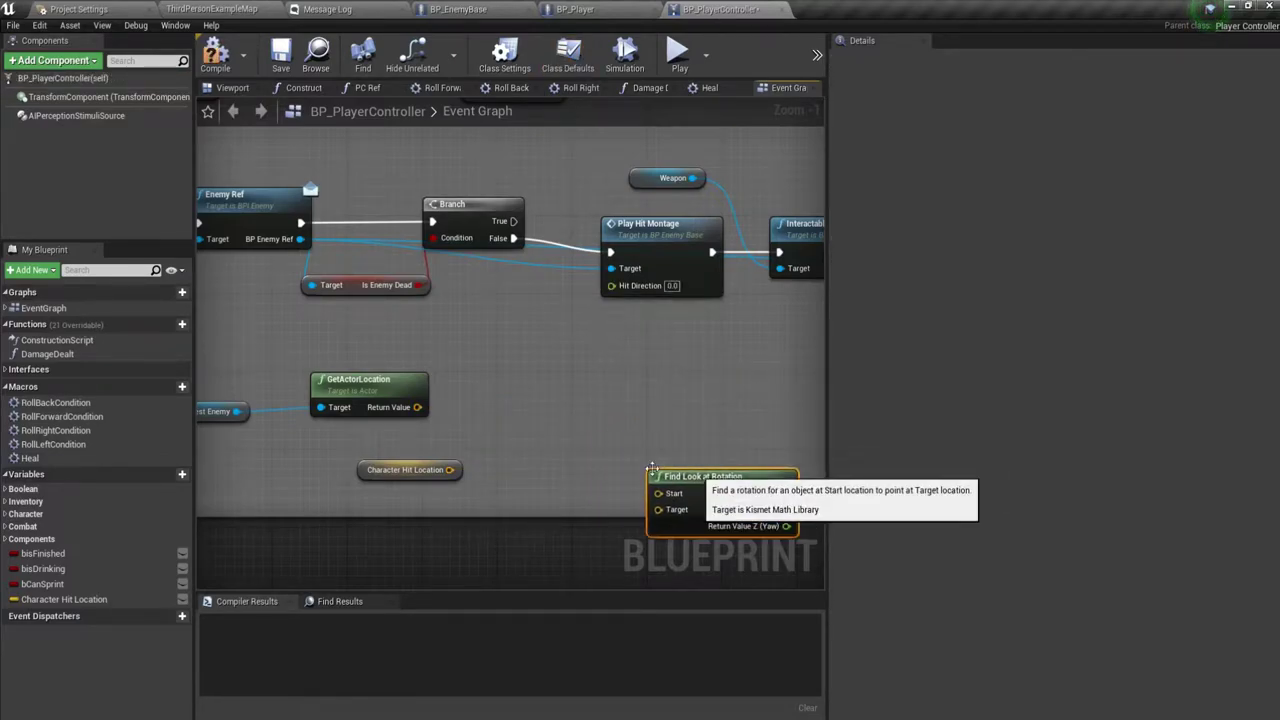
right_click(418, 407)
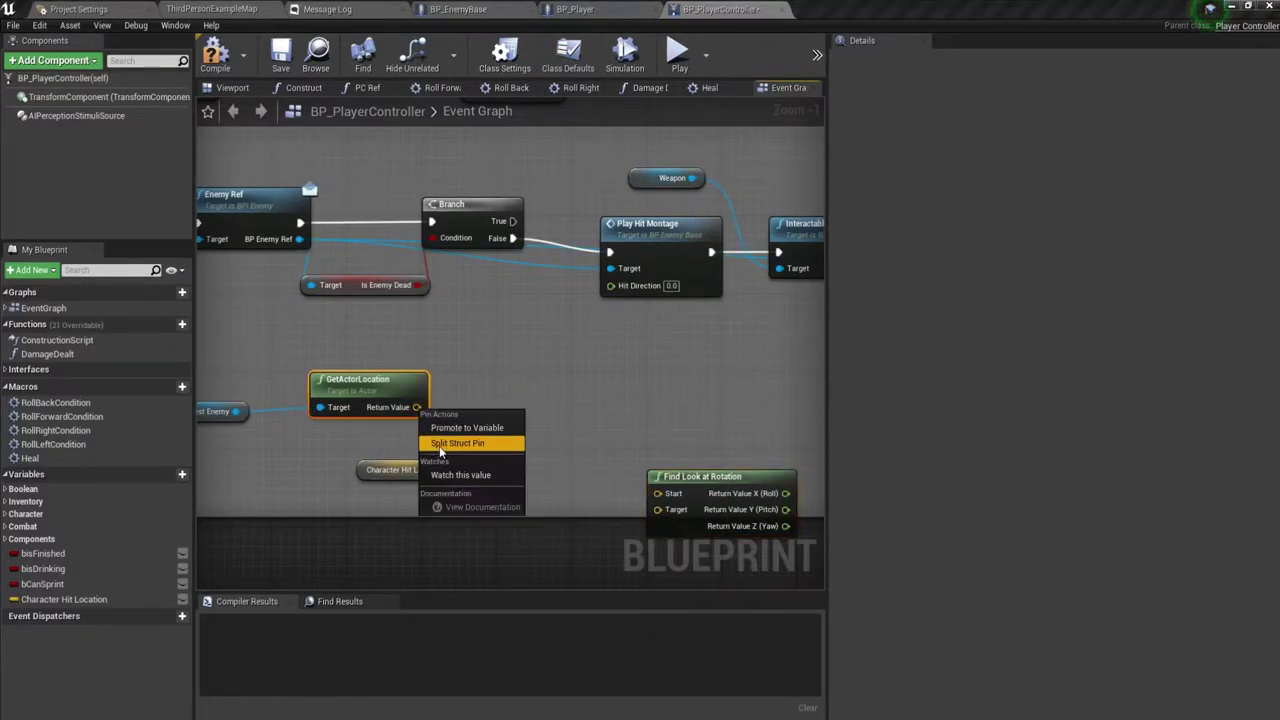
click(436, 444)
drag(391, 474, 334, 512)
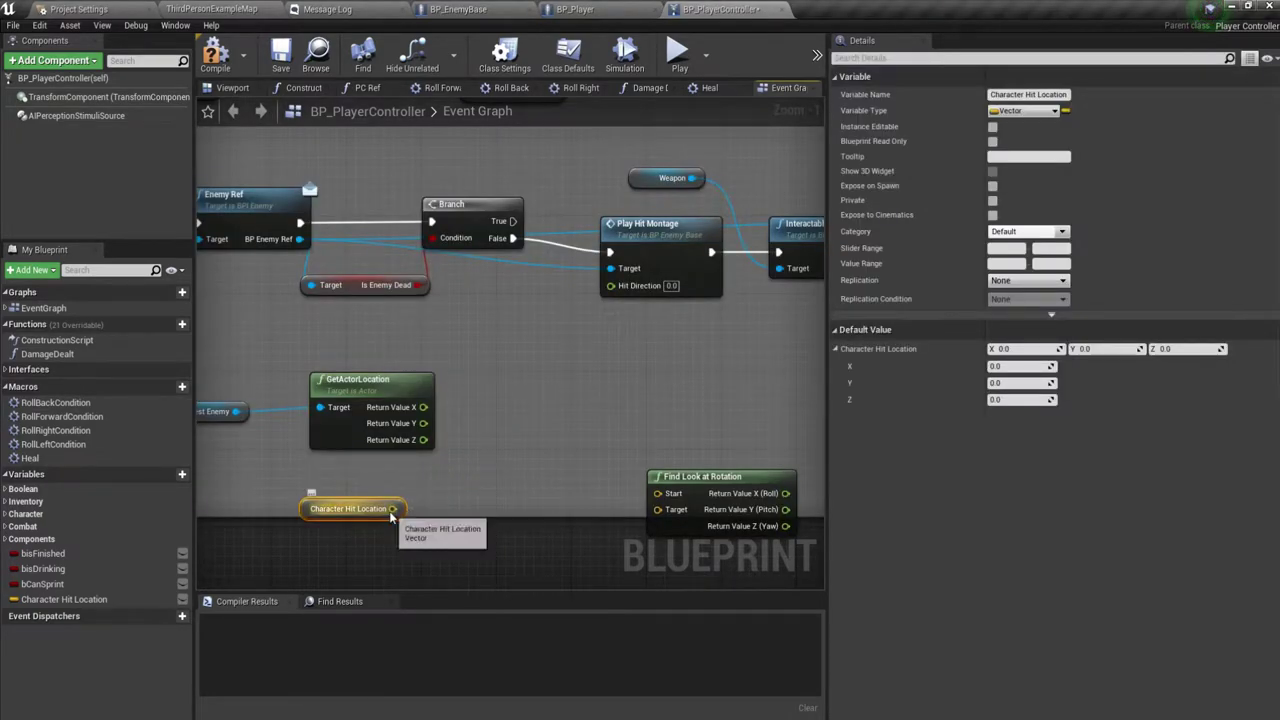
right_click(391, 512)
click(425, 547)
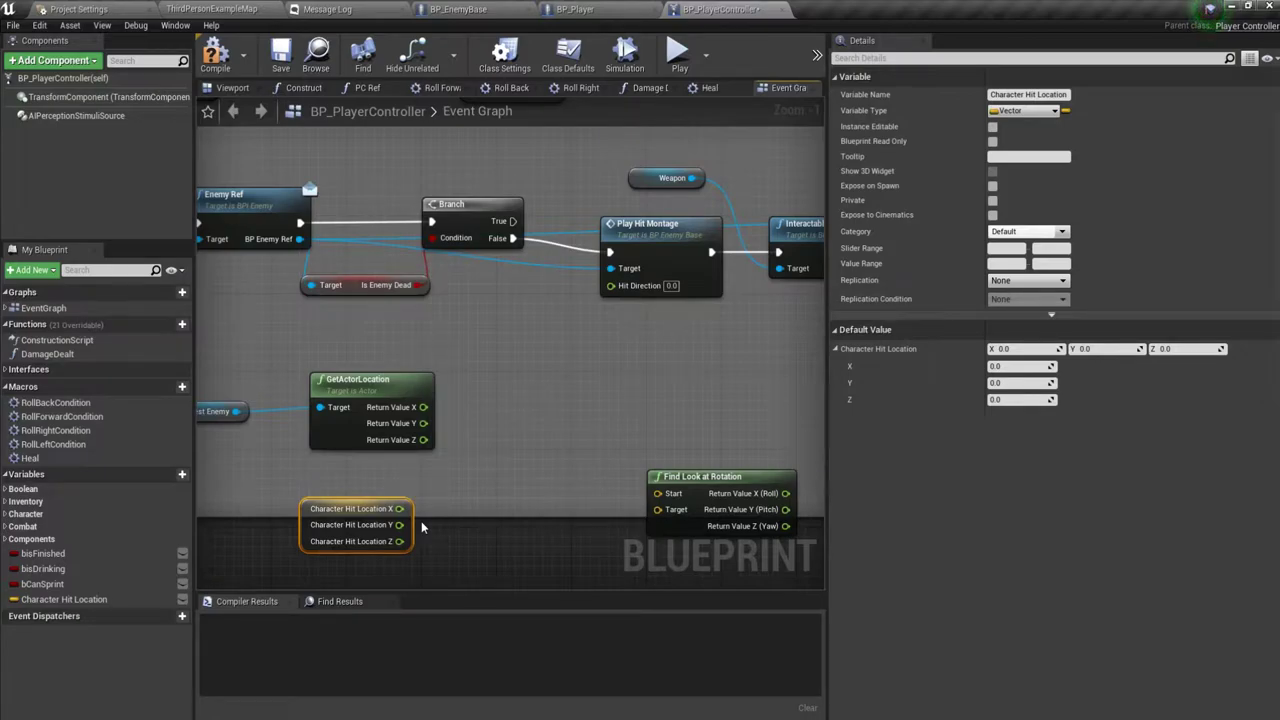
key(ctrl+z)
key(ctrl+z)
key(ctrl+z)
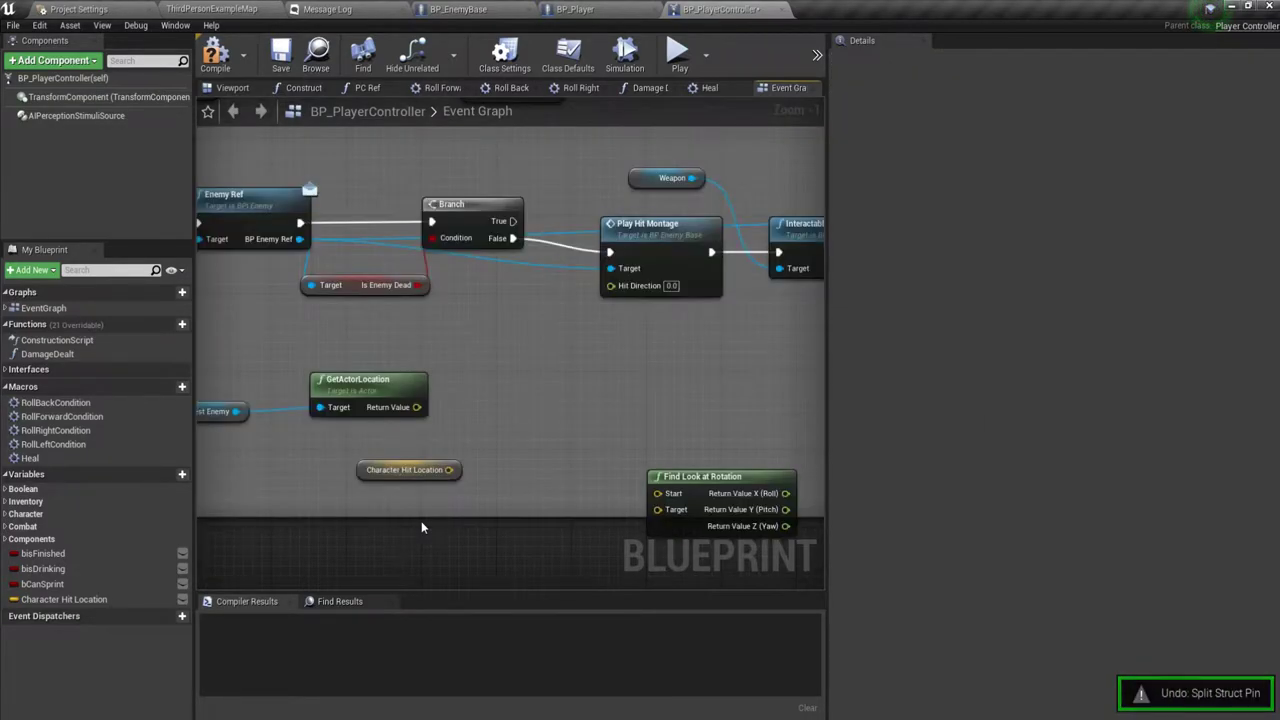
Wire GetActorLocation to Start, Character Hit Location to Target, and Yaw to Hit Direction.
drag(417, 407, 658, 494)
mouse_move(449, 470)
mouse_down()
mouse_move(658, 510)
mouse_move(531, 437)
mouse_up()
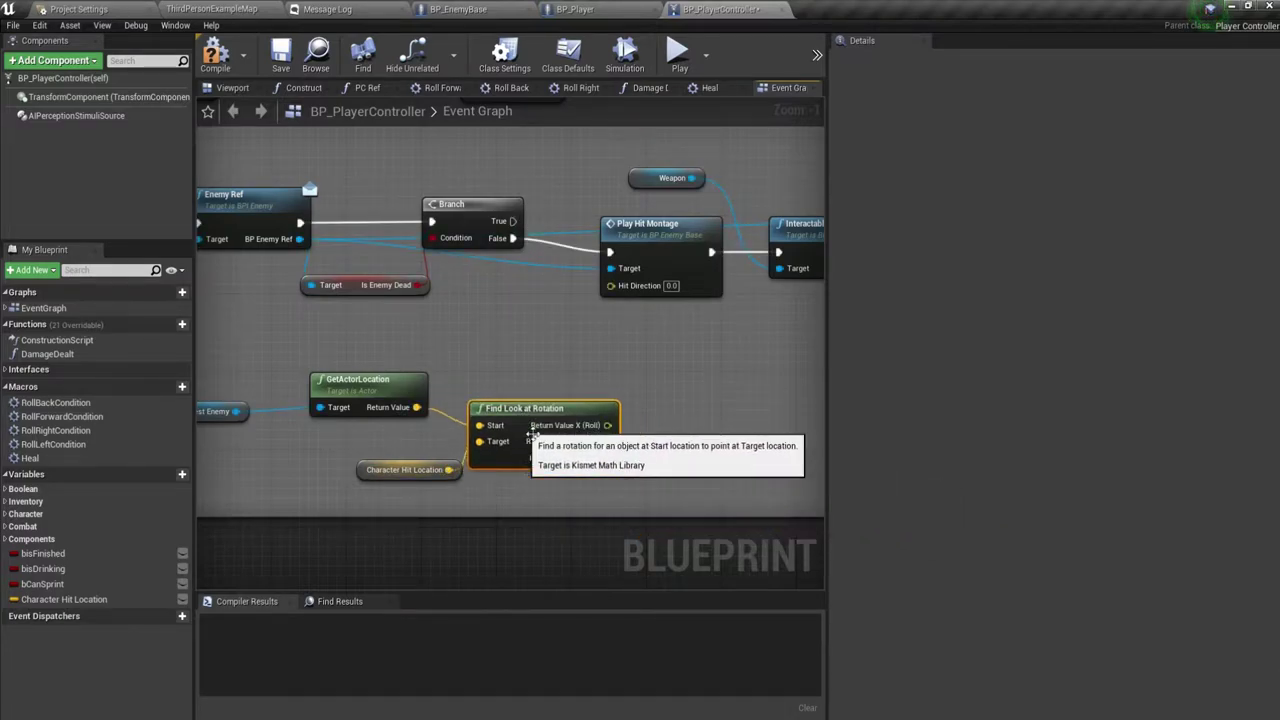
drag(607, 458, 624, 374)
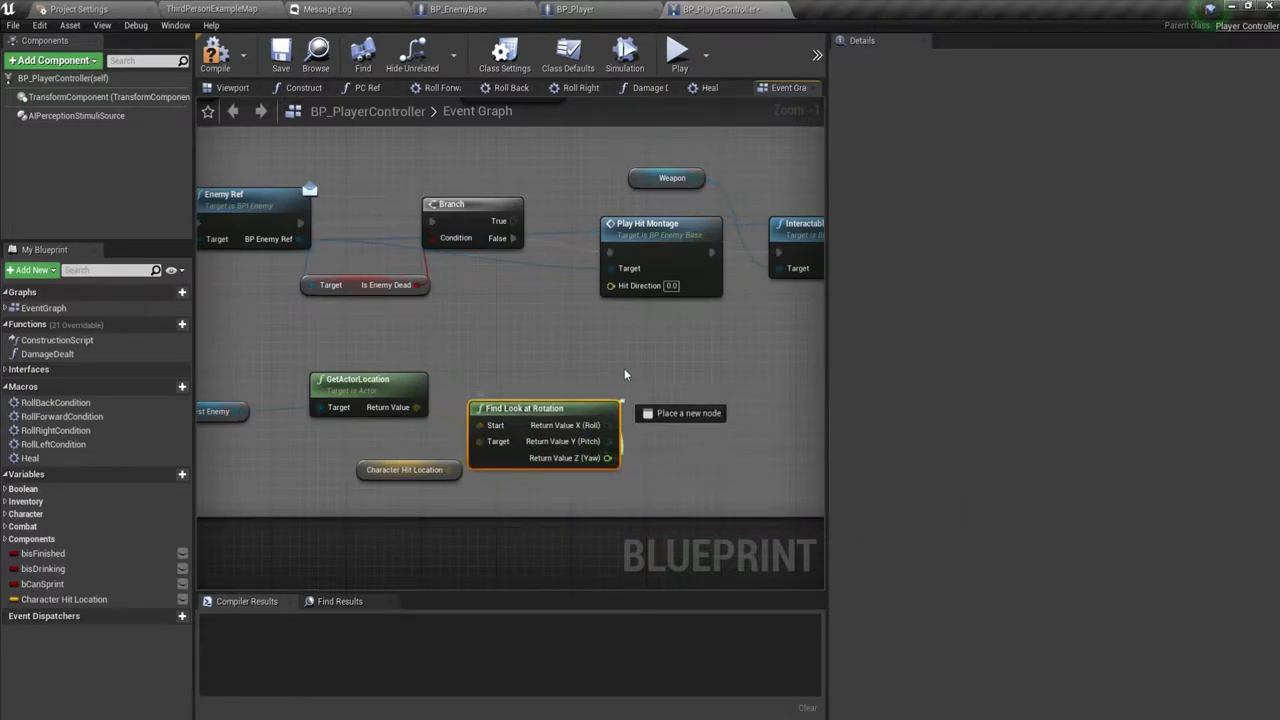
drag(614, 288, 614, 288)
Review BP_EnemyBase's Play Hit Montage event and its hit direction range checks.
right_drag(643, 348, 406, 313)
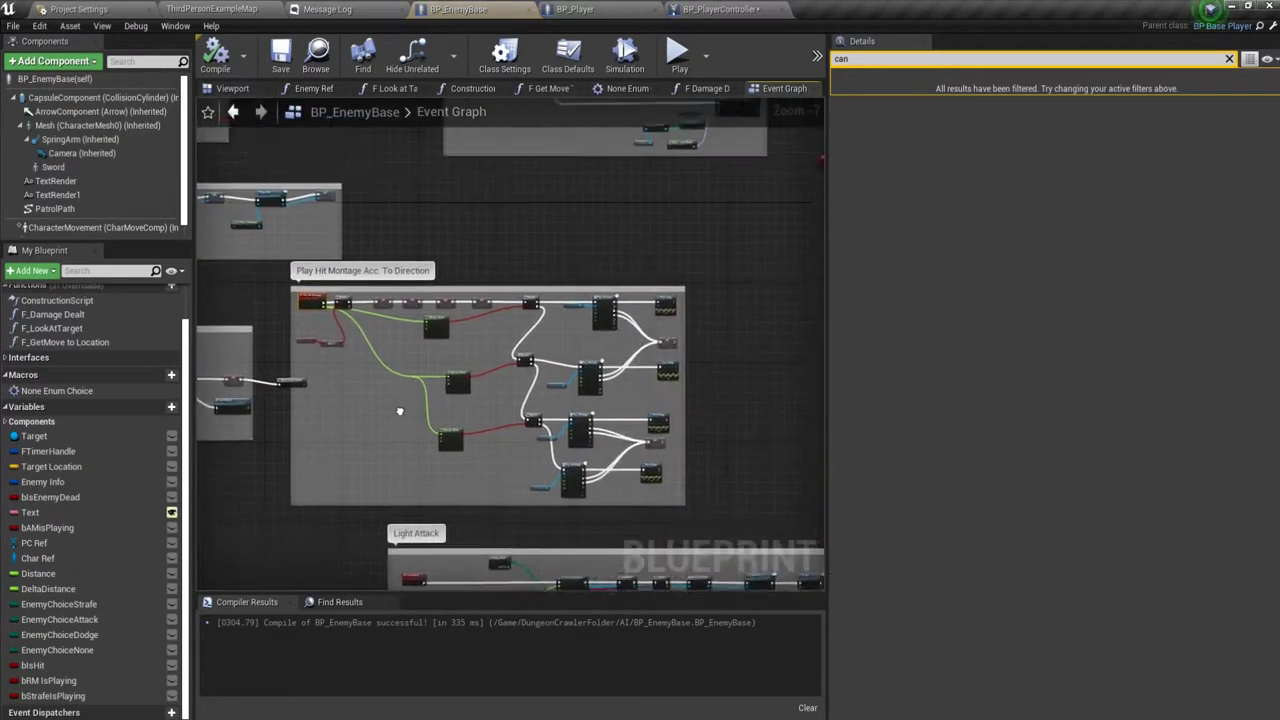
scroll(318, 341, up, 4)
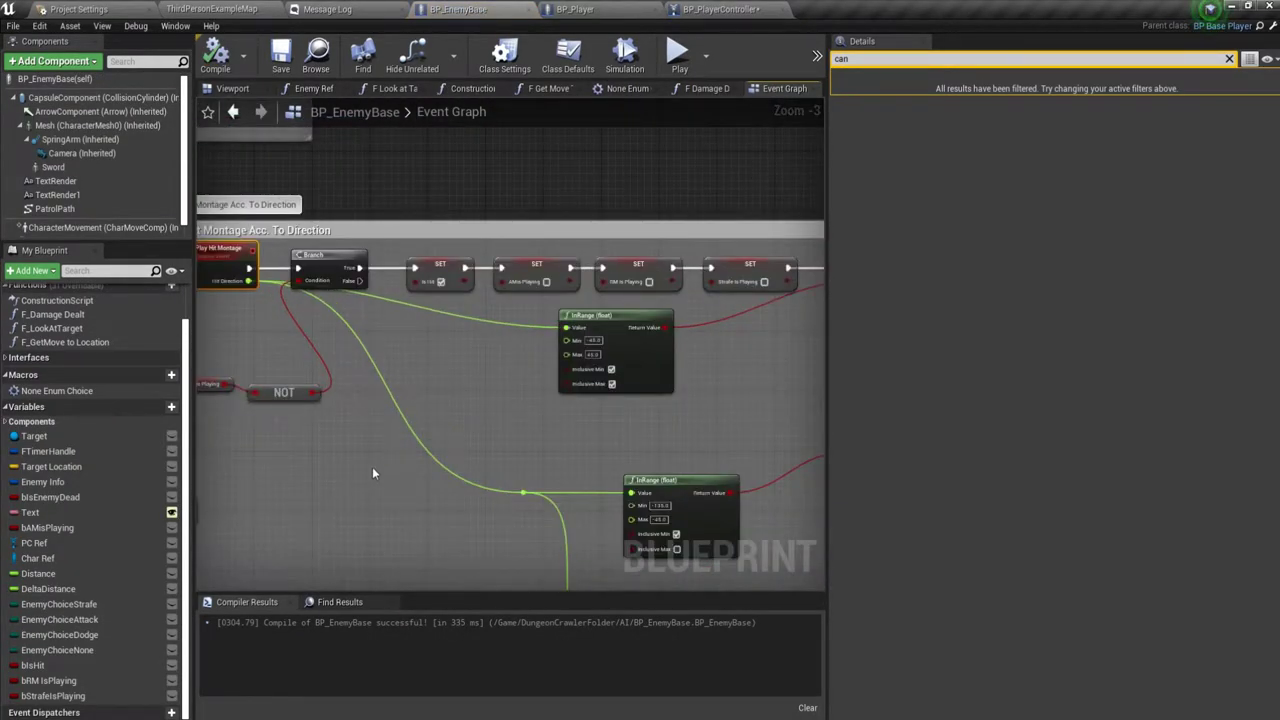
scroll(372, 466, down, 2)
scroll(461, 432, up, 2)
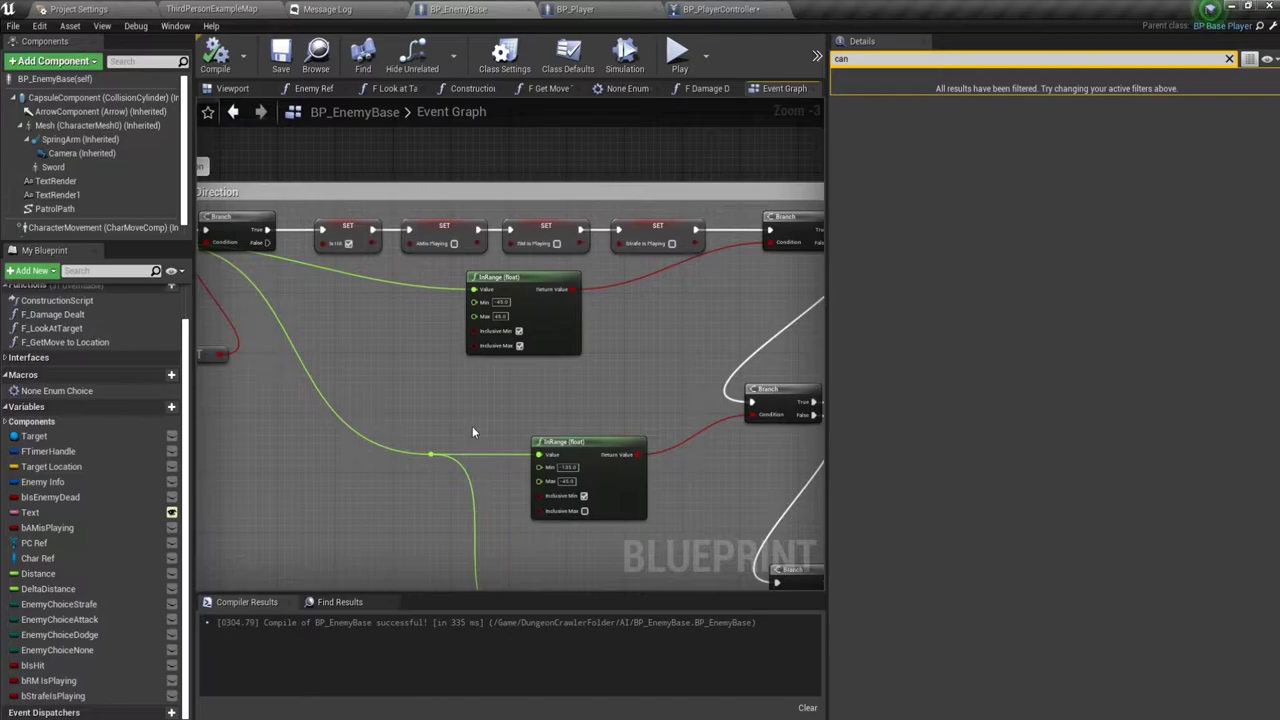
right_drag(472, 432, 339, 397)
mouse_move(433, 359)
right_down()
mouse_move(291, 338)
mouse_move(426, 425)
mouse_move(590, 446)
right_up()
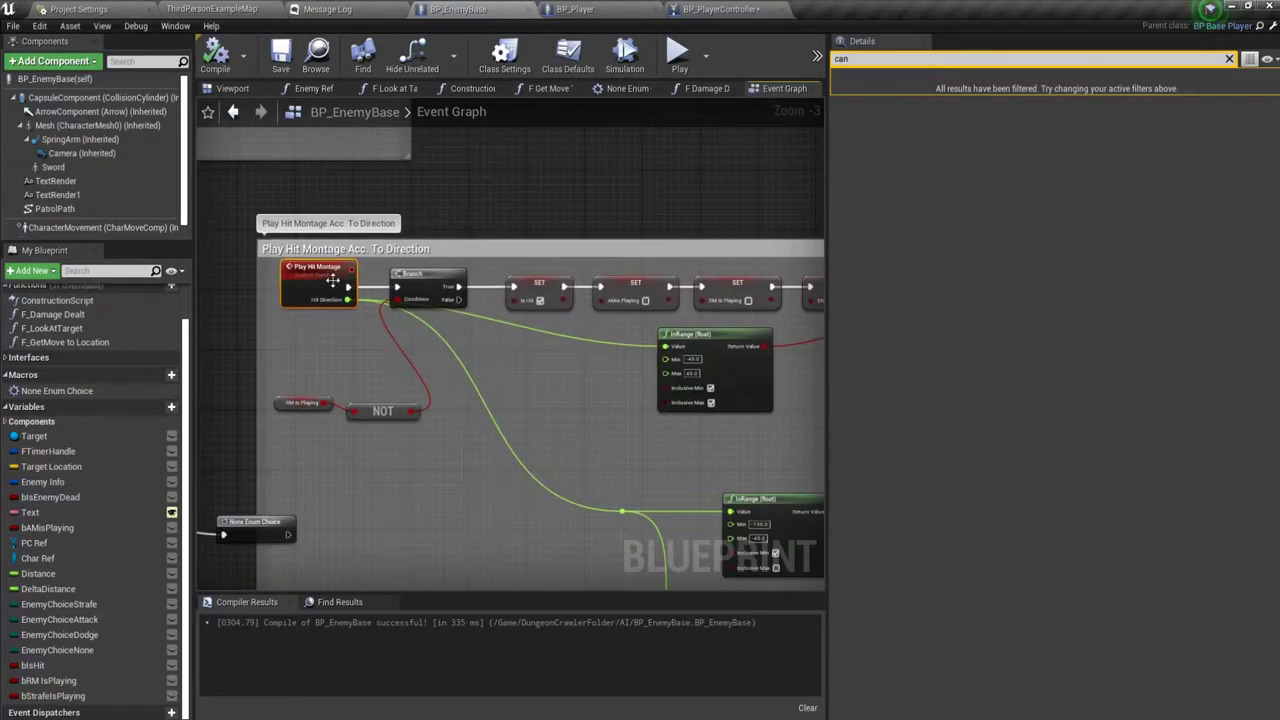
click(640, 8)
click(705, 9)
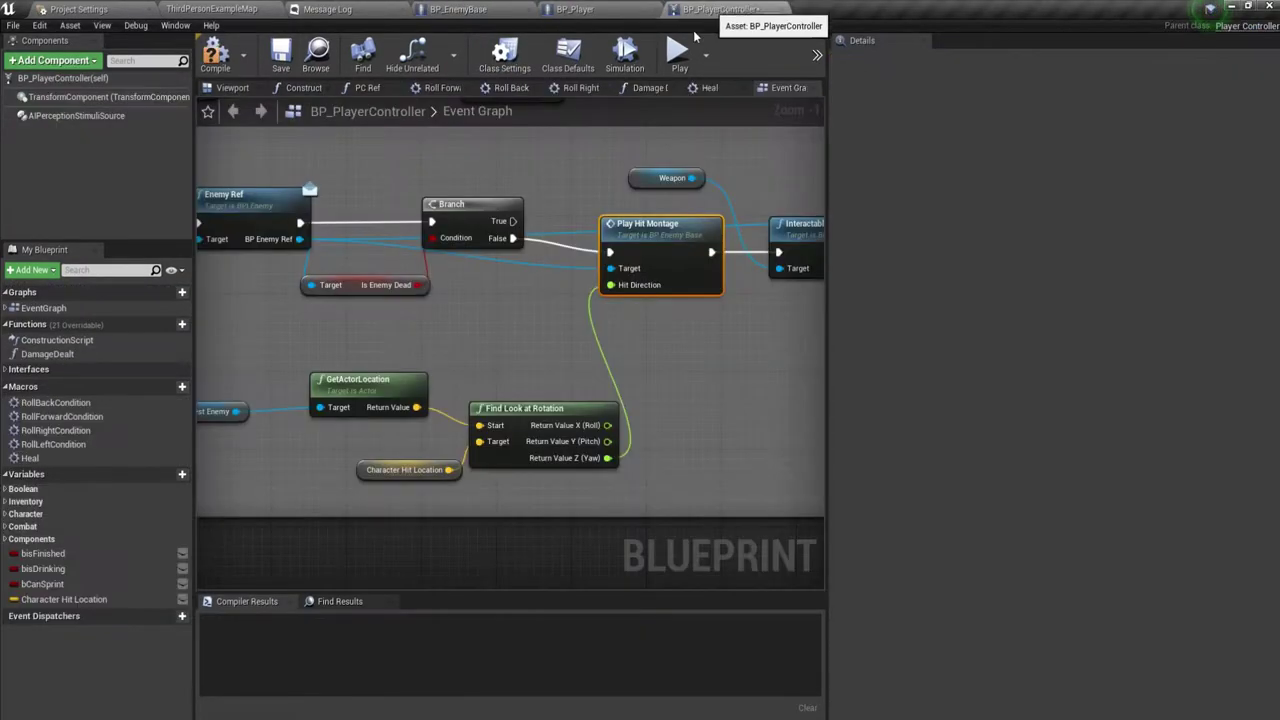
right_drag(450, 348, 611, 345)
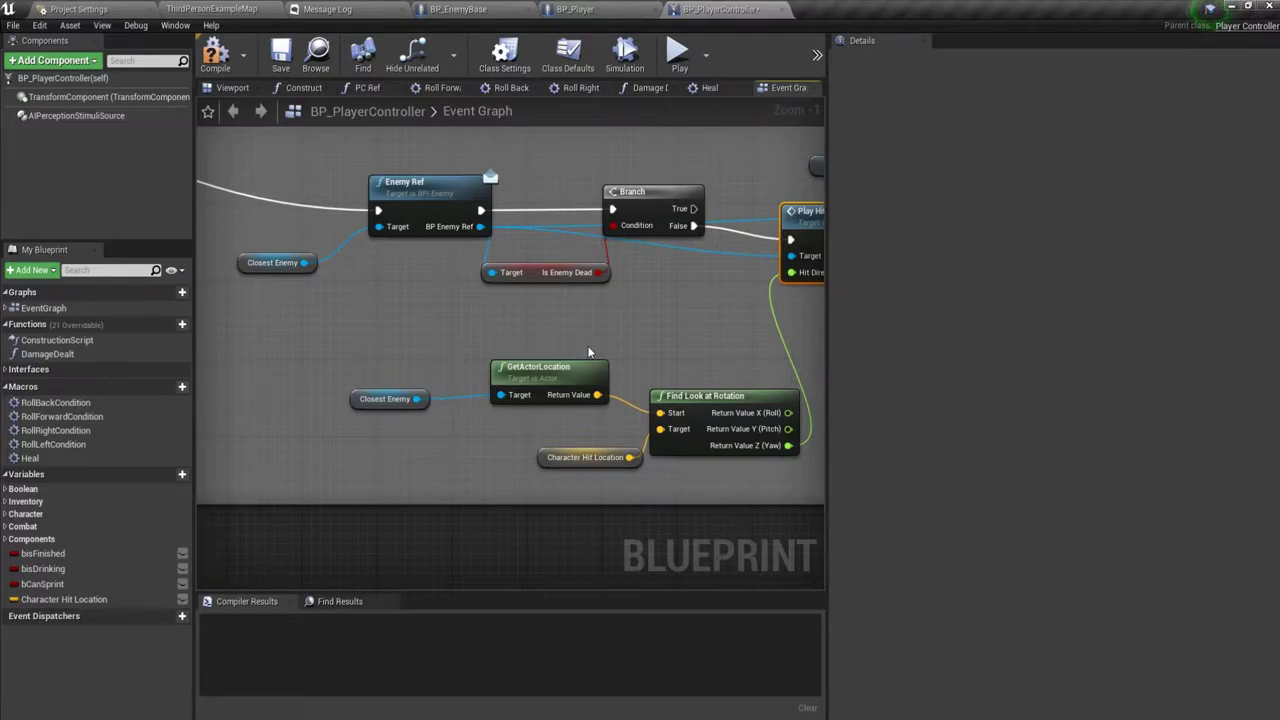
right_drag(649, 335, 414, 350)
scroll(425, 400, down, 3)
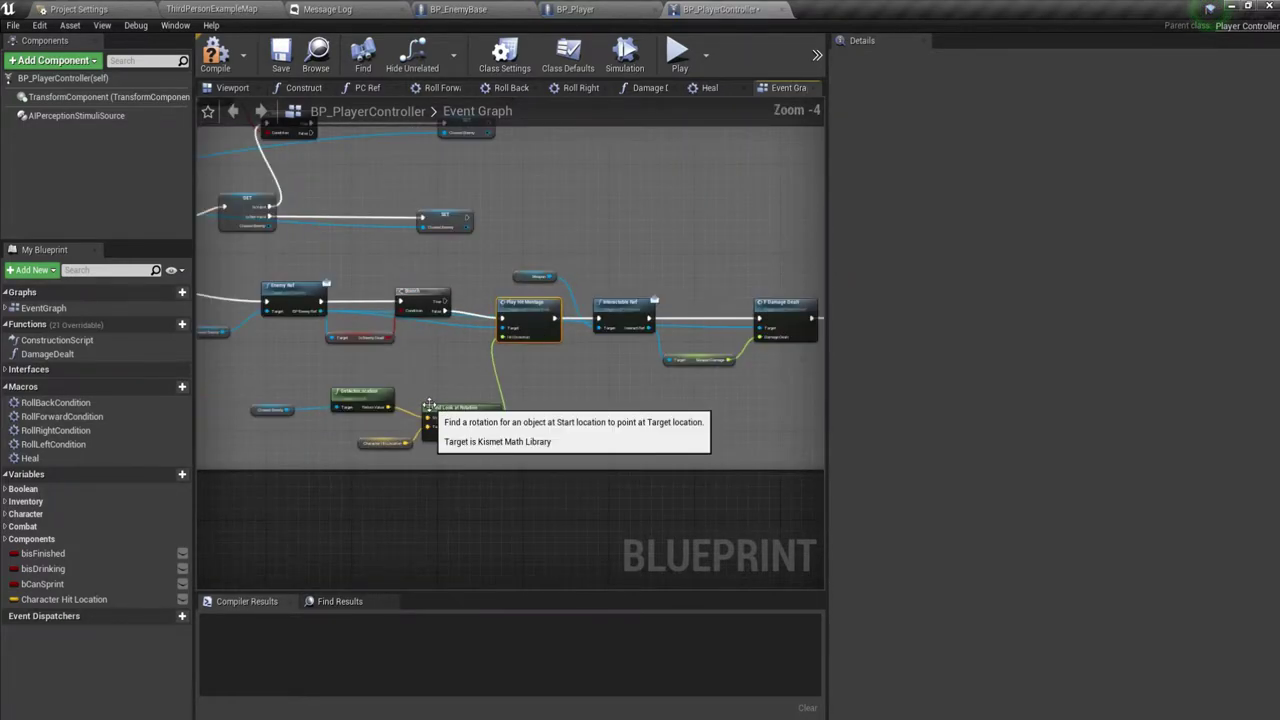
mouse_move(428, 405)
right_down()
mouse_move(324, 413)
mouse_move(495, 432)
right_up()
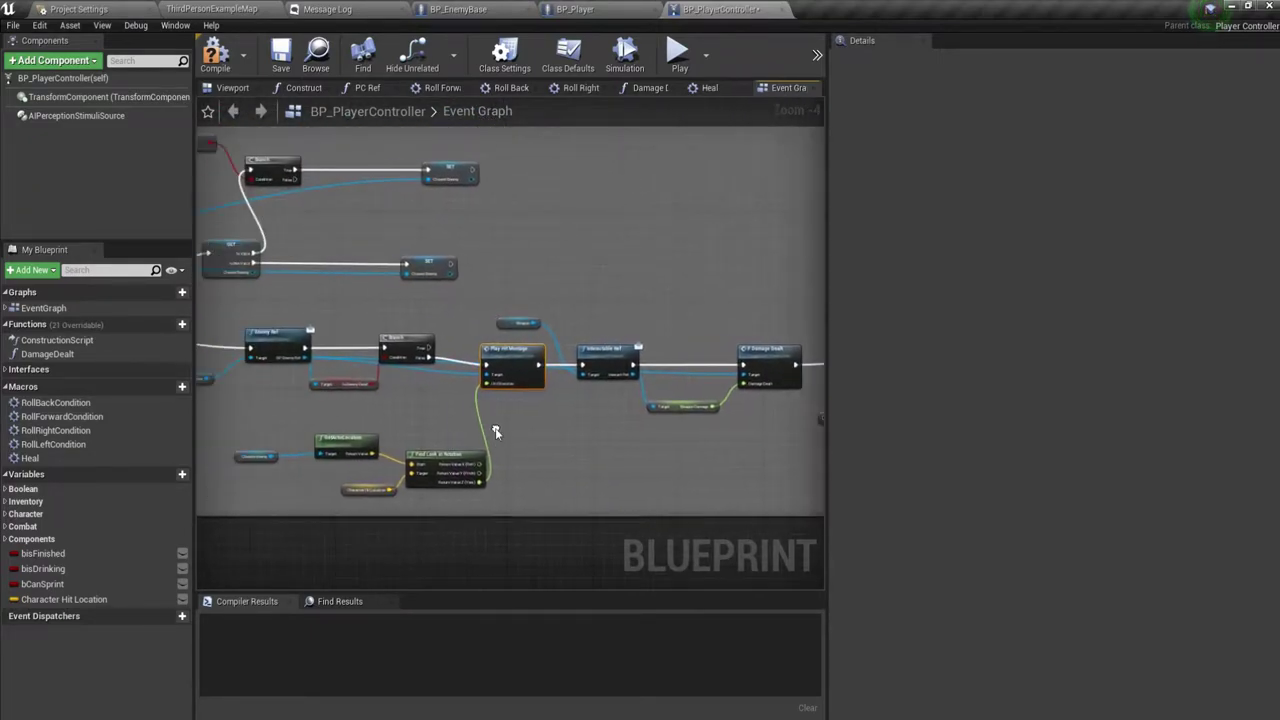
scroll(495, 432, up, 2)
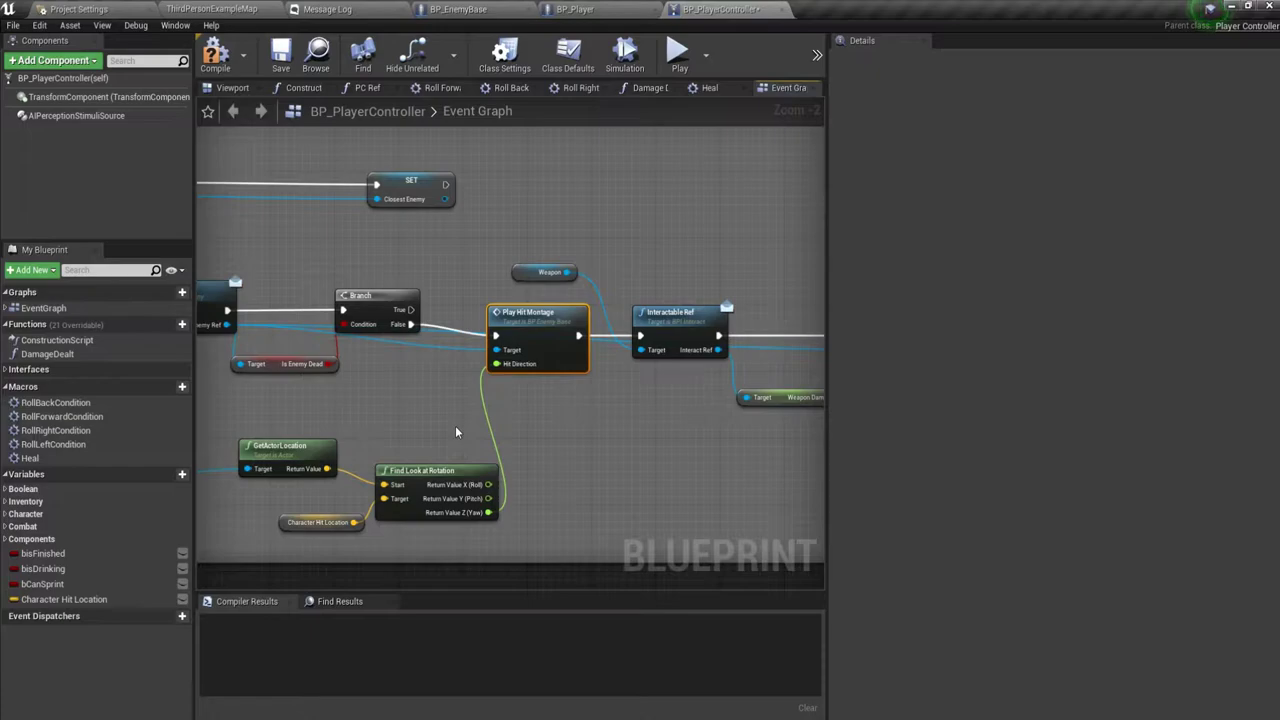
right_drag(455, 432, 477, 386)
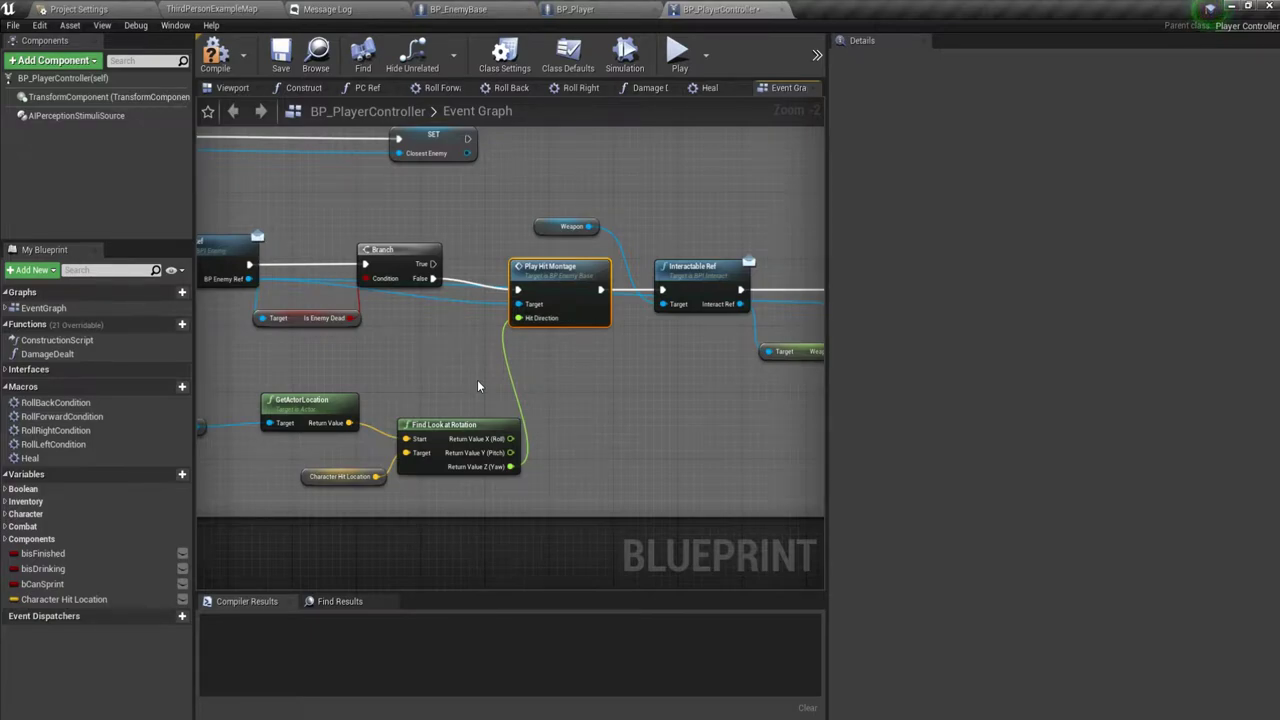
Check the hit-direction, Branch and For Each Loop nodes, then compile and start a playtest showing red debug spheres.
scroll(453, 487, down, 3)
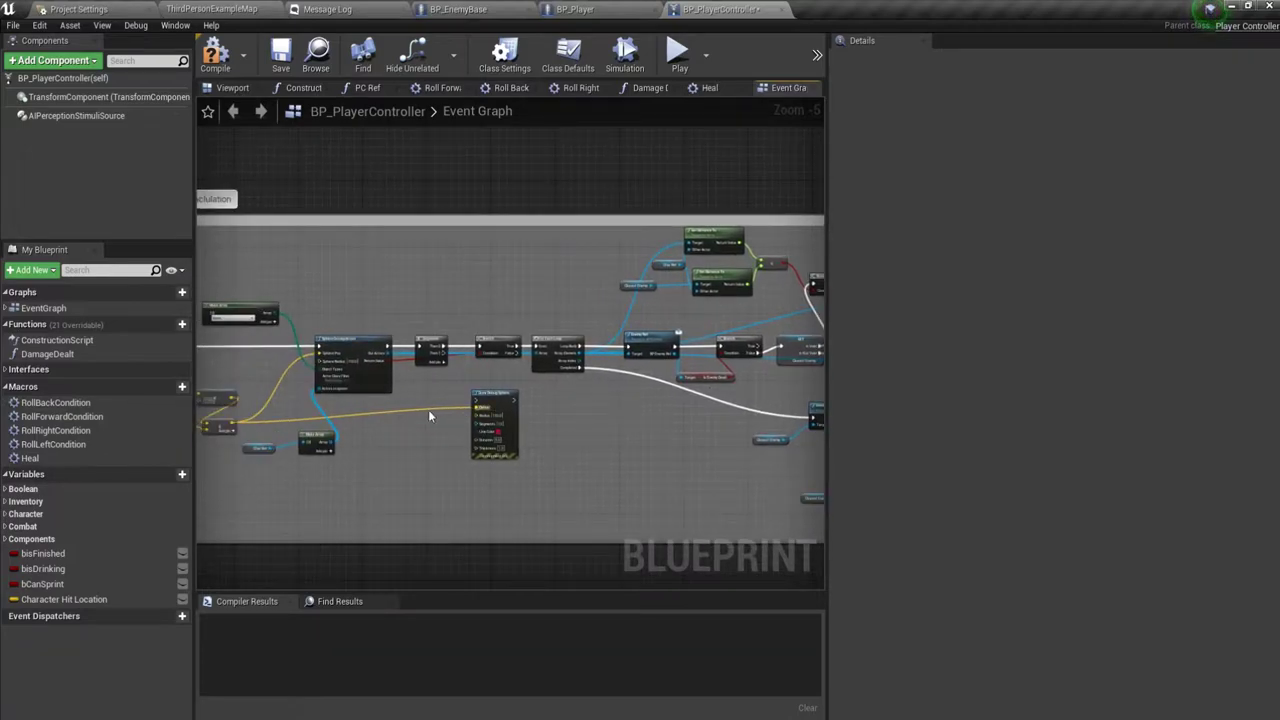
right_drag(410, 415, 635, 412)
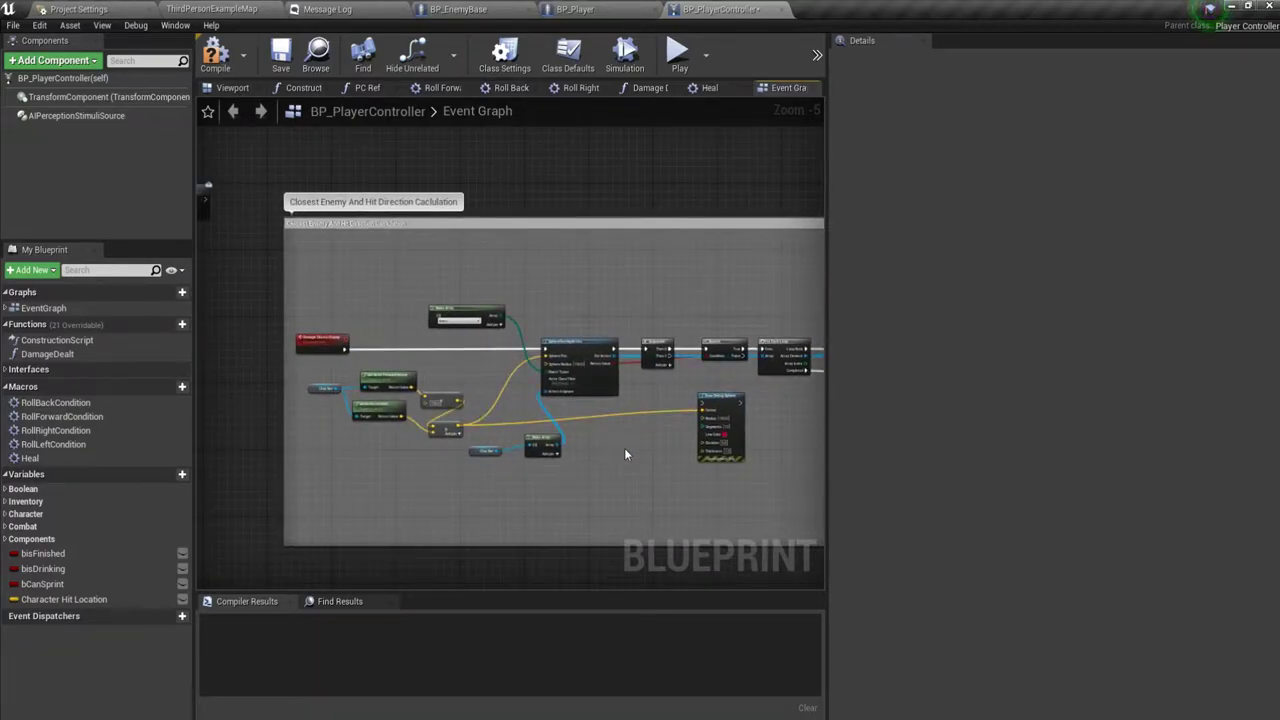
scroll(622, 452, up, 2)
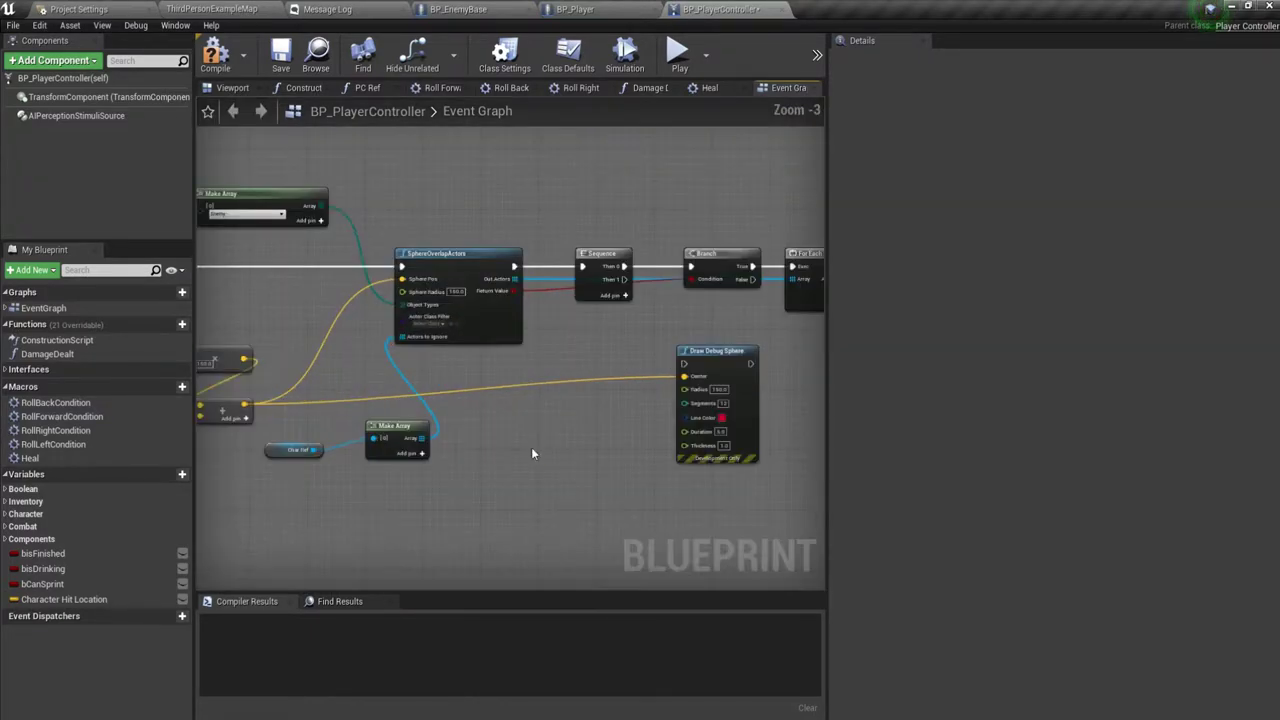
scroll(553, 461, up, 1)
scroll(469, 500, up, 1)
scroll(442, 446, up, 1)
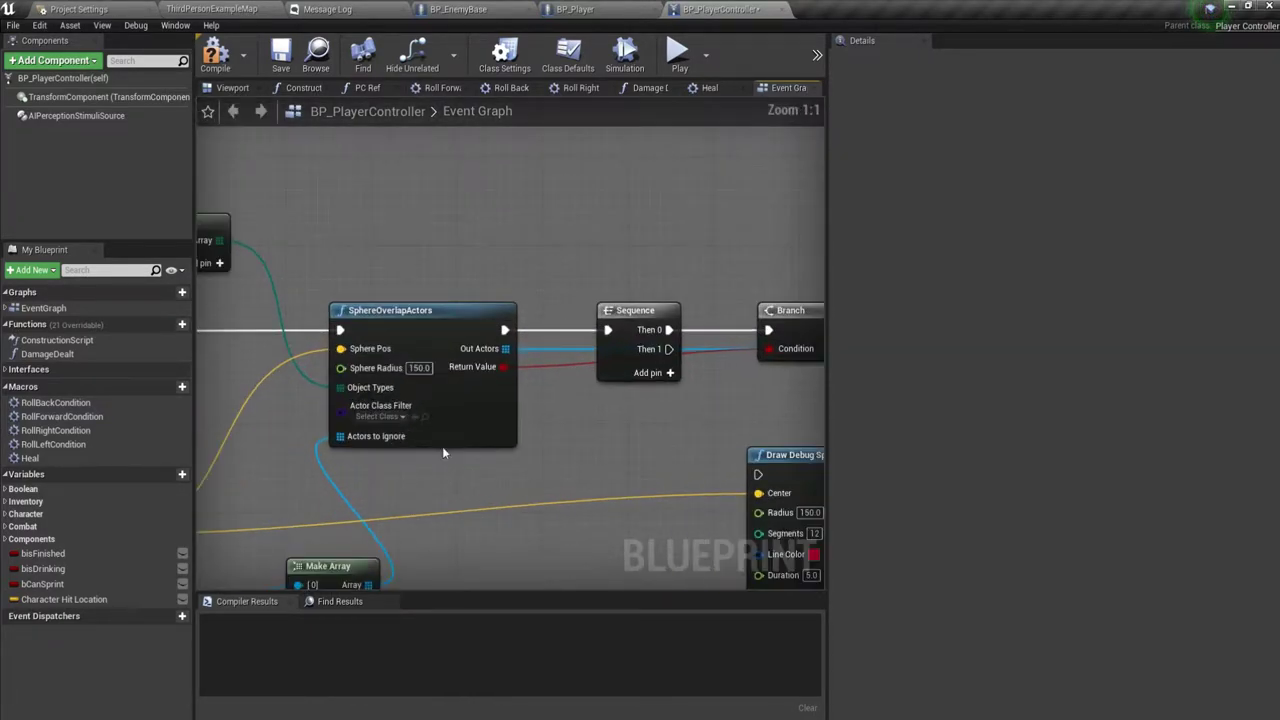
right_drag(638, 426, 472, 372)
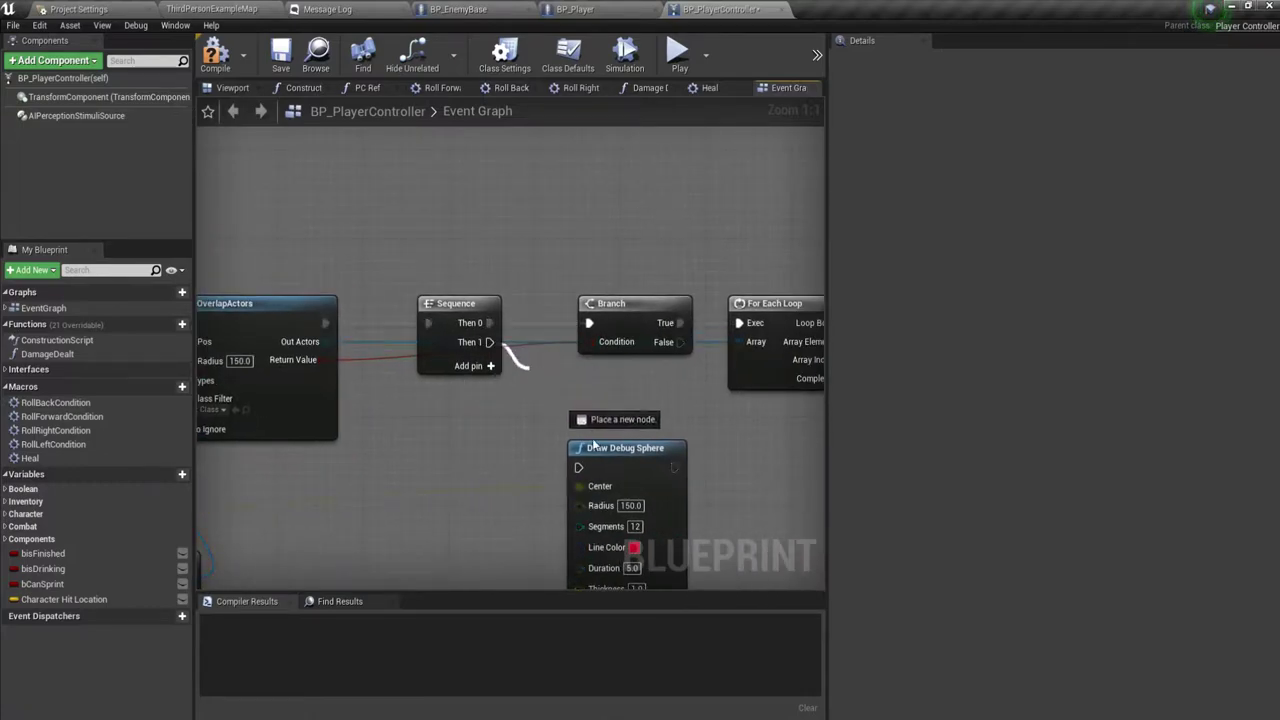
click(679, 55)
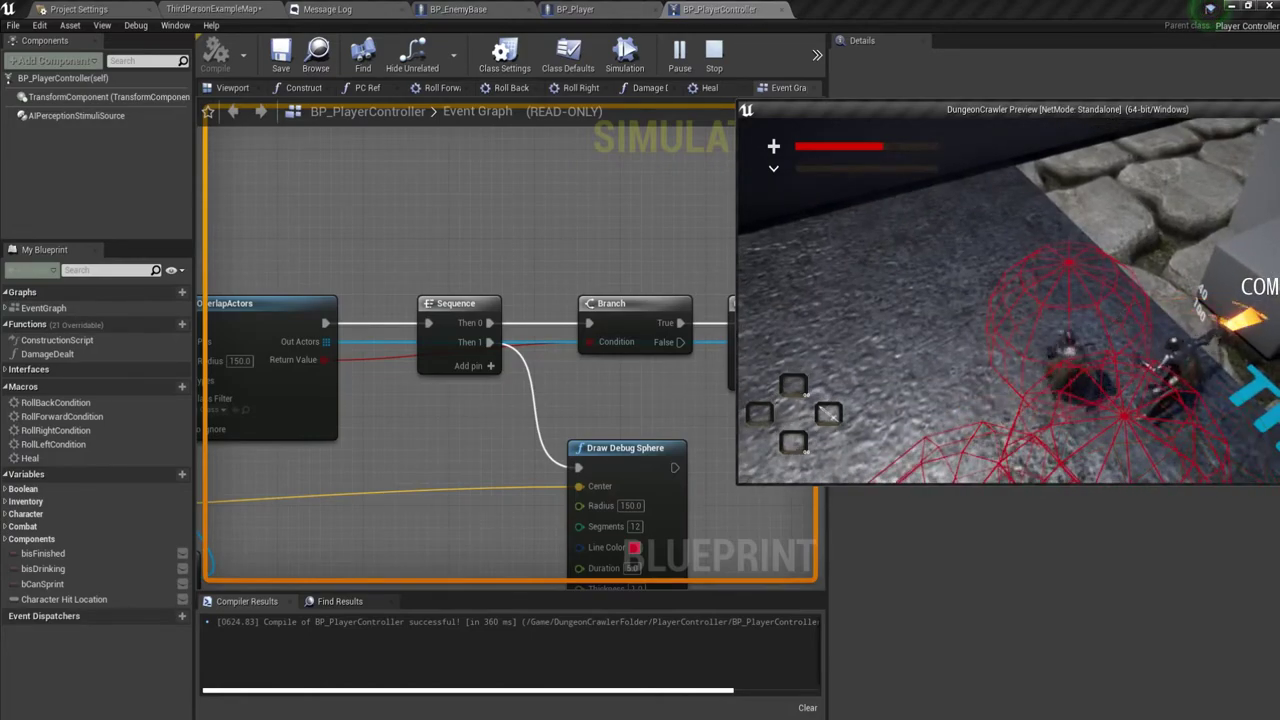
Stop the playtest and frame the Sequence, Branch and Draw Debug Sphere nodes in BP_PlayerController.
key(Escape)
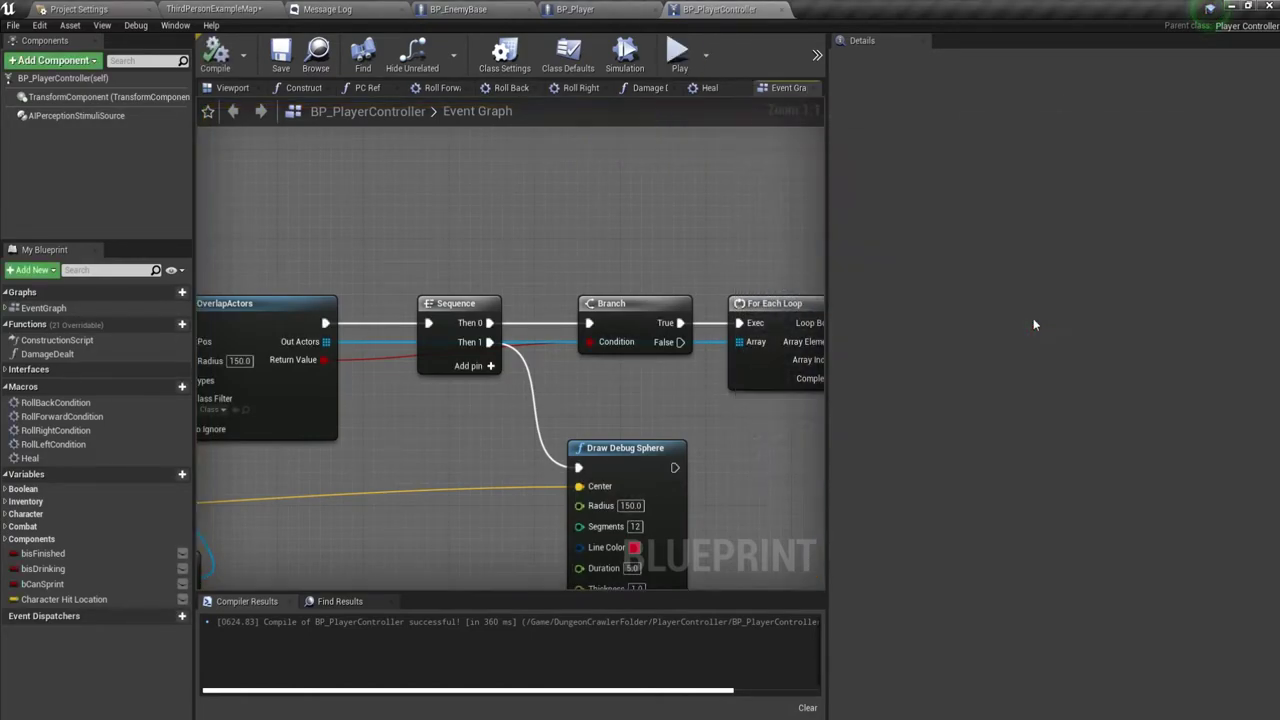
mouse_move(651, 402)
right_down()
mouse_move(615, 339)
mouse_move(646, 369)
right_up()
scroll(700, 392, down, 1)
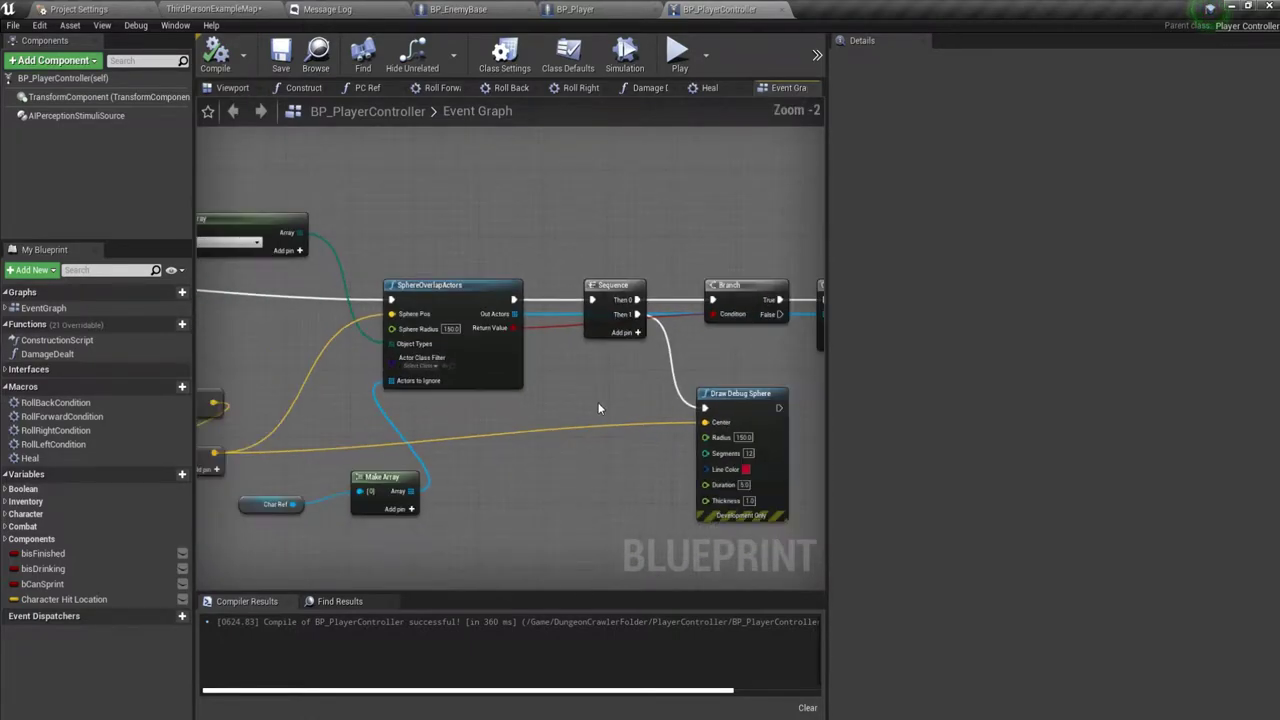
scroll(756, 414, down, 1)
scroll(642, 394, down, 1)
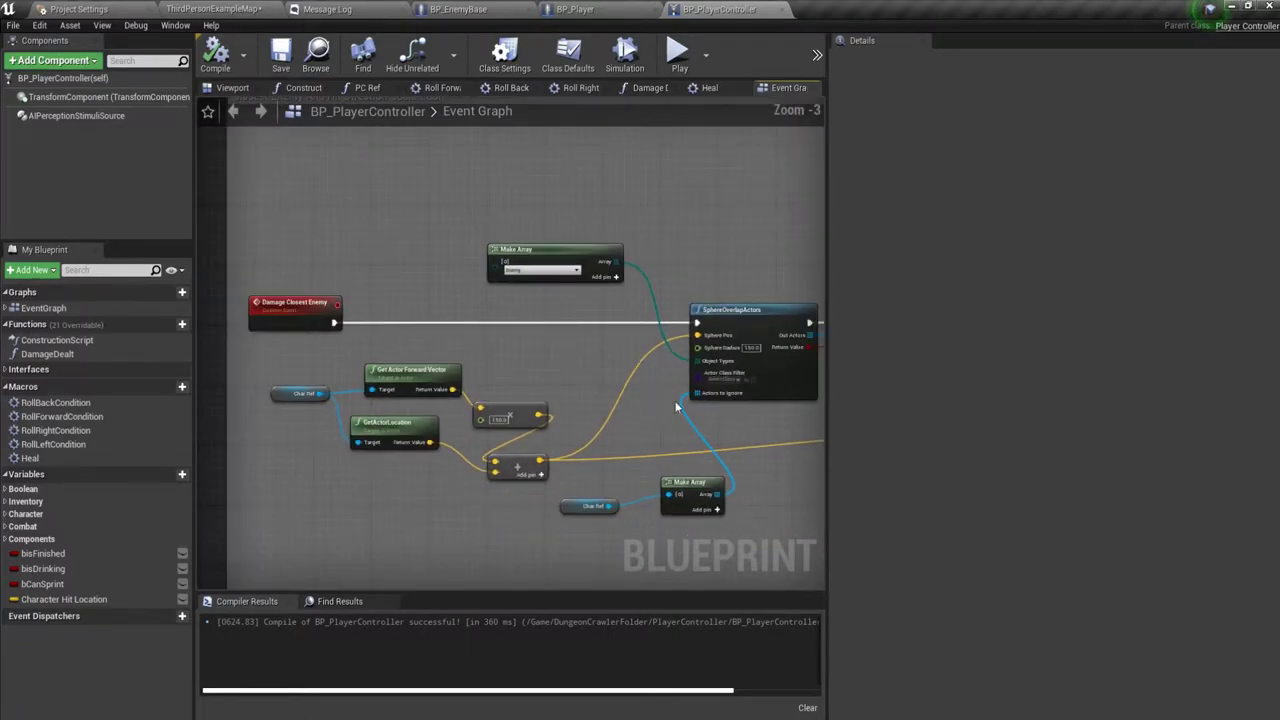
right_drag(674, 400, 400, 427)
scroll(495, 443, down, 2)
scroll(495, 448, up, 3)
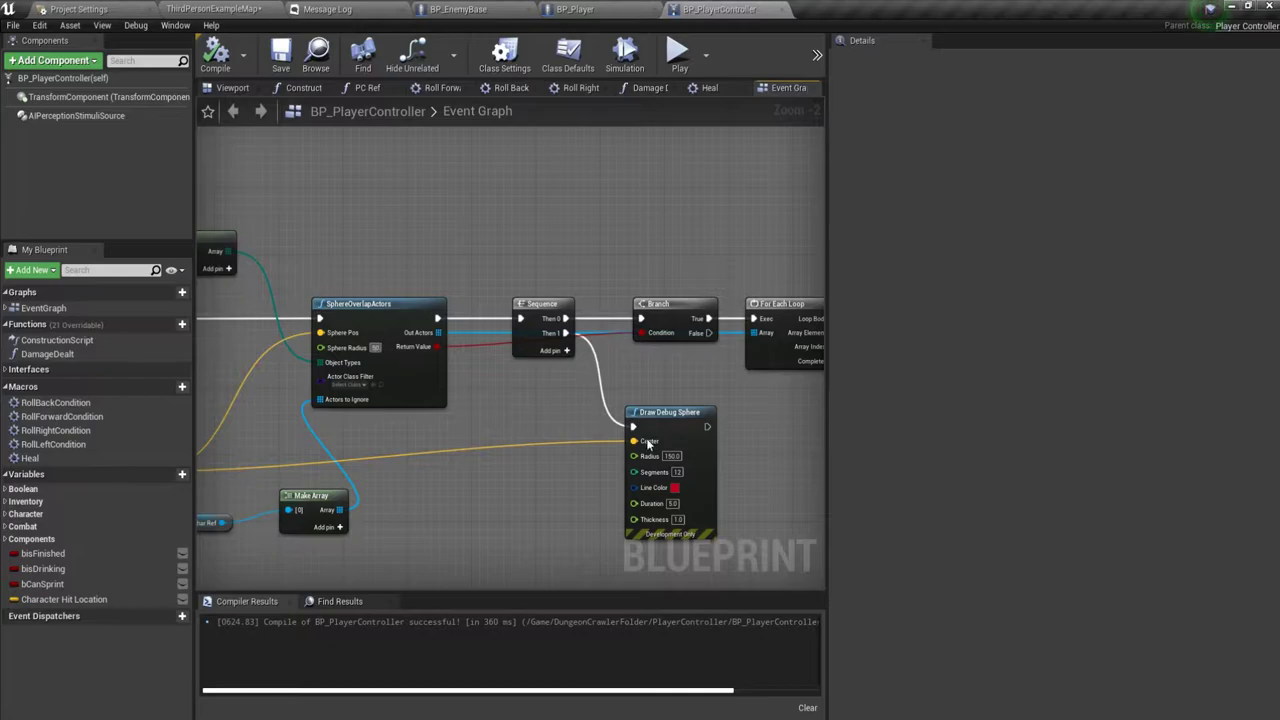
Recompile BP_PlayerController with the 50 radius and bring the Damage Closest Enemy event into view.
click(211, 57)
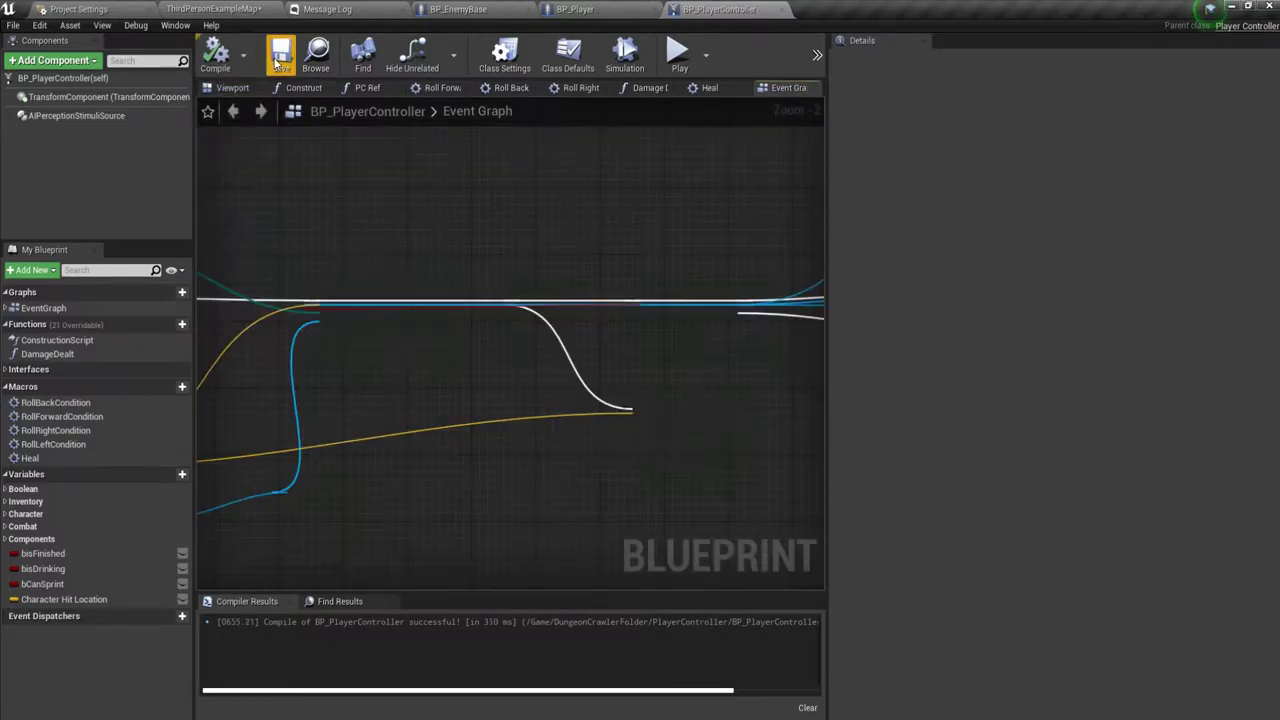
right_drag(369, 433, 597, 447)
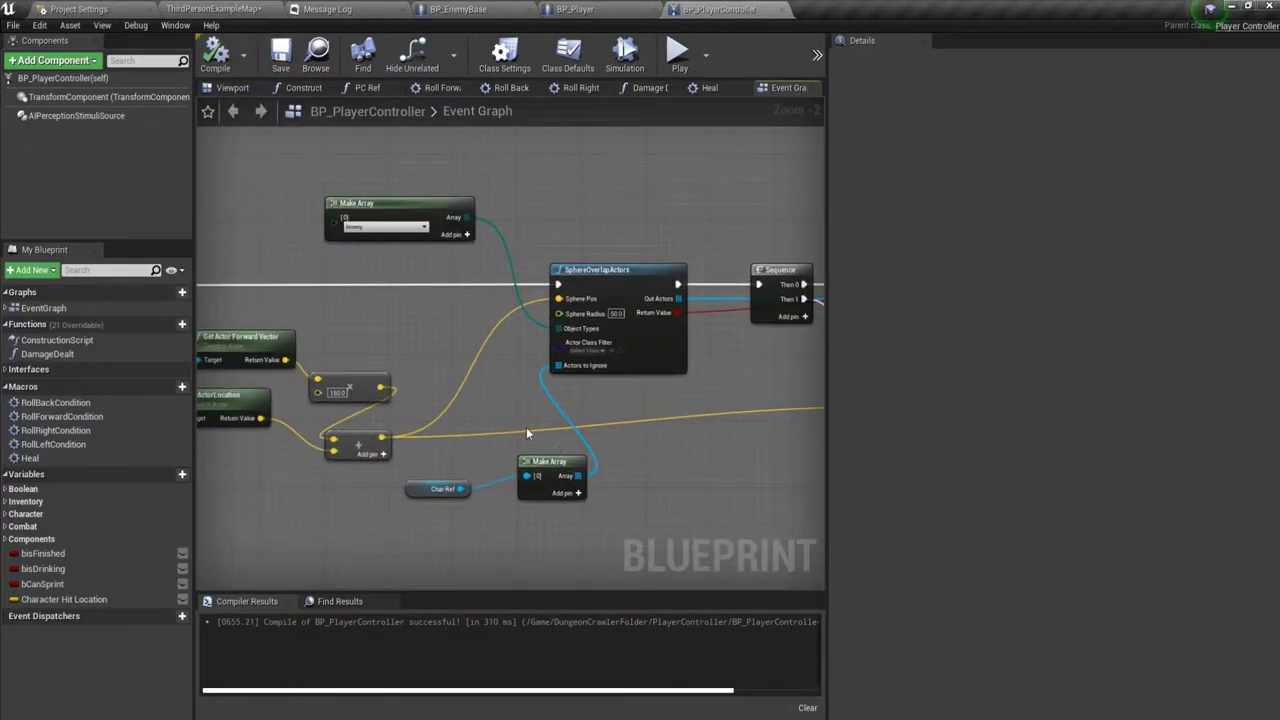
right_drag(526, 427, 630, 431)
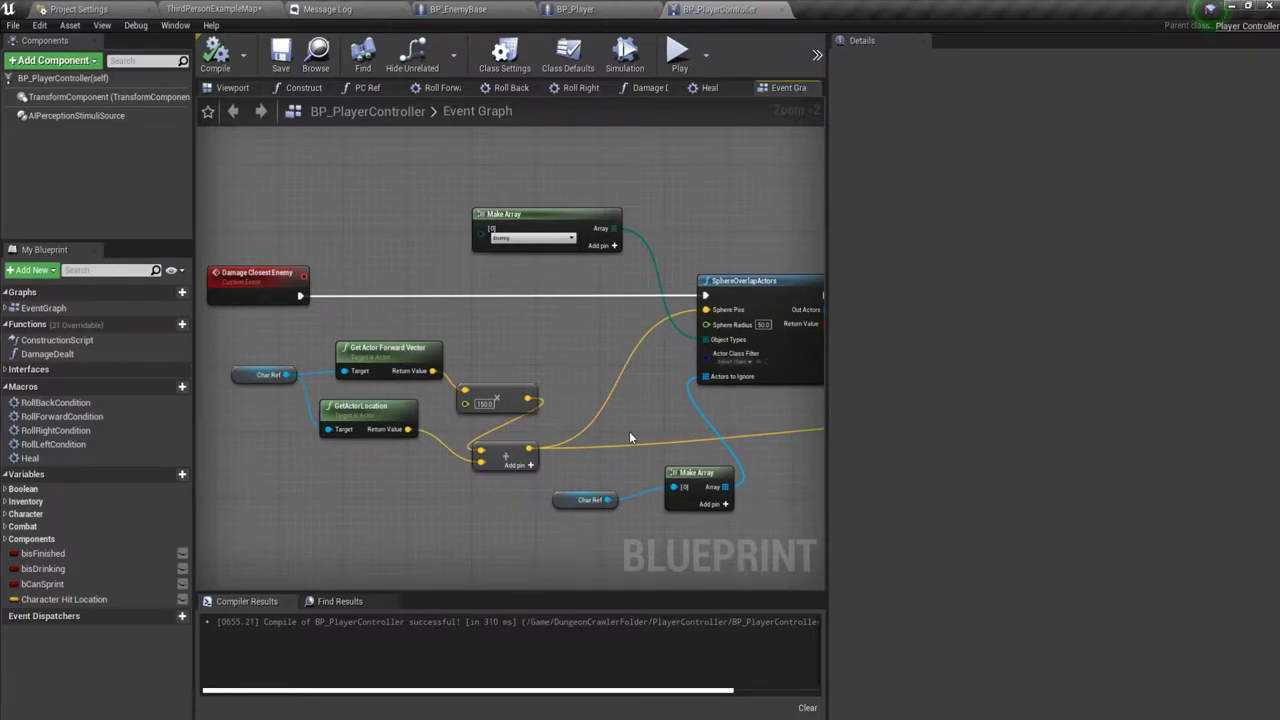
right_drag(629, 431, 662, 435)
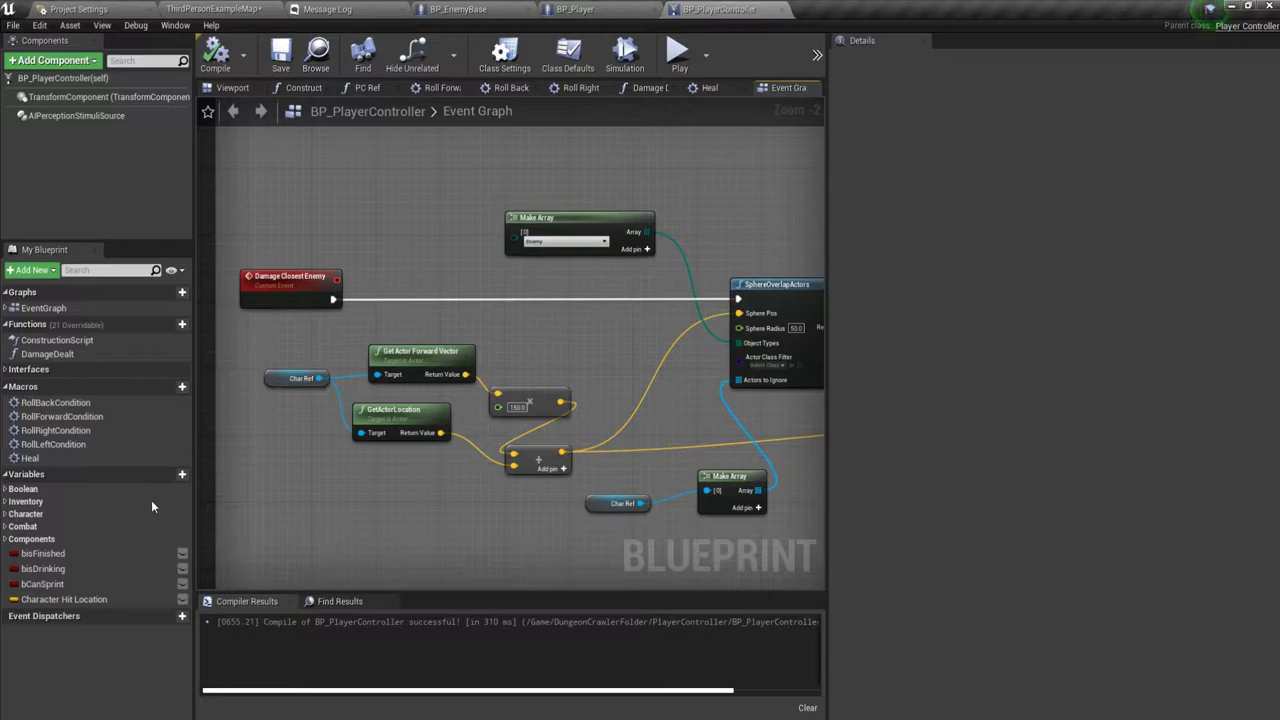
Add a Weapon getter from the Inventory variables beside the hit-direction calculation.
click(7, 502)
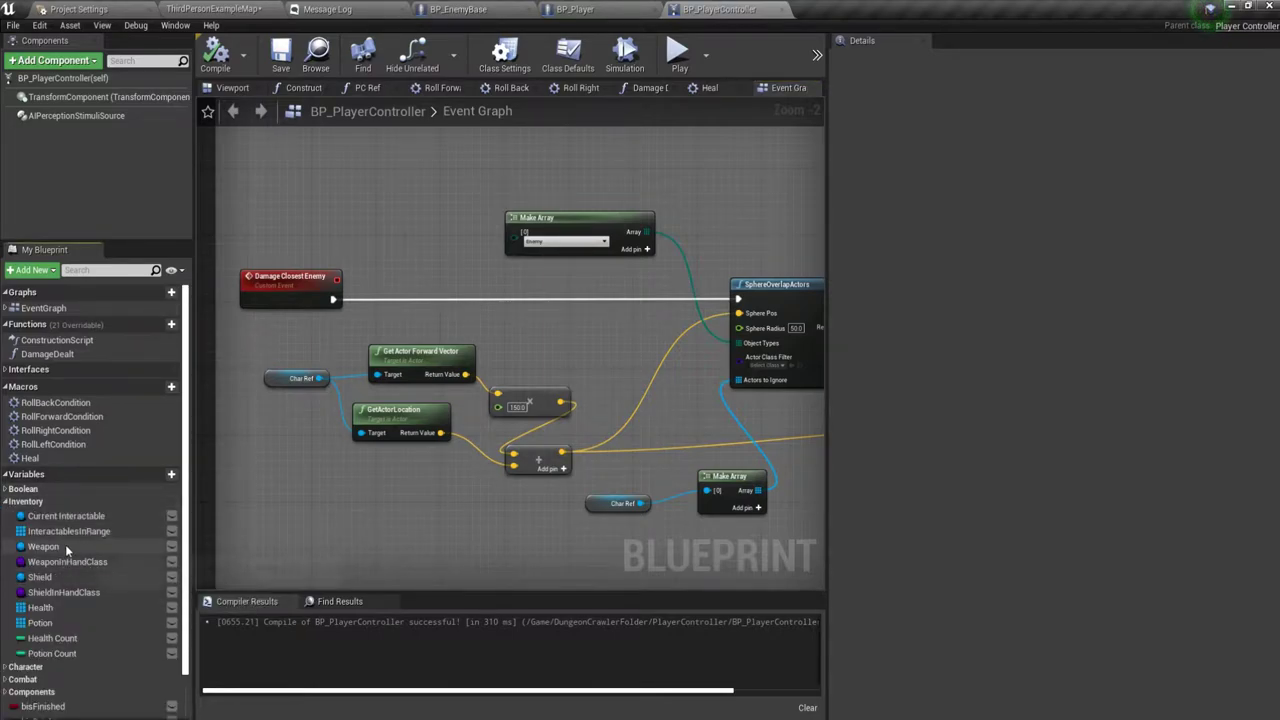
drag(43, 546, 351, 487)
scroll(351, 486, up, 2)
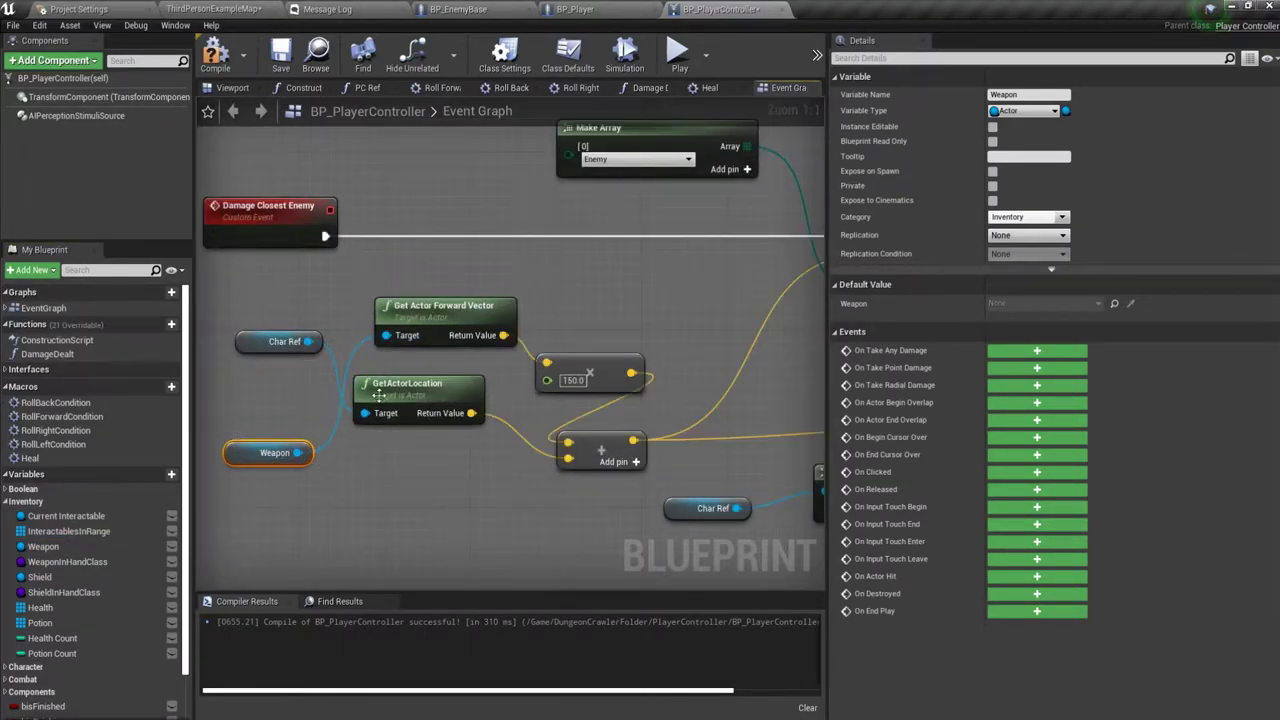
scroll(296, 457, down, 1)
scroll(309, 509, down, 1)
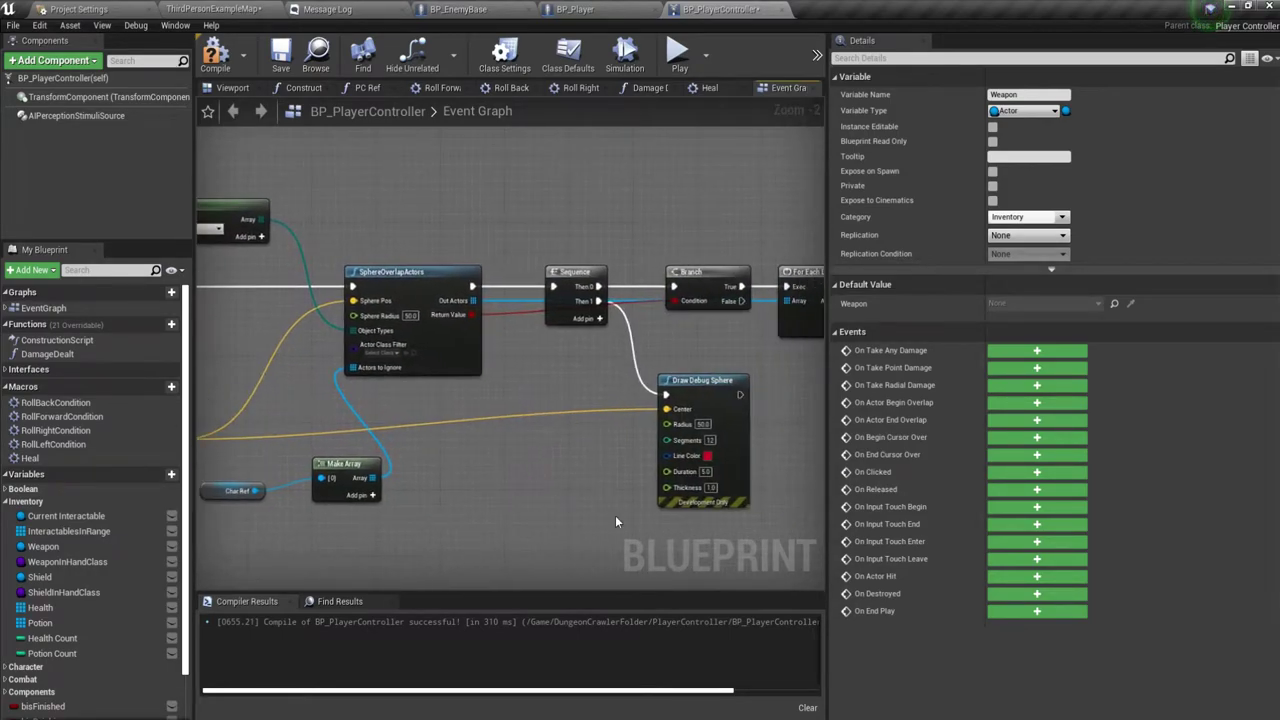
right_drag(615, 515, 435, 517)
scroll(435, 517, down, 3)
right_drag(507, 533, 630, 540)
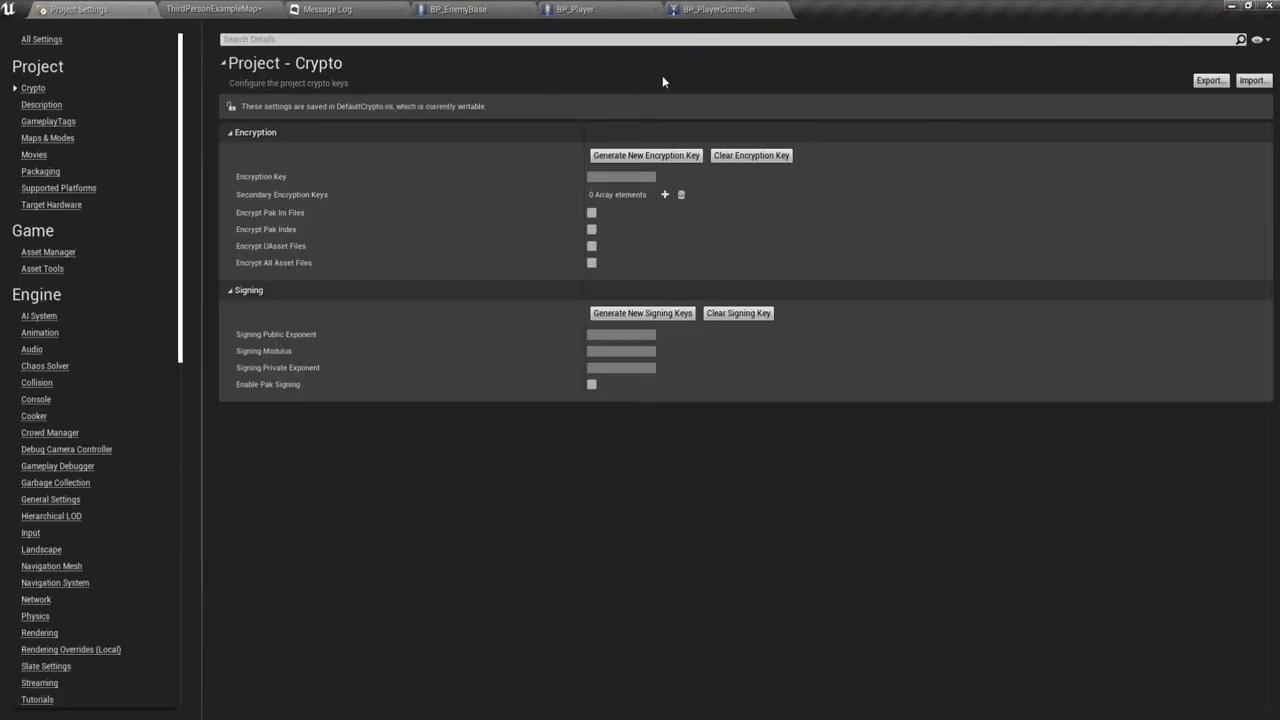
click(210, 7)
Playtest the level, fighting enemies among the green pickups with the smaller debug spheres, then stop.
click(765, 55)
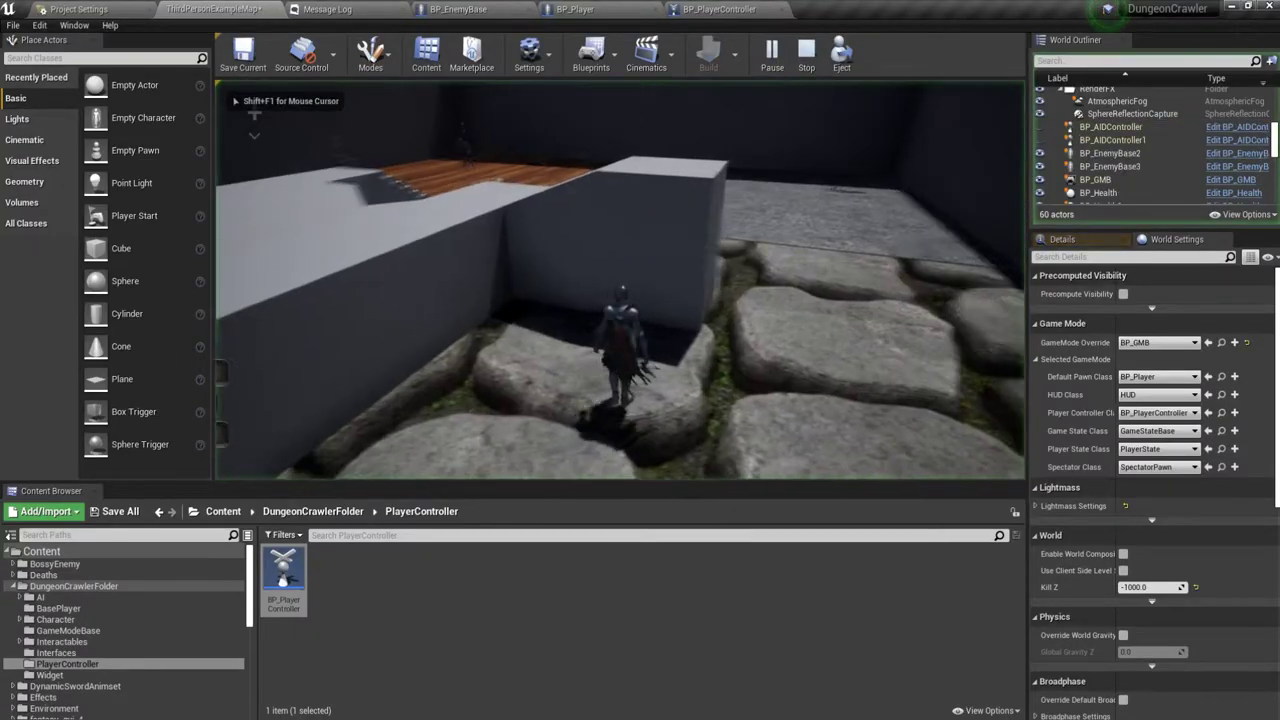
key(w)
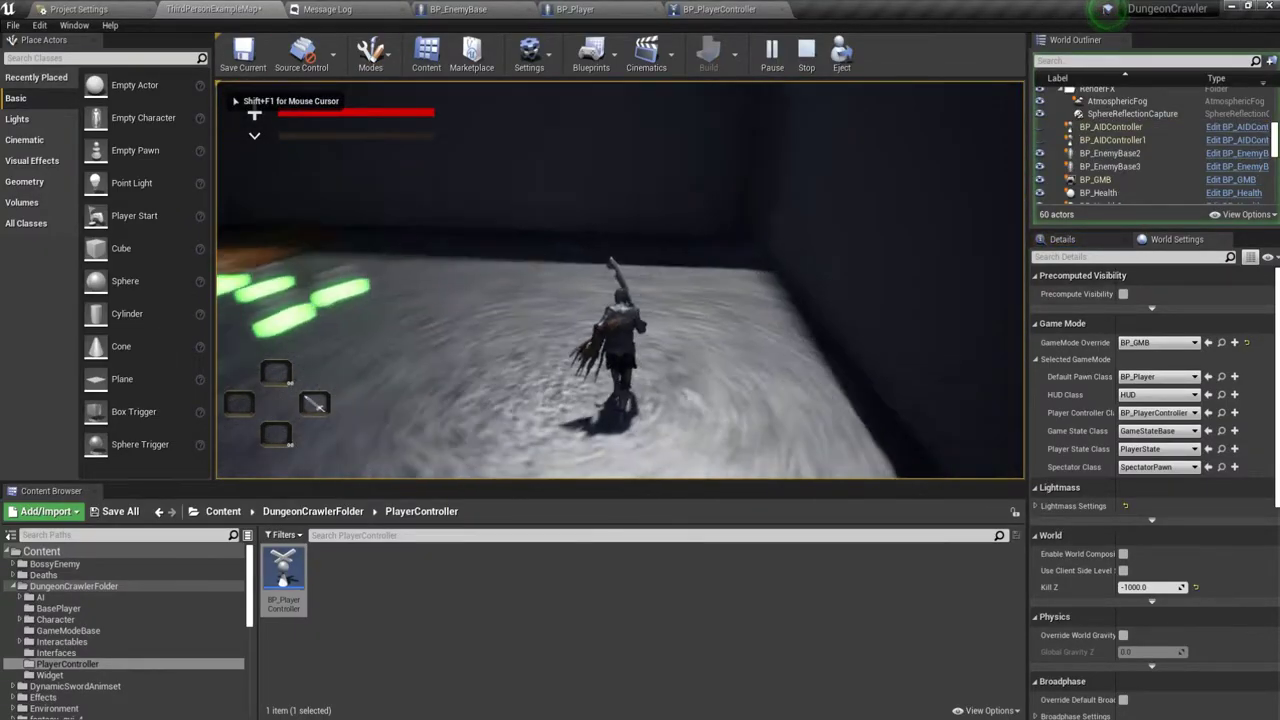
key(w)
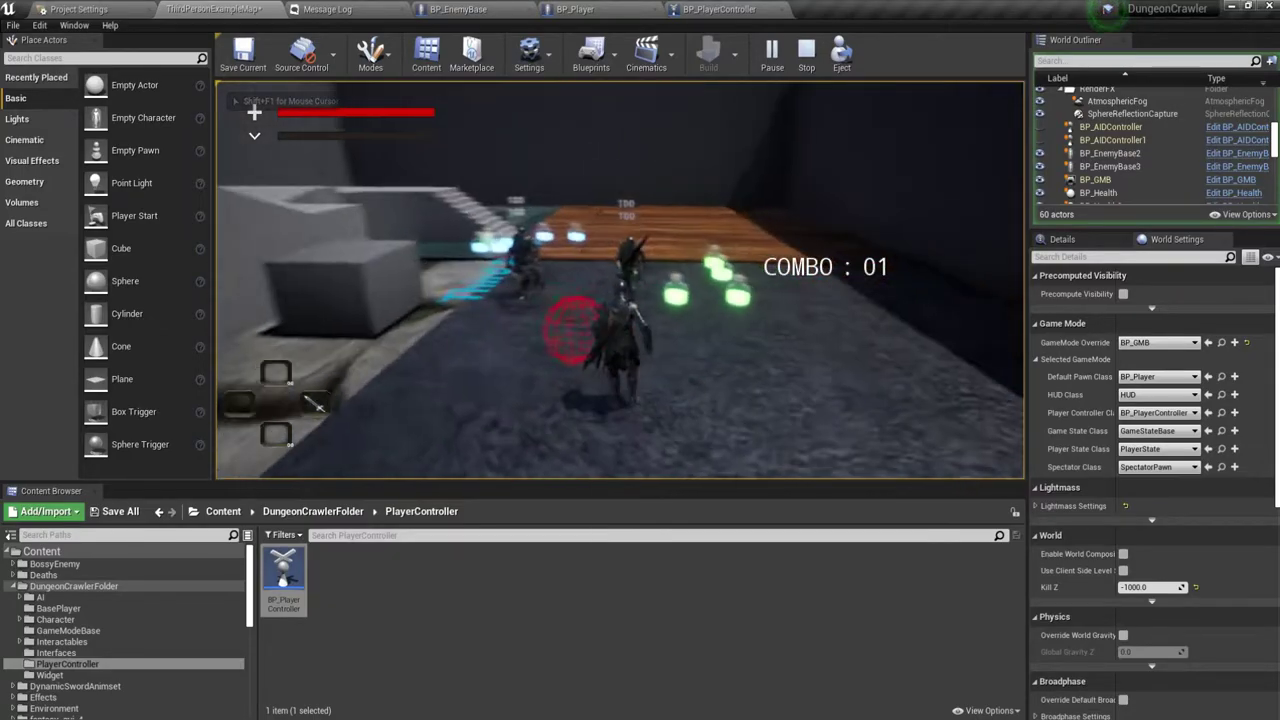
key(w)
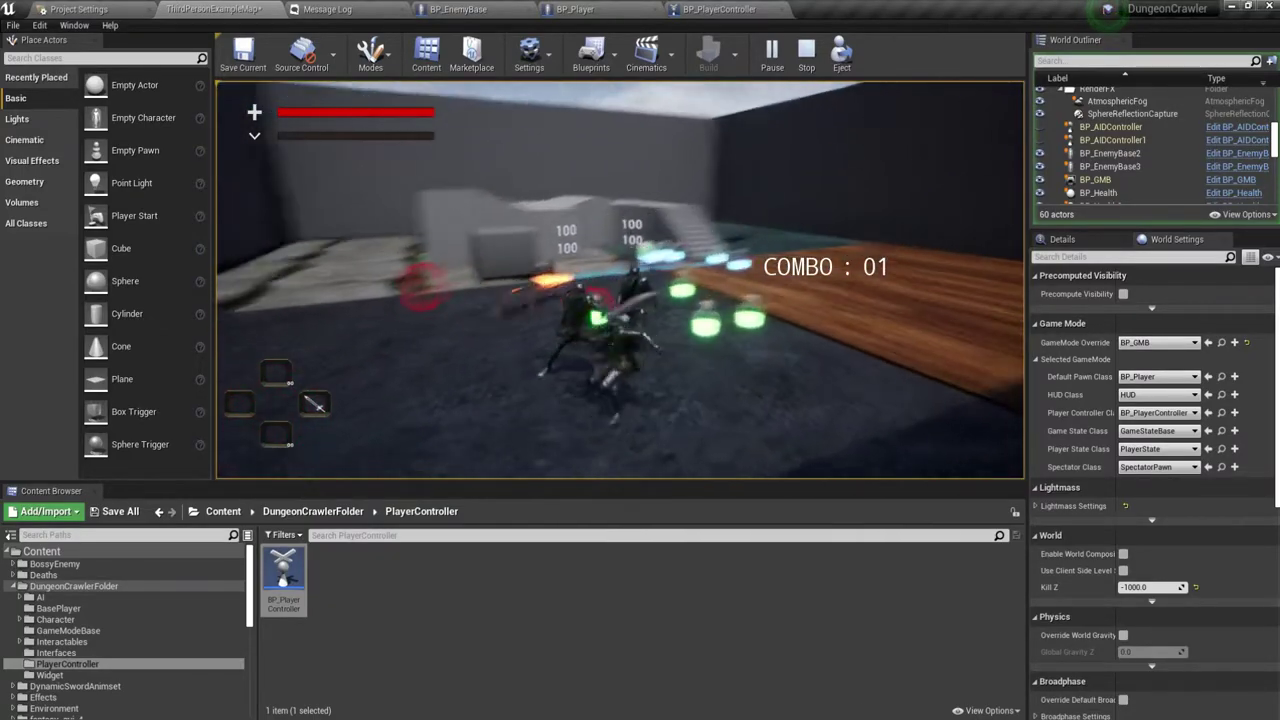
key(w)
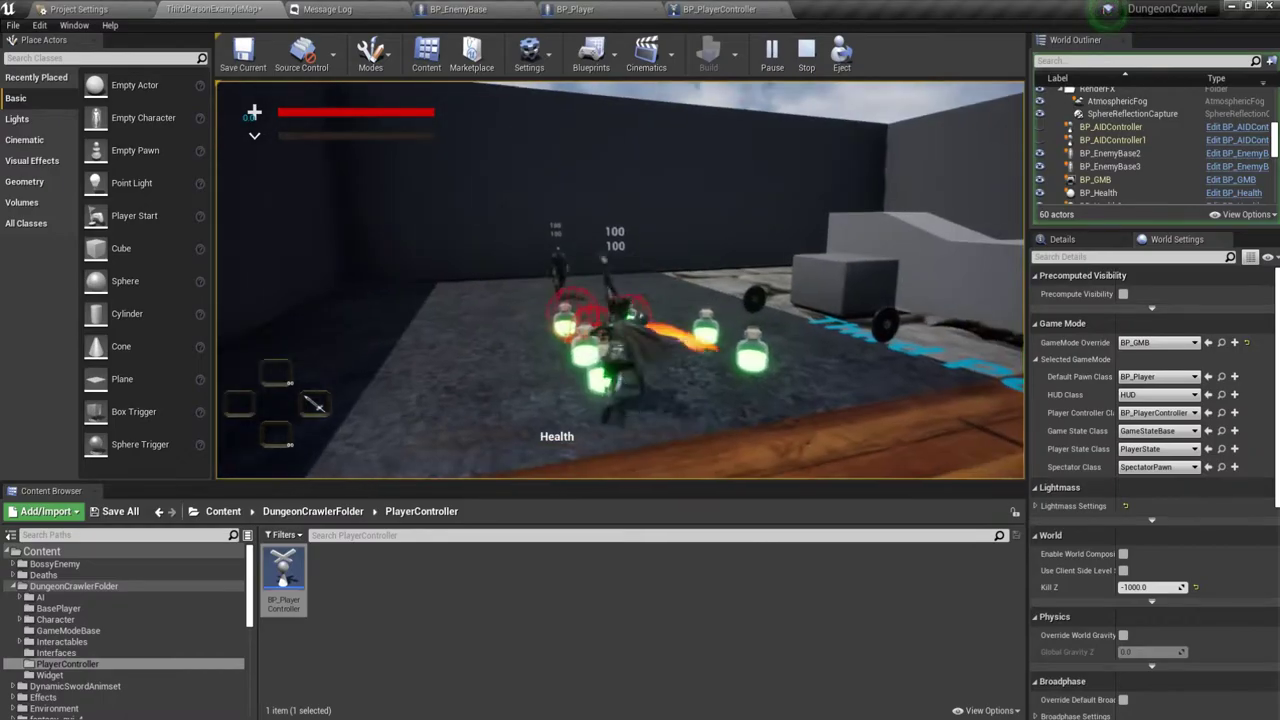
key(w)
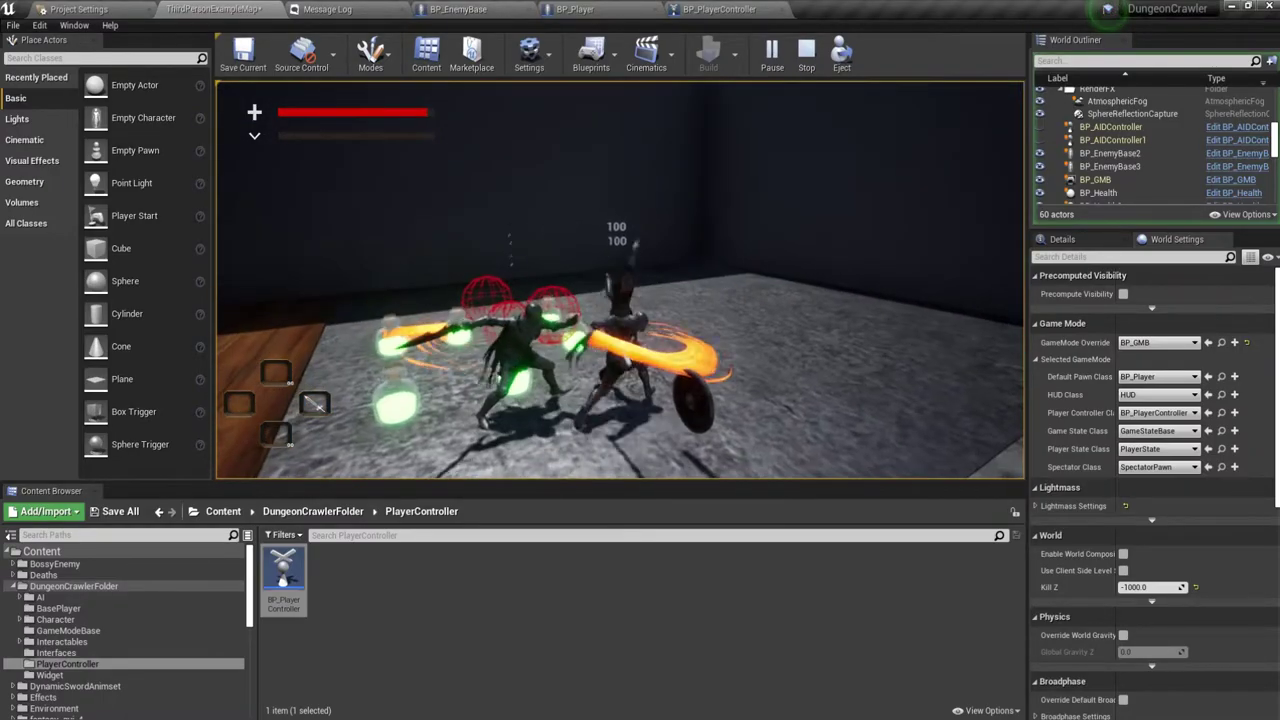
key(w)
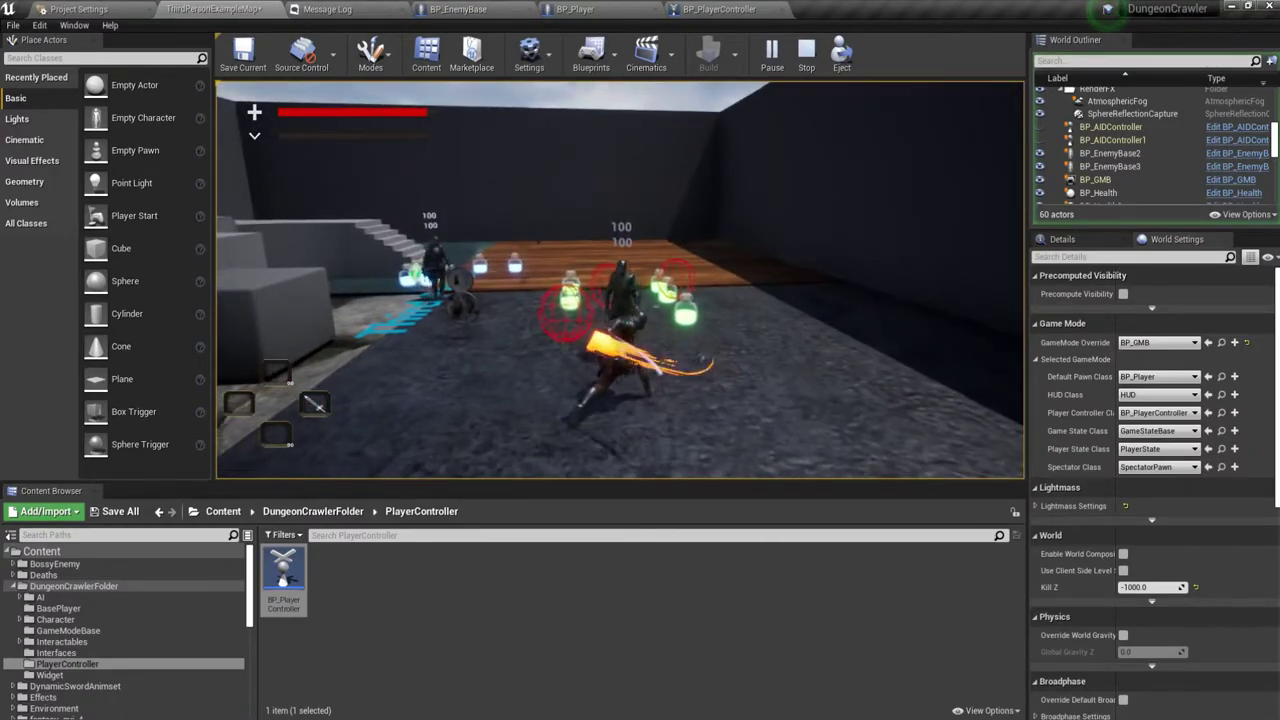
key(w)
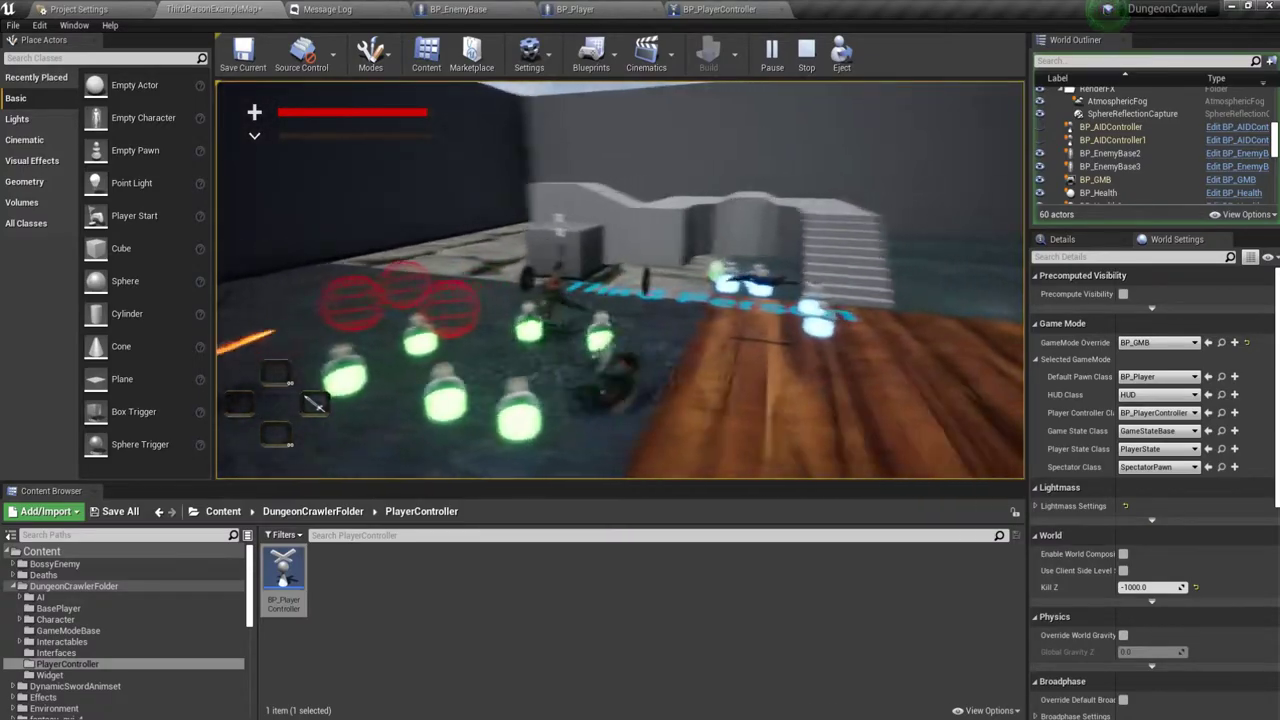
key(w)
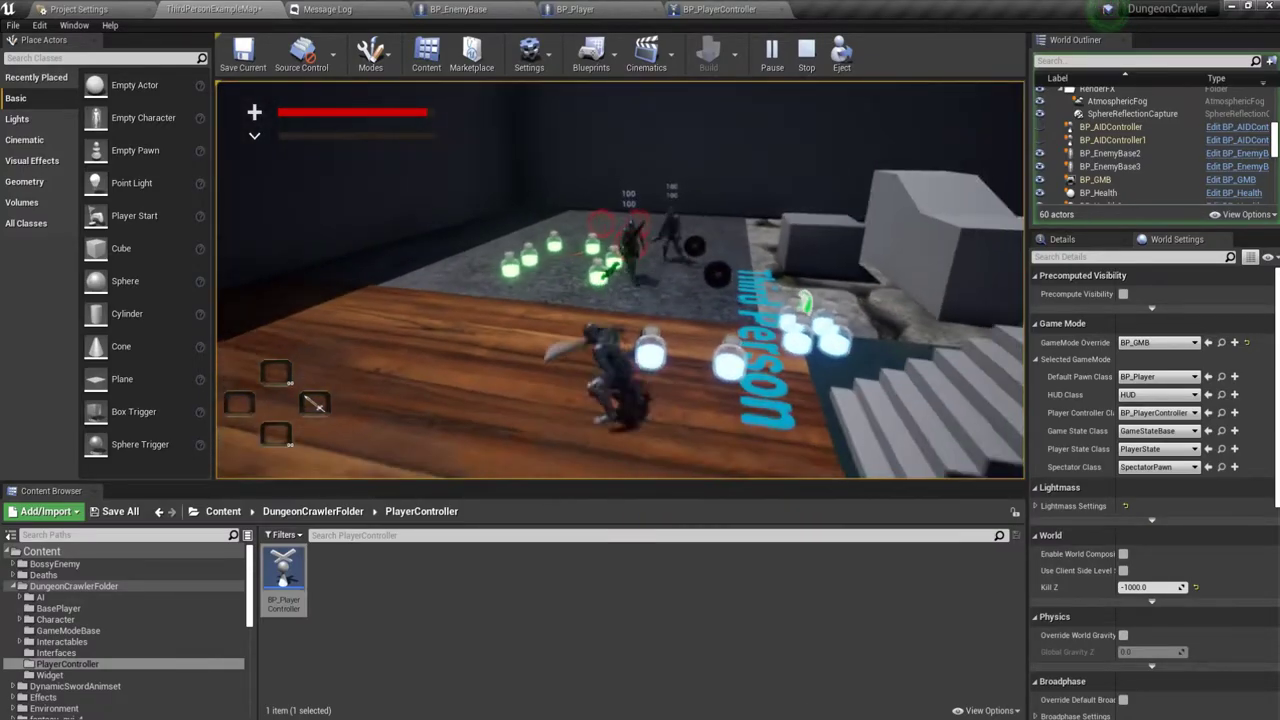
key(w)
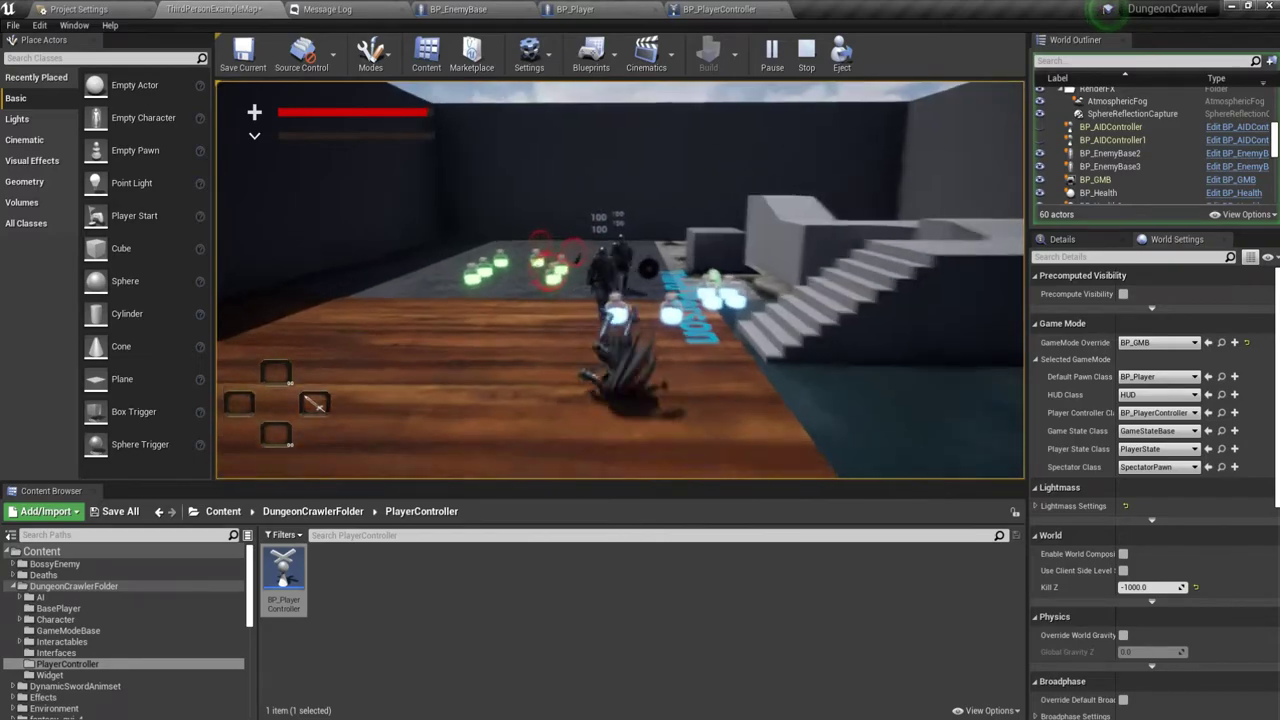
key(Escape)
Bring BP_PlayerController's SphereOverlapActors and debug nodes into view and save all modified assets.
click(392, 12)
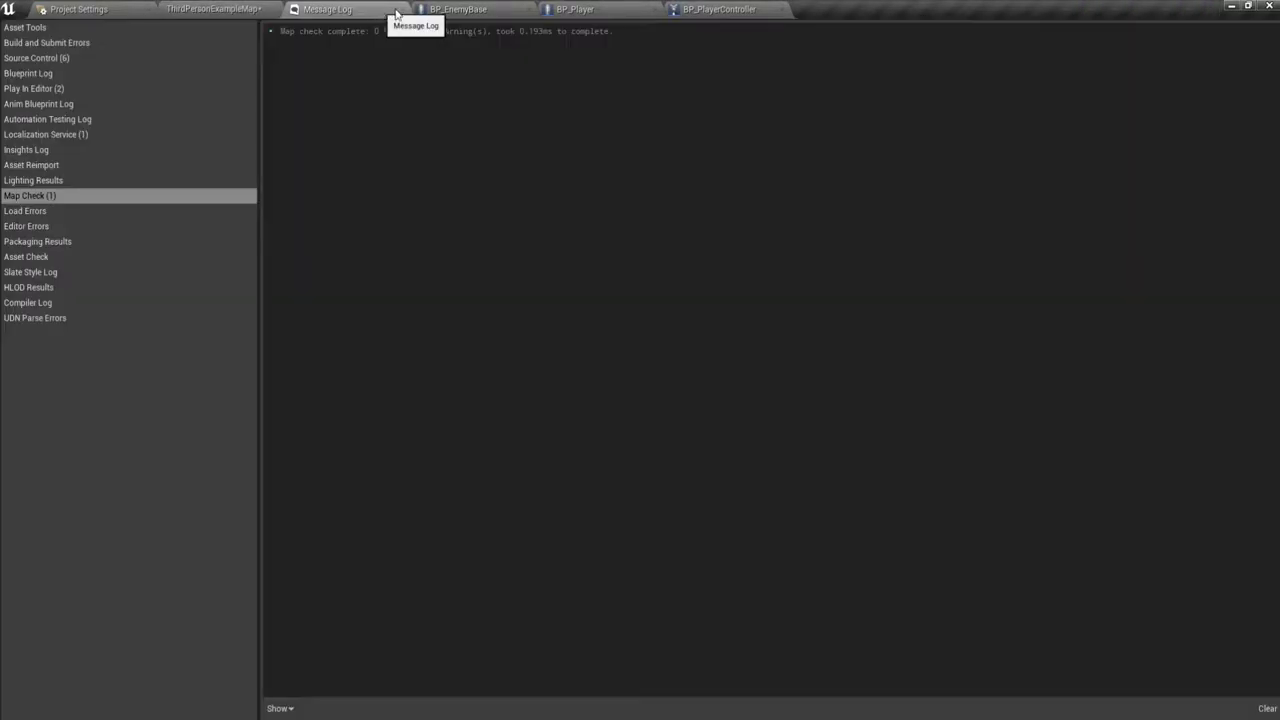
click(474, 9)
click(576, 10)
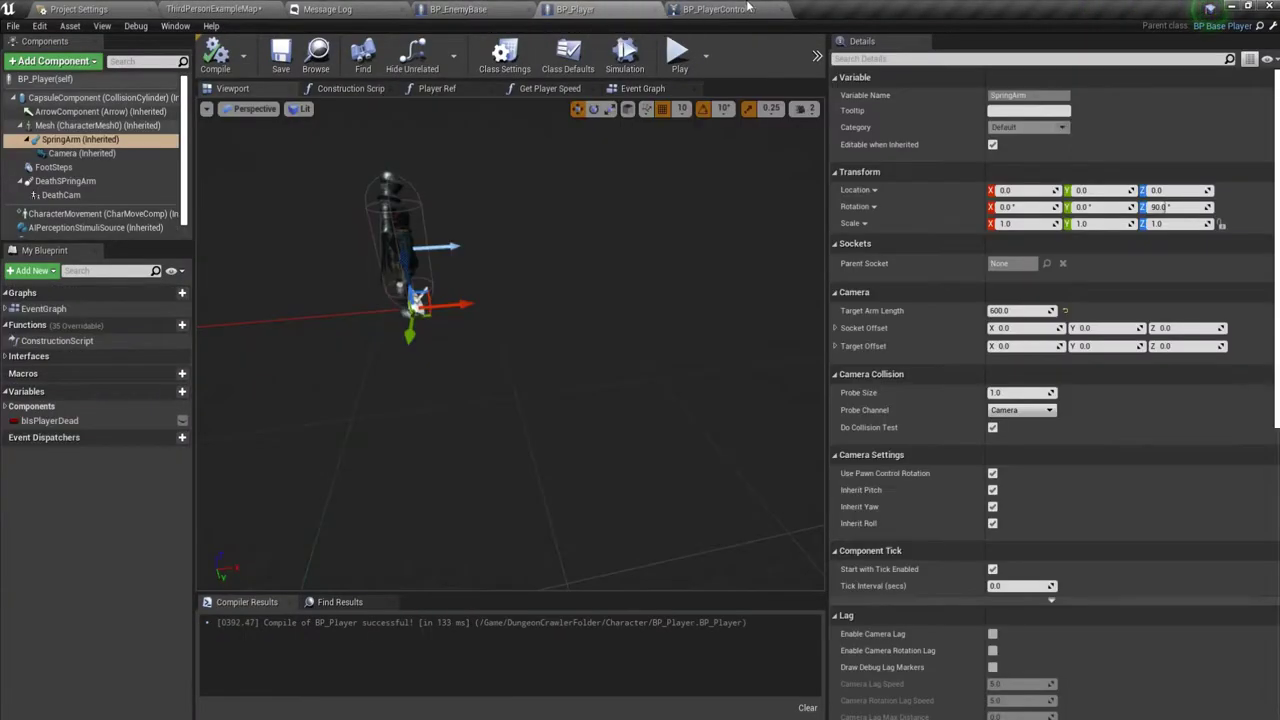
click(718, 9)
scroll(373, 509, up, 4)
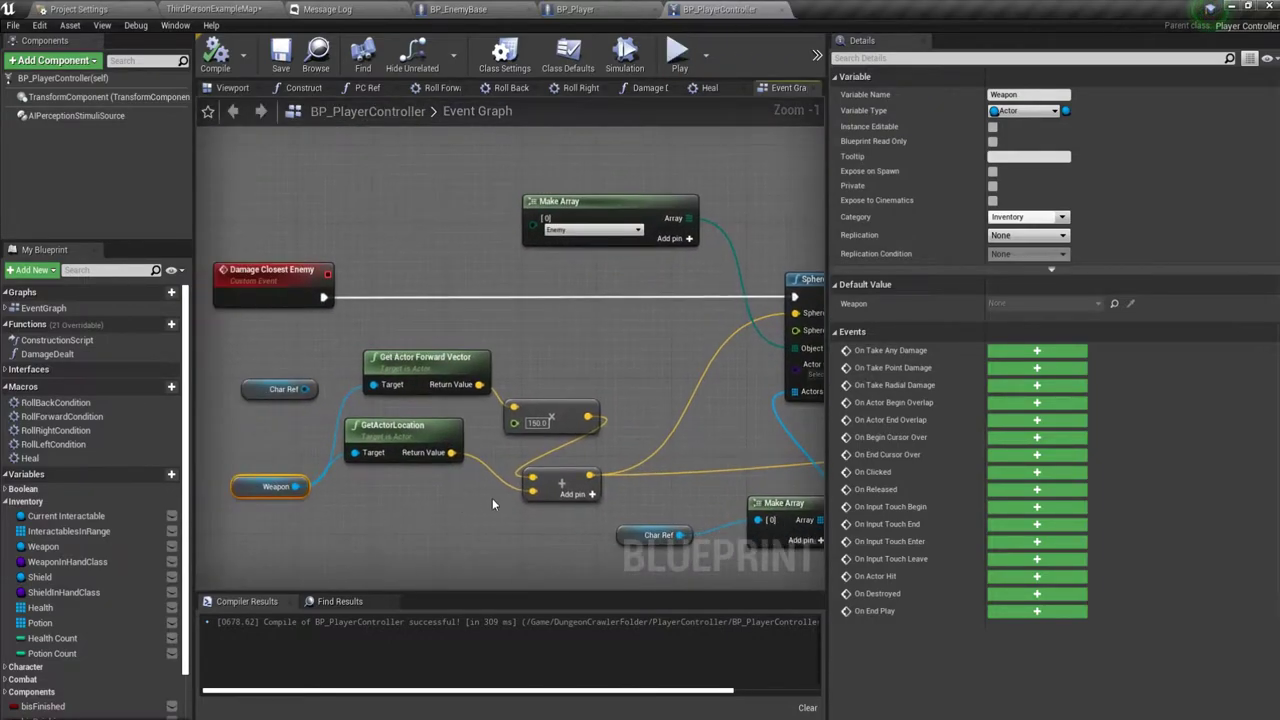
right_drag(631, 448, 463, 417)
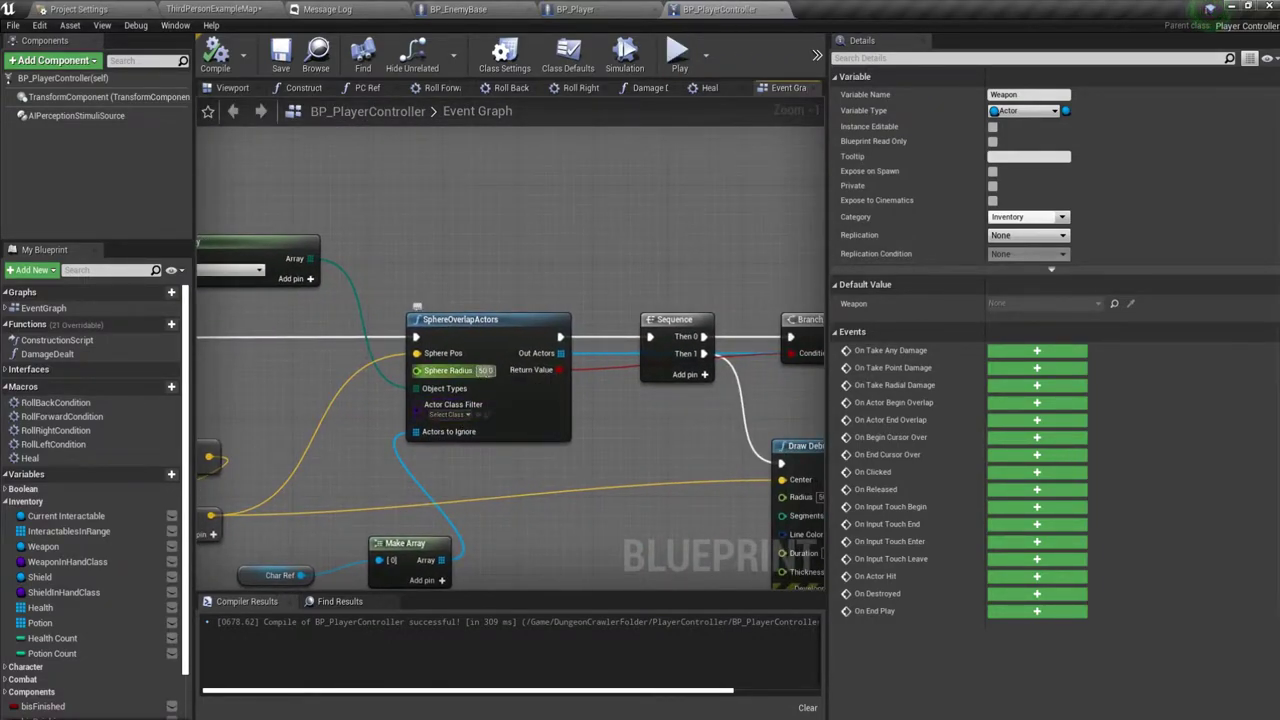
key(ctrl+s)
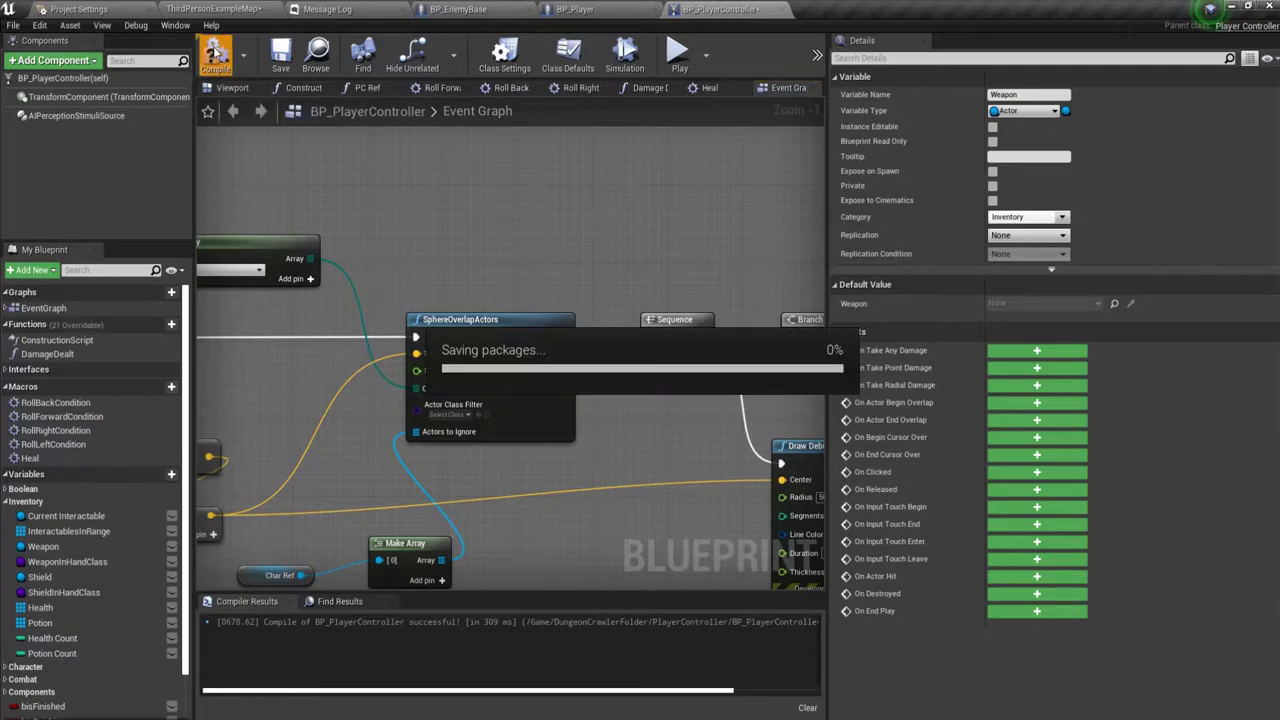
Start a play-in-editor session on the level map and attack enemies with the sword.
click(113, 6)
click(275, 8)
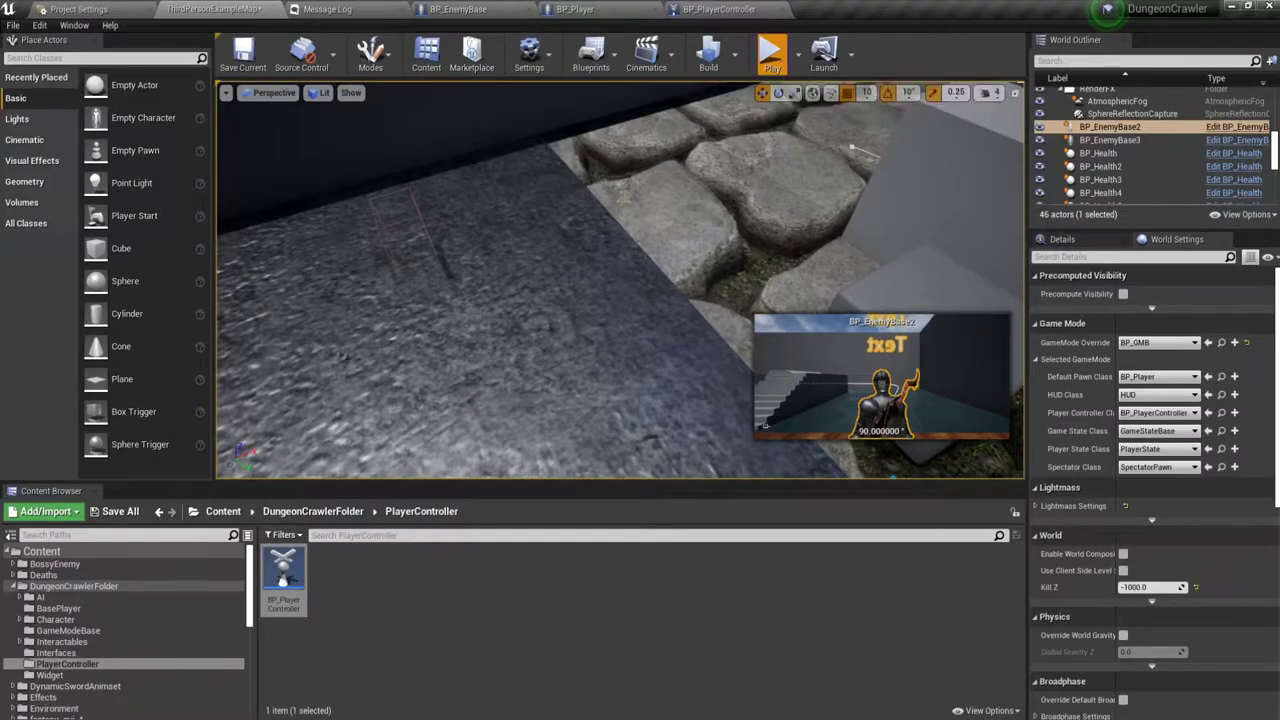
click(772, 55)
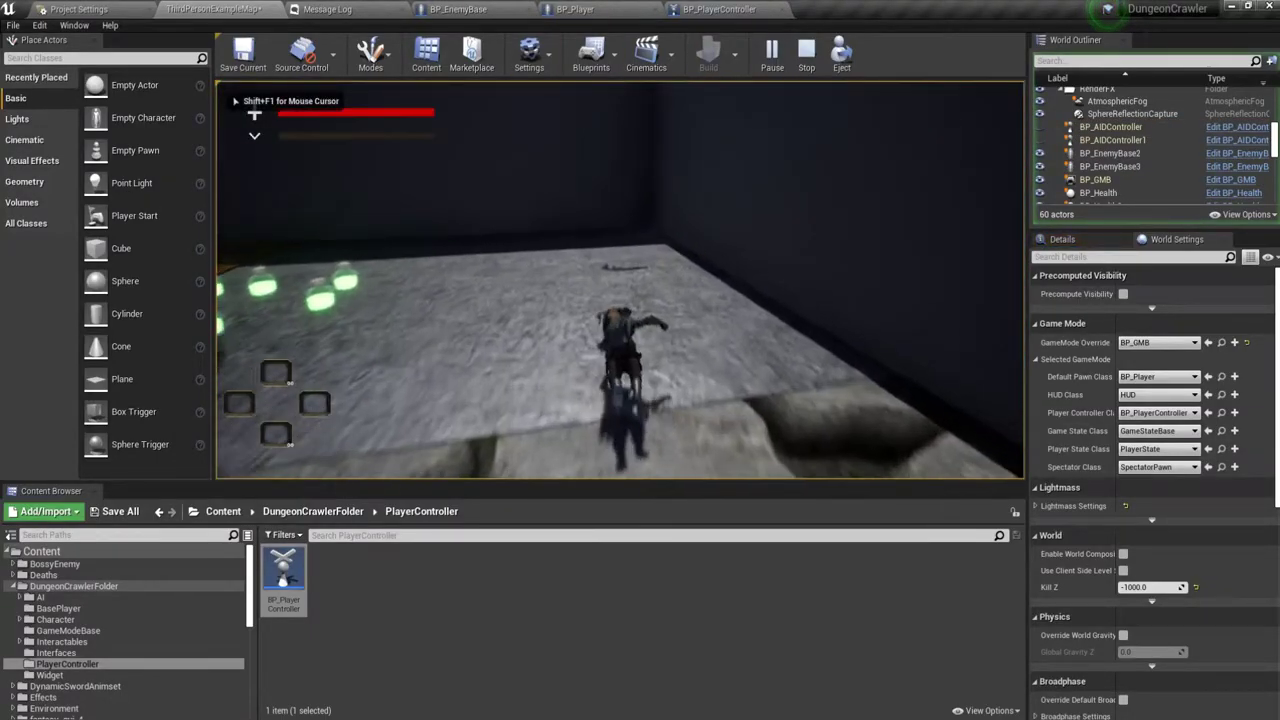
key(w)
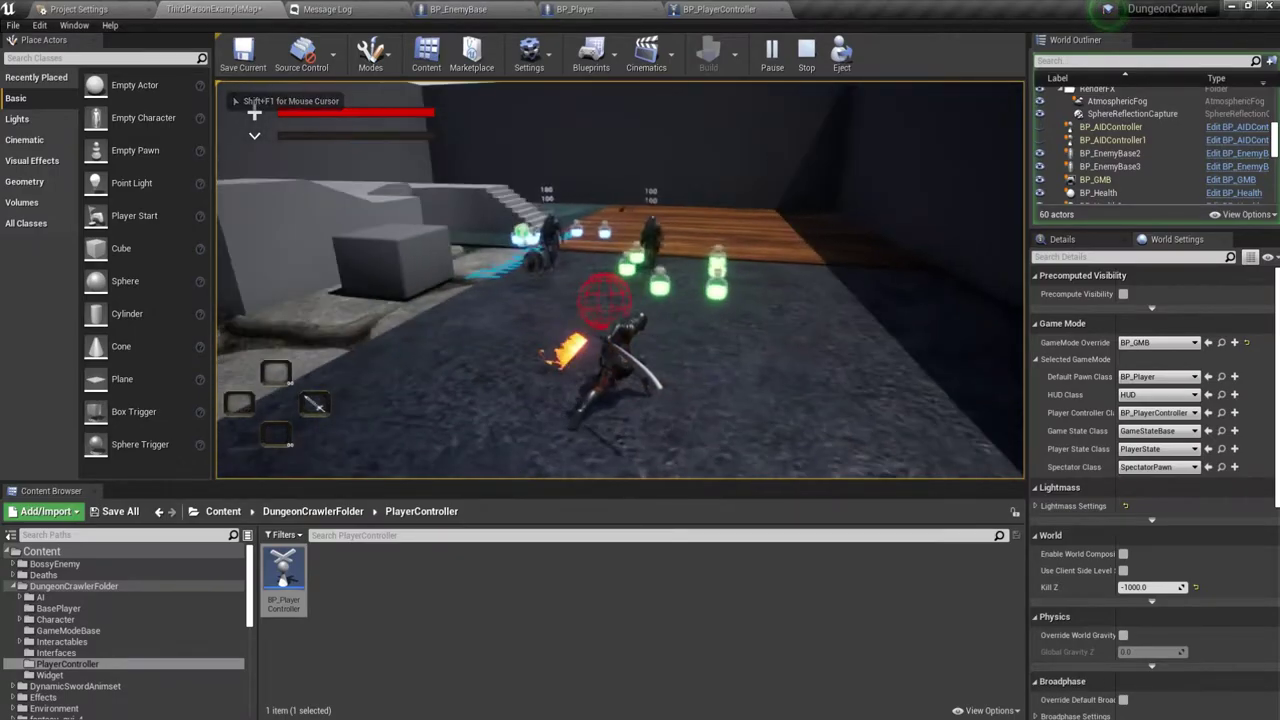
key(w)
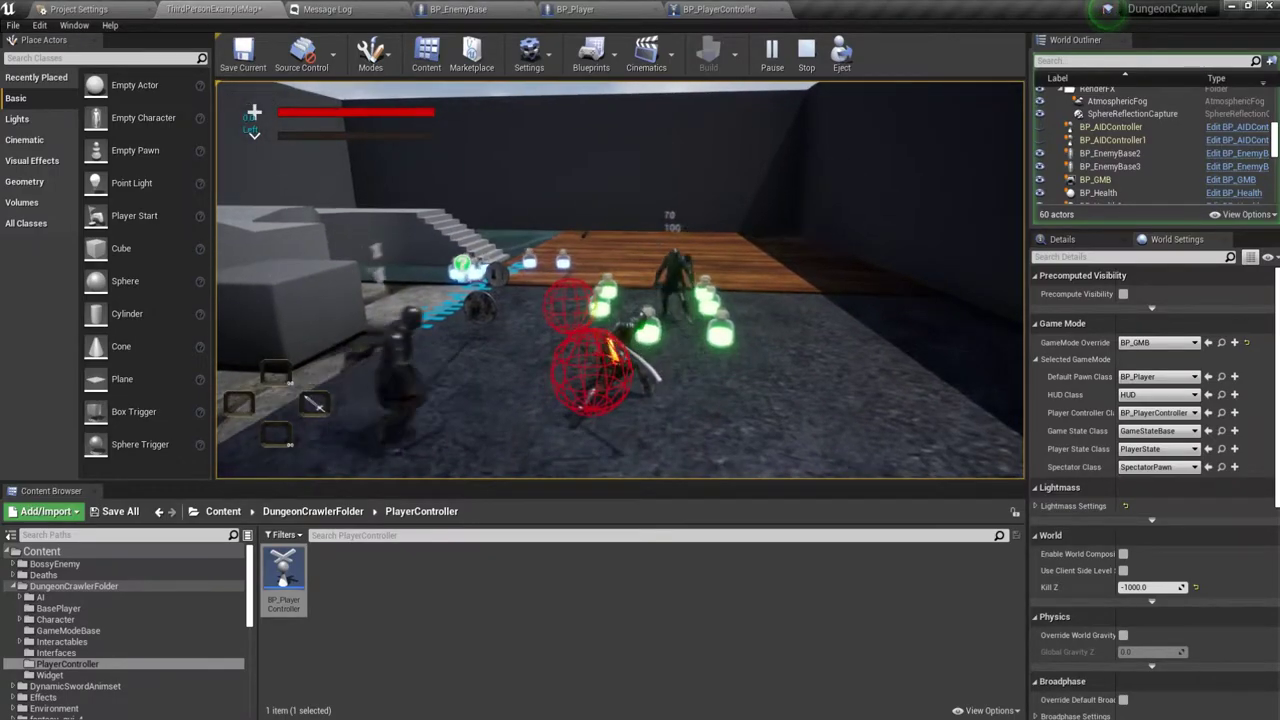
key(w)
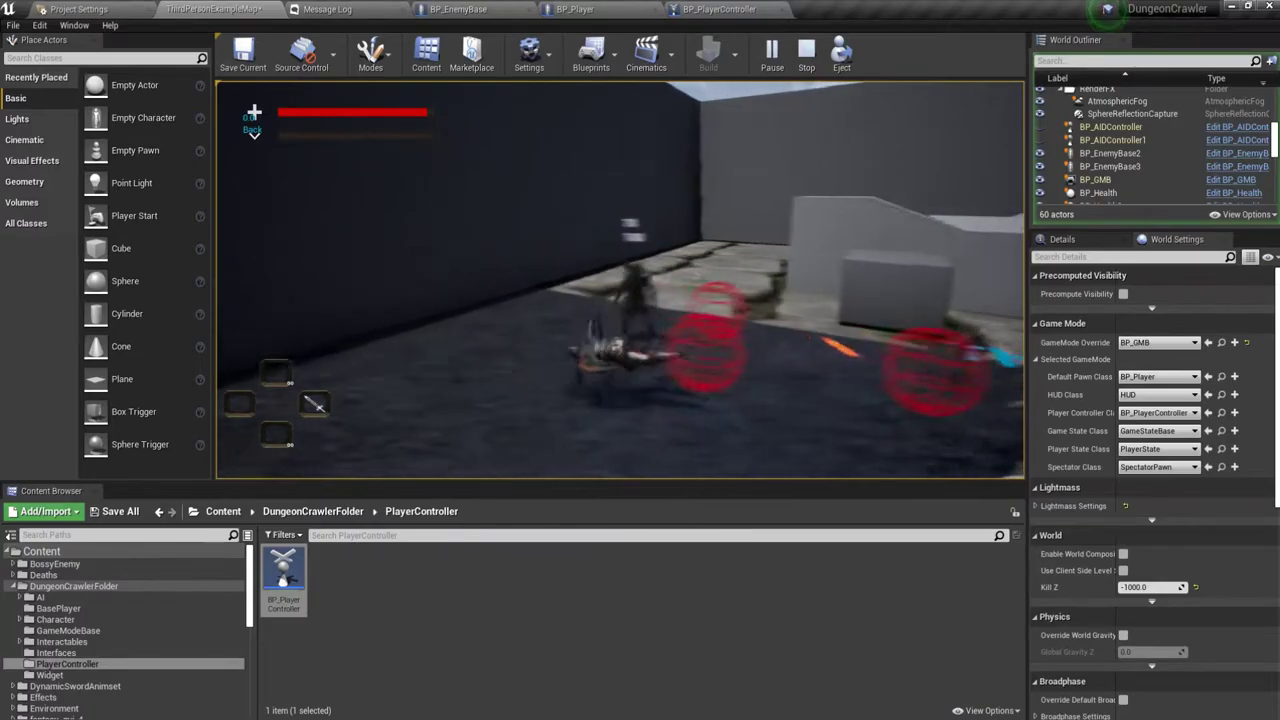
key(w)
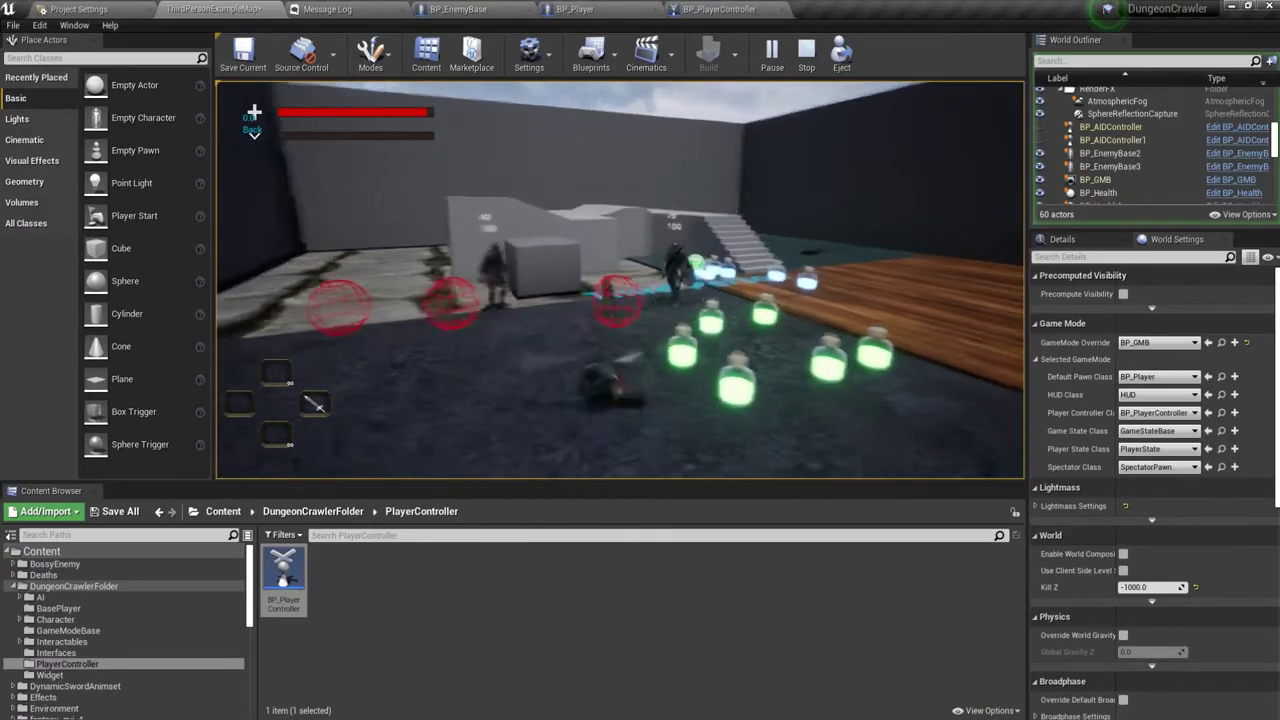
key(w)
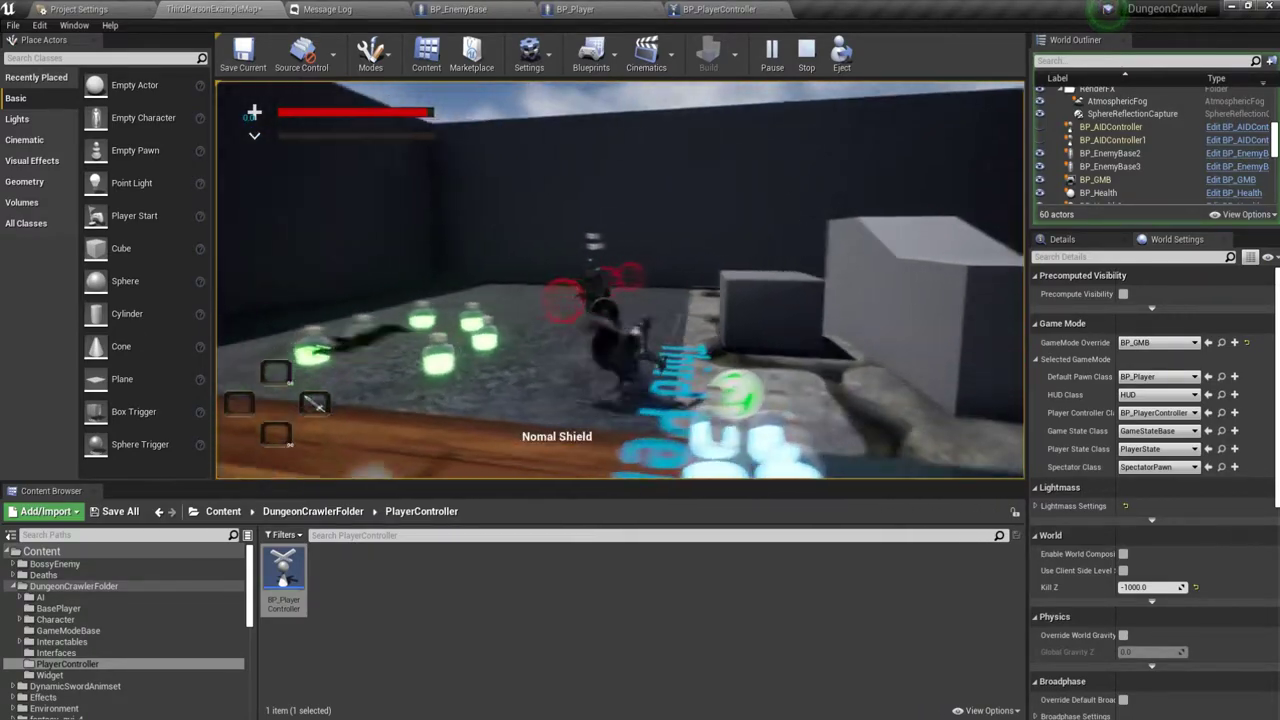
Keep fighting through the arena past the potions with sword slashes, then end the playtest.
key(w)
key(w)
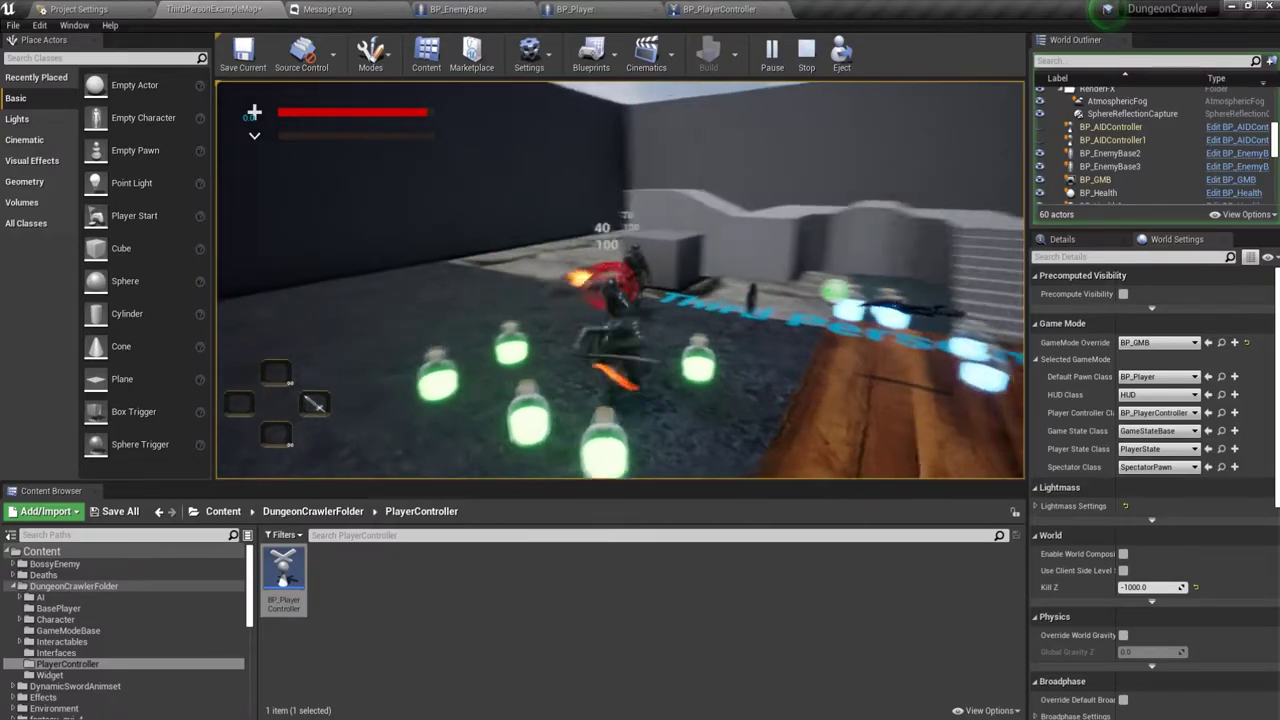
key(w)
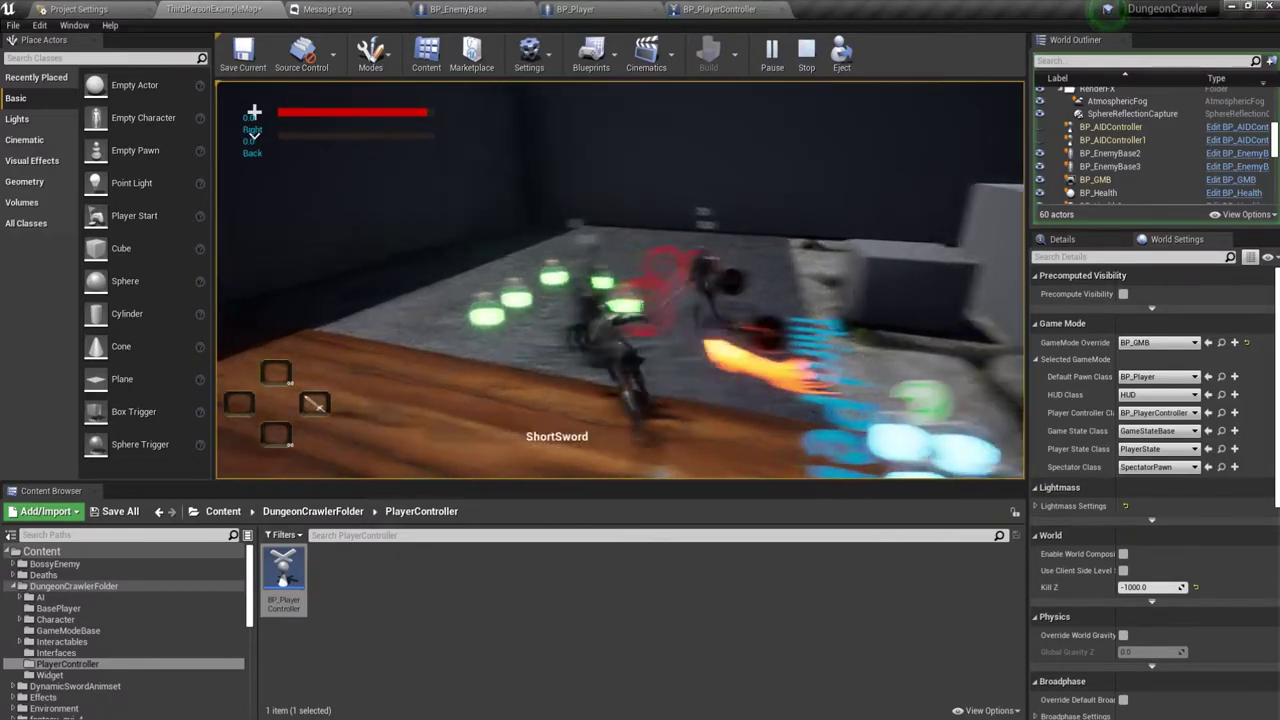
key(w)
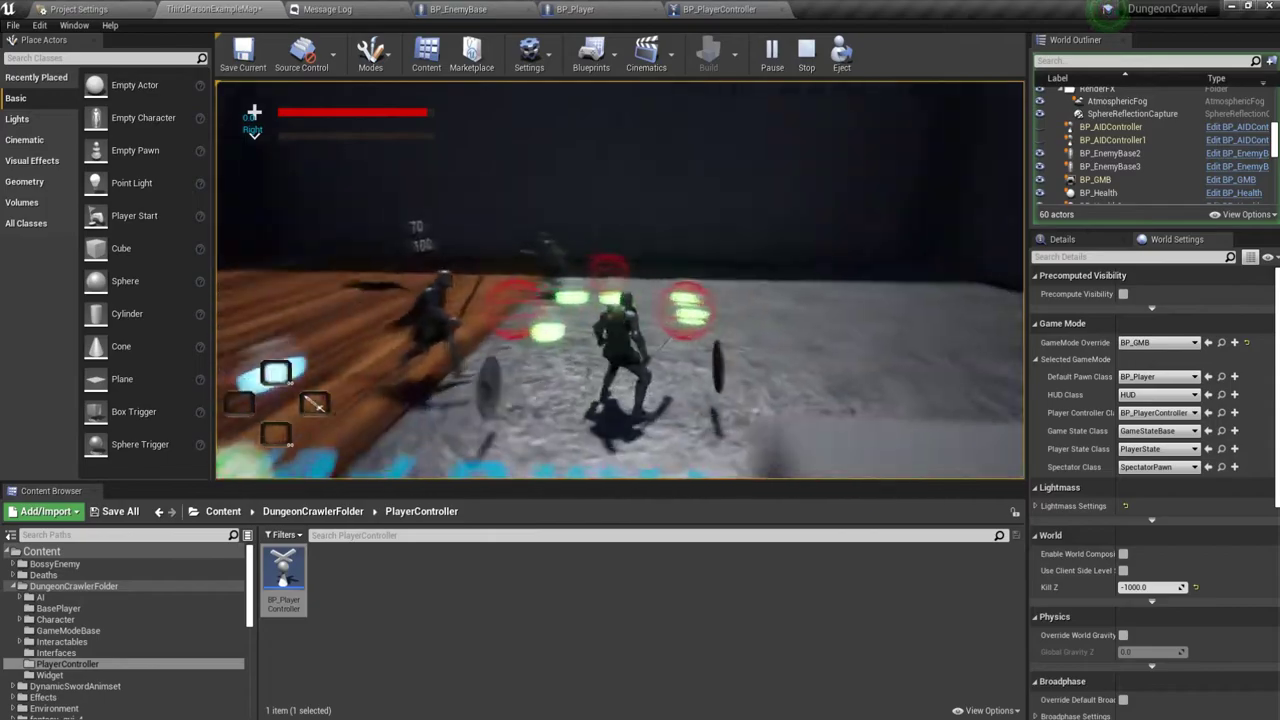
key(s)
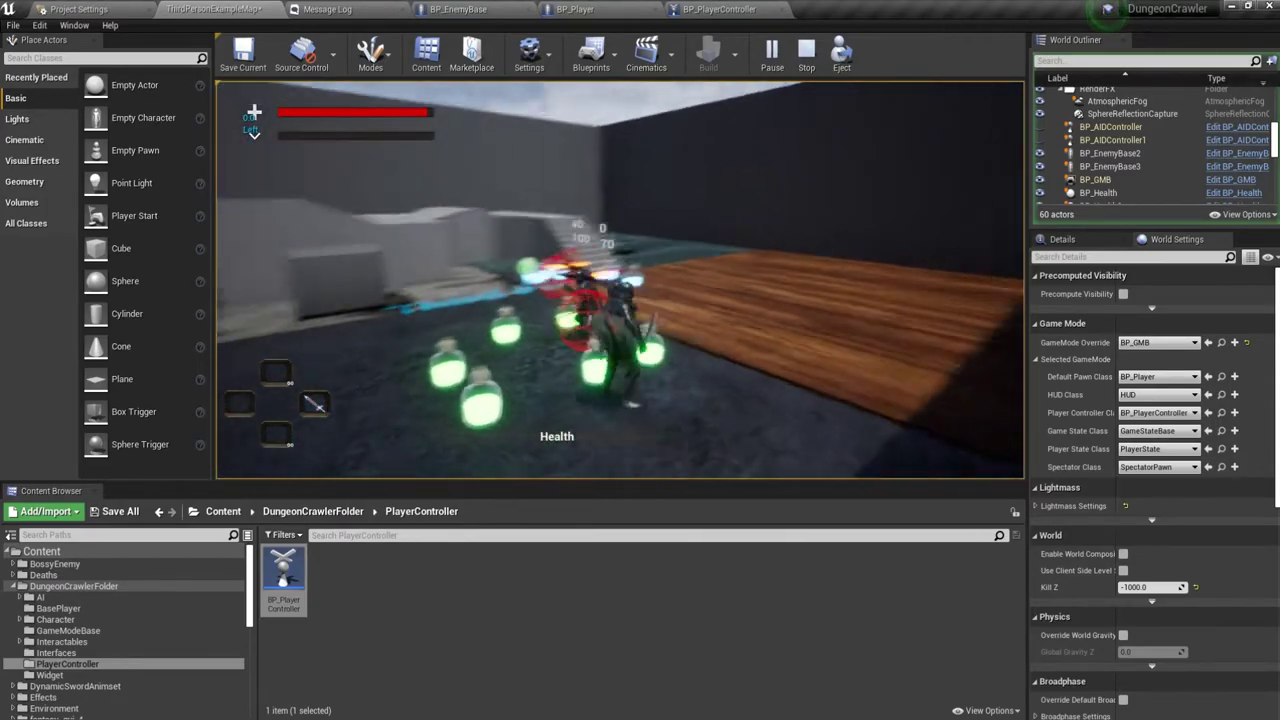
key(w)
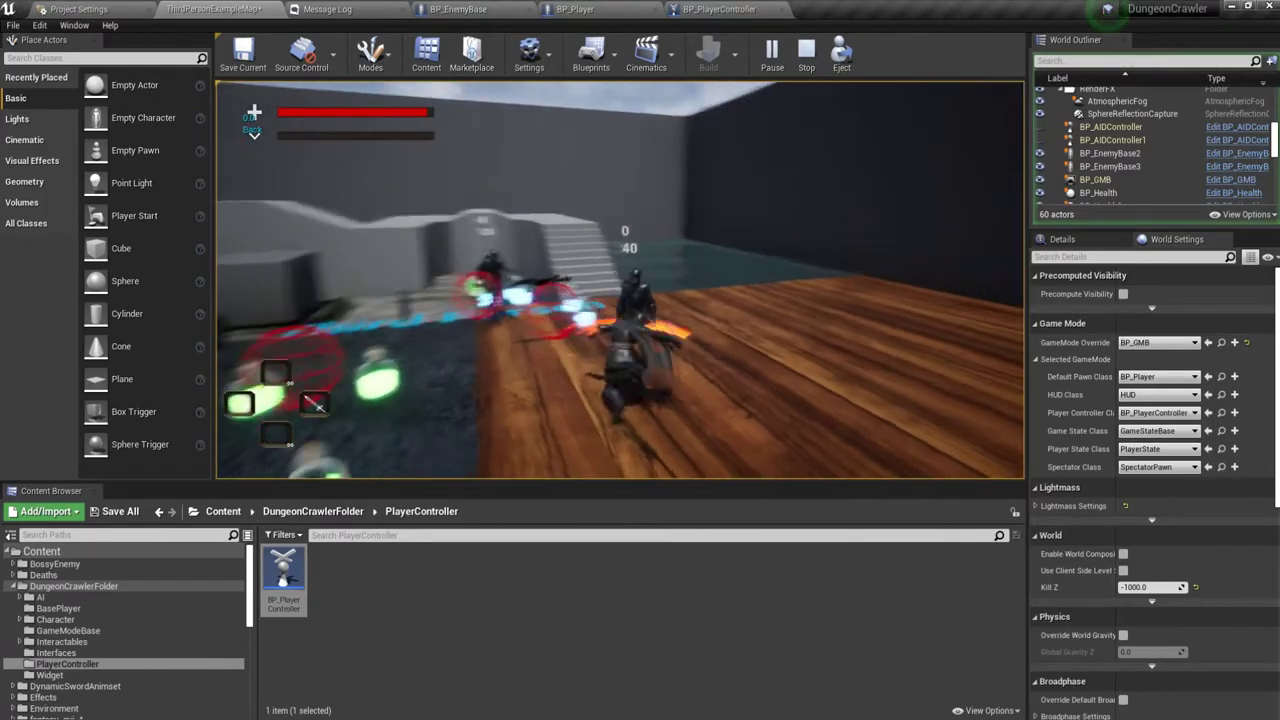
key(w)
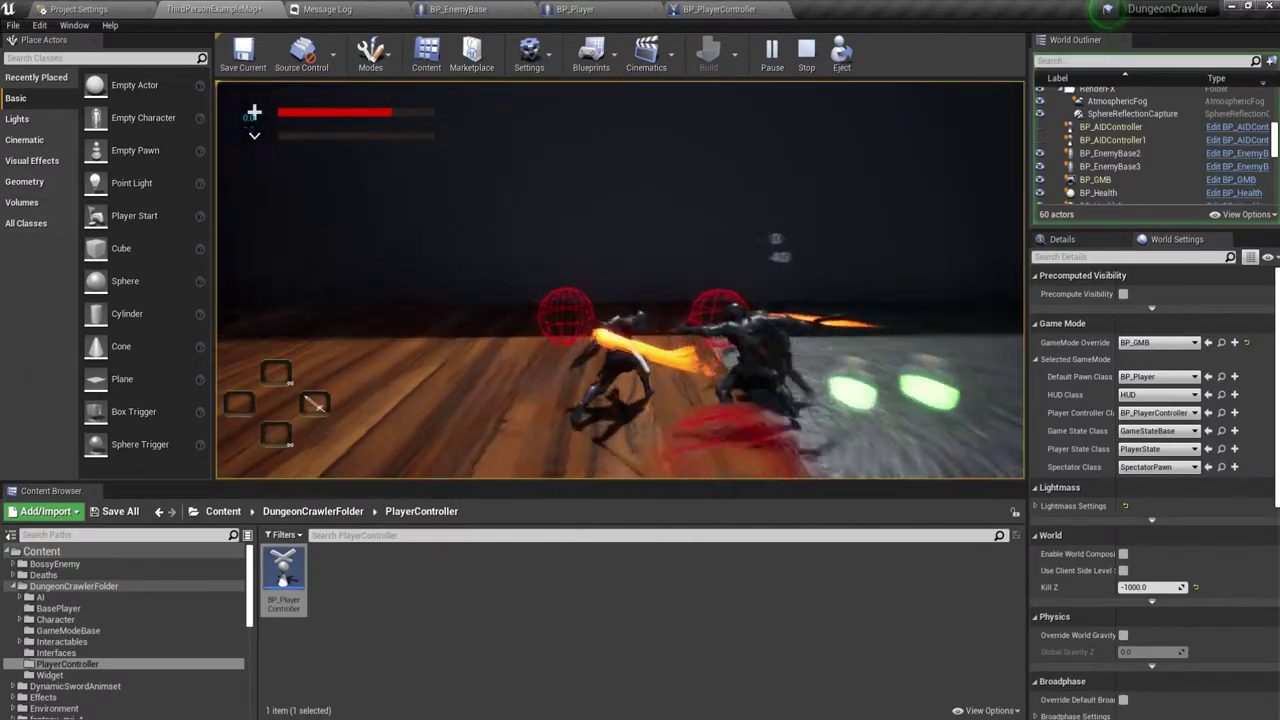
key(Escape)
Edit the radius value on BP_PlayerController's Draw Debug Sphere node.
click(729, 8)
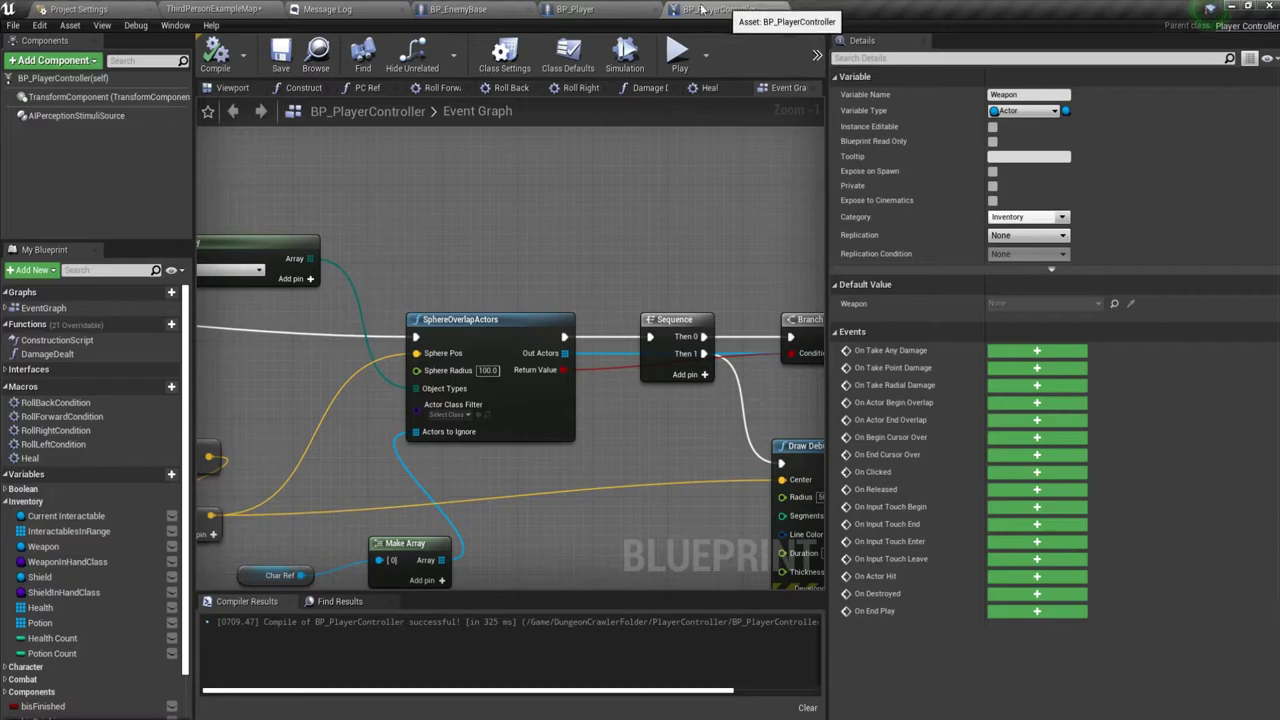
right_drag(777, 482, 686, 463)
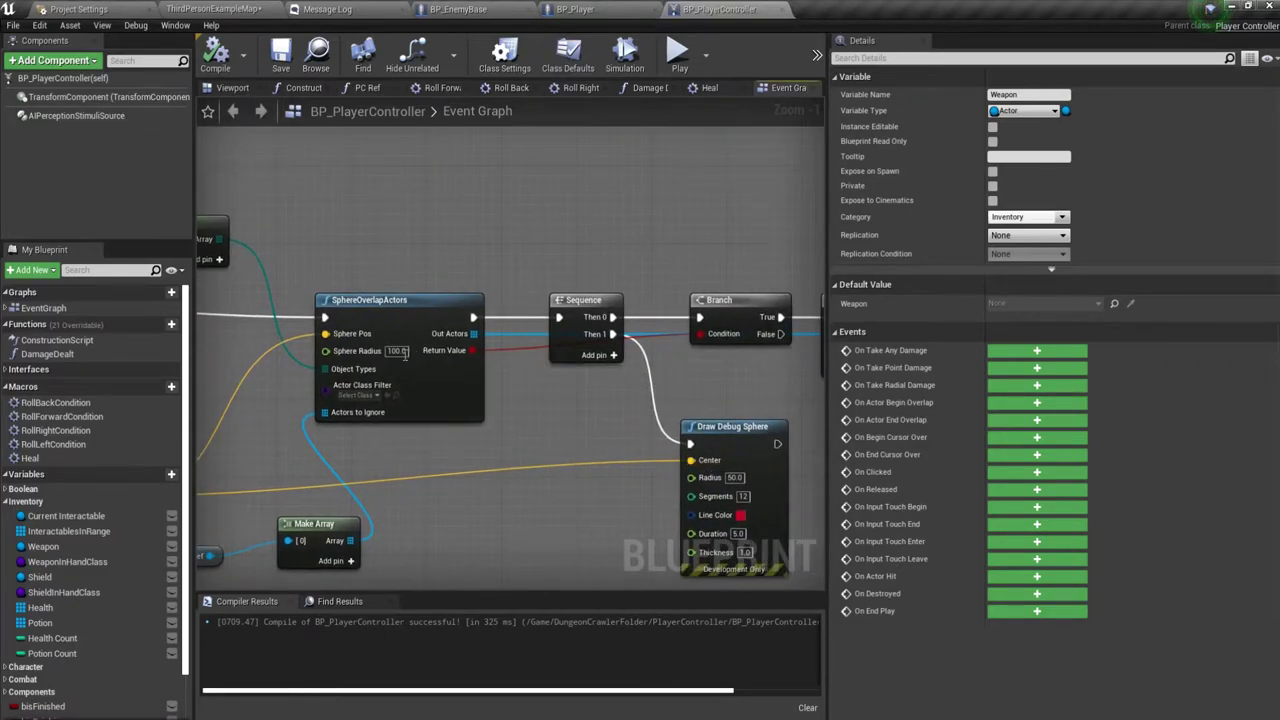
click(741, 478)
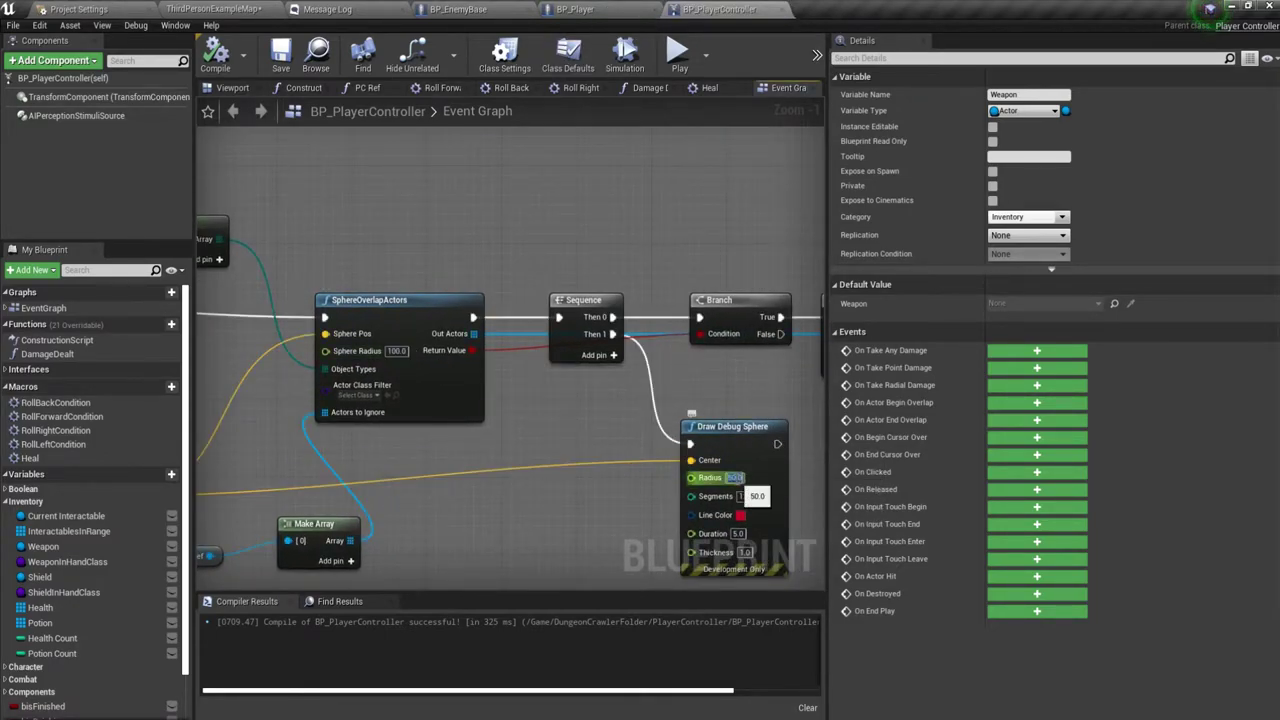
text(100)
Playtest the level from the map tab, stop it, and bring up BP_Player.
click(240, 8)
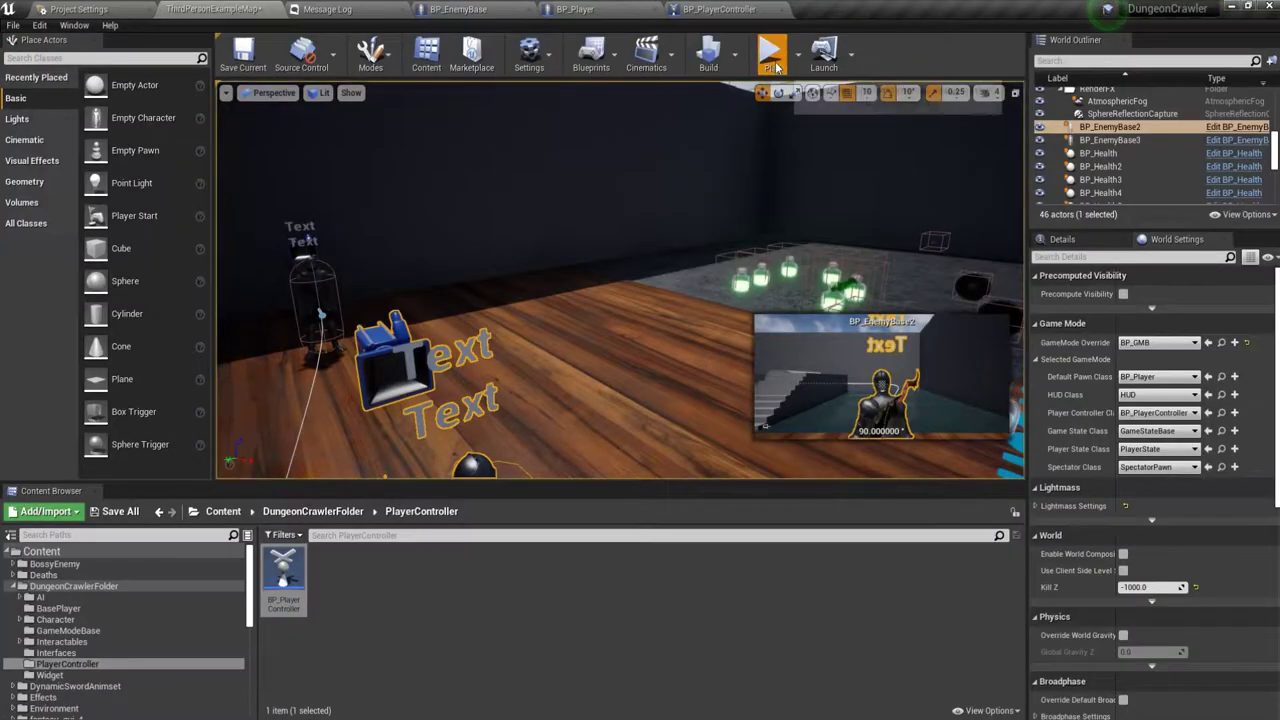
click(773, 60)
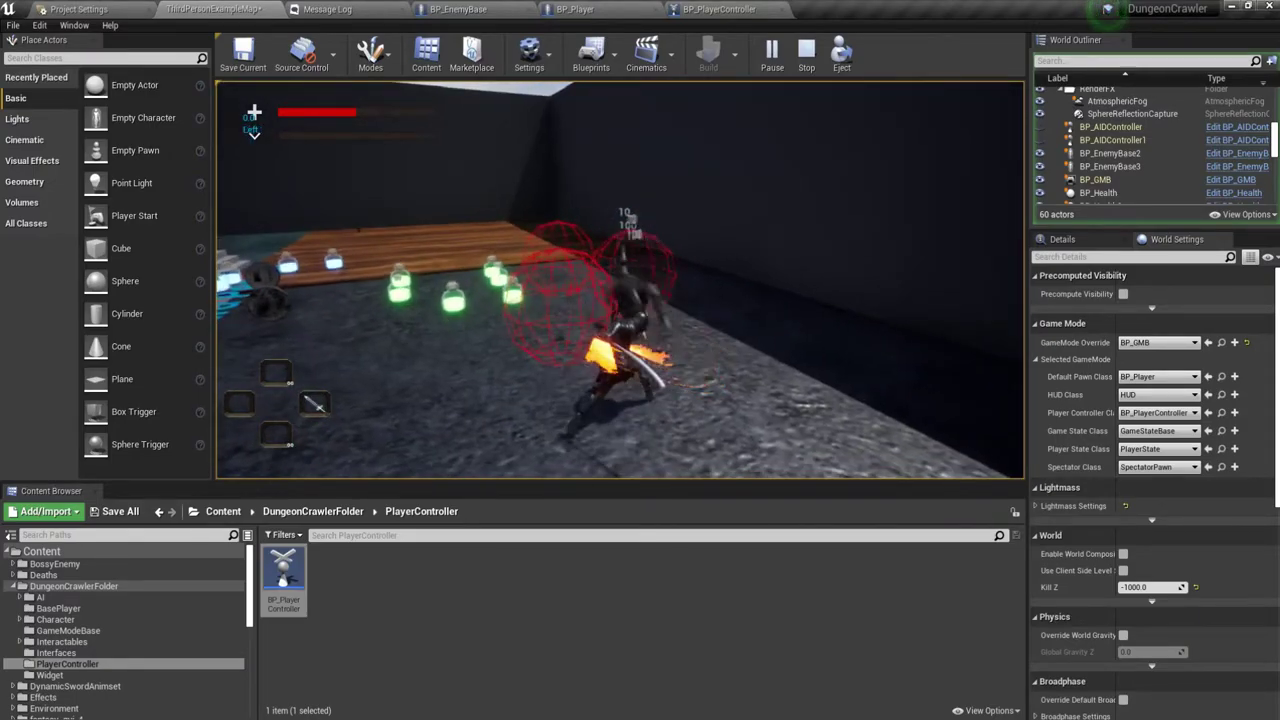
key(Escape)
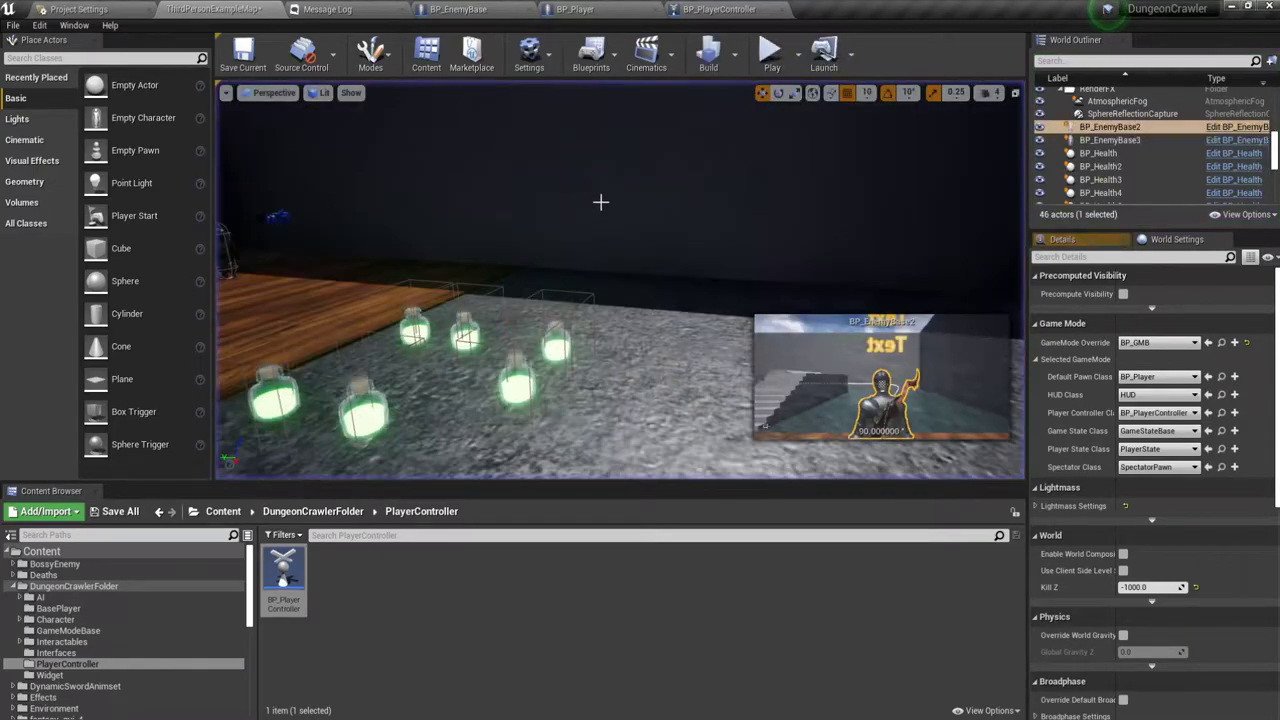
click(458, 9)
click(577, 10)
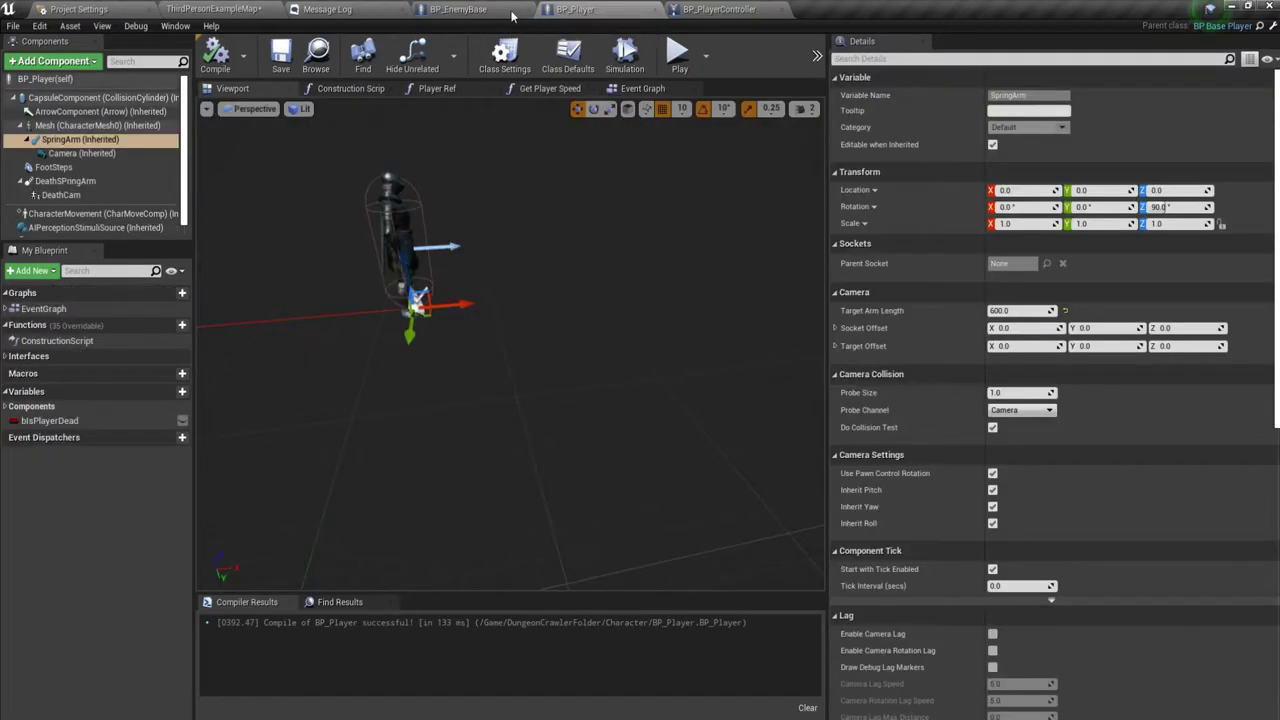
Look through the BP_EnemyBase and BP_Player blueprints, opening BP_Player's event graph.
click(500, 10)
click(612, 9)
click(640, 89)
scroll(540, 247, down, 5)
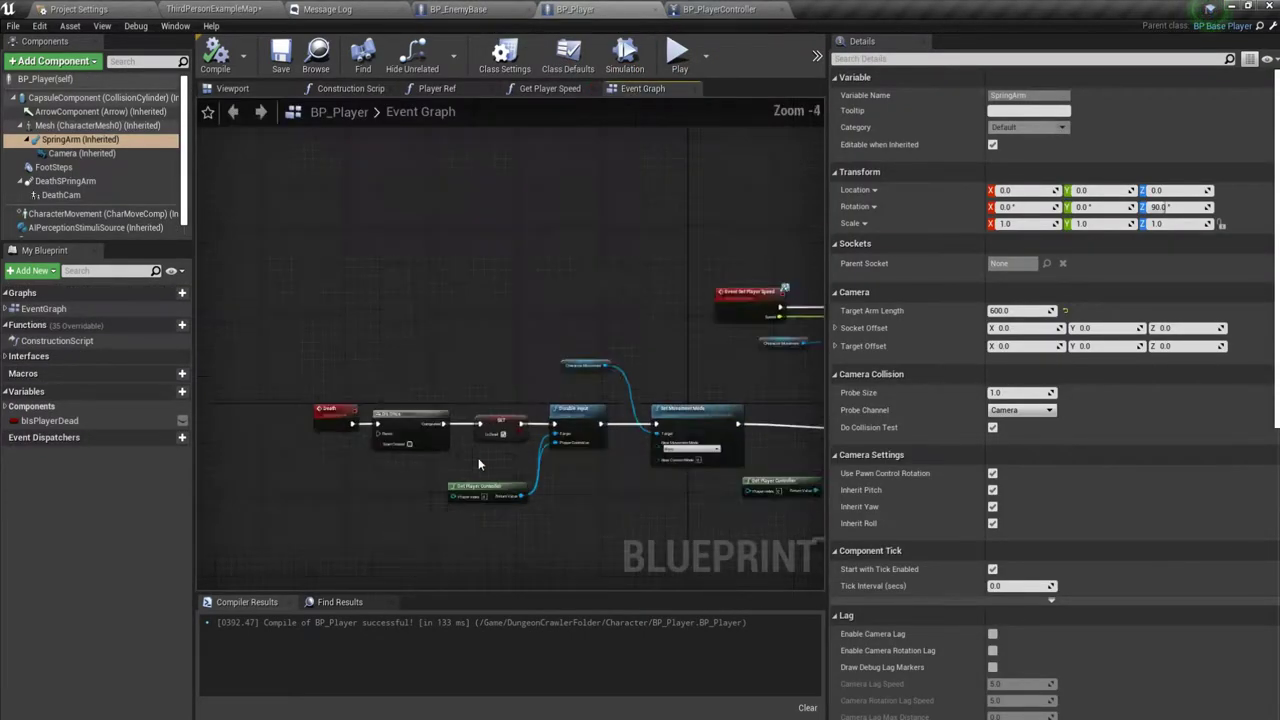
click(220, 10)
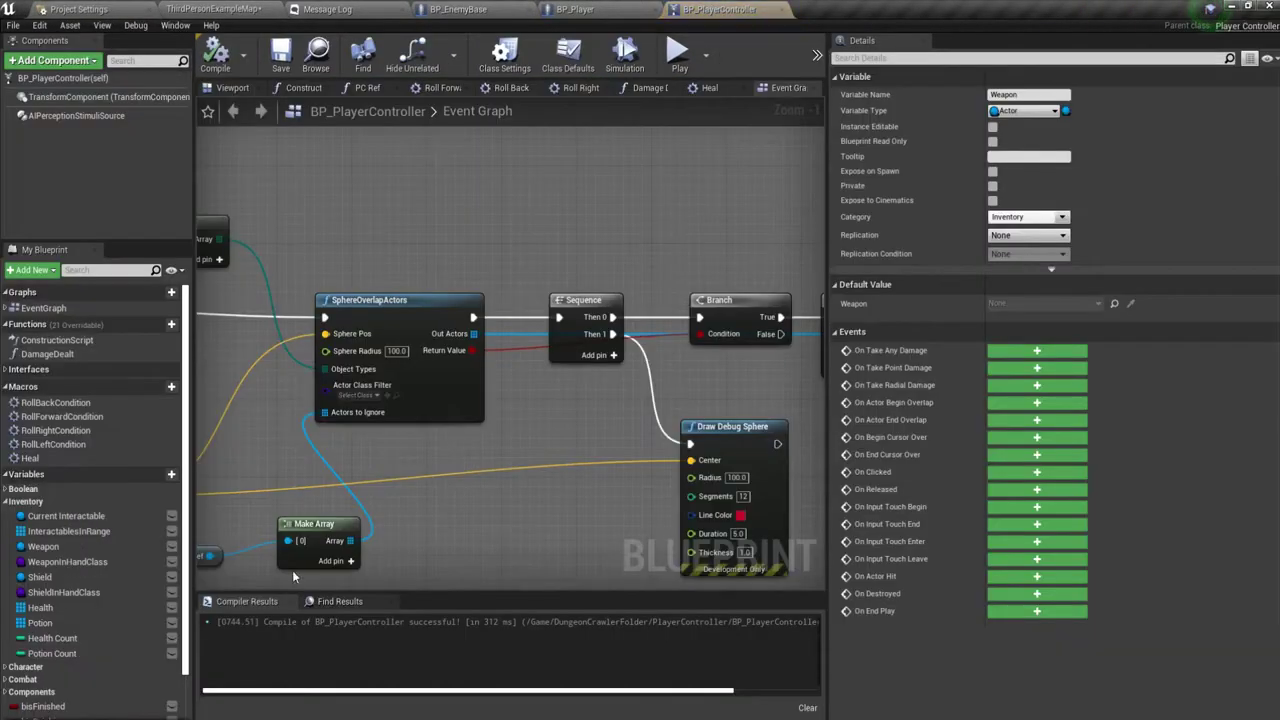
Pan to the attack node groups and move the Damage Closest Enemy node up and right.
scroll(483, 484, down, 5)
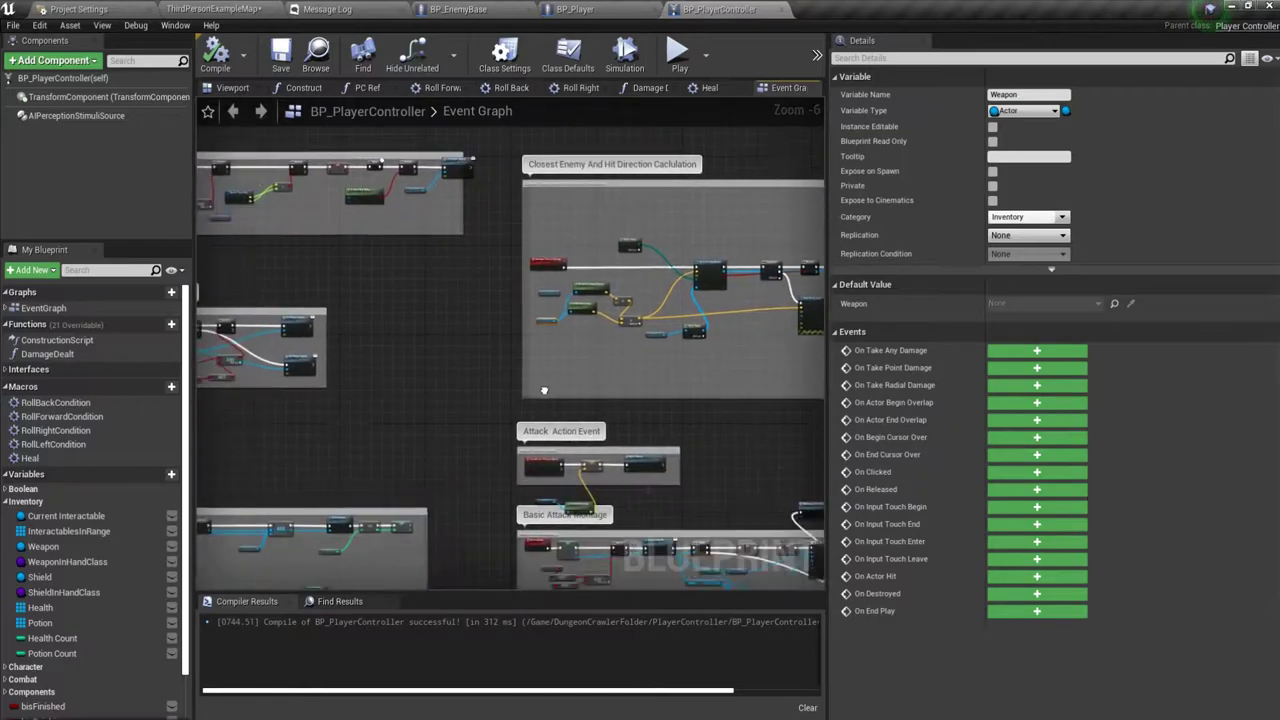
right_drag(519, 450, 592, 416)
scroll(619, 468, up, 1)
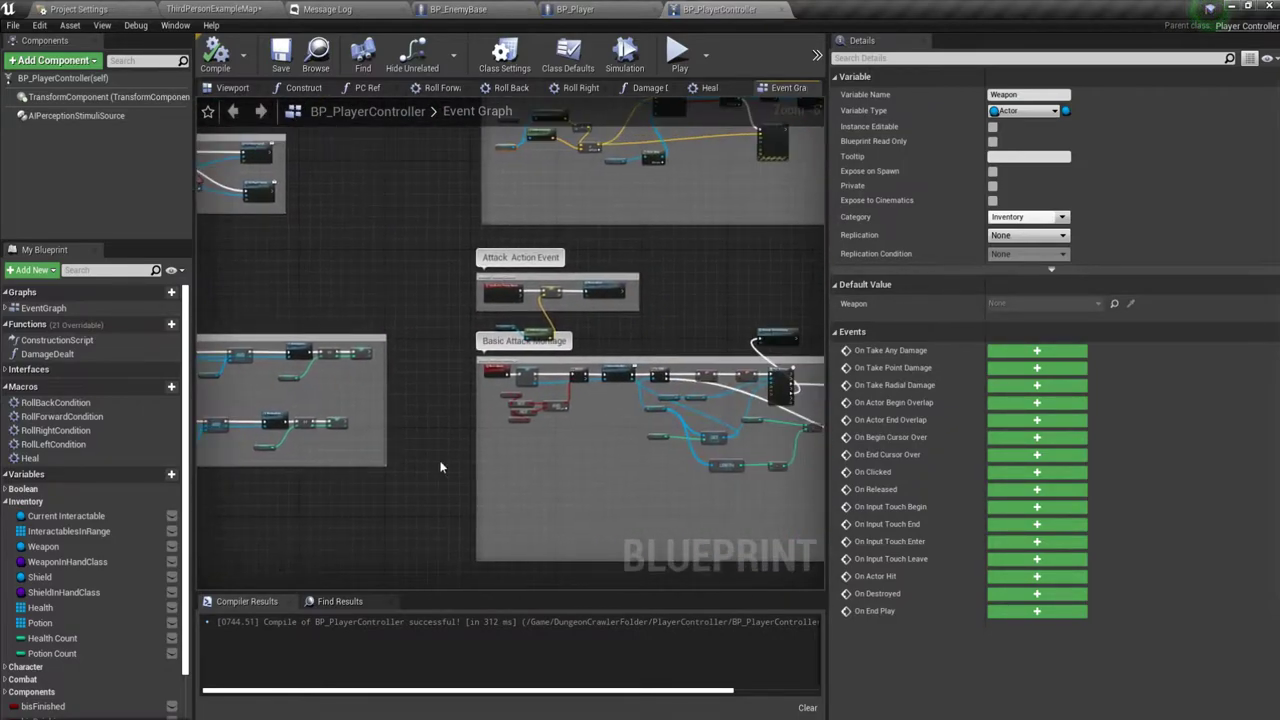
scroll(615, 460, up, 1)
scroll(605, 440, up, 2)
scroll(603, 431, up, 2)
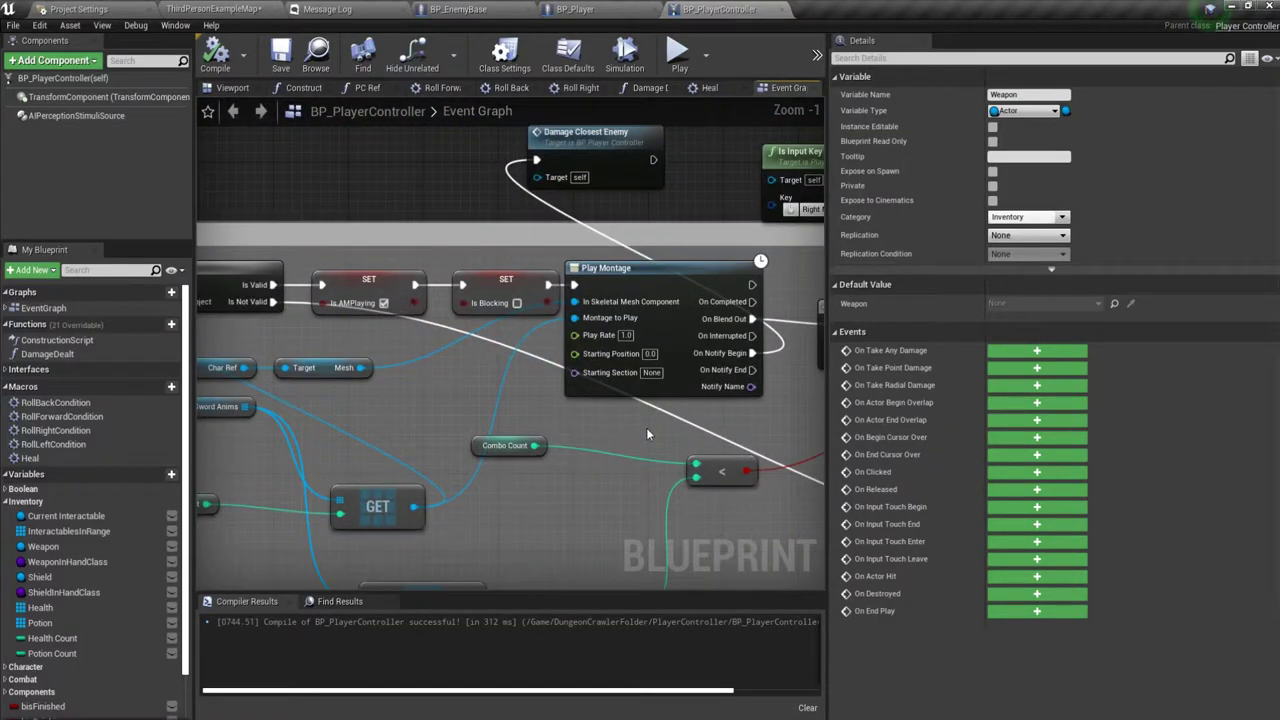
right_drag(647, 430, 427, 524)
drag(390, 254, 528, 170)
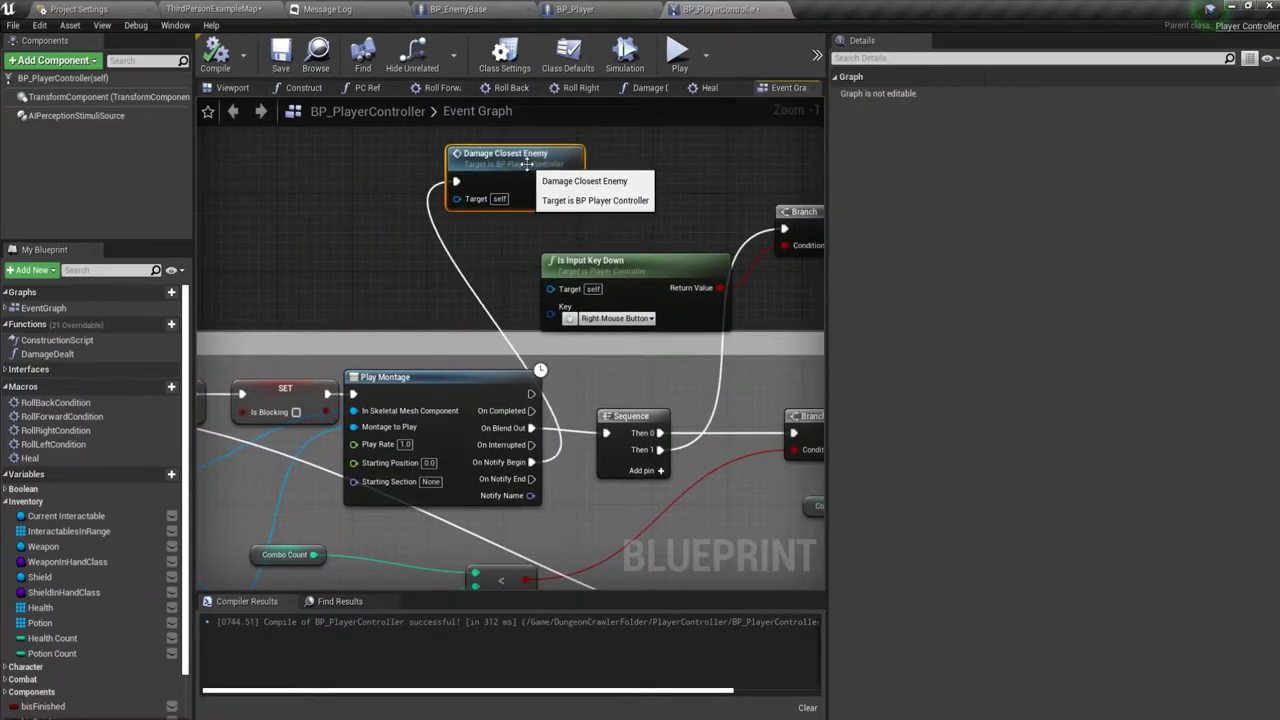
right_drag(281, 500, 693, 404)
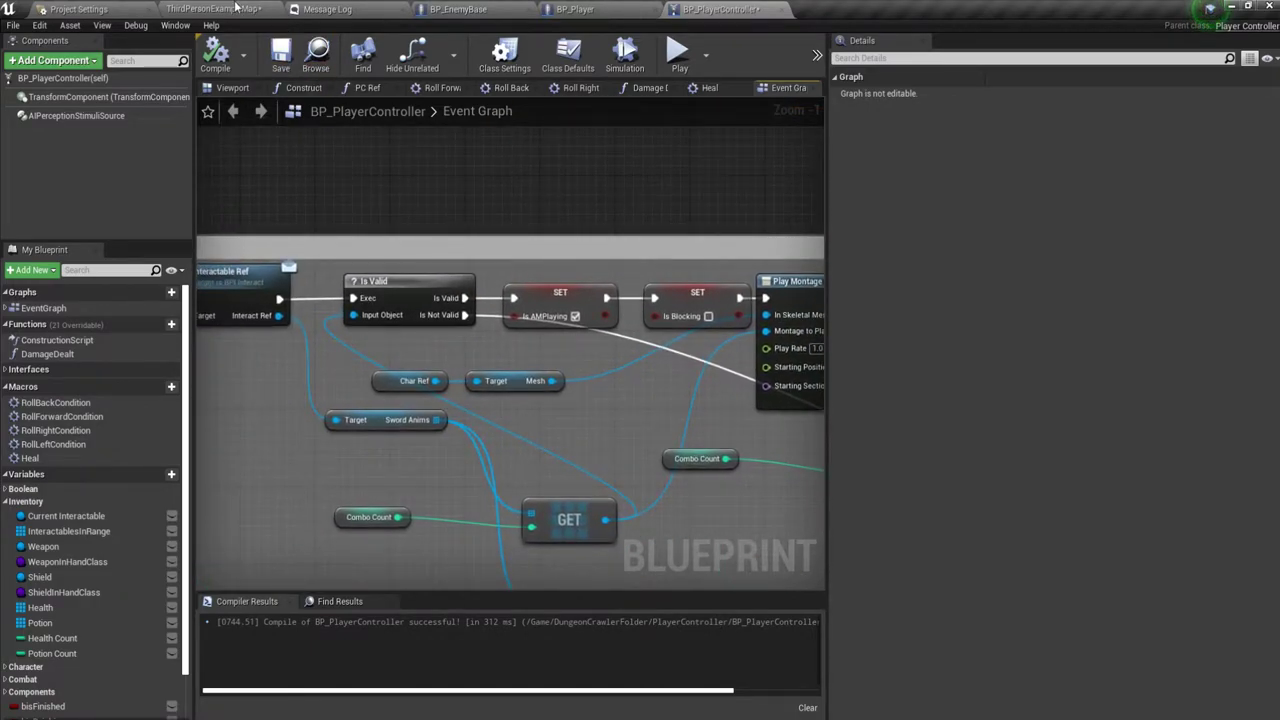
click(236, 8)
Save BP_PlayerController and the map, then browse to Character > Animations.
click(112, 511)
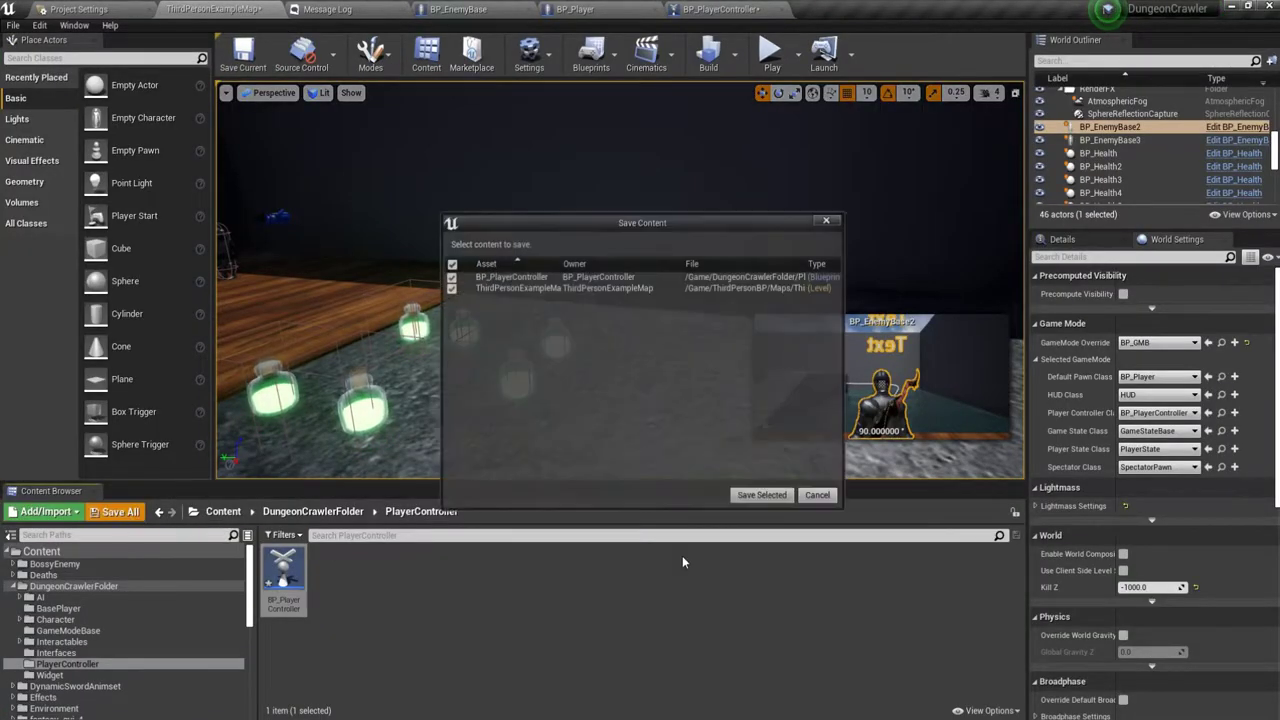
click(768, 495)
click(313, 511)
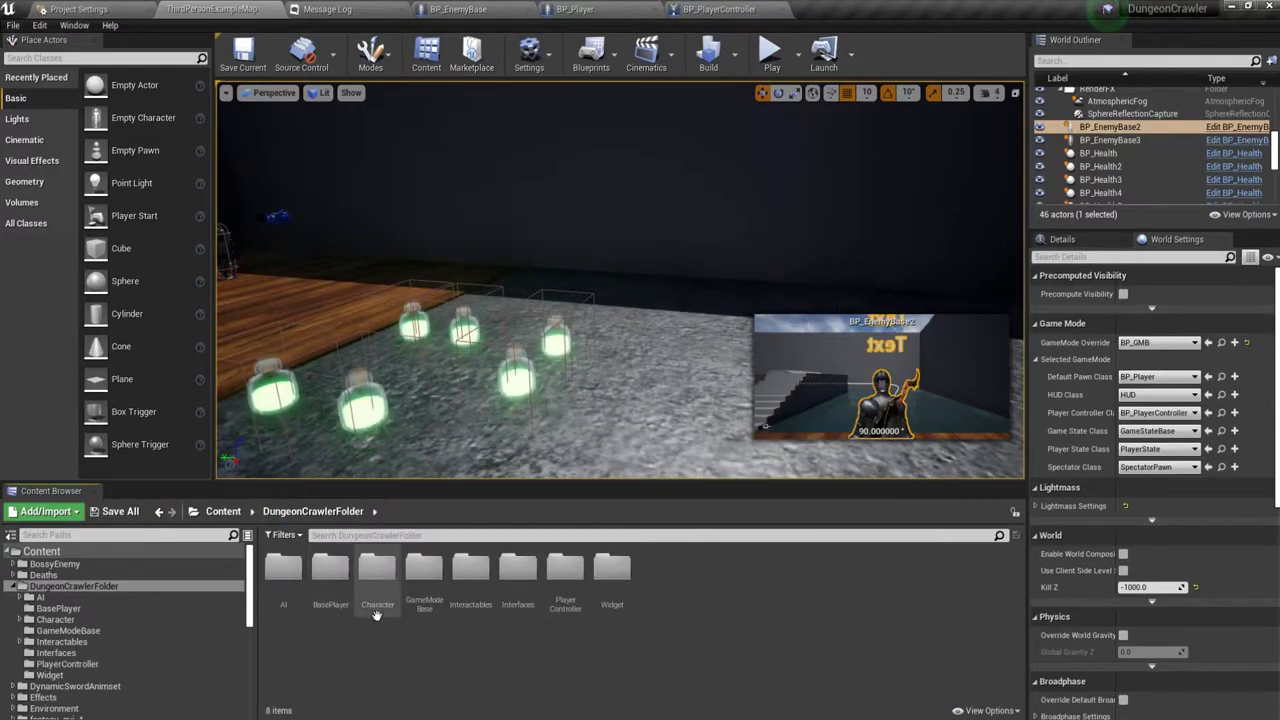
double_click(376, 610)
click(290, 600)
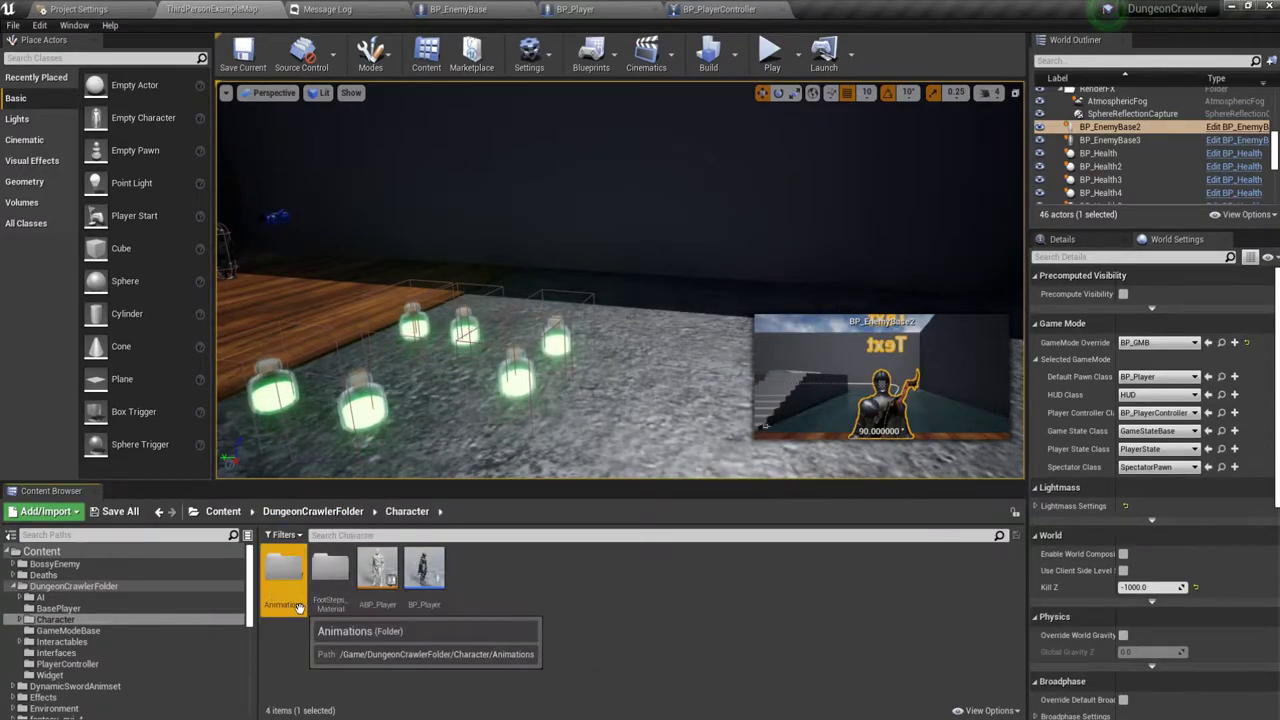
double_click(297, 607)
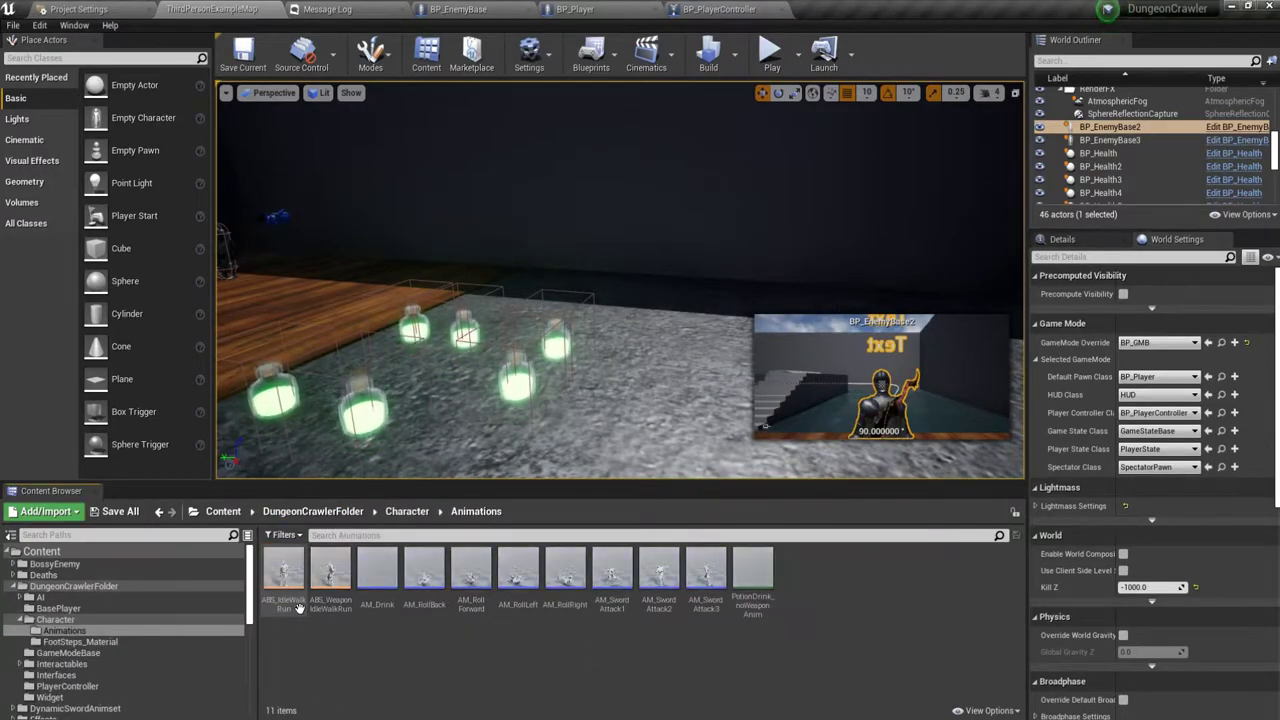
Open AM_SwordAttack1 and preview it, scrubbing forward to frame 8.
double_click(614, 580)
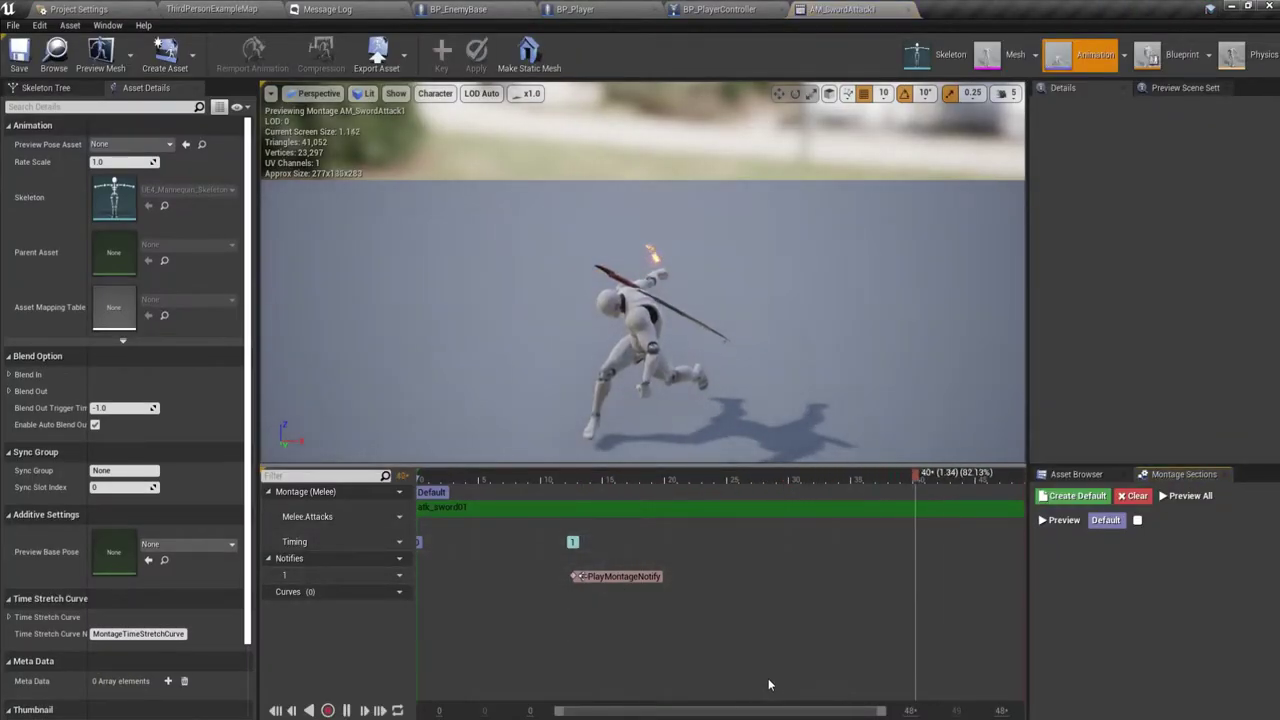
click(349, 708)
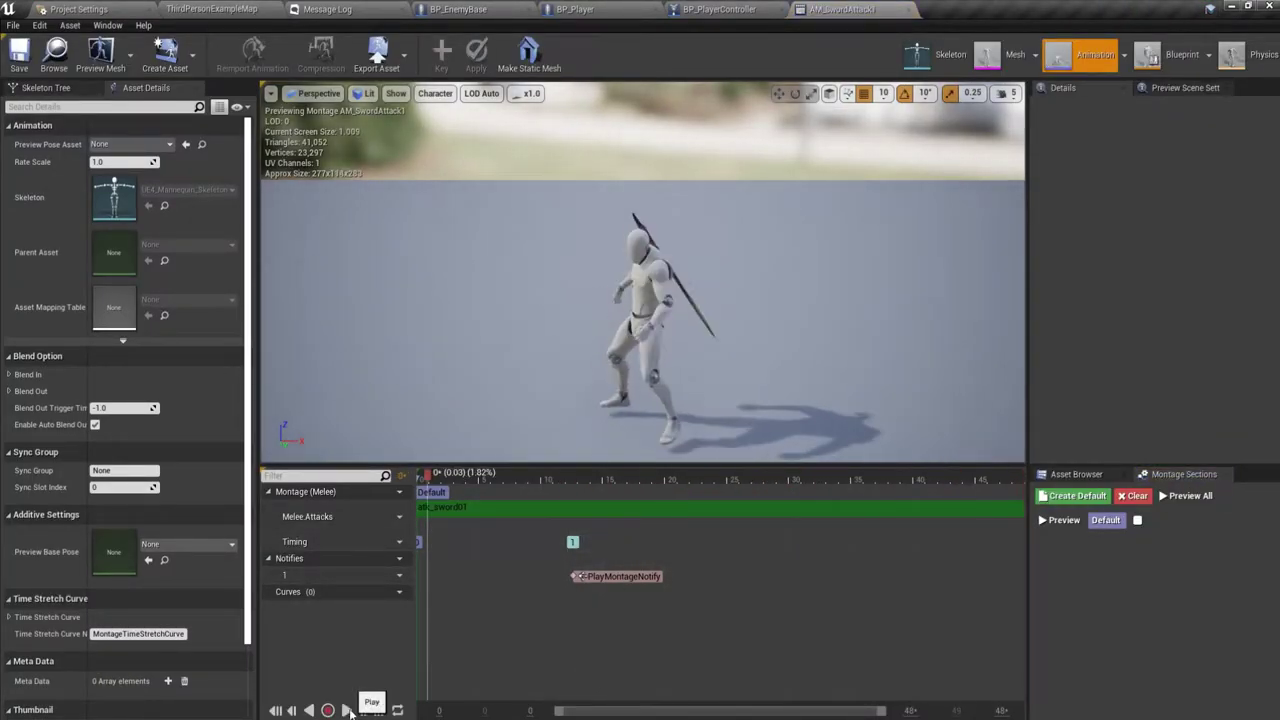
drag(465, 481, 526, 493)
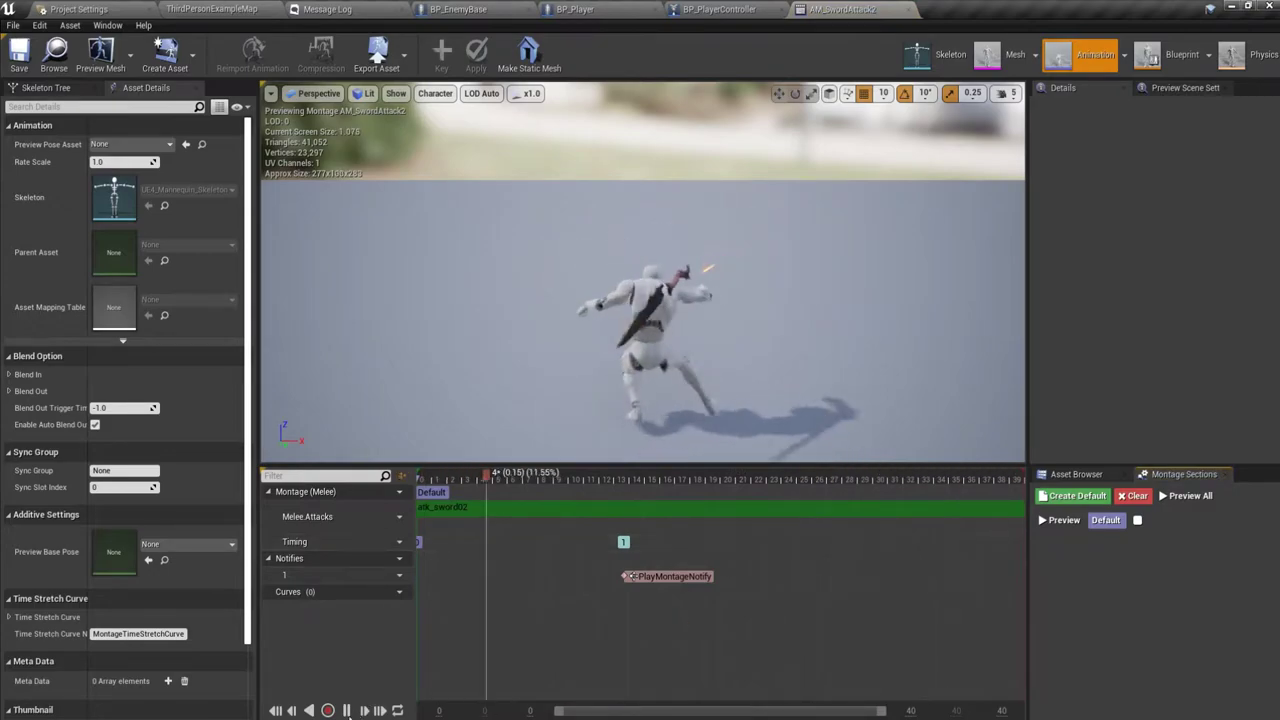
Scrub AM_SwordAttack2's preview between frames 2 and 20, then drag PlayMontageNotify earlier to frame 10.
click(347, 711)
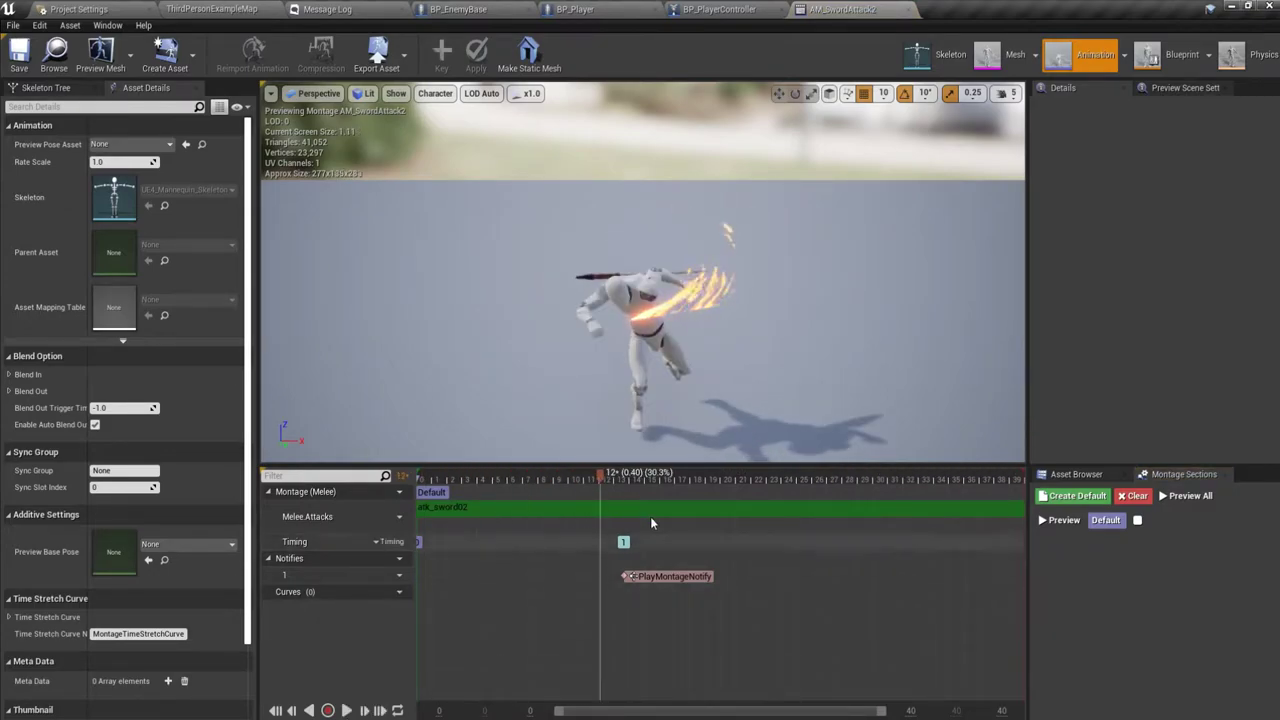
drag(551, 489, 603, 494)
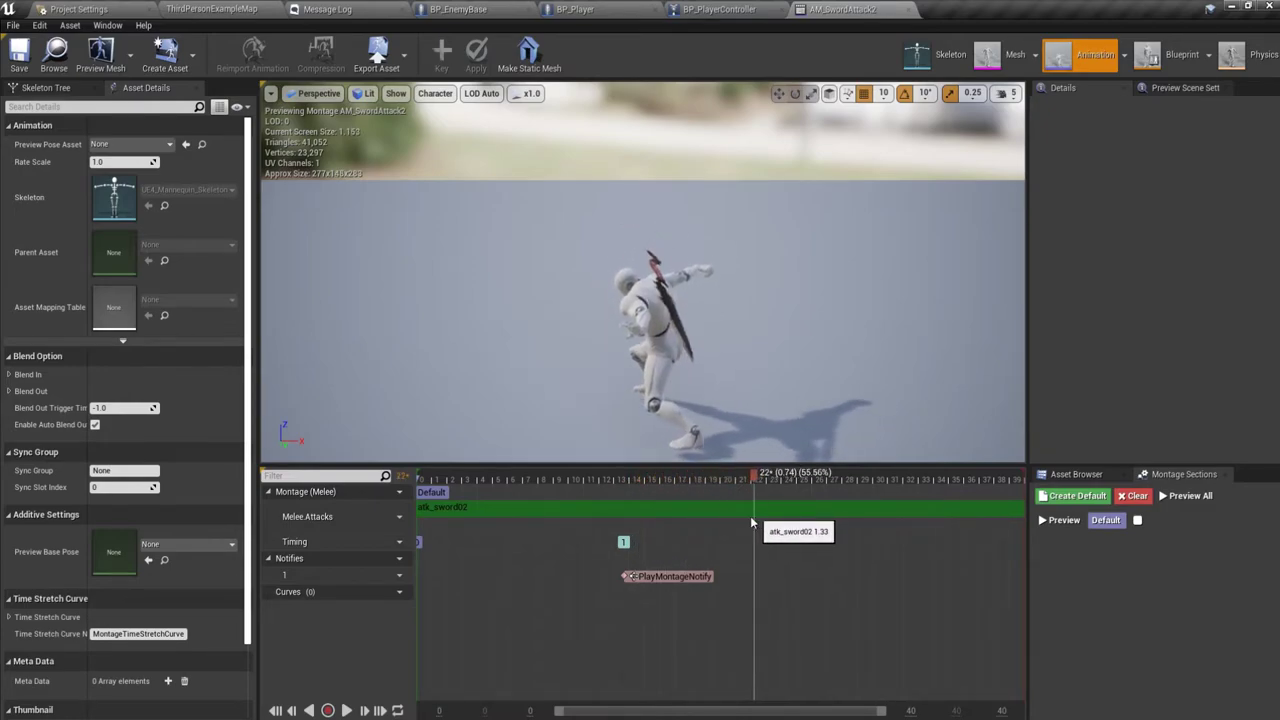
drag(752, 522, 511, 522)
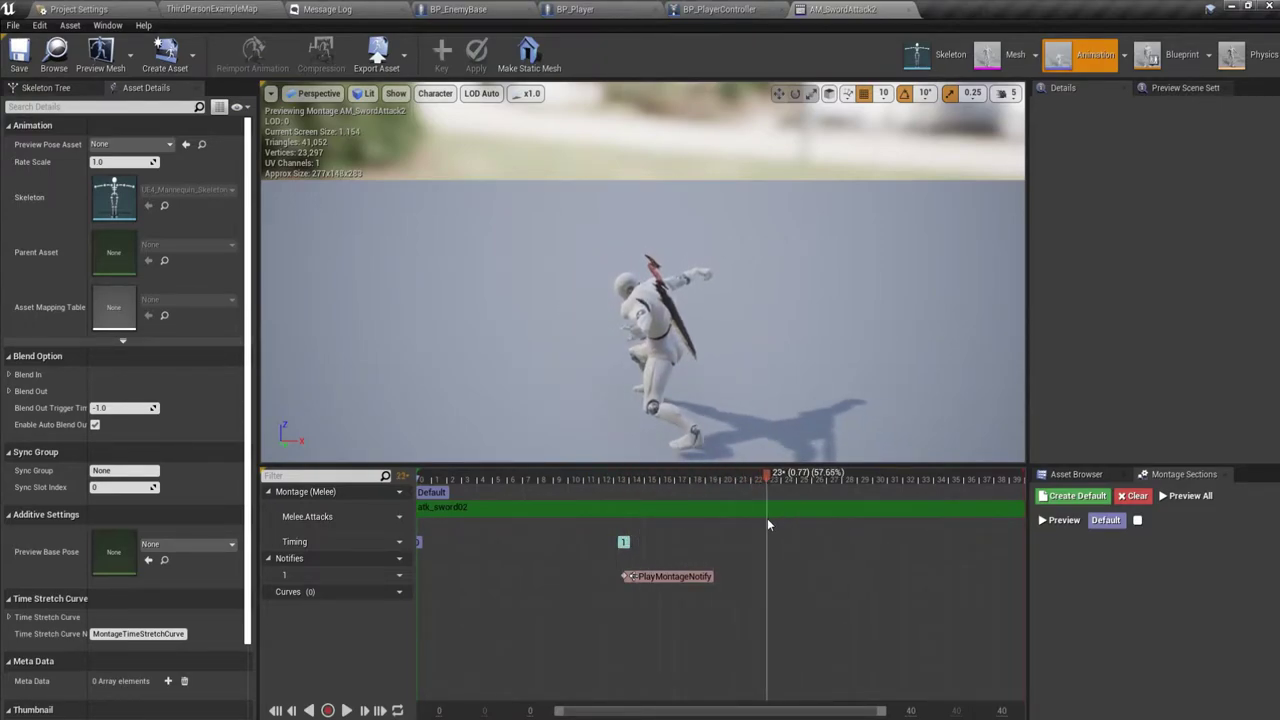
drag(766, 519, 727, 526)
drag(689, 531, 566, 534)
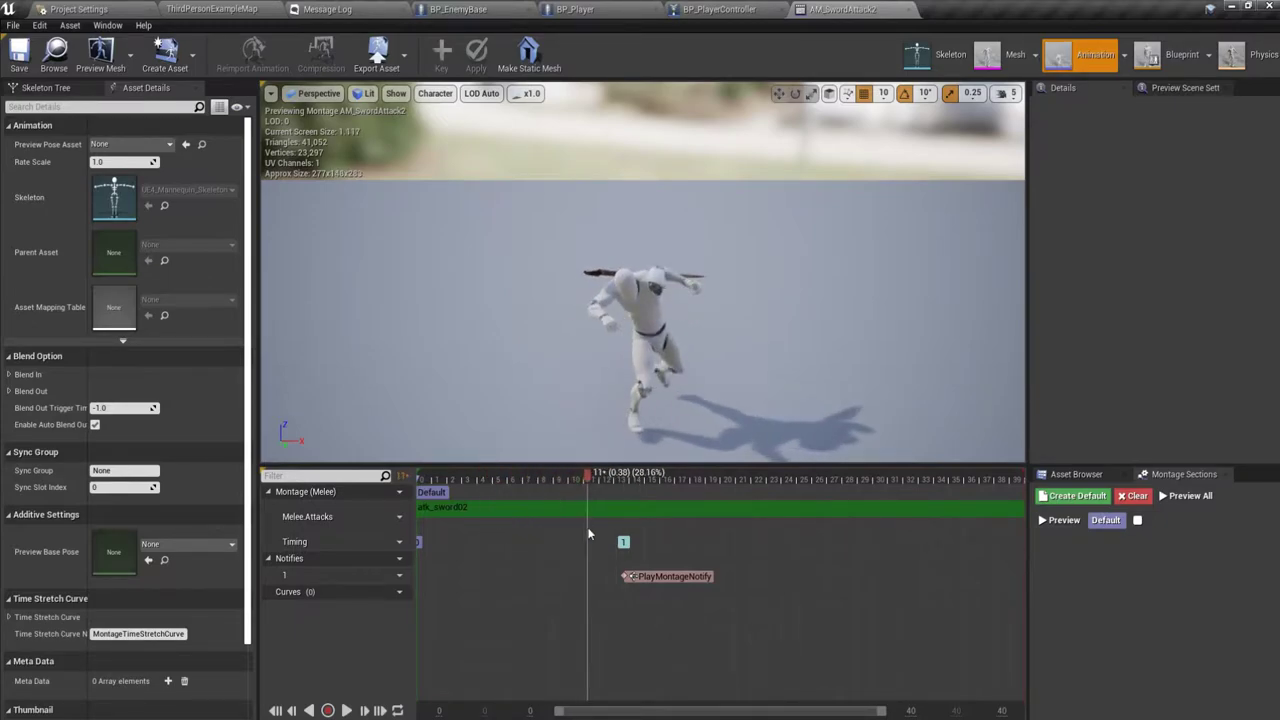
drag(573, 533, 454, 538)
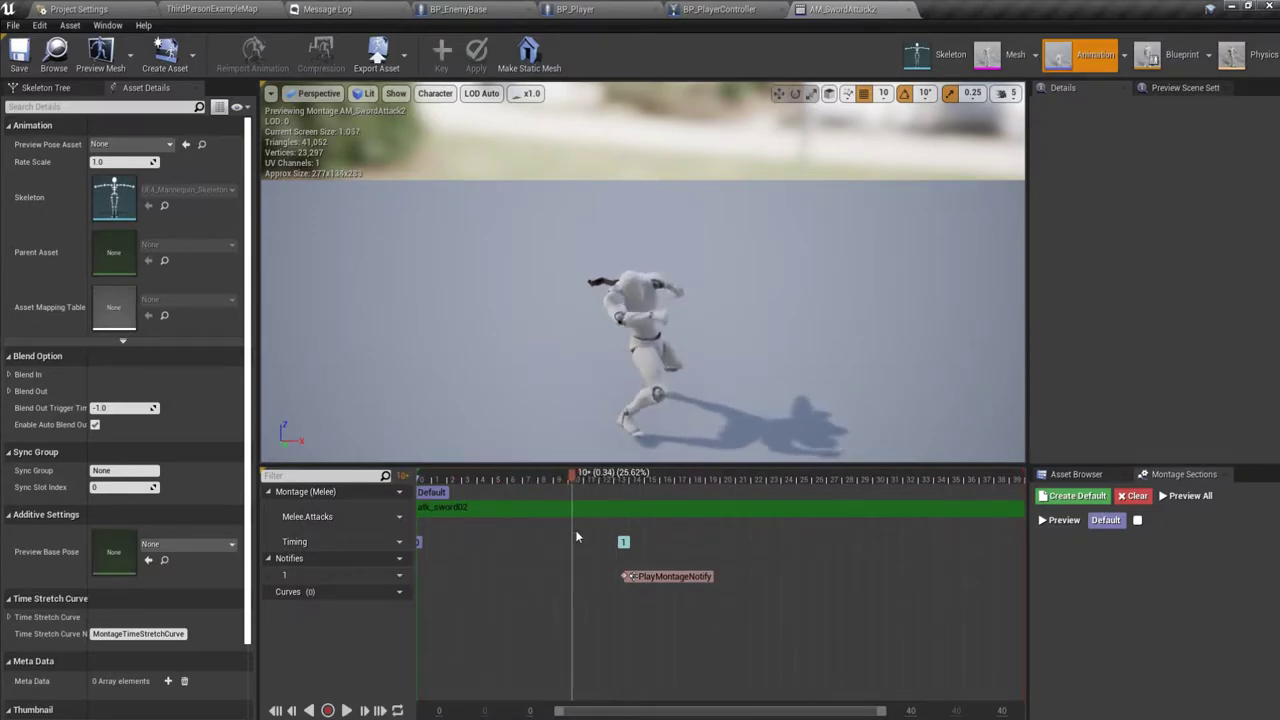
drag(640, 577, 599, 575)
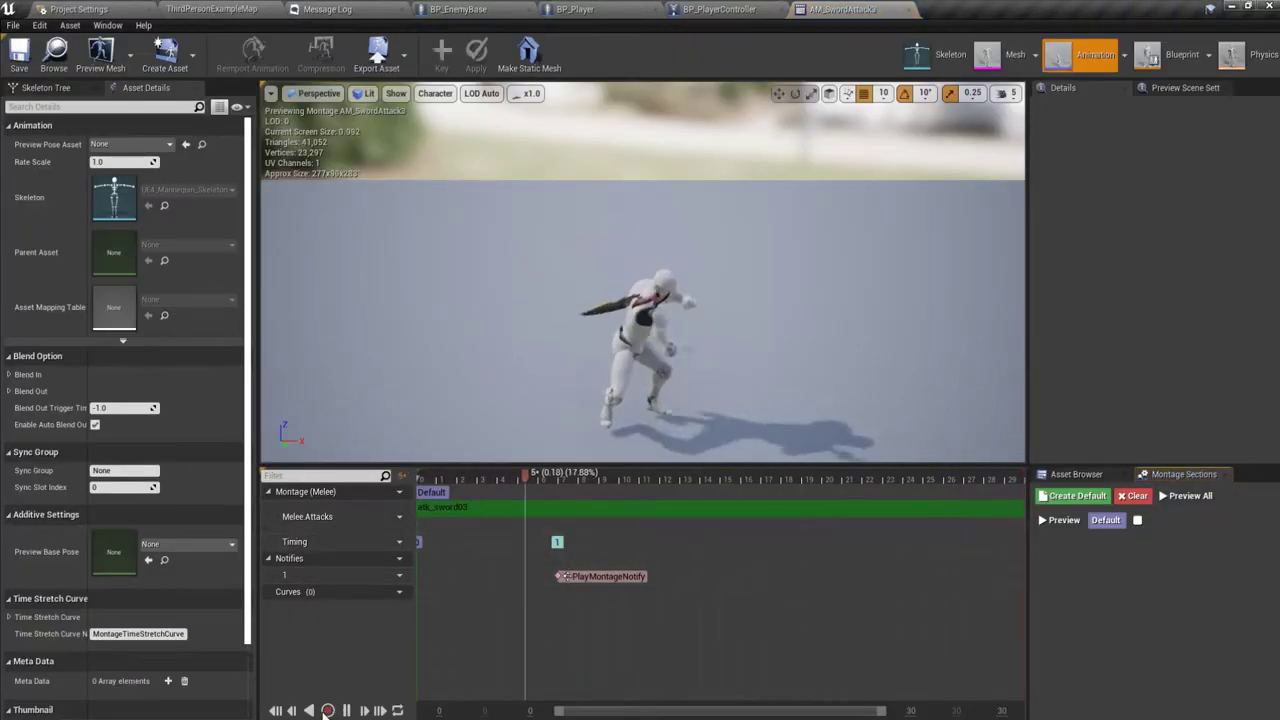
Return to the running level, swing the sword at the enemies, stop, and open BP_Player.
click(796, 484)
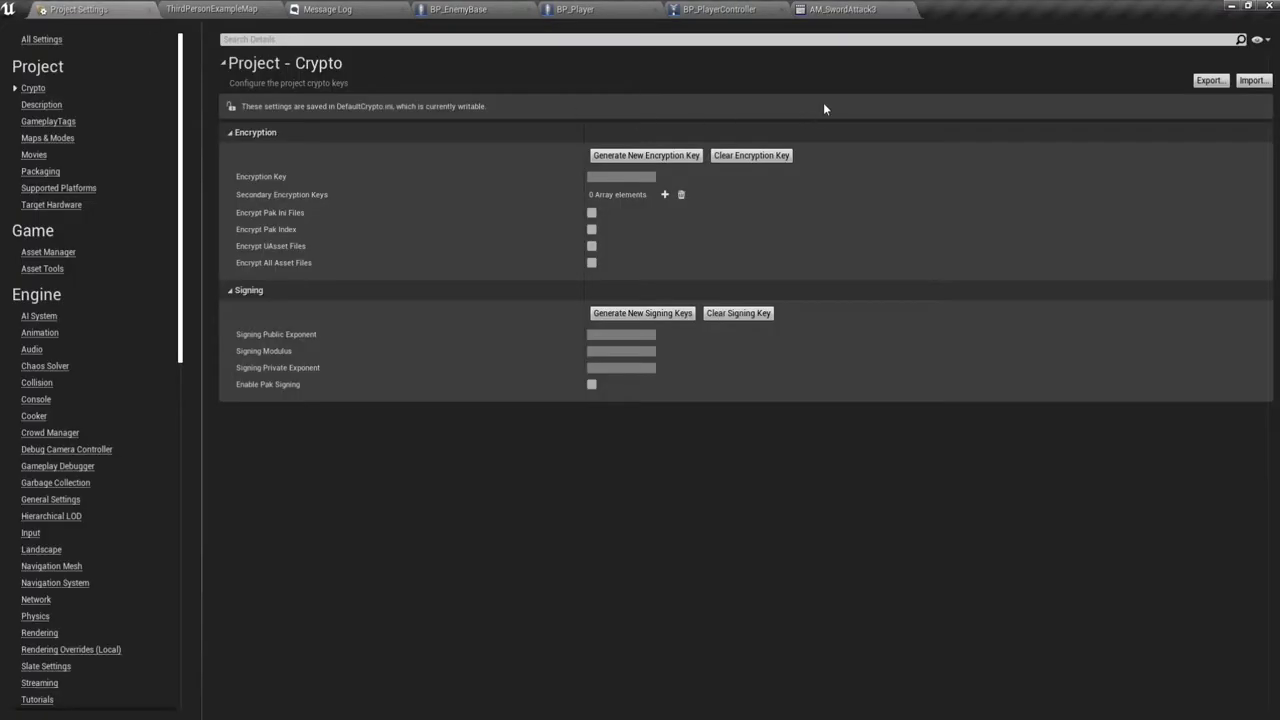
click(232, 8)
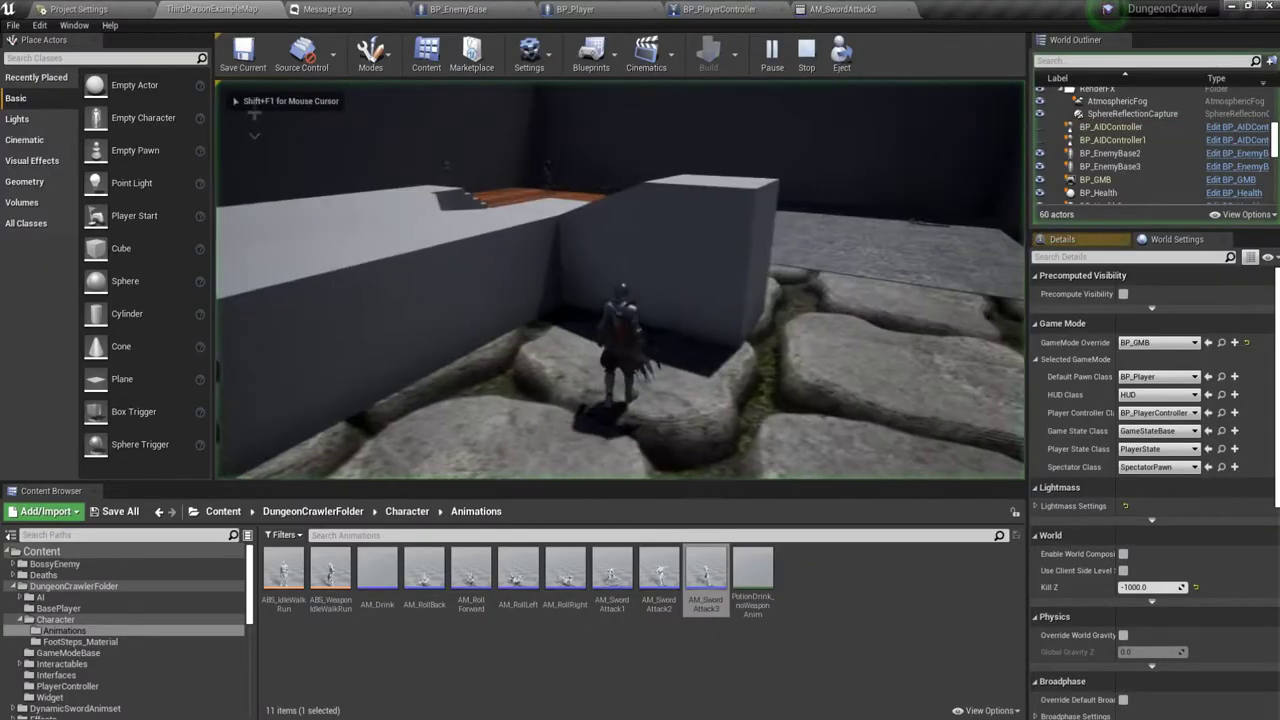
key(w)
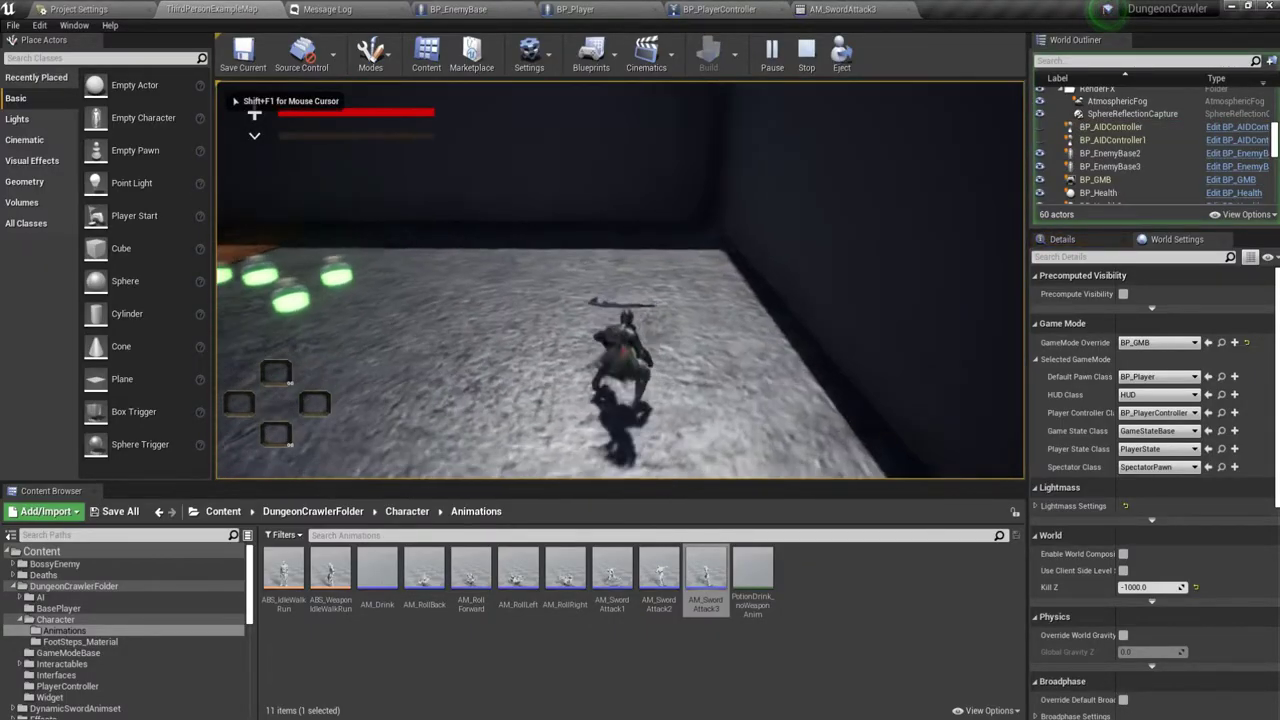
key(w)
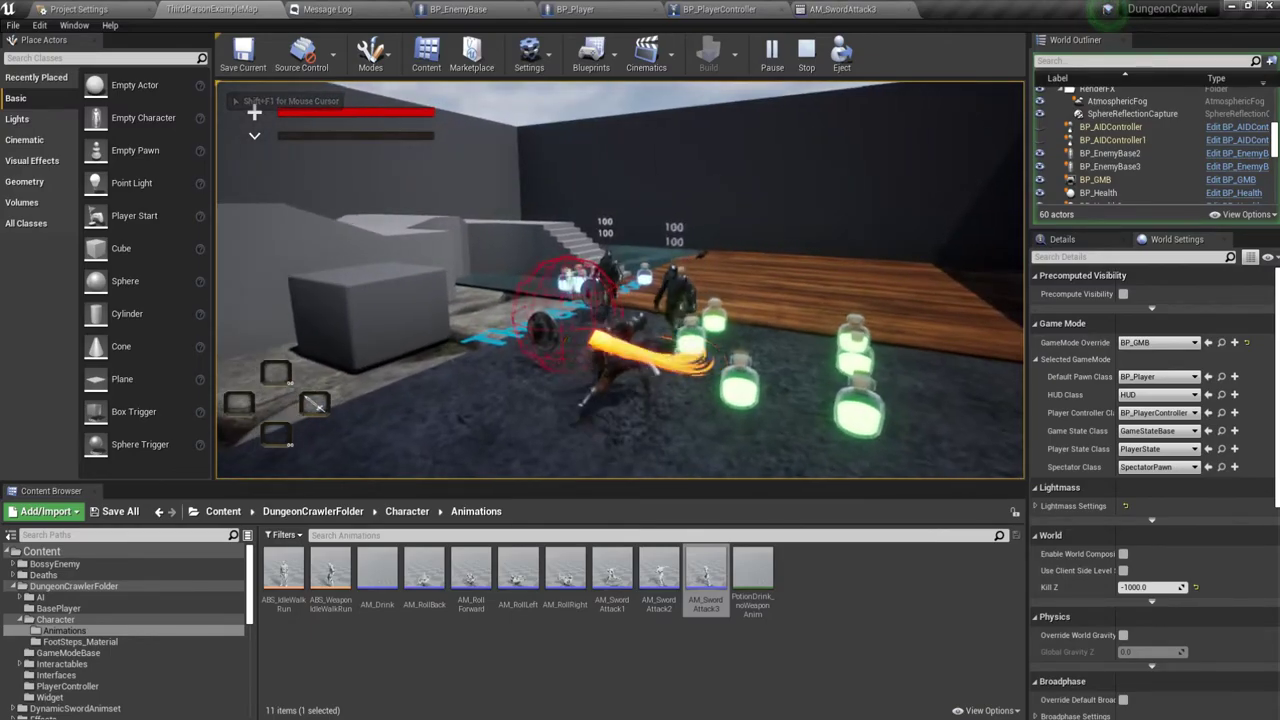
click(463, 297)
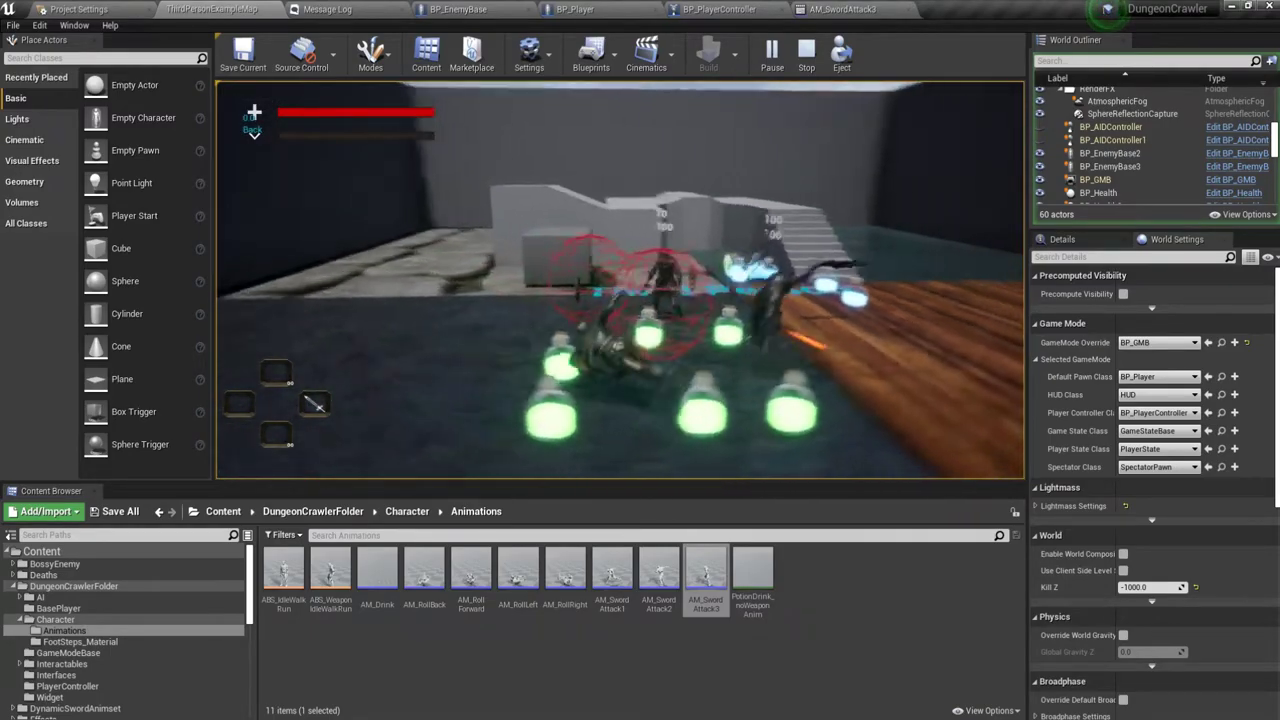
key(Escape)
click(620, 8)
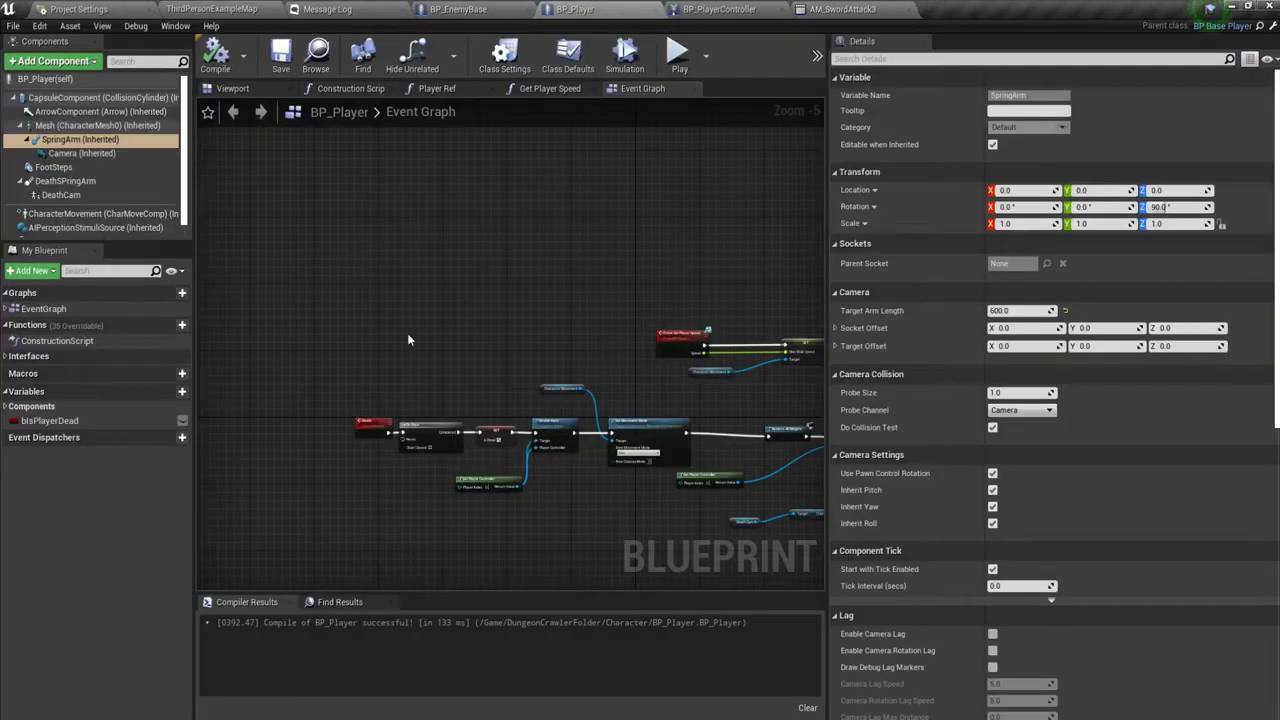
Return to BP_PlayerController's event graph after glancing at the AM_SwordAttack3 montage.
click(741, 7)
click(825, 8)
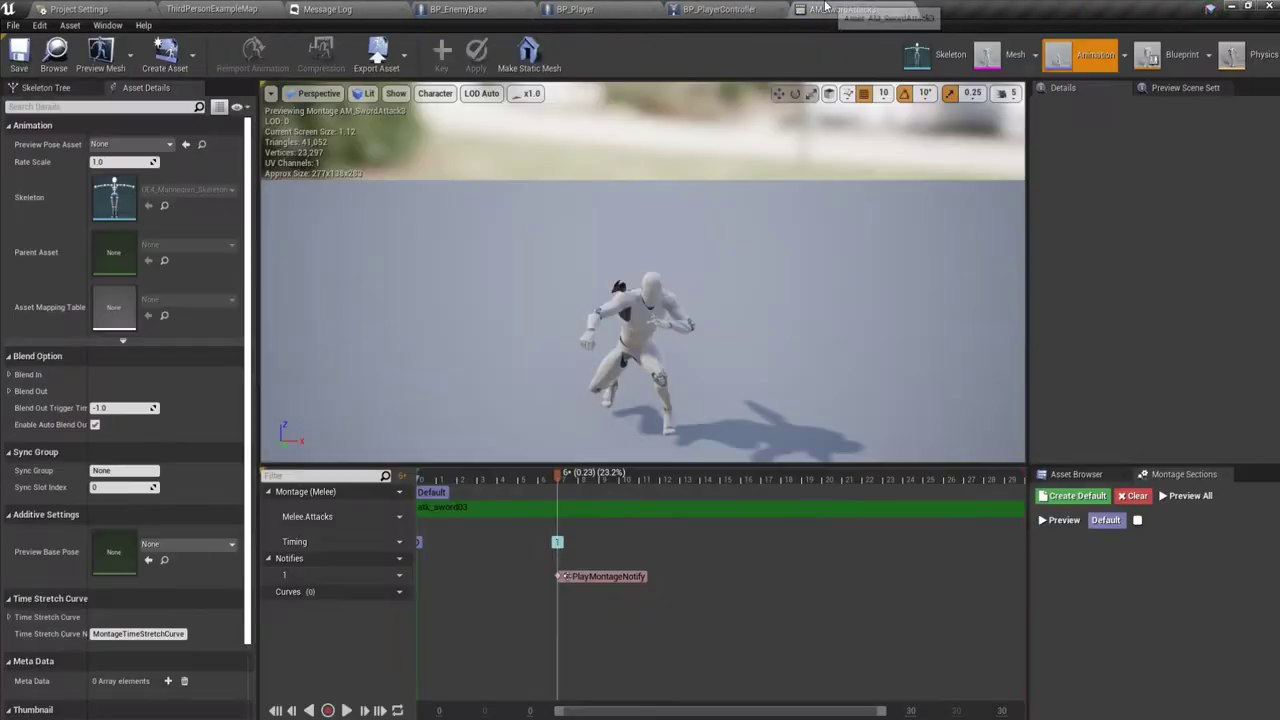
click(719, 9)
click(585, 9)
click(719, 9)
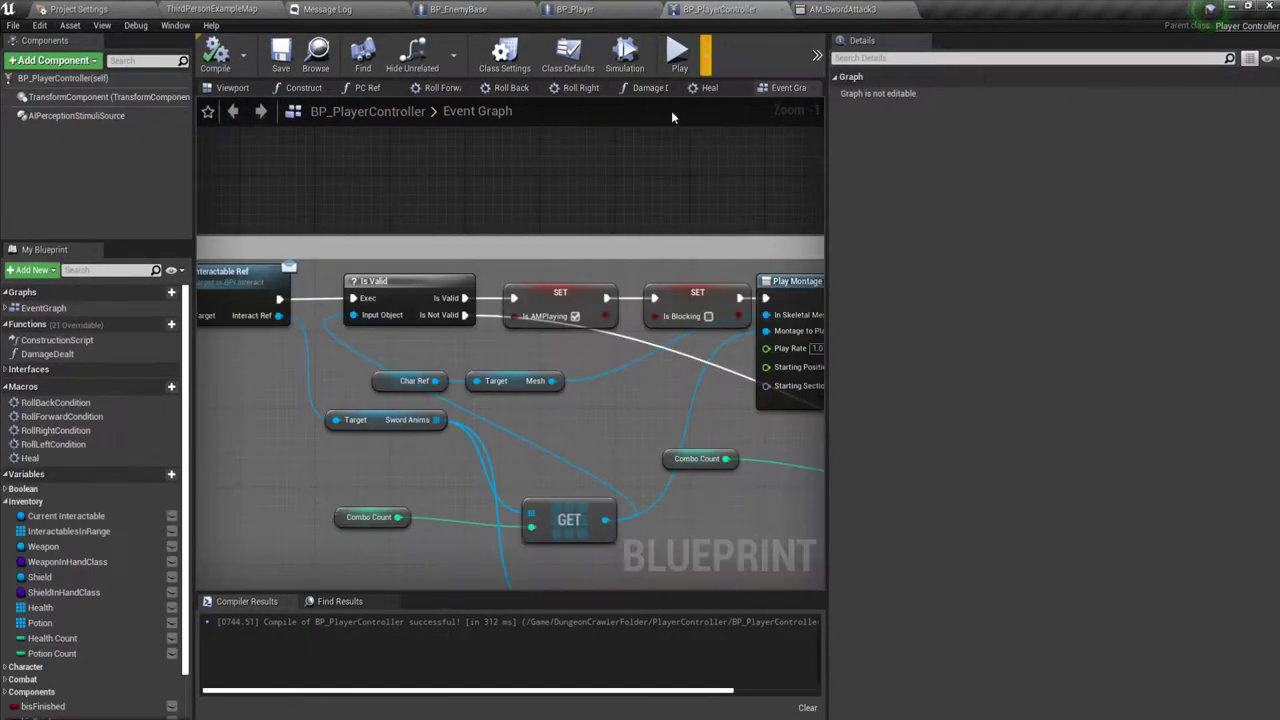
scroll(389, 519, down, 3)
scroll(389, 519, down, 2)
scroll(385, 560, down, 2)
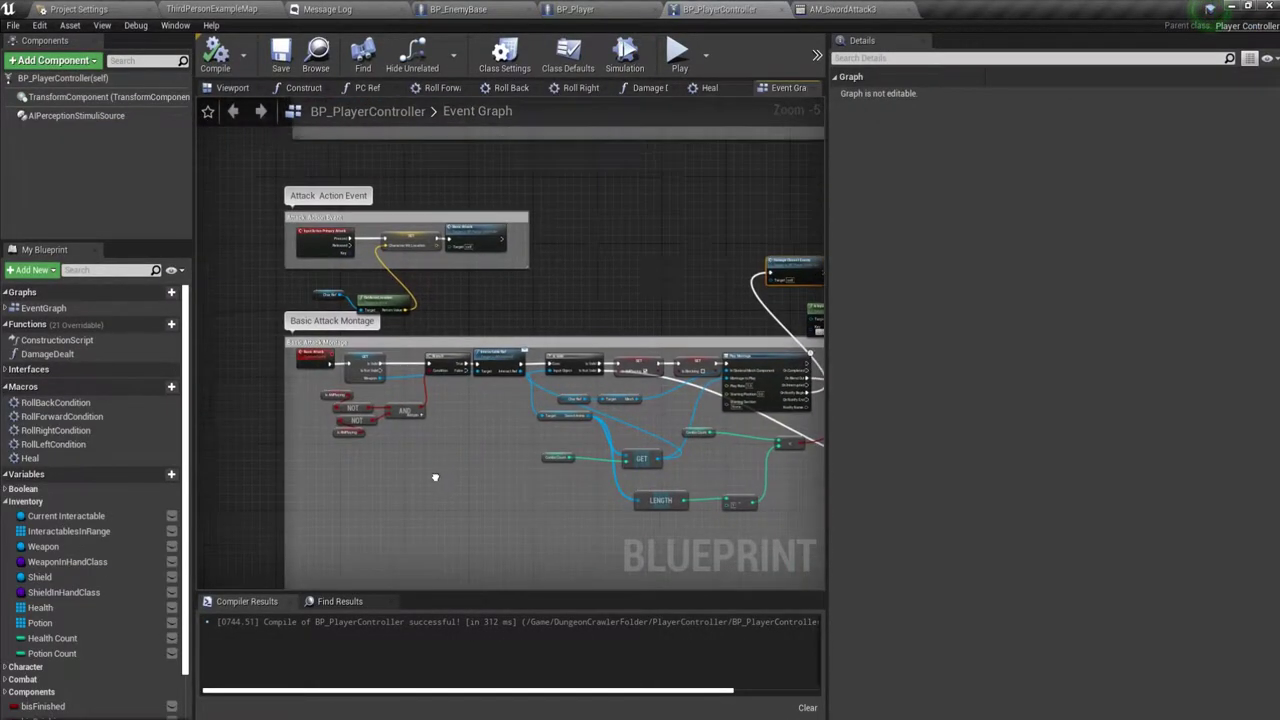
scroll(380, 585, down, 1)
scroll(384, 482, up, 1)
scroll(384, 482, up, 5)
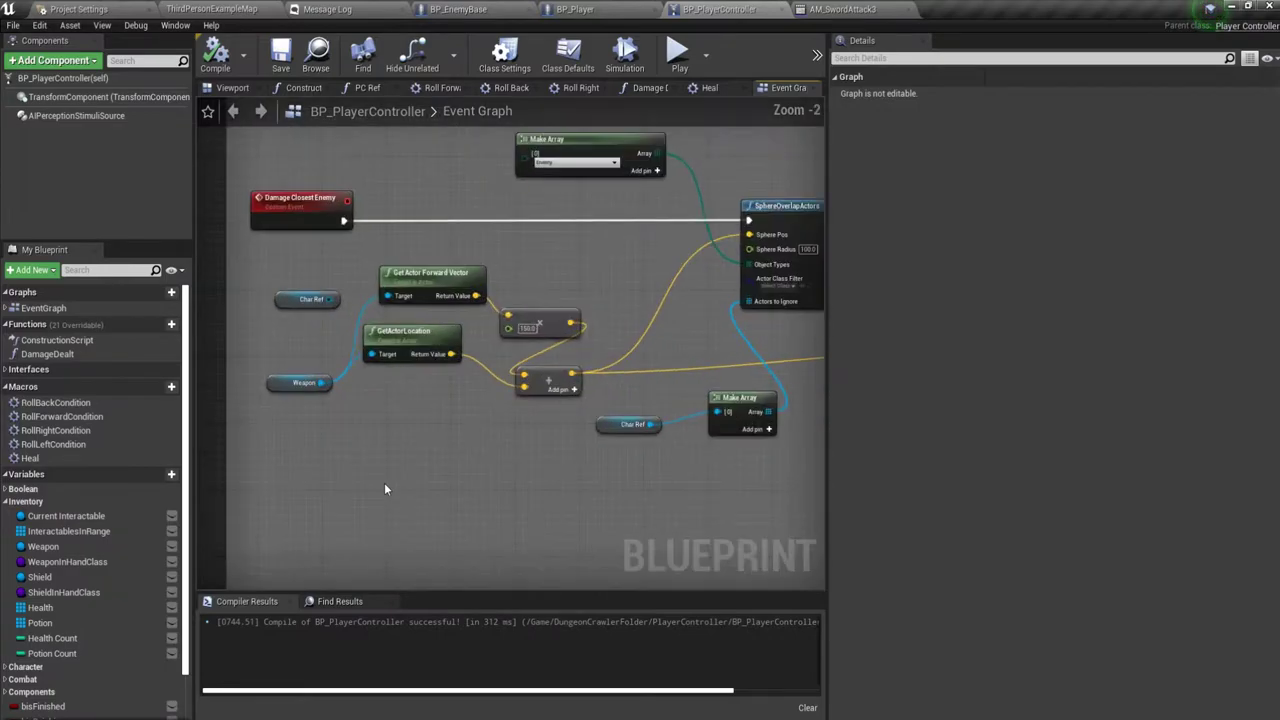
scroll(384, 482, up, 1)
Move the GetActorLocation node slightly lower, near the Draw Debug Sphere node.
right_drag(454, 417, 445, 434)
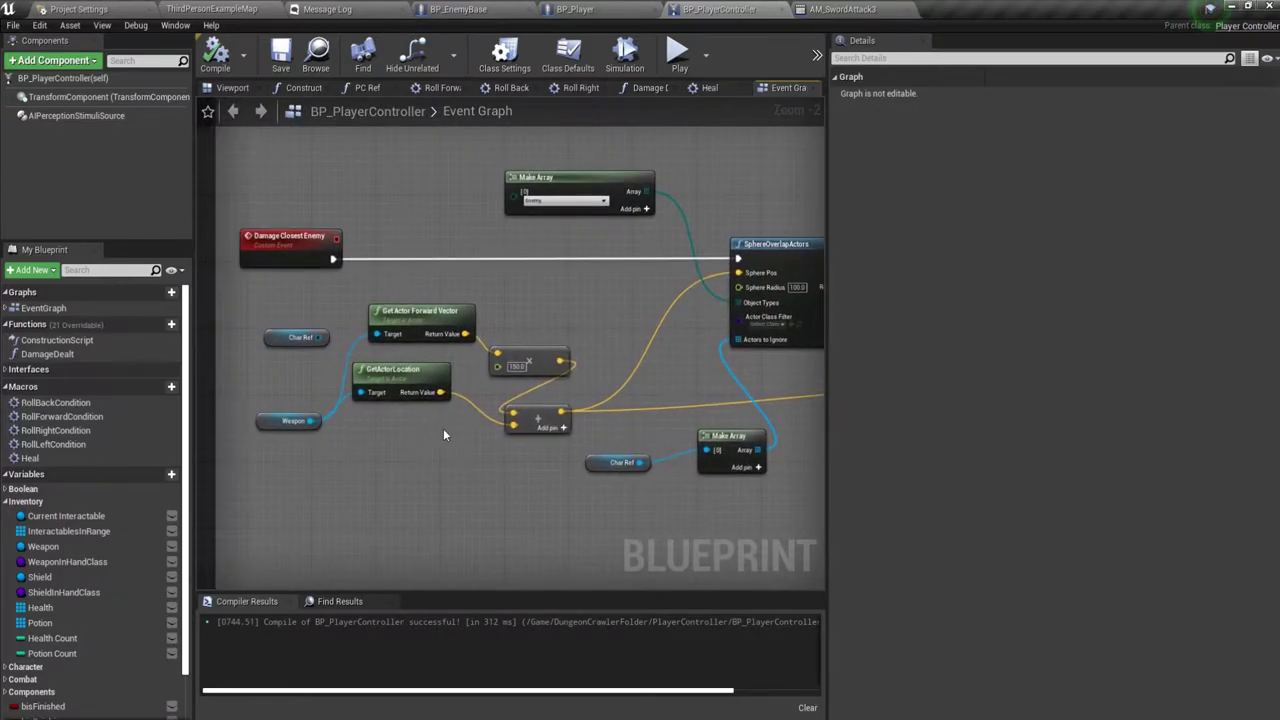
drag(413, 403, 417, 428)
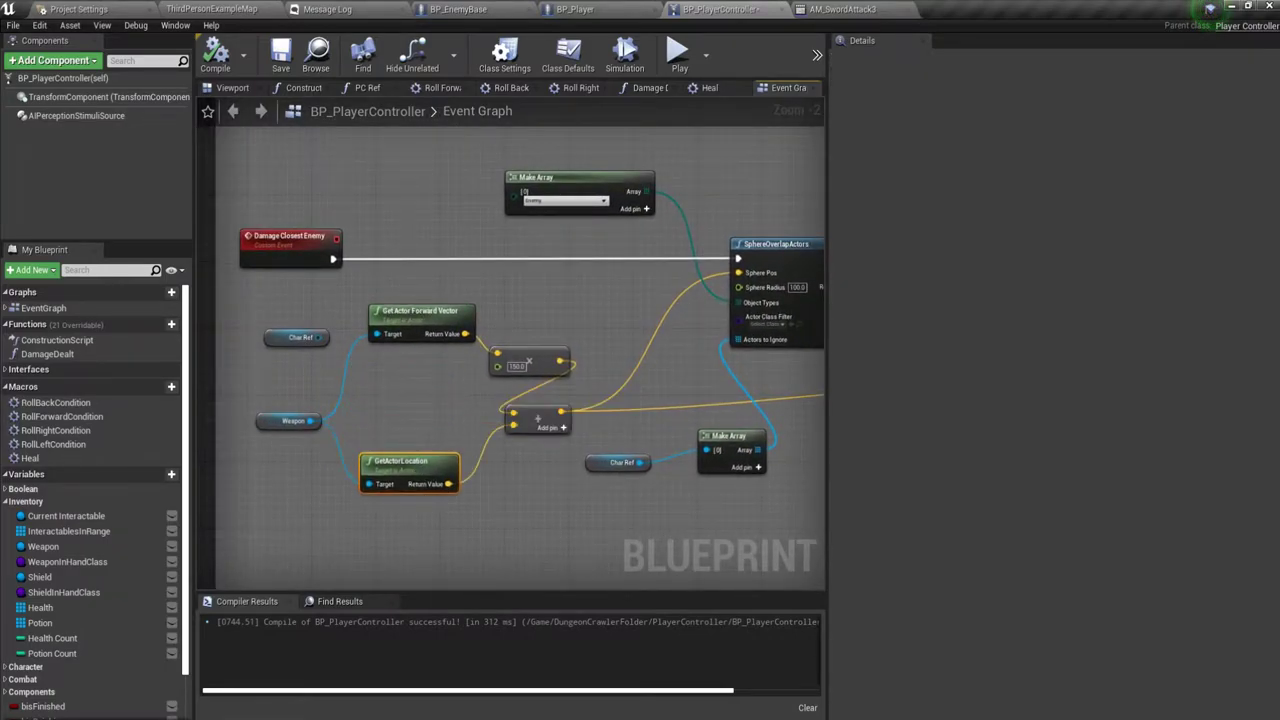
right_drag(385, 480, 212, 455)
right_drag(384, 480, 21, 481)
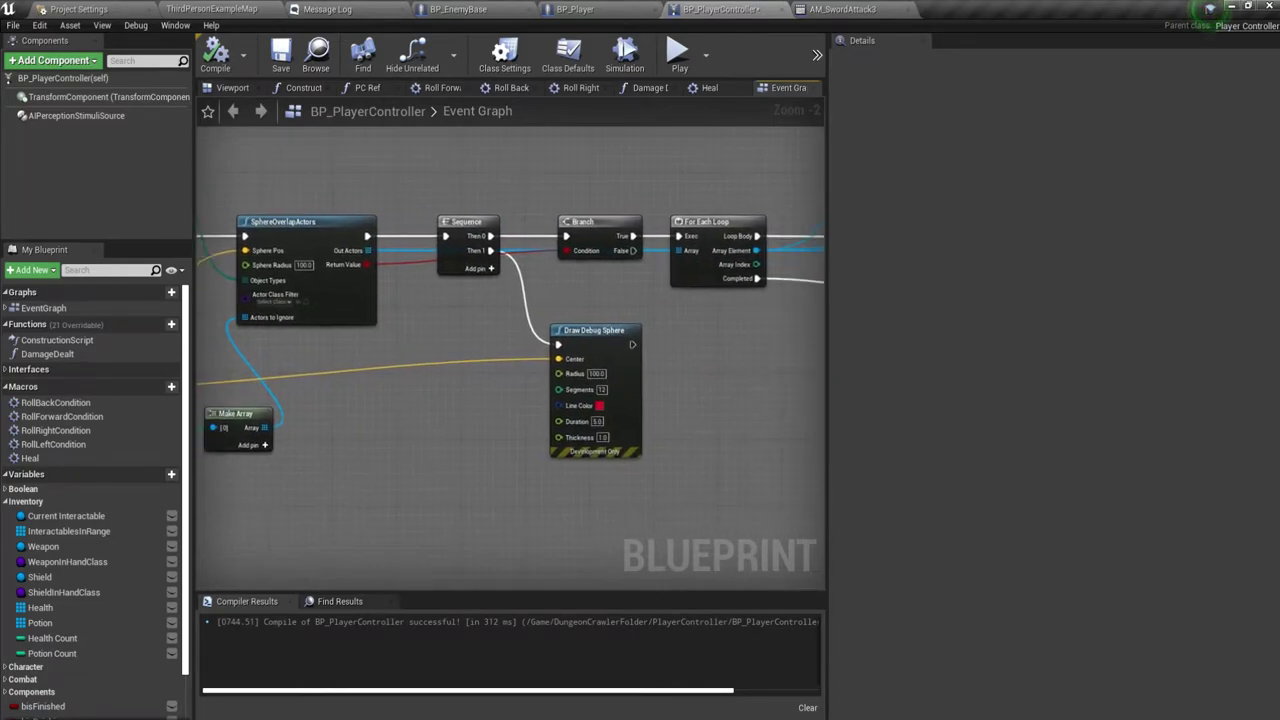
right_drag(230, 470, 460, 485)
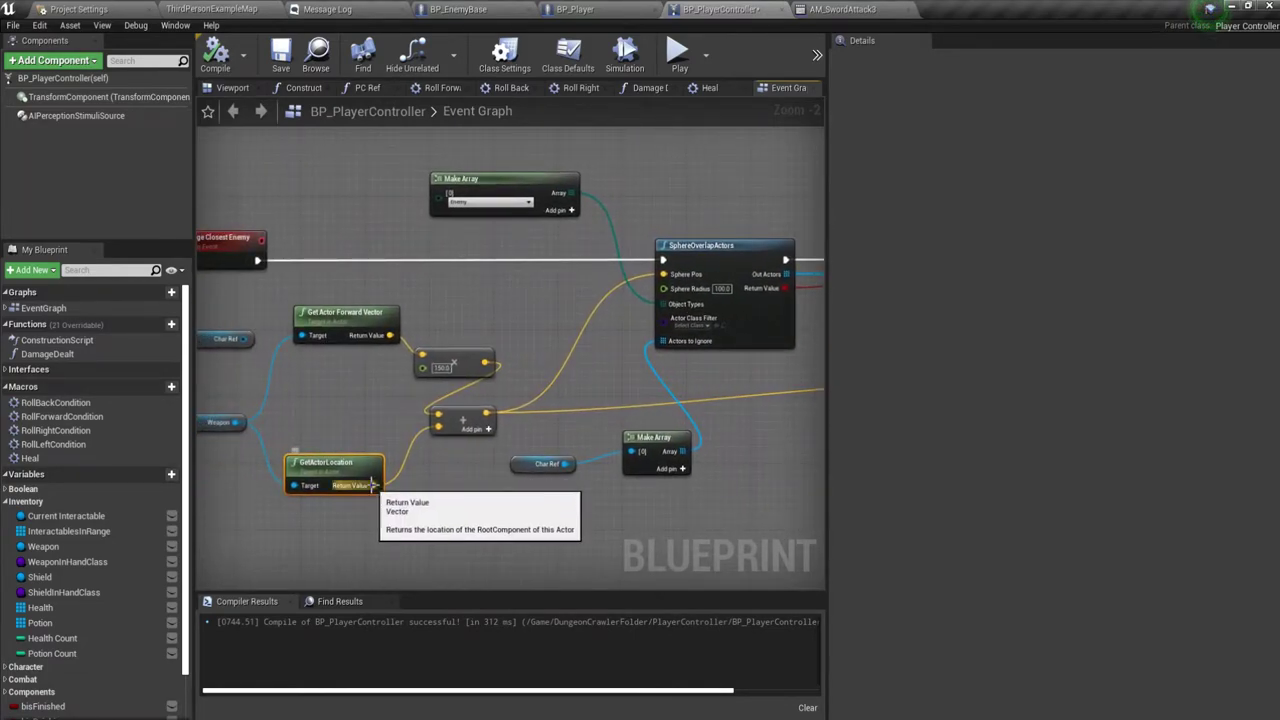
Wire GetActorLocation's Return Value into Draw Debug Sphere's Center, then return to the level editor.
drag(372, 485, 683, 295)
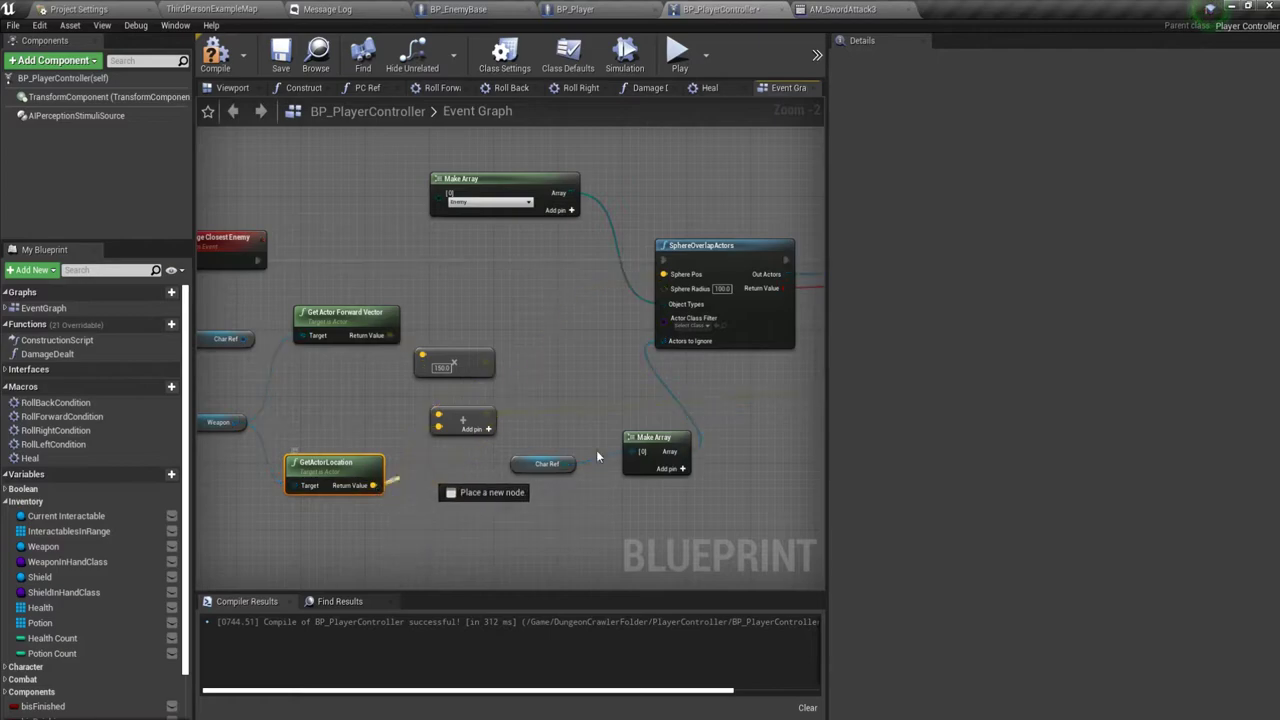
drag(597, 457, 572, 396)
drag(479, 388, 480, 384)
right_drag(213, 343, 453, 349)
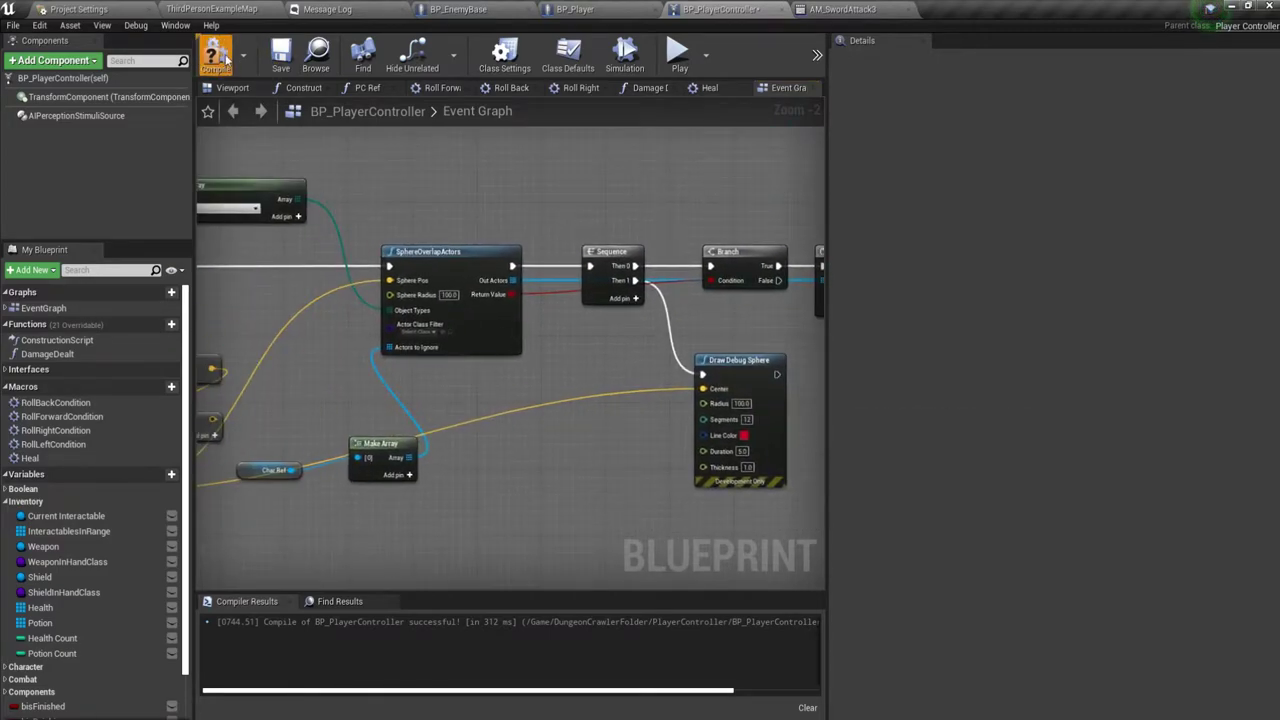
click(78, 9)
click(212, 9)
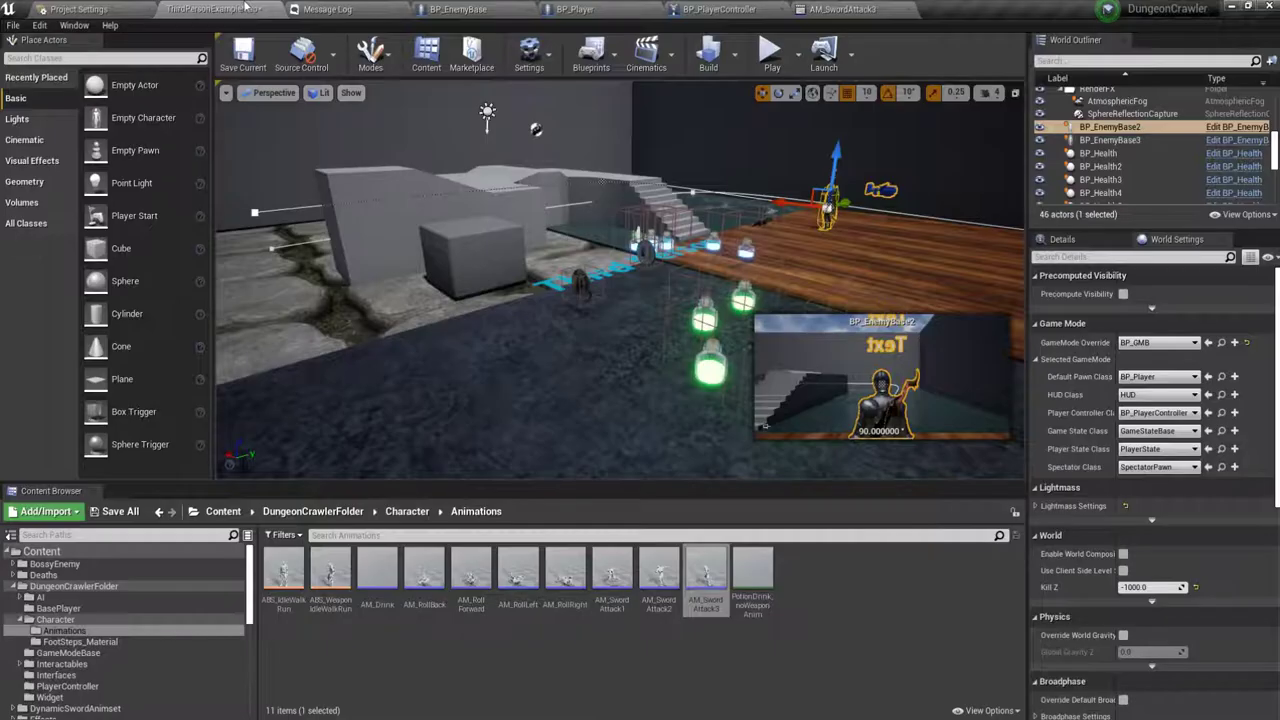
Start a new playtest and run the character toward the enemies.
click(768, 55)
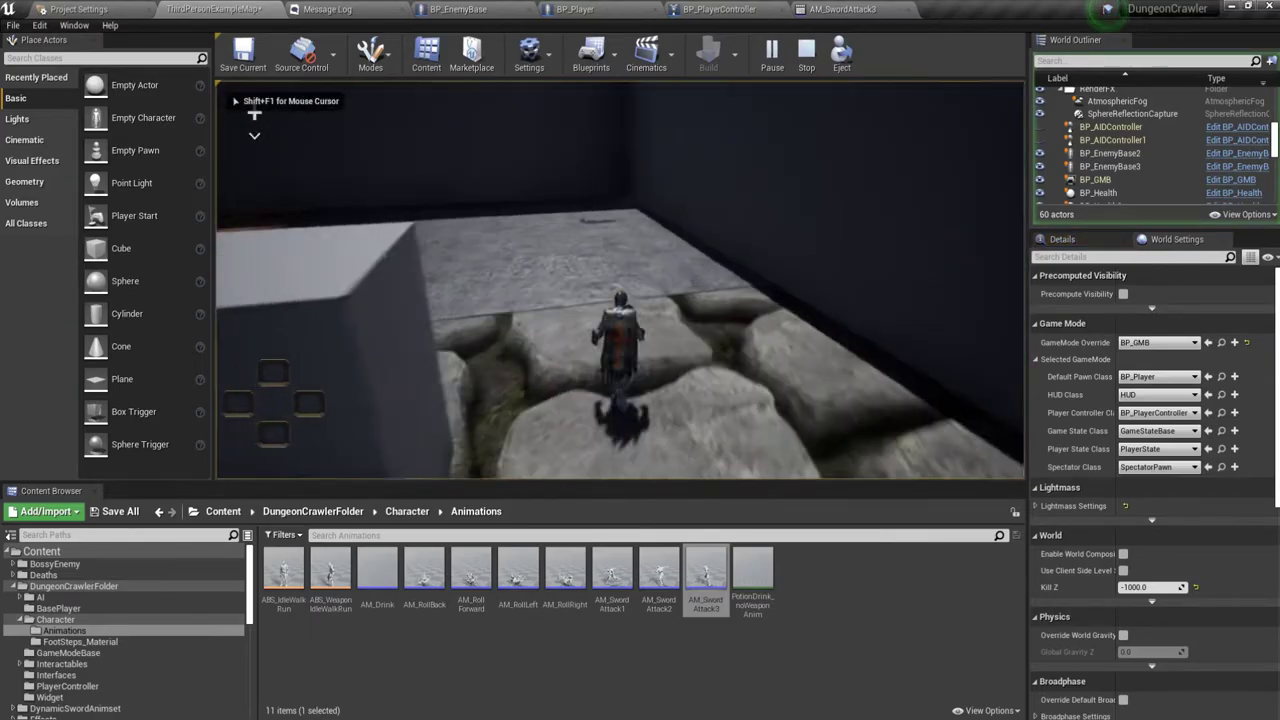
key(w)
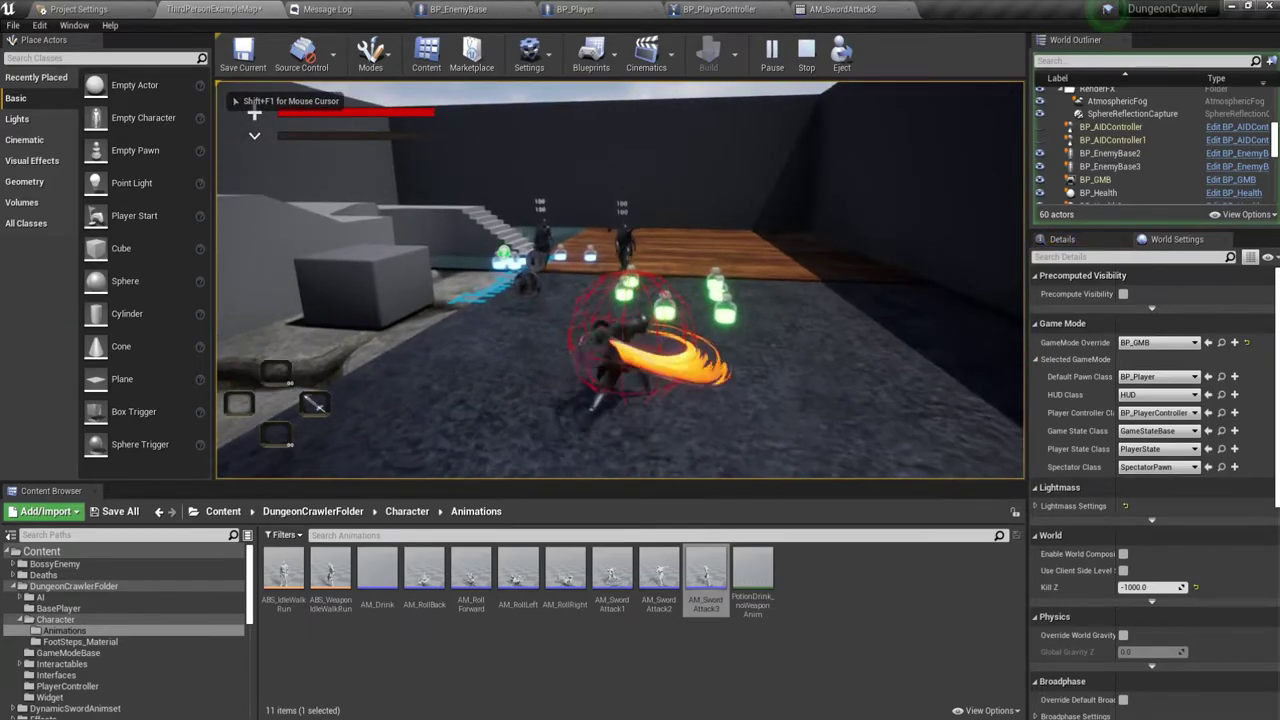
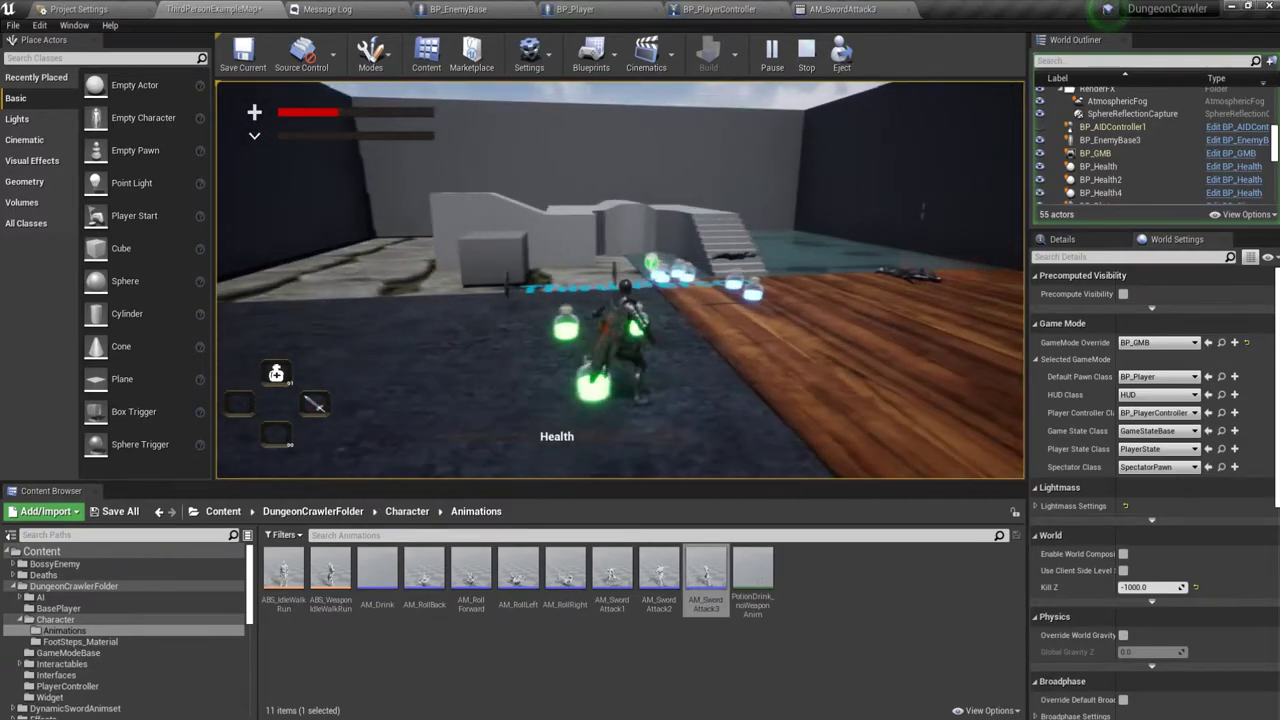
End the play test and open the Character folder listing ABP_Player and BP_Player.
key(Escape)
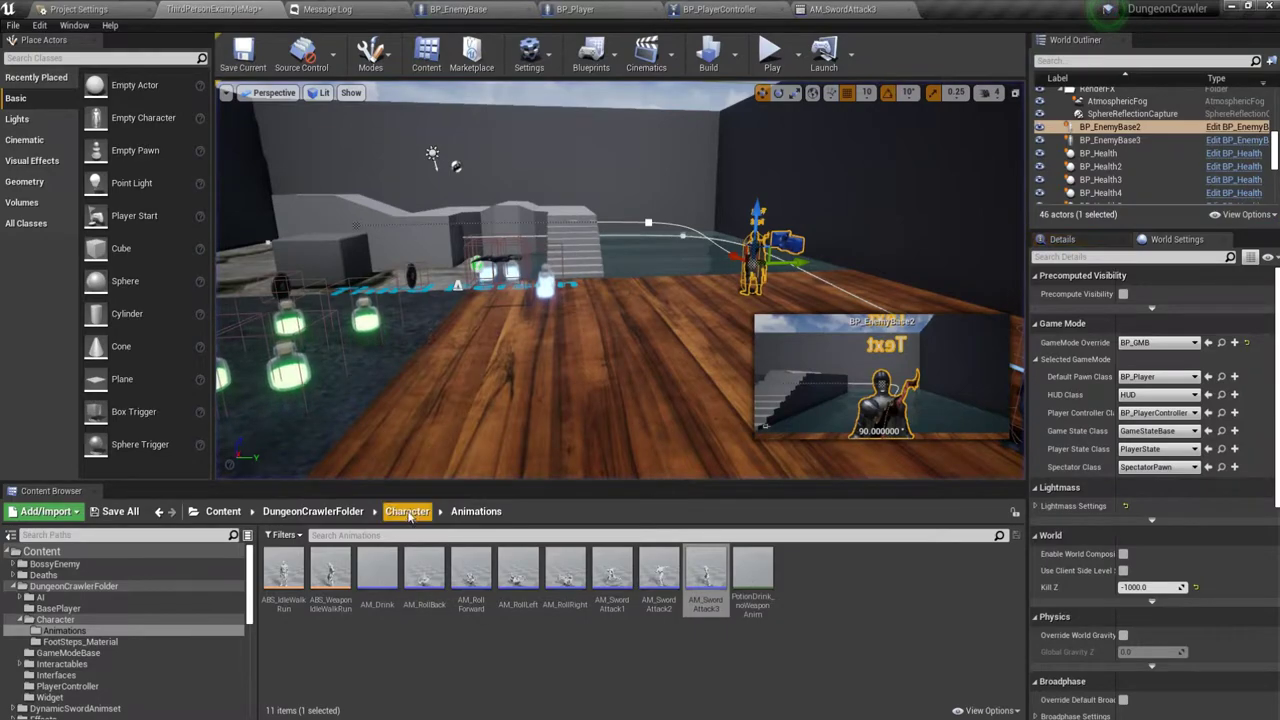
click(408, 512)
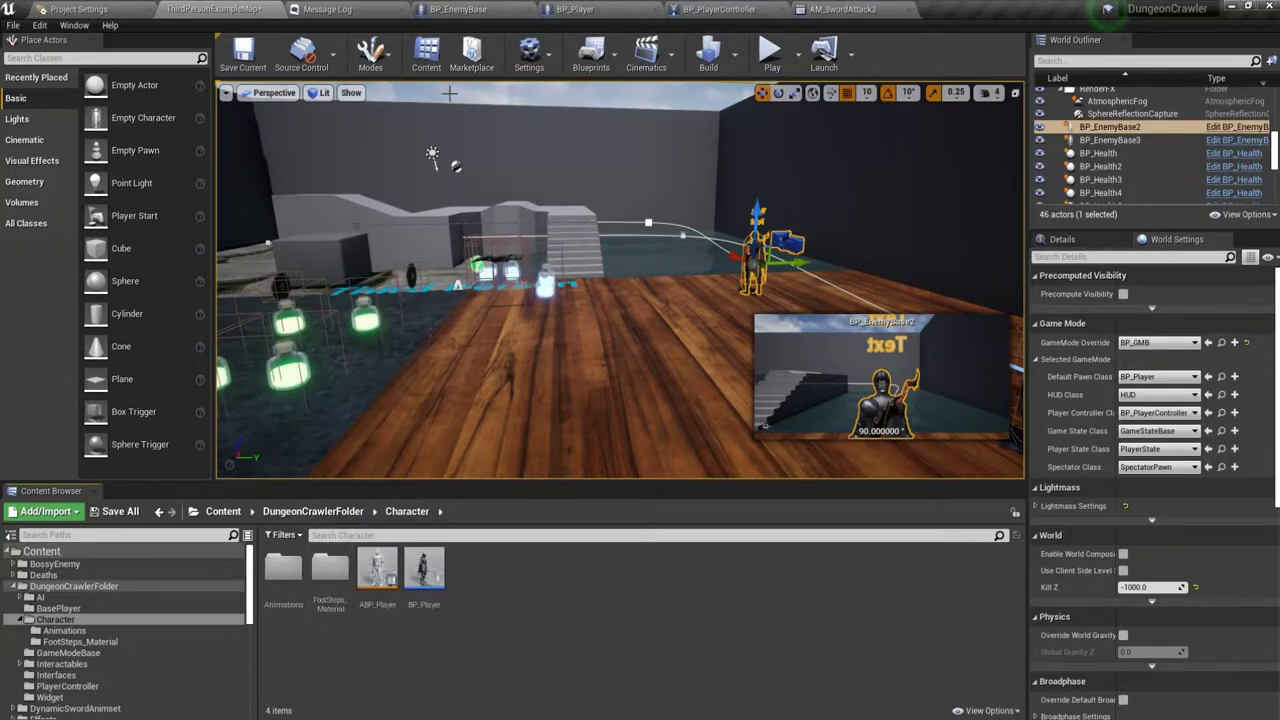
Switch to BP_PlayerController and pan along the Heal section up to Break PlayerInfo.
click(740, 8)
scroll(308, 455, down, 3)
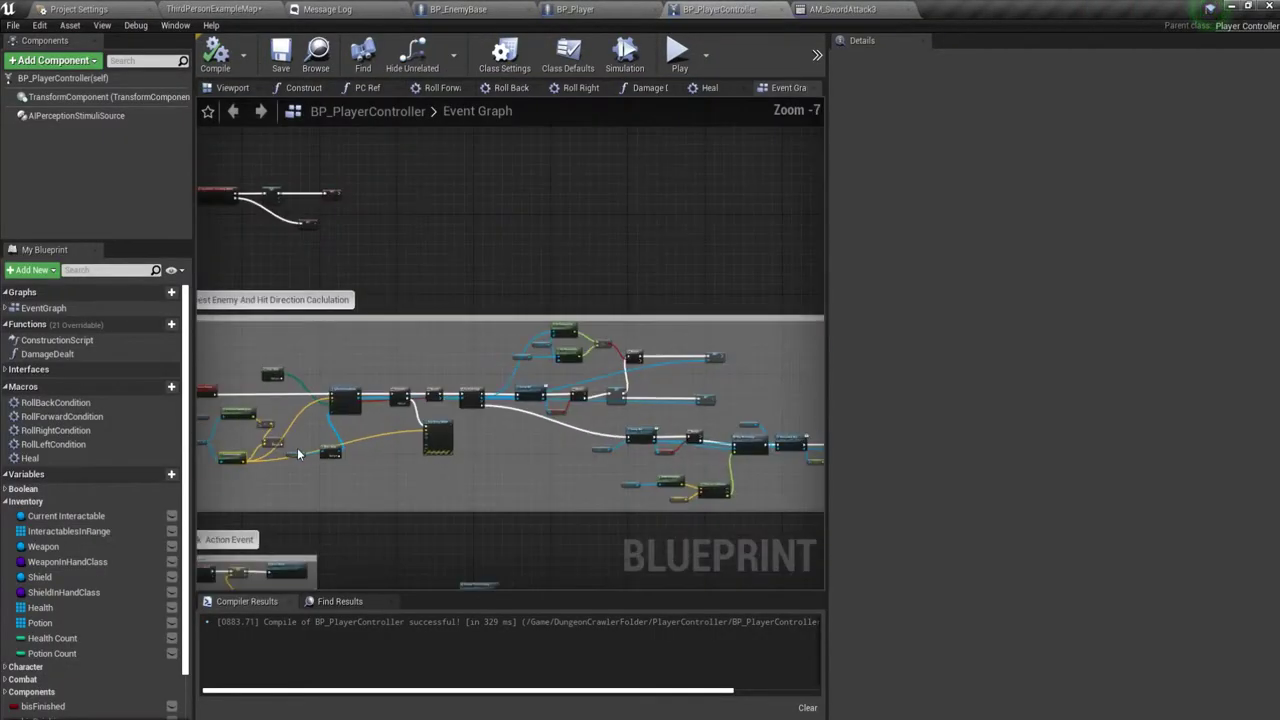
scroll(457, 413, down, 2)
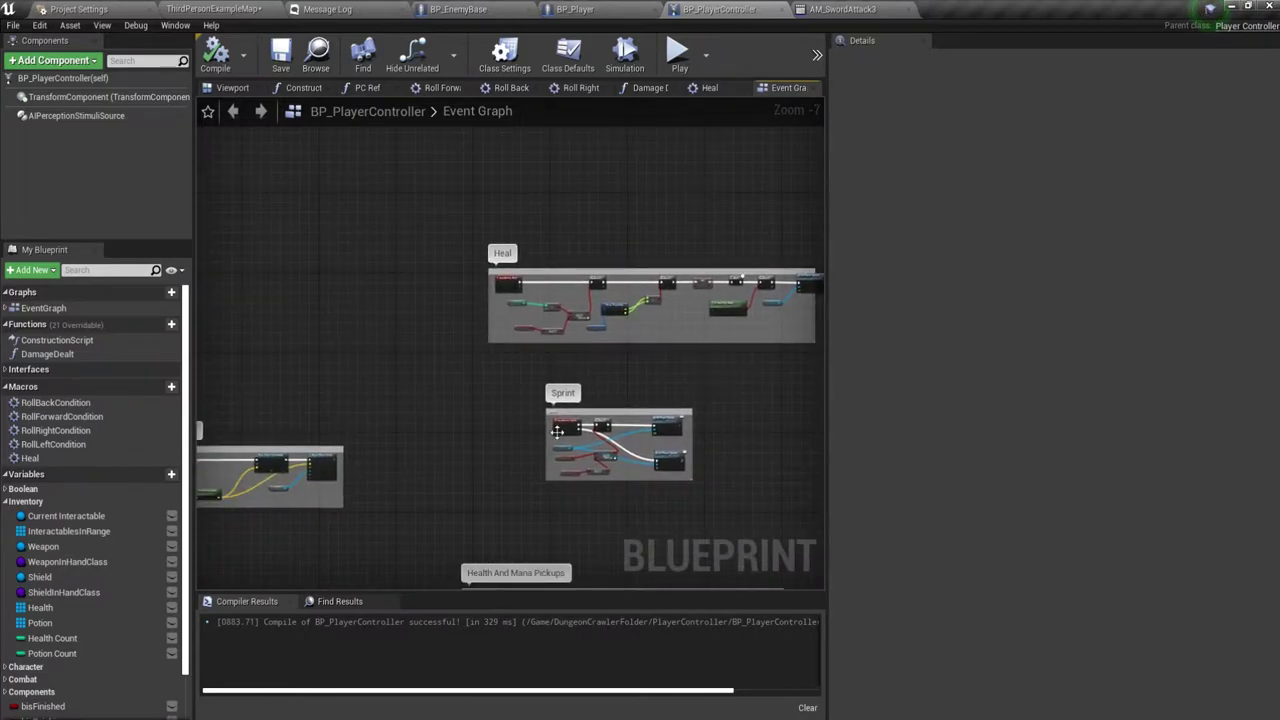
scroll(559, 356, up, 2)
scroll(559, 356, up, 2)
scroll(559, 356, up, 1)
right_drag(381, 337, 373, 338)
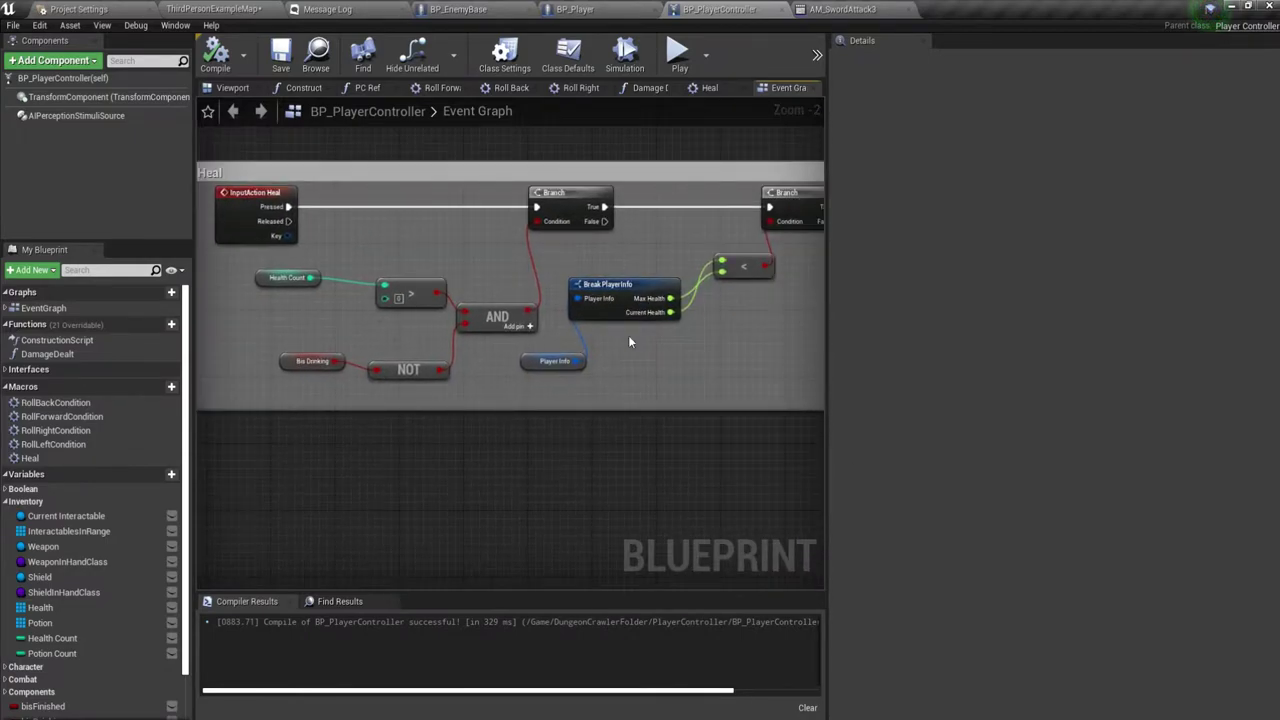
right_drag(654, 336, 474, 338)
right_drag(692, 350, 278, 367)
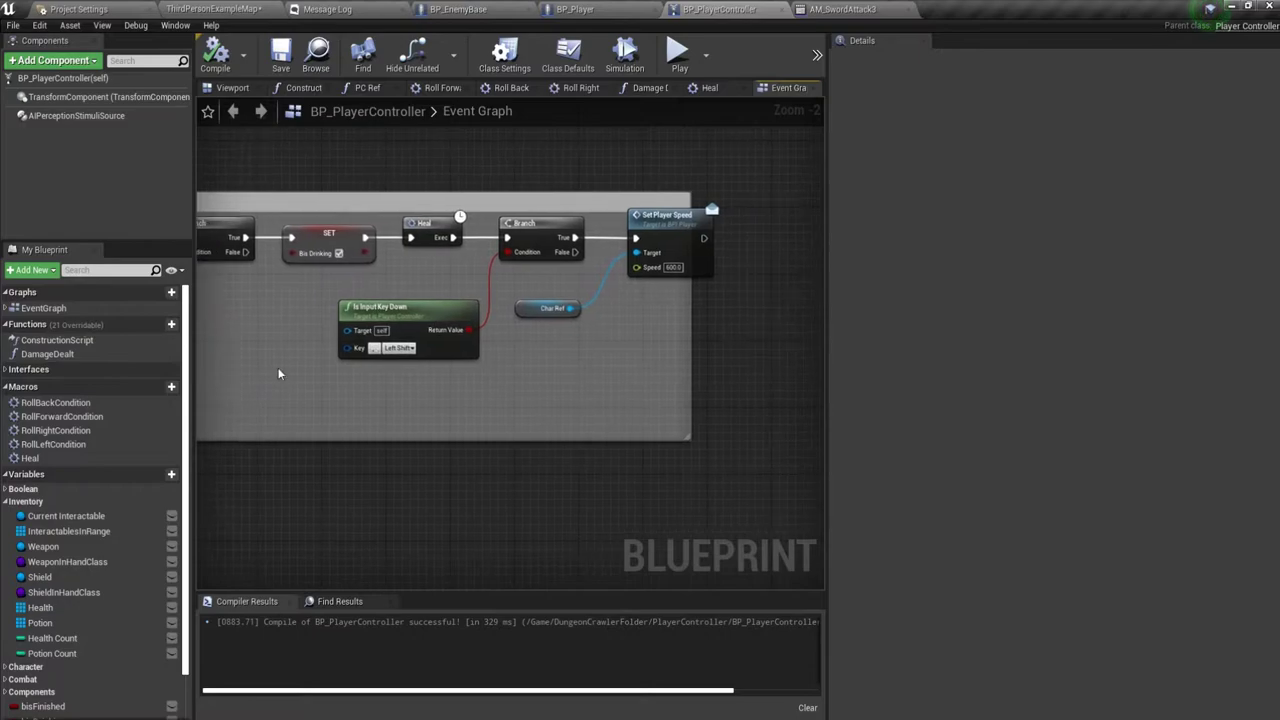
scroll(278, 375, down, 2)
mouse_move(354, 491)
right_down()
mouse_move(446, 420)
mouse_move(562, 452)
mouse_move(448, 468)
mouse_move(405, 457)
right_up()
scroll(434, 448, up, 2)
scroll(562, 452, down, 2)
scroll(643, 318, up, 1)
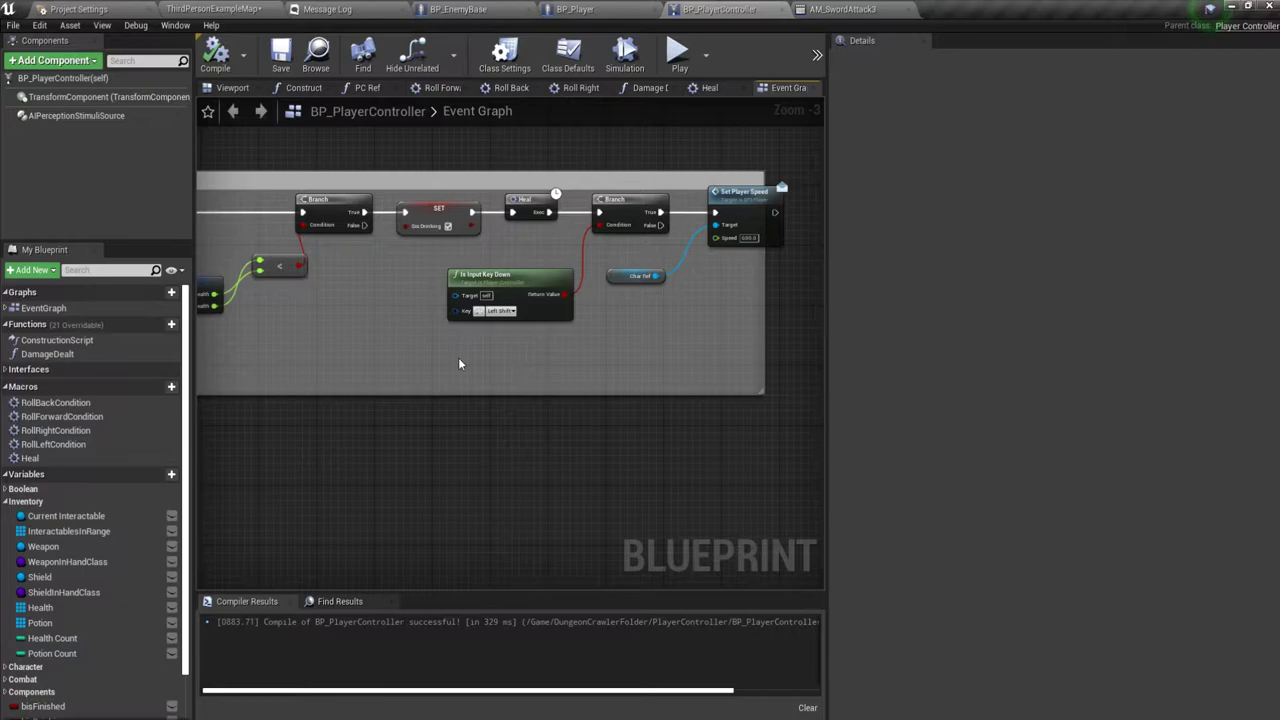
right_drag(459, 364, 534, 388)
Open the Heal macro graph, review its Clamp, Add, Play Montage and SET nodes, and compile.
double_click(607, 220)
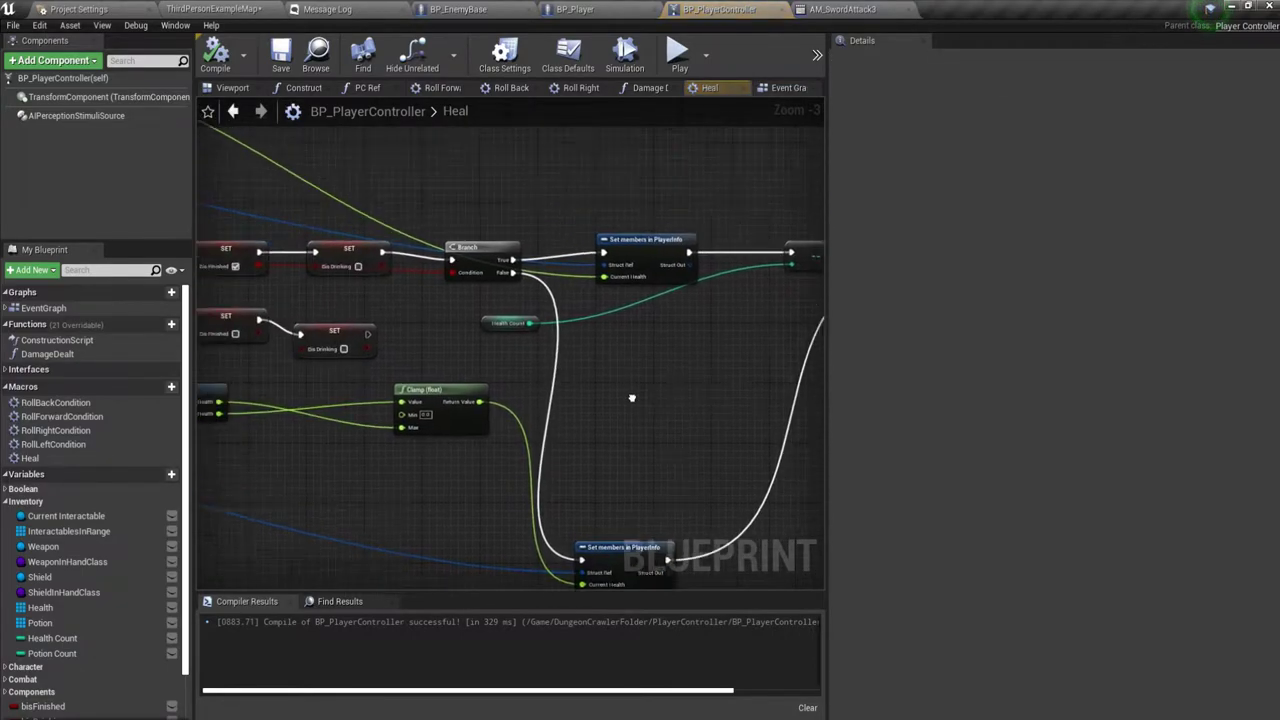
mouse_move(445, 394)
right_down()
mouse_move(511, 418)
mouse_move(647, 404)
mouse_move(415, 417)
mouse_move(446, 408)
right_up()
scroll(415, 417, down, 2)
scroll(472, 437, up, 3)
scroll(446, 408, down, 3)
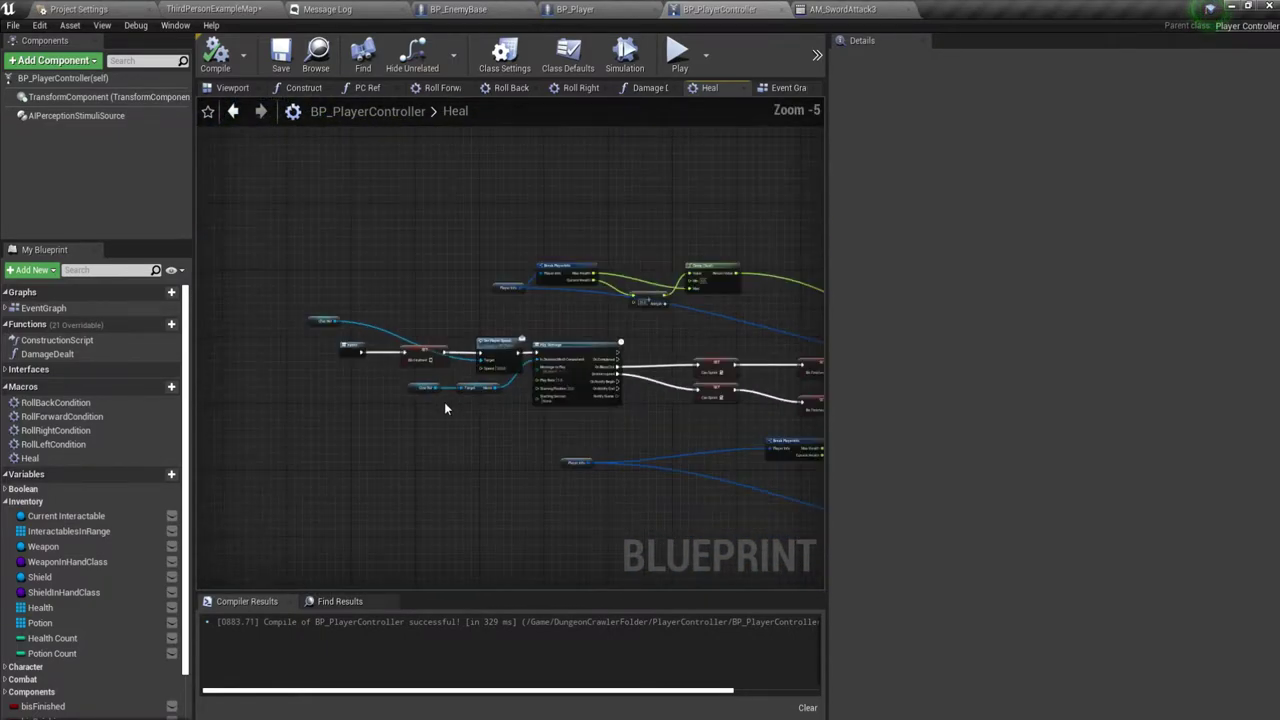
scroll(432, 372, up, 3)
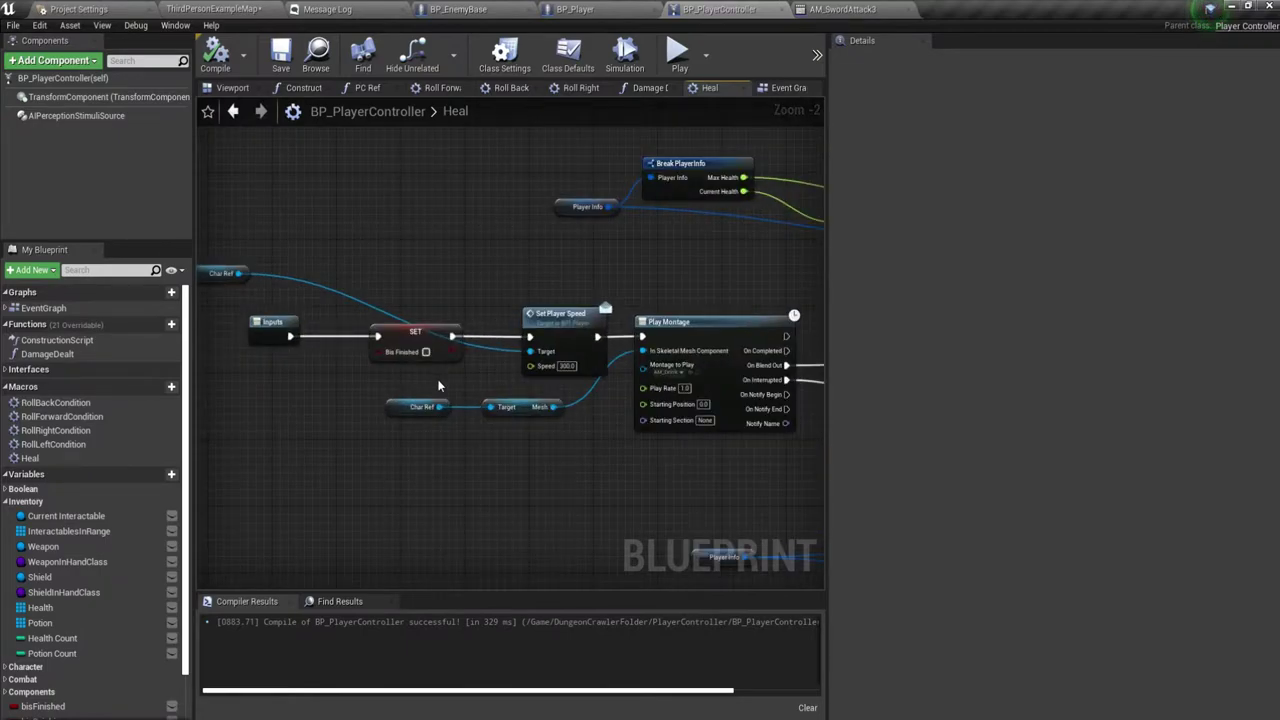
mouse_move(601, 437)
right_down()
mouse_move(617, 446)
mouse_move(296, 370)
right_up()
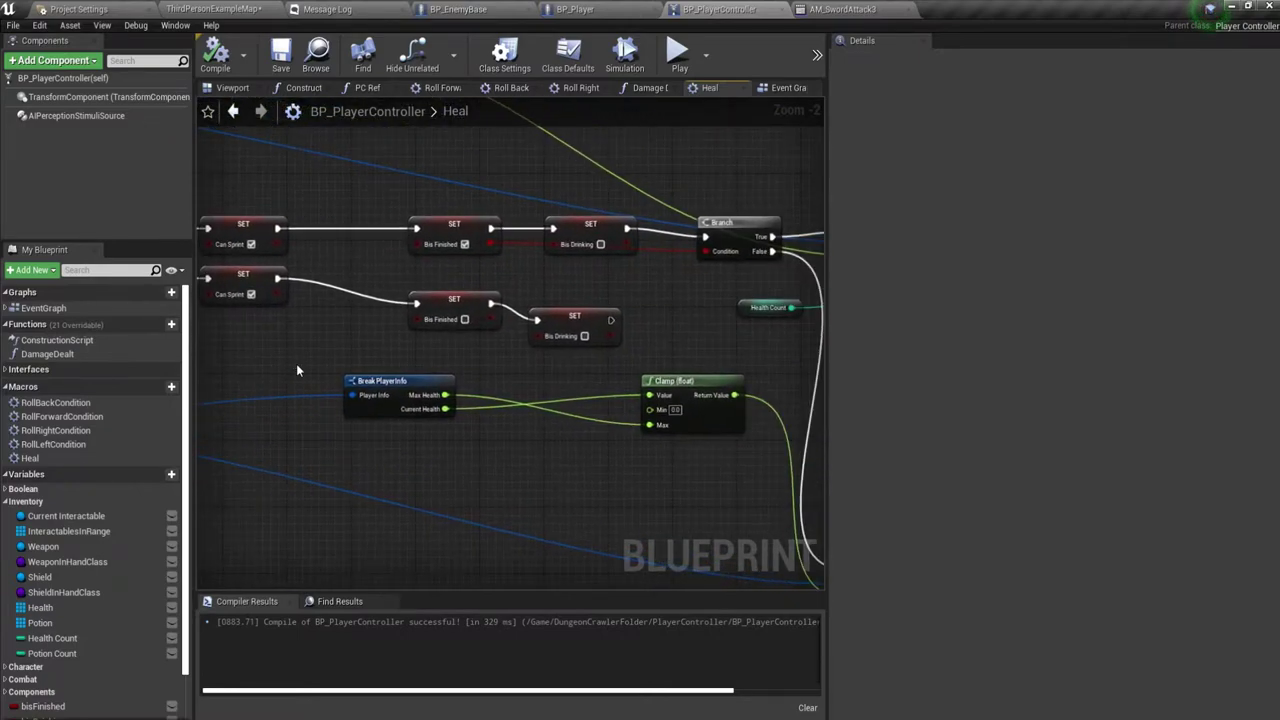
right_drag(486, 379, 669, 433)
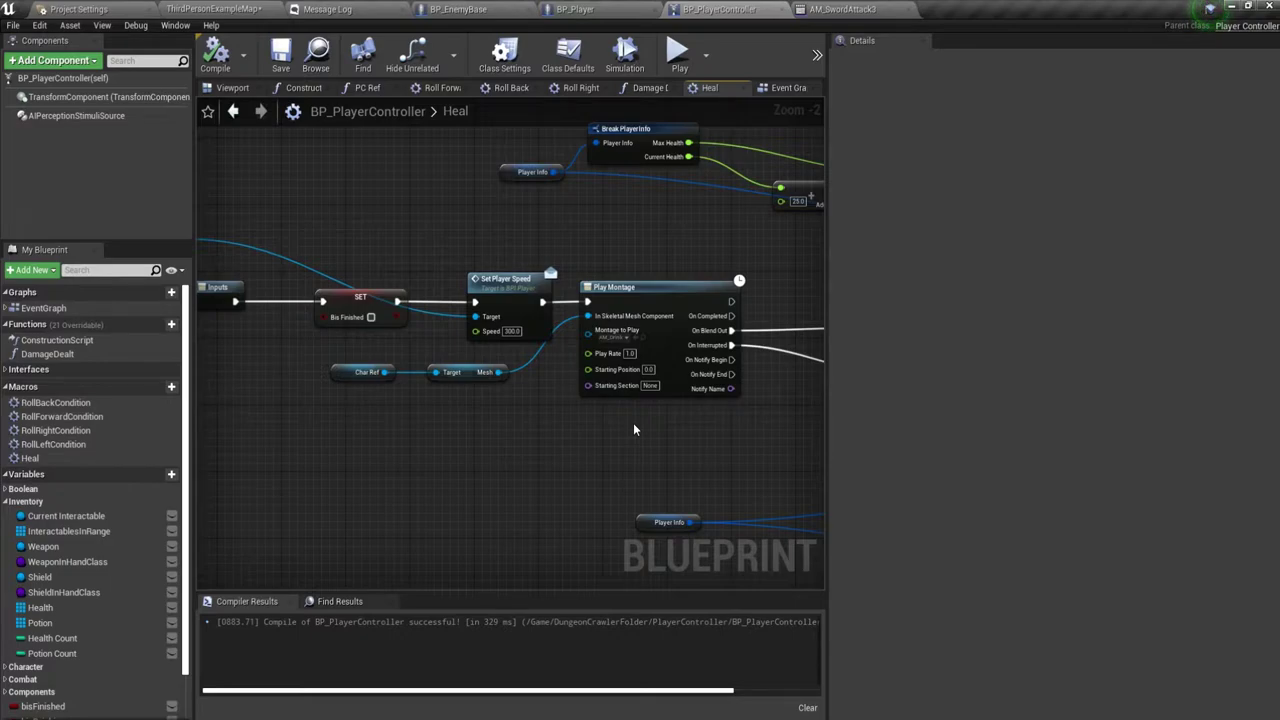
mouse_move(698, 432)
right_down()
mouse_move(320, 400)
mouse_move(472, 407)
right_up()
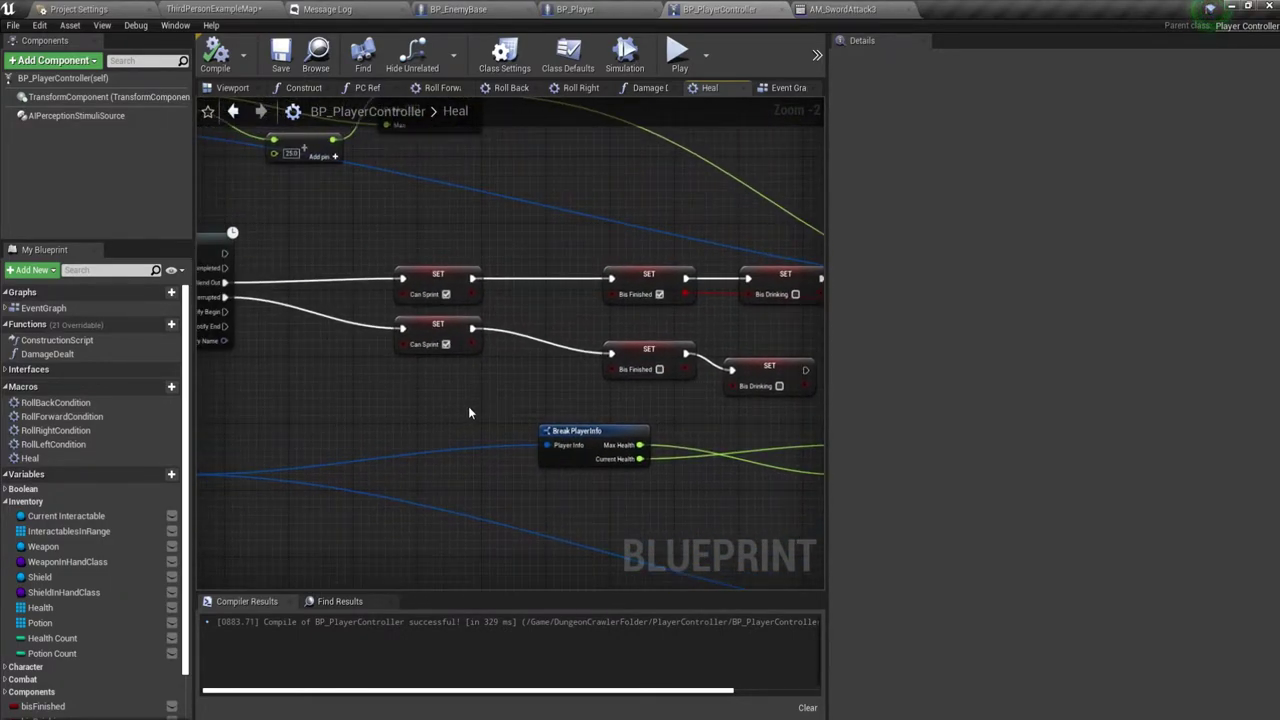
click(220, 60)
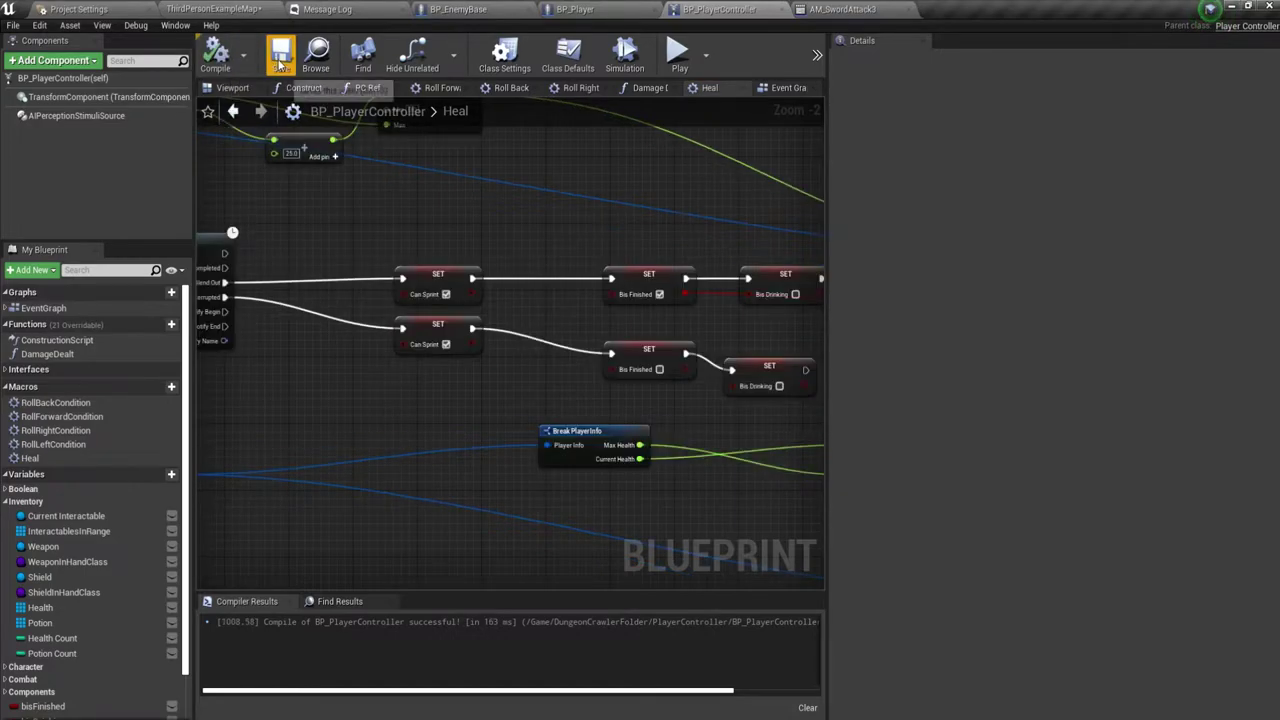
click(245, 10)
Return to BP_PlayerController's Event Graph and survey the whole graph.
click(712, 9)
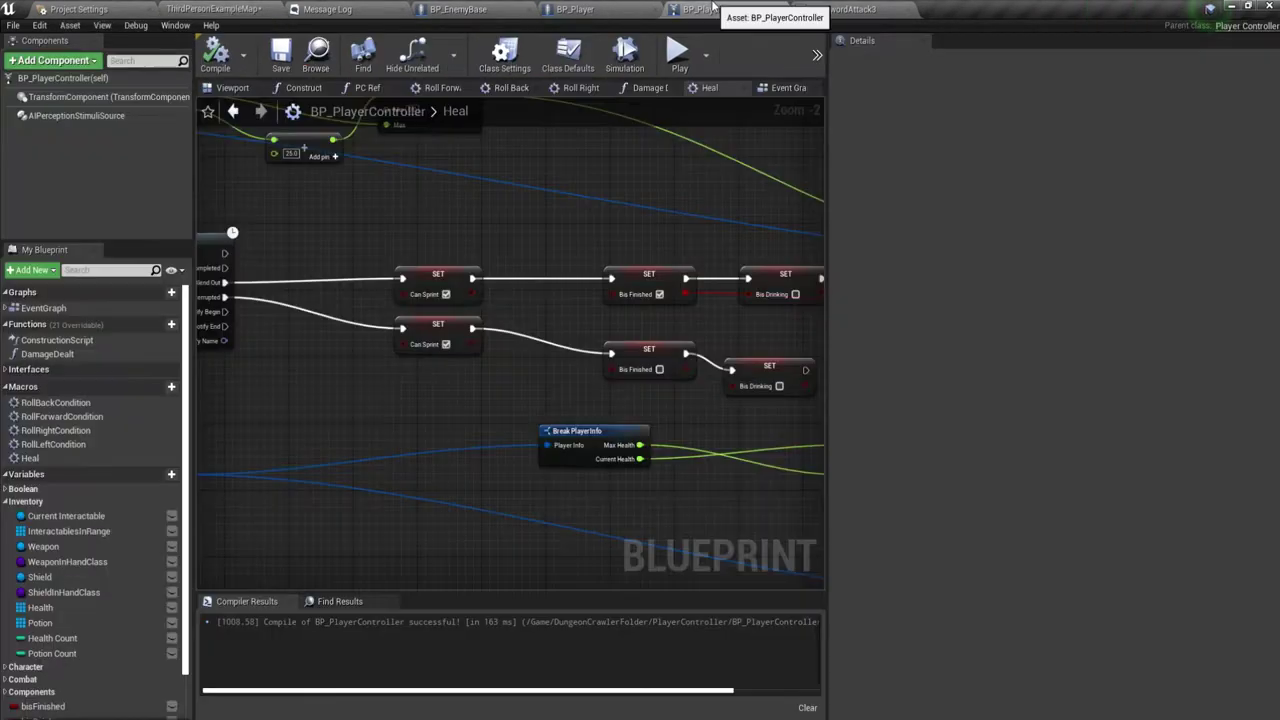
scroll(349, 439, down, 4)
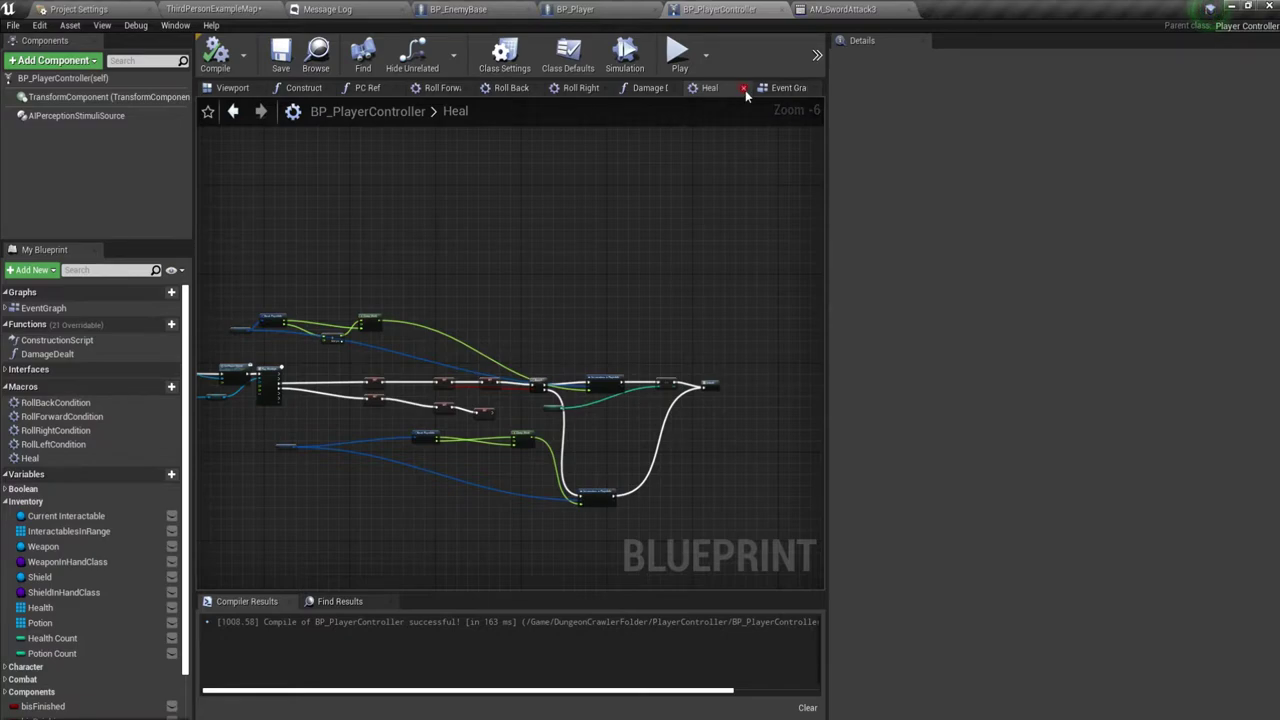
click(783, 88)
scroll(533, 491, down, 7)
scroll(533, 491, down, 5)
mouse_move(554, 508)
right_down()
mouse_move(470, 475)
mouse_move(482, 367)
right_up()
Find the Roll Input section and add a Set bisDrinking node to the roll input.
scroll(483, 441, up, 2)
scroll(483, 441, up, 3)
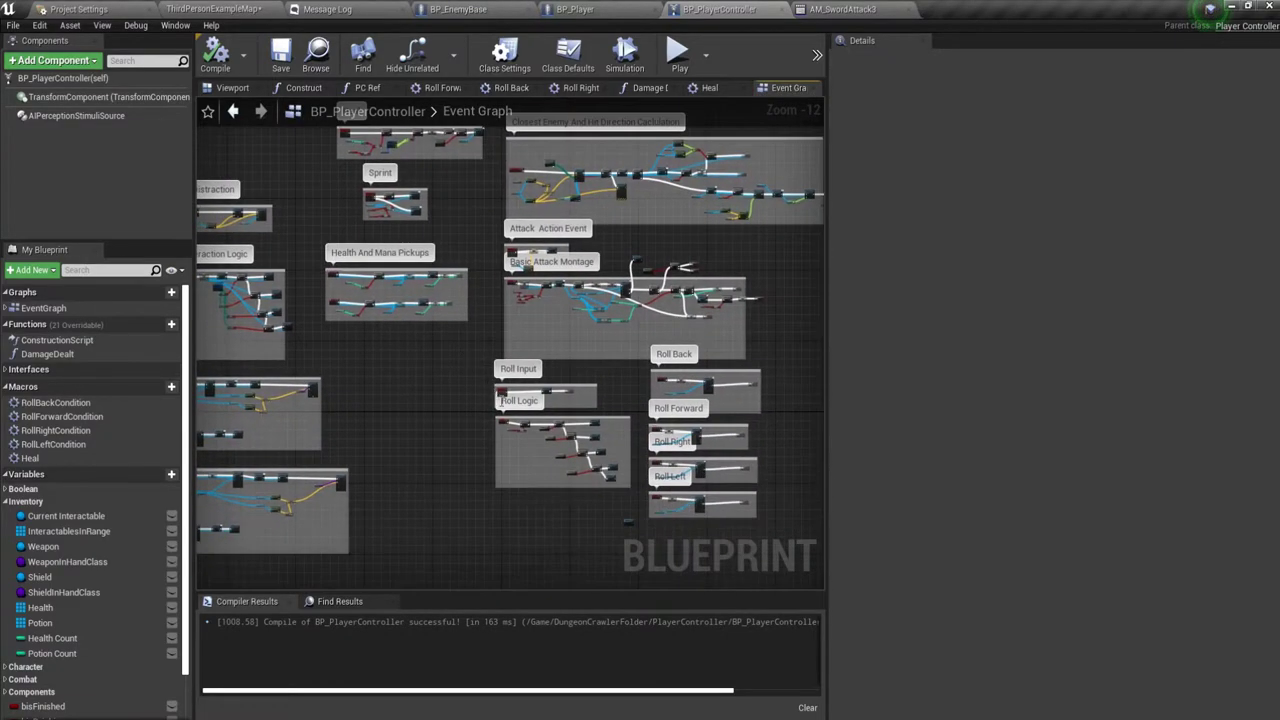
scroll(483, 441, up, 3)
scroll(670, 432, up, 2)
mouse_move(670, 432)
right_down()
mouse_move(491, 352)
mouse_move(393, 356)
mouse_move(471, 377)
mouse_move(375, 382)
mouse_move(423, 411)
right_up()
right_drag(372, 266, 413, 295)
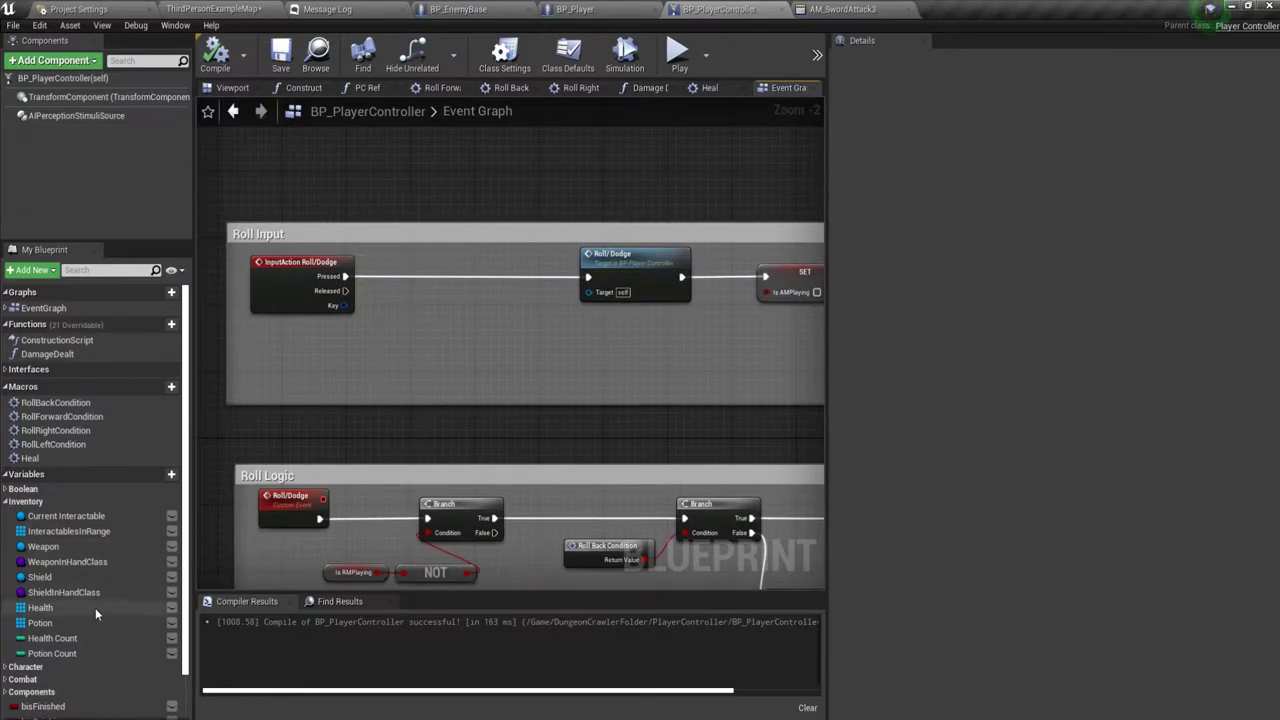
scroll(95, 607, down, 2)
mouse_move(43, 664)
ctrl+mouse_down()
mouse_move(320, 370)
mouse_move(316, 334)
mouse_move(439, 278)
ctrl+mouse_up()
click(347, 367)
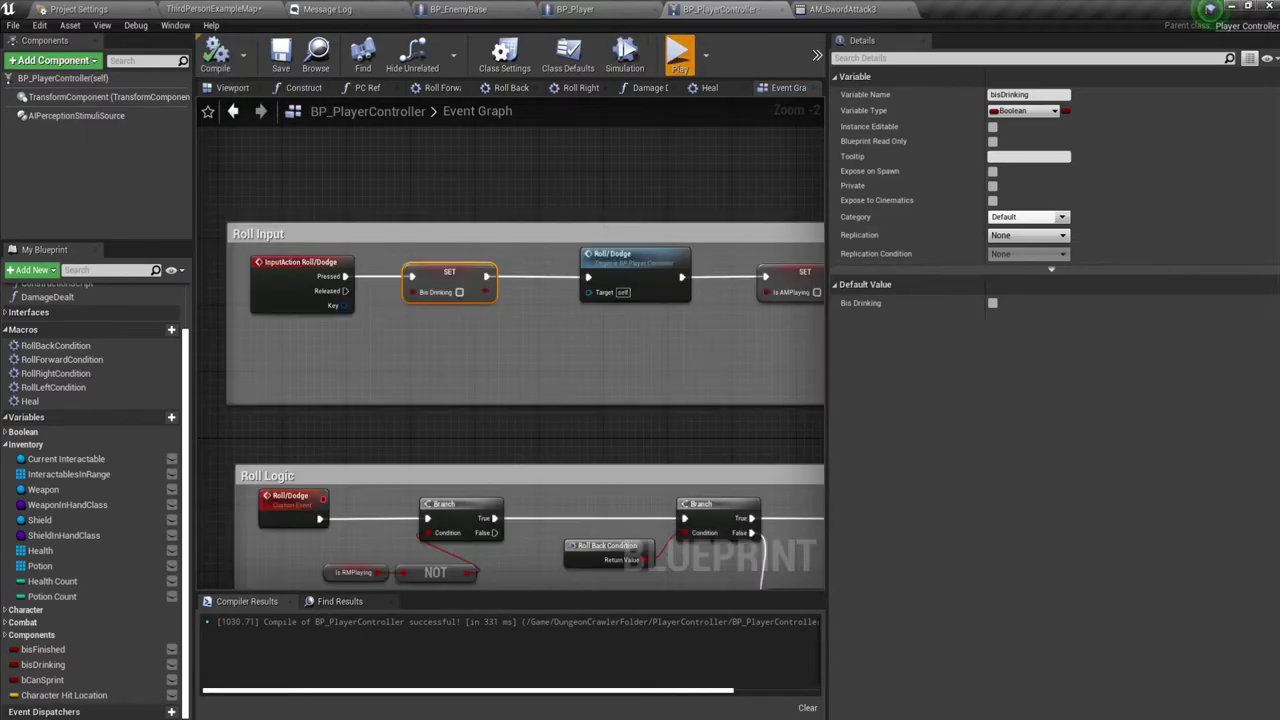
click(679, 55)
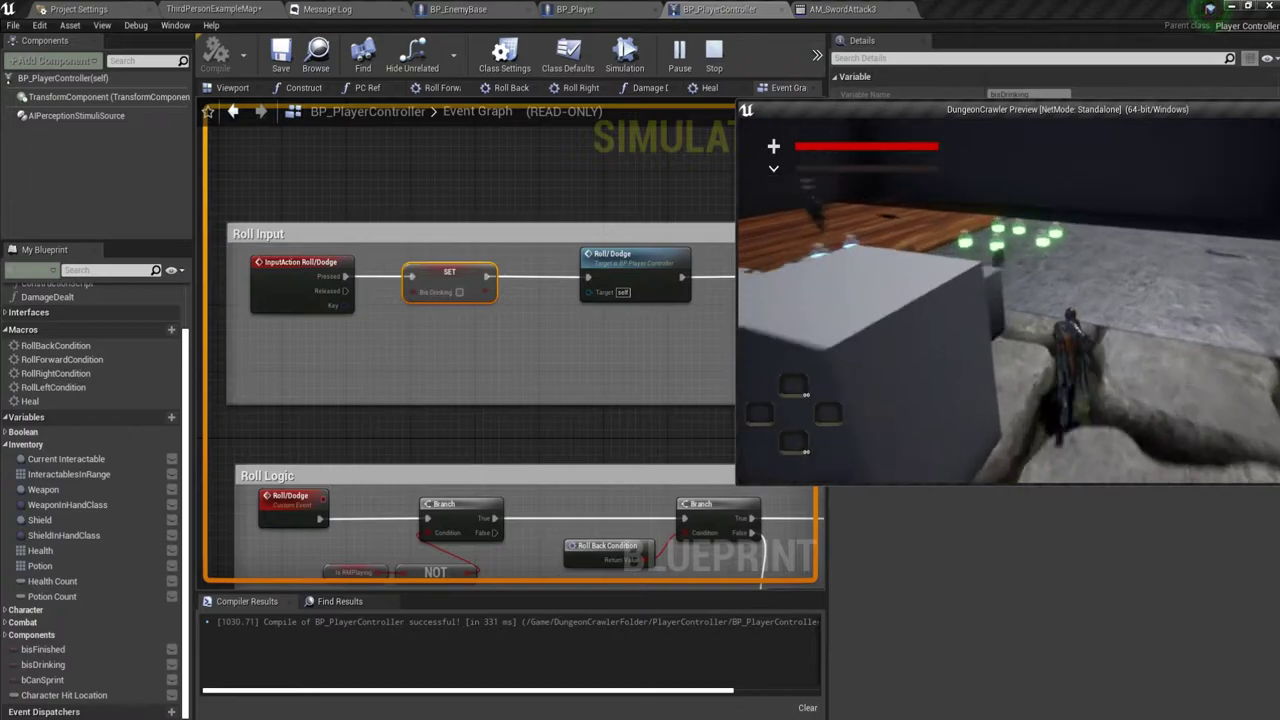
key(w)
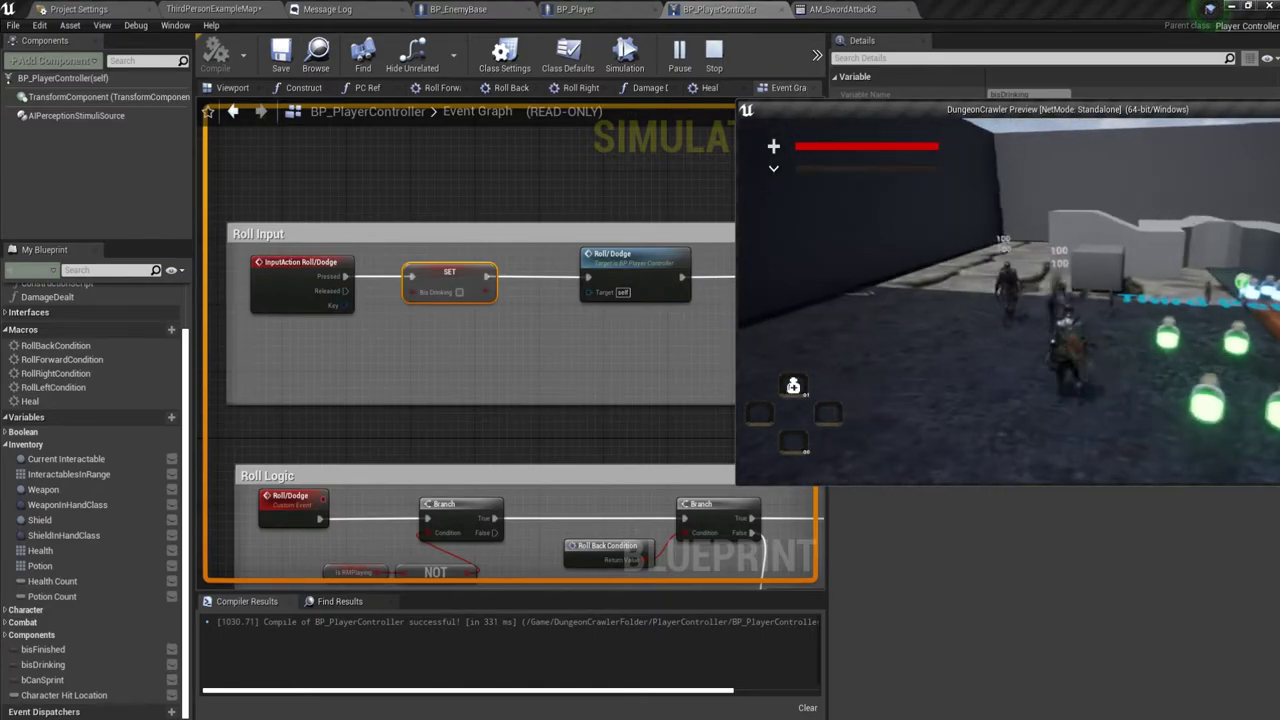
key(Escape)
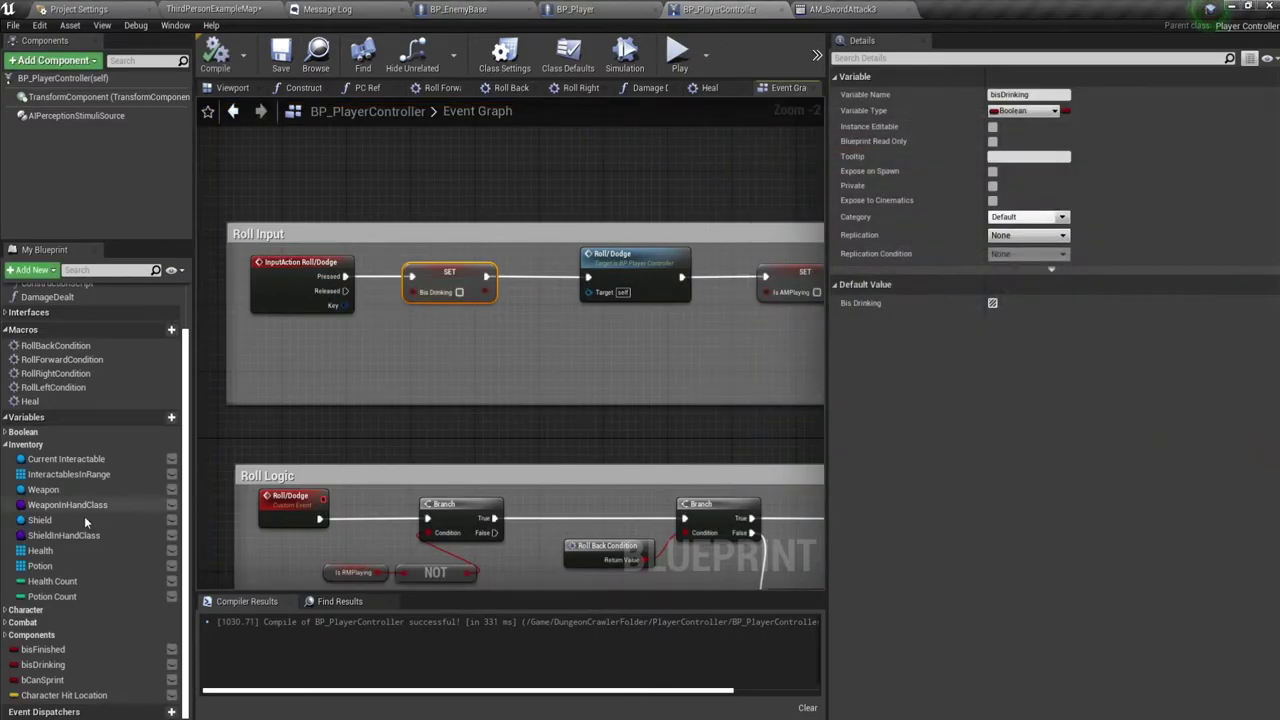
Open the Heal macro graph and nudge the Branch after Play Montage up and right.
scroll(411, 457, down, 2)
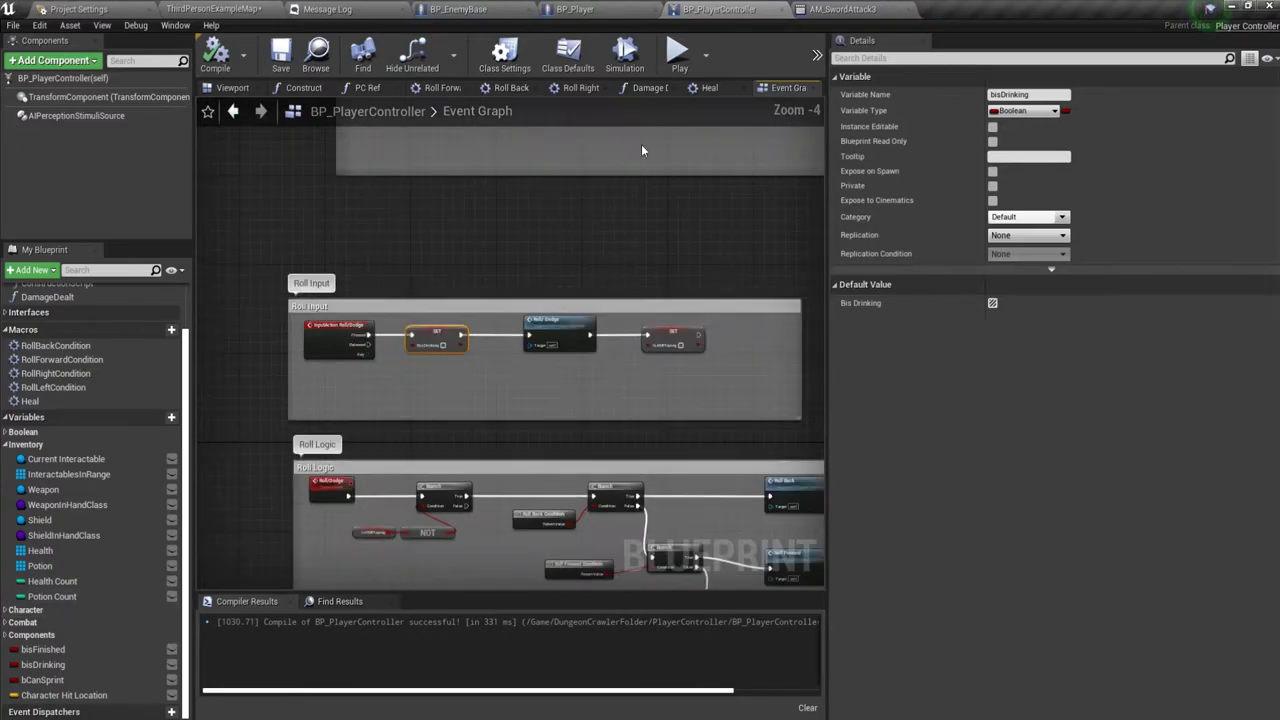
scroll(460, 481, down, 1)
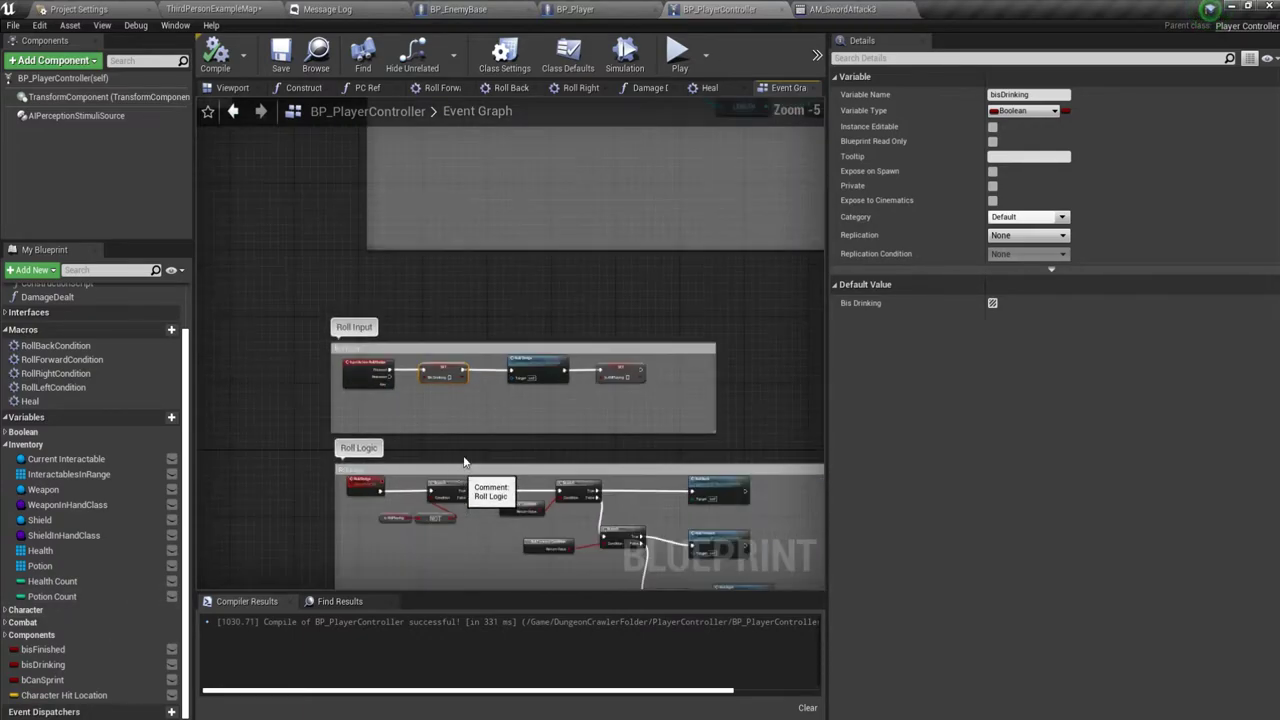
double_click(49, 401)
scroll(578, 422, up, 3)
scroll(578, 422, up, 1)
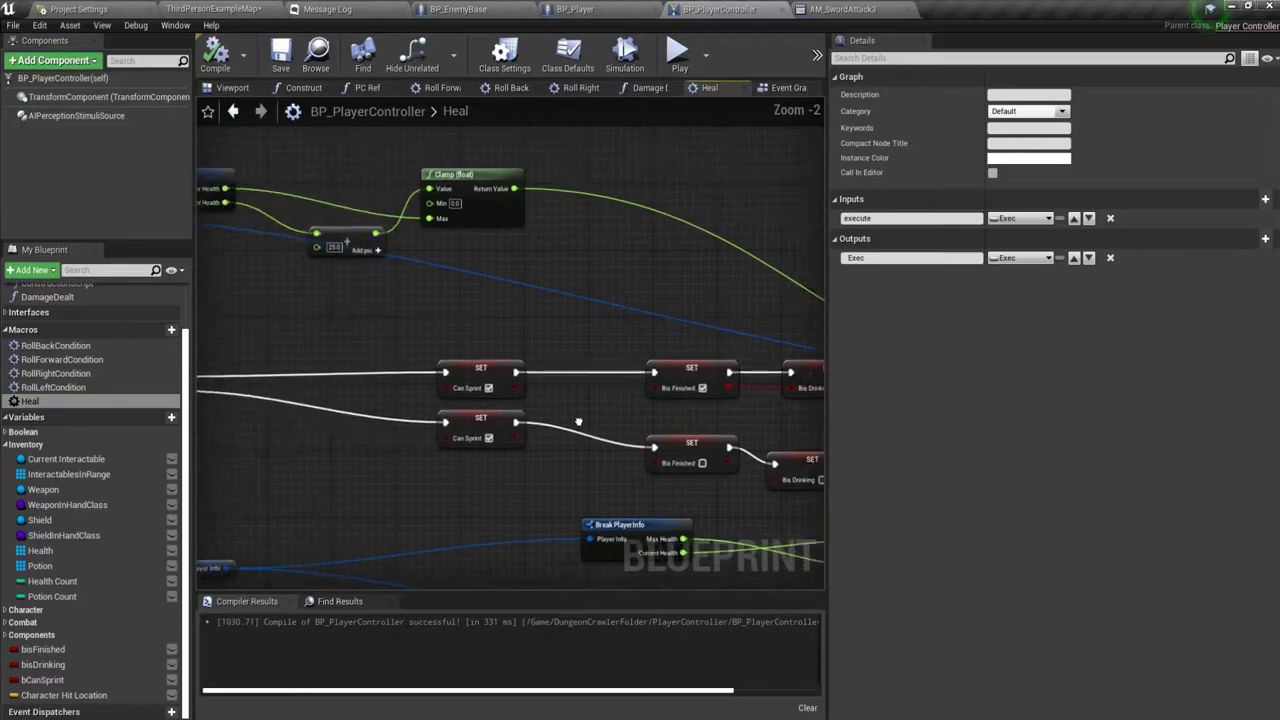
right_drag(578, 422, 663, 432)
click(437, 376)
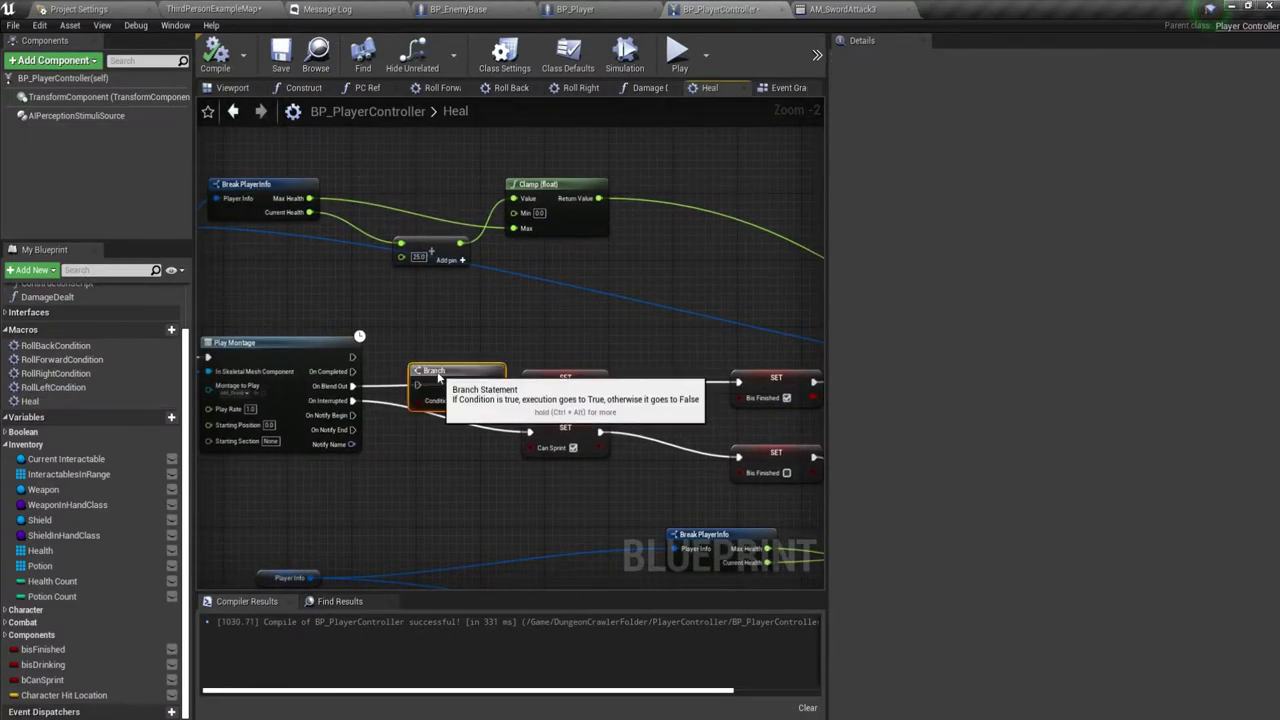
drag(437, 376, 451, 372)
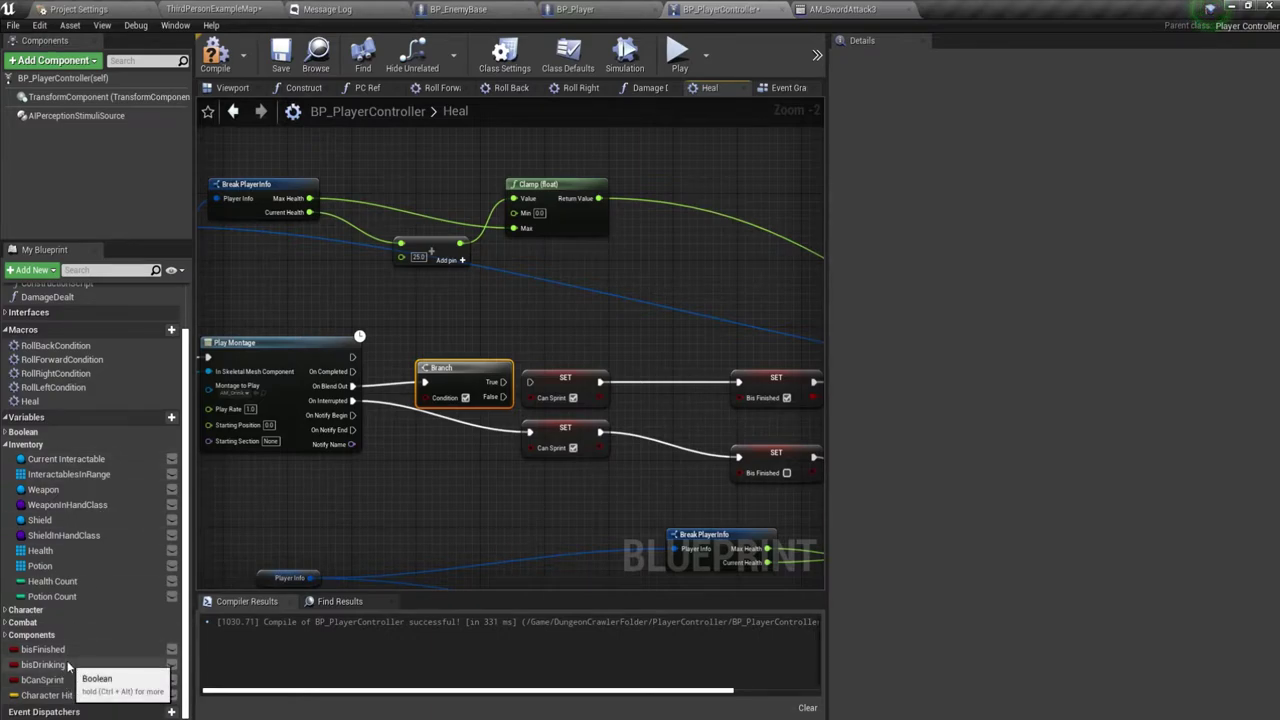
Add a bisDrinking getter as the Branch condition, then check the SET nodes on the right.
mouse_move(68, 666)
mouse_down()
mouse_move(400, 405)
mouse_move(385, 494)
mouse_move(521, 382)
mouse_up()
right_drag(502, 440, 539, 438)
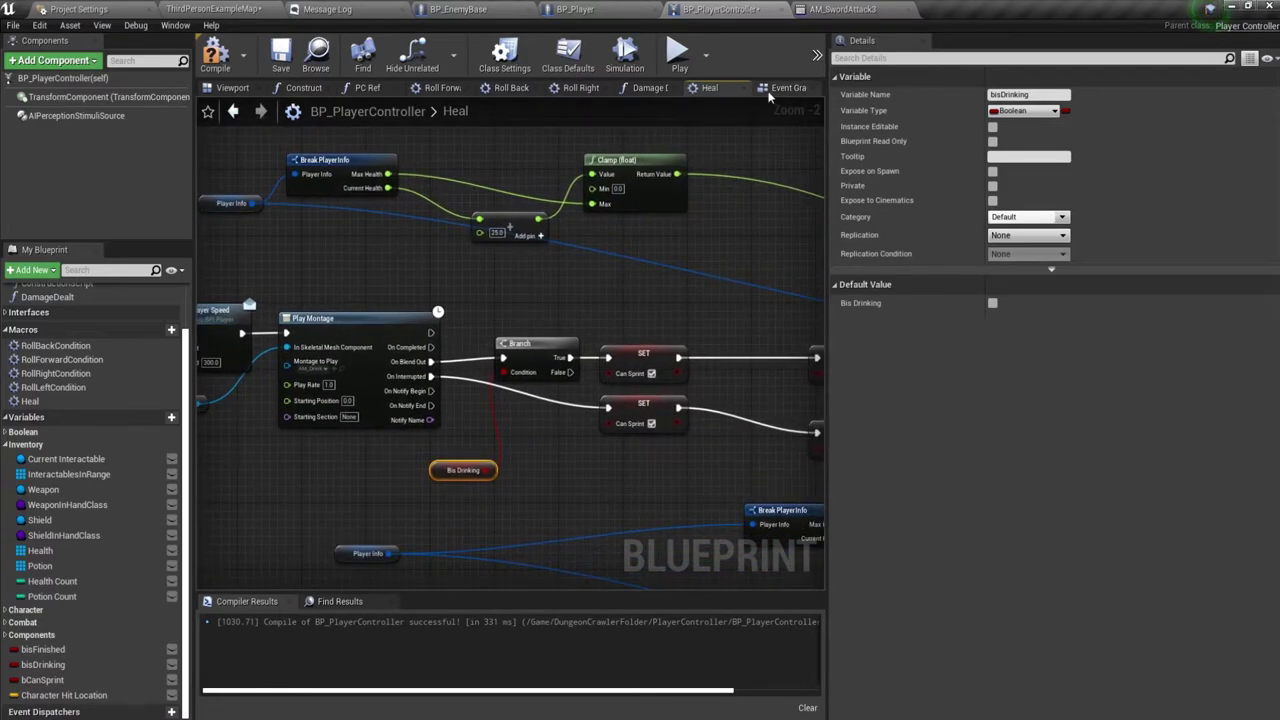
click(796, 90)
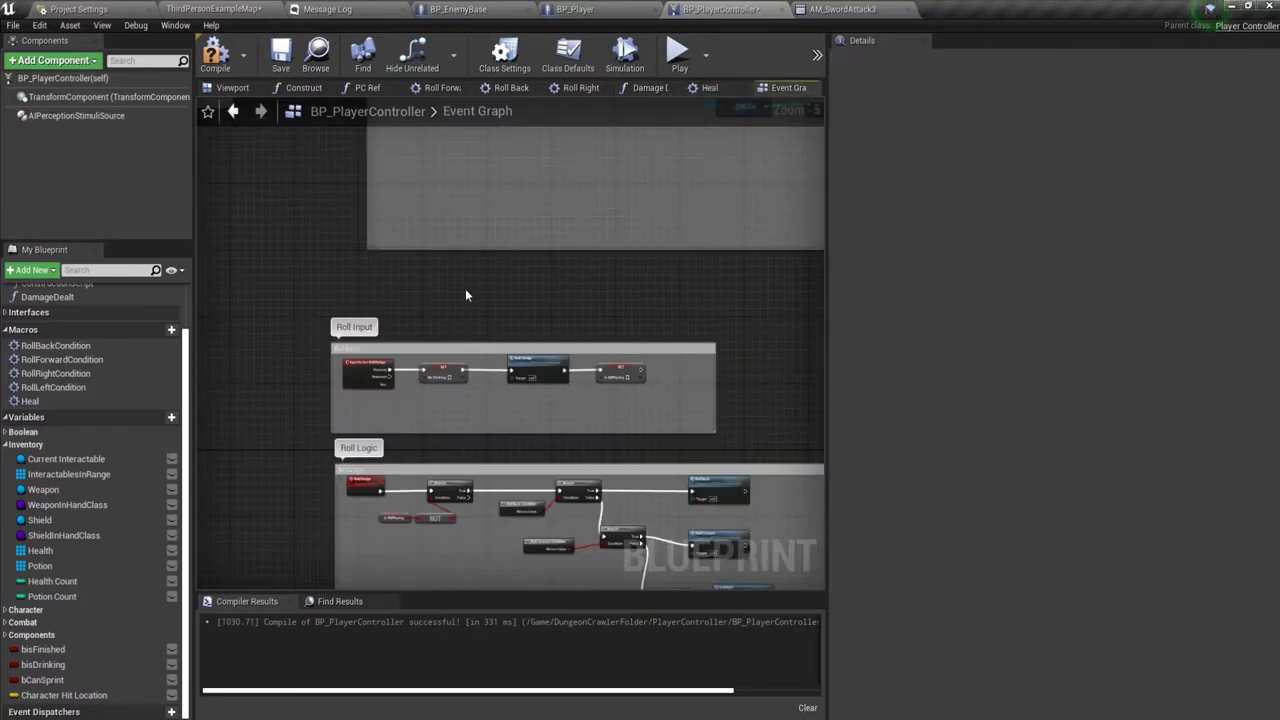
scroll(463, 393, up, 2)
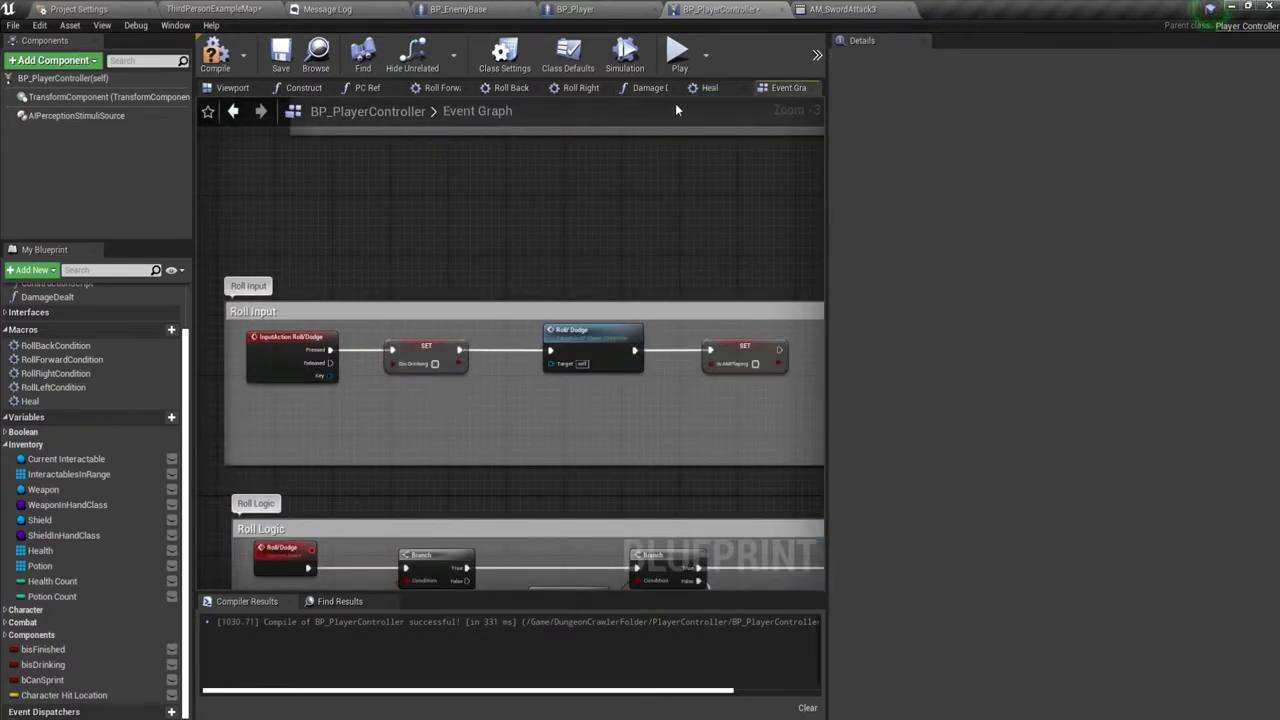
click(714, 90)
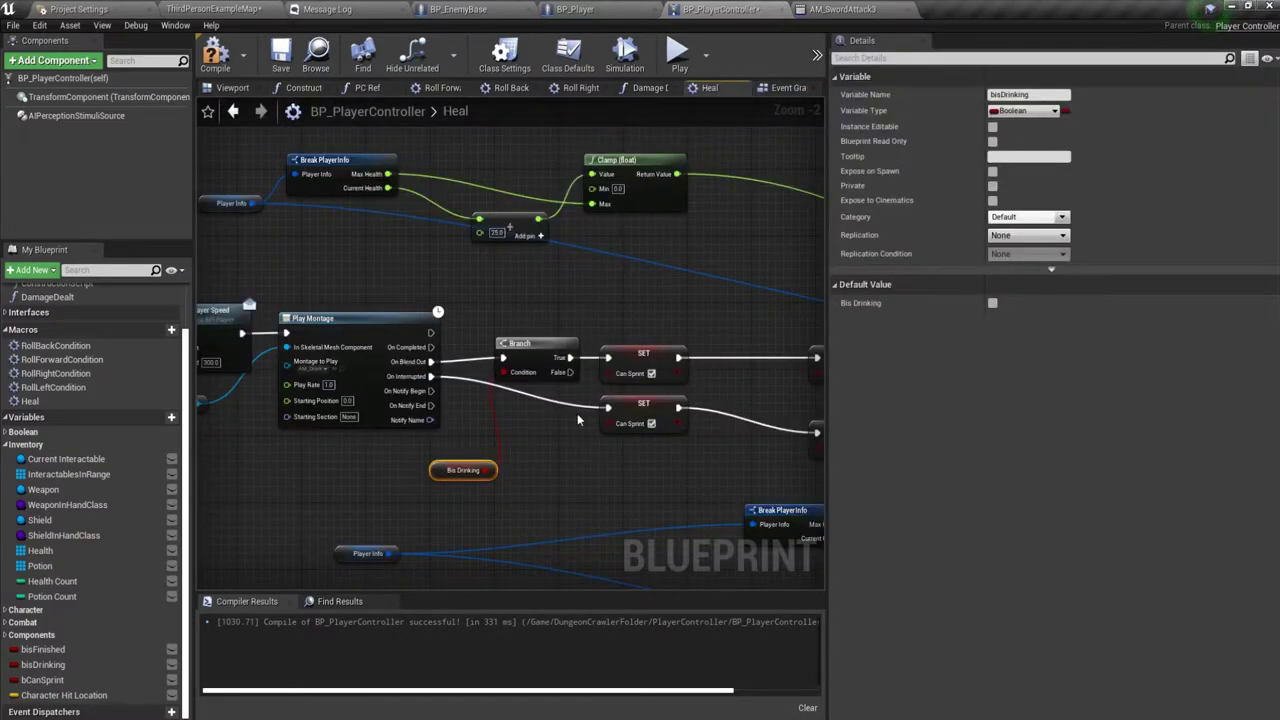
right_drag(577, 413, 427, 370)
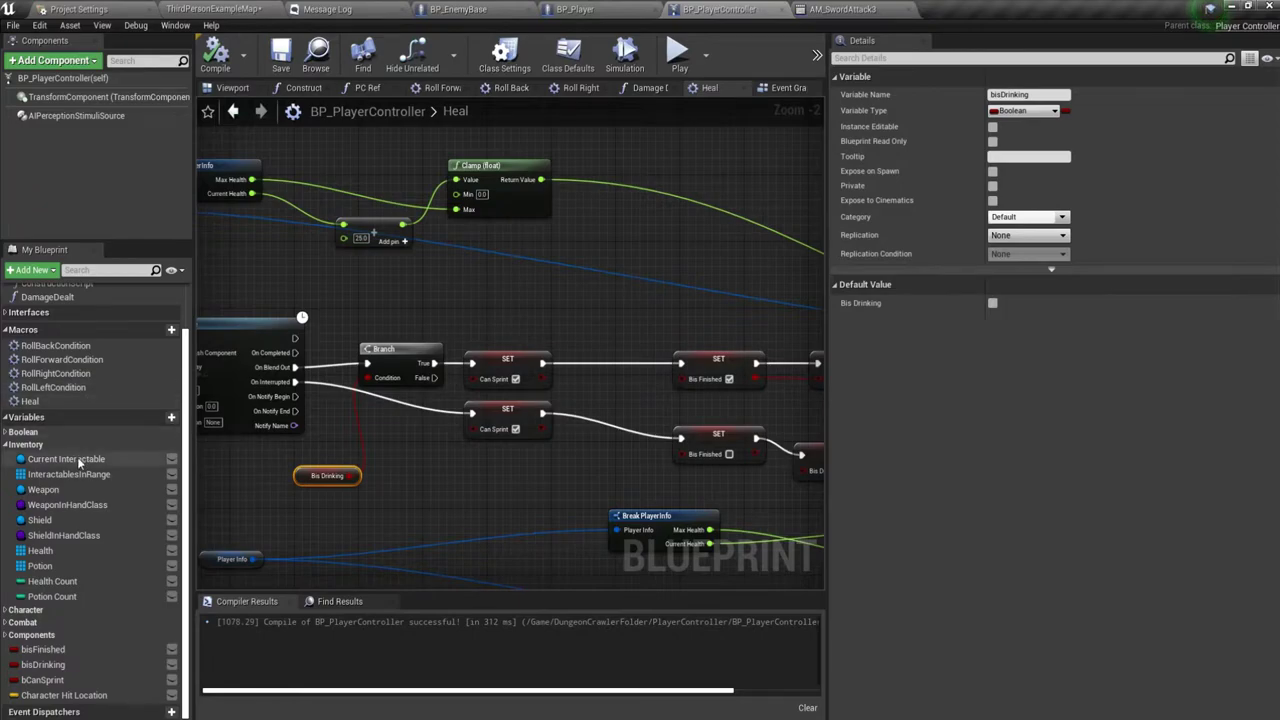
Add a Set bisDrinking (false) node after the first Branch in Damage Dealt.
click(648, 90)
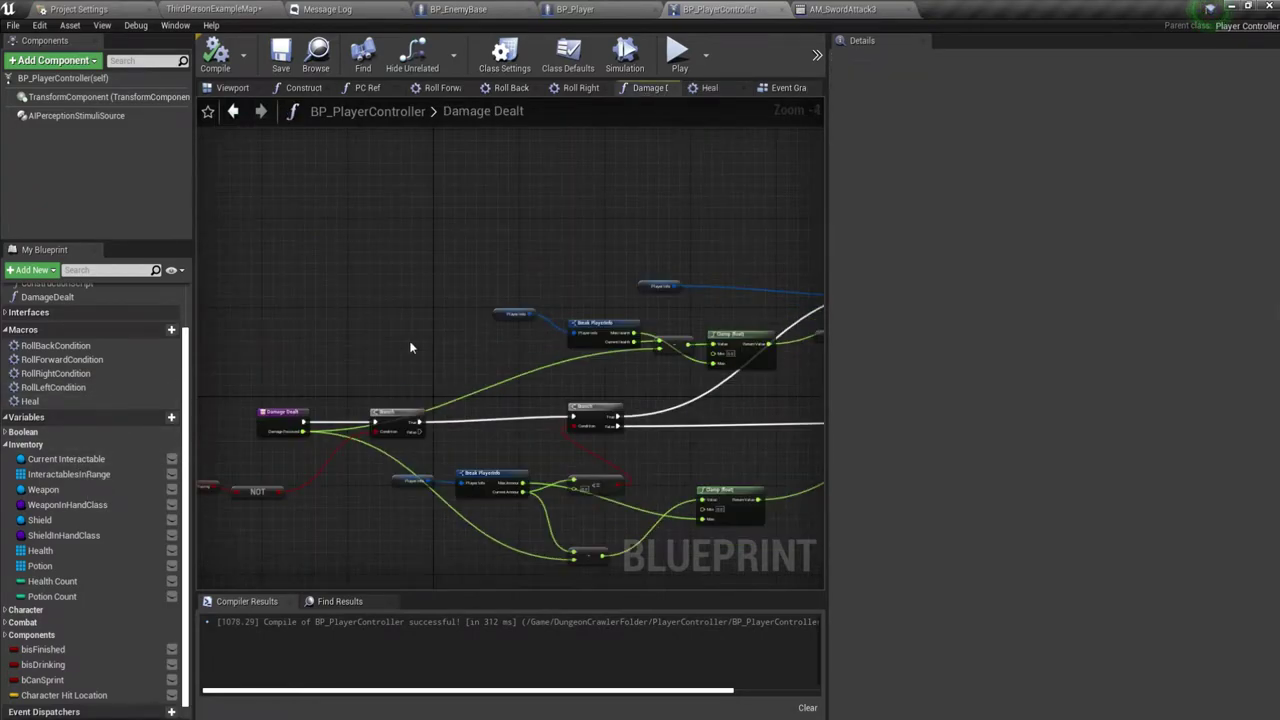
scroll(337, 420, up, 1)
mouse_move(494, 463)
right_down()
mouse_move(449, 408)
mouse_move(437, 458)
right_up()
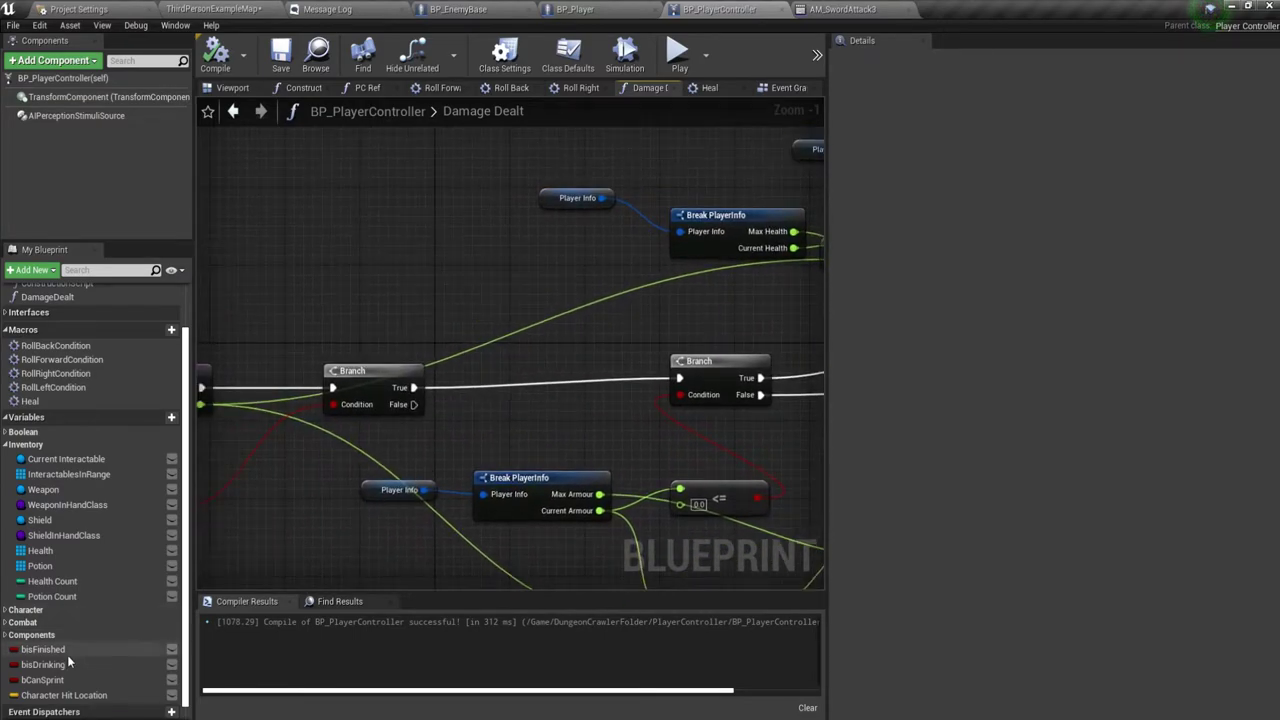
mouse_move(68, 658)
mouse_down()
mouse_move(440, 401)
mouse_move(412, 389)
mouse_up()
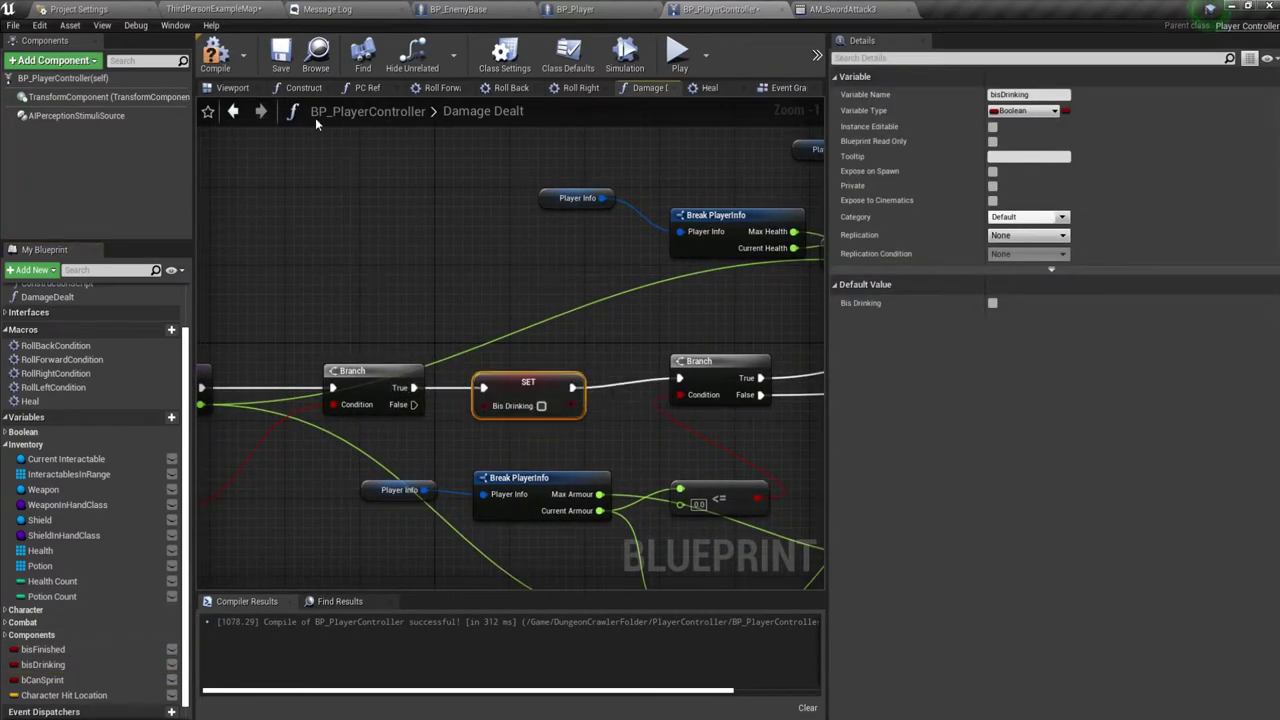
click(79, 9)
click(232, 7)
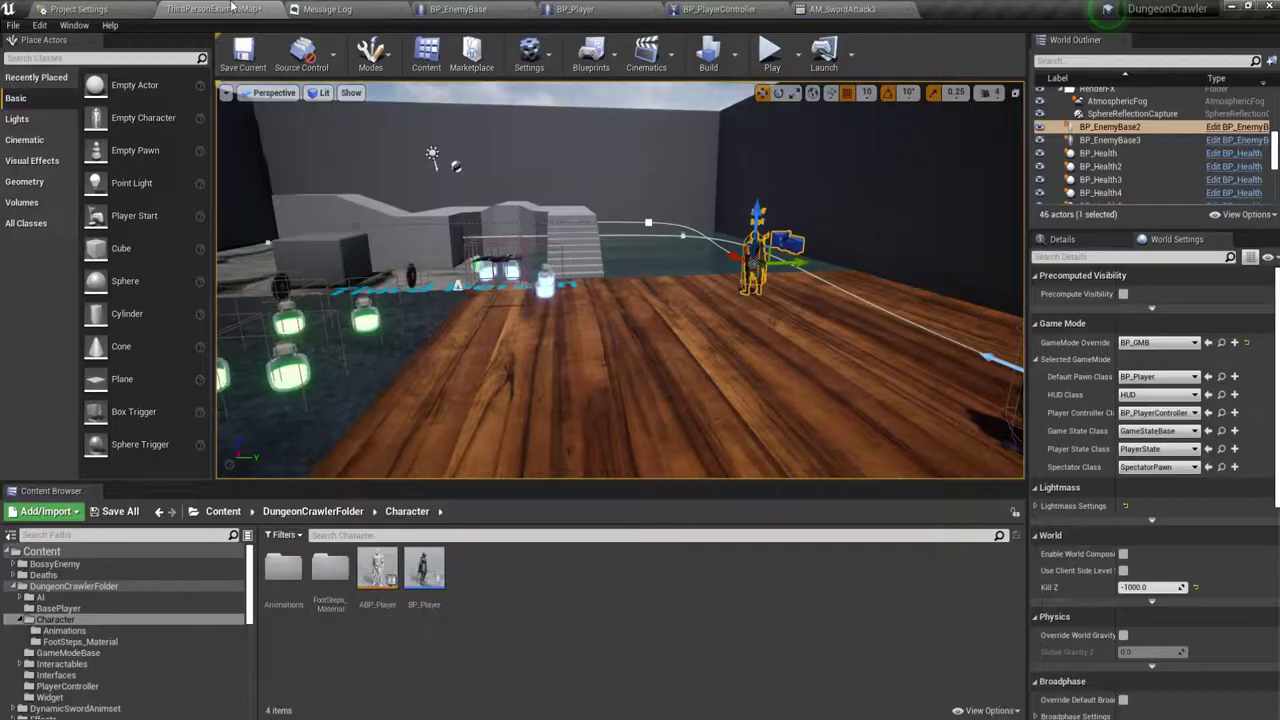
click(771, 52)
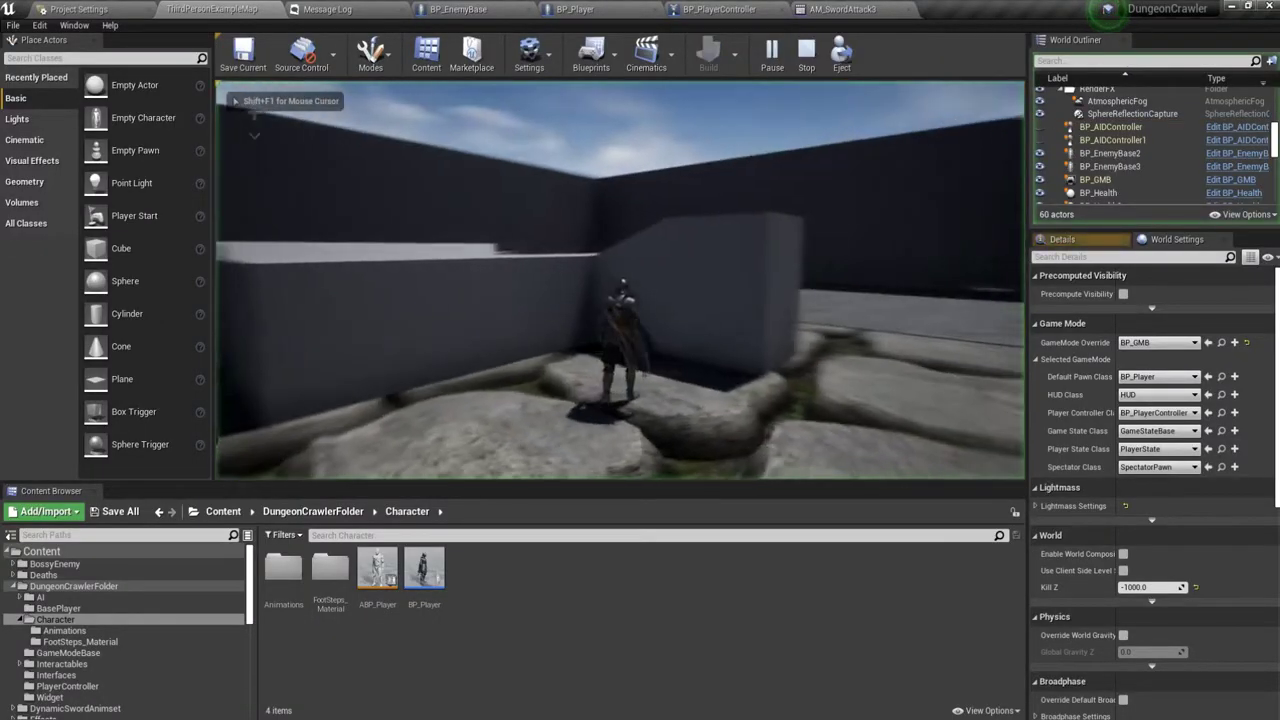
key(w)
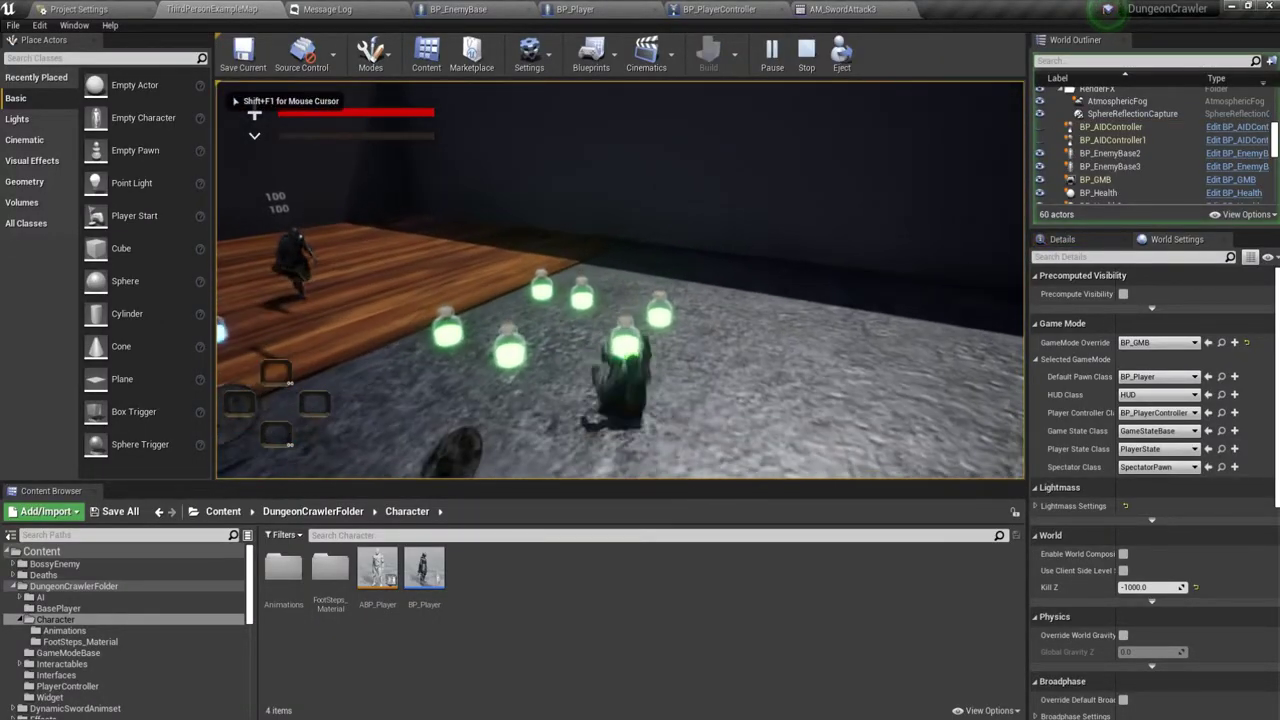
key(w)
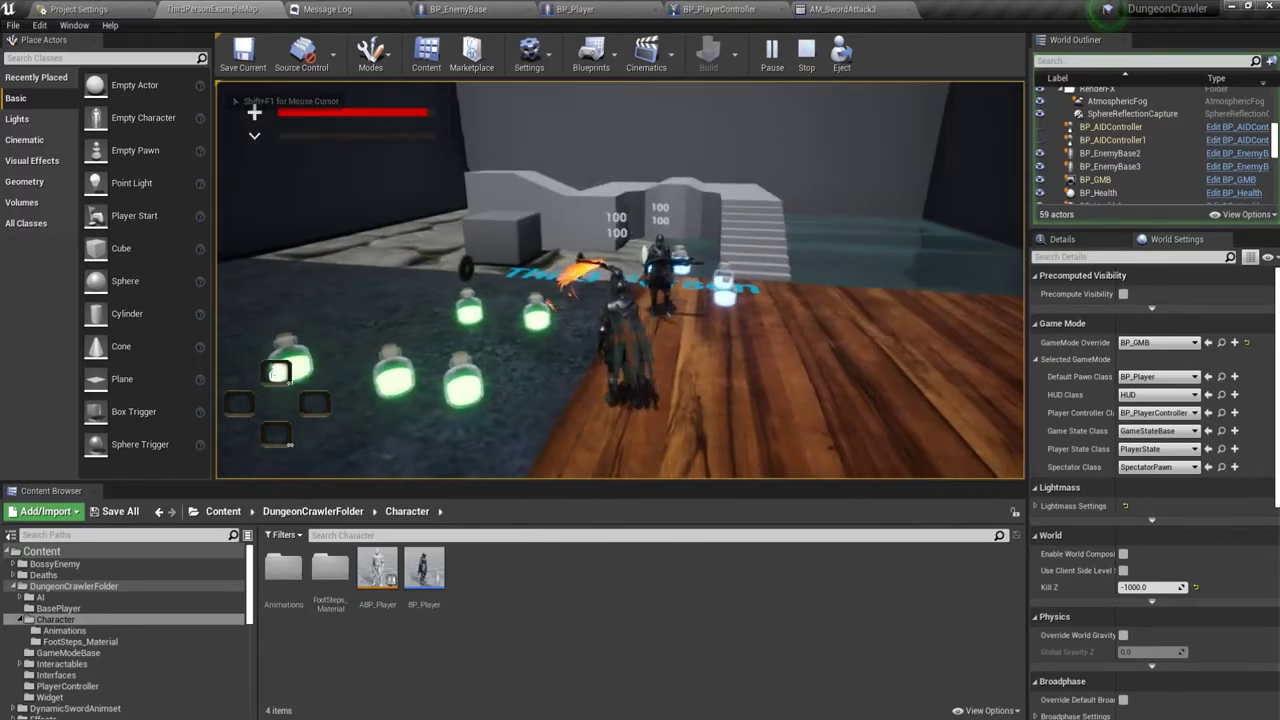
key(w)
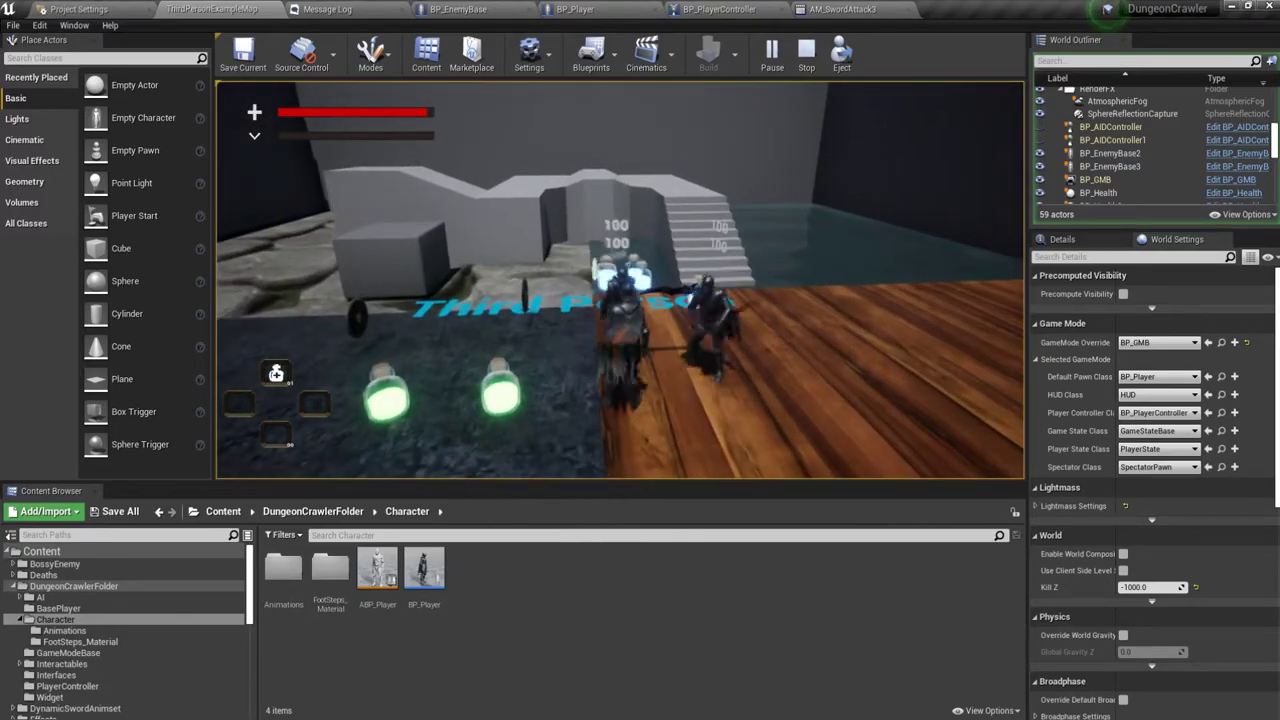
key(w)
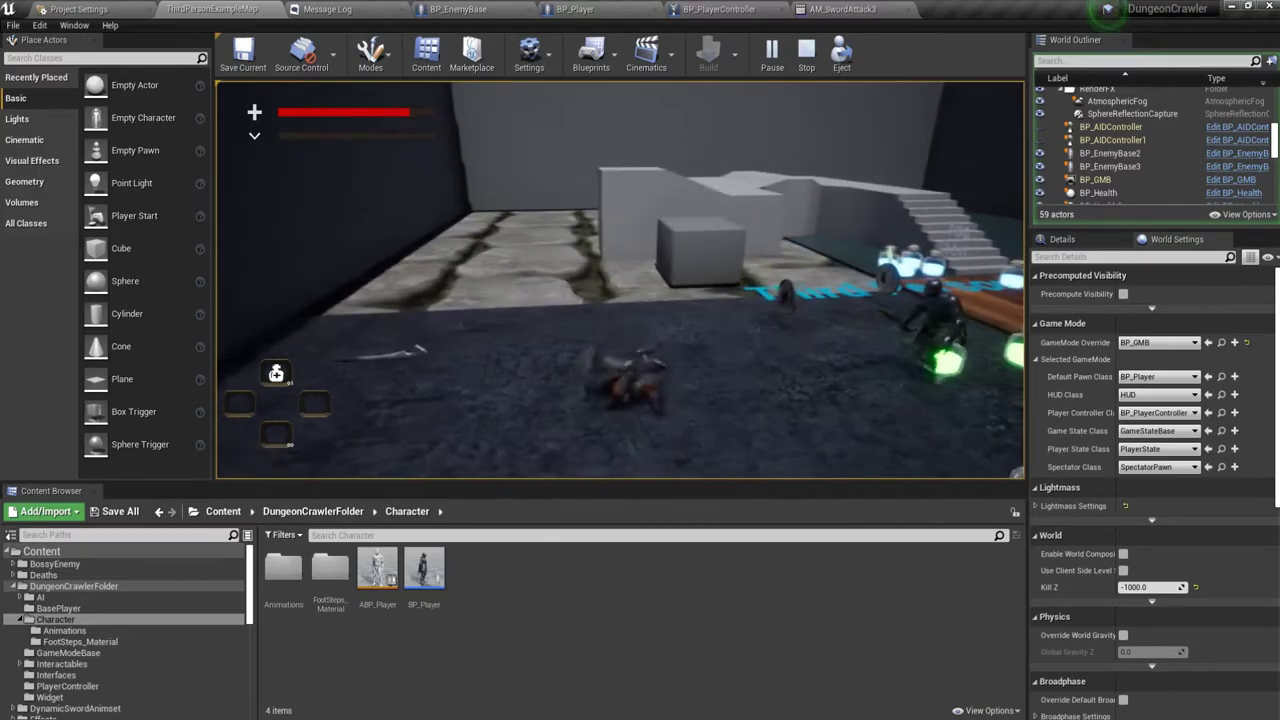
key(w)
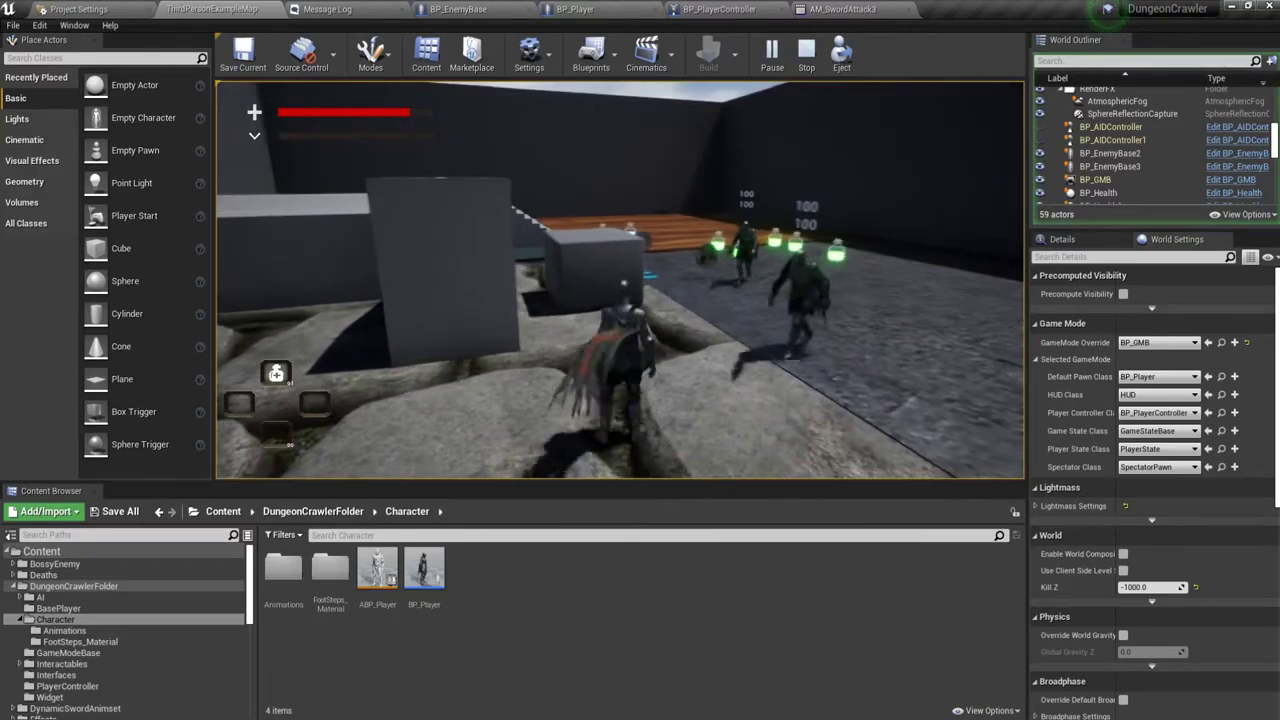
key(w)
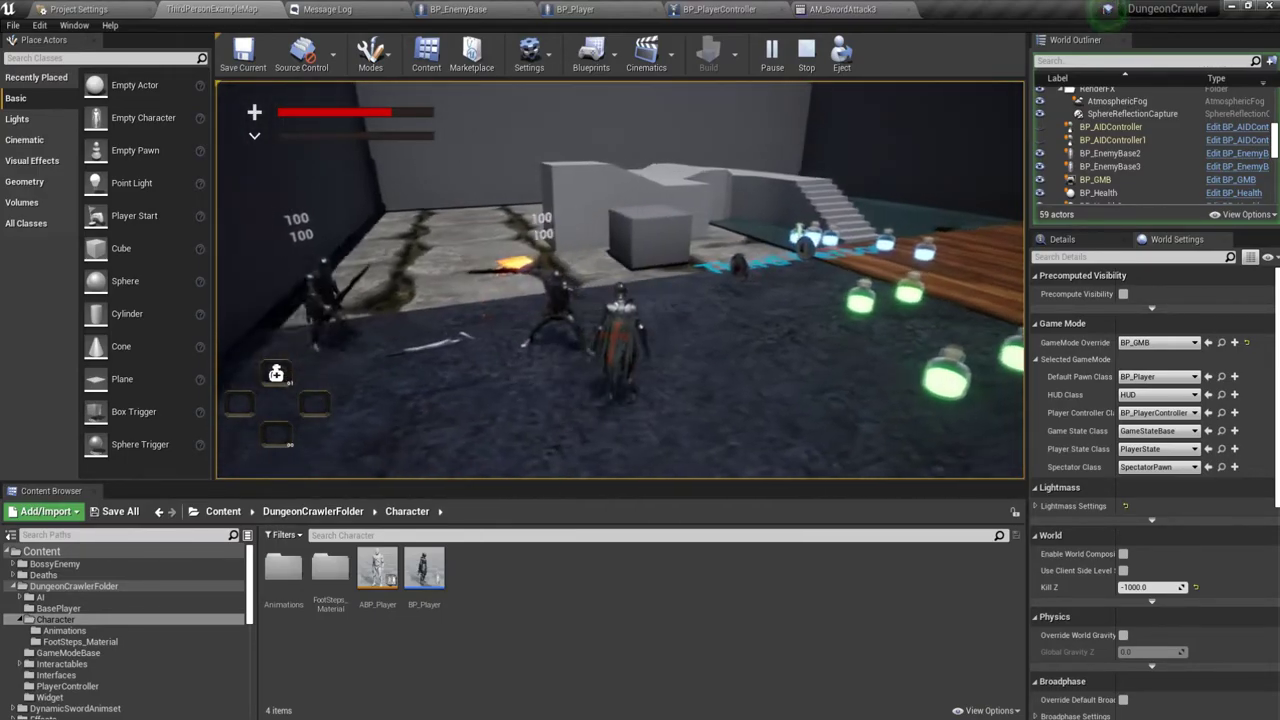
key(w)
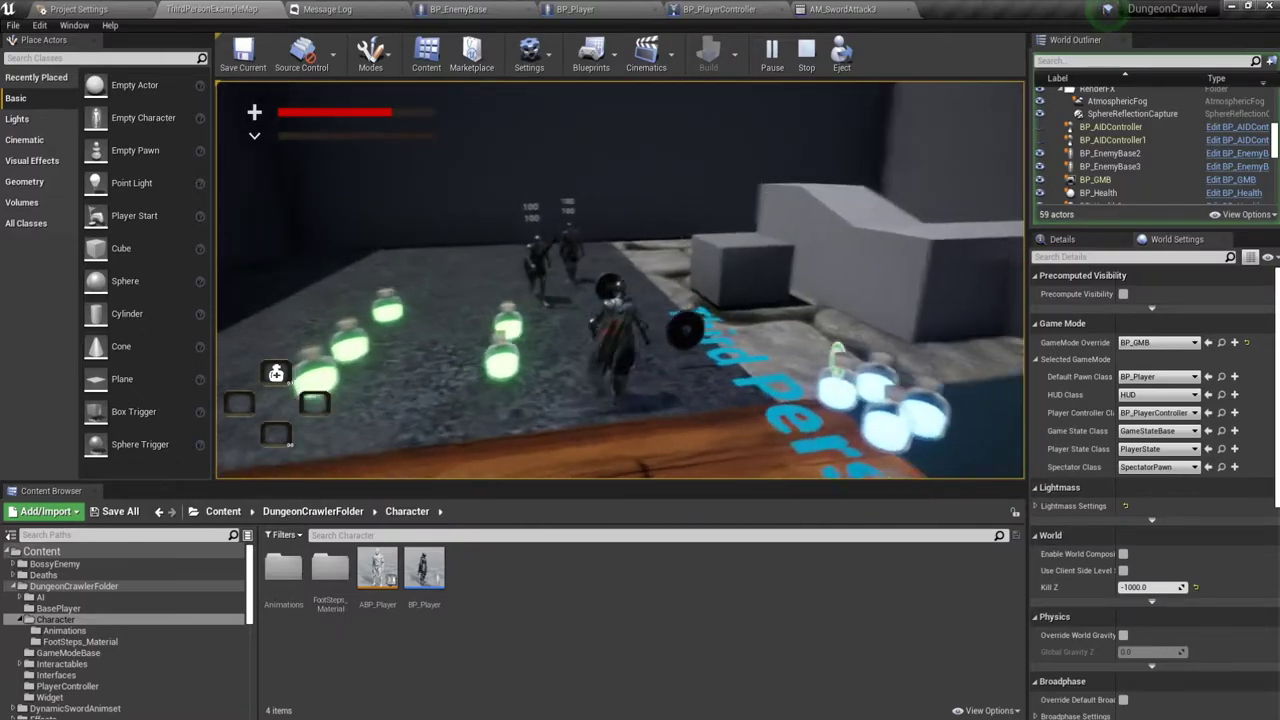
key(w)
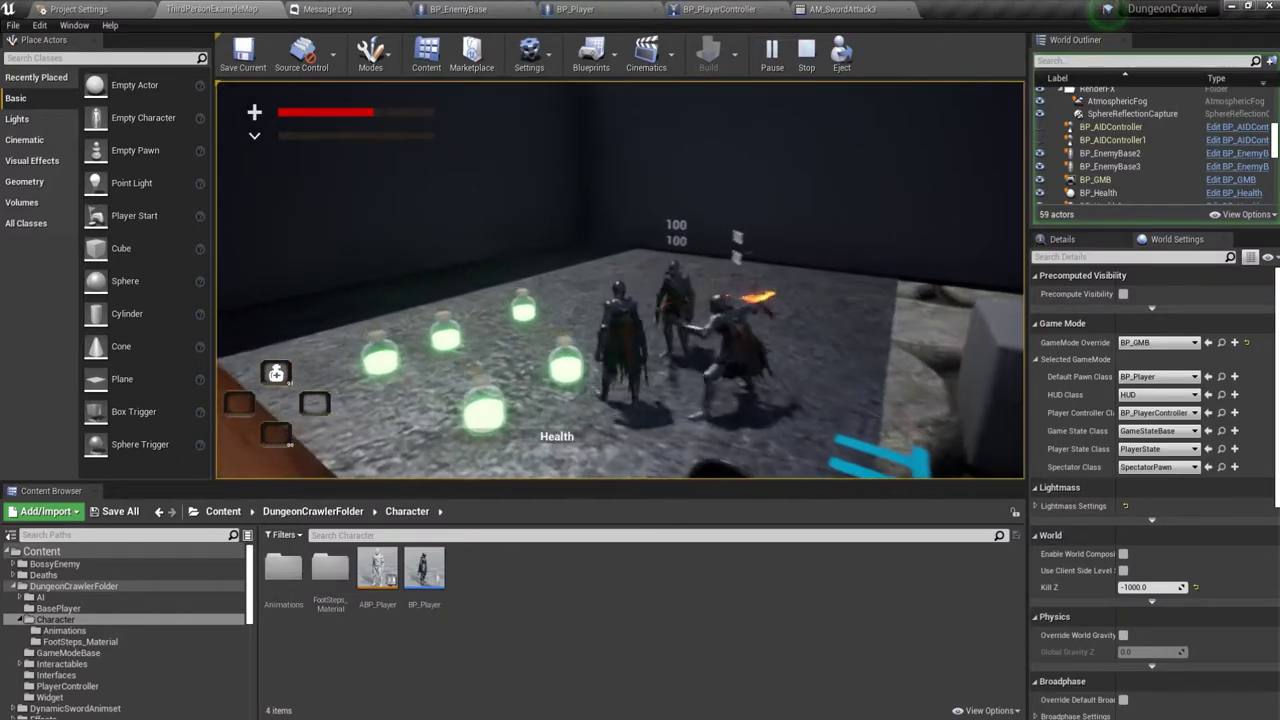
key(w)
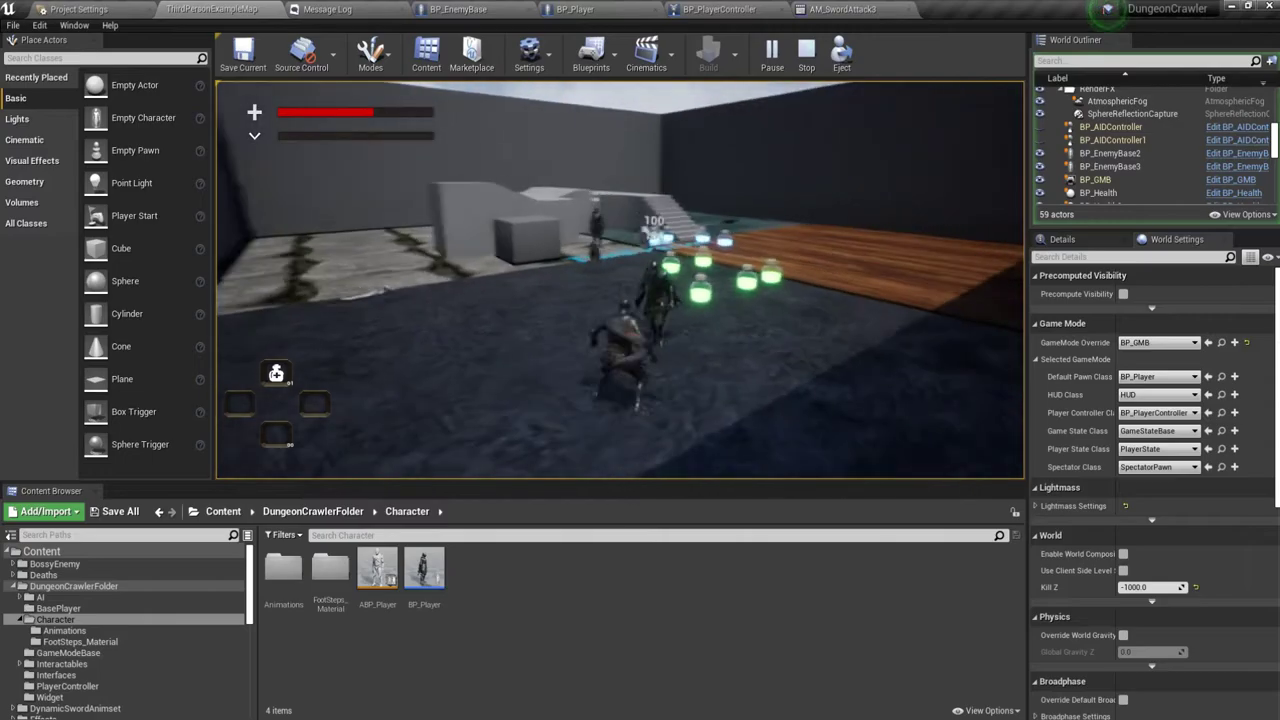
key(w)
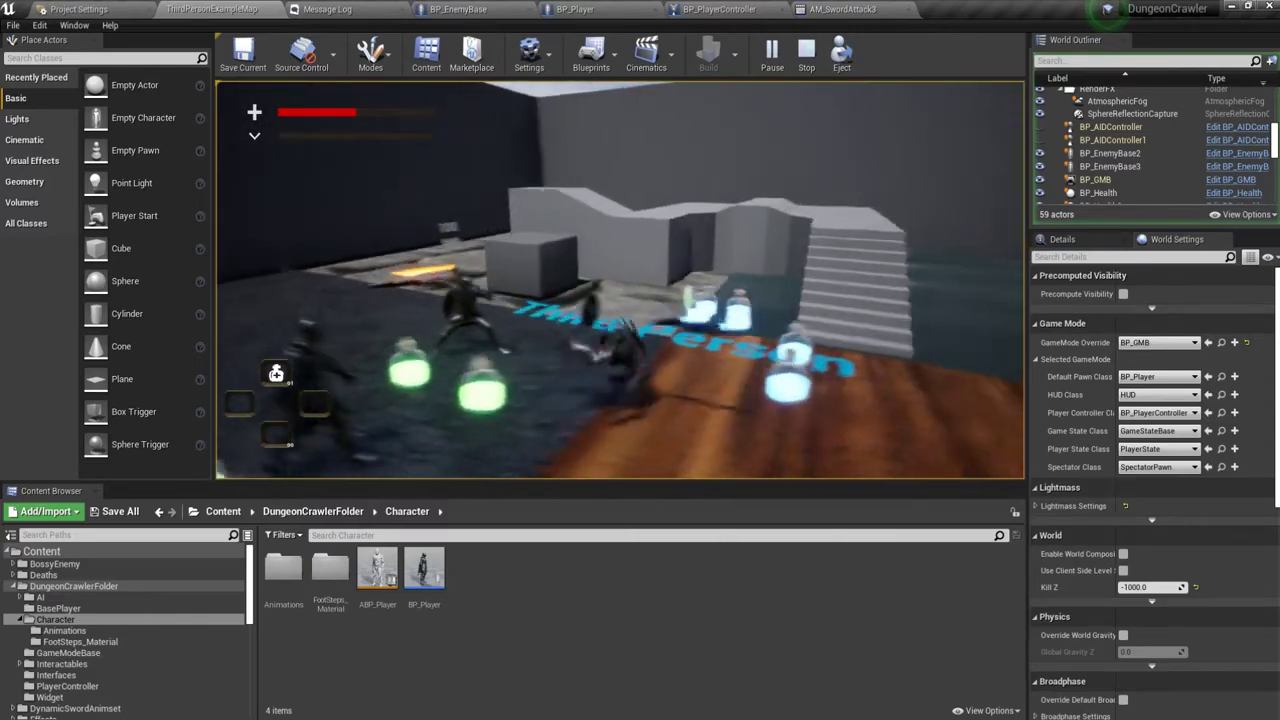
key(w)
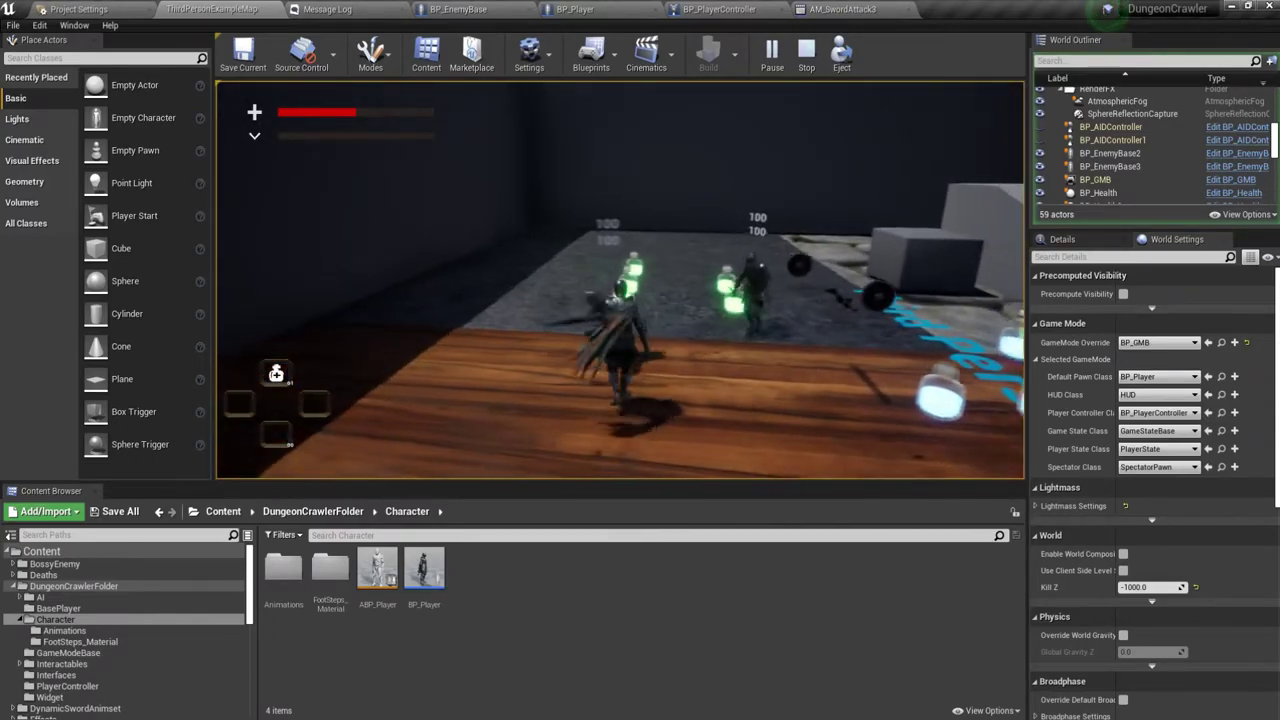
key(w)
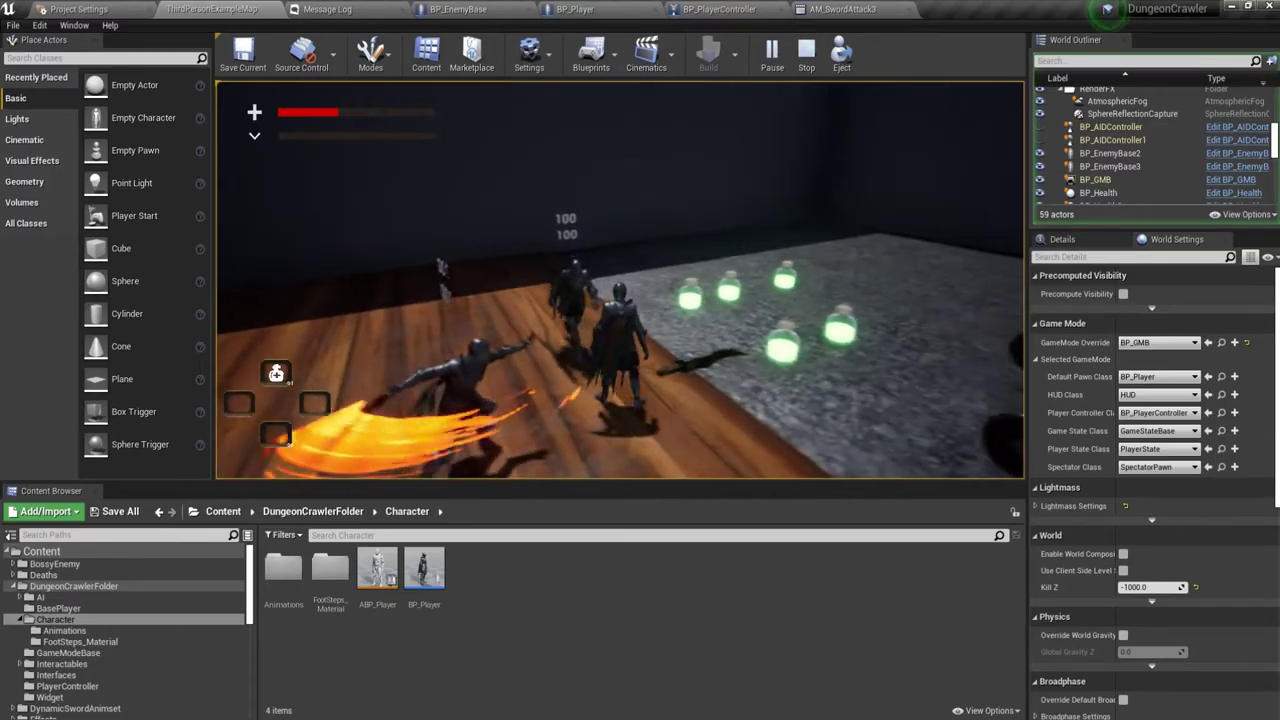
key(w)
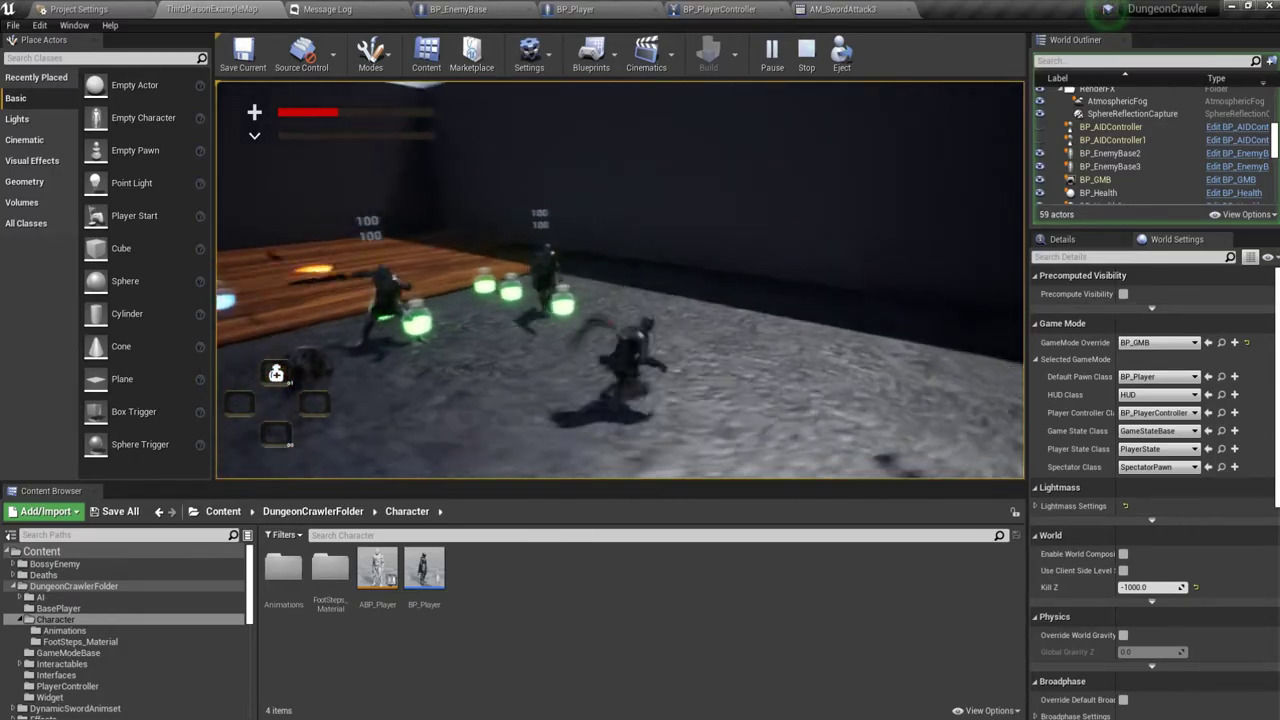
key(w)
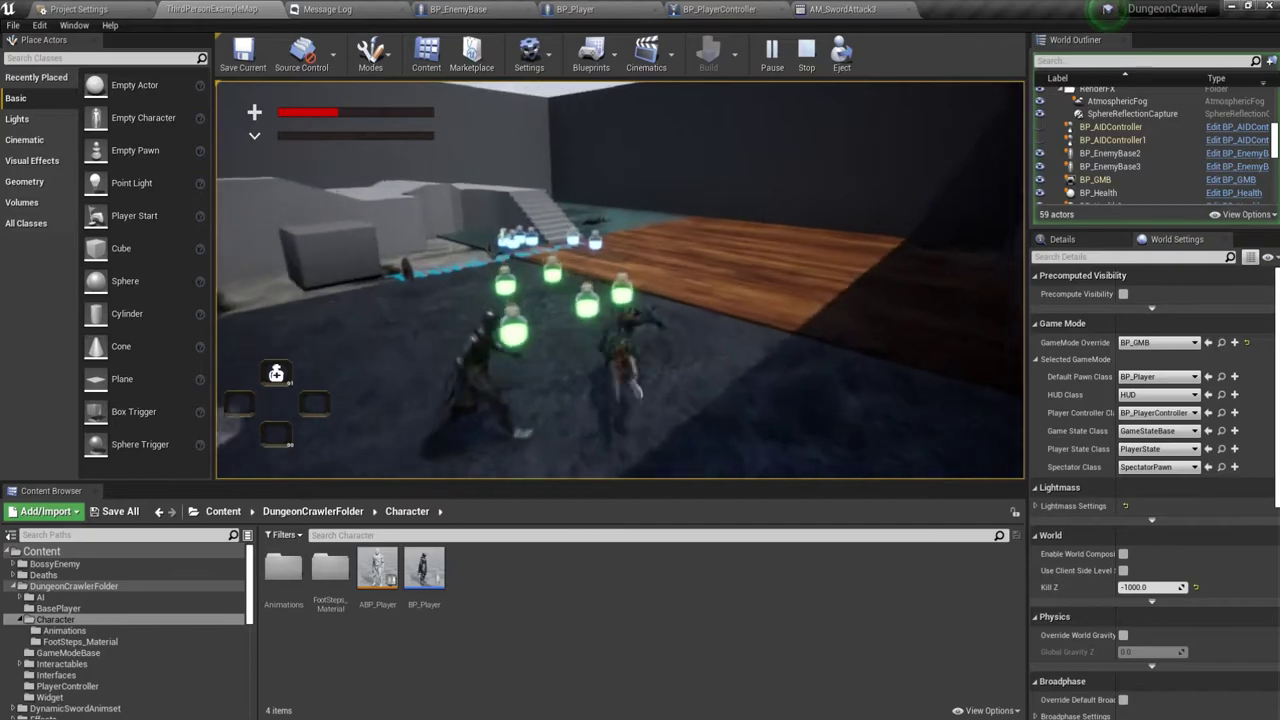
key(w)
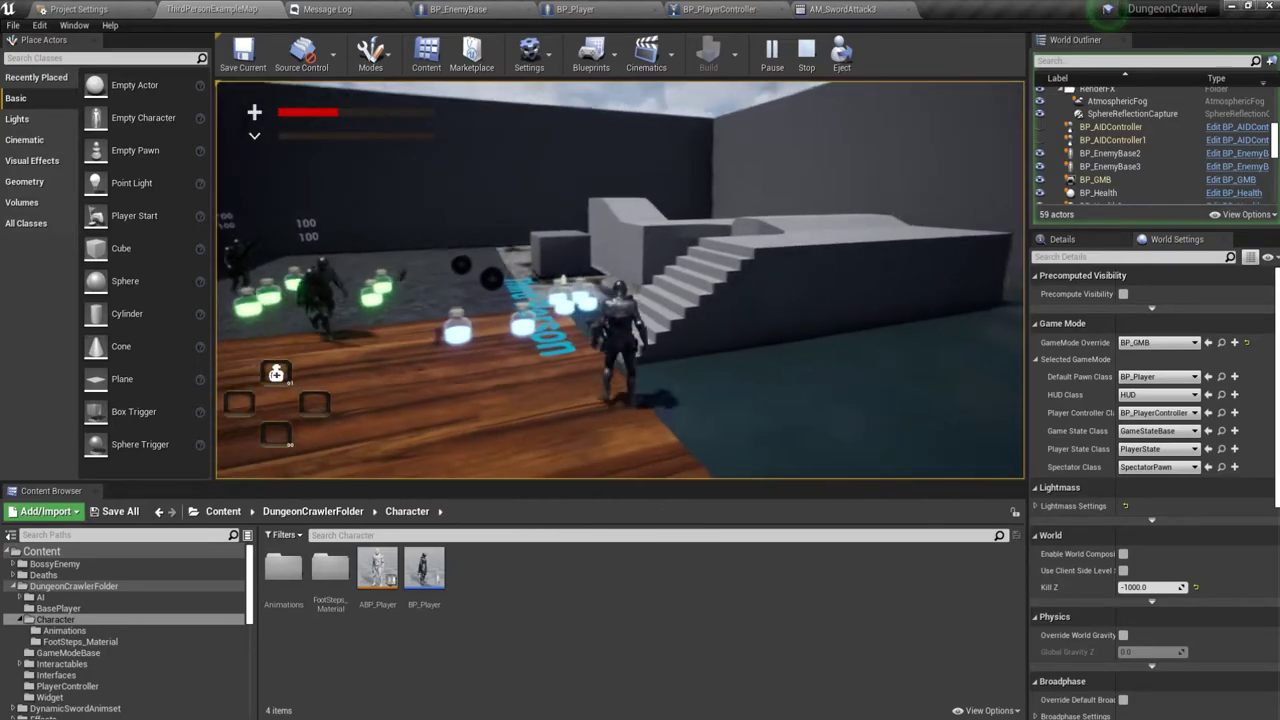
key(w)
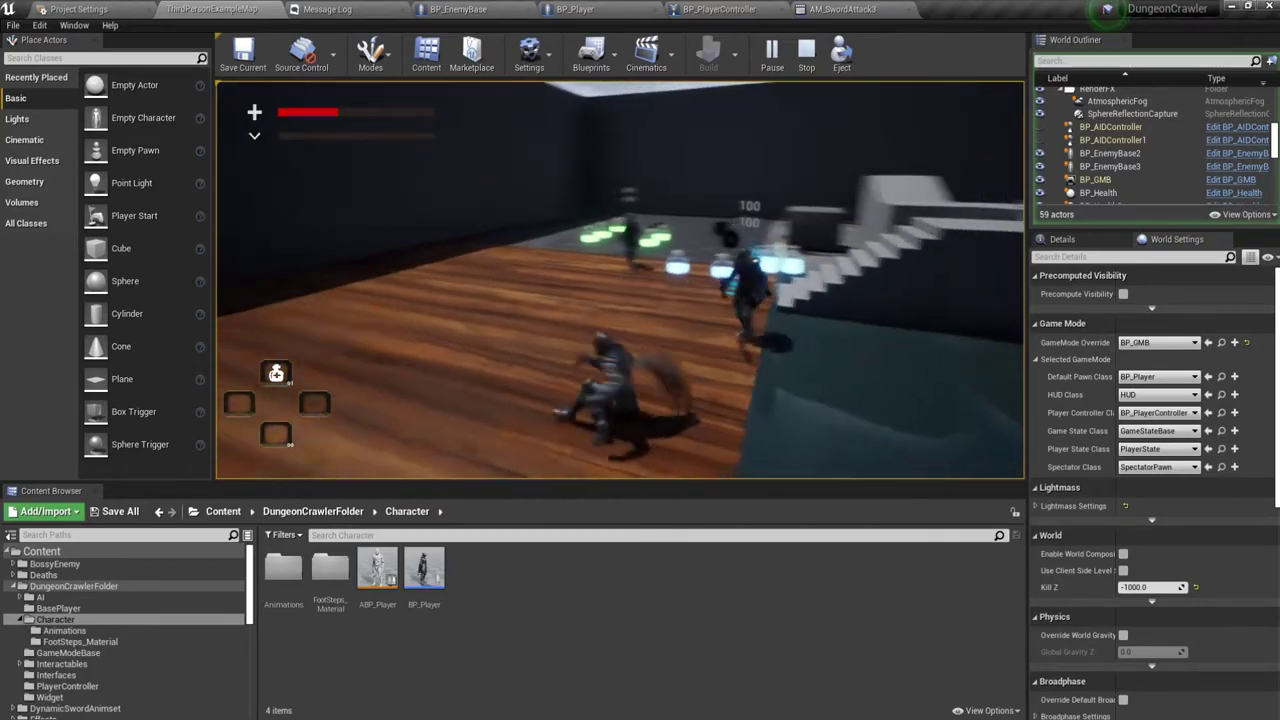
key(w)
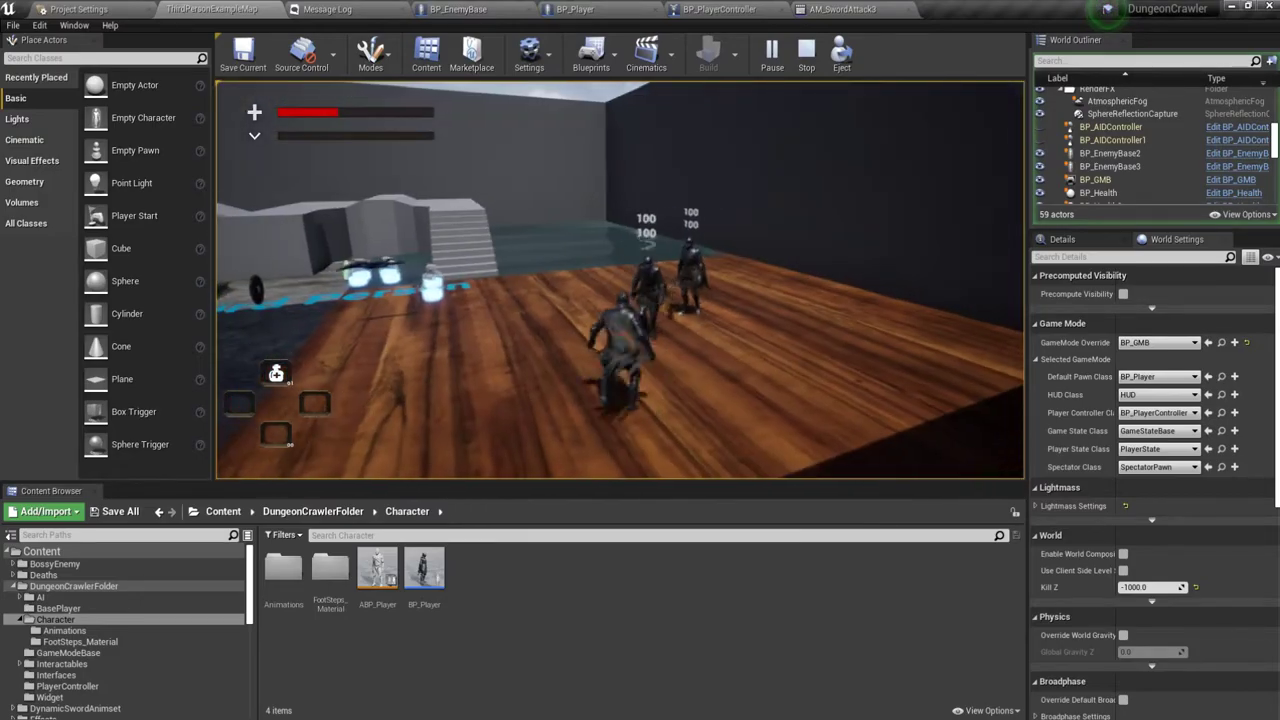
key(w)
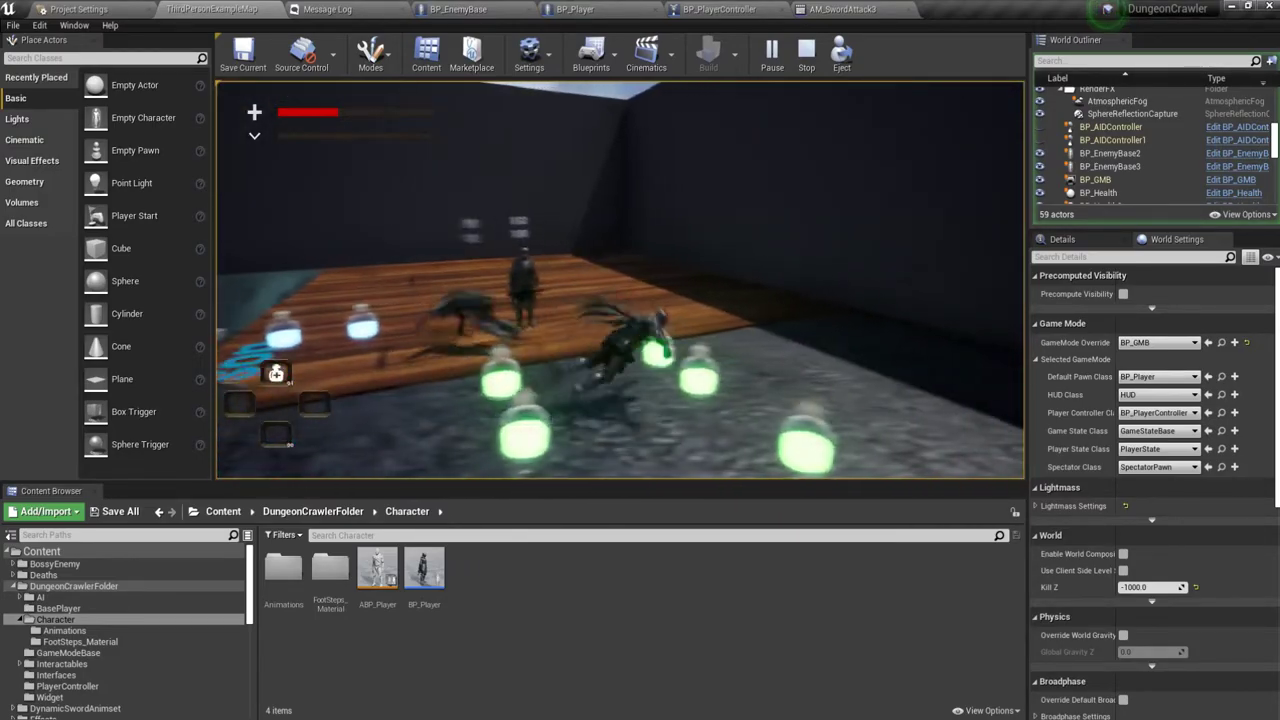
key(w)
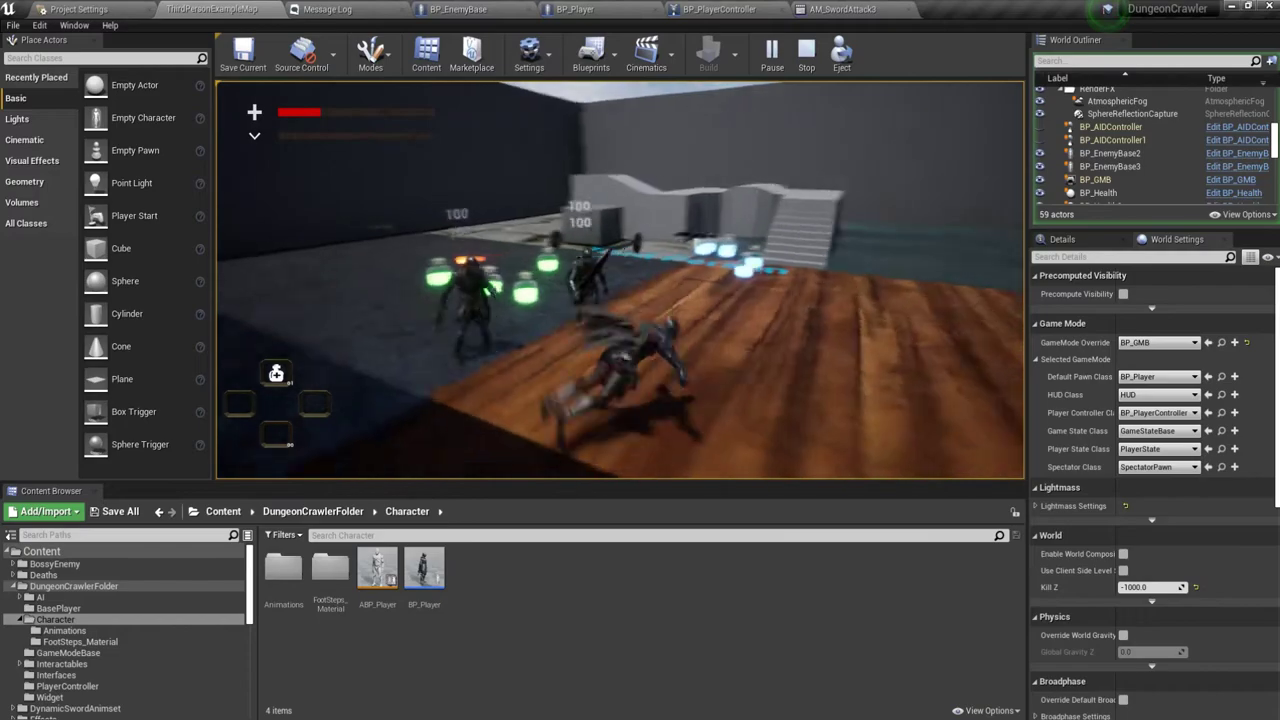
key(w)
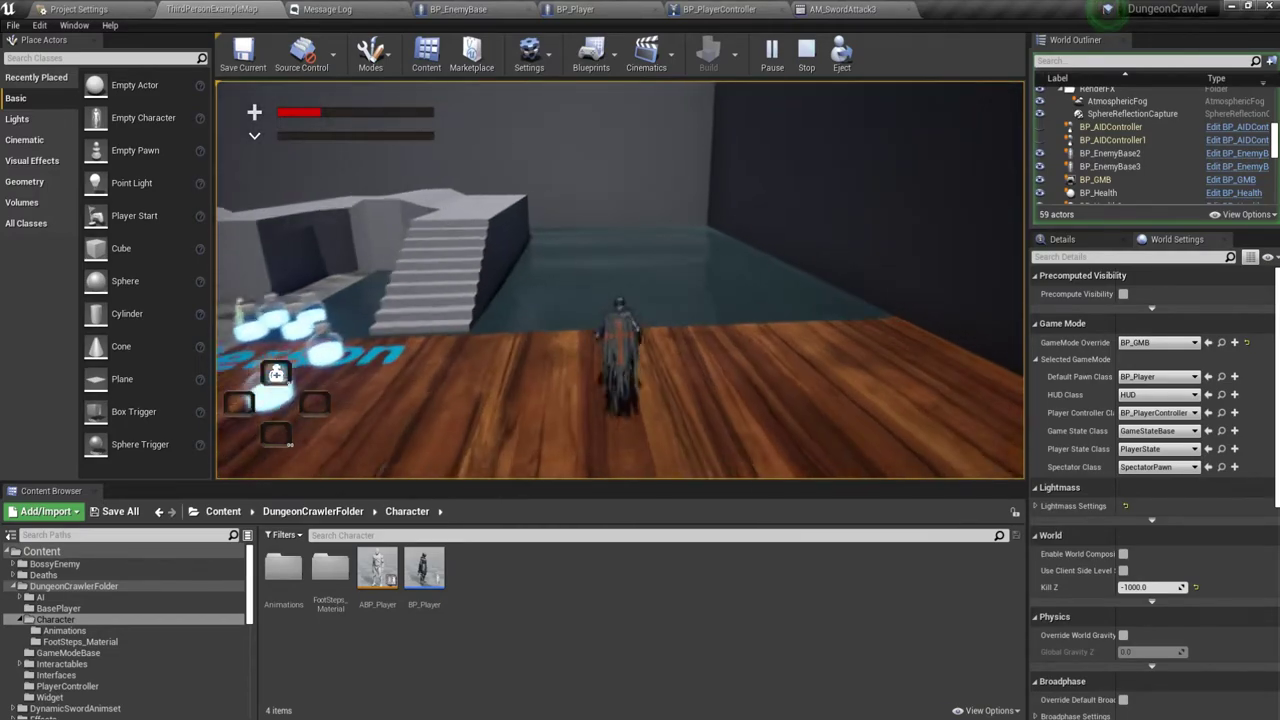
key(w)
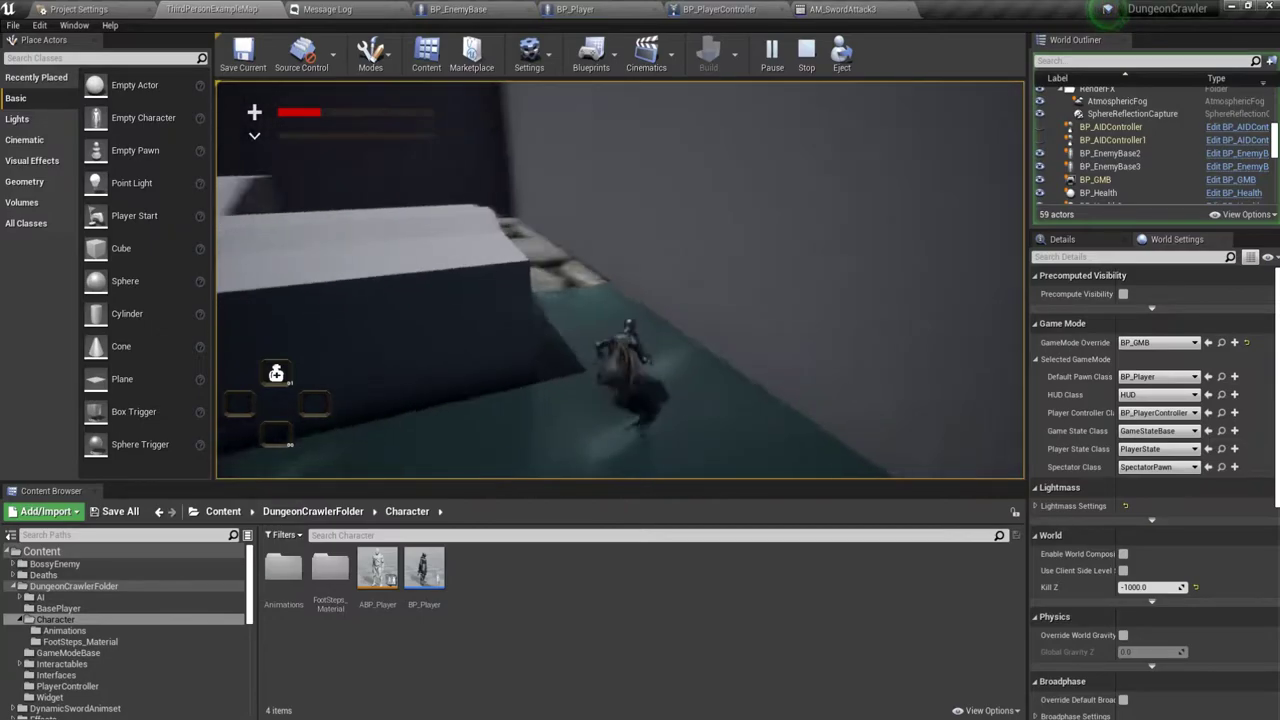
key(Escape)
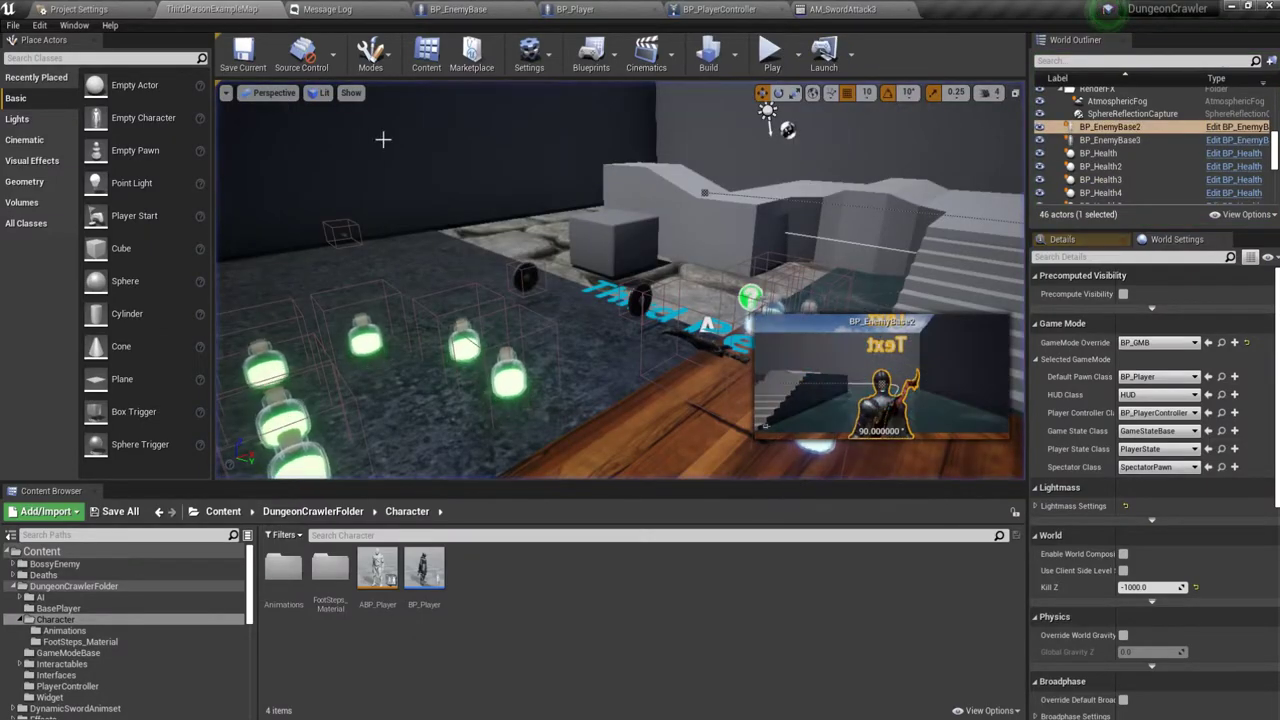
Go to BP_PlayerController and review the Damage Dealt and Heal function graphs.
click(828, 13)
click(505, 9)
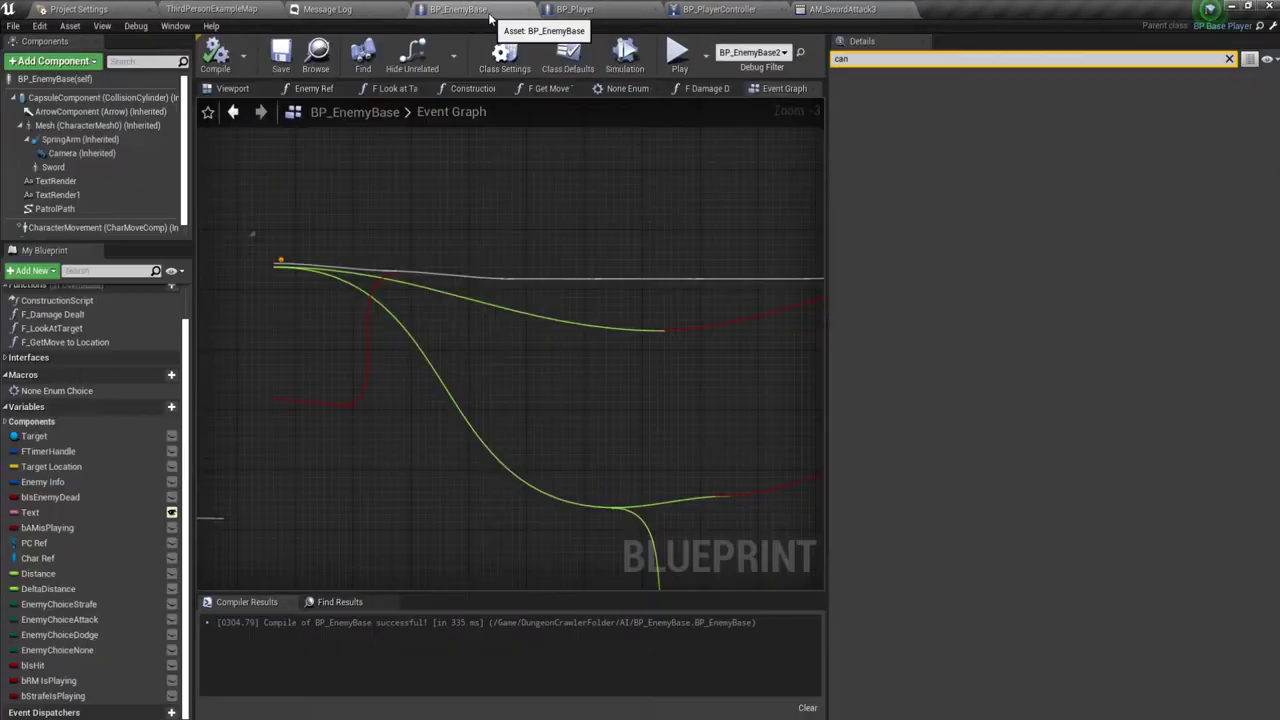
click(716, 9)
scroll(505, 370, down, 3)
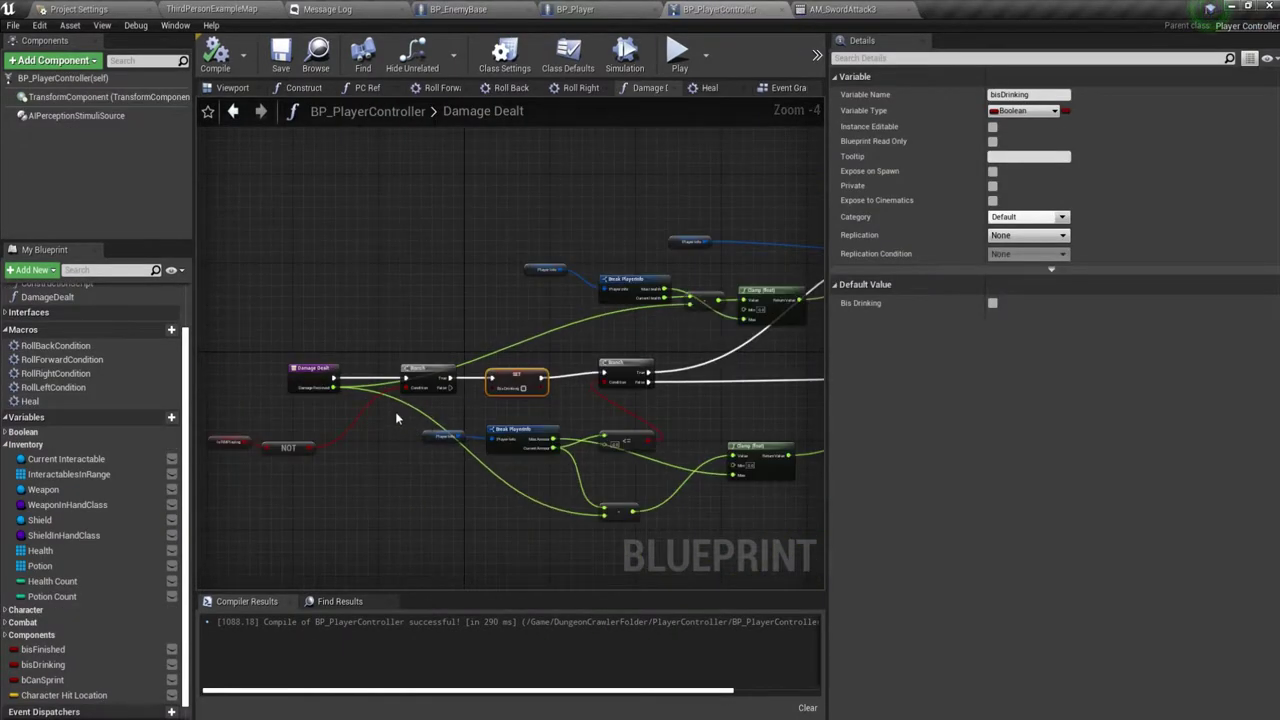
scroll(396, 418, up, 2)
right_drag(497, 408, 534, 396)
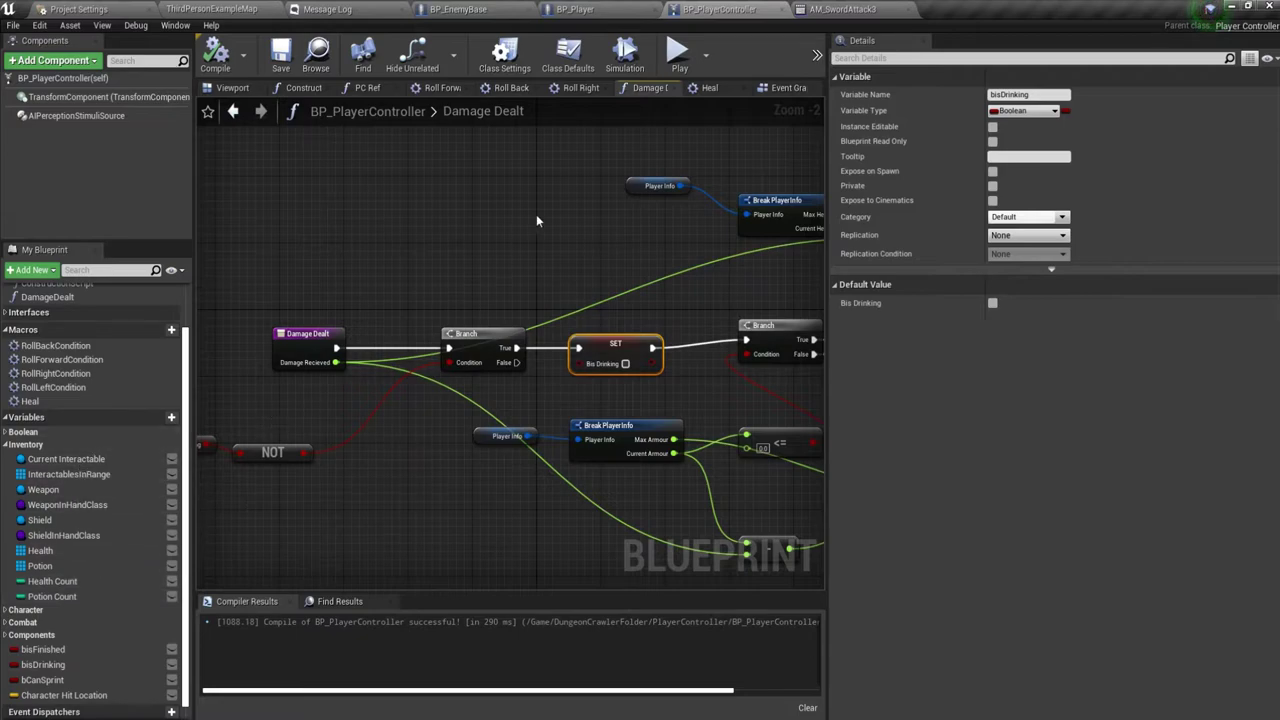
click(705, 92)
right_drag(470, 271, 640, 296)
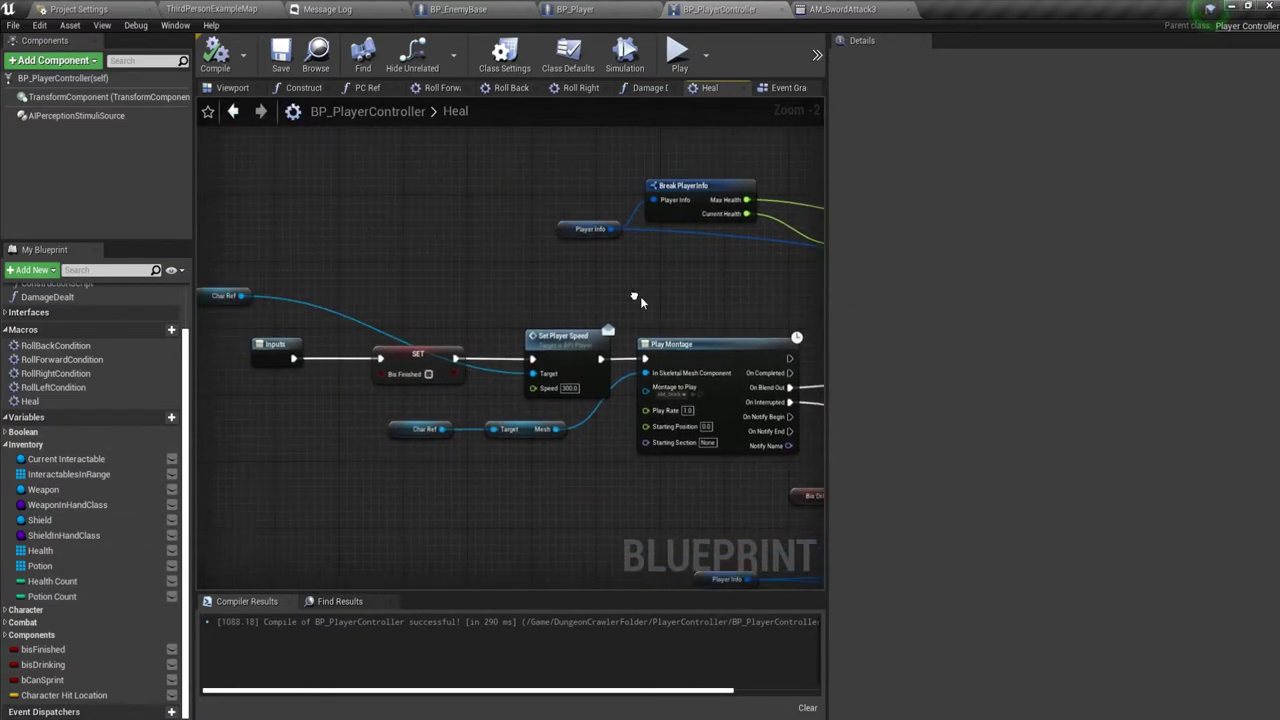
mouse_move(489, 309)
right_down()
mouse_move(597, 410)
mouse_move(565, 405)
mouse_move(800, 410)
right_up()
mouse_move(465, 430)
right_down()
mouse_move(655, 437)
mouse_move(539, 282)
right_up()
Locate the InputAction Heal logic in the Event Graph's Heal comment group.
click(774, 89)
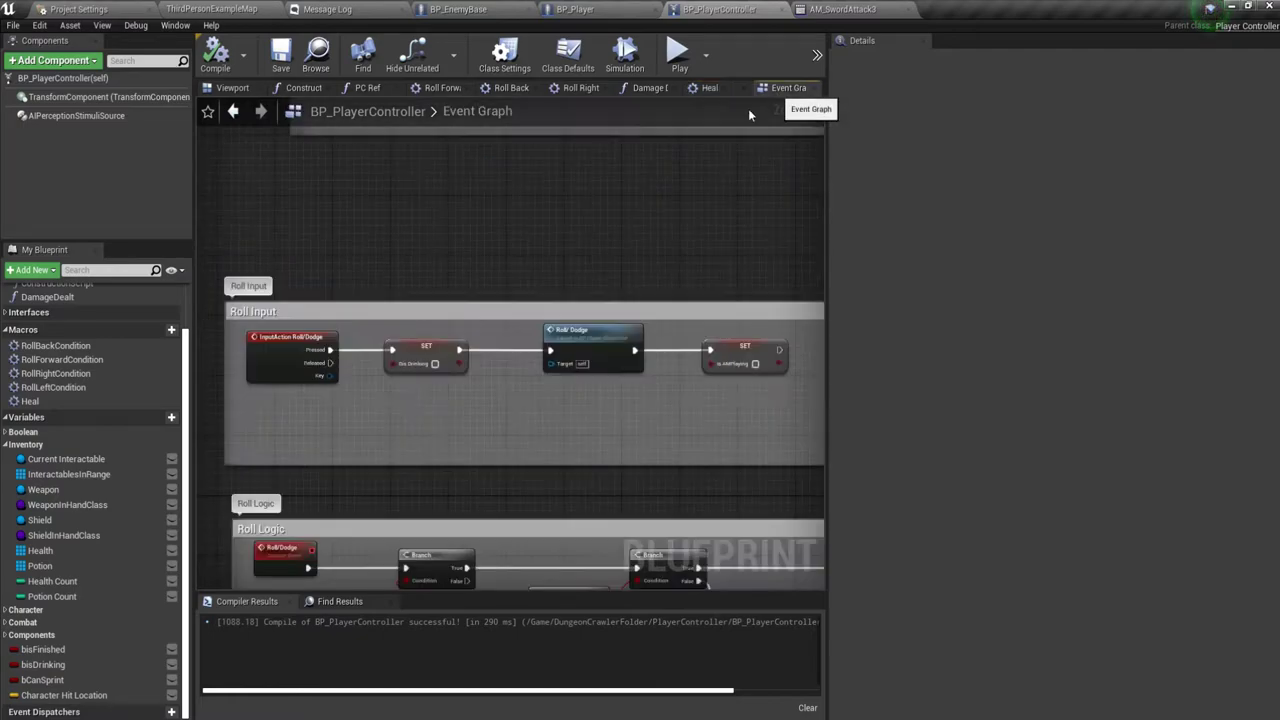
scroll(344, 451, down, 3)
scroll(325, 415, down, 2)
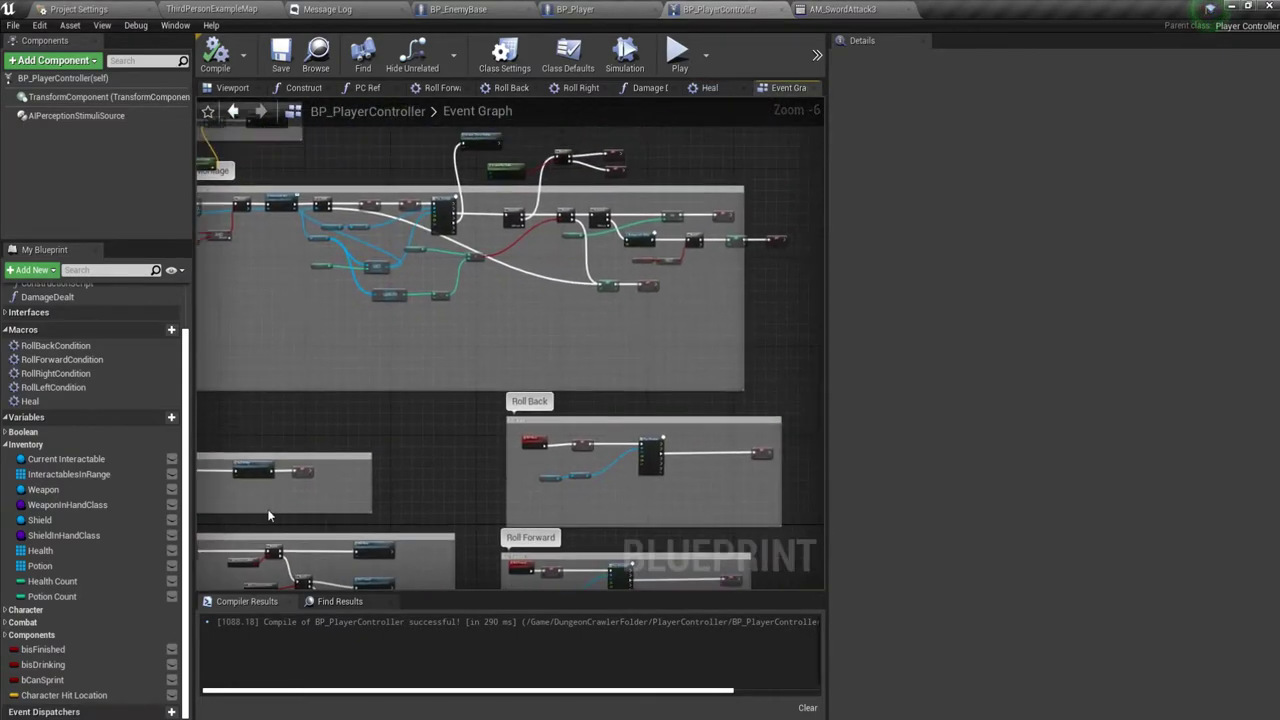
scroll(304, 382, down, 1)
right_drag(304, 376, 564, 498)
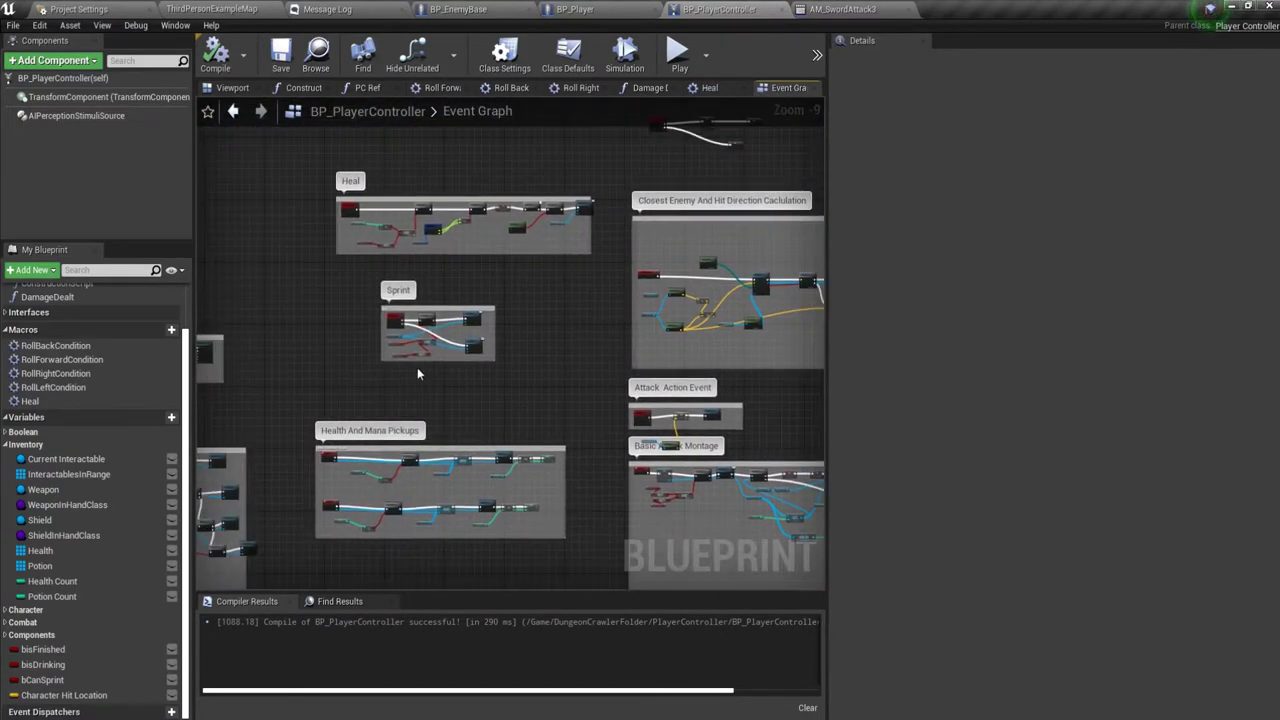
right_drag(417, 367, 407, 527)
scroll(407, 527, up, 6)
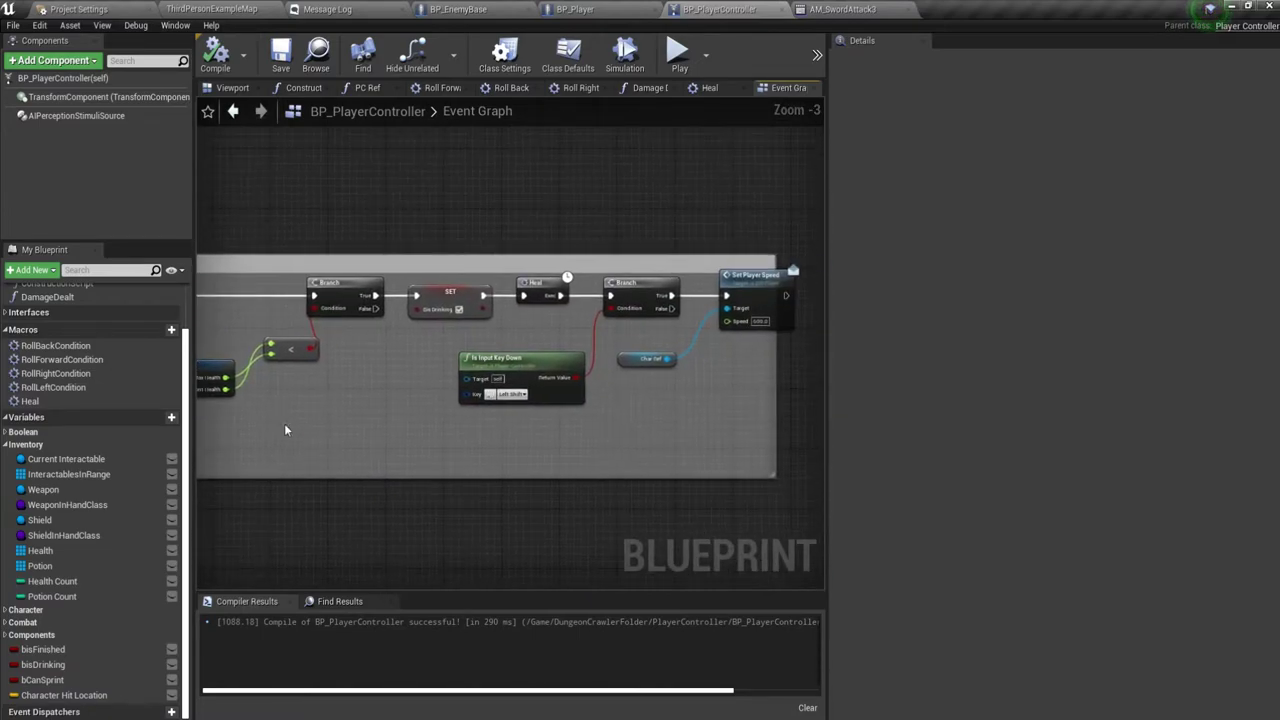
right_drag(375, 418, 663, 453)
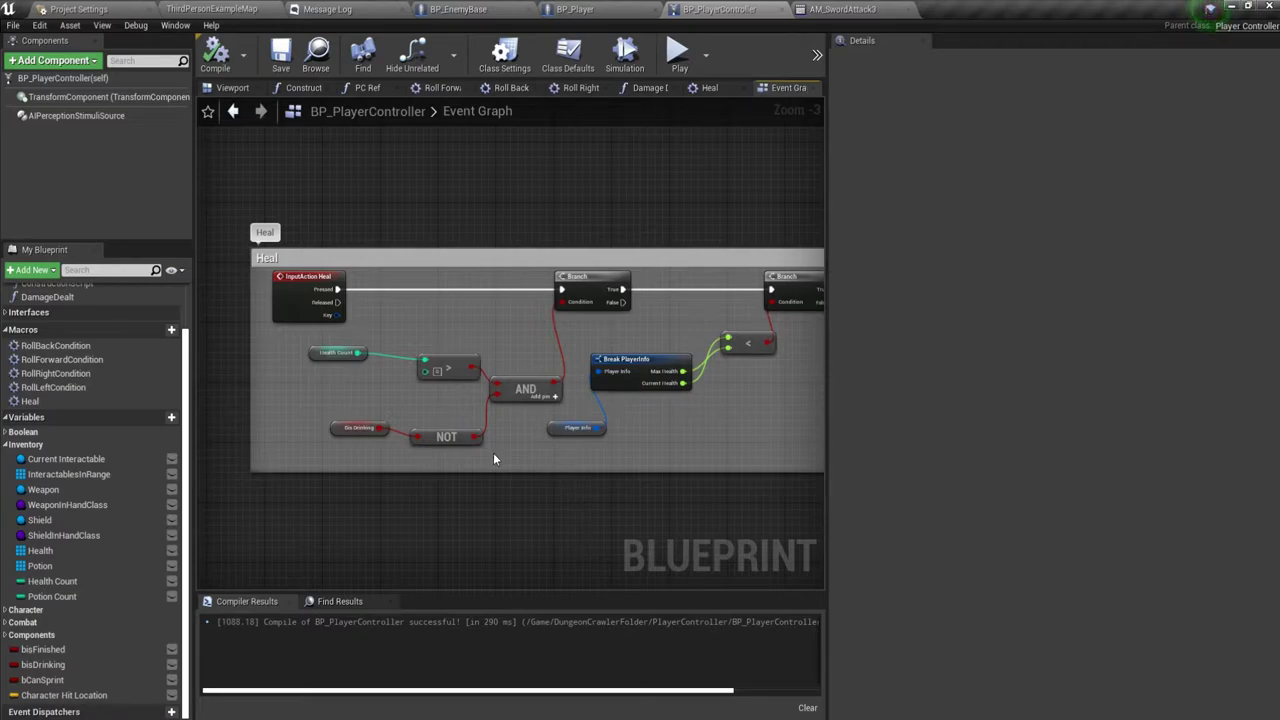
scroll(493, 459, up, 1)
scroll(493, 459, down, 1)
right_drag(640, 453, 310, 477)
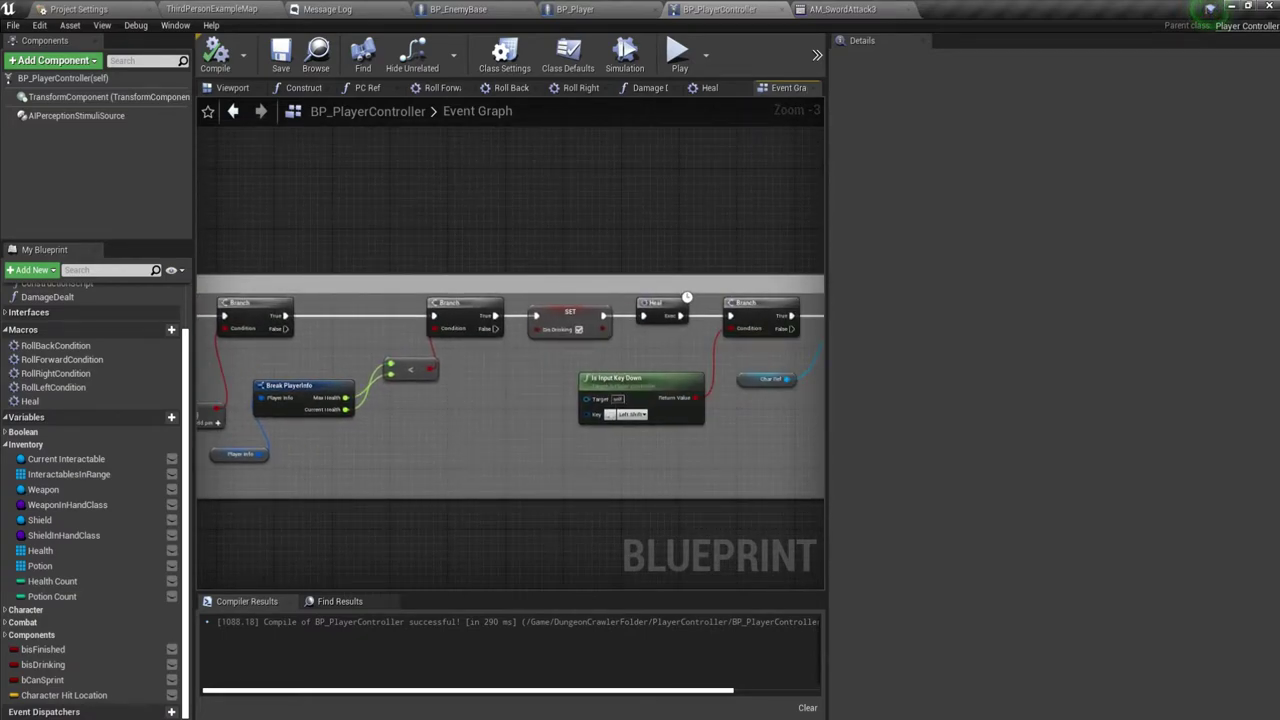
right_drag(478, 465, 384, 463)
mouse_move(278, 464)
right_down()
mouse_move(700, 440)
mouse_move(506, 448)
right_up()
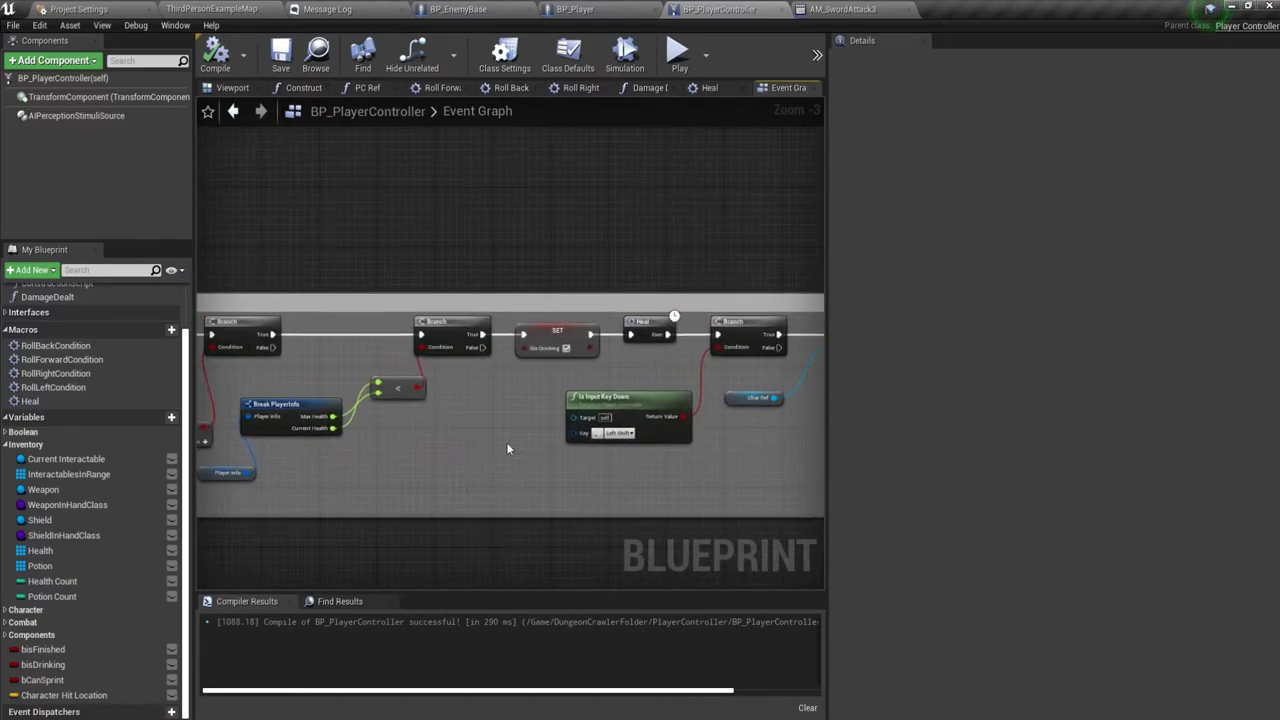
right_drag(528, 345, 493, 378)
Open the Heal function from the Event Graph and inspect its Play Montage, Branch and SET nodes.
double_click(523, 333)
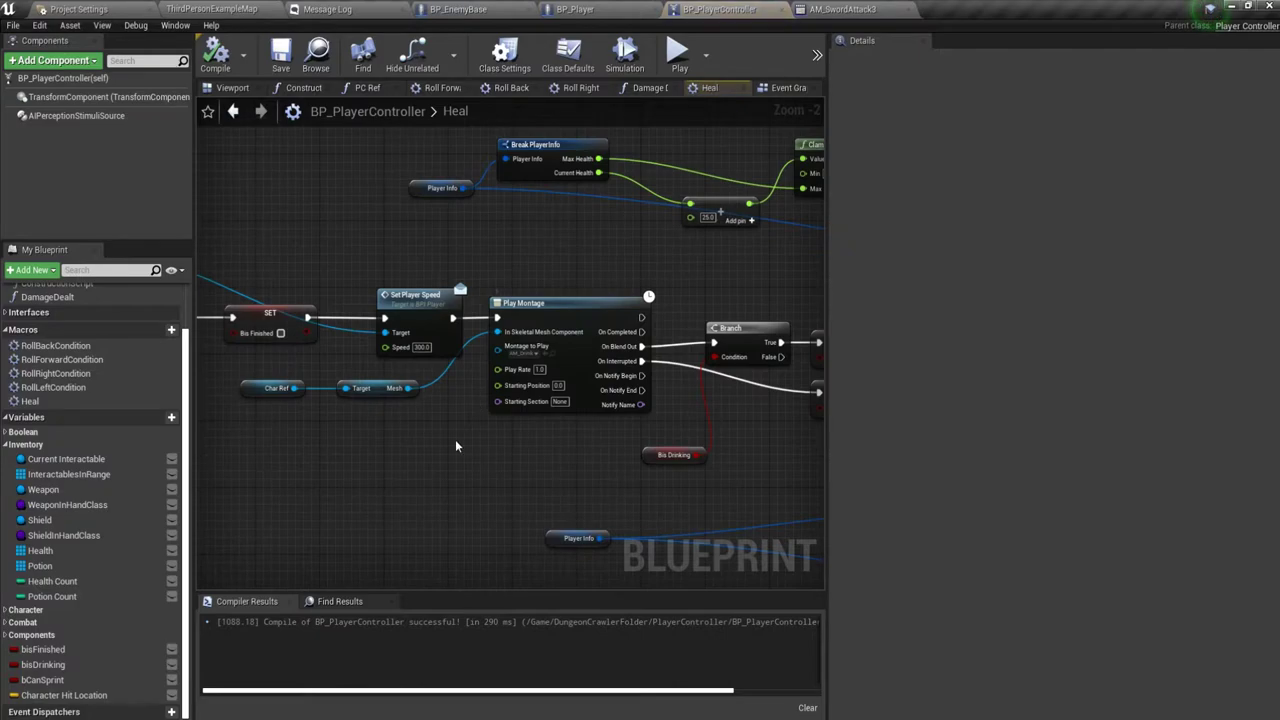
right_drag(455, 439, 505, 425)
scroll(575, 435, down, 1)
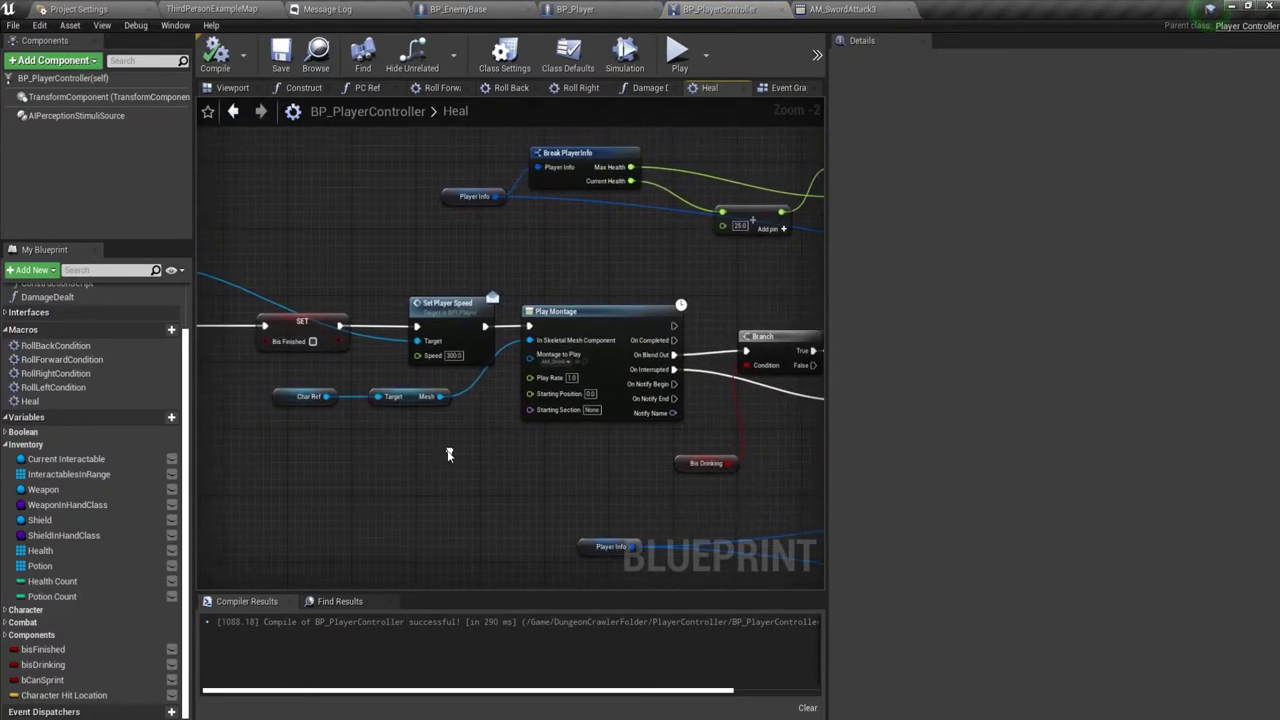
scroll(535, 475, down, 1)
scroll(531, 485, up, 1)
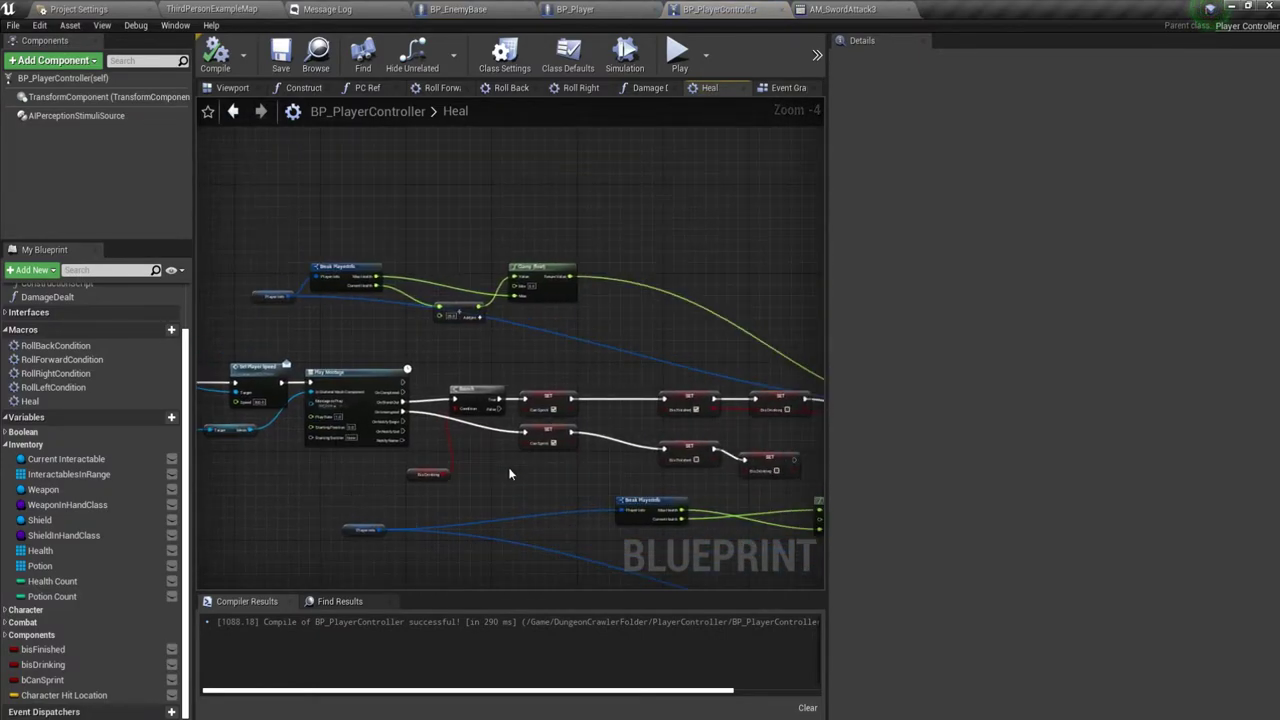
mouse_move(508, 467)
right_down()
mouse_move(521, 486)
mouse_move(306, 471)
mouse_move(519, 462)
right_up()
scroll(305, 465, down, 2)
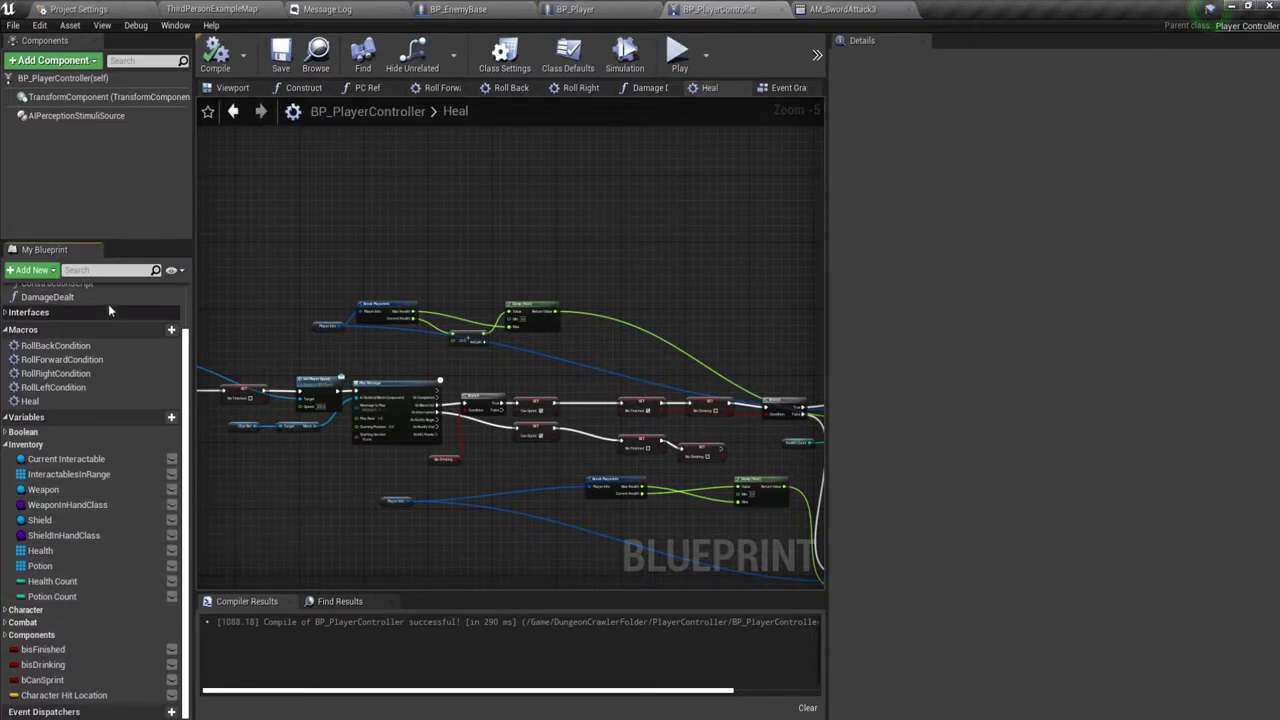
scroll(70, 347, up, 2)
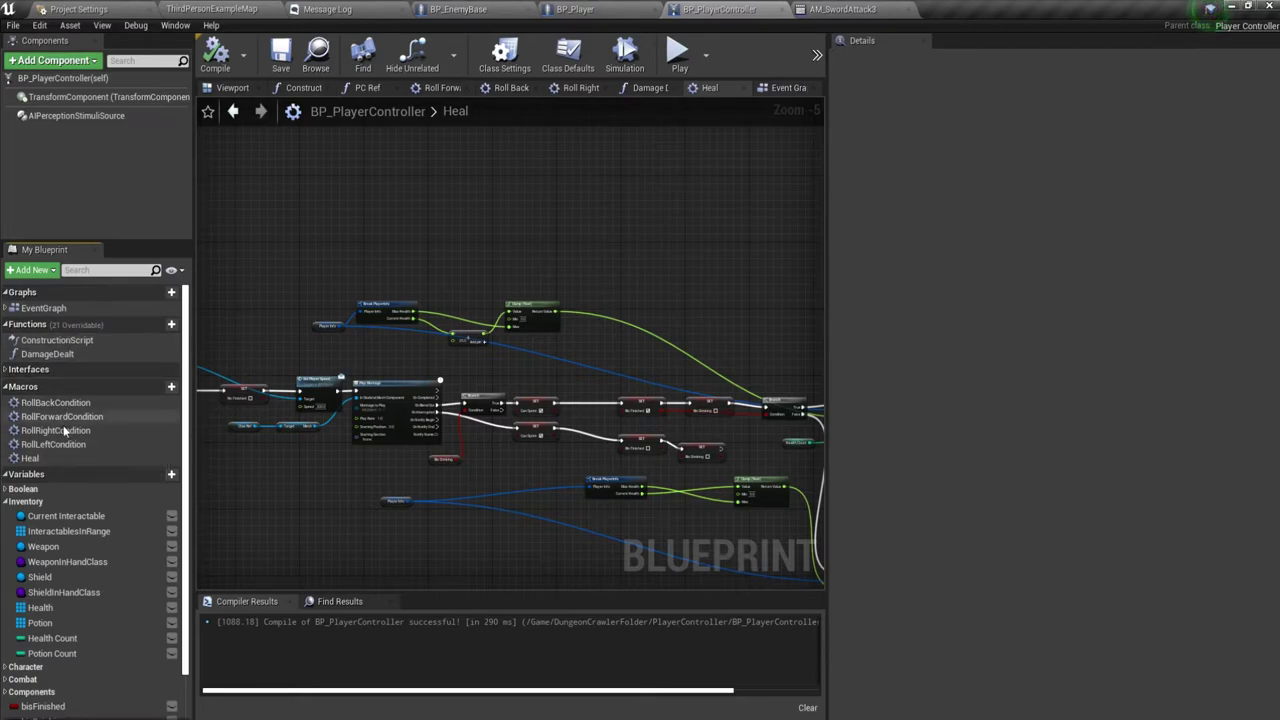
Survey the Event Graph's Heal, Sprint, Health, Interaction Logic and Pickup comment groups.
click(785, 88)
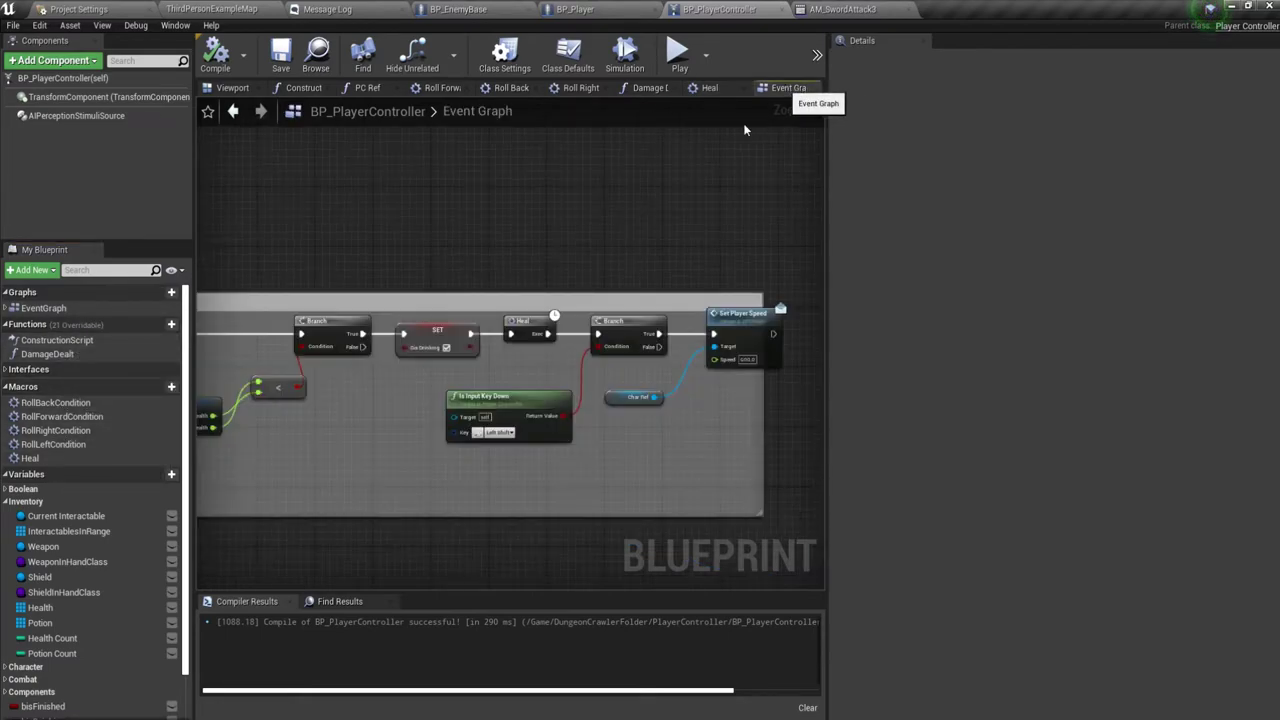
scroll(442, 422, down, 3)
scroll(436, 410, down, 2)
right_drag(430, 400, 366, 294)
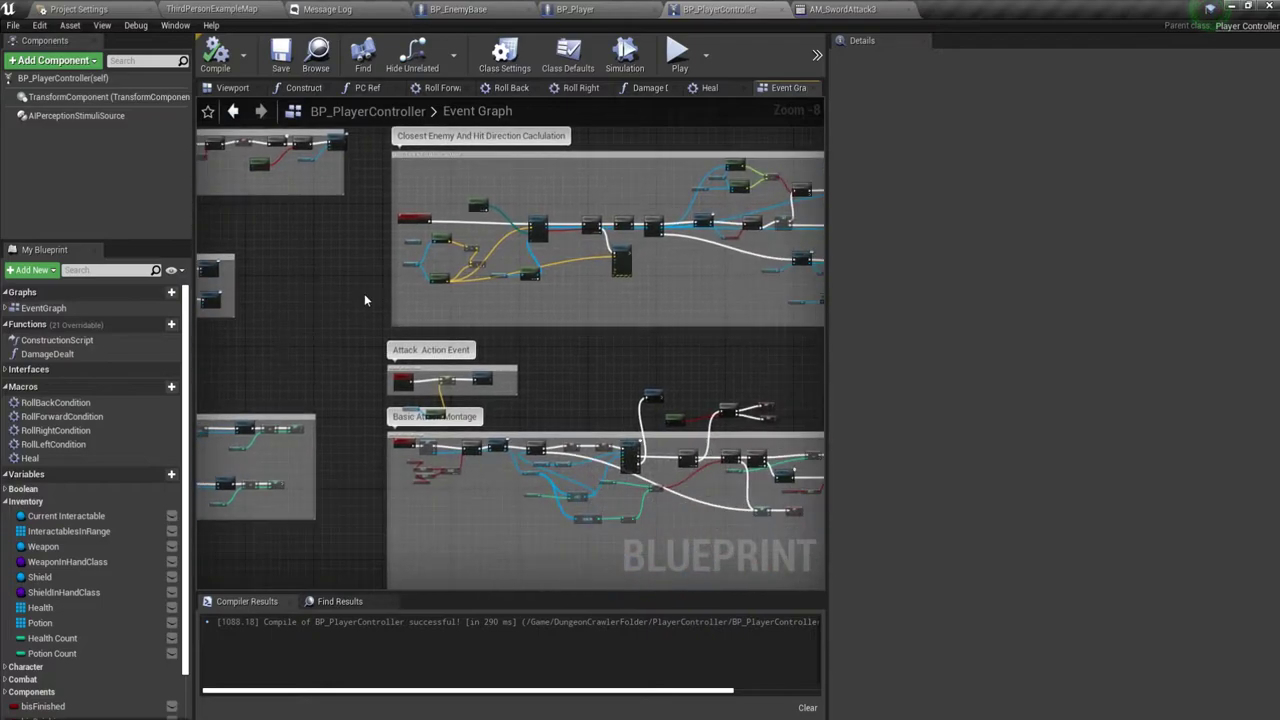
right_drag(391, 357, 358, 510)
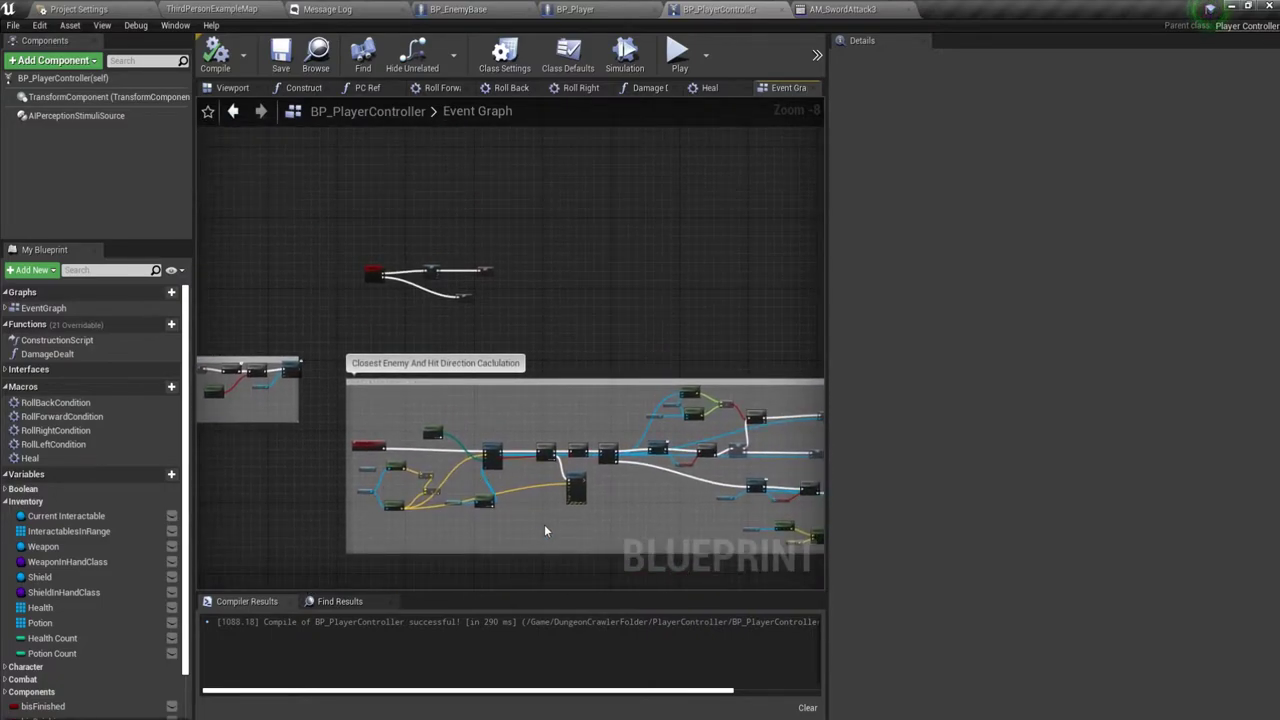
scroll(545, 530, down, 2)
scroll(521, 390, up, 8)
scroll(521, 390, down, 6)
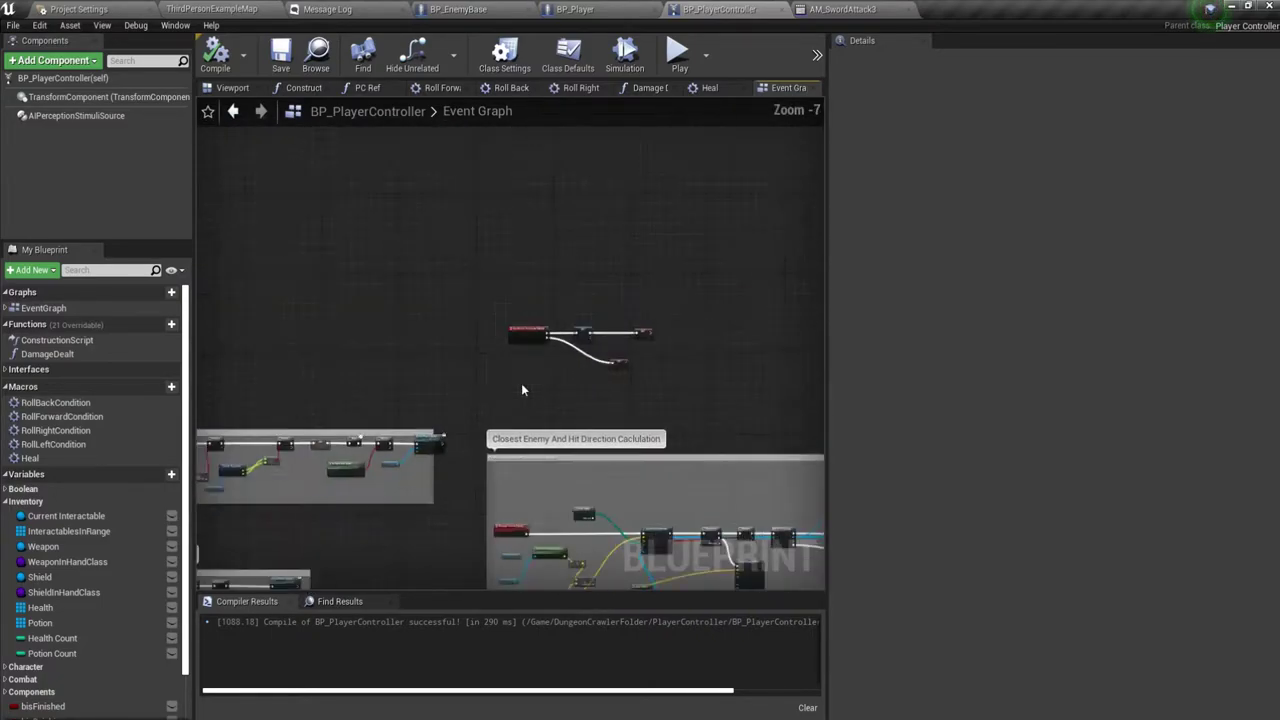
right_drag(521, 389, 712, 226)
scroll(712, 226, down, 2)
mouse_move(385, 397)
right_down()
mouse_move(573, 386)
mouse_move(532, 307)
right_up()
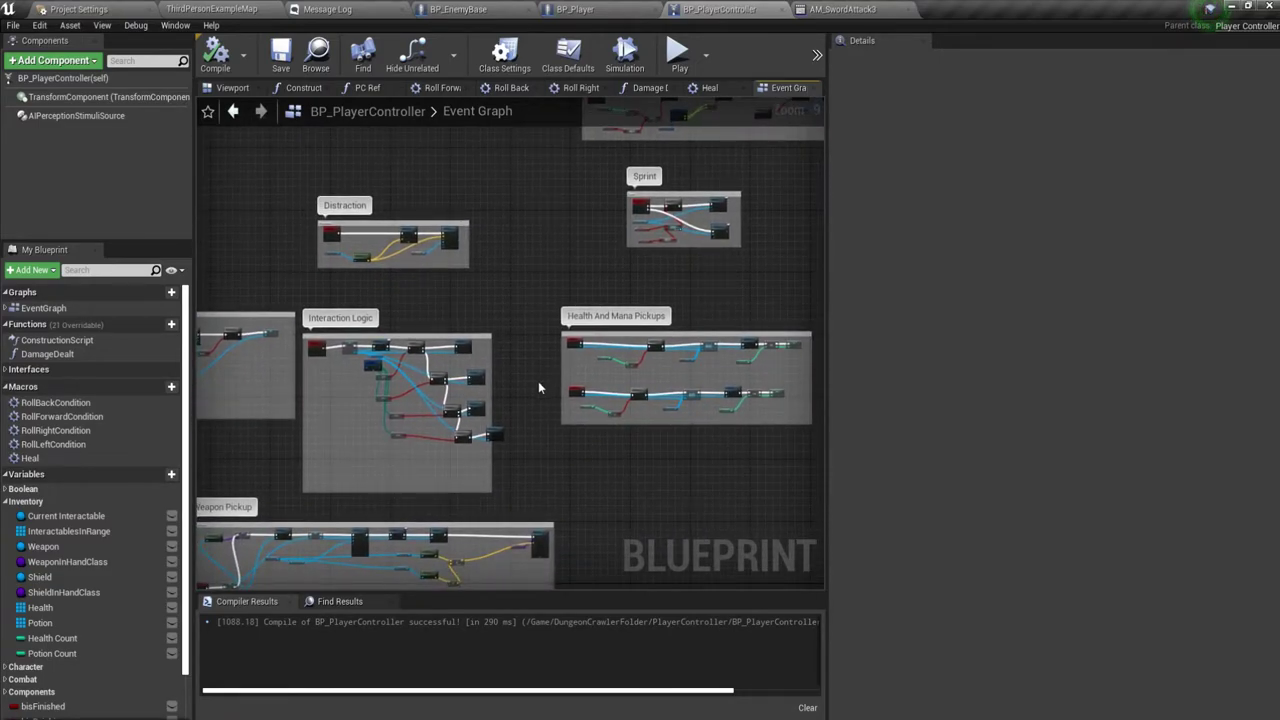
mouse_move(538, 381)
right_down()
mouse_move(579, 310)
mouse_move(618, 404)
right_up()
right_drag(403, 364, 456, 264)
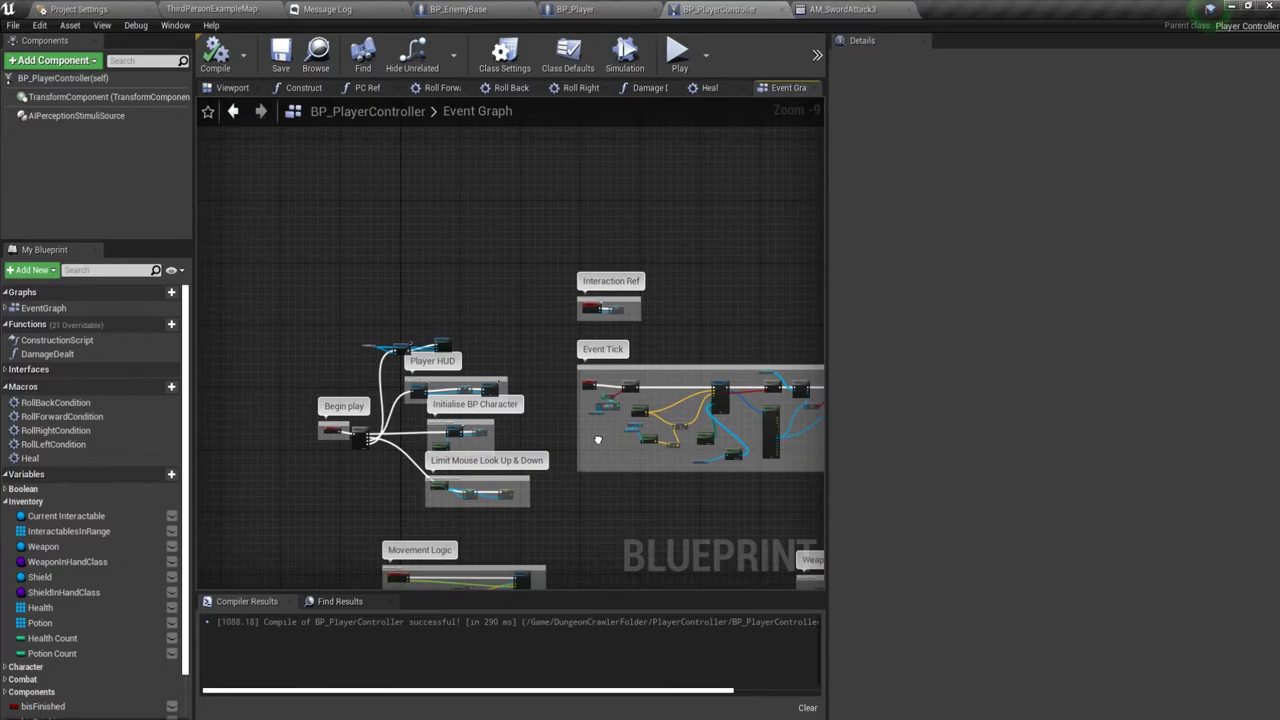
right_drag(679, 343, 555, 359)
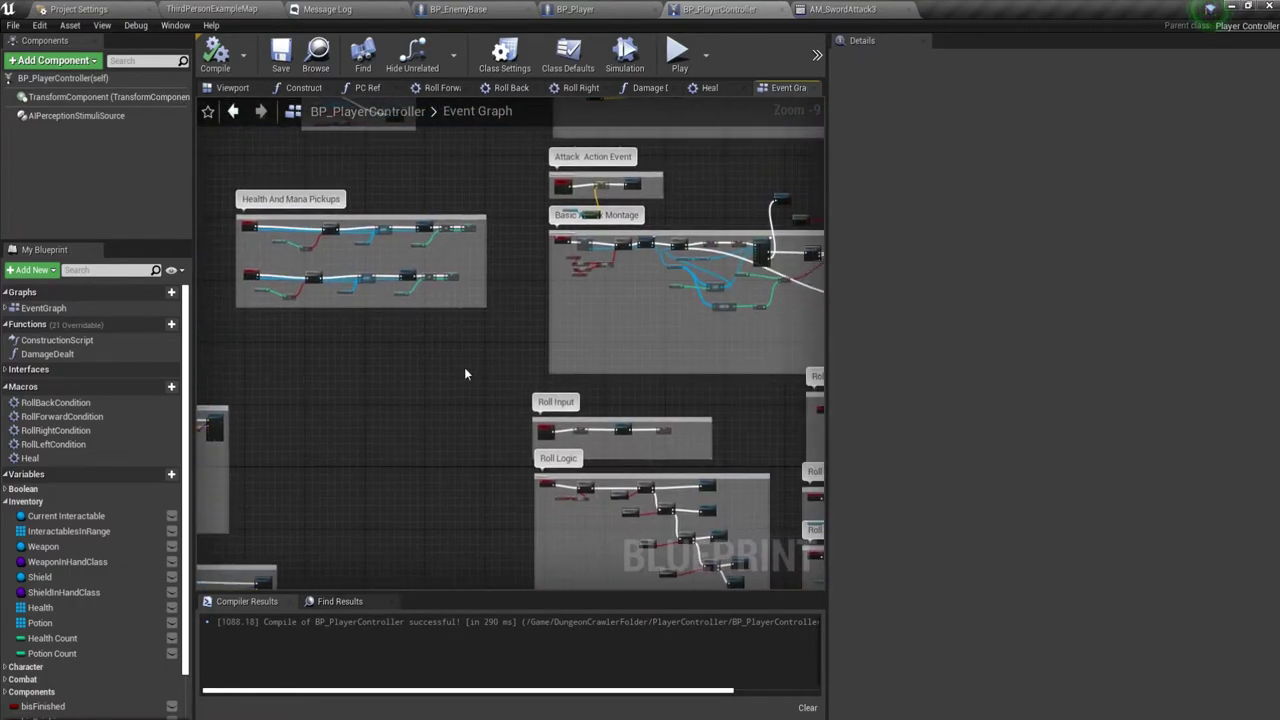
Pan to the Roll Input comment, then to the Event Tick, Begin Play and Player HUD groups.
scroll(305, 446, up, 6)
scroll(303, 439, up, 1)
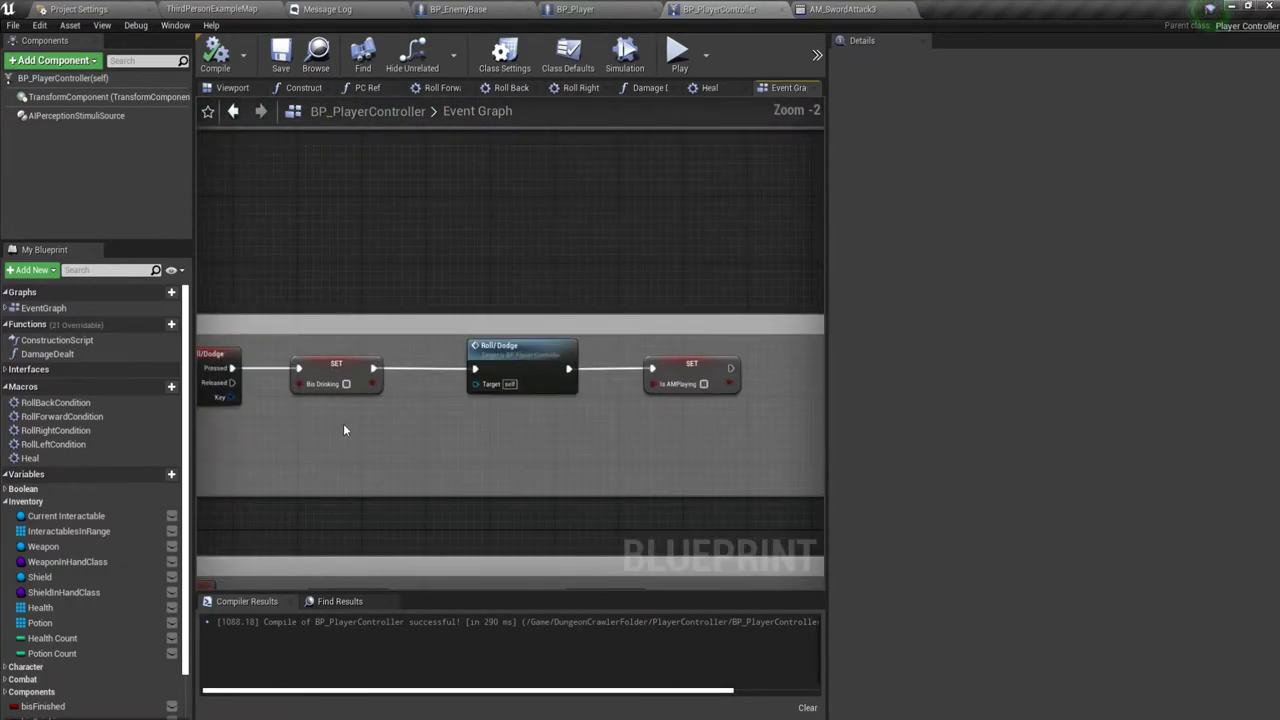
right_drag(343, 423, 460, 401)
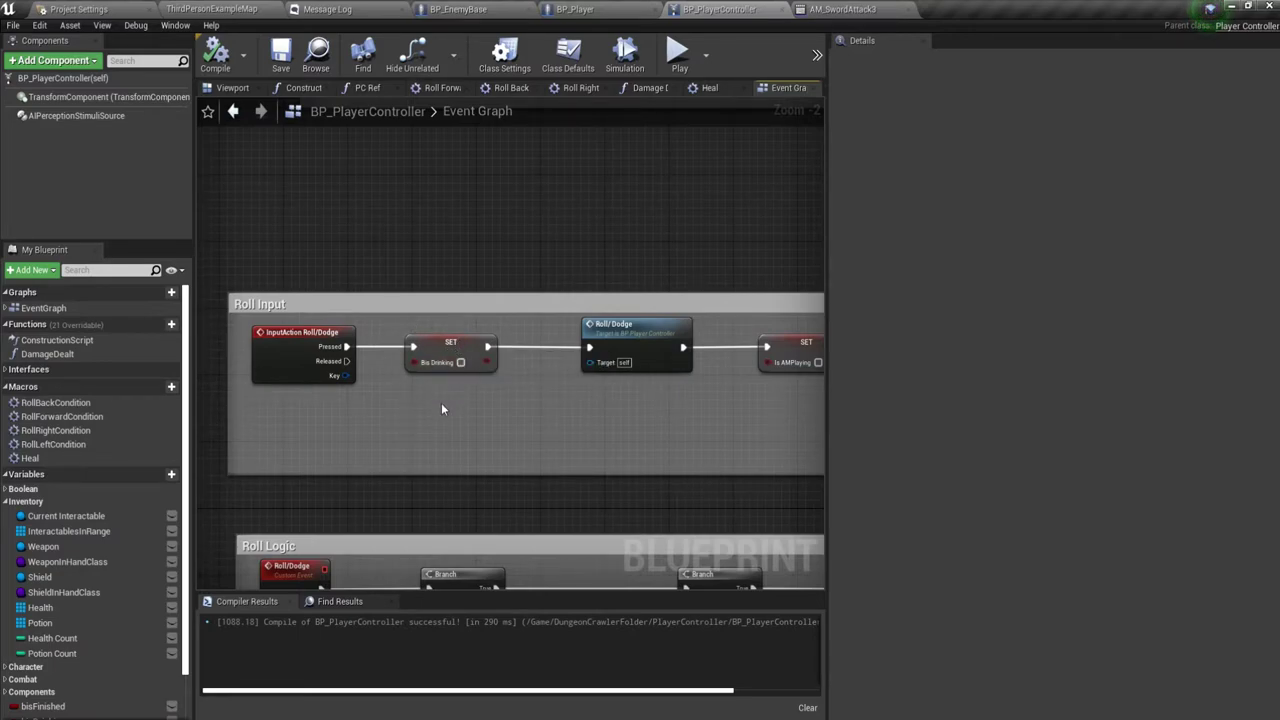
scroll(350, 389, down, 2)
right_drag(350, 383, 588, 463)
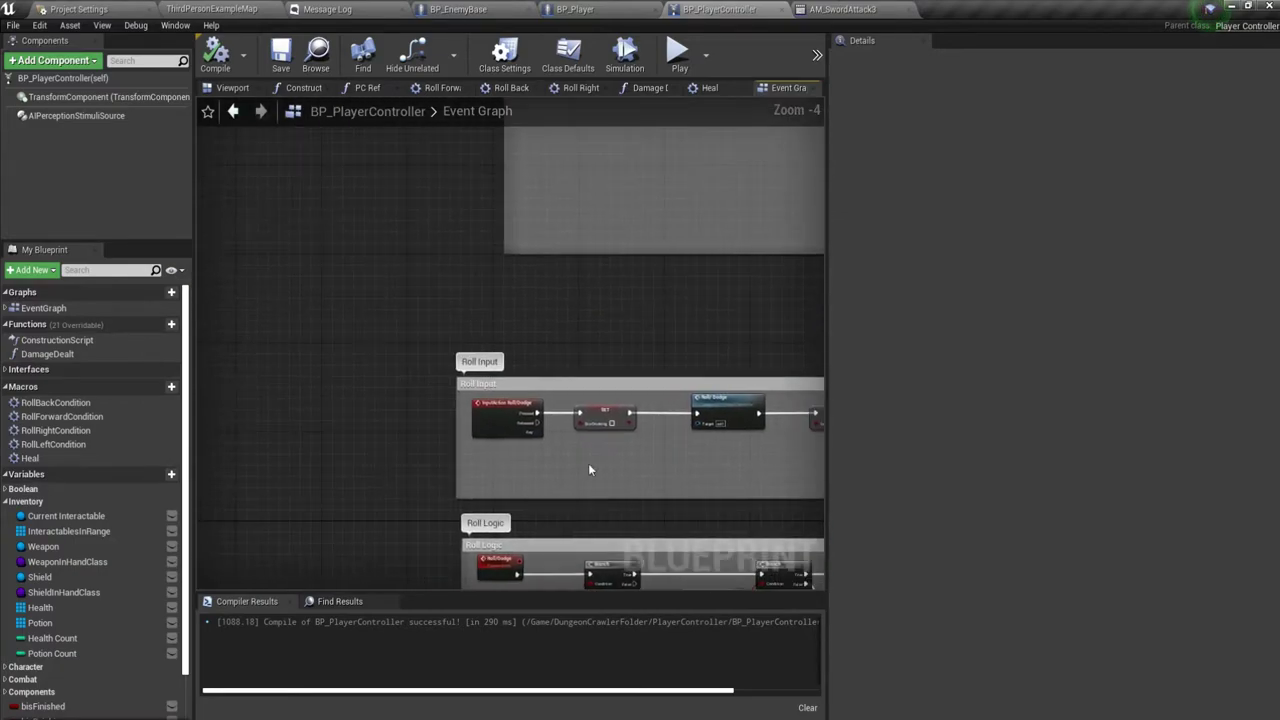
scroll(348, 422, down, 3)
scroll(348, 422, down, 2)
right_drag(392, 427, 500, 586)
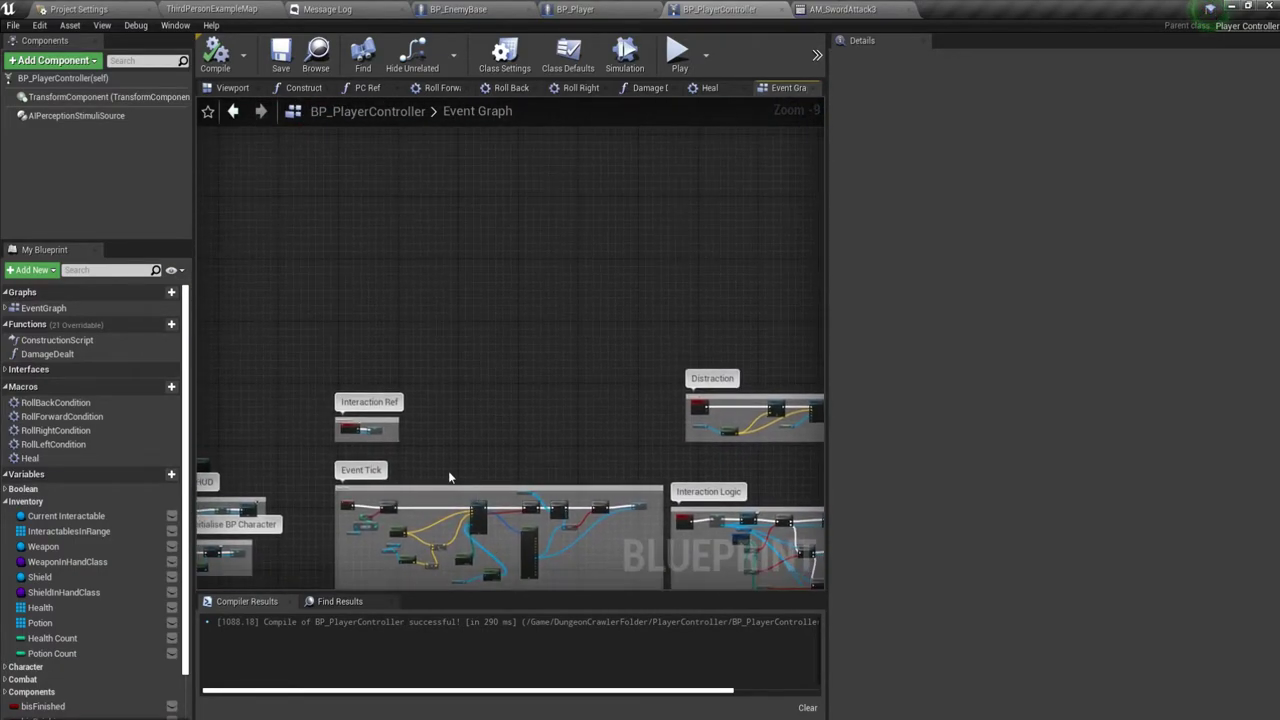
scroll(365, 481, up, 2)
scroll(365, 481, up, 2)
Jump to Event Tick via an 'eve' search and add a Sequence node after it.
right_click(379, 246)
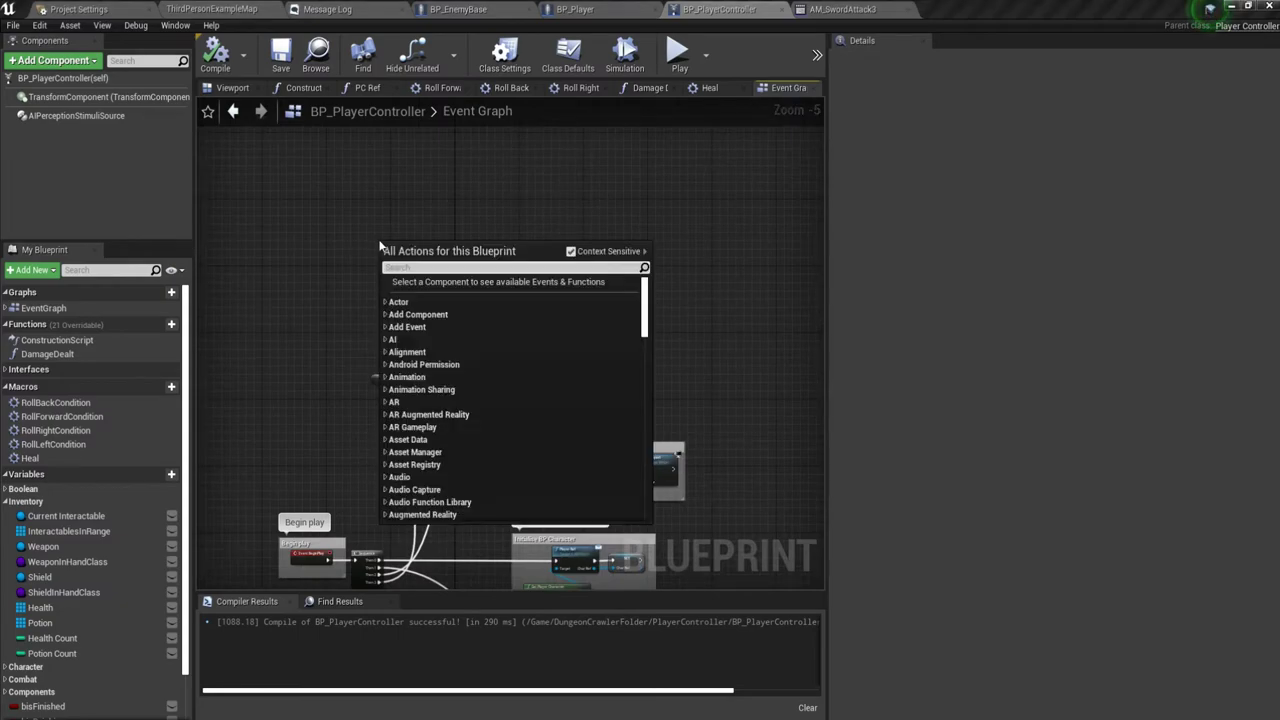
text(eve)
click(458, 405)
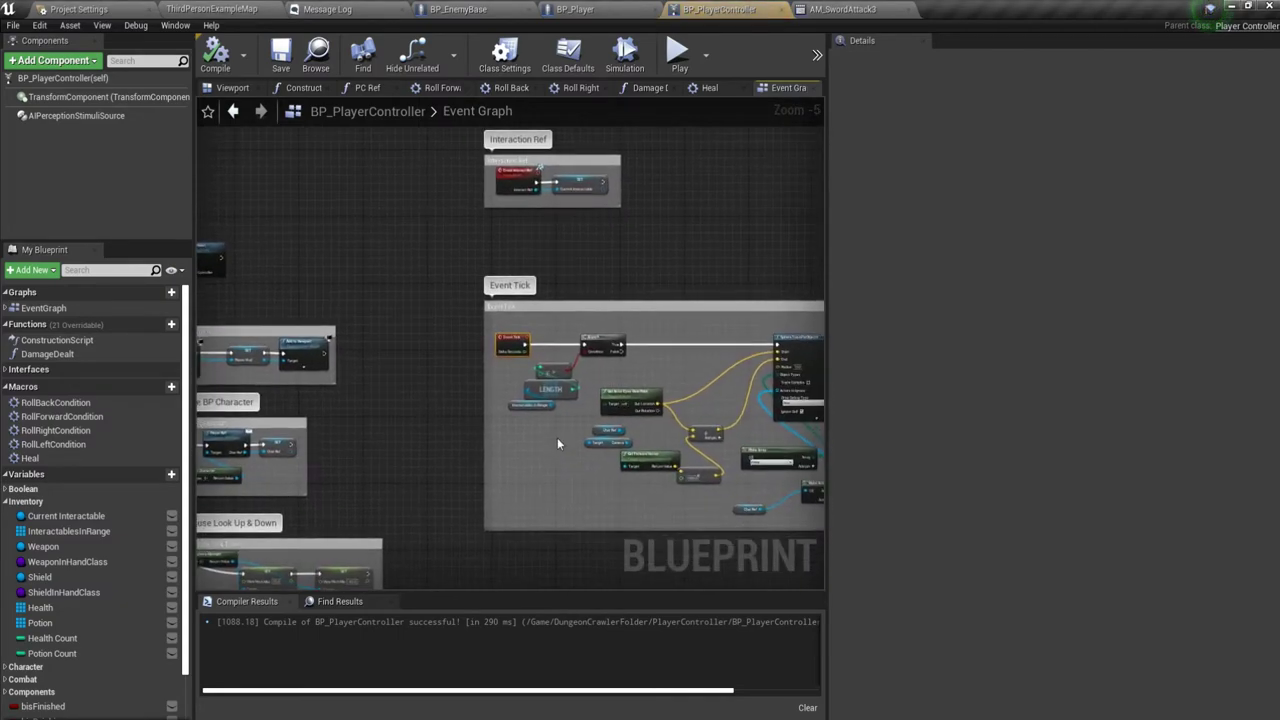
drag(537, 343, 703, 343)
text(seq)
click(650, 509)
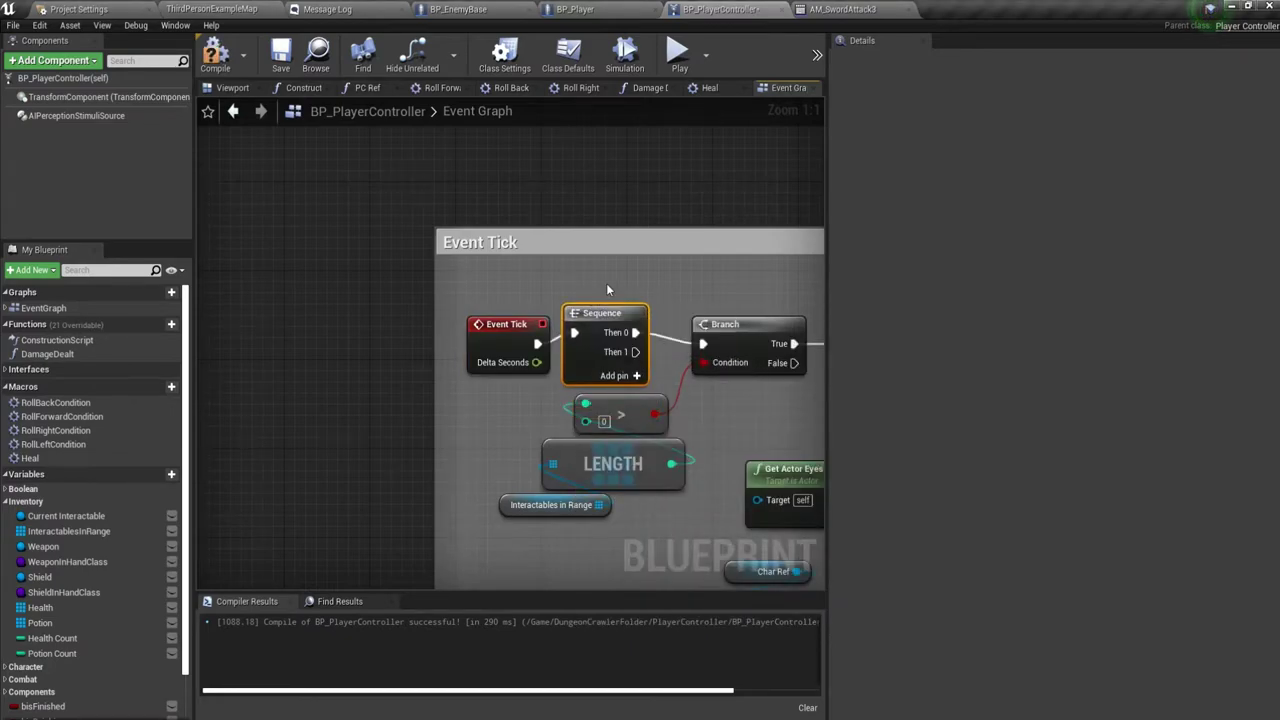
right_drag(606, 283, 454, 365)
Place a Bis Drinking getter near the Sequence, moving bisFinished into the Components category.
scroll(62, 705, down, 3)
drag(42, 649, 392, 405)
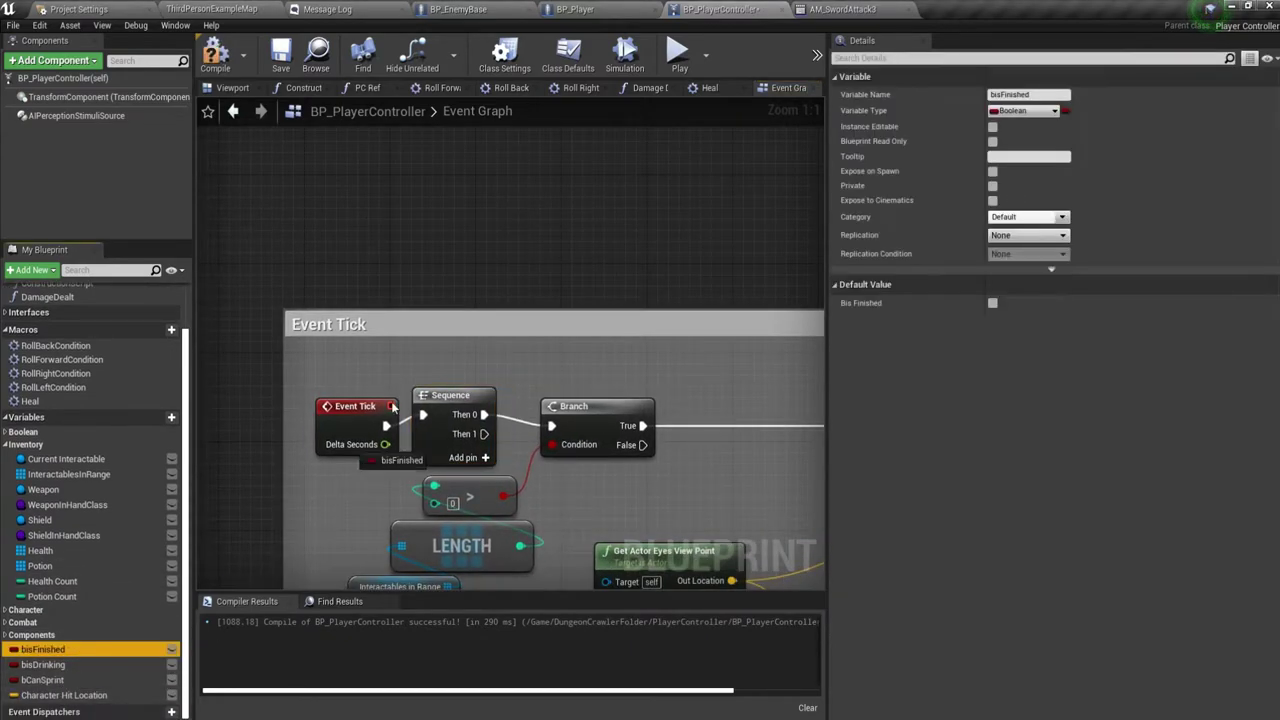
drag(50, 664, 52, 679)
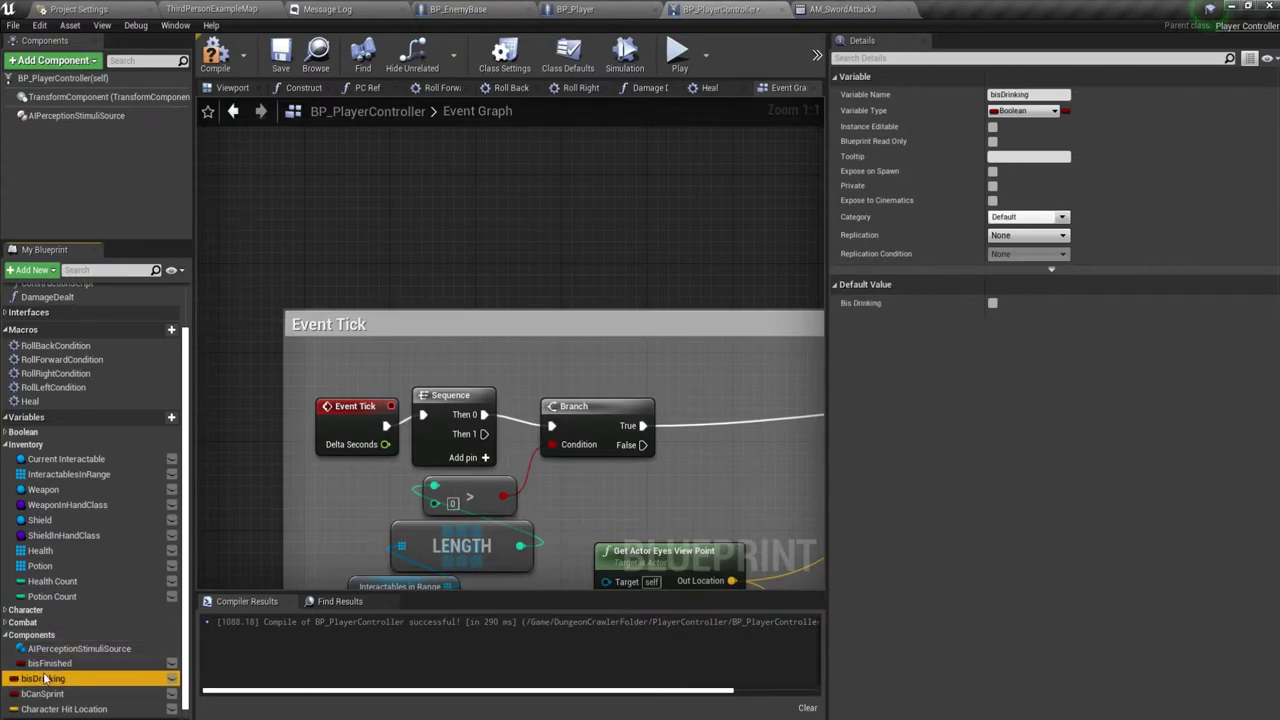
mouse_move(393, 359)
mouse_down()
mouse_move(377, 252)
mouse_move(488, 255)
mouse_up()
click(405, 262)
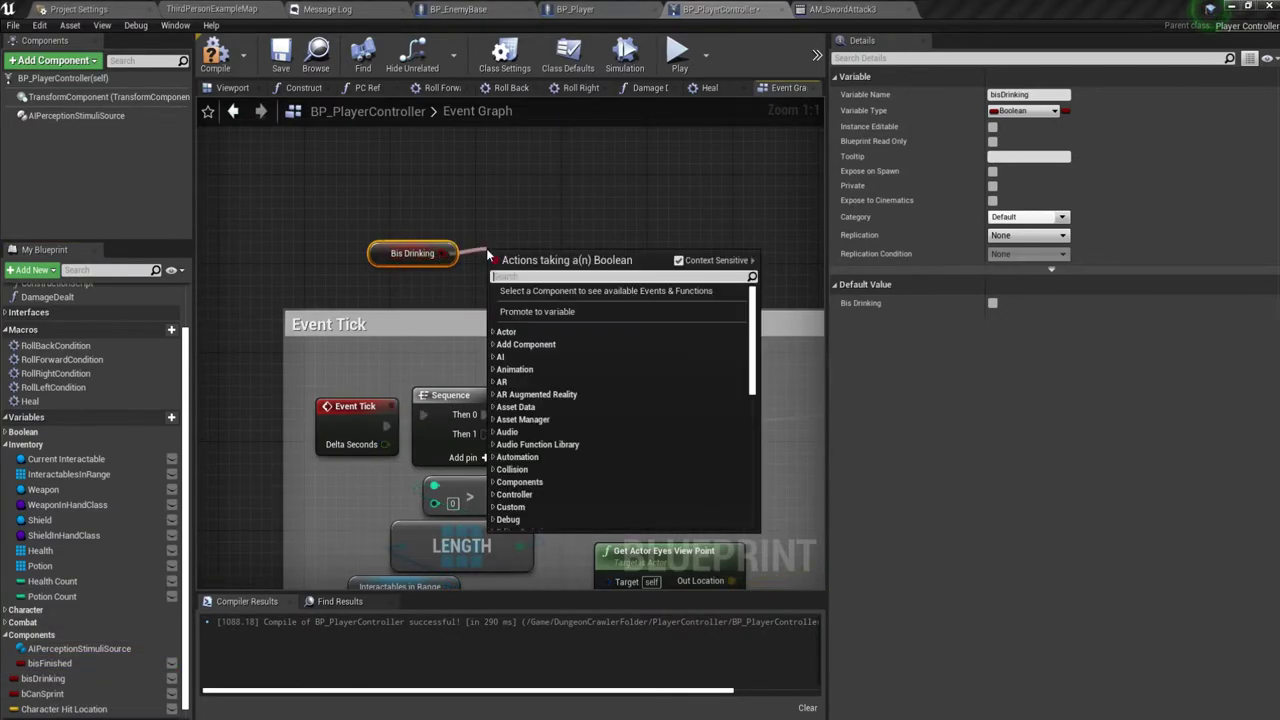
Add a Print String fed by Bis Drinking off a Sequence output, and compile.
text(print)
key(Return)
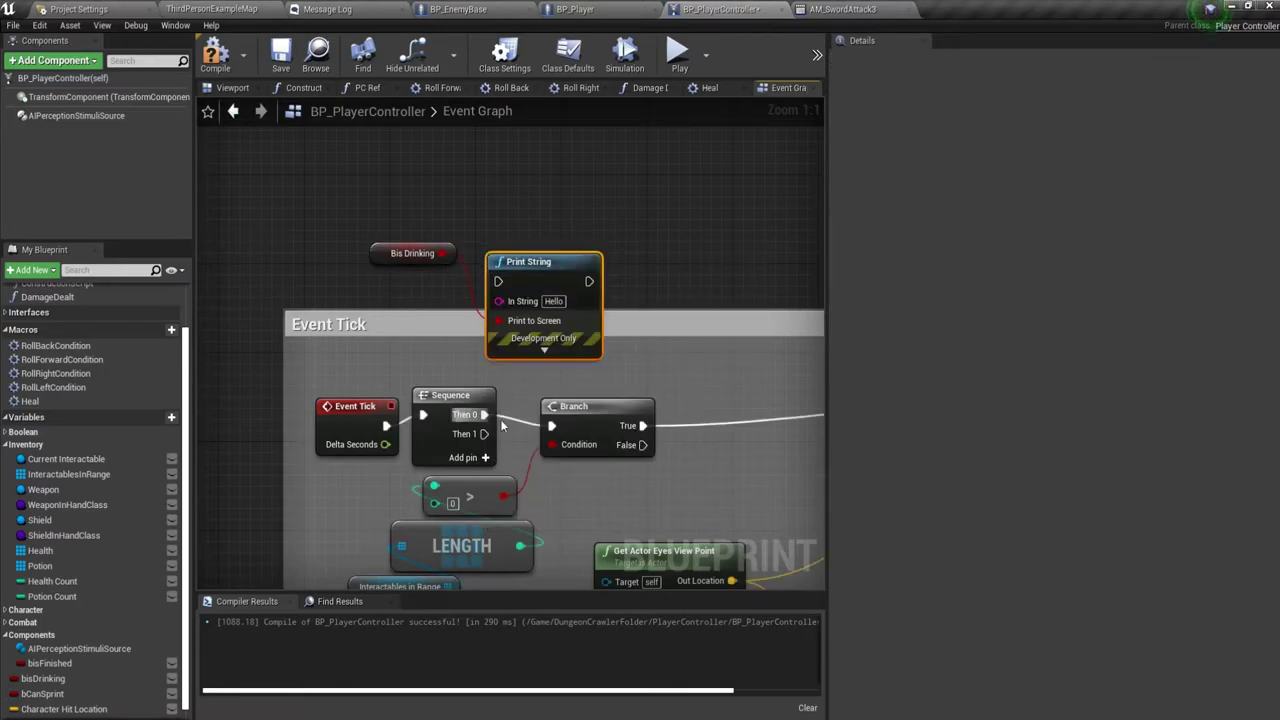
ctrl+drag(484, 414, 493, 427)
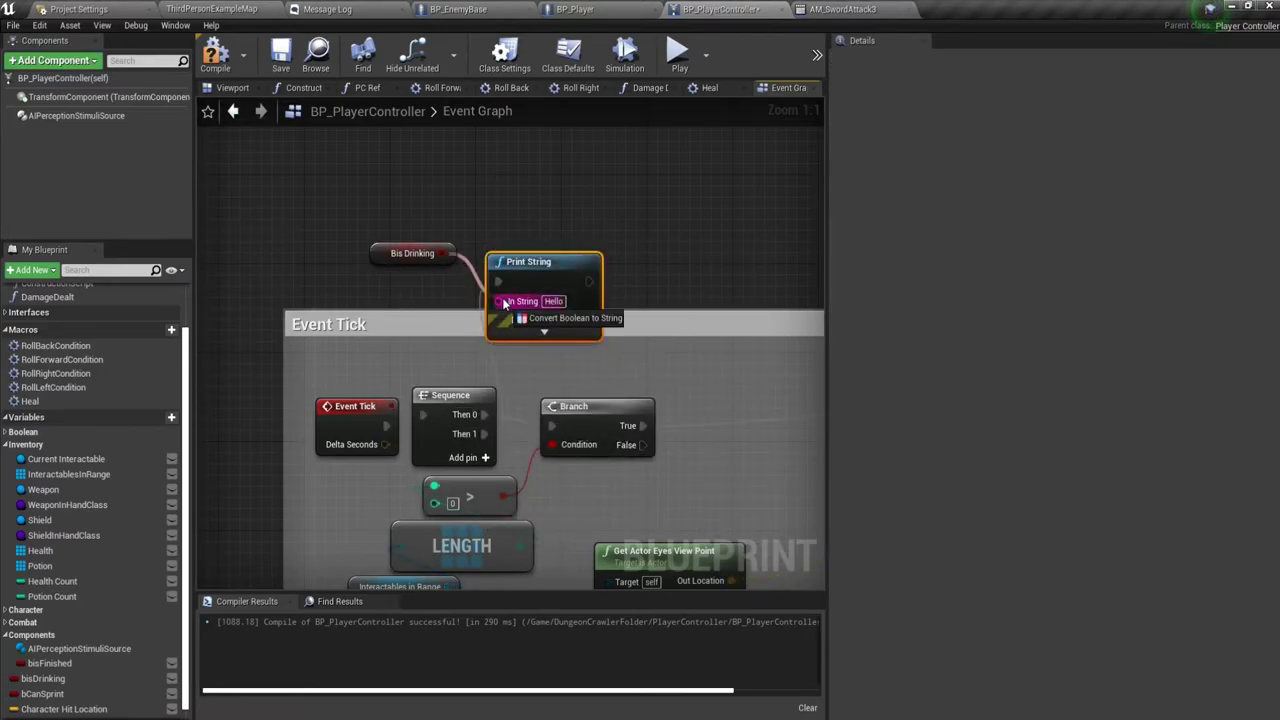
drag(499, 301, 441, 253)
click(215, 55)
Play-test to watch Bis Drinking print false, then stop and return to the level map.
click(677, 62)
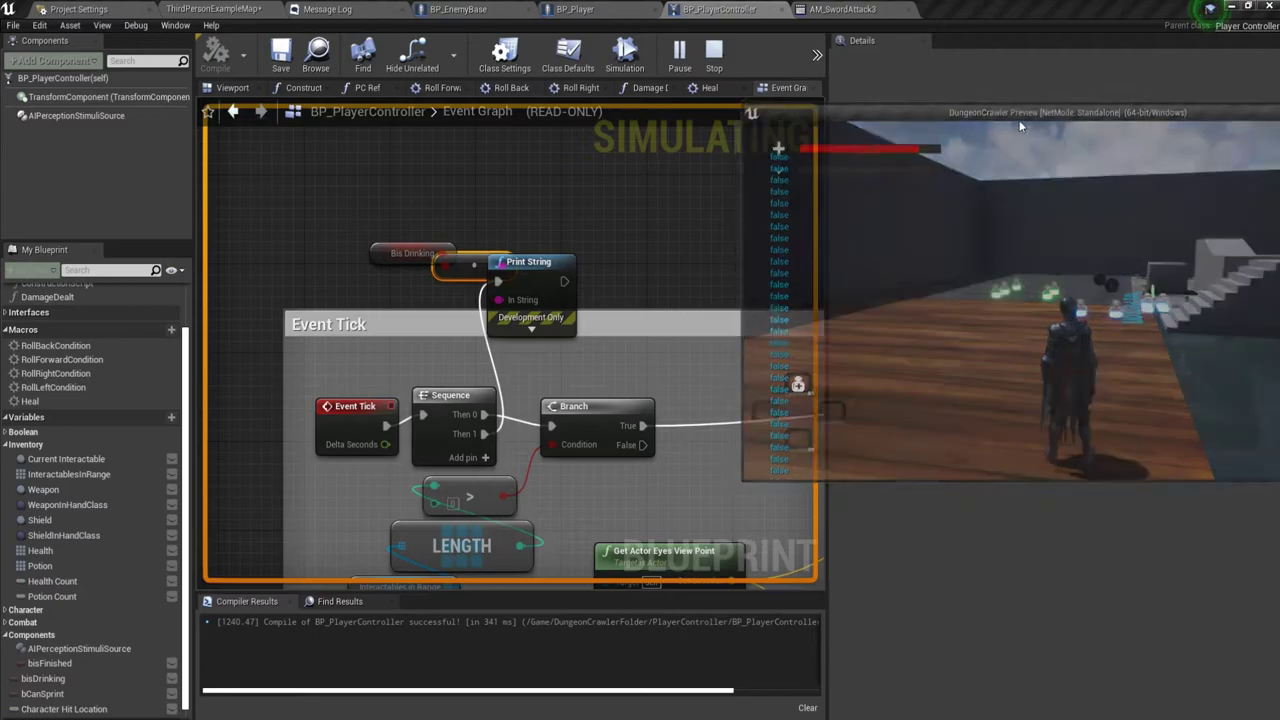
key(Escape)
click(213, 9)
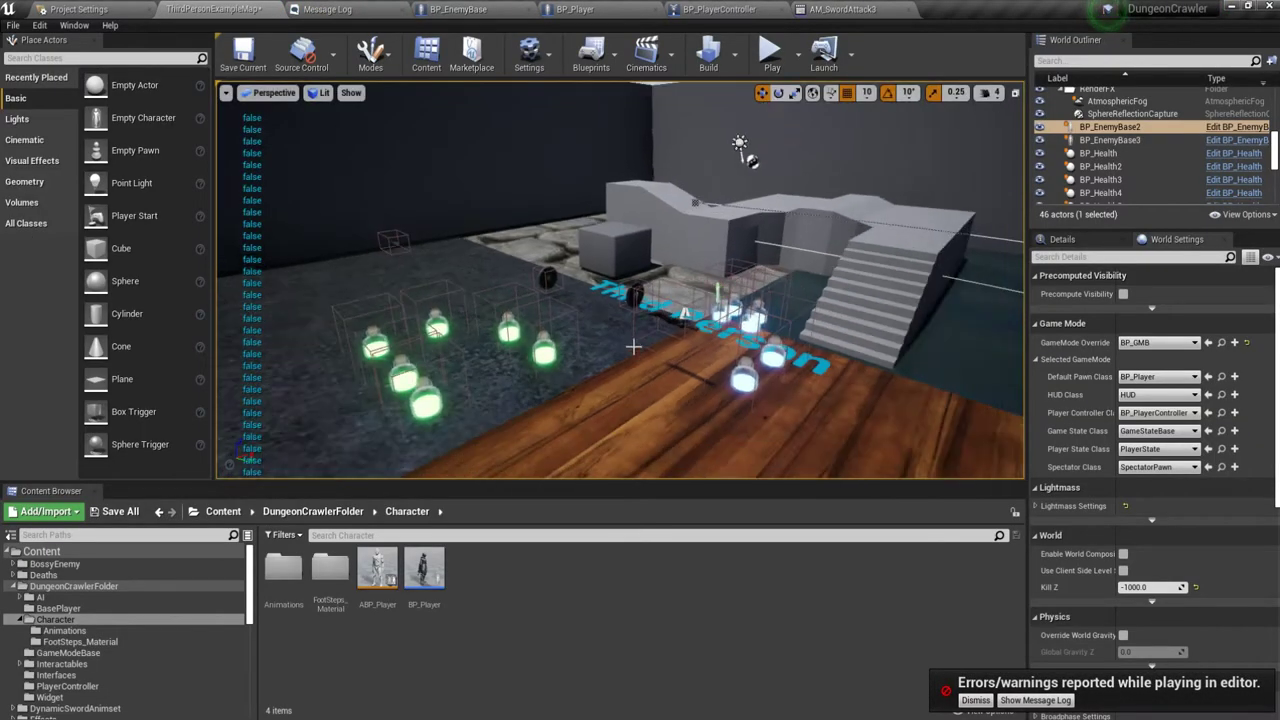
Frame the Heal comment group in BP_PlayerController's Event Graph and launch a play-in-editor test.
click(724, 8)
scroll(528, 423, down, 5)
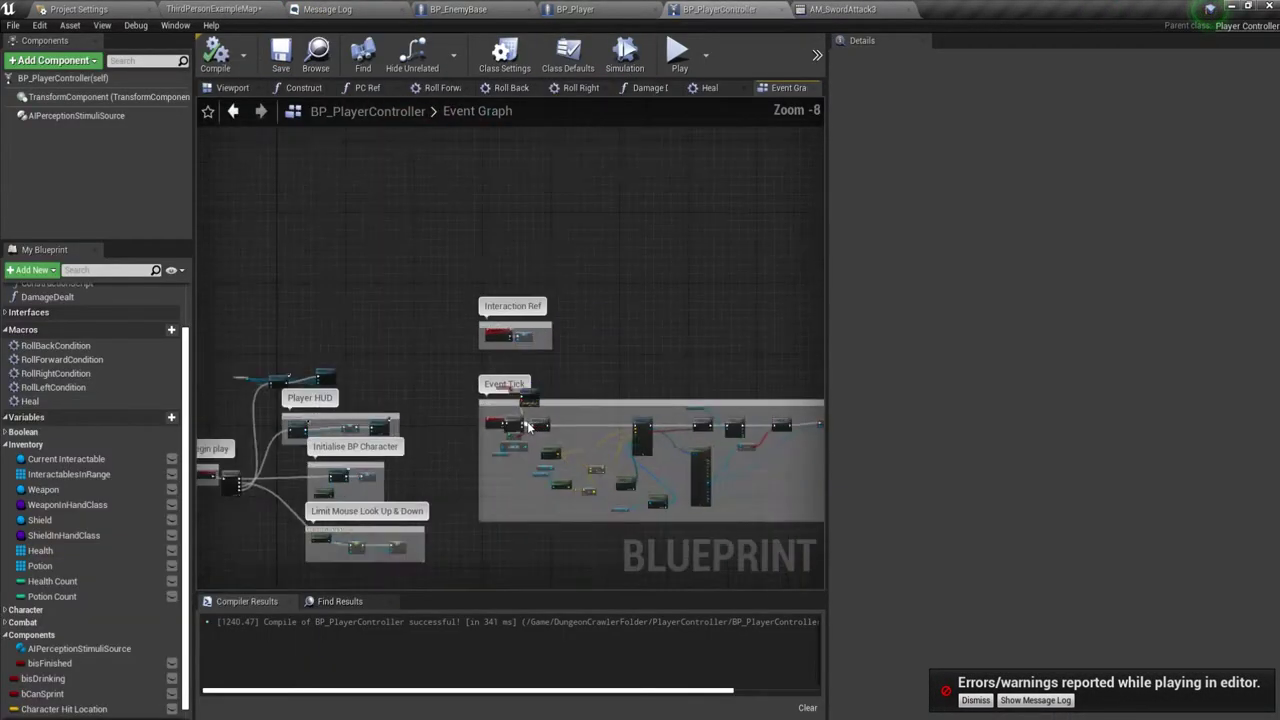
scroll(527, 421, down, 4)
right_drag(493, 313, 287, 376)
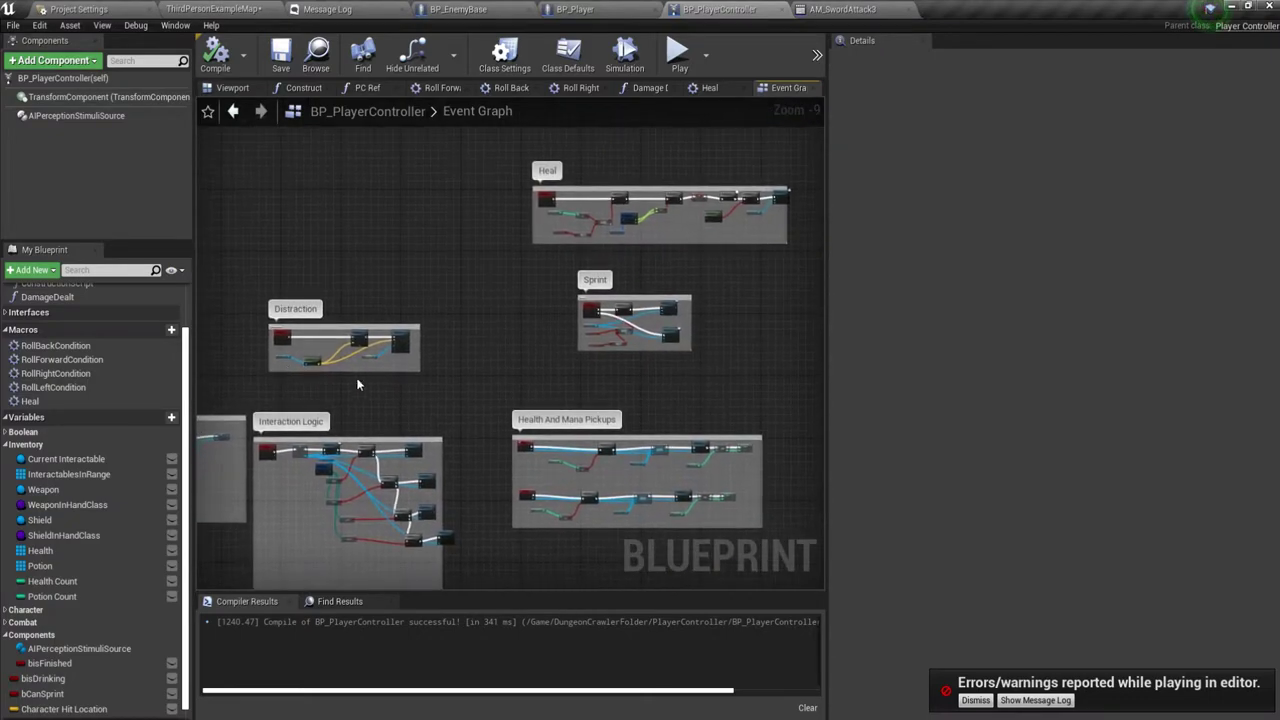
scroll(486, 380, up, 3)
scroll(372, 338, up, 2)
scroll(372, 338, up, 1)
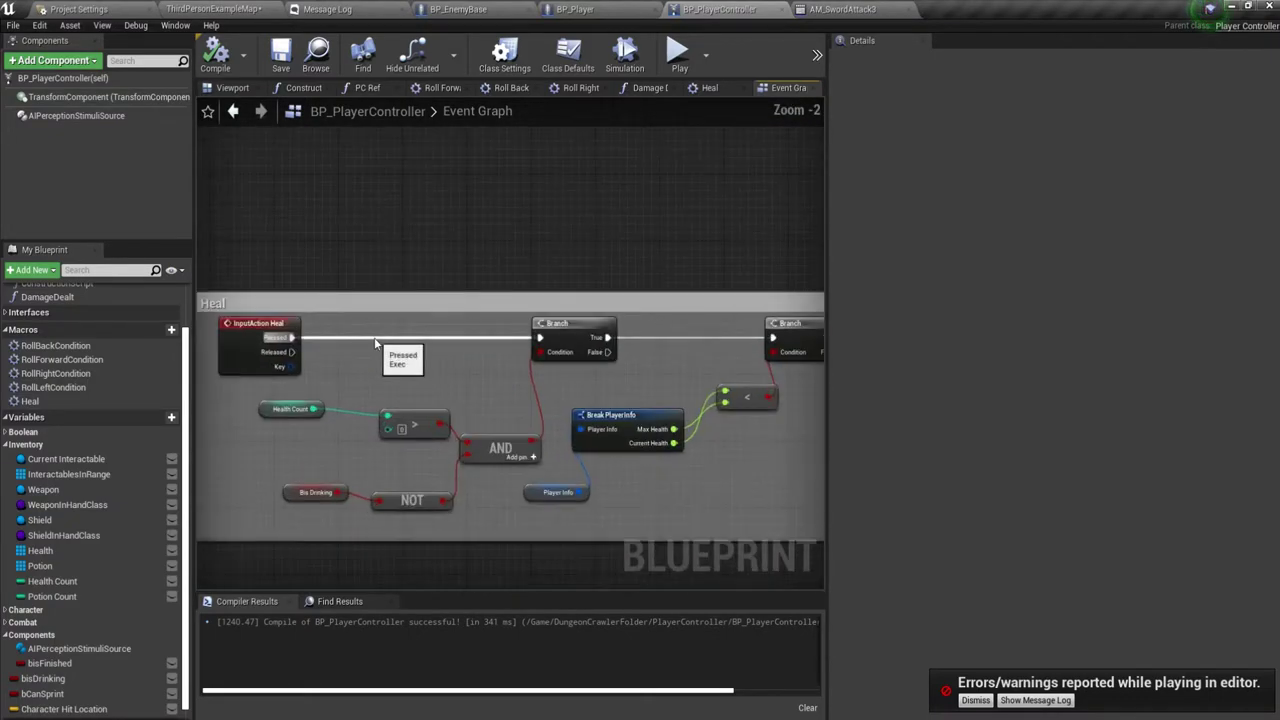
scroll(365, 345, up, 1)
scroll(387, 347, up, 1)
right_drag(389, 360, 391, 325)
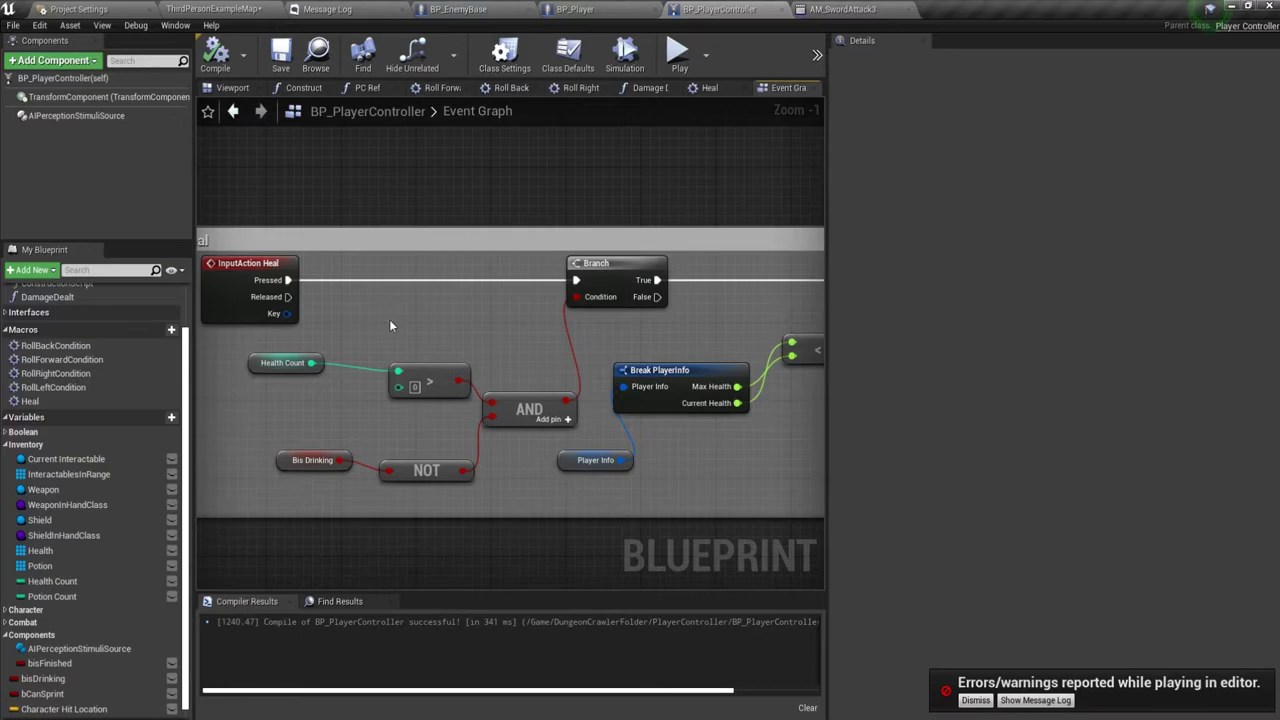
click(679, 60)
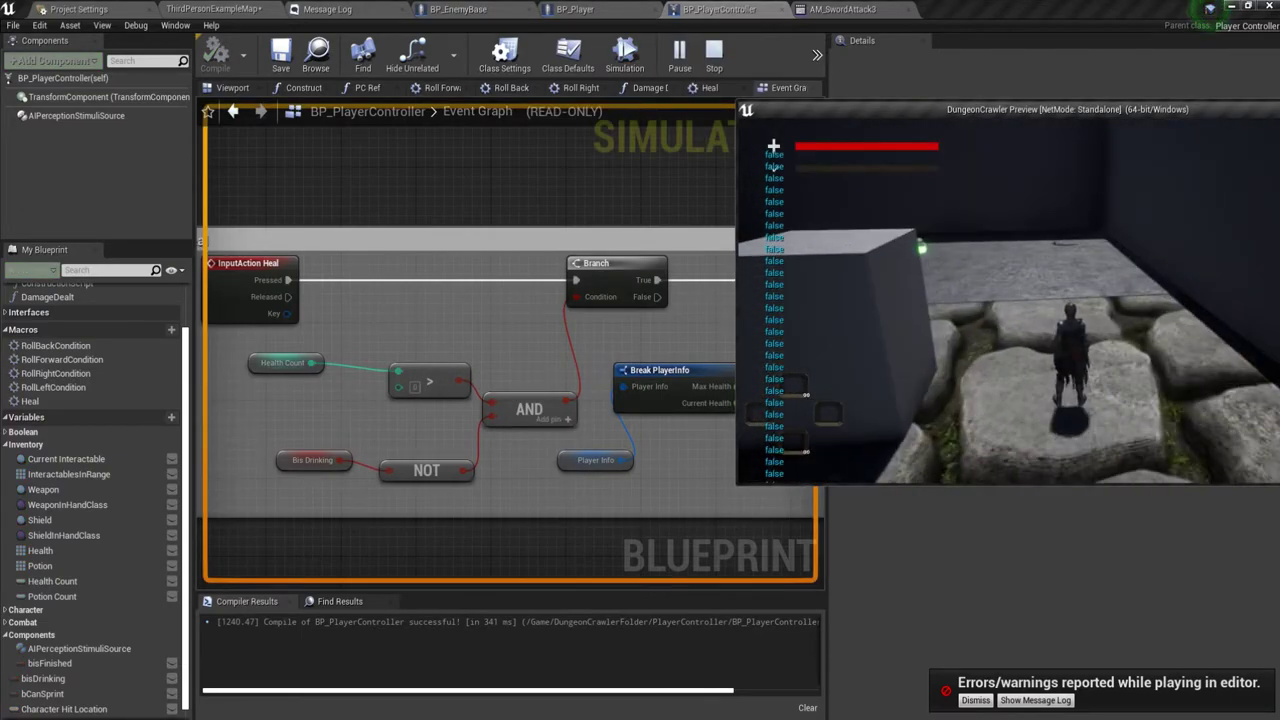
Walk the character through the dark stone room among the health potions.
click(815, 62)
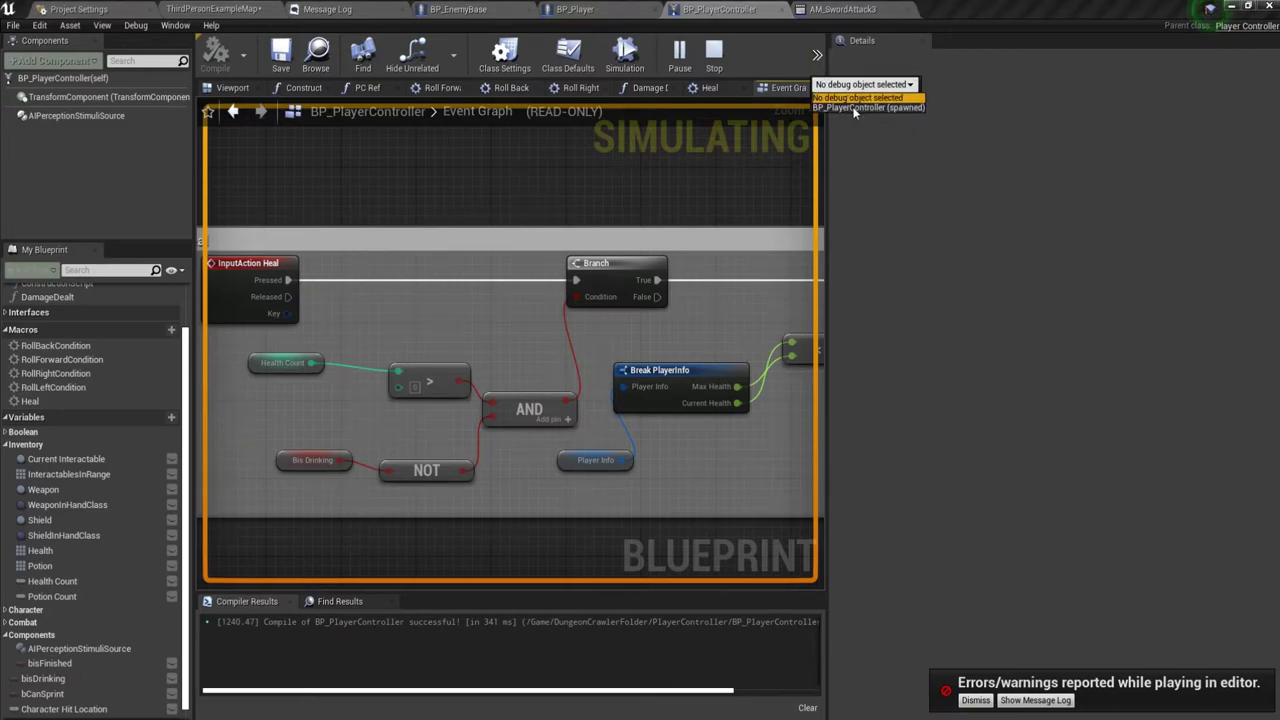
key(alt+Tab)
key(w)
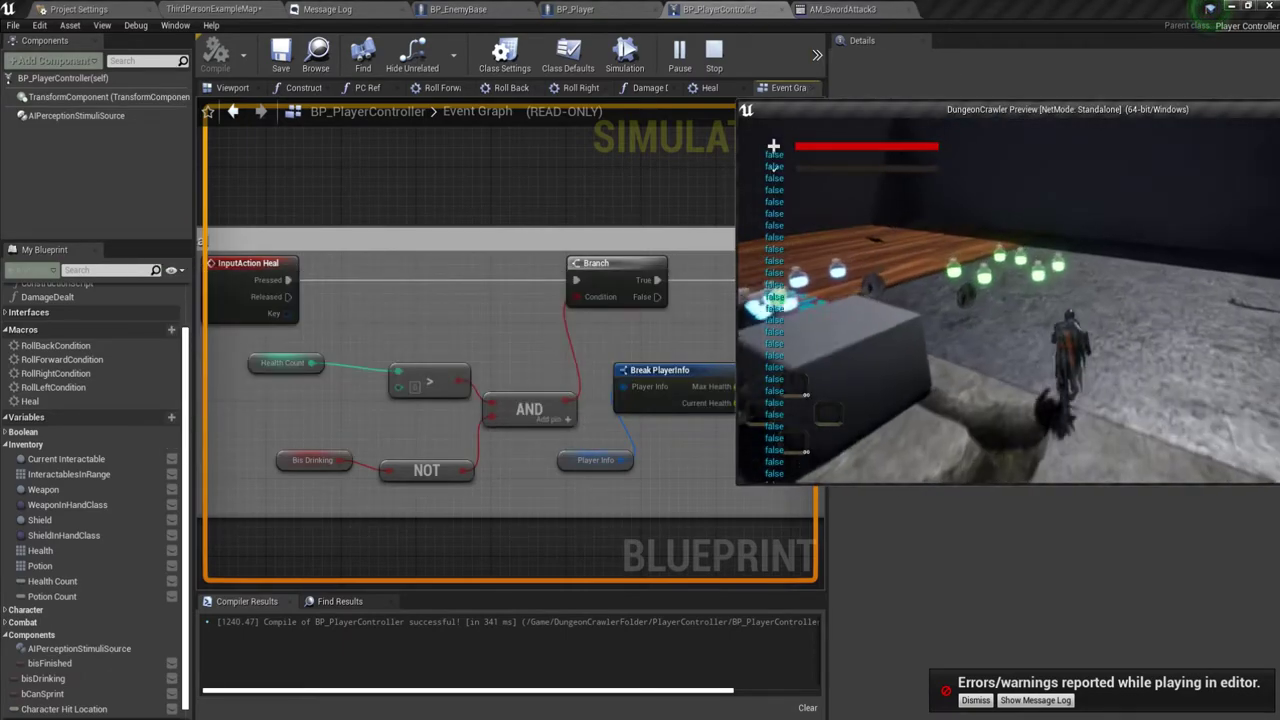
key(w)
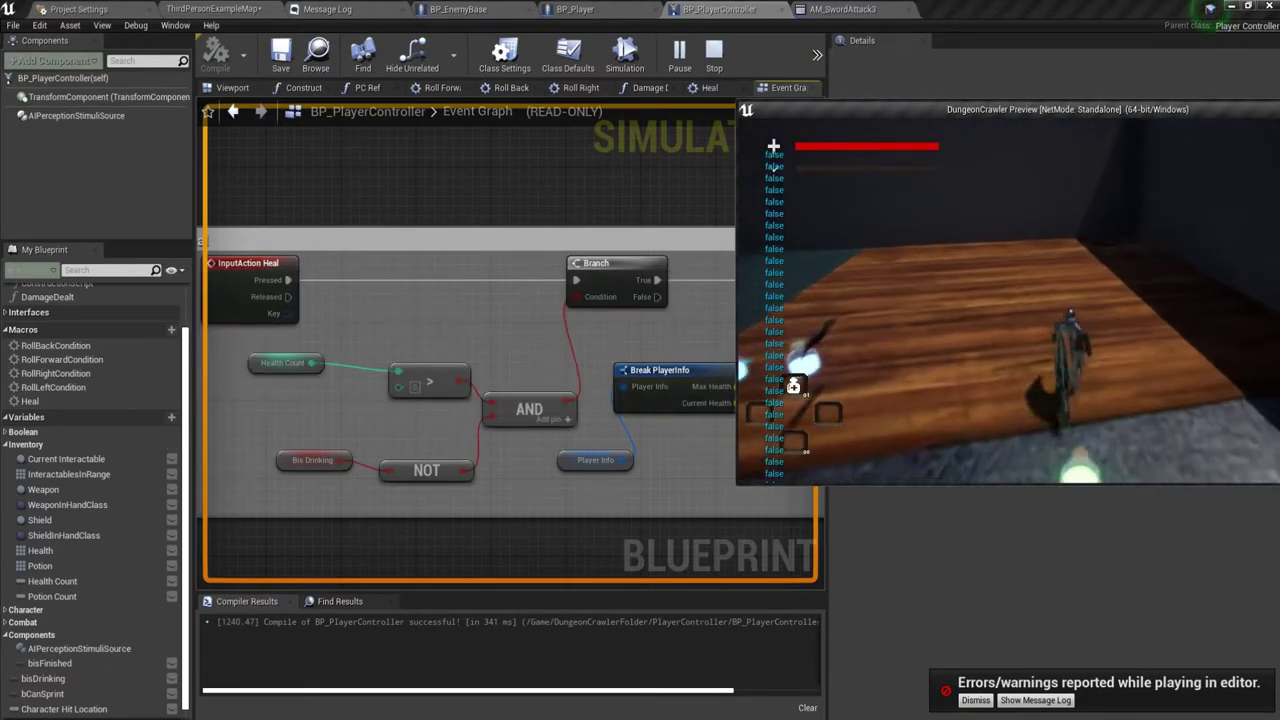
key(w)
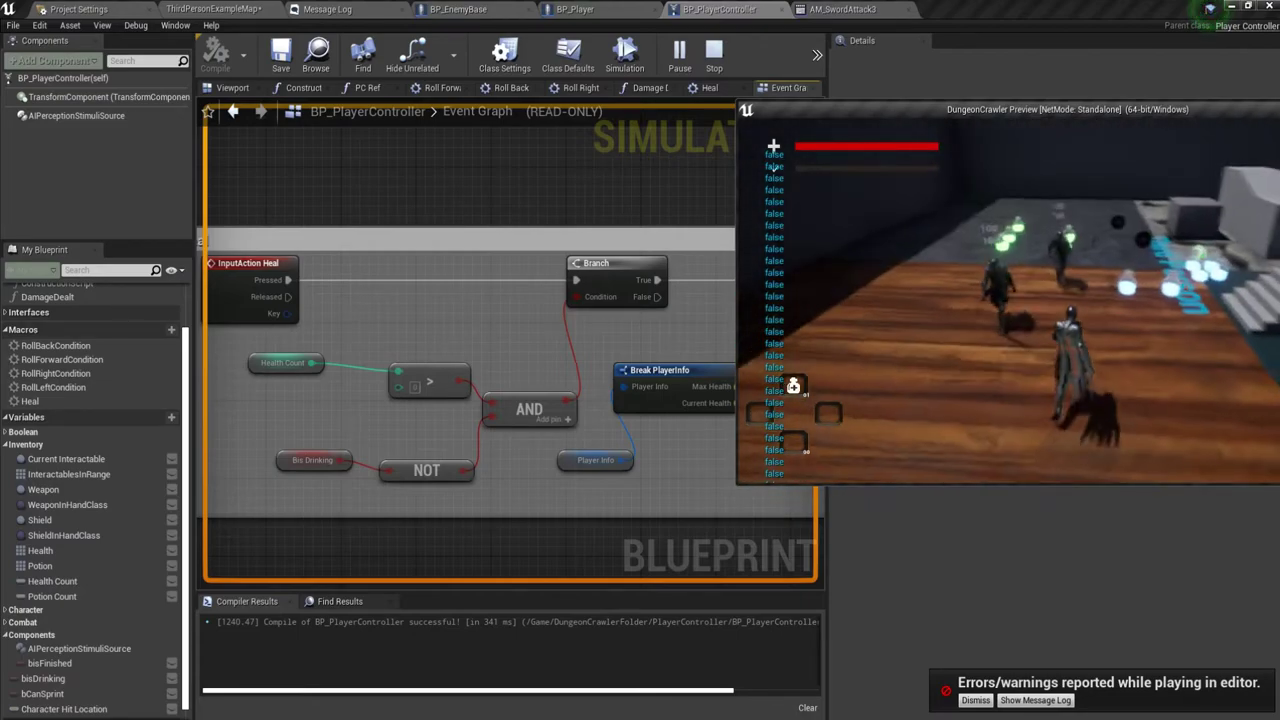
key(w)
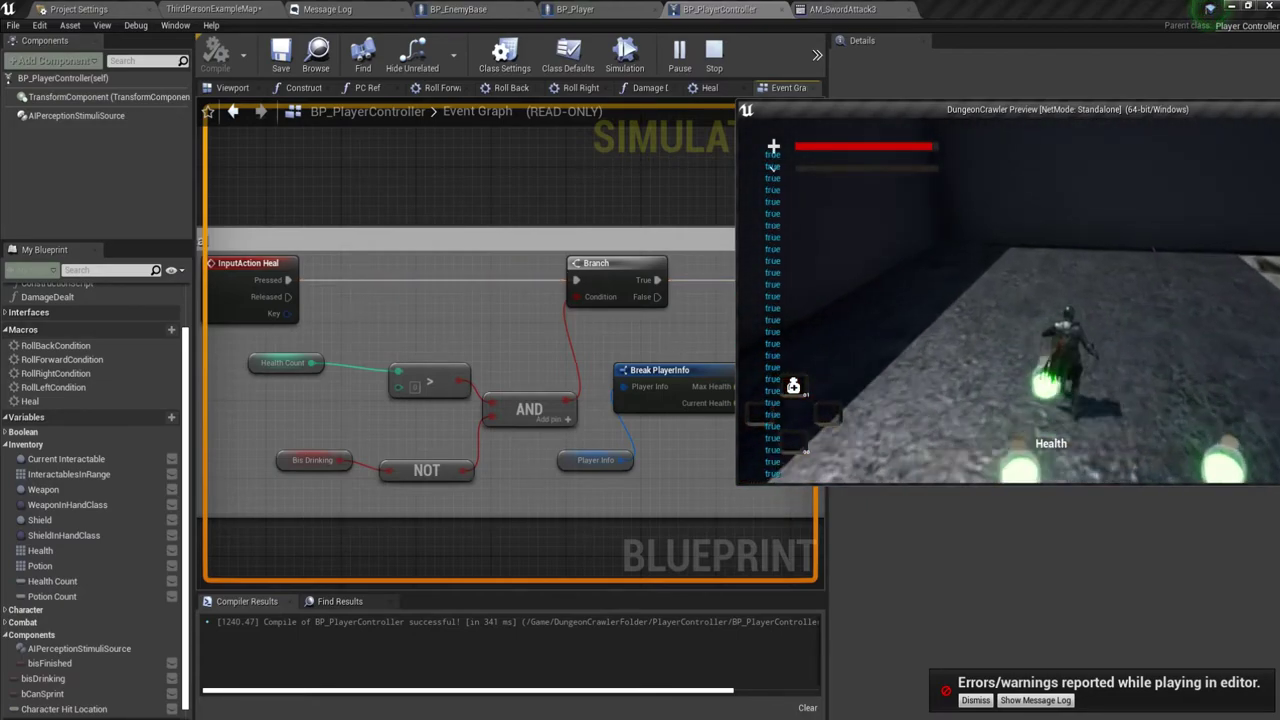
key(w)
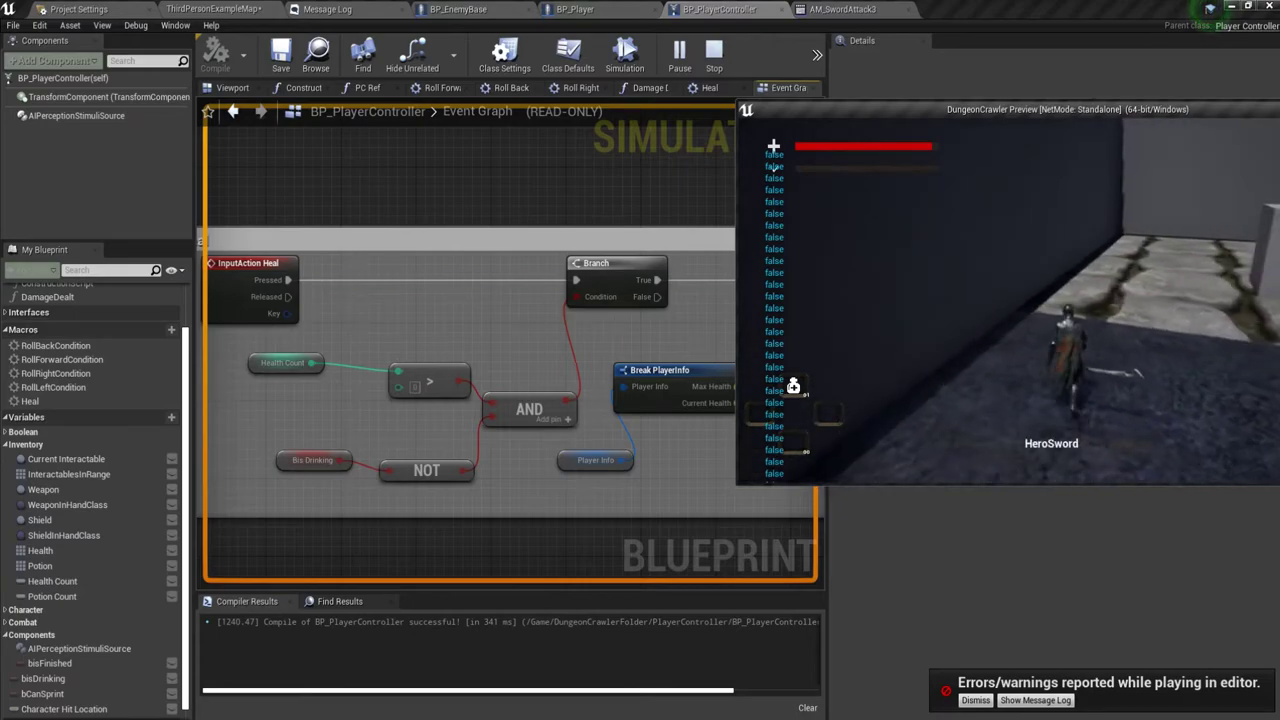
key(alt+Tab)
Run the character across the teal platform and wooden floor to pick up the potions.
right_drag(791, 313, 533, 338)
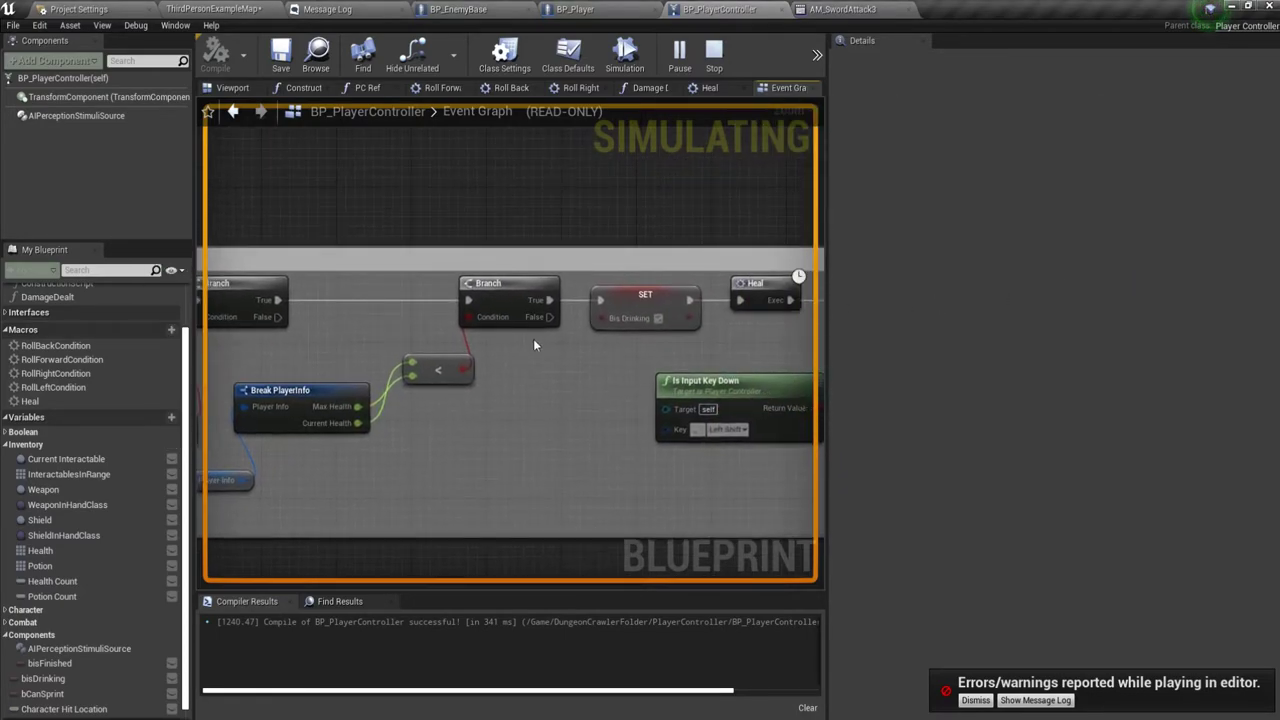
scroll(606, 360, down, 1)
key(alt+Tab)
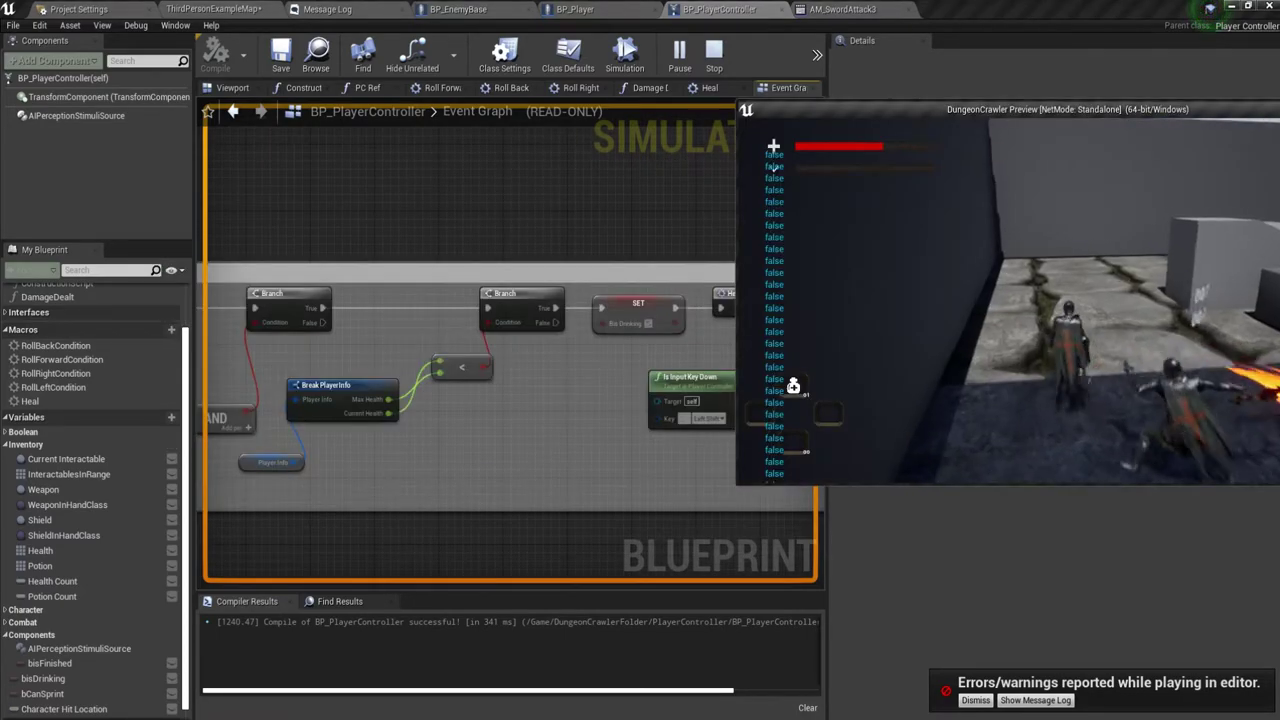
key(w)
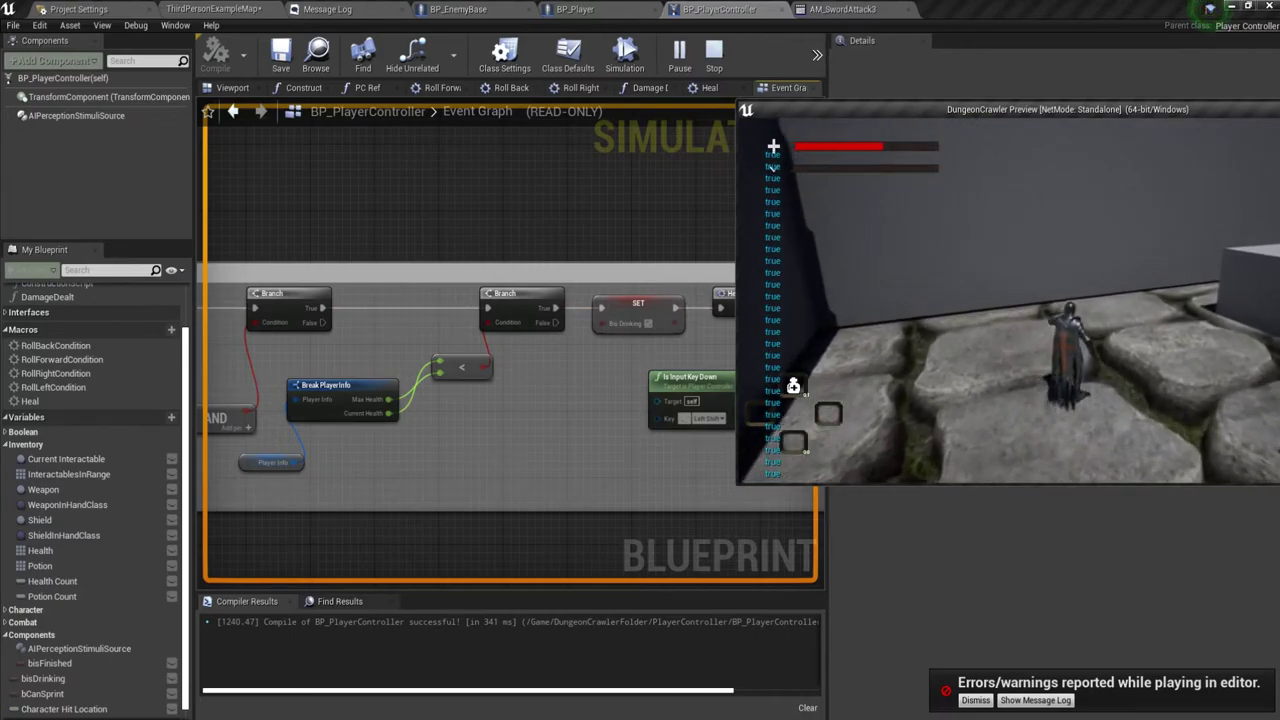
key(w)
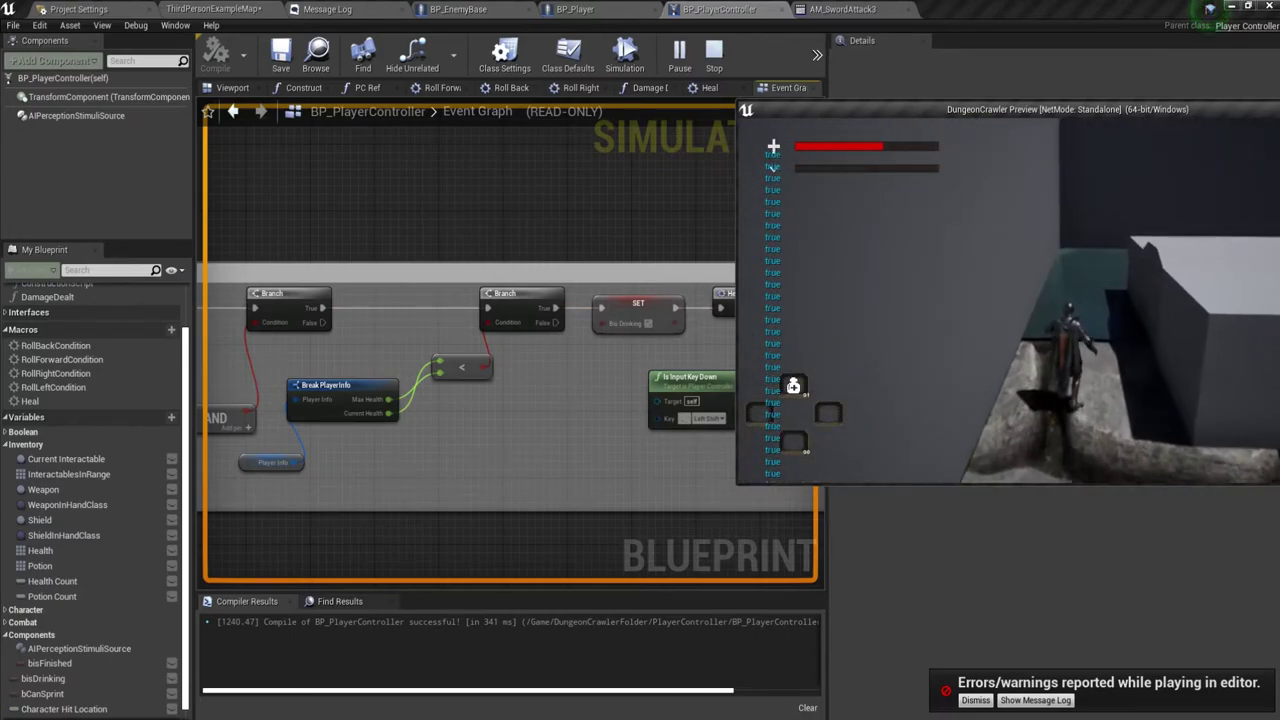
key(w)
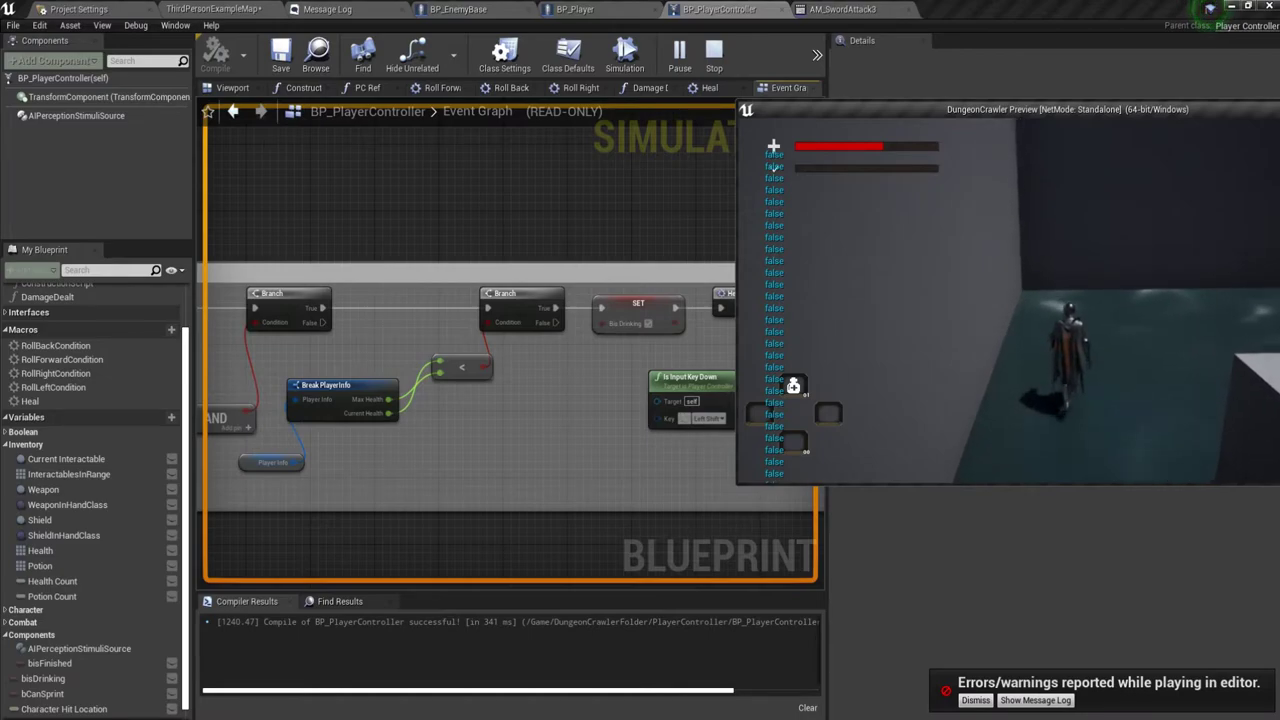
key(w)
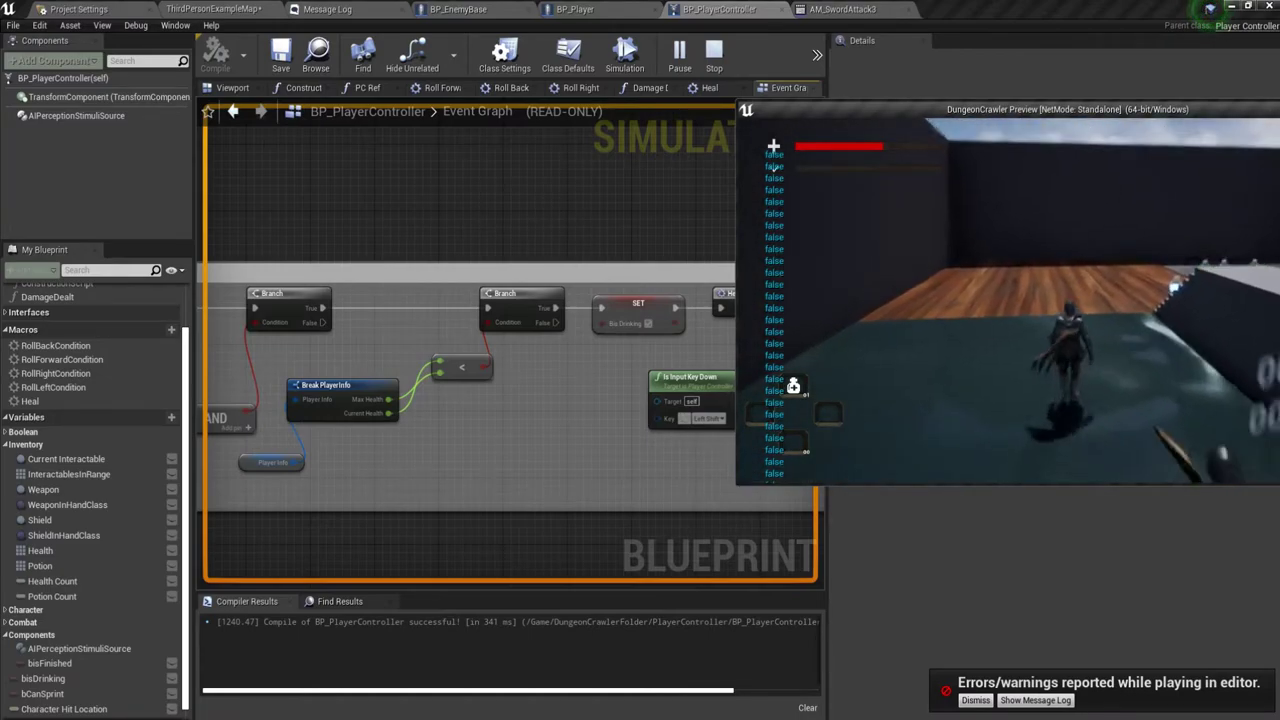
key(w)
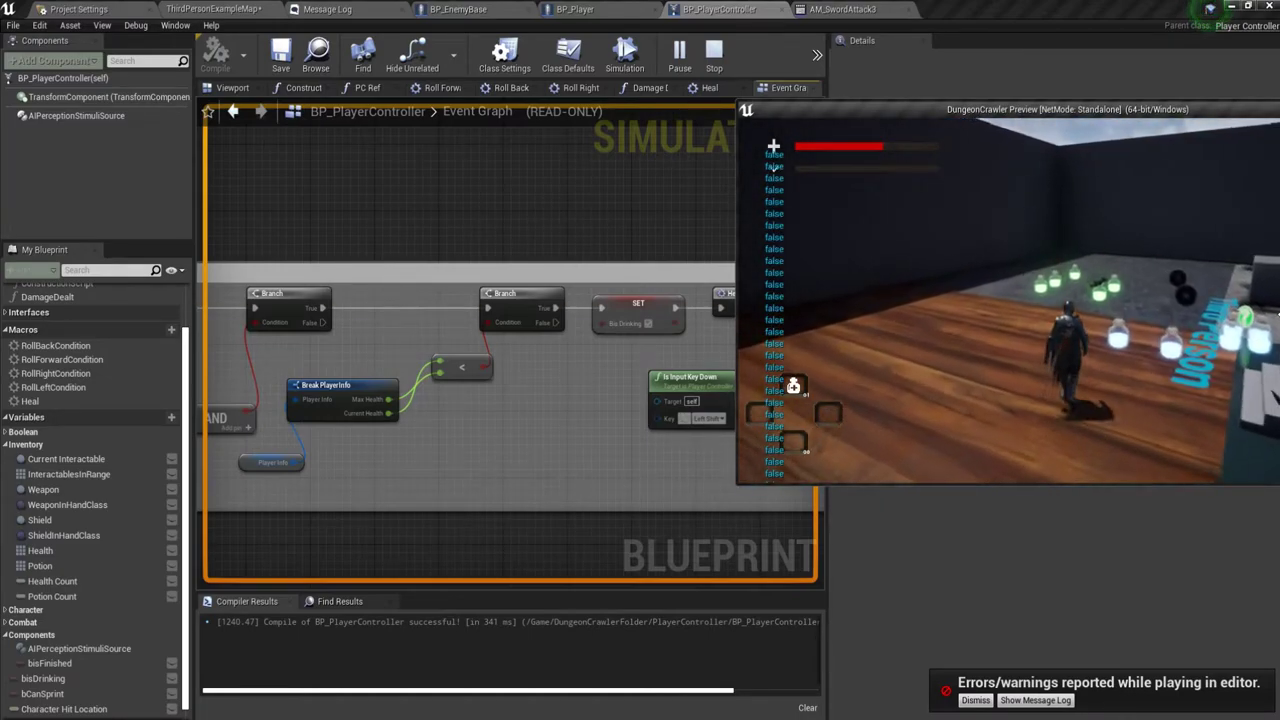
key(w)
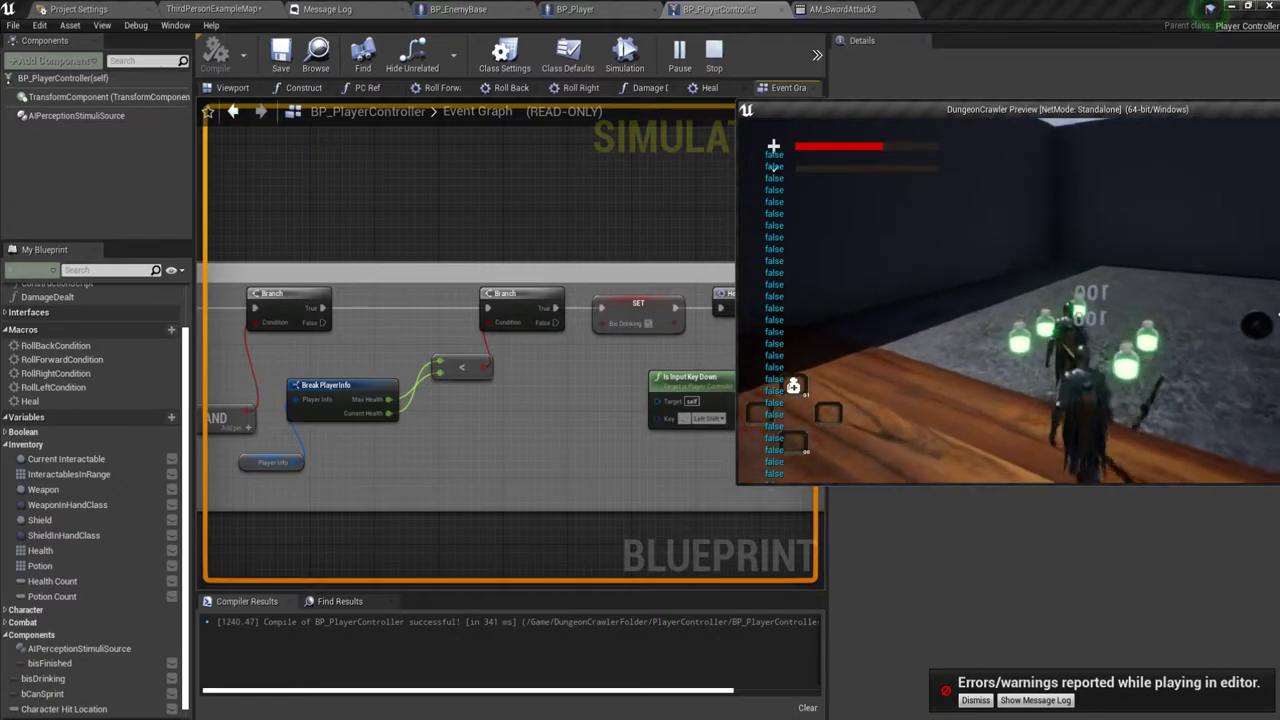
key(w)
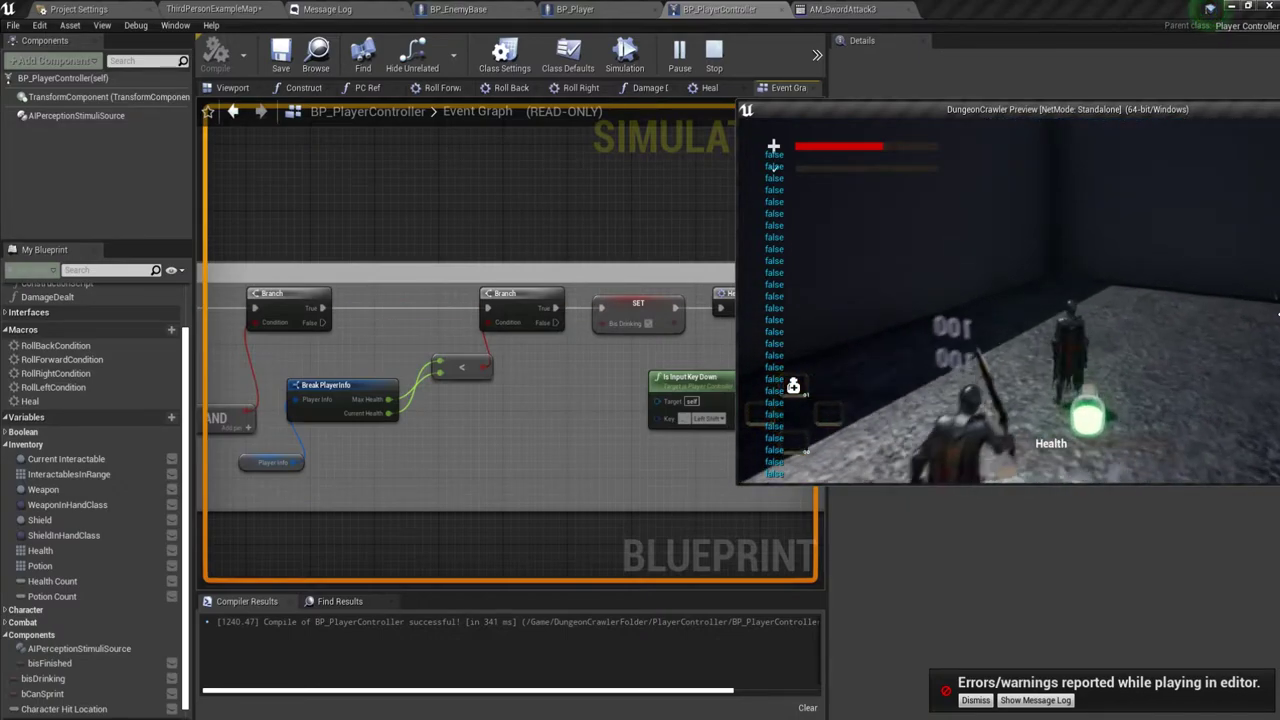
key(Escape)
Open the Heal graph, stop playing, and wire On Interrupted into the lower Can Sprint setter.
double_click(742, 308)
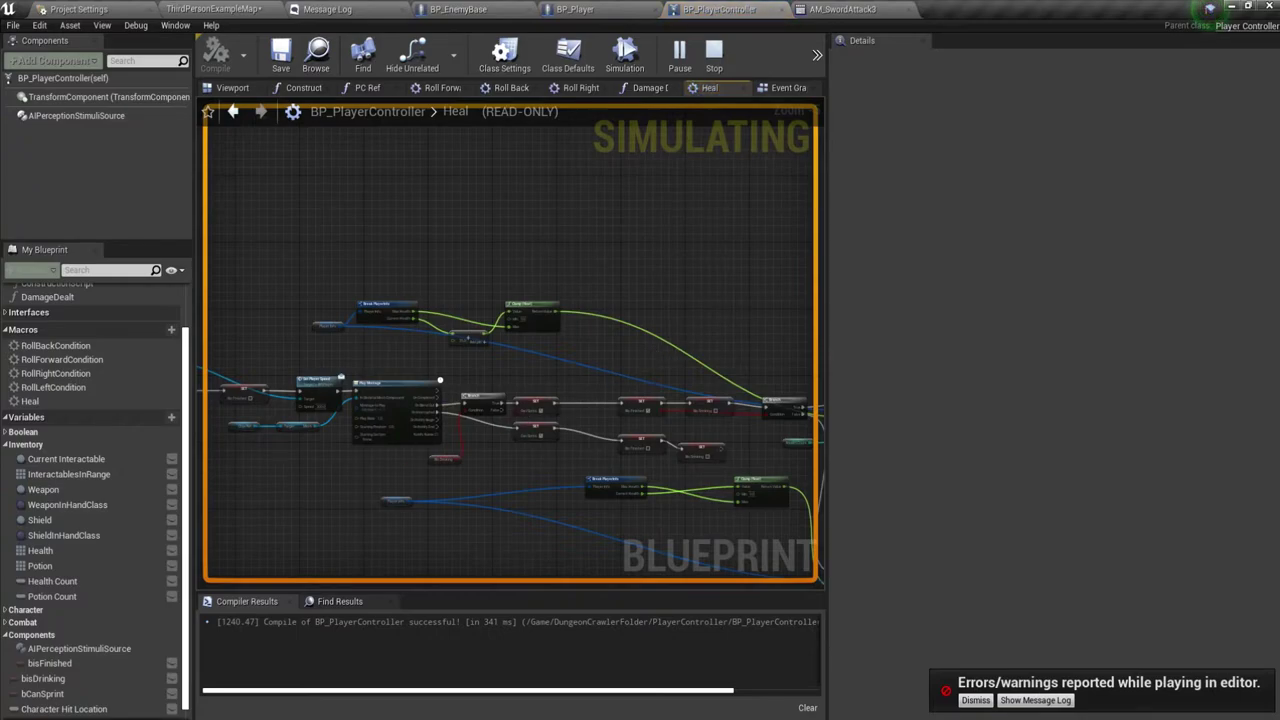
scroll(440, 380, up, 5)
scroll(484, 432, up, 2)
right_drag(567, 439, 429, 398)
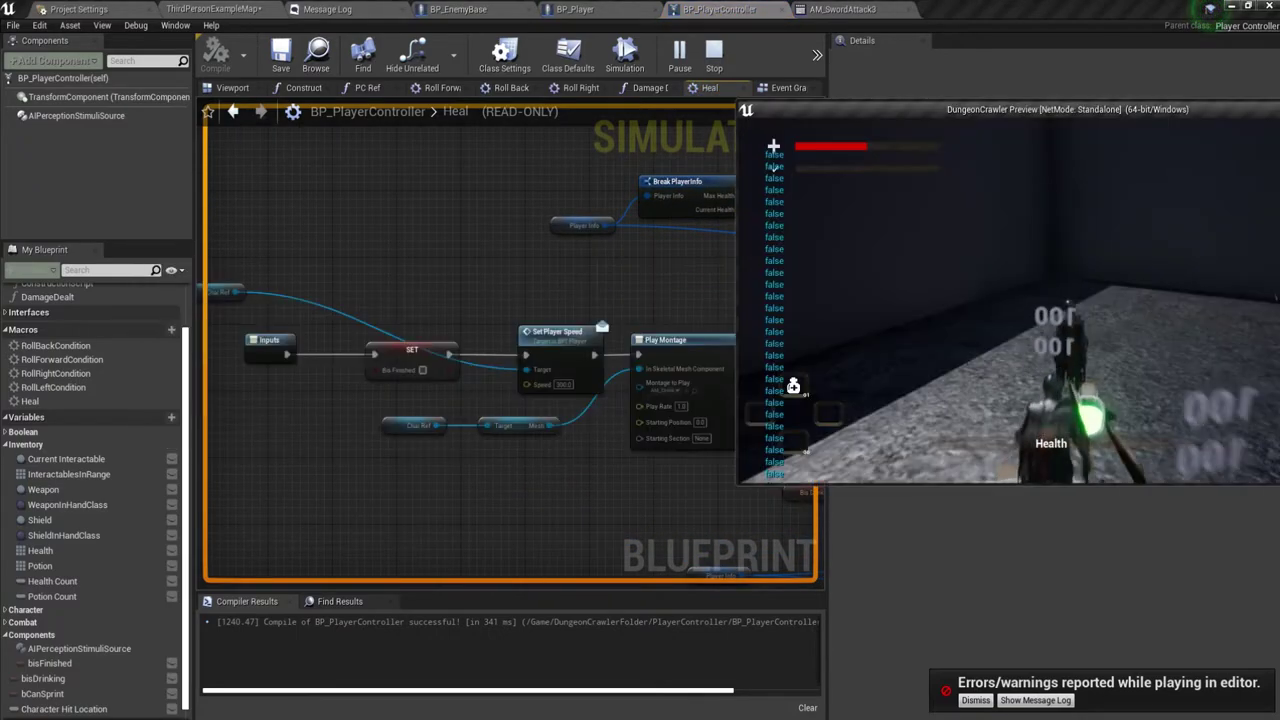
key(Escape)
drag(303, 356, 480, 387)
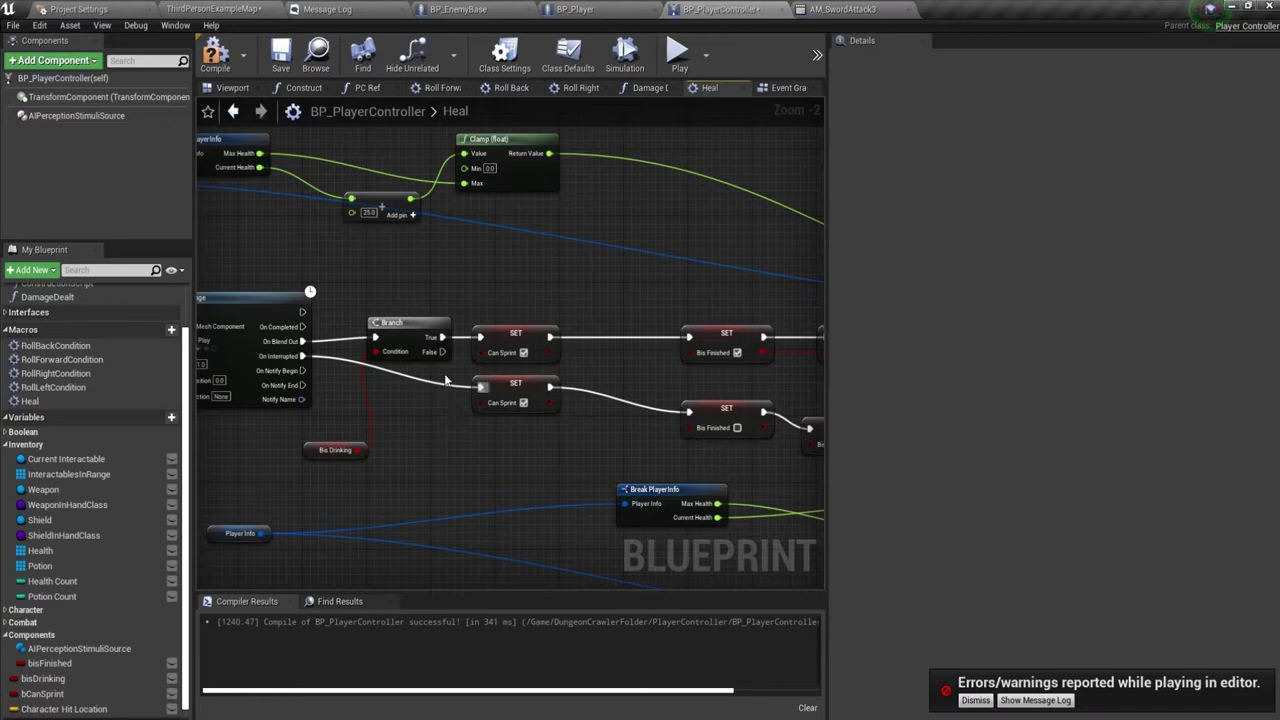
Wire the Branch False output to the lower Can Sprint setter and start another play test.
mouse_move(440, 352)
mouse_down()
mouse_move(490, 393)
mouse_move(472, 394)
mouse_up()
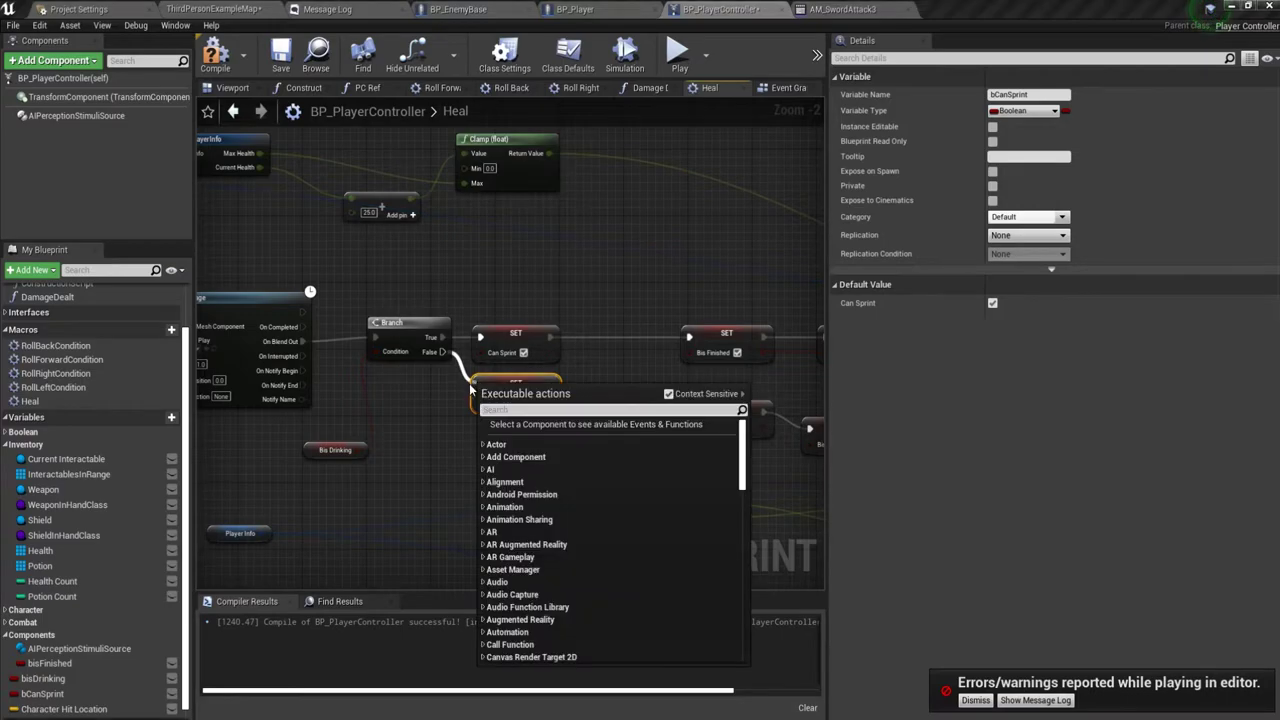
click(441, 355)
drag(441, 353, 478, 386)
right_drag(823, 446, 683, 450)
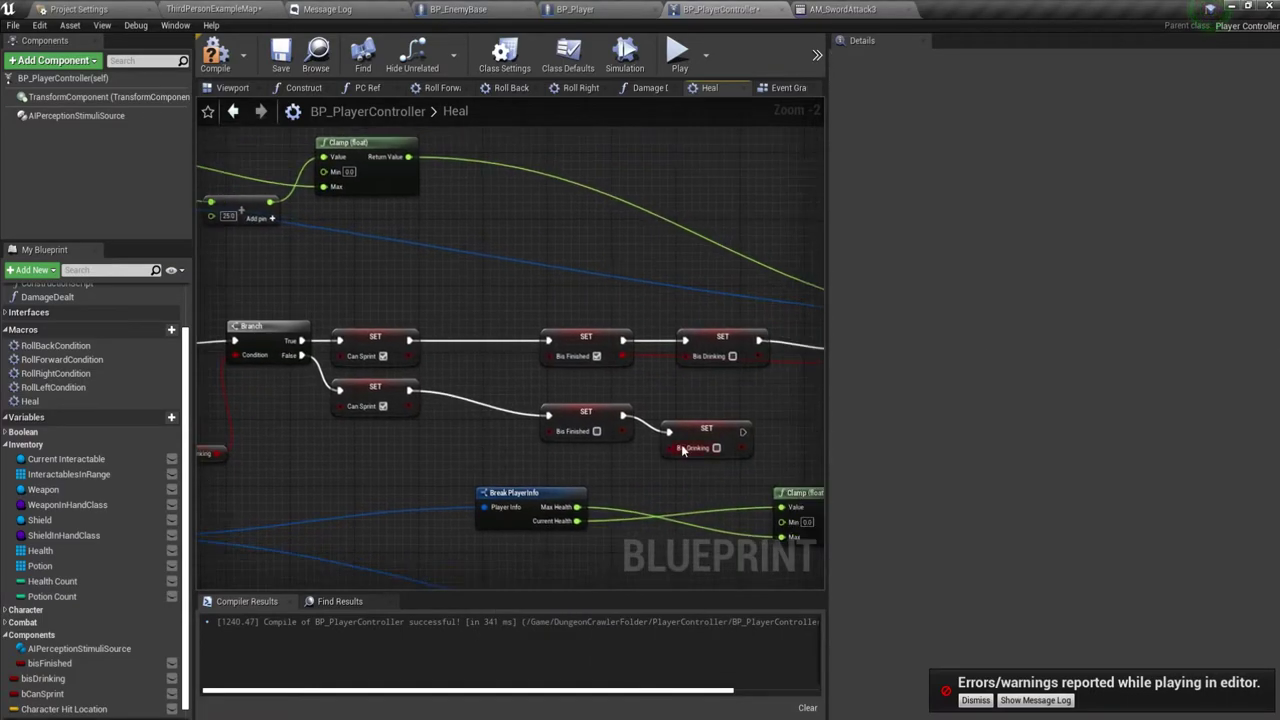
right_drag(209, 292, 322, 319)
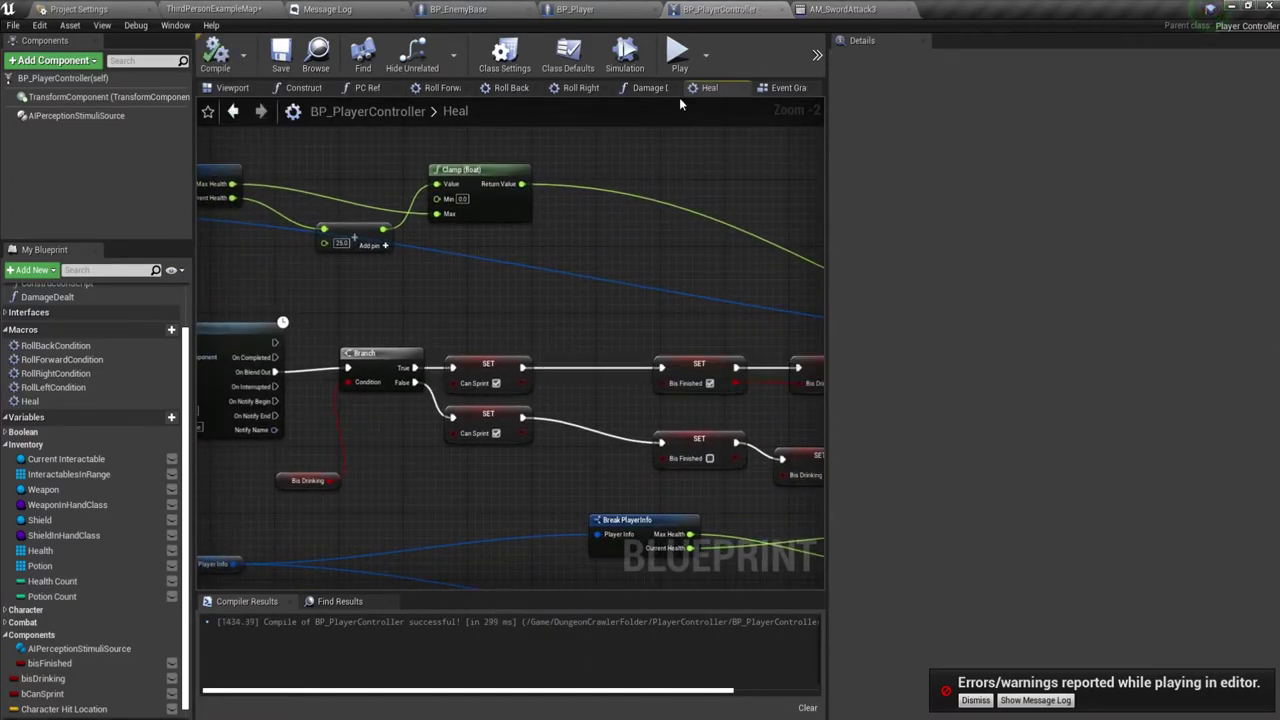
click(679, 52)
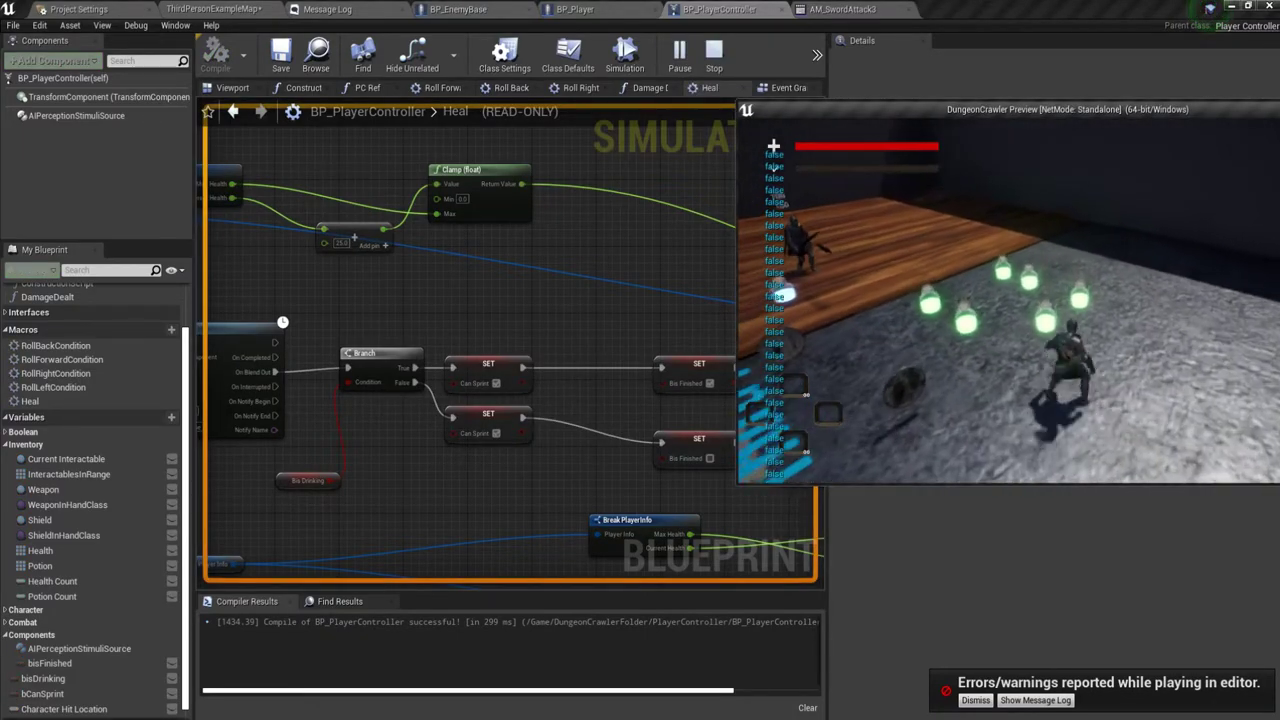
Move the character around the potions and toward the enemies, then stop the play session.
key(w)
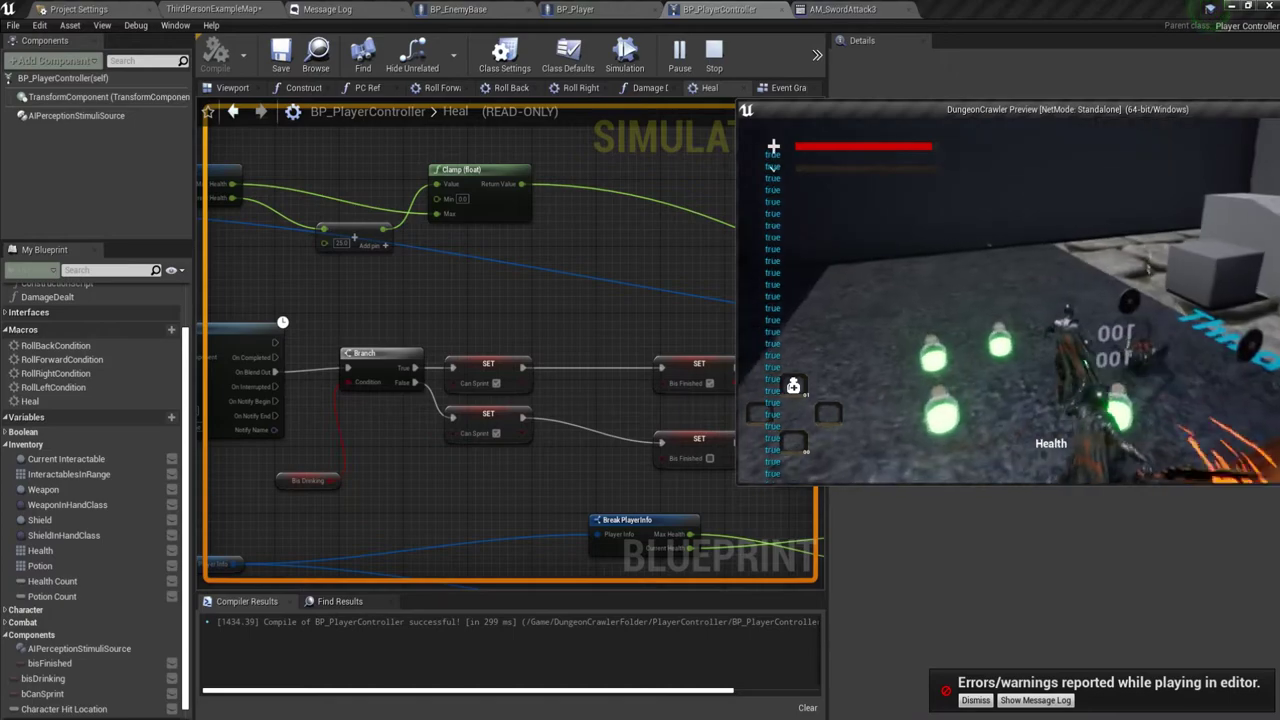
key(w)
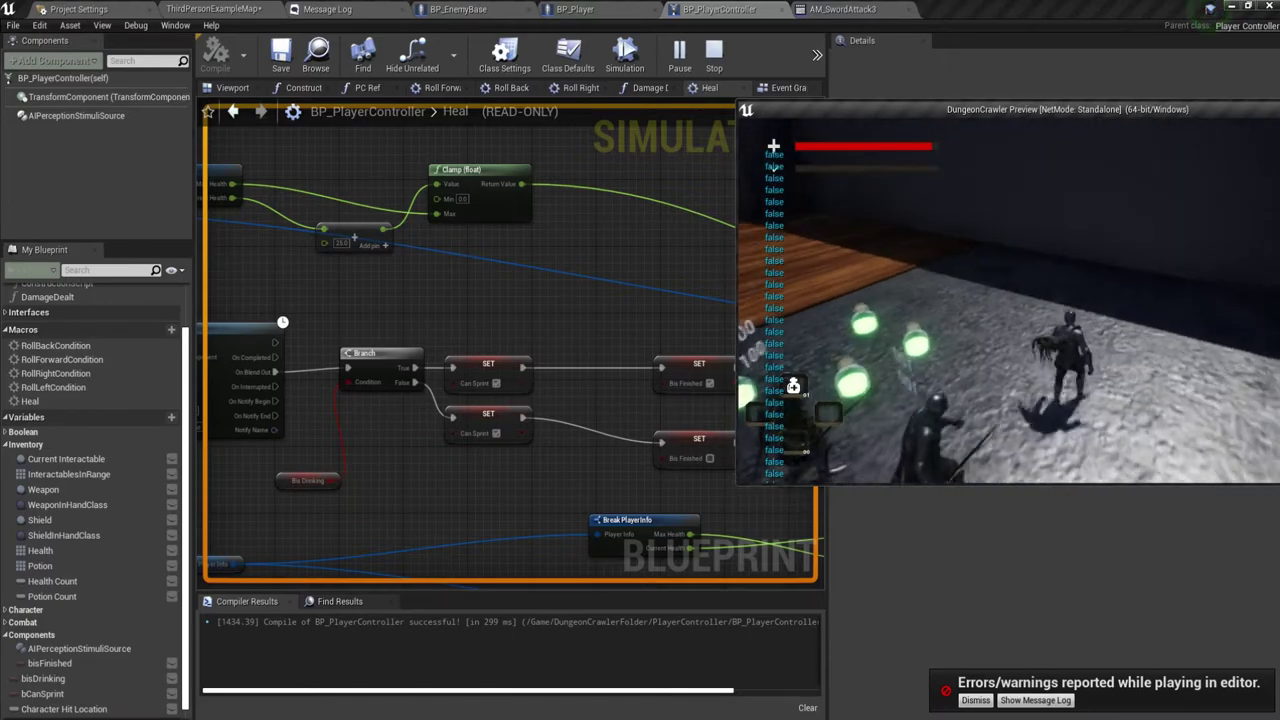
key(w)
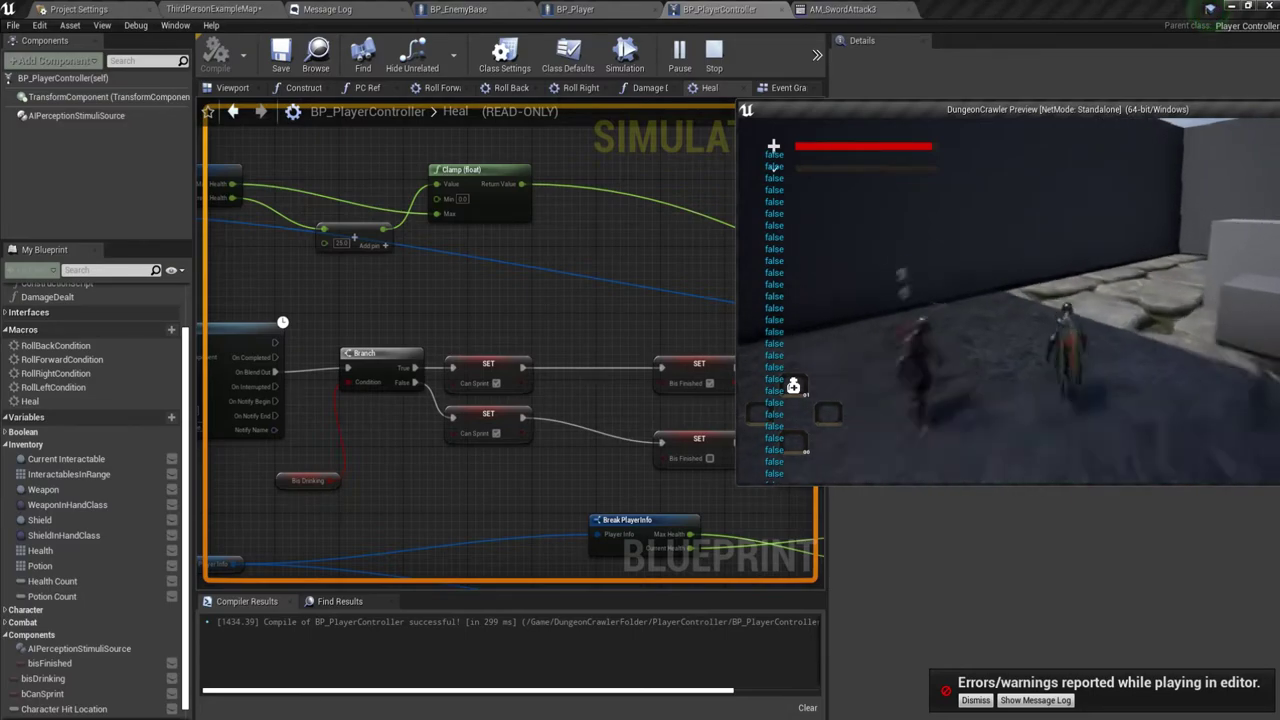
key(w)
key(w)
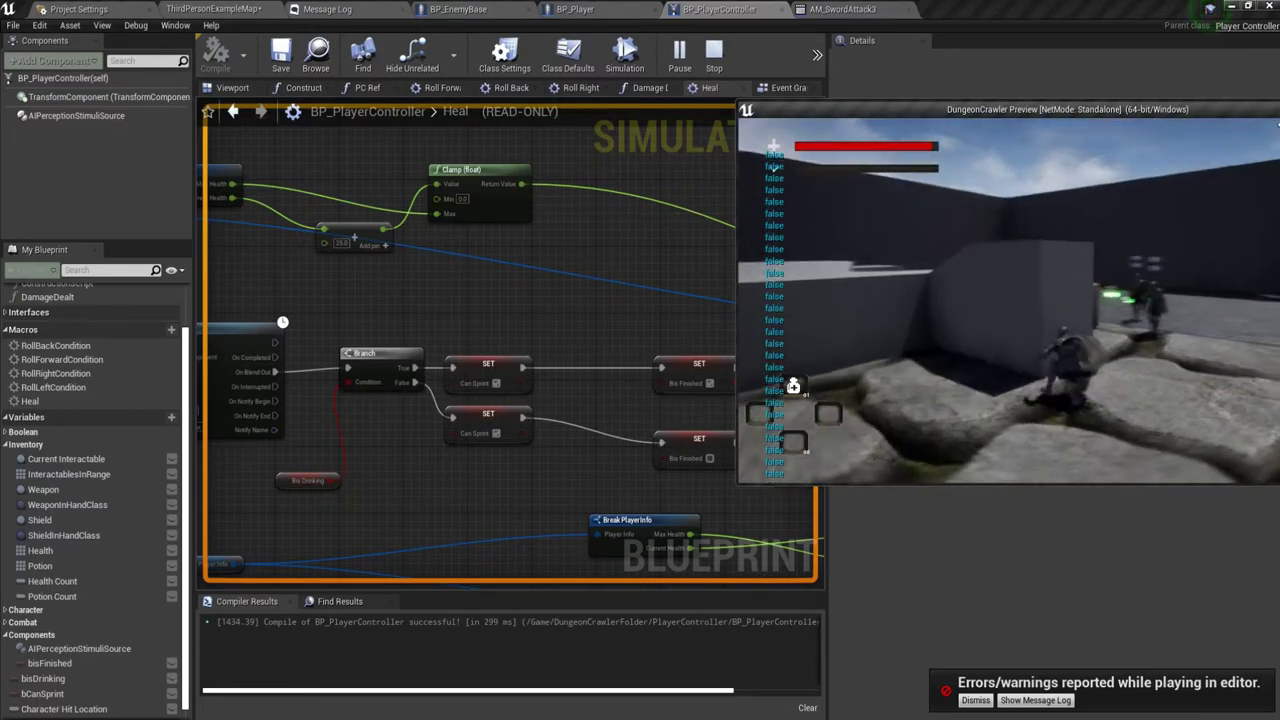
key(w)
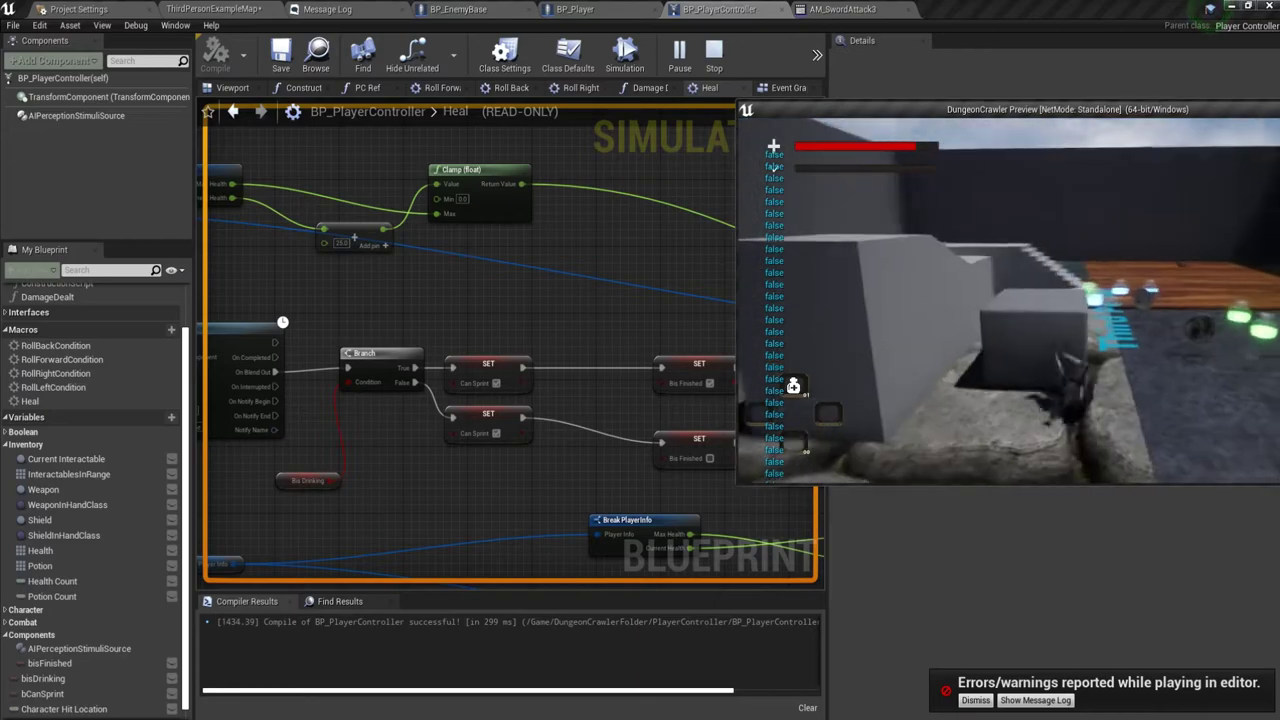
key(w)
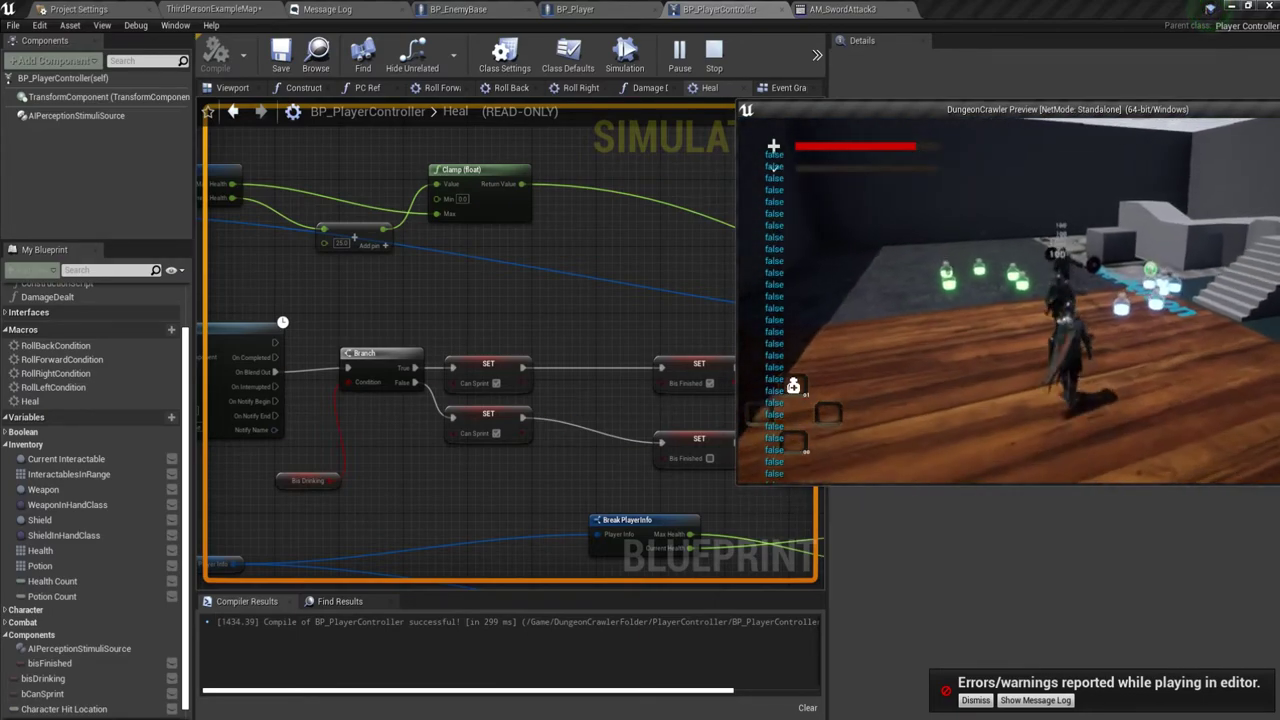
key(w)
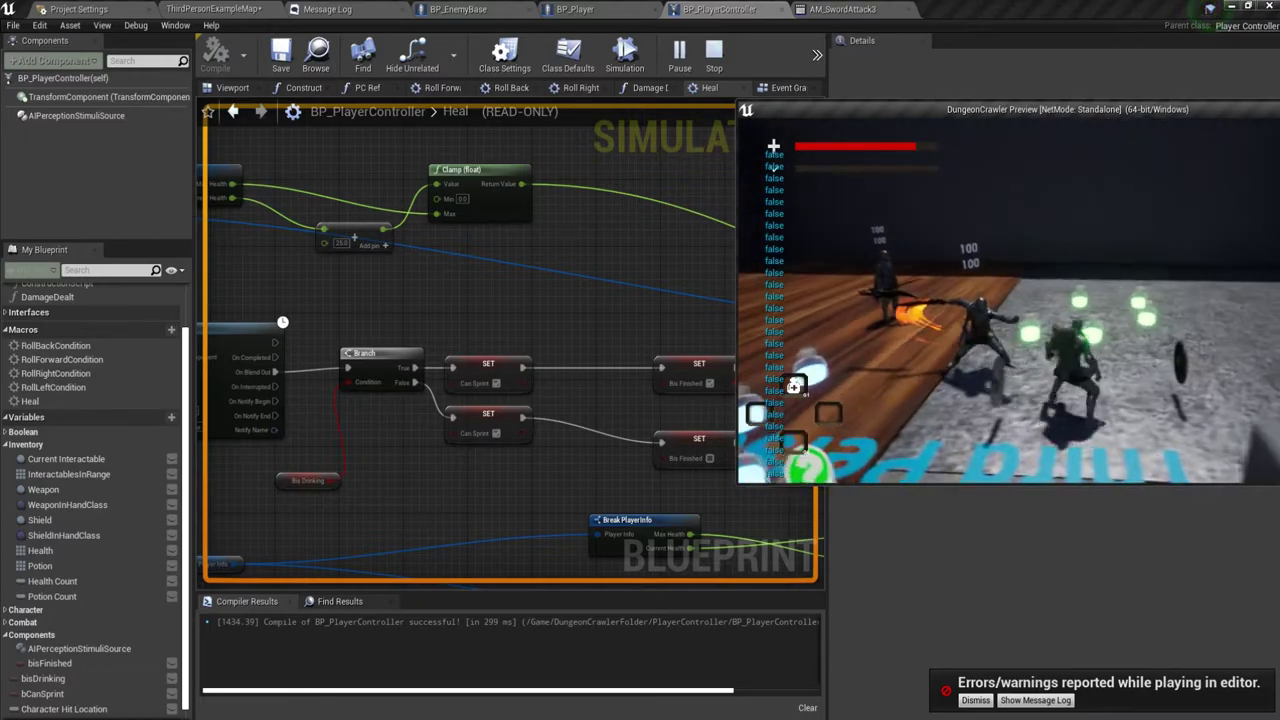
key(w)
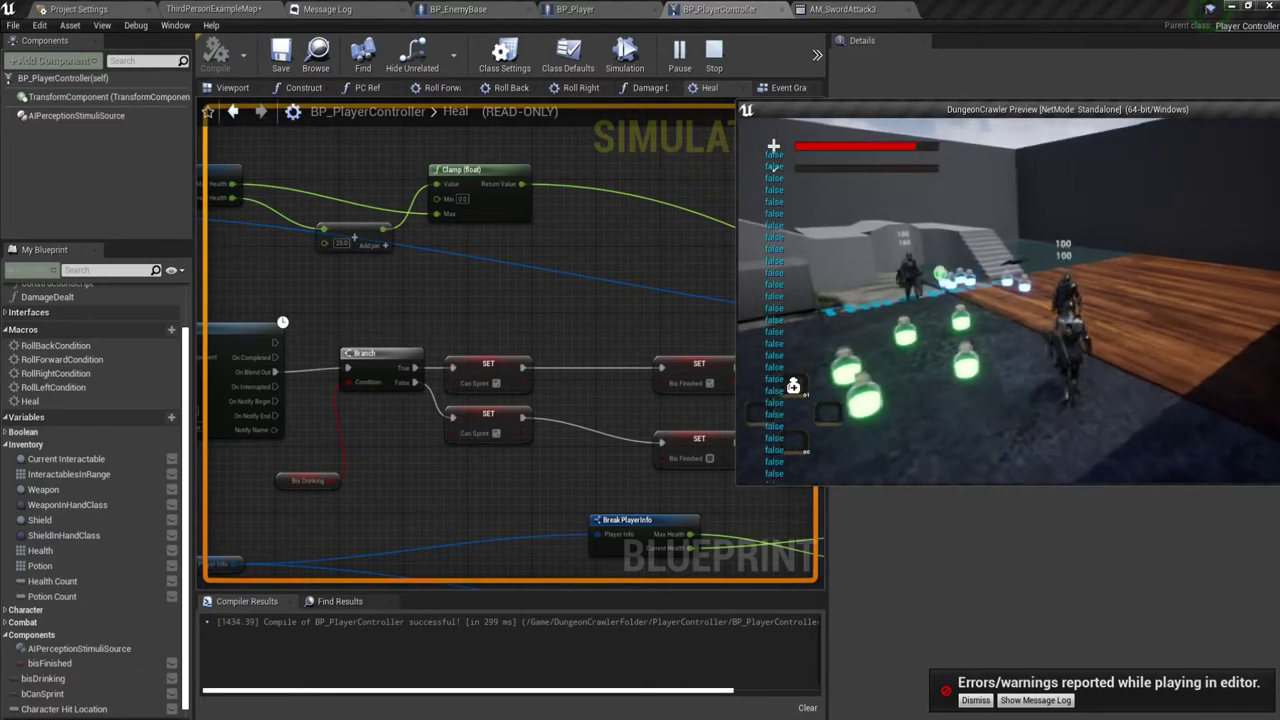
key(w)
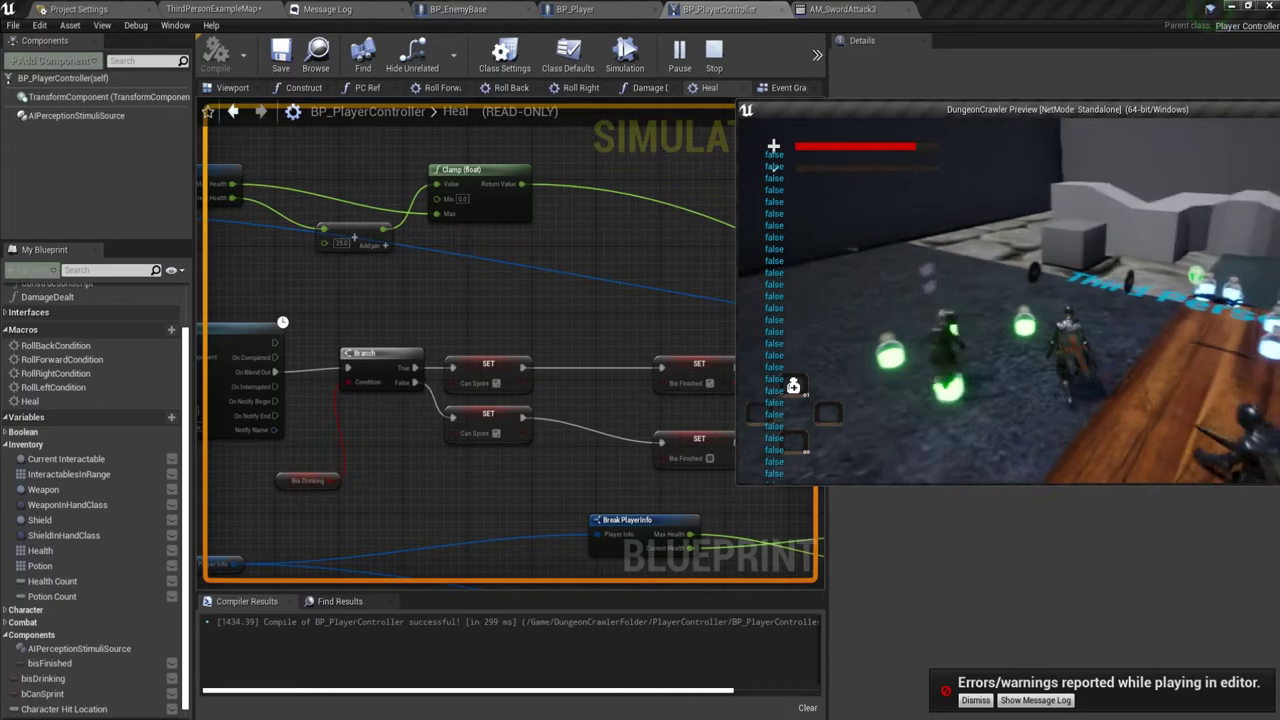
key(w)
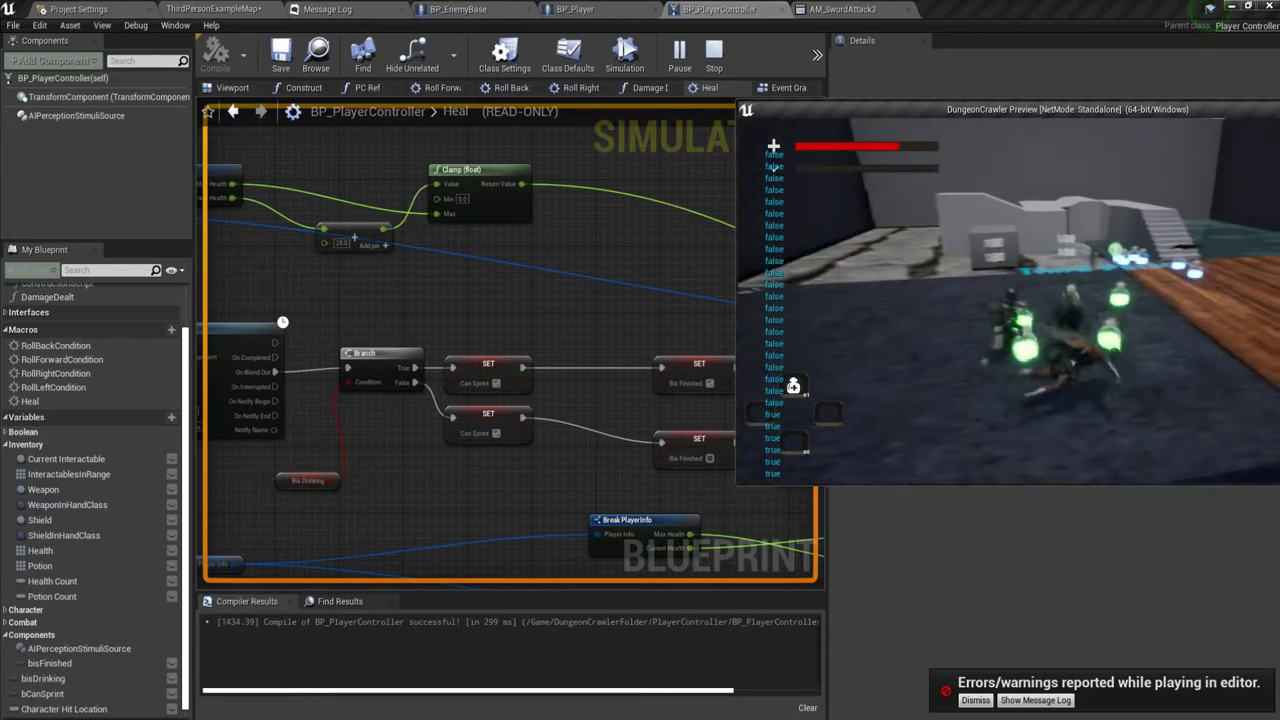
key(Escape)
right_drag(646, 376, 586, 396)
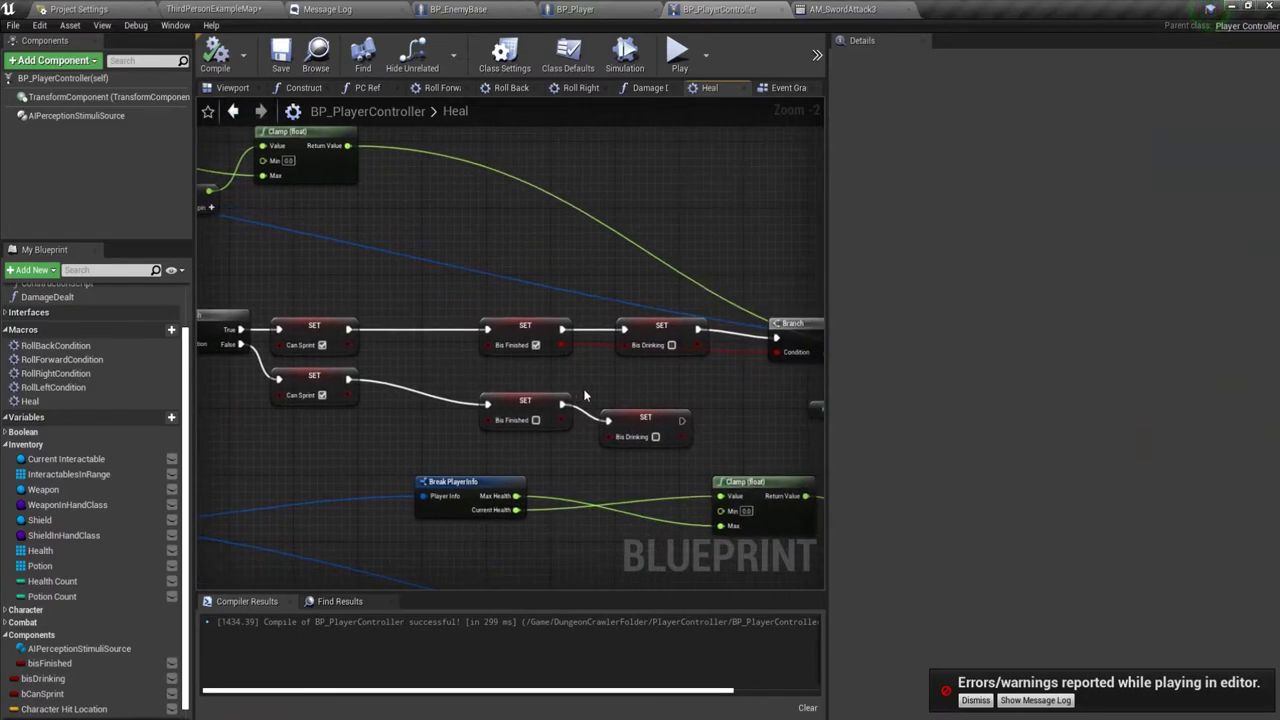
Rearrange the Heal graph's SET nodes to make room after the bIsDrinking setter.
drag(640, 395, 474, 378)
scroll(474, 375, down, 1)
scroll(474, 375, down, 1)
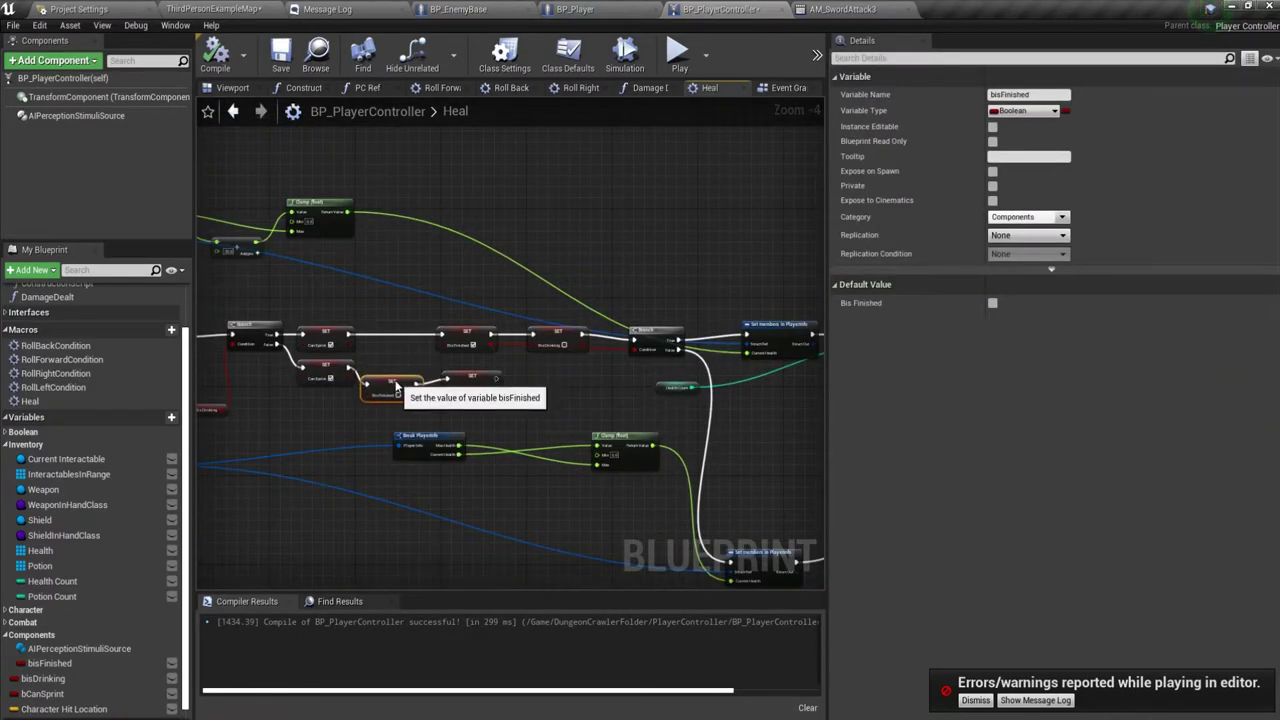
right_drag(773, 389, 533, 386)
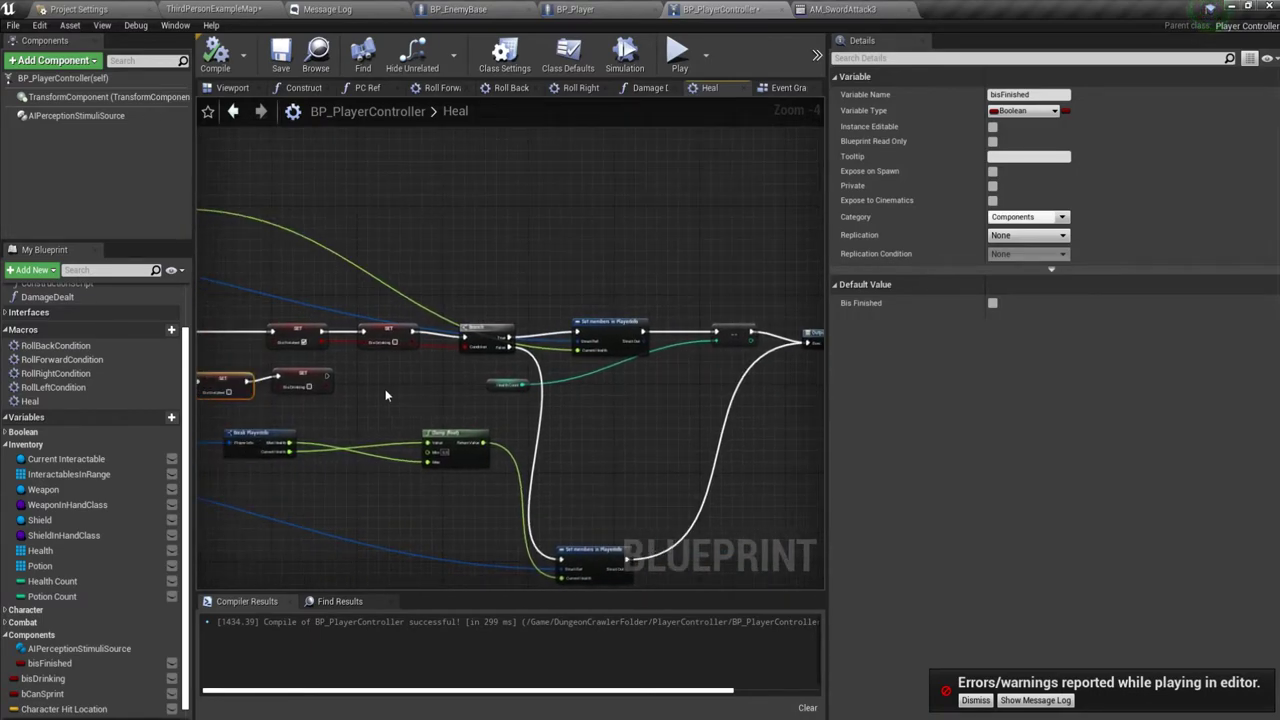
right_drag(385, 389, 505, 405)
scroll(505, 438, down, 3)
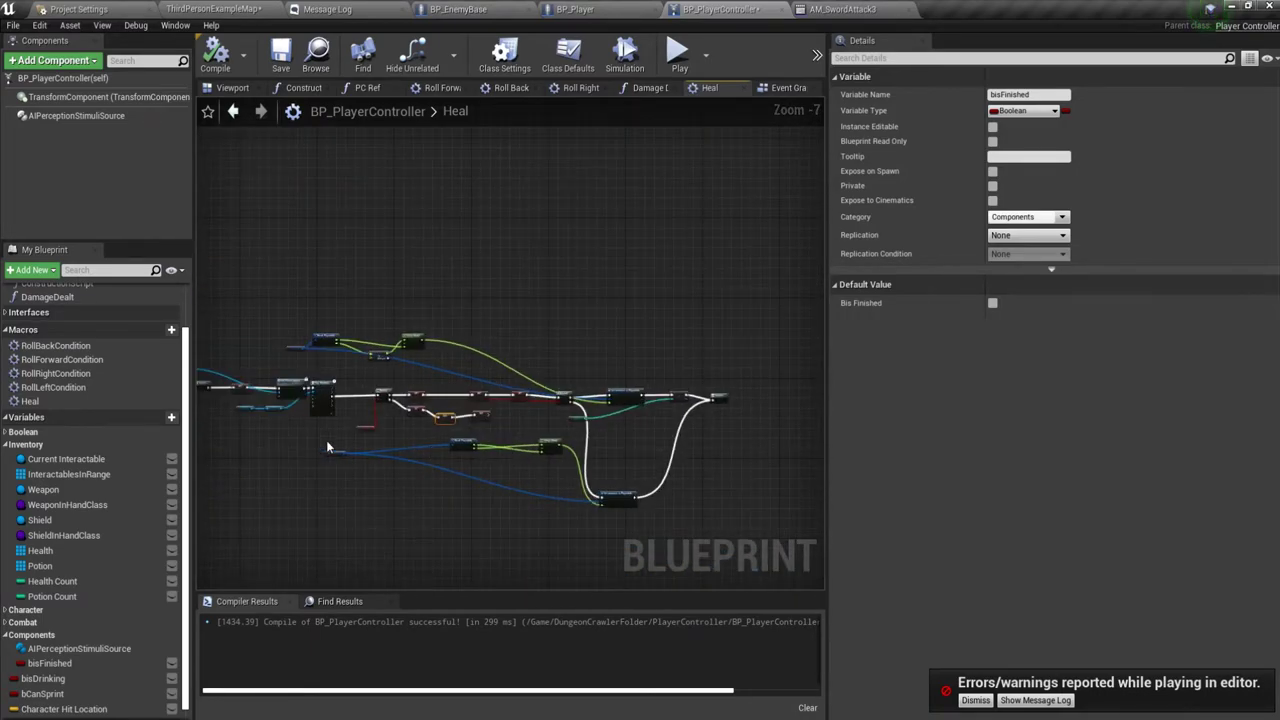
drag(554, 481, 552, 480)
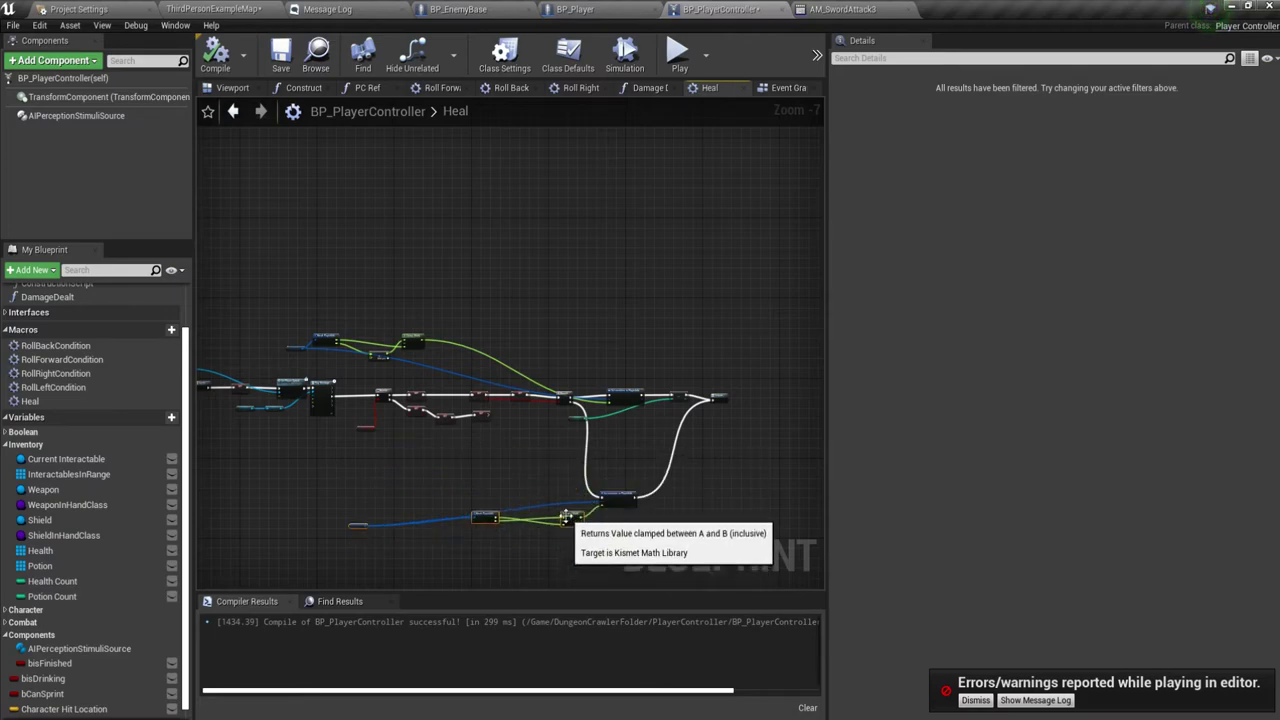
scroll(498, 432, up, 5)
Add a Play Sound 2D node off the bIsDrinking SET exec pin via a 'play sound' search.
drag(480, 402, 542, 399)
text(play s)
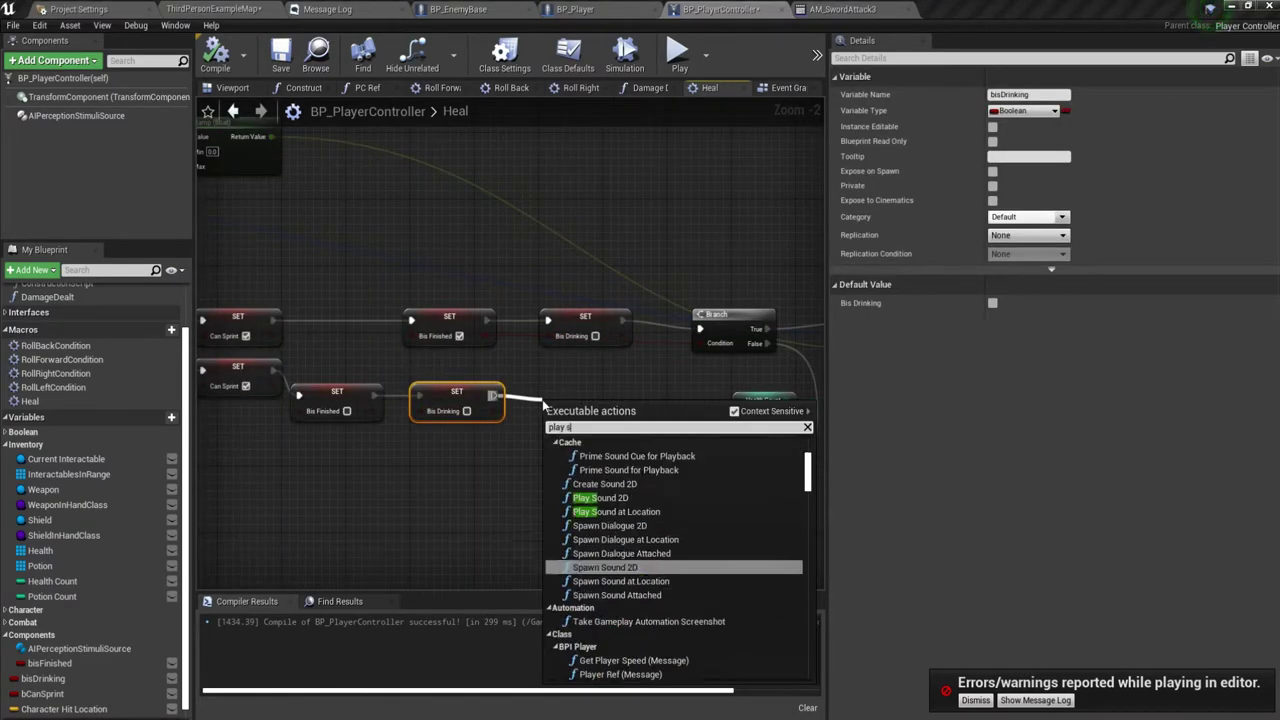
text(ound)
key(Up)
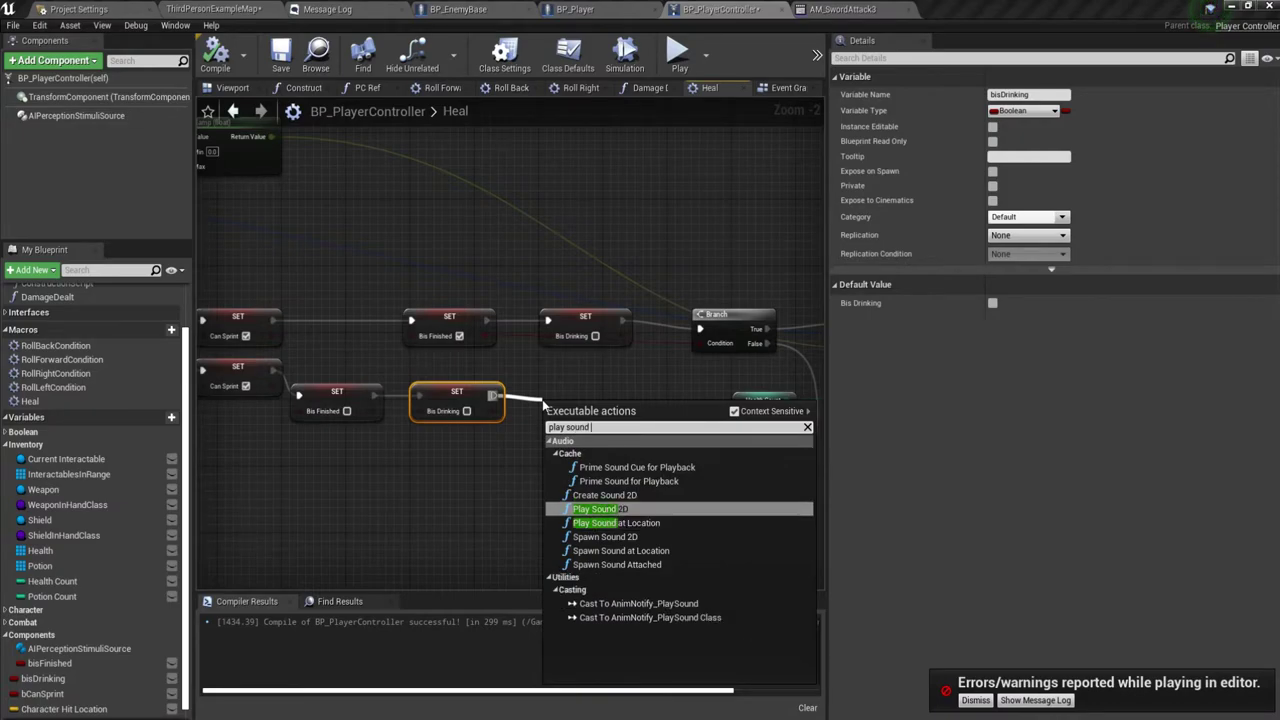
key(Return)
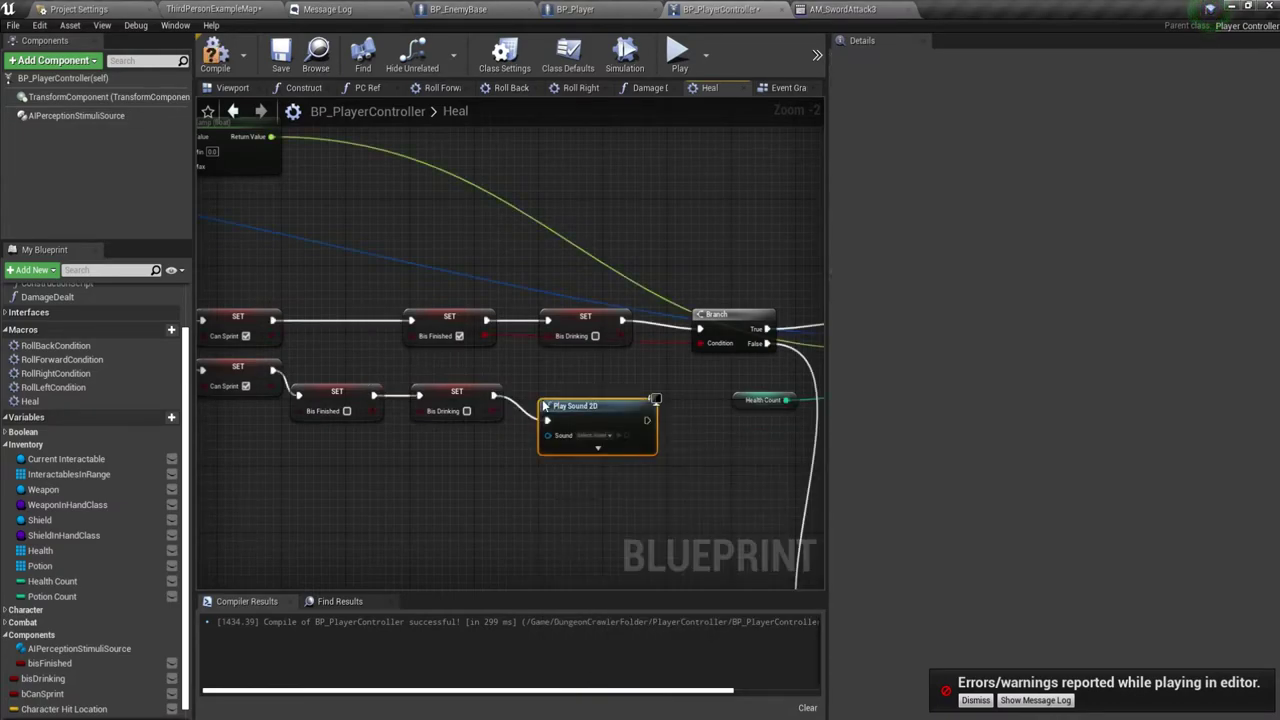
scroll(572, 418, up, 2)
Check the node's sound list, then open the Epic Games Launcher from the system tray.
click(598, 457)
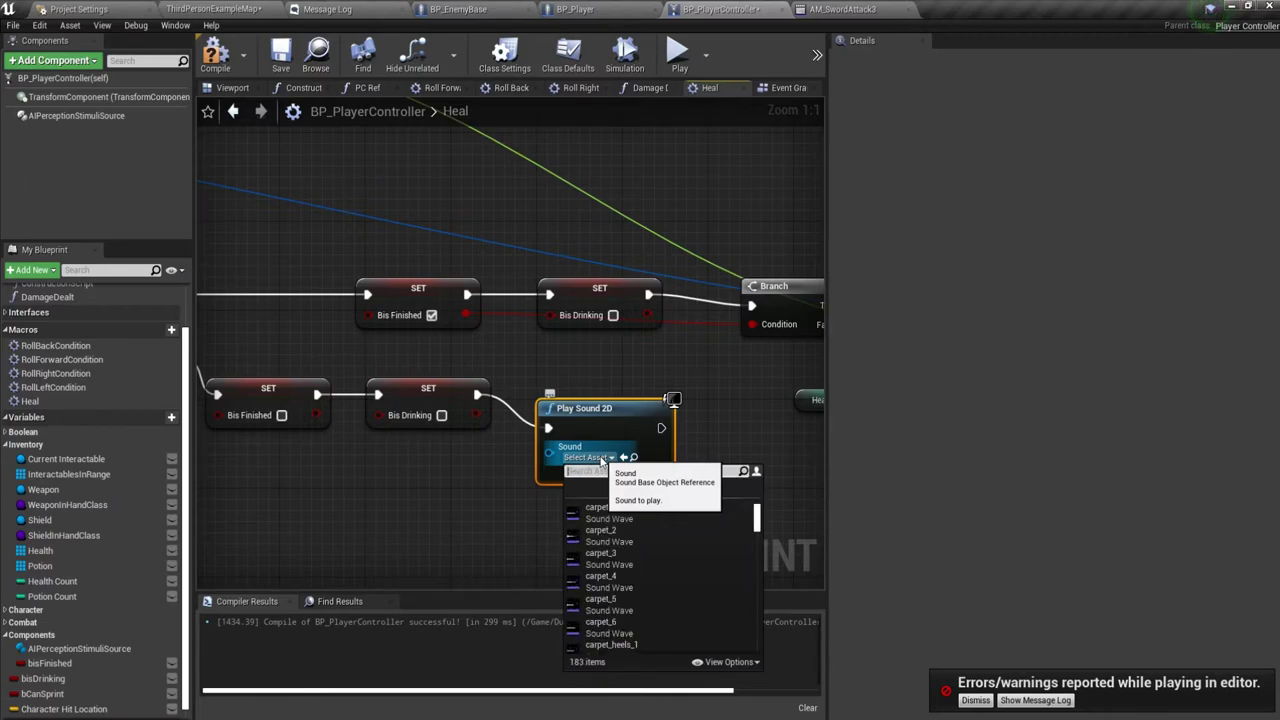
click(976, 706)
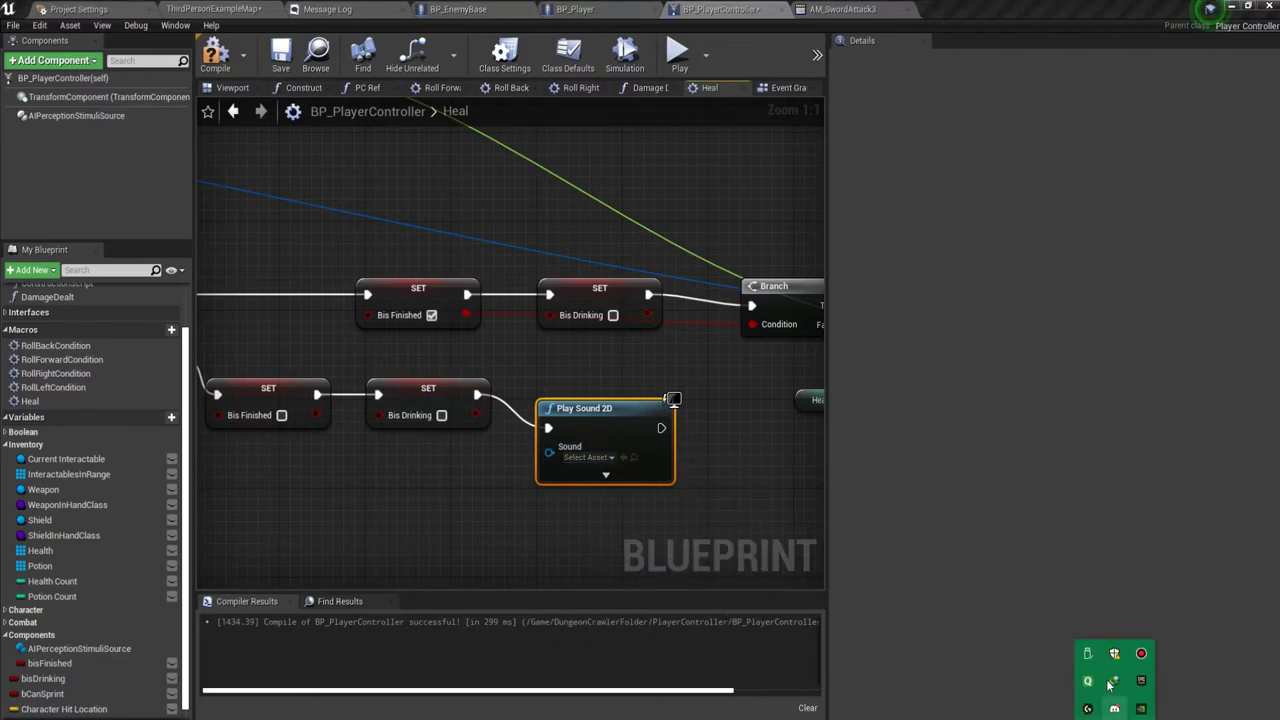
click(1145, 684)
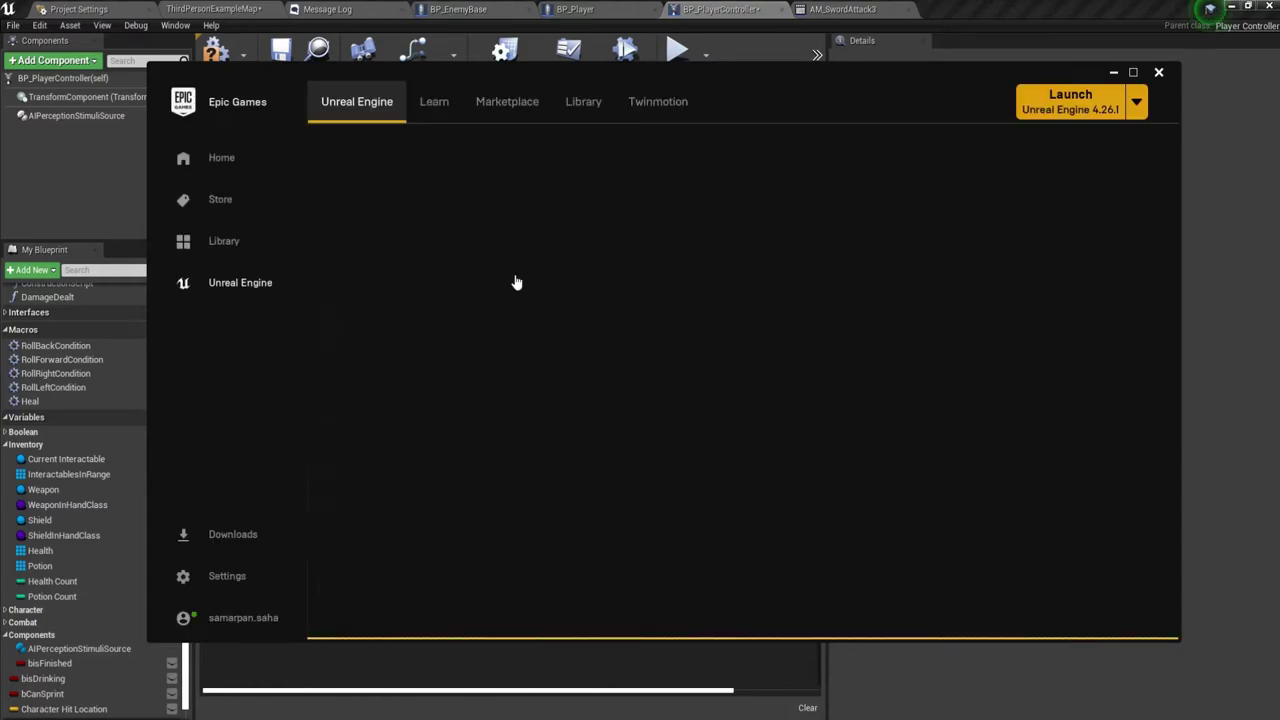
Search the Vault for 'parag' to find the Paragon asset packs.
scroll(511, 552, down, 2)
scroll(511, 552, down, 3)
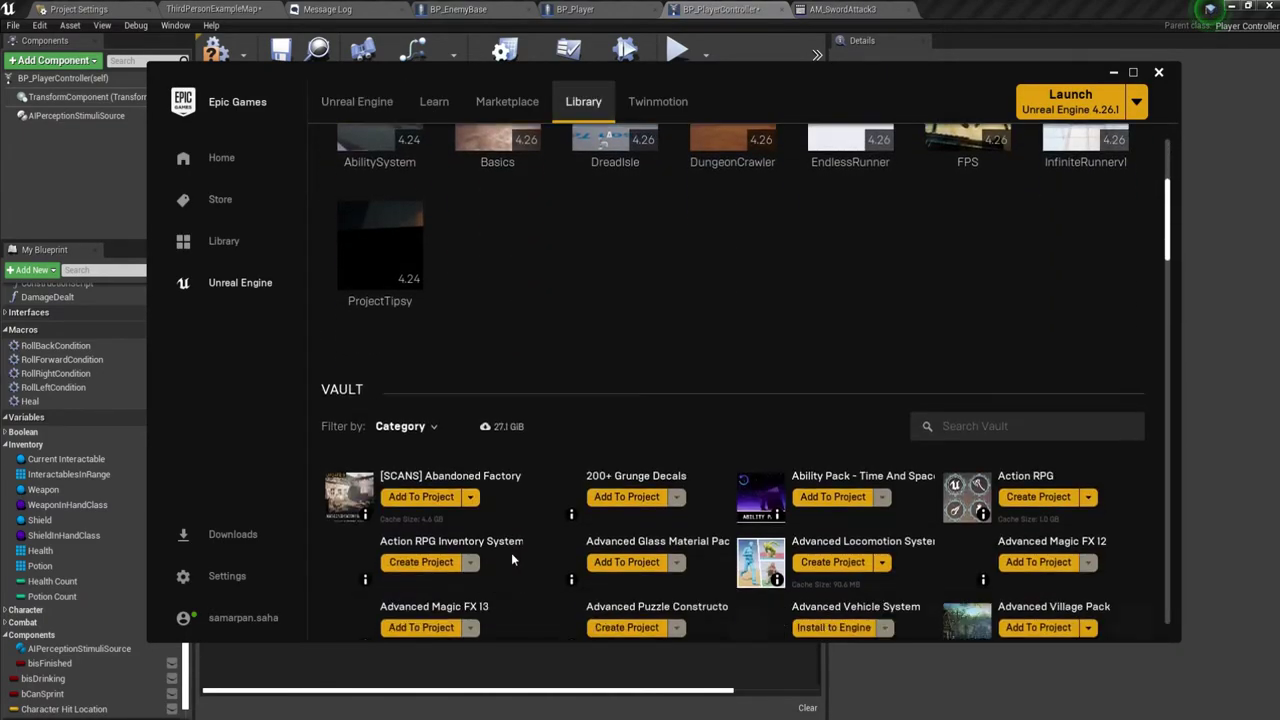
scroll(511, 552, down, 3)
scroll(511, 552, up, 1)
scroll(511, 552, down, 3)
scroll(511, 552, up, 3)
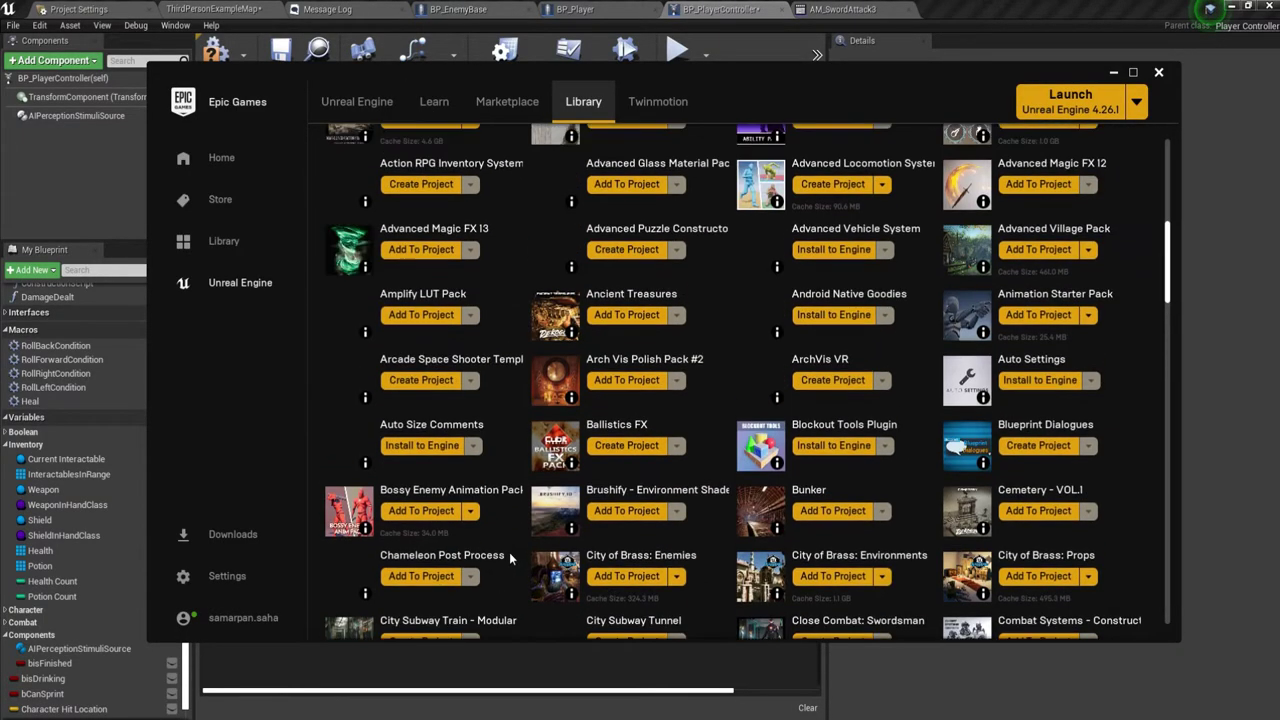
scroll(511, 552, up, 3)
click(969, 337)
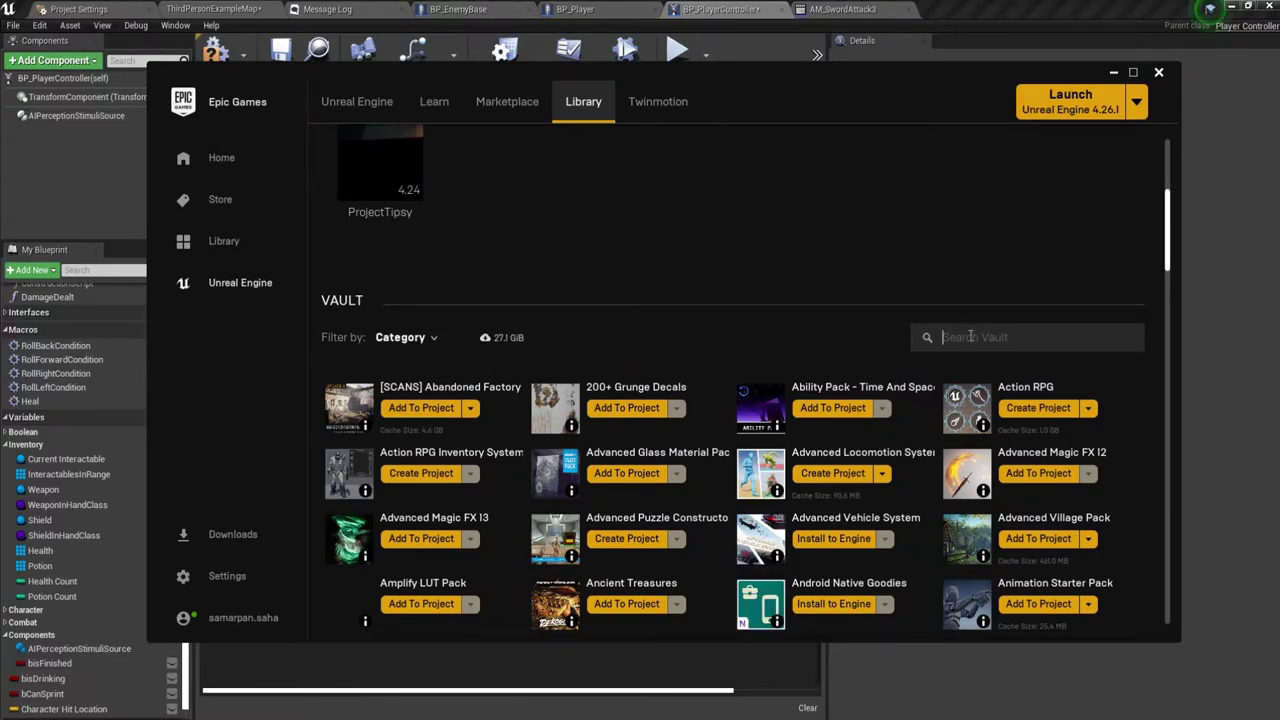
text(parag)
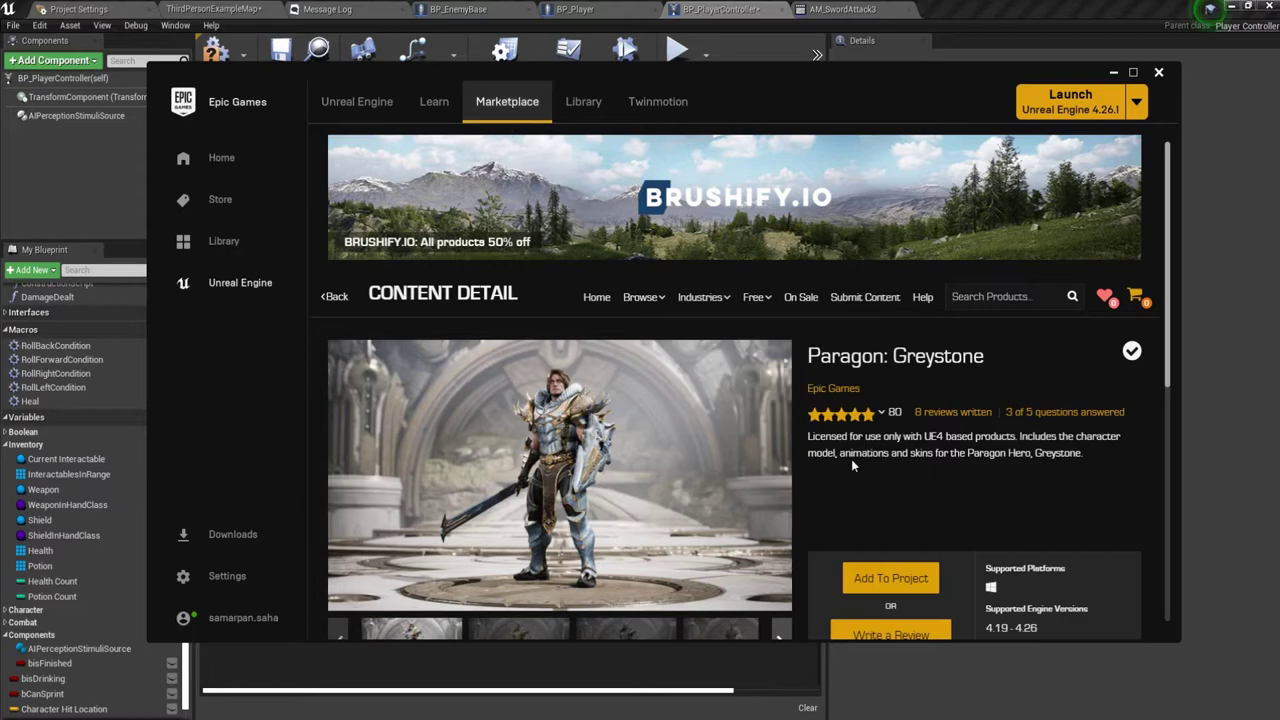
Add Paragon: Greystone to the DungeonCrawler project and minimize the launcher.
scroll(851, 459, down, 4)
scroll(851, 459, up, 3)
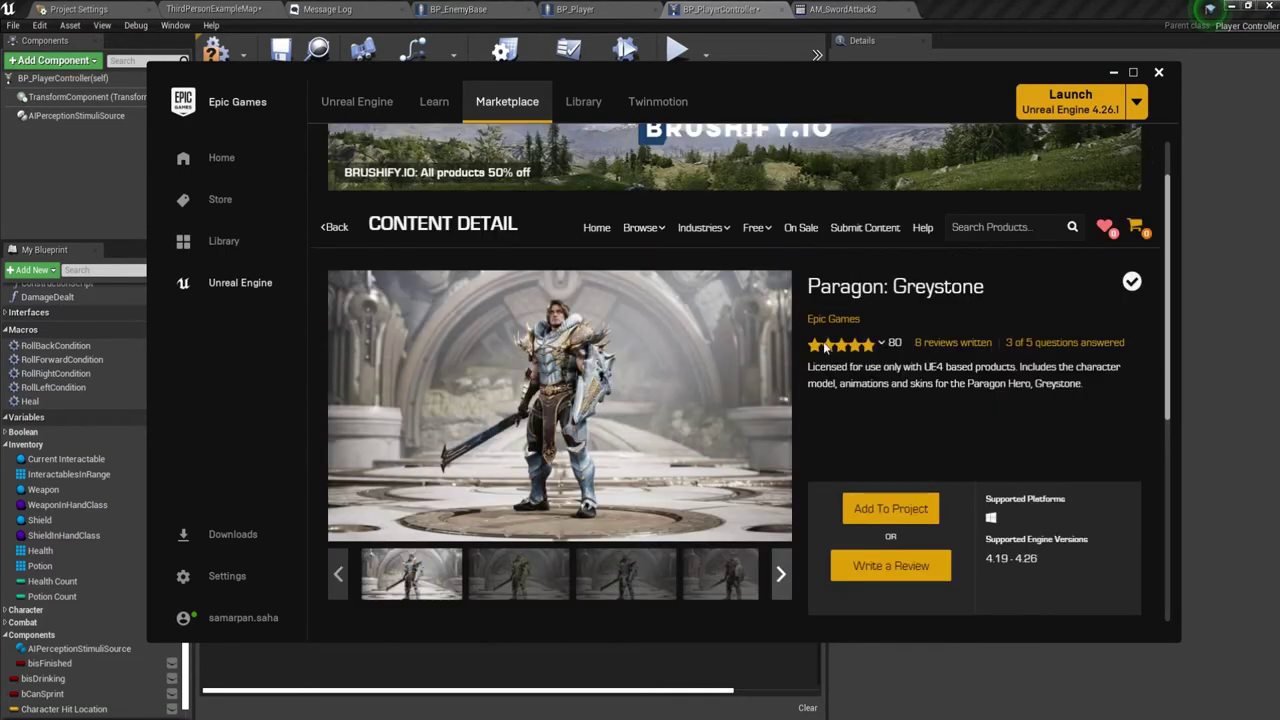
click(911, 508)
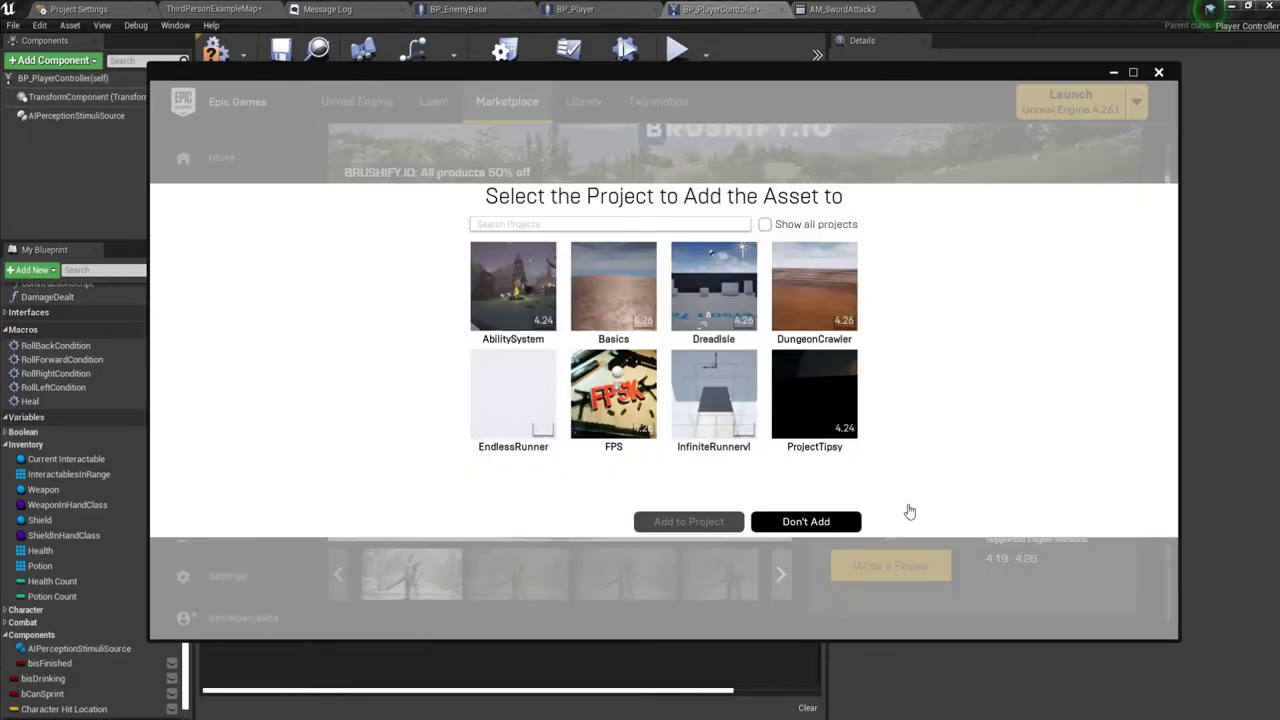
click(817, 300)
click(718, 522)
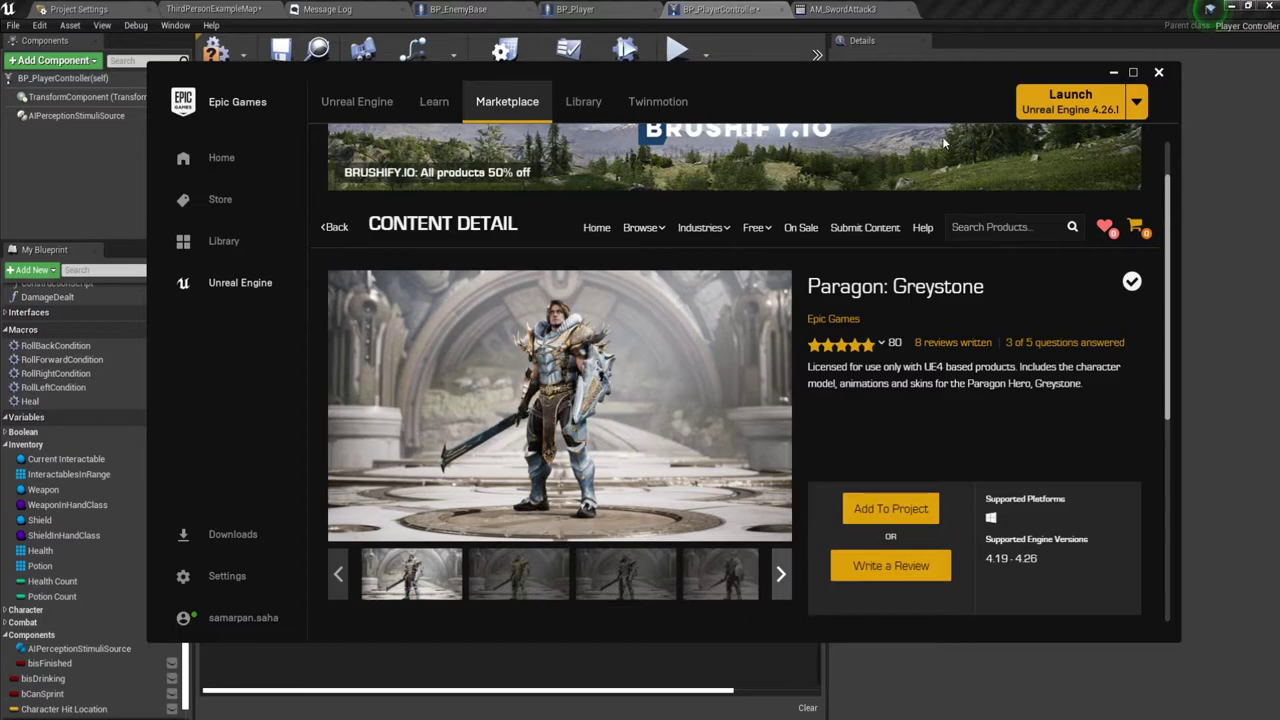
click(1114, 73)
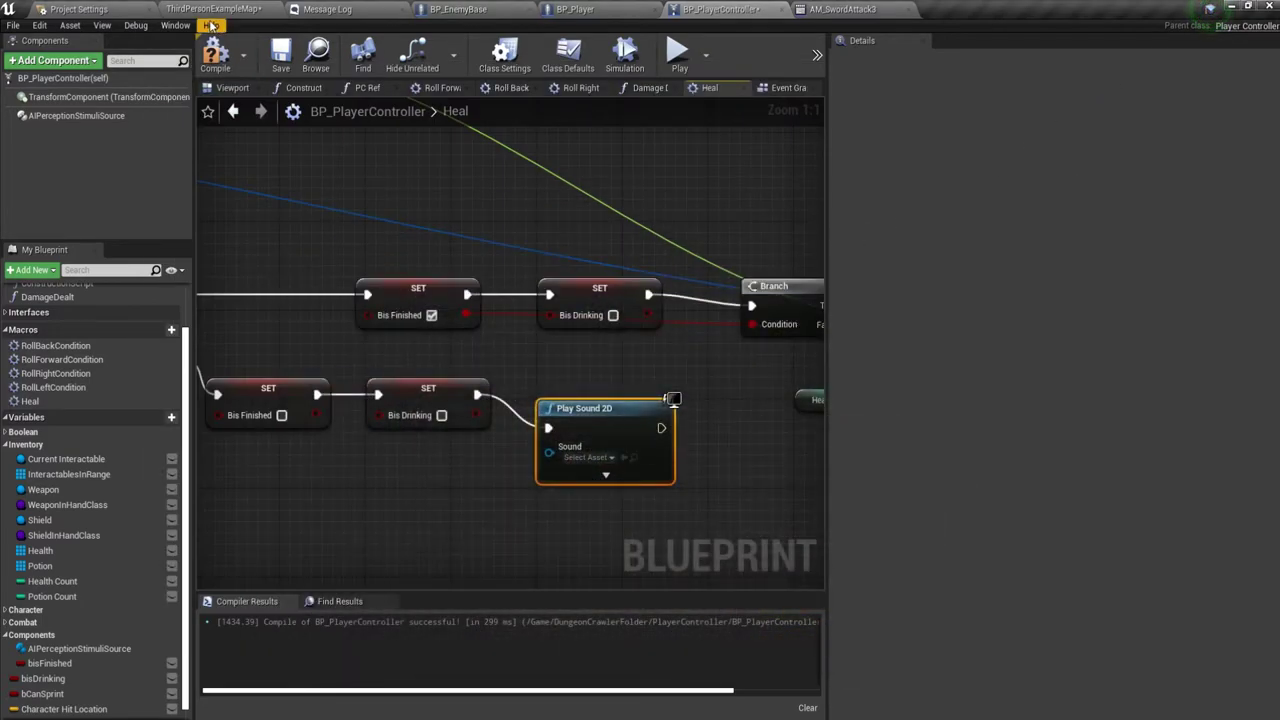
Set the Play Sound 2D Sound pin to the Greystone_Ability_ScoredCrit cue from the filtered list.
click(598, 457)
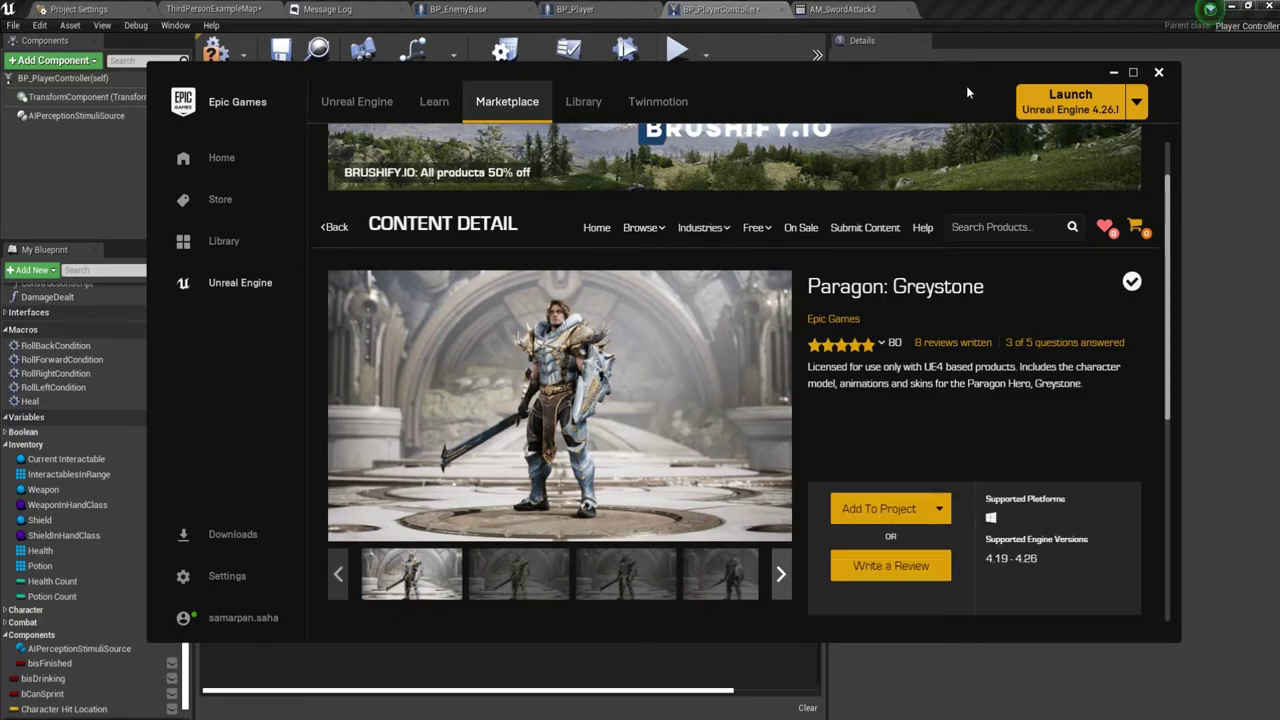
click(1111, 73)
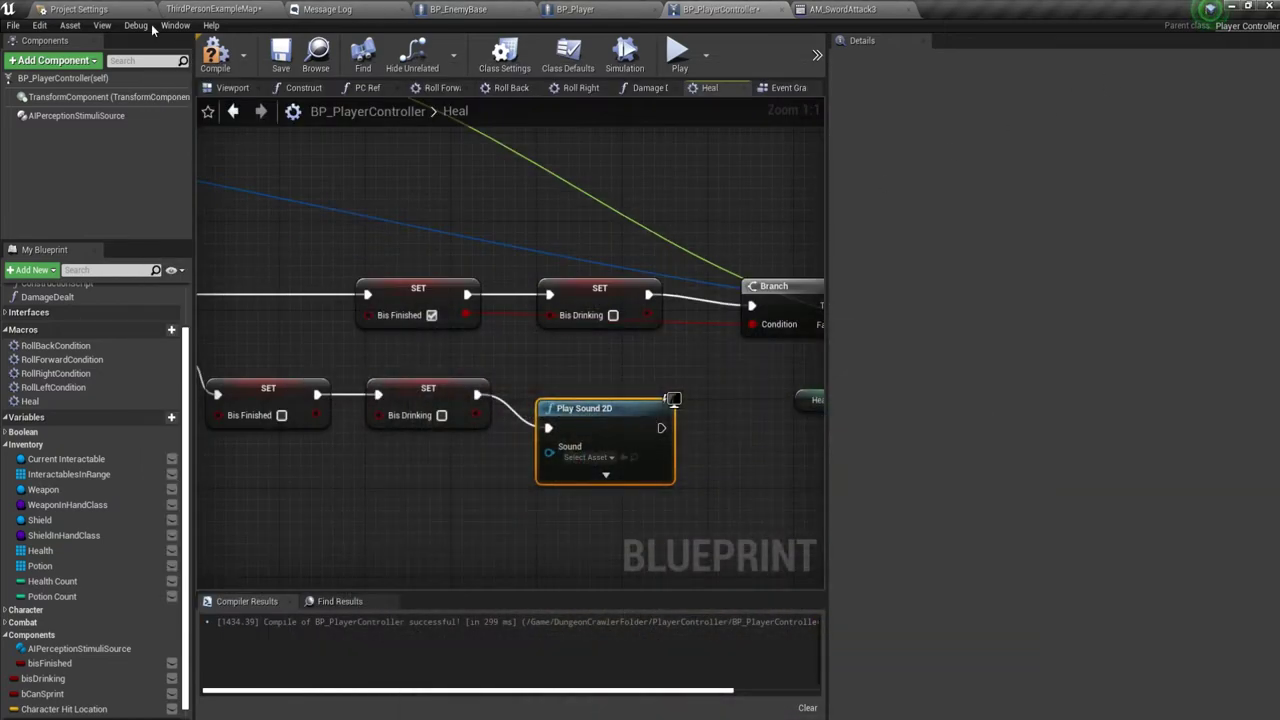
click(595, 458)
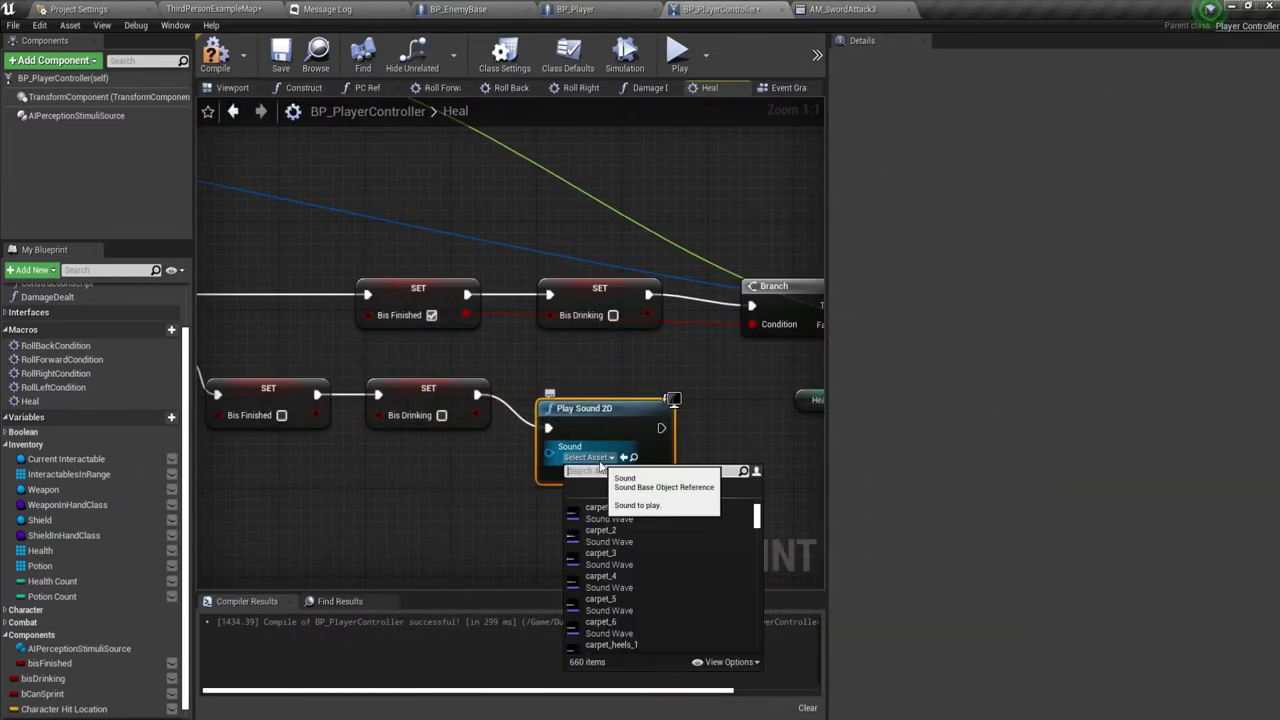
text(coug)
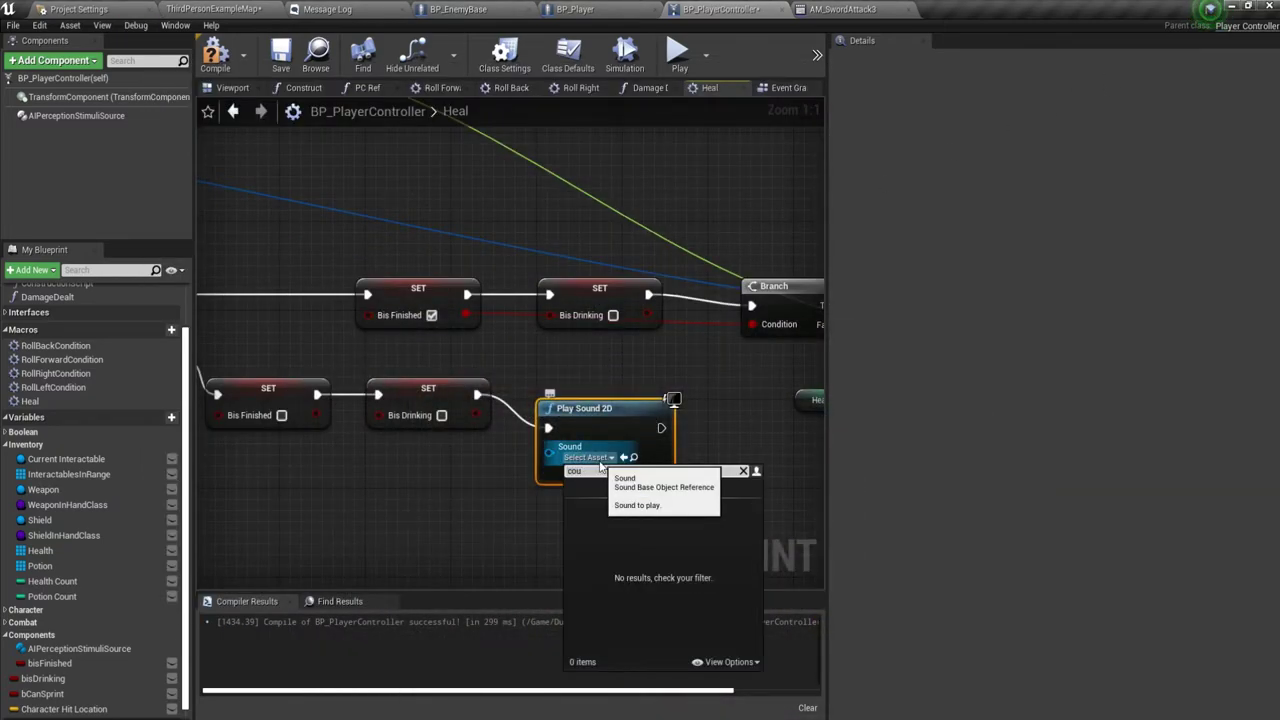
key(BackSpace)
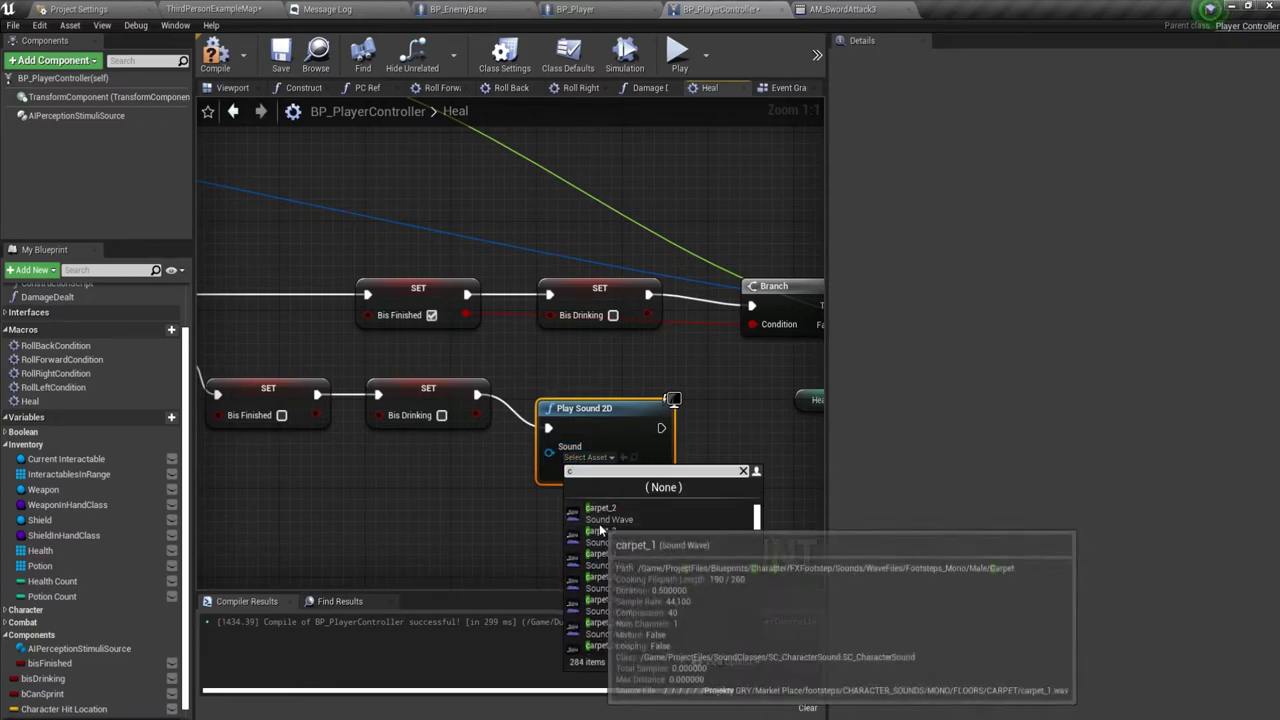
scroll(600, 530, down, 10)
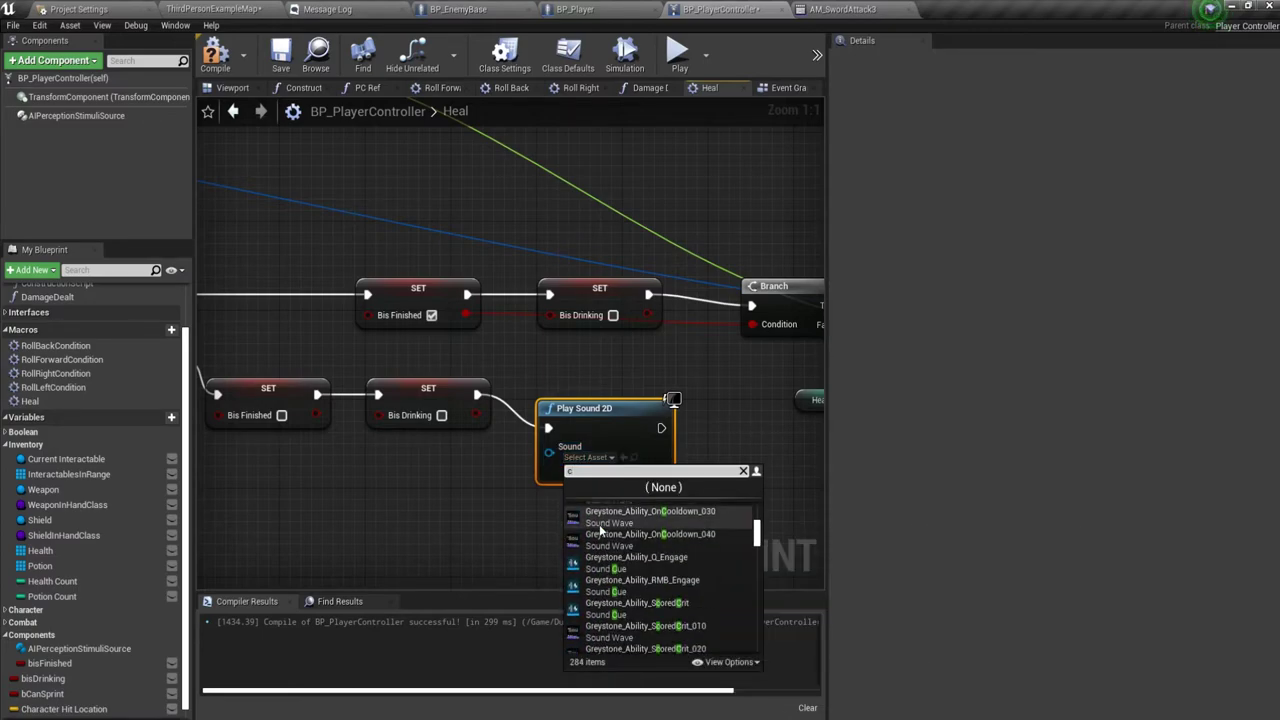
click(637, 605)
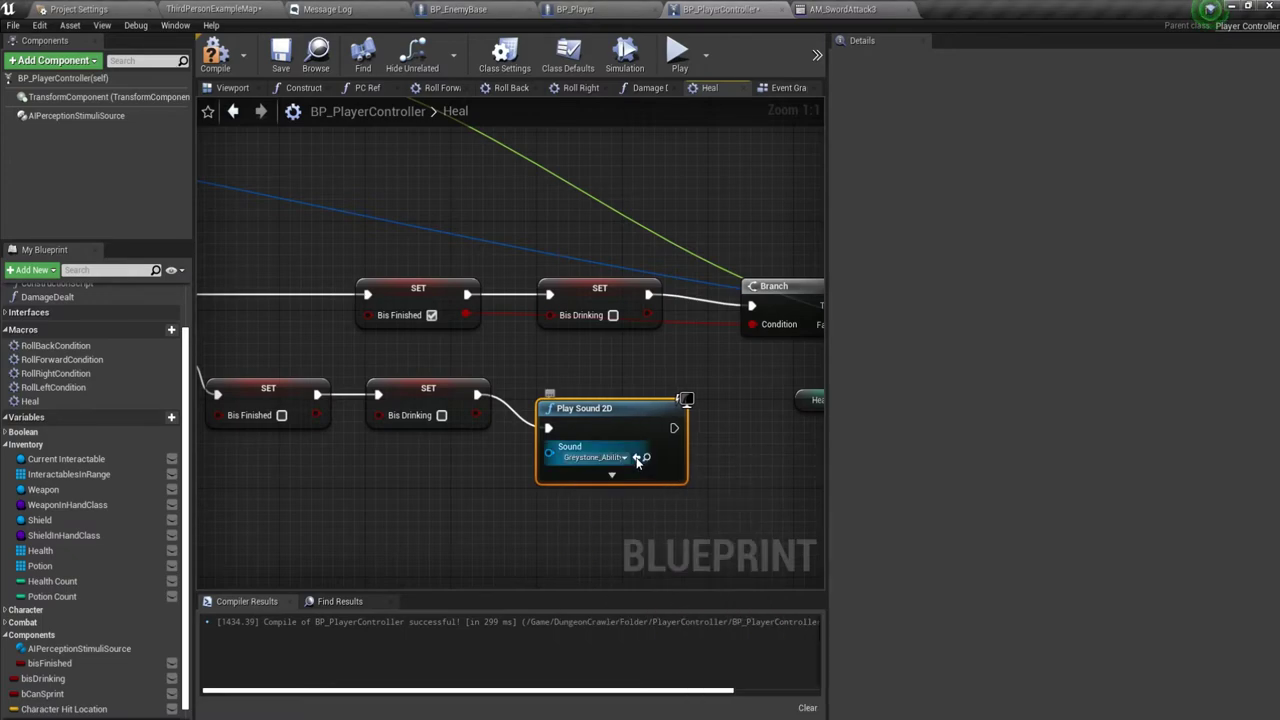
Preview the Status_Idle_010, Lore_Sparrow_010 and Lore_Kwang_050 Greystone voice cues.
click(636, 457)
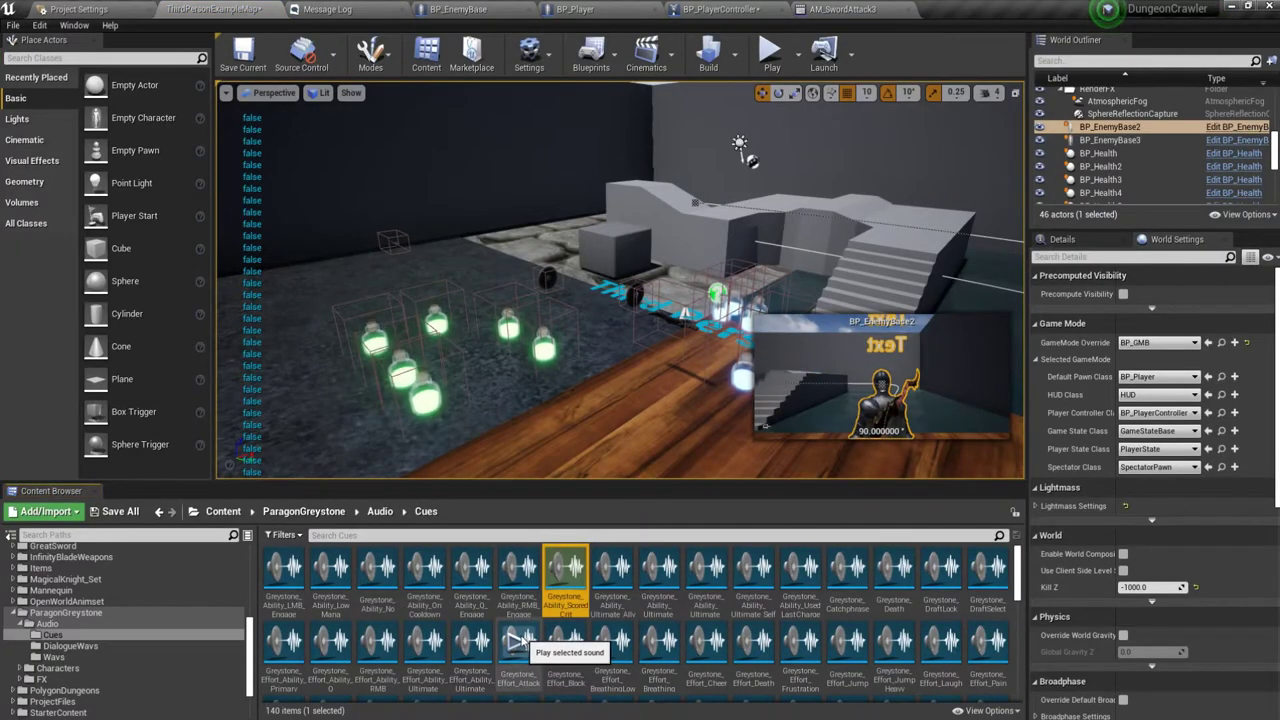
scroll(520, 630, down, 3)
scroll(519, 630, down, 1)
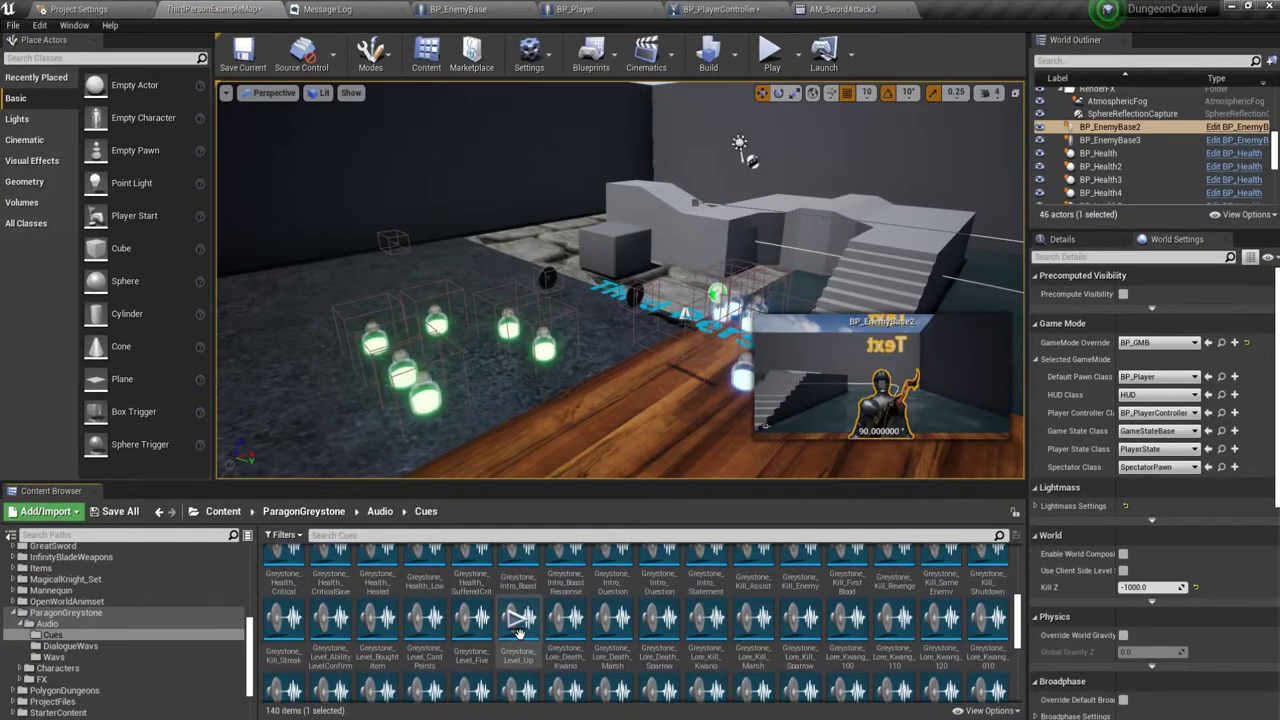
scroll(517, 640, down, 5)
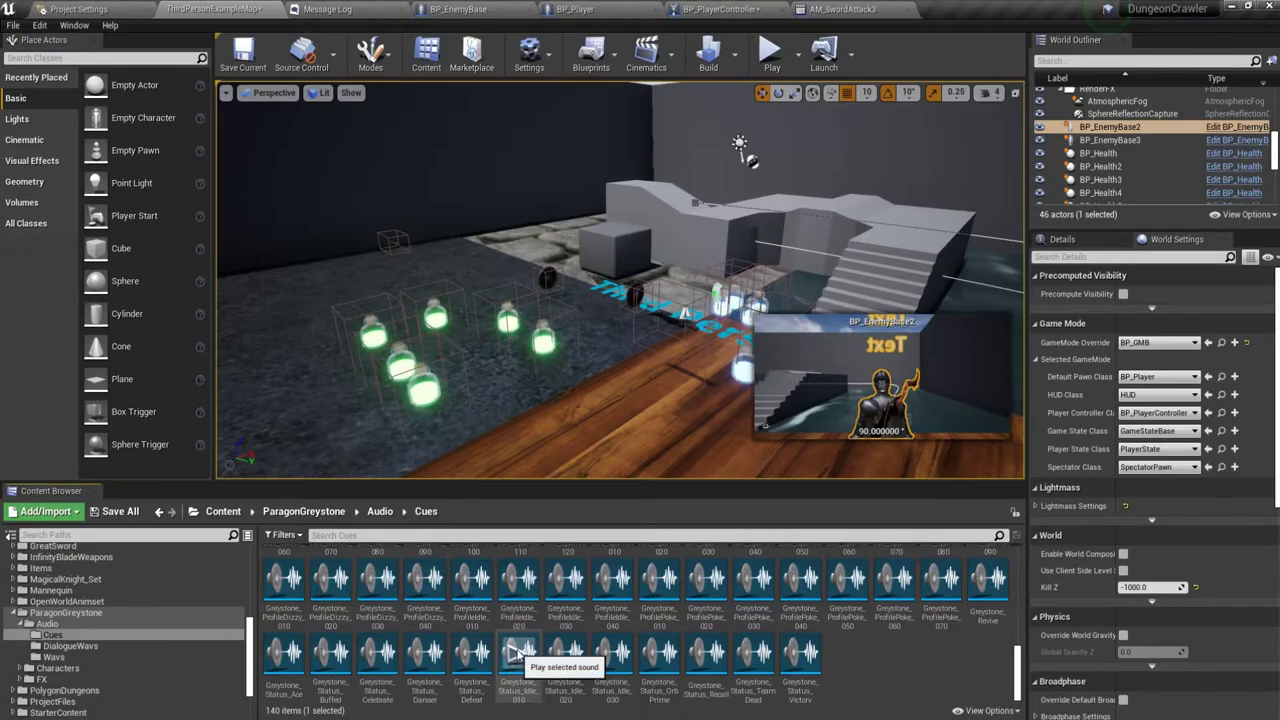
click(517, 652)
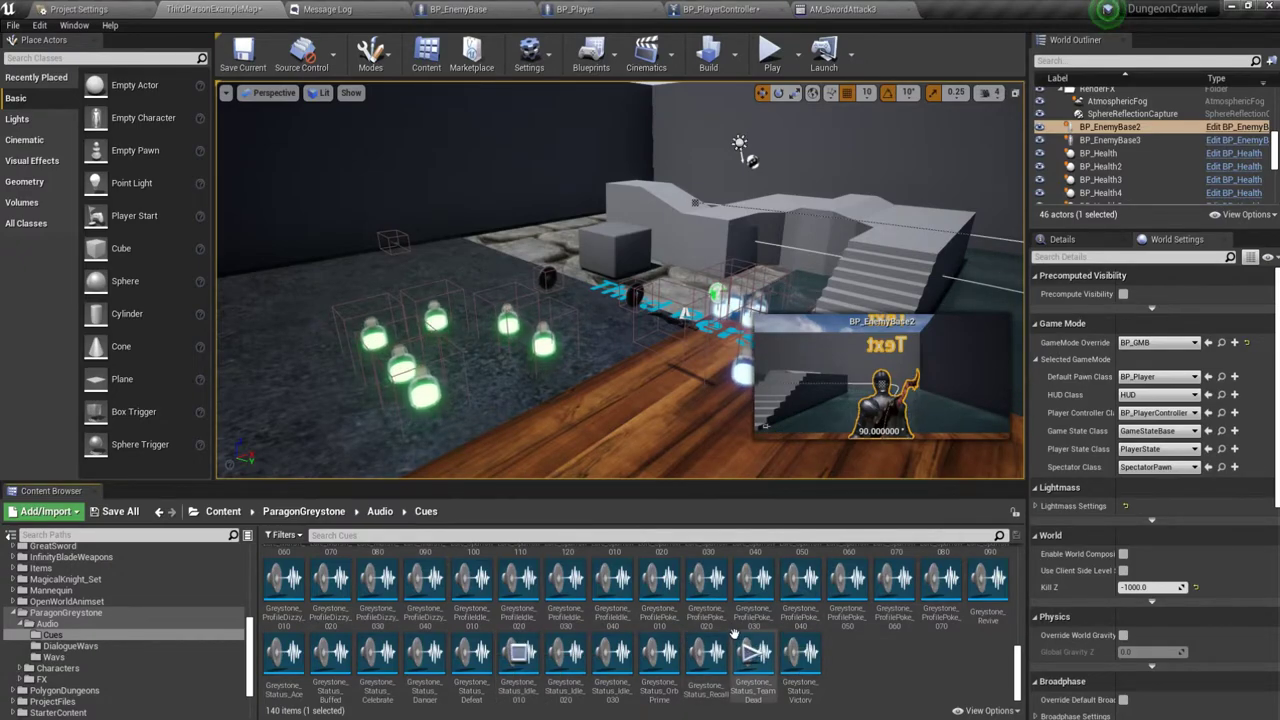
scroll(944, 660, up, 3)
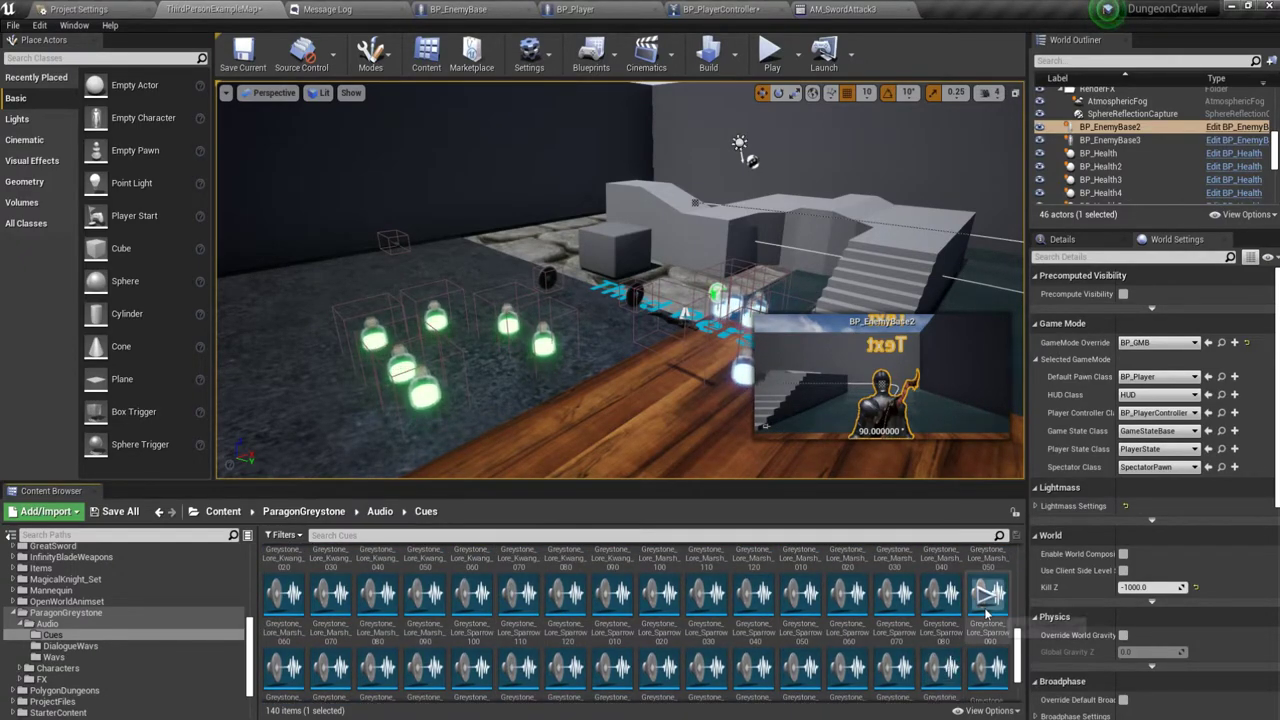
click(660, 594)
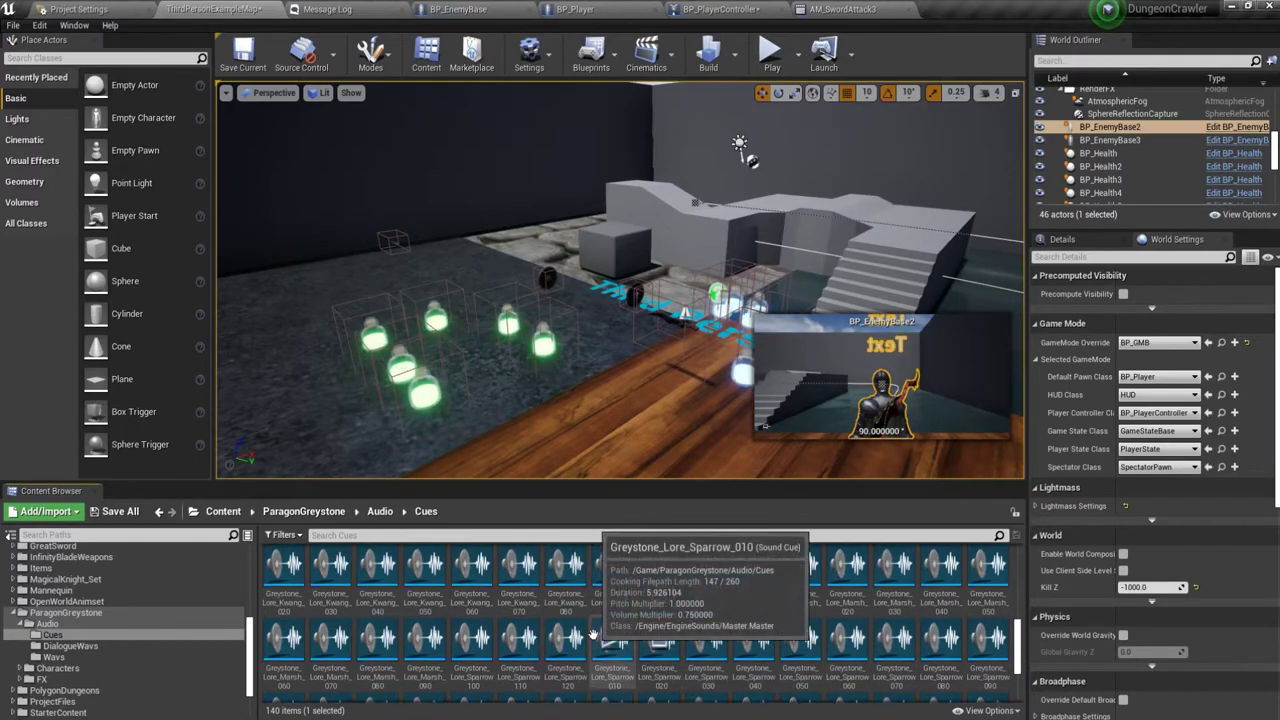
scroll(453, 617, up, 1)
click(425, 612)
Preview the Effort_BreathingLow, Ability_Ultimate, Ability_Q_Engage and Ability_On_Cooldown voice cues.
scroll(425, 625, up, 1)
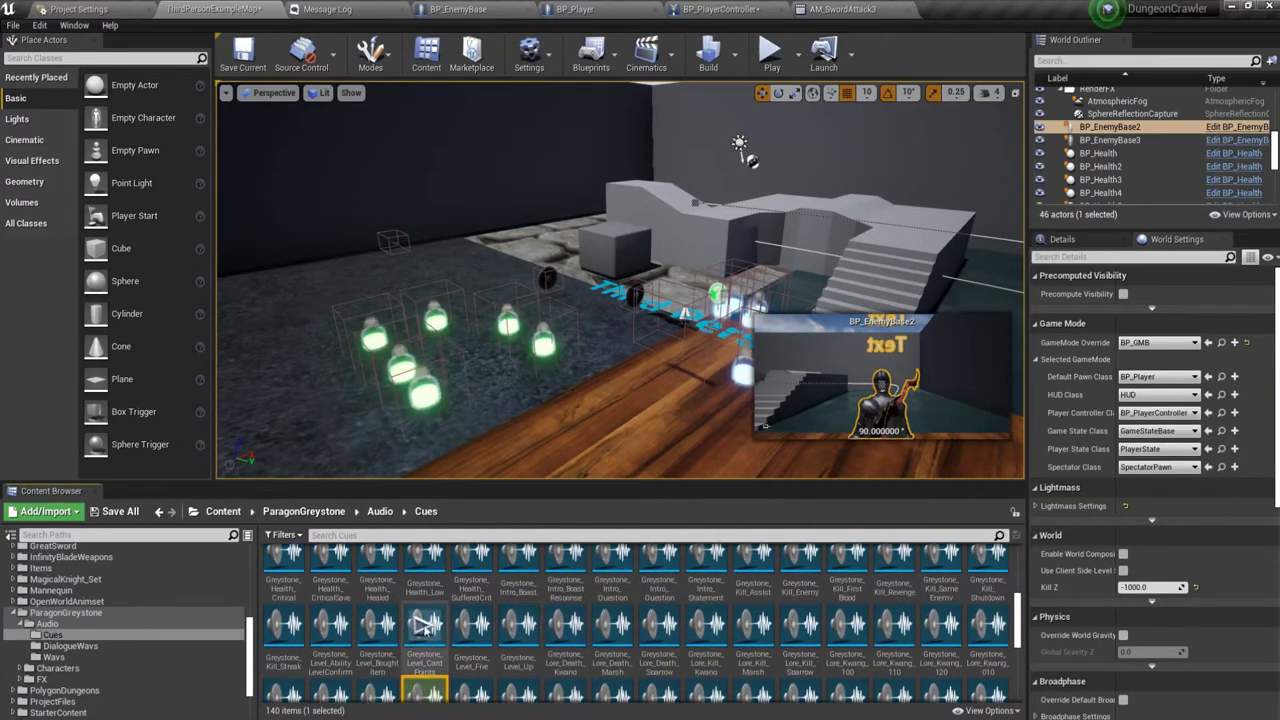
scroll(421, 583, up, 1)
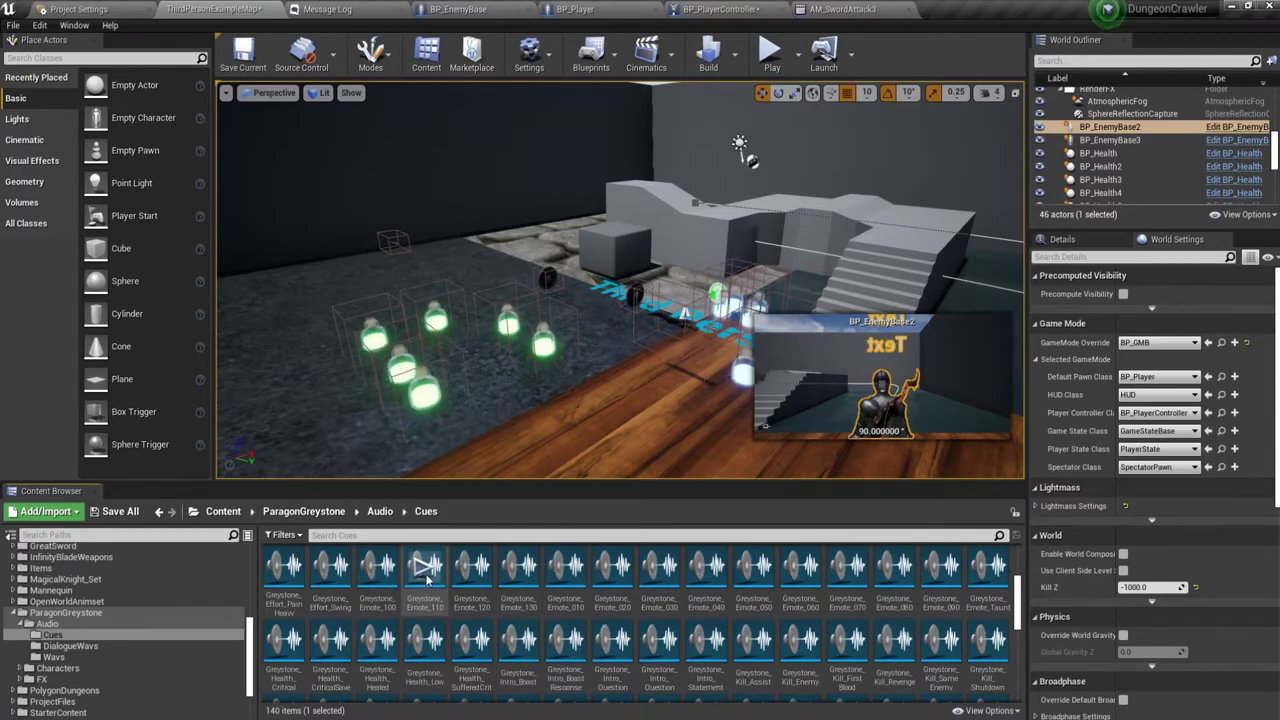
scroll(425, 606, up, 1)
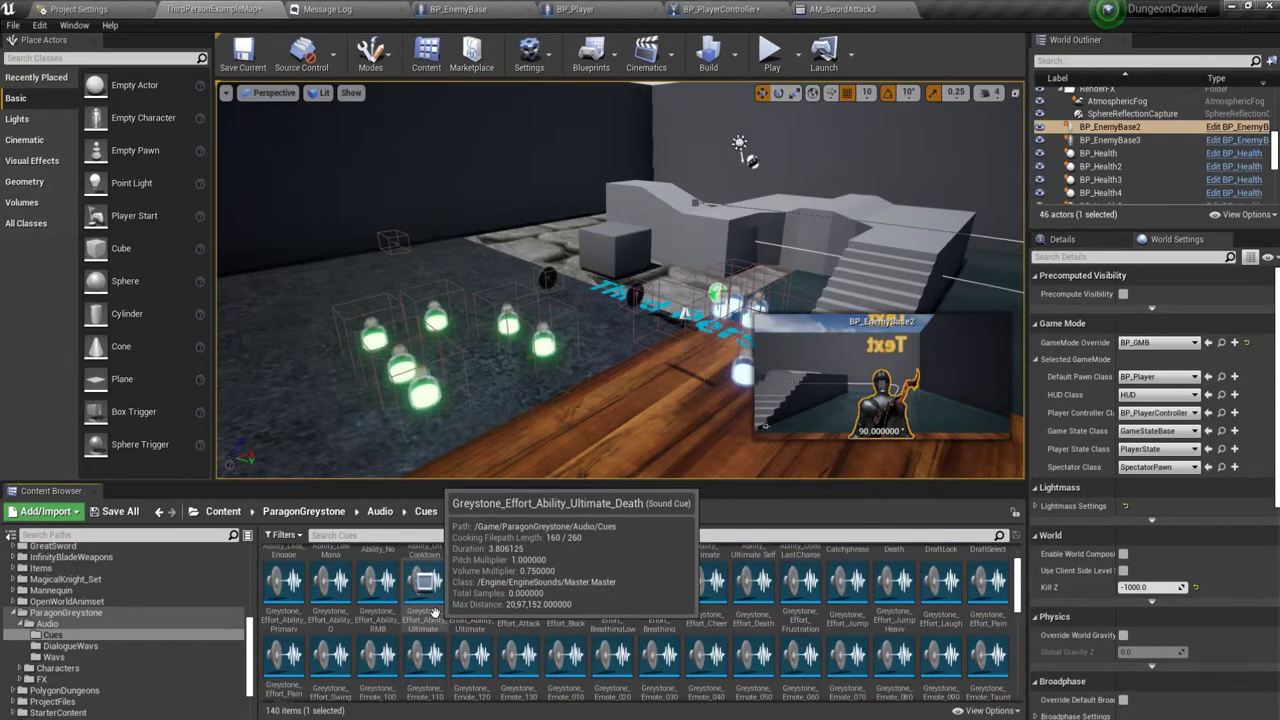
scroll(430, 600, up, 1)
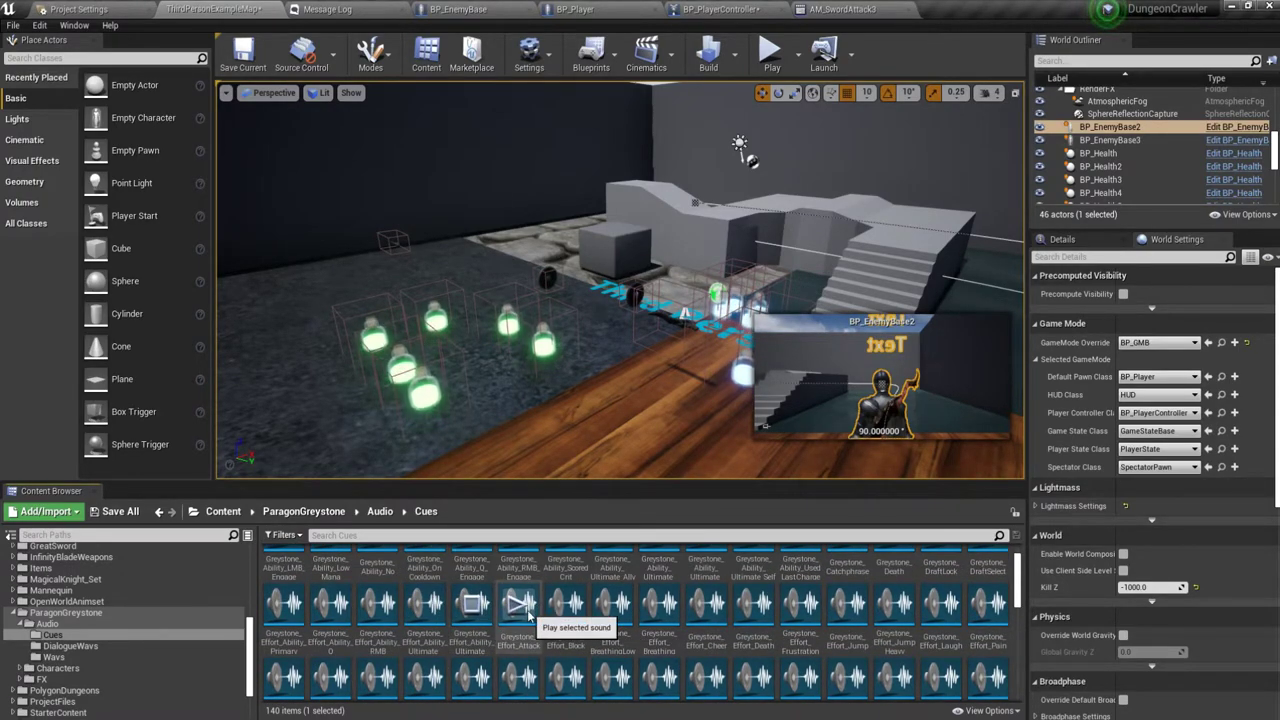
click(619, 613)
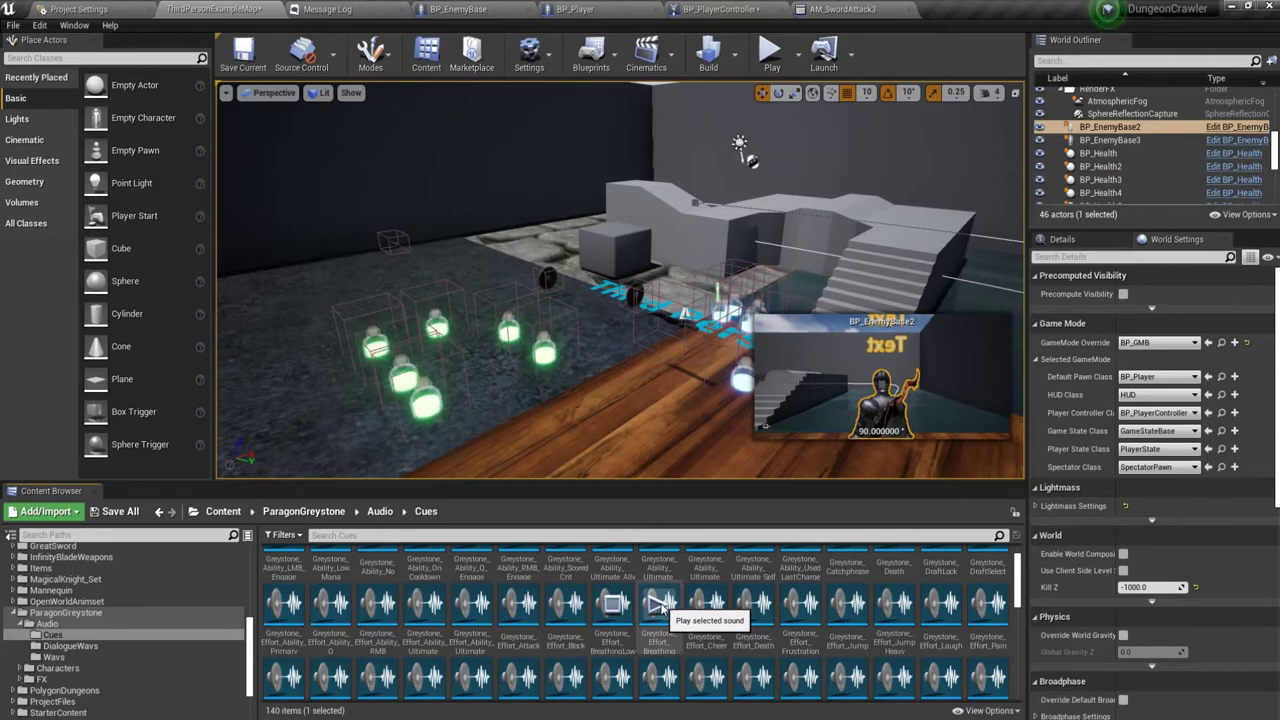
scroll(660, 603, up, 1)
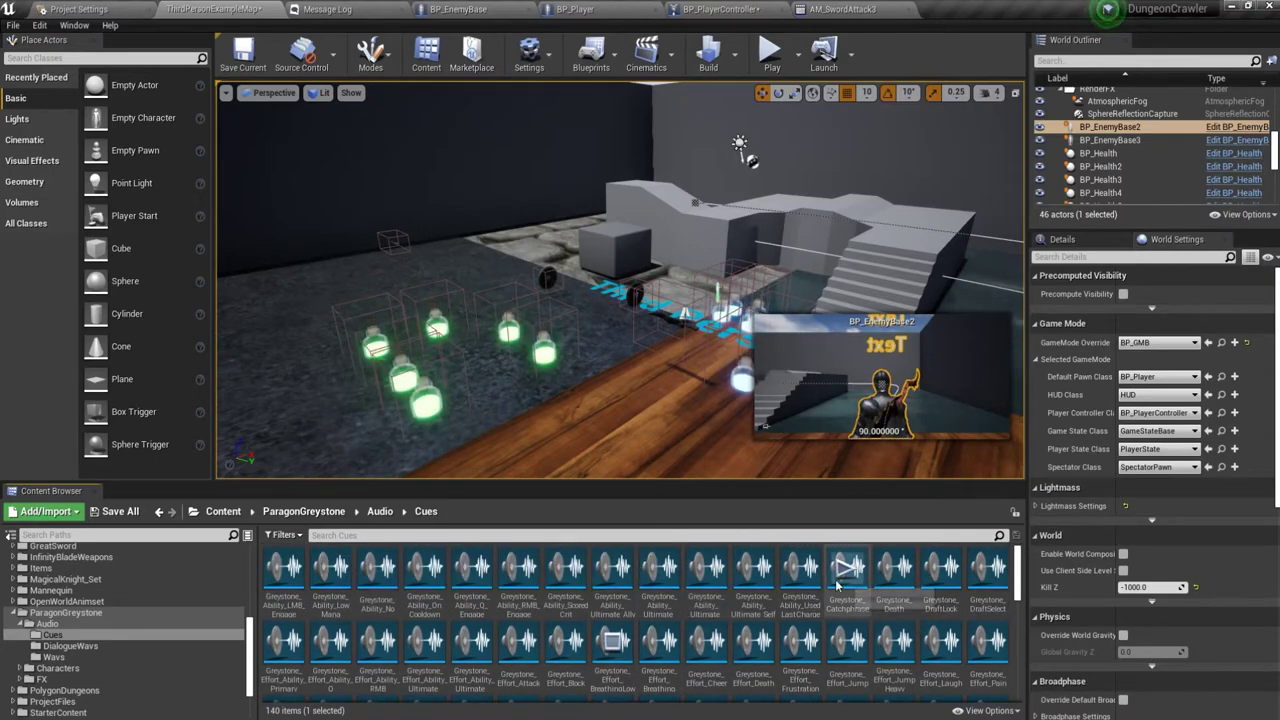
click(706, 568)
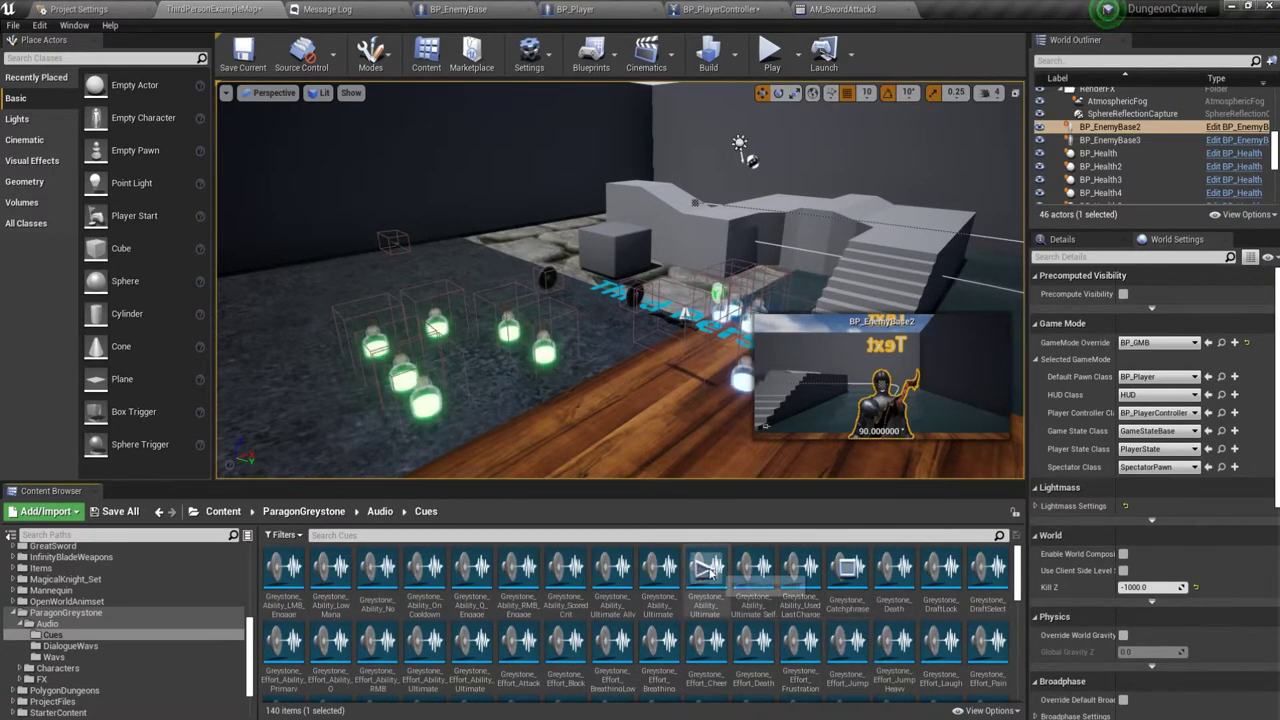
click(471, 567)
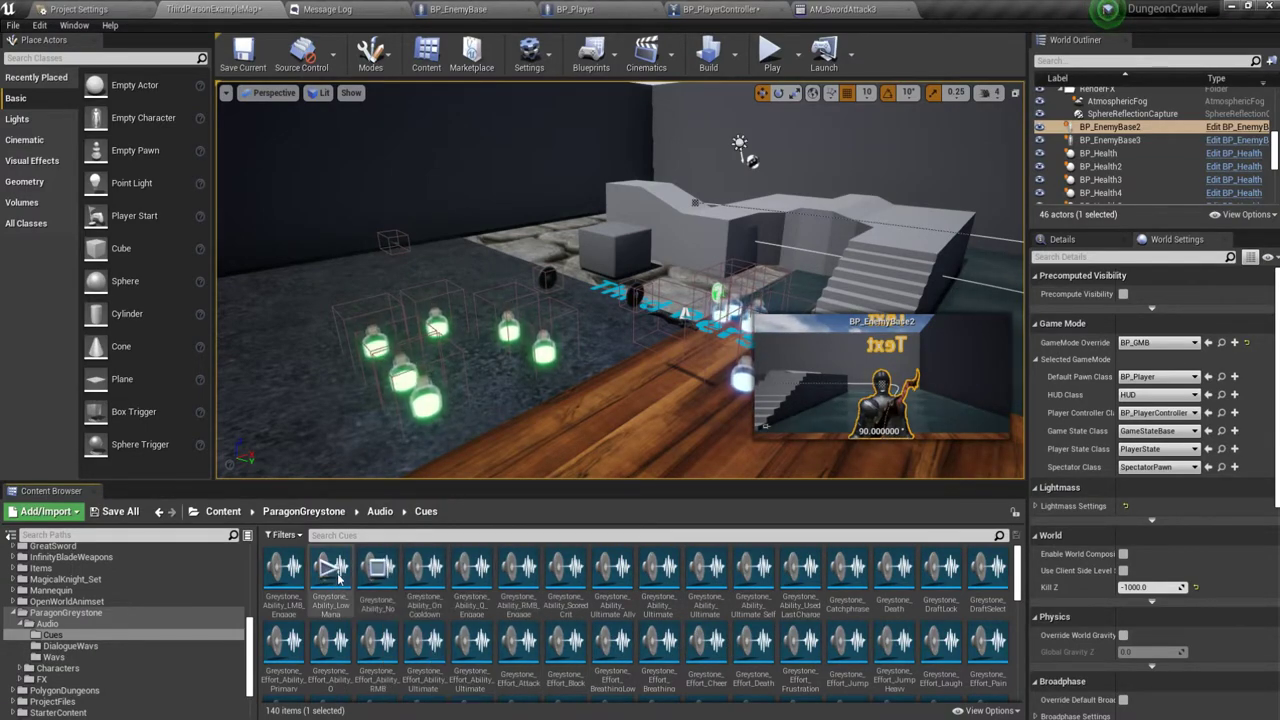
click(424, 572)
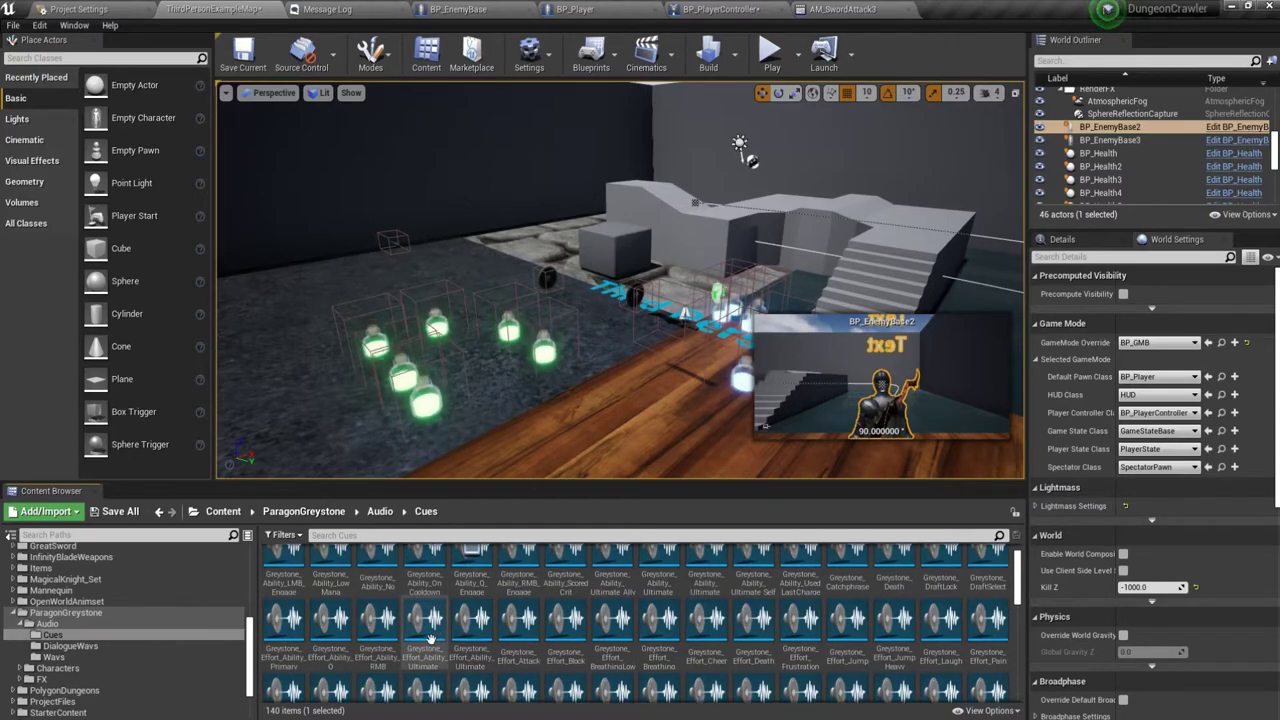
Preview the Level_Ability_LevelConfirm, Level_Bought_Item, Level_Five and Level_Up cues, then go up to Audio.
scroll(359, 678, down, 2)
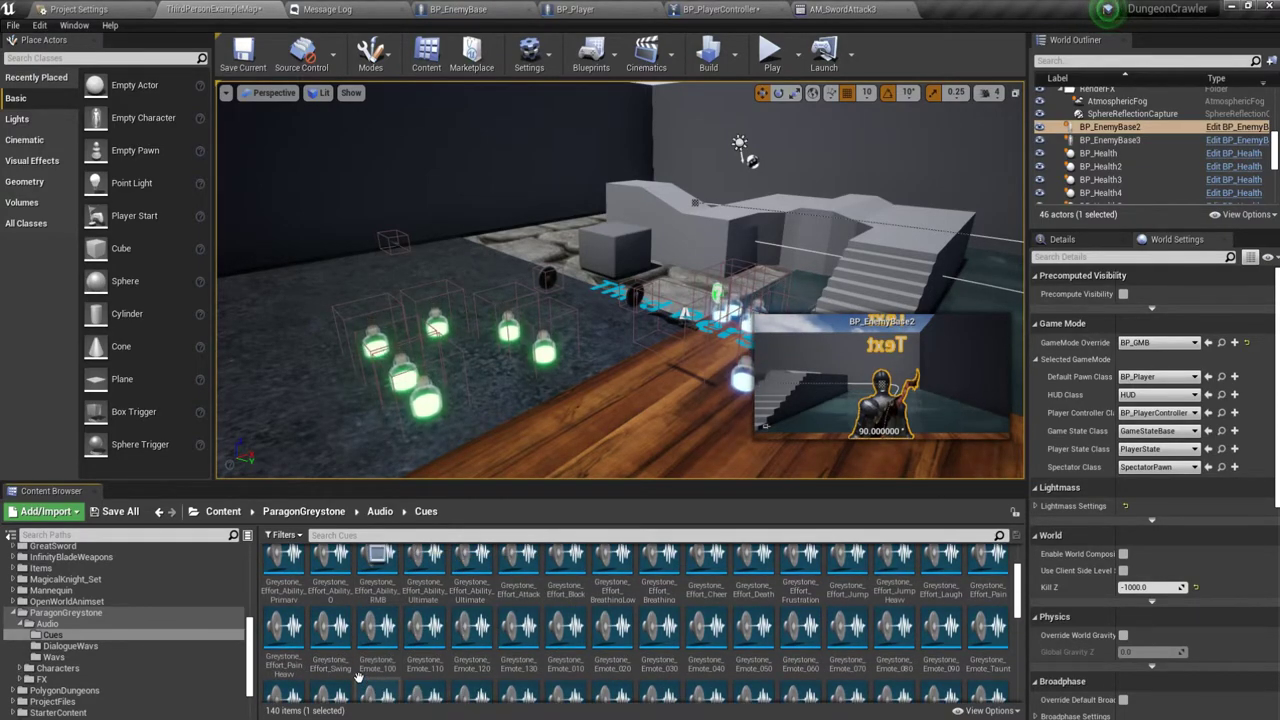
scroll(359, 678, down, 3)
scroll(315, 665, down, 2)
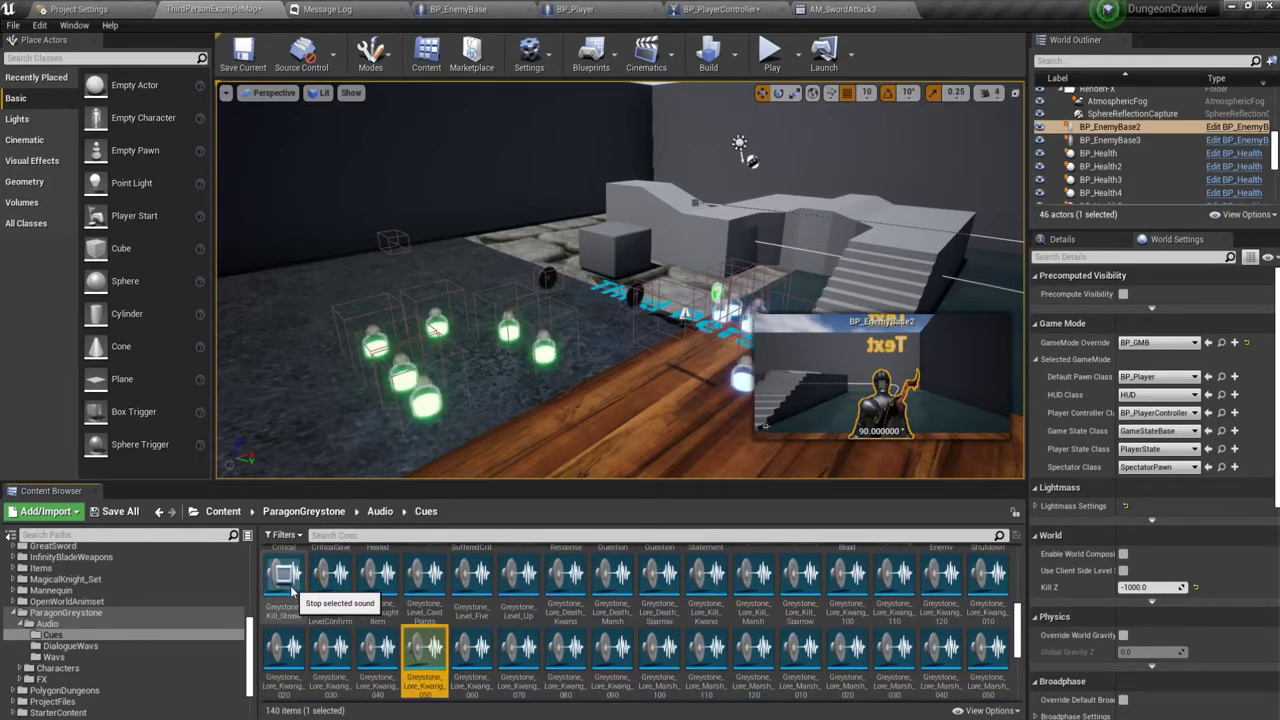
click(333, 574)
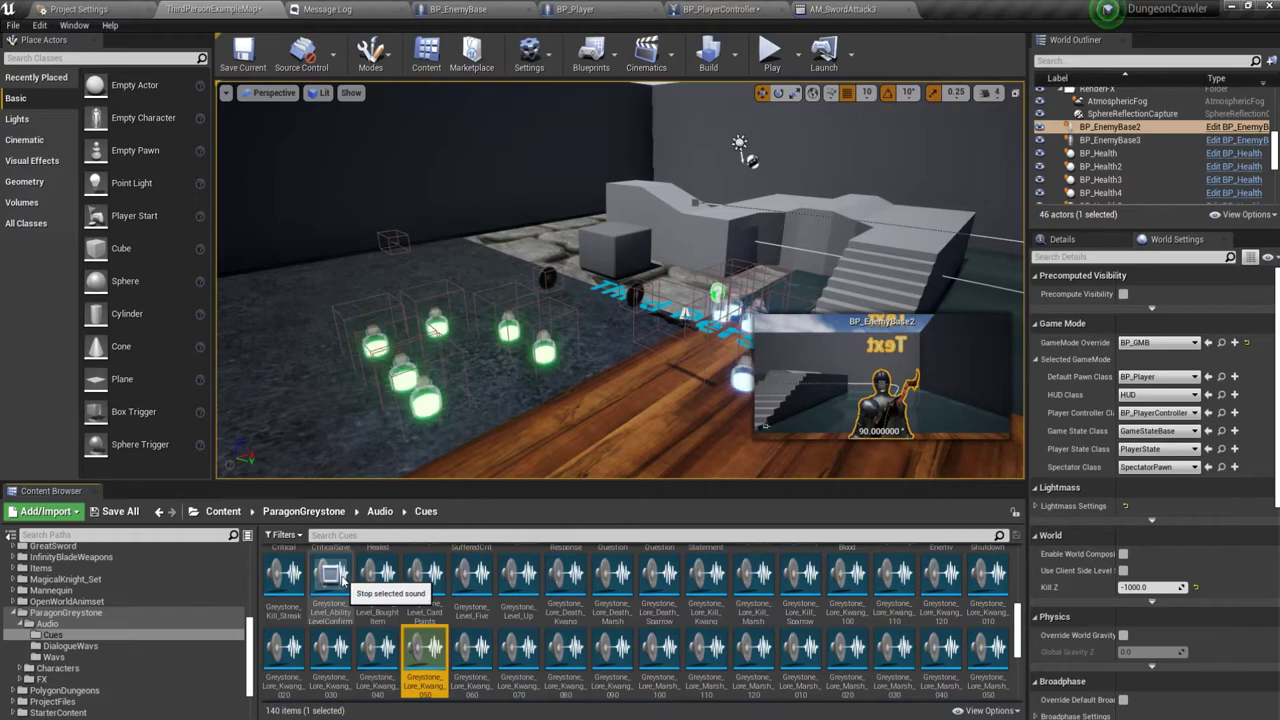
click(370, 572)
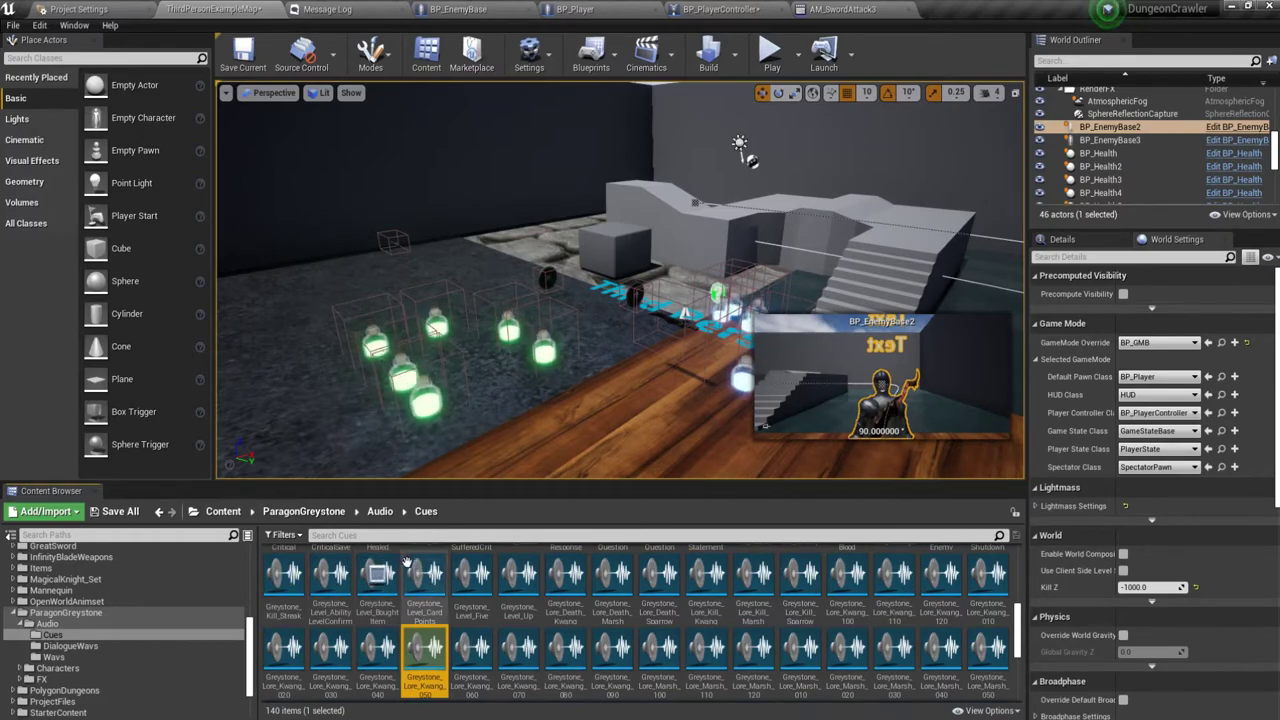
click(471, 575)
click(518, 573)
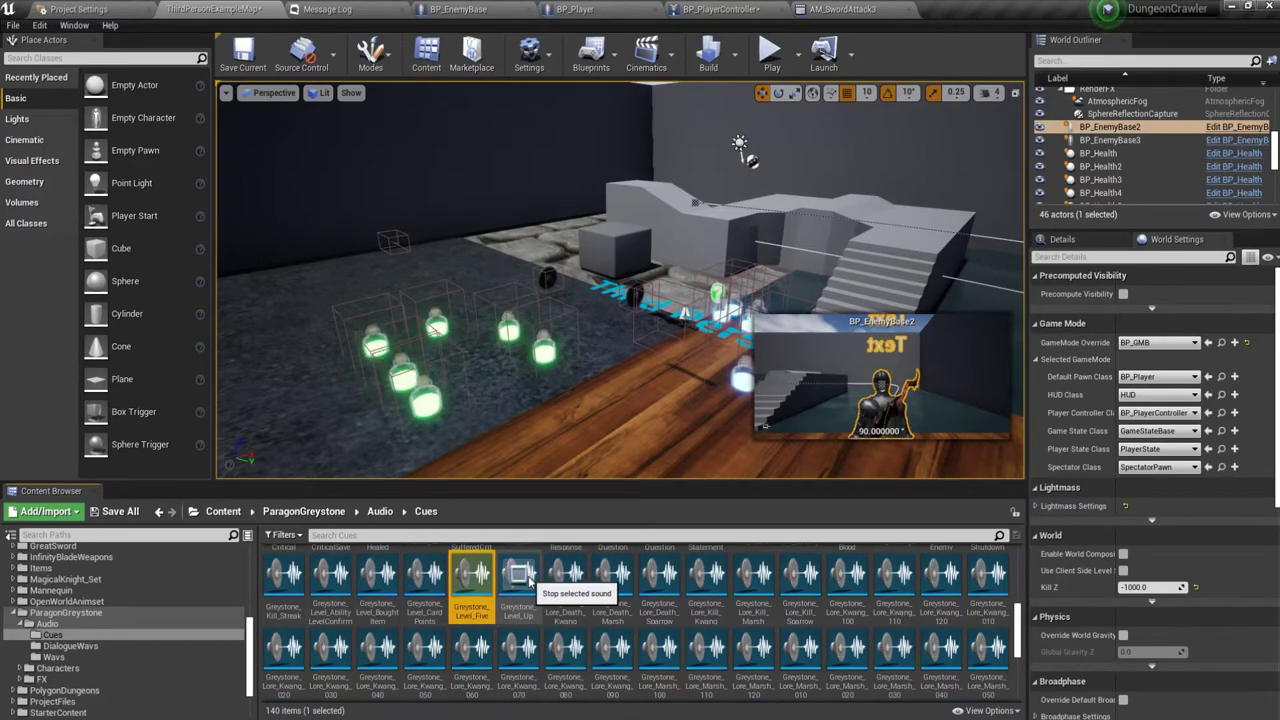
click(380, 511)
Open the Wavs folder and preview Health_Critical_030, Health_Healed_010 and Status_Recall_020.
double_click(377, 572)
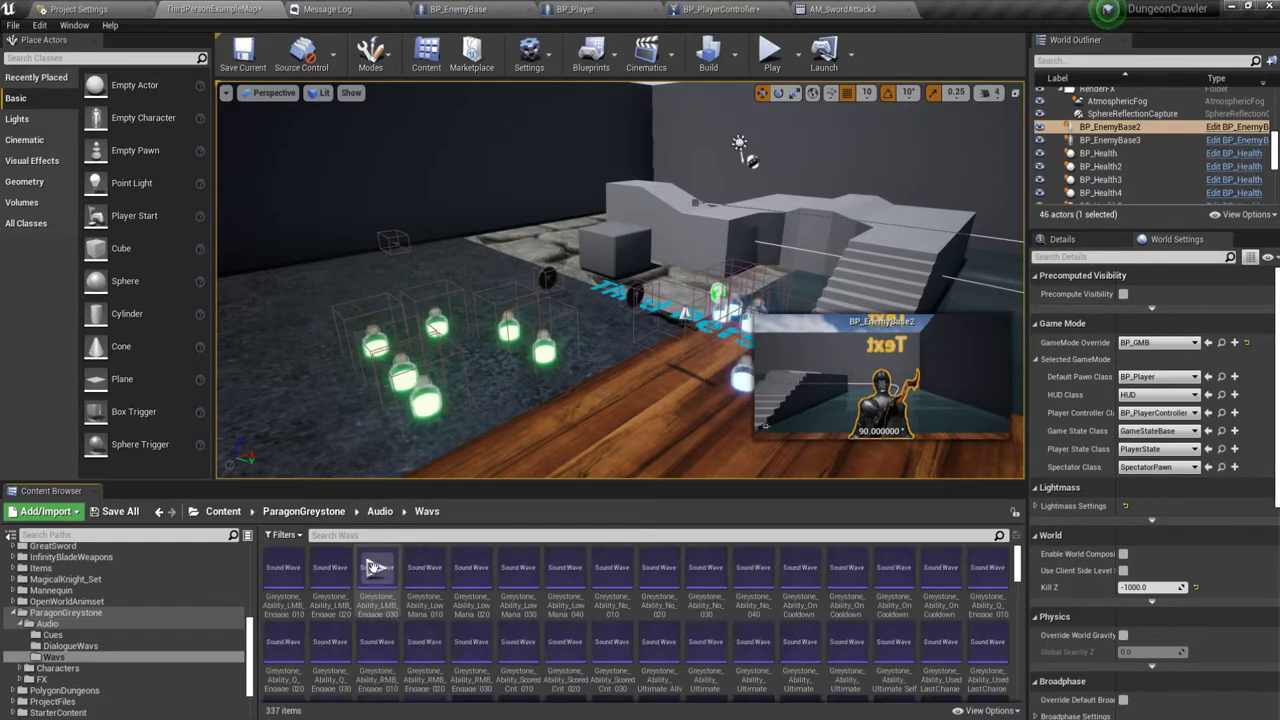
scroll(385, 590, down, 5)
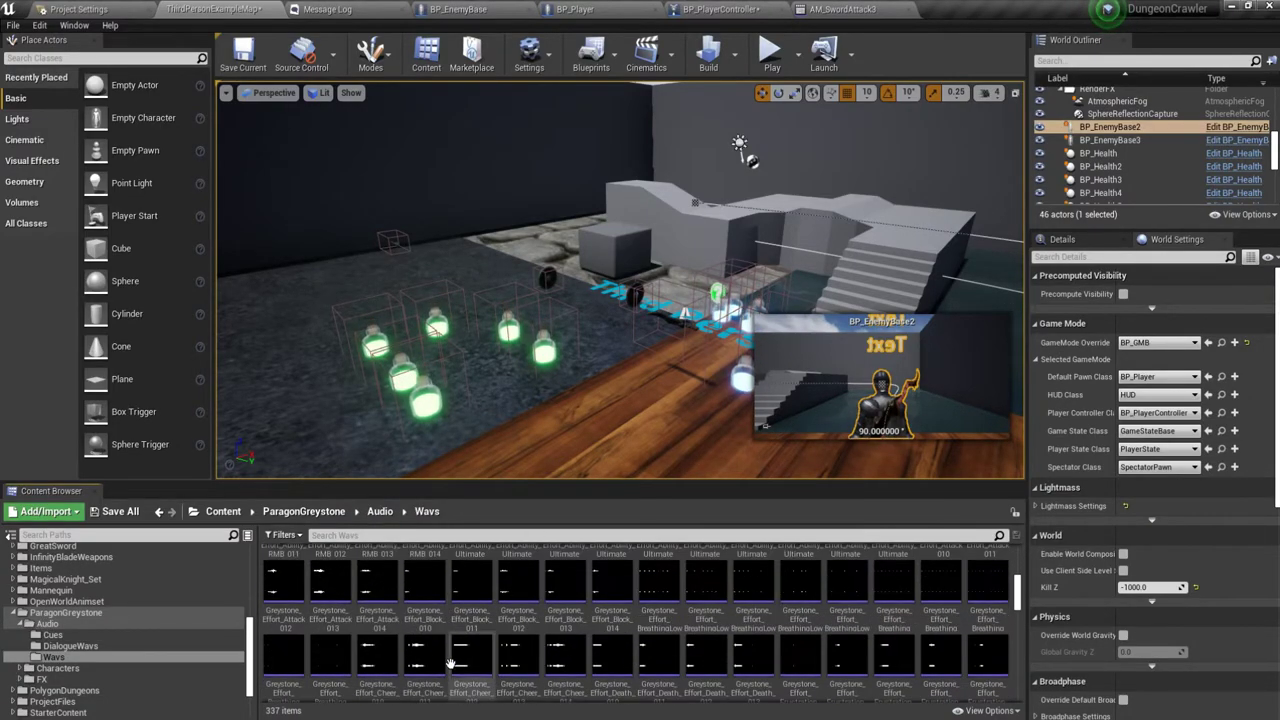
scroll(450, 663, down, 3)
scroll(450, 663, down, 3)
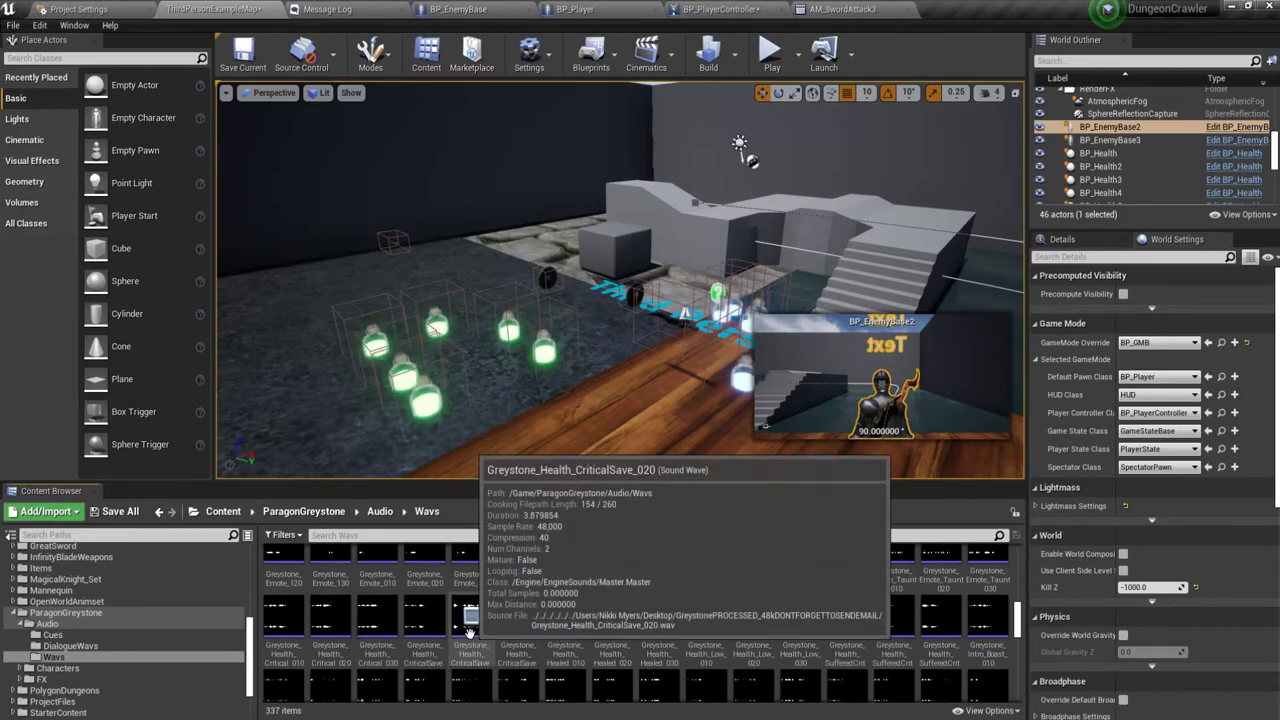
scroll(468, 625, up, 1)
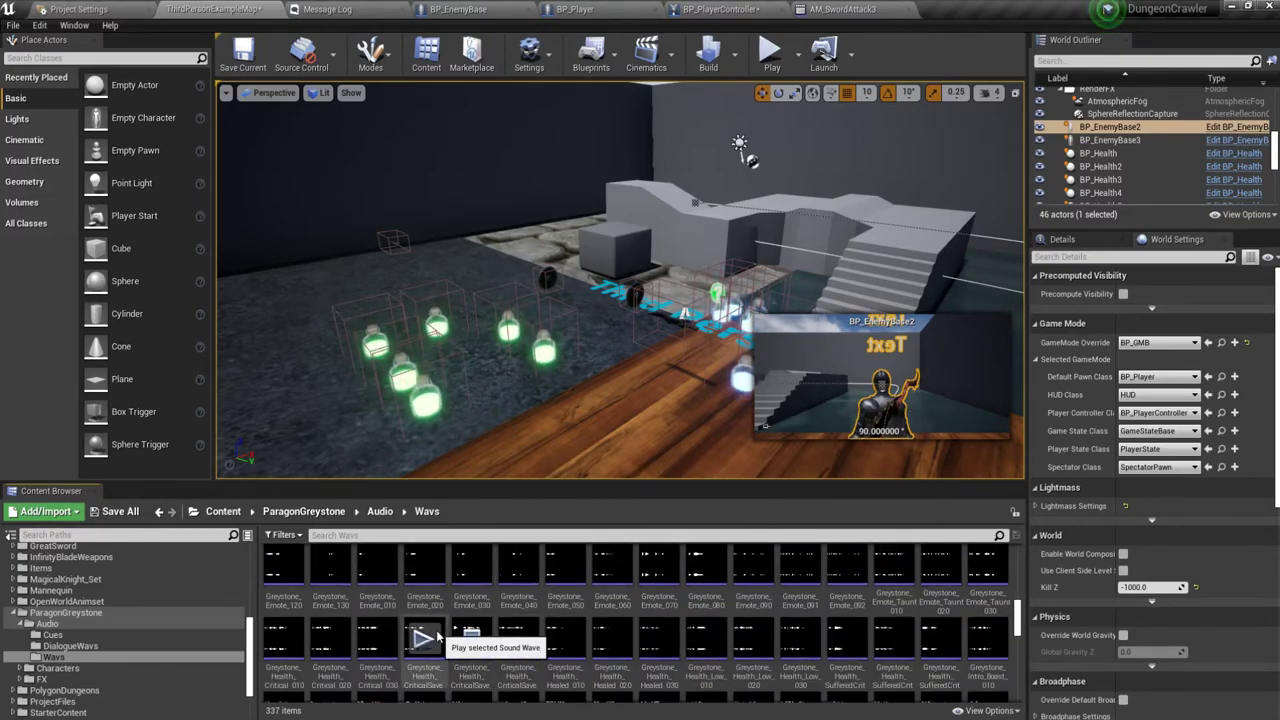
click(378, 638)
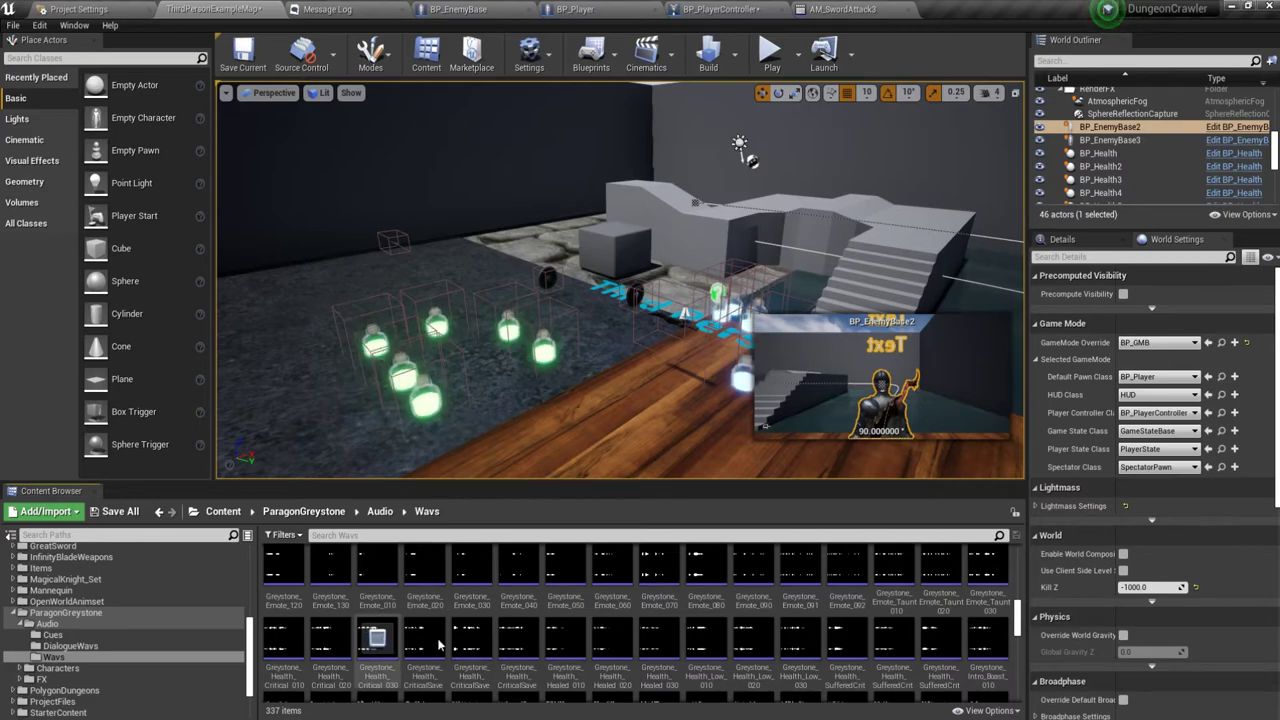
click(564, 636)
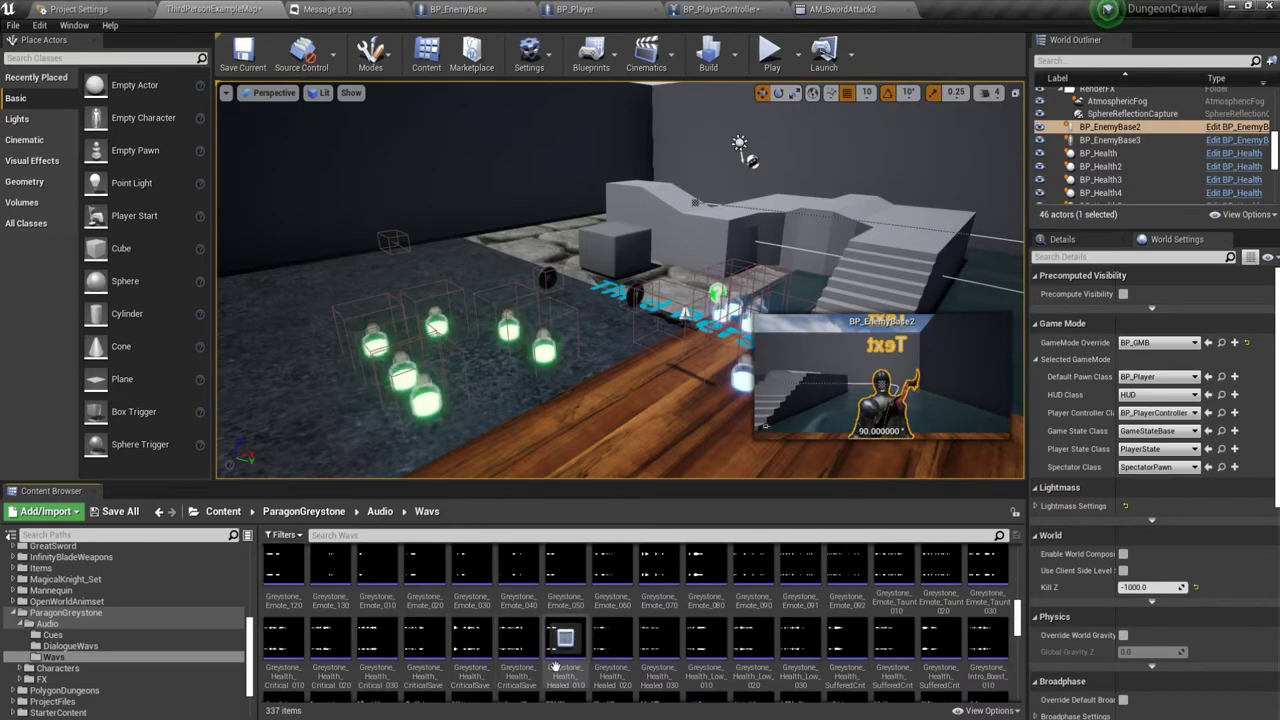
scroll(563, 665, down, 5)
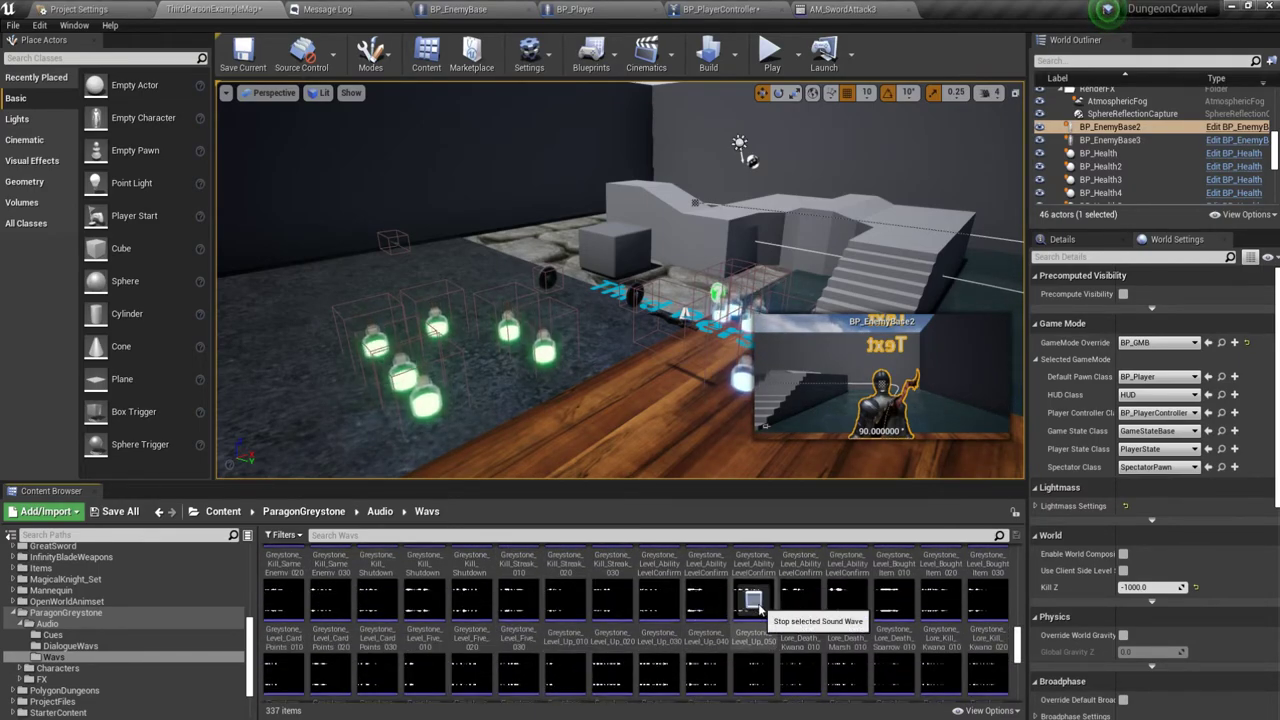
scroll(680, 650, down, 5)
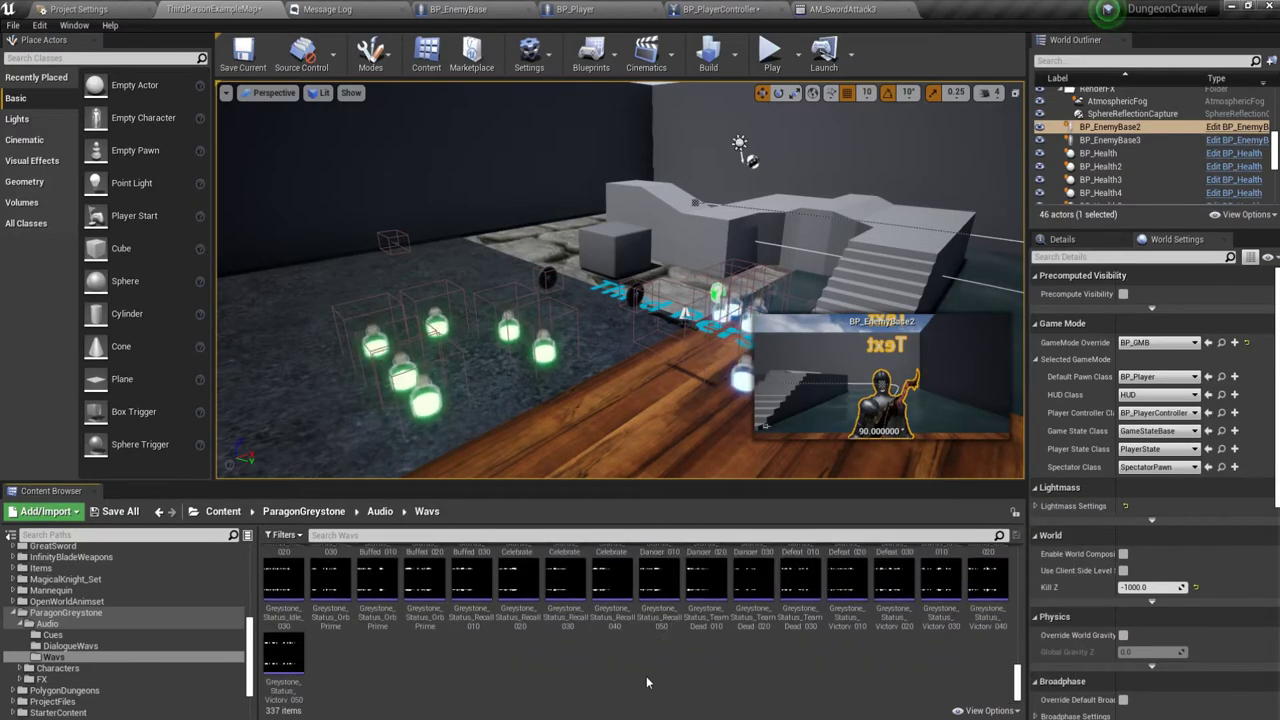
click(518, 578)
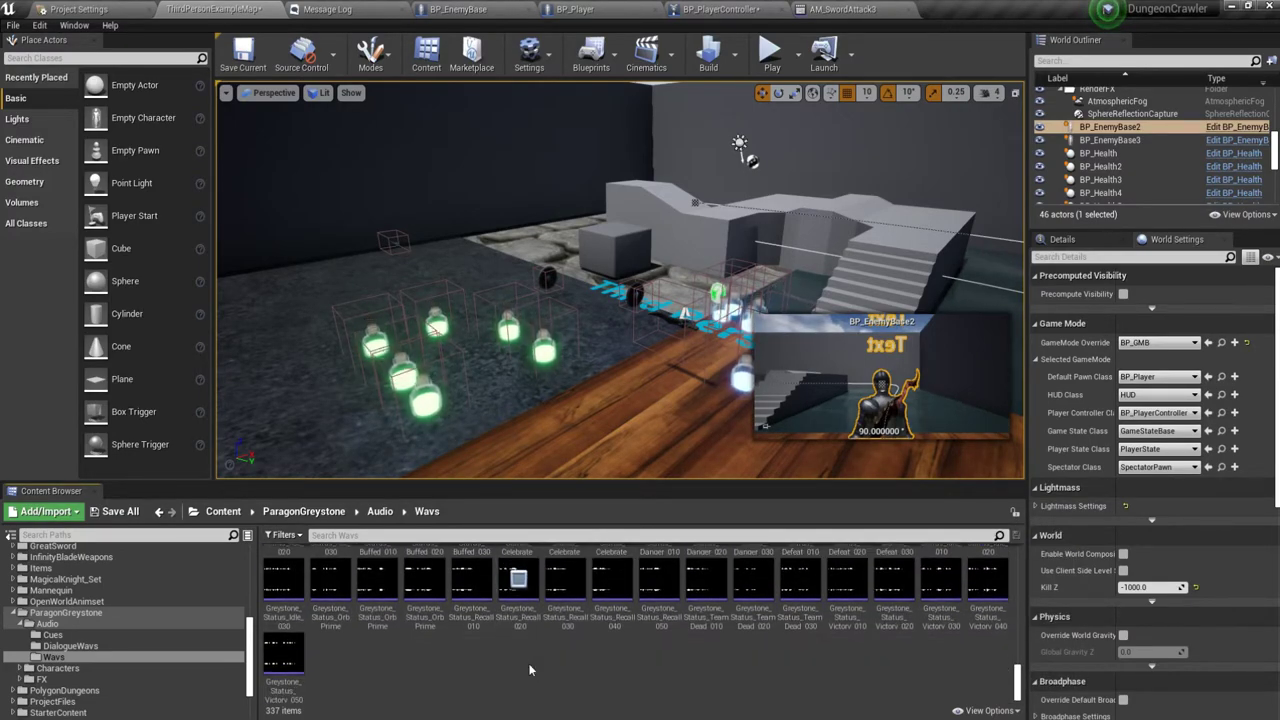
scroll(528, 663, up, 3)
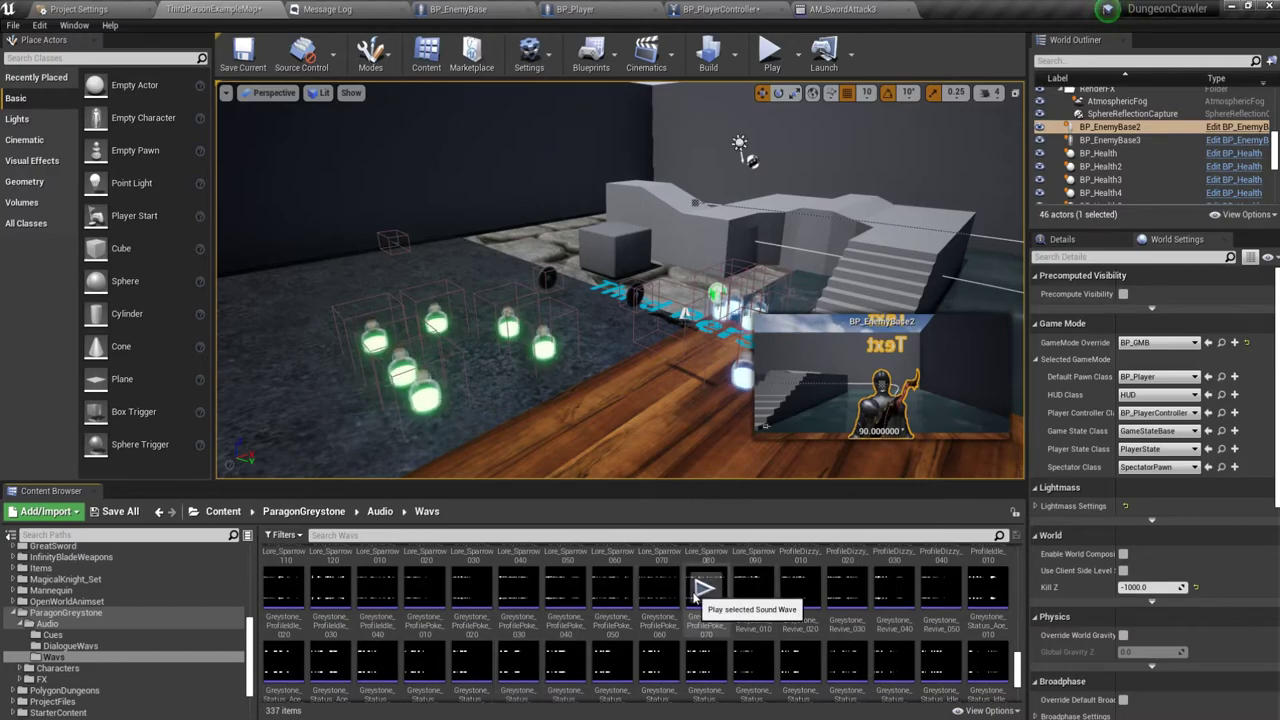
scroll(443, 612, up, 2)
scroll(443, 612, up, 2)
scroll(443, 612, up, 2)
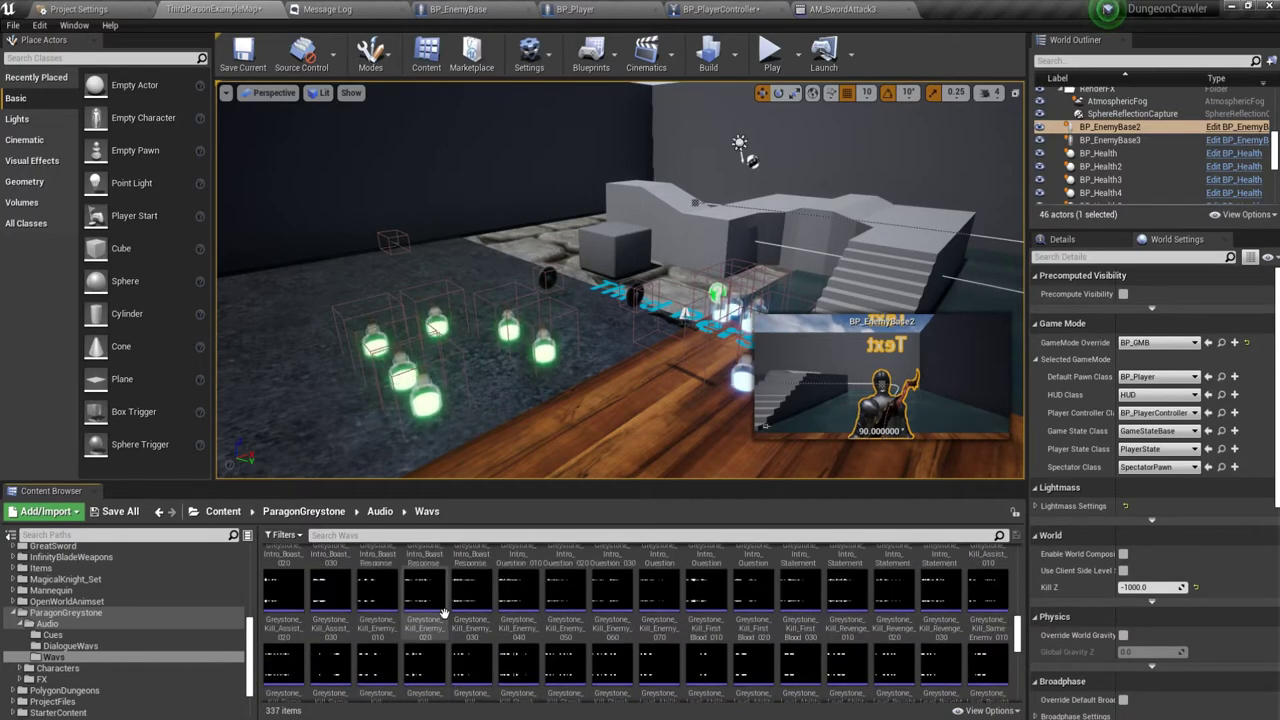
scroll(443, 612, up, 2)
scroll(443, 612, up, 2)
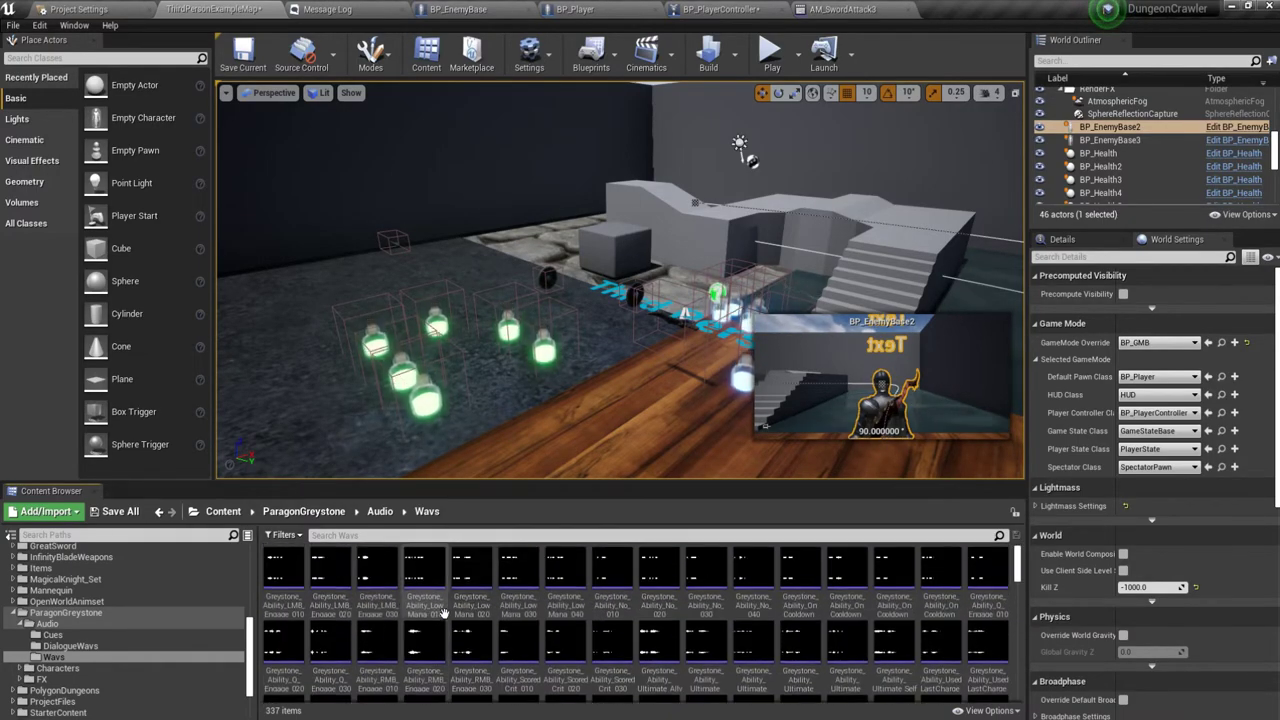
Browse from ParagonGreystone into FX > Particles > Greystone > Abilities > Deflect > FX.
click(380, 511)
click(325, 512)
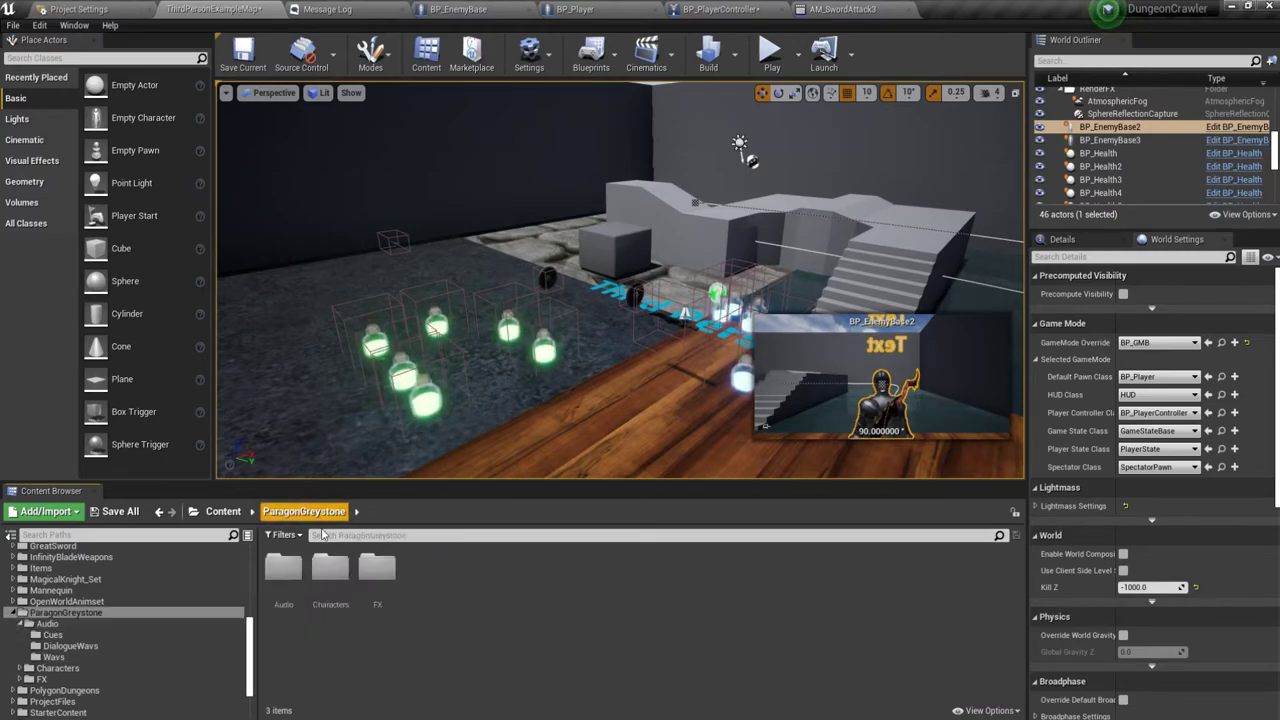
double_click(377, 567)
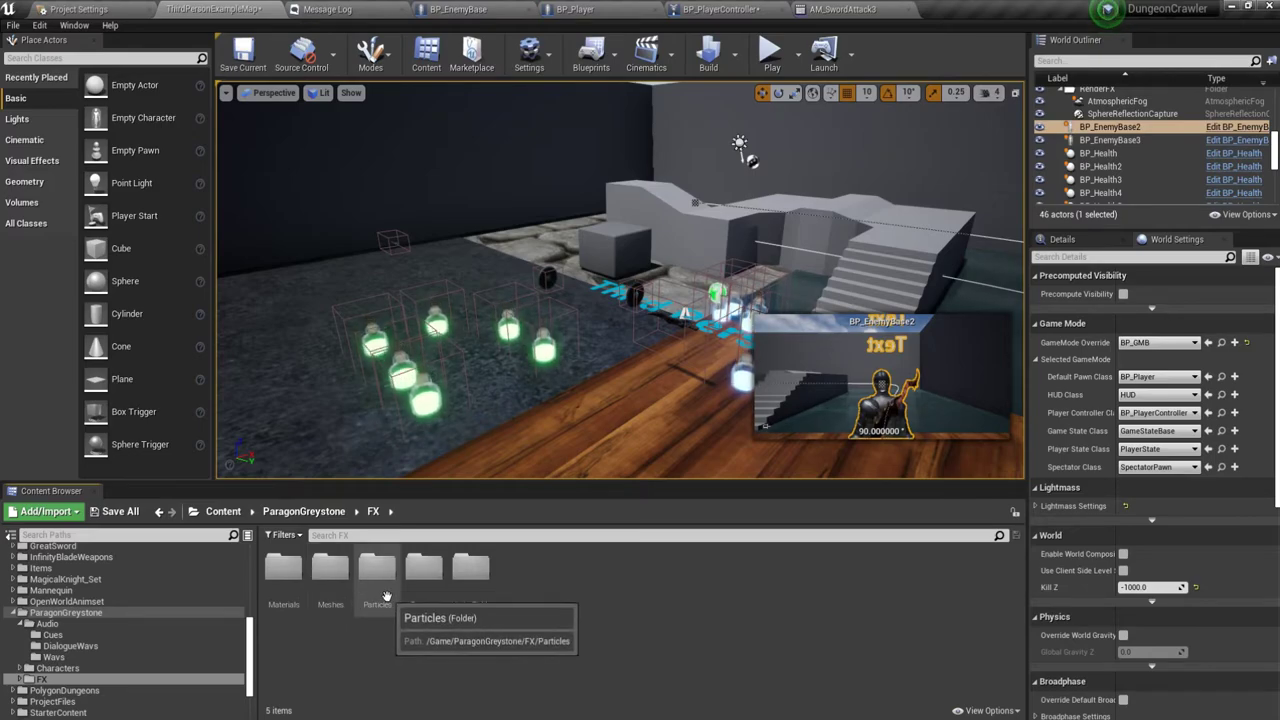
double_click(365, 595)
double_click(288, 574)
double_click(290, 574)
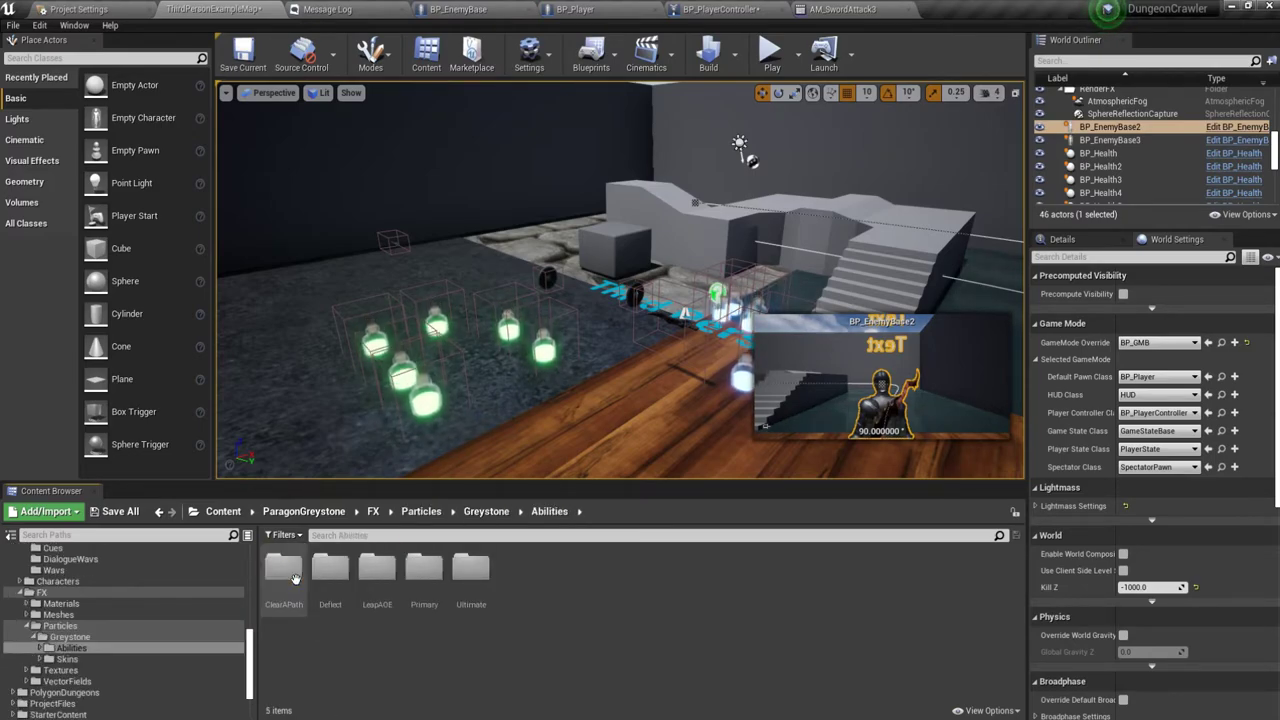
double_click(325, 578)
double_click(288, 575)
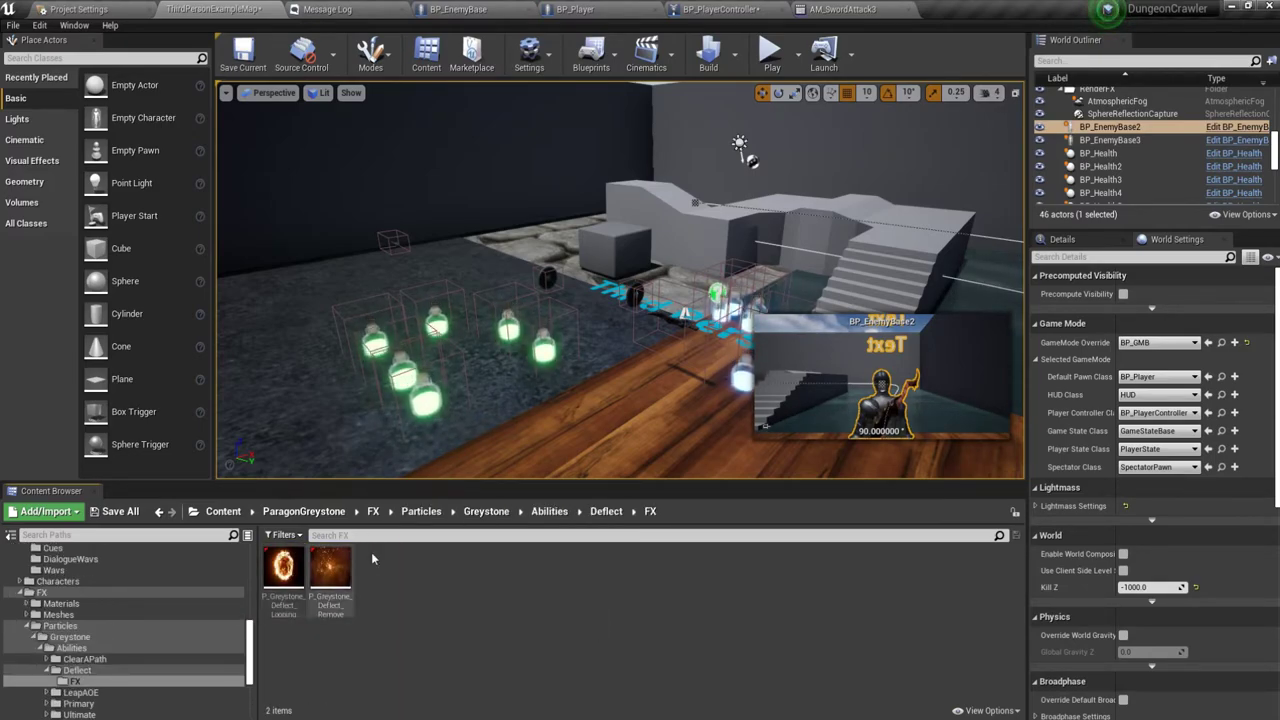
Go back up the breadcrumbs to the top-level Content folder and select the wooden floor.
click(486, 511)
click(373, 511)
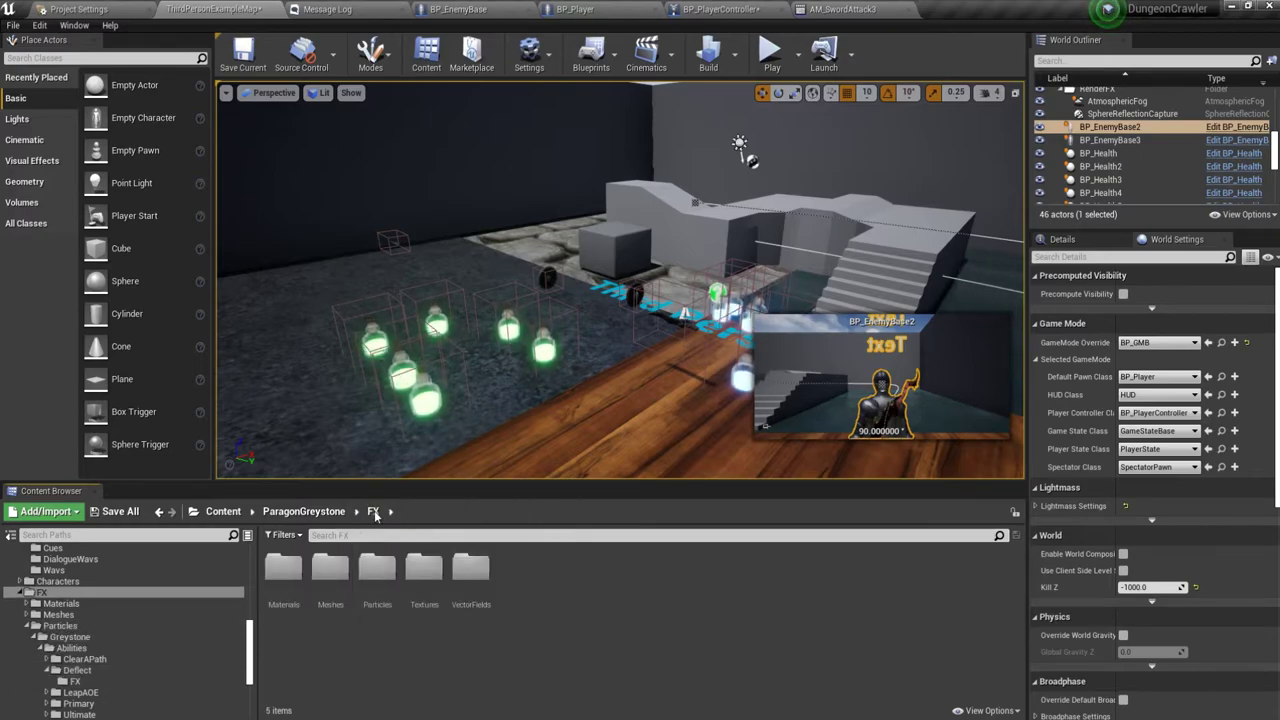
click(305, 511)
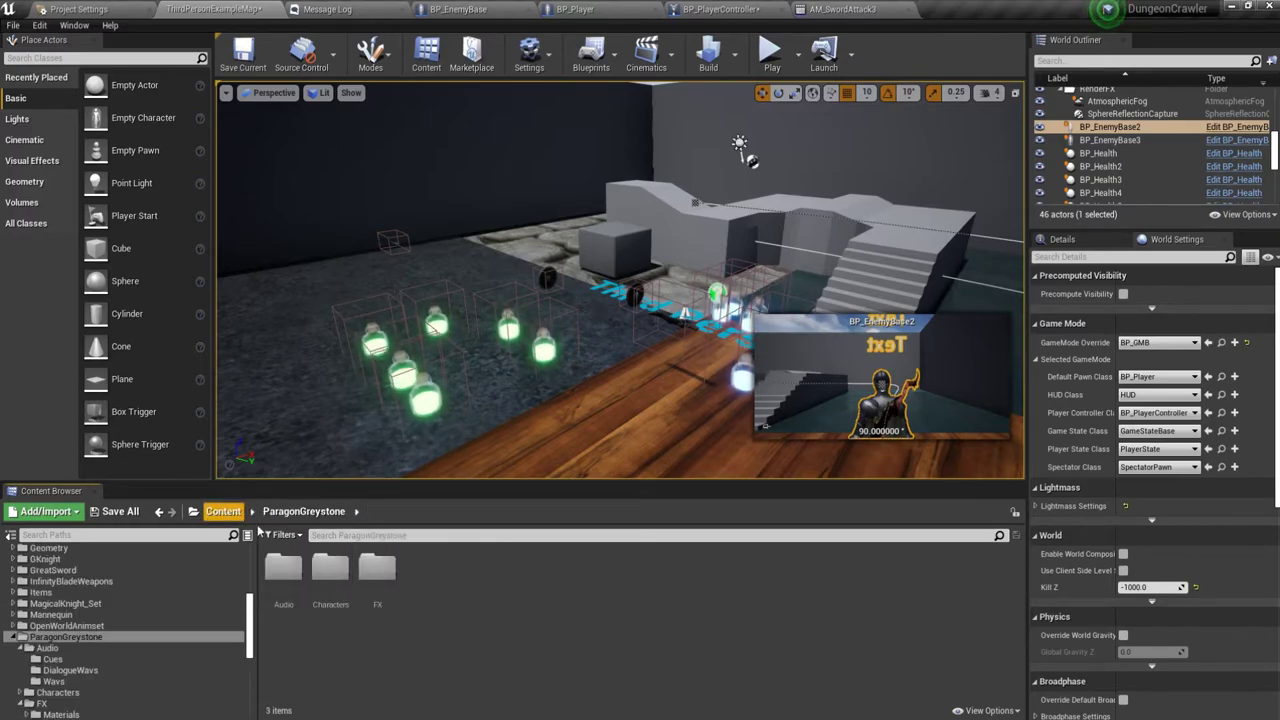
click(223, 511)
click(584, 652)
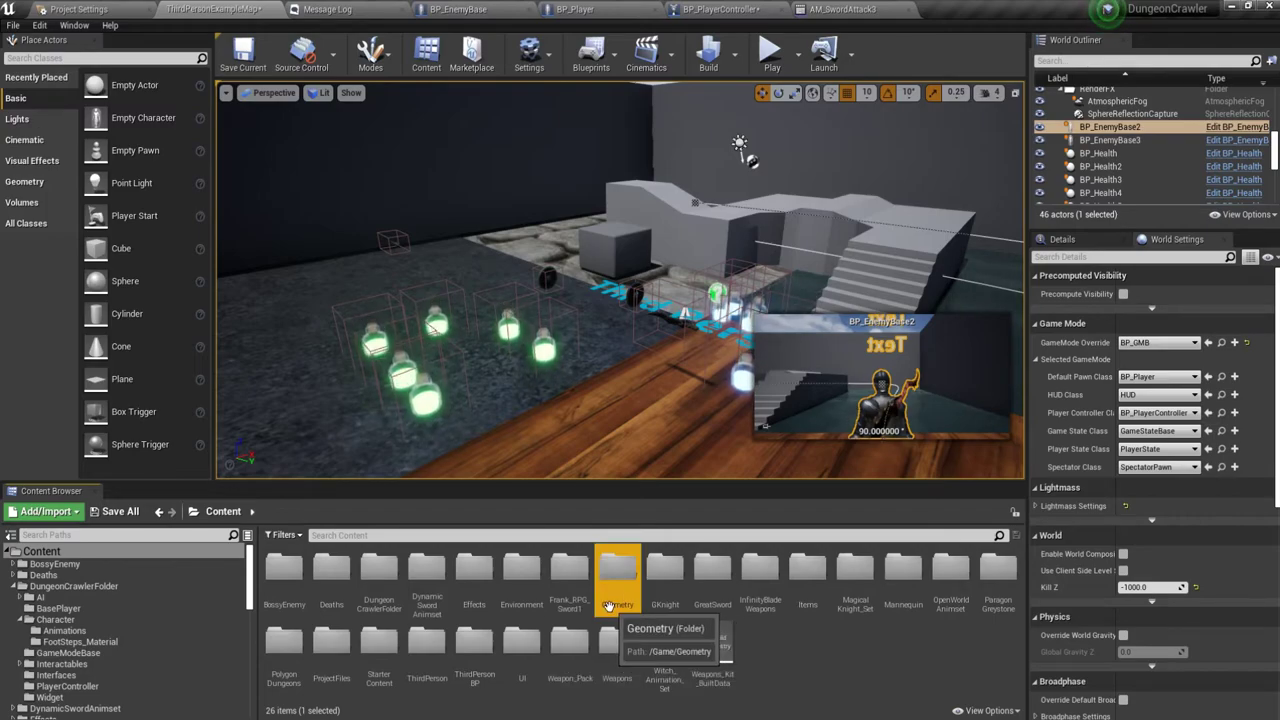
click(918, 686)
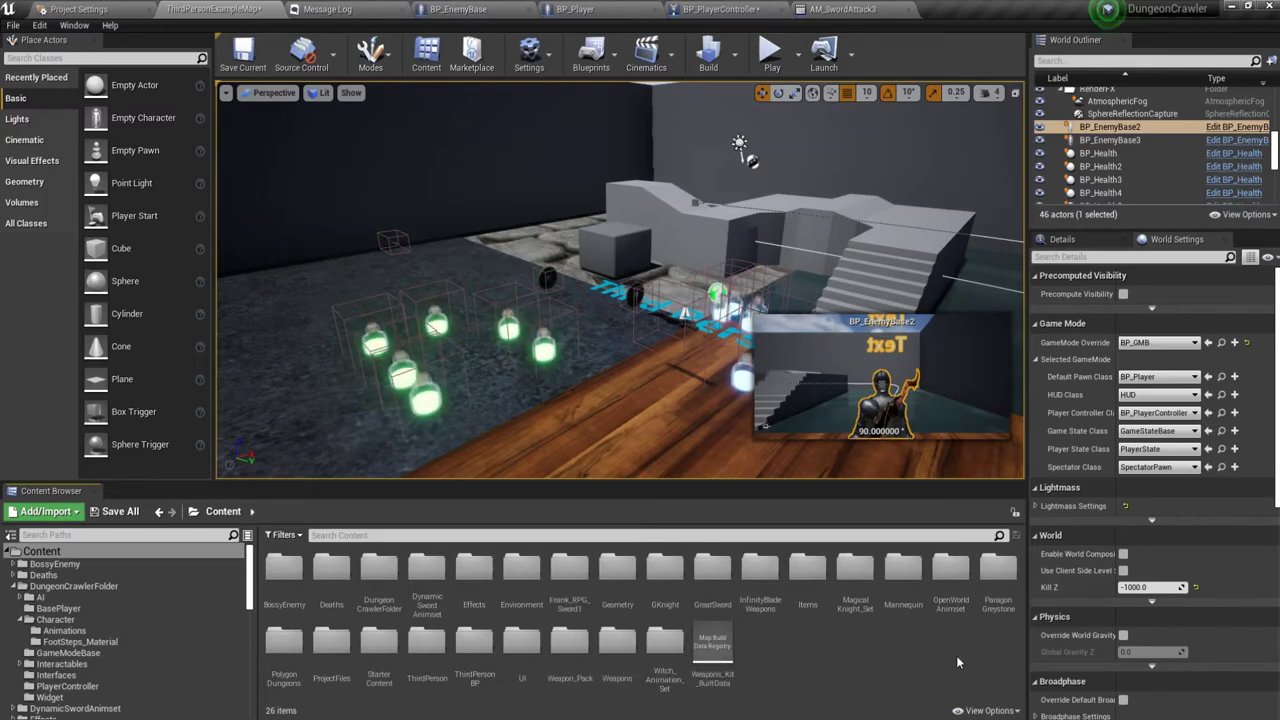
click(700, 425)
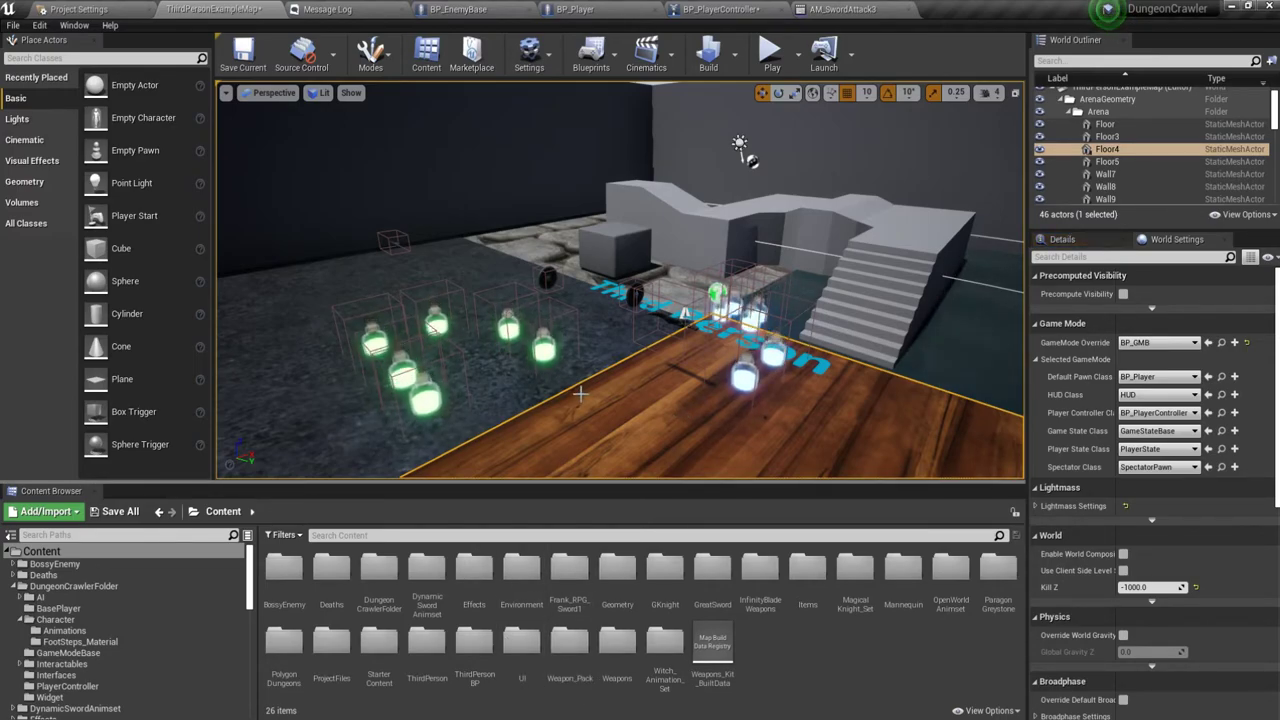
Search assets for 'heal' and preview one of the listed heal sounds.
click(403, 536)
text(hea)
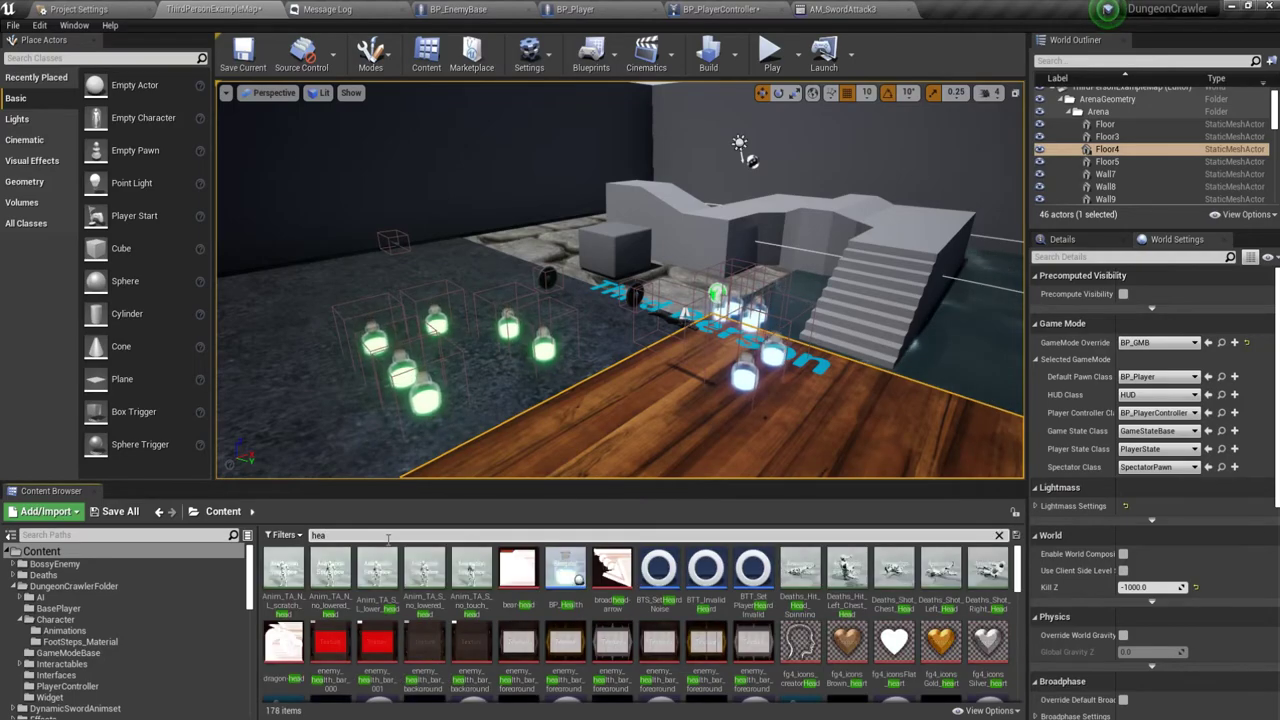
text(l)
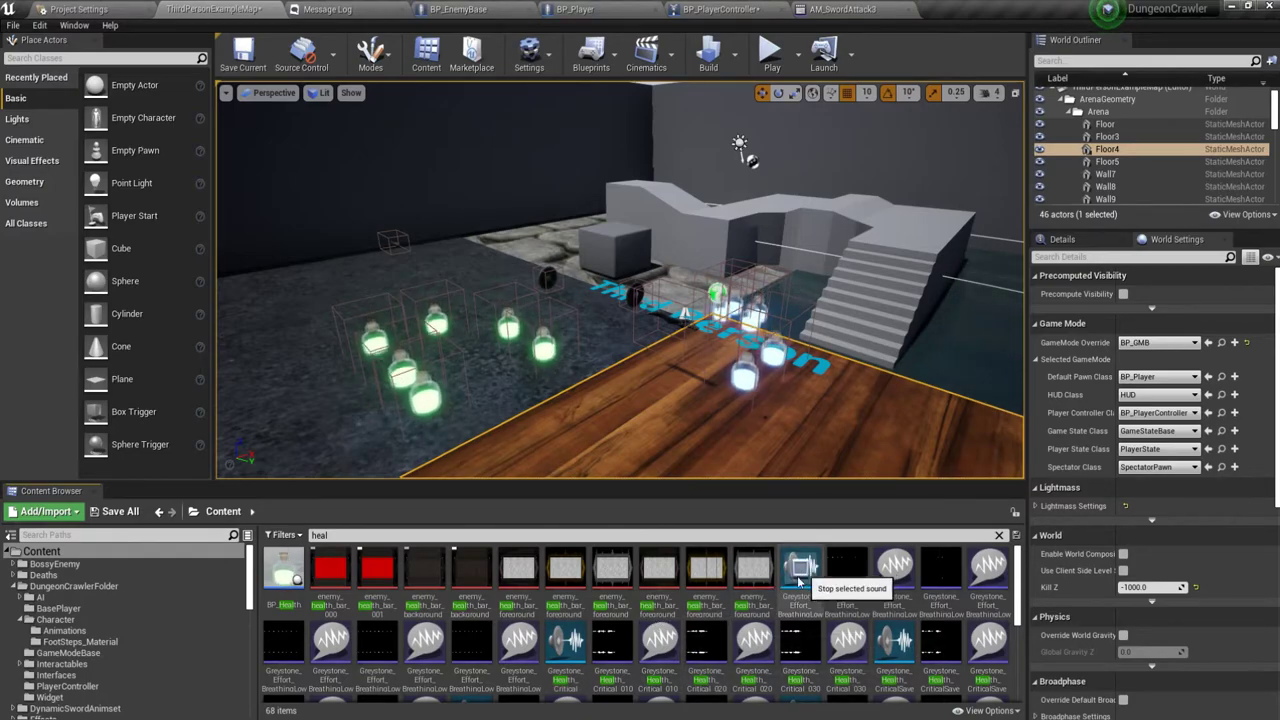
scroll(737, 636, down, 1)
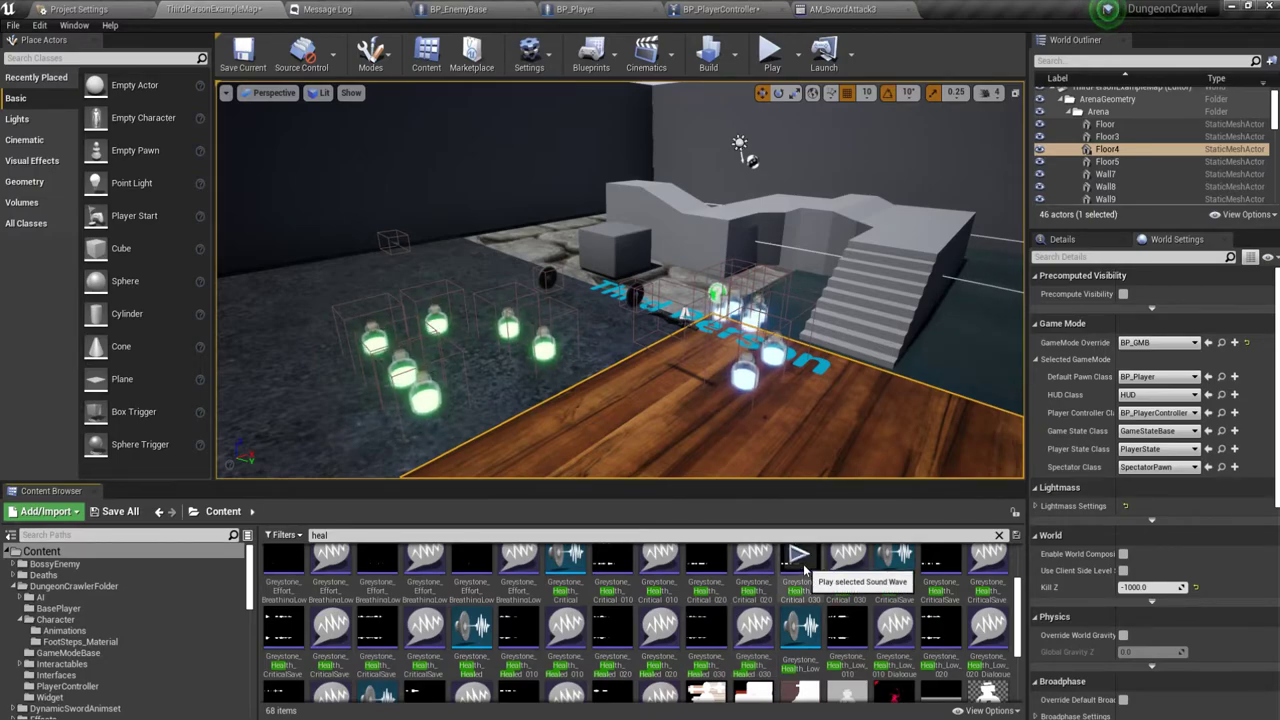
scroll(752, 628, down, 2)
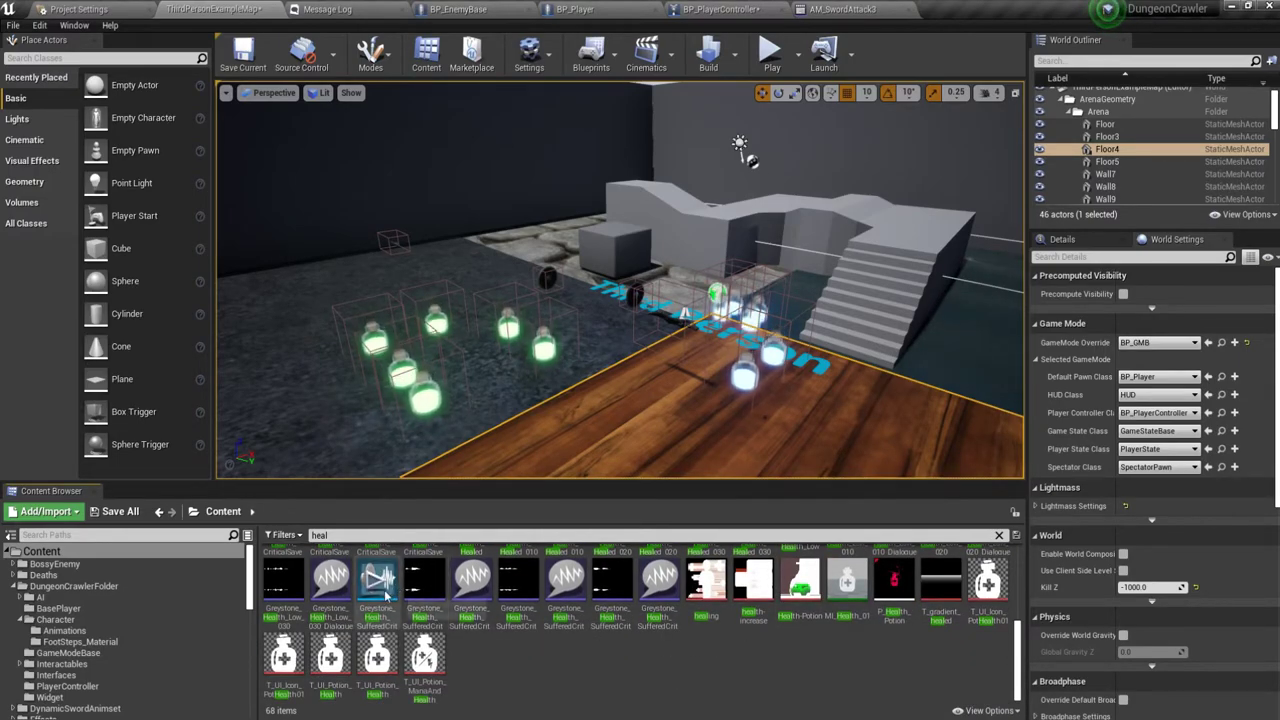
scroll(466, 610, up, 1)
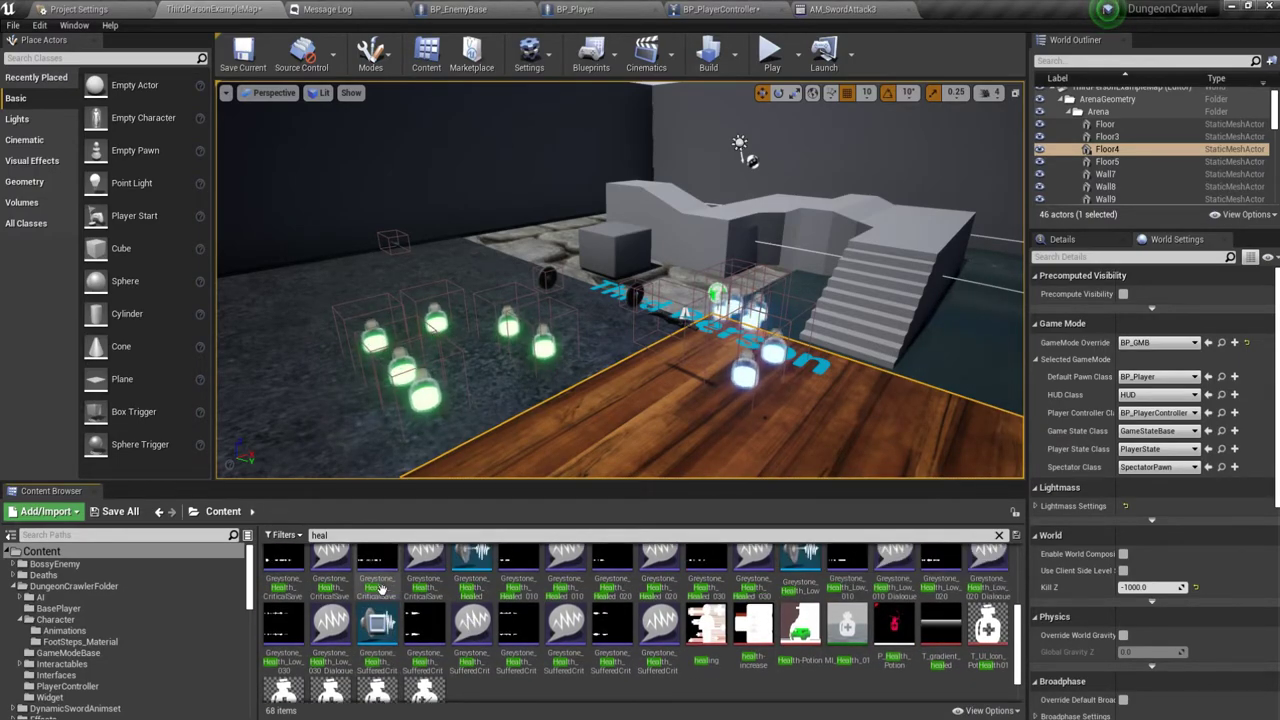
click(486, 569)
scroll(486, 569, up, 1)
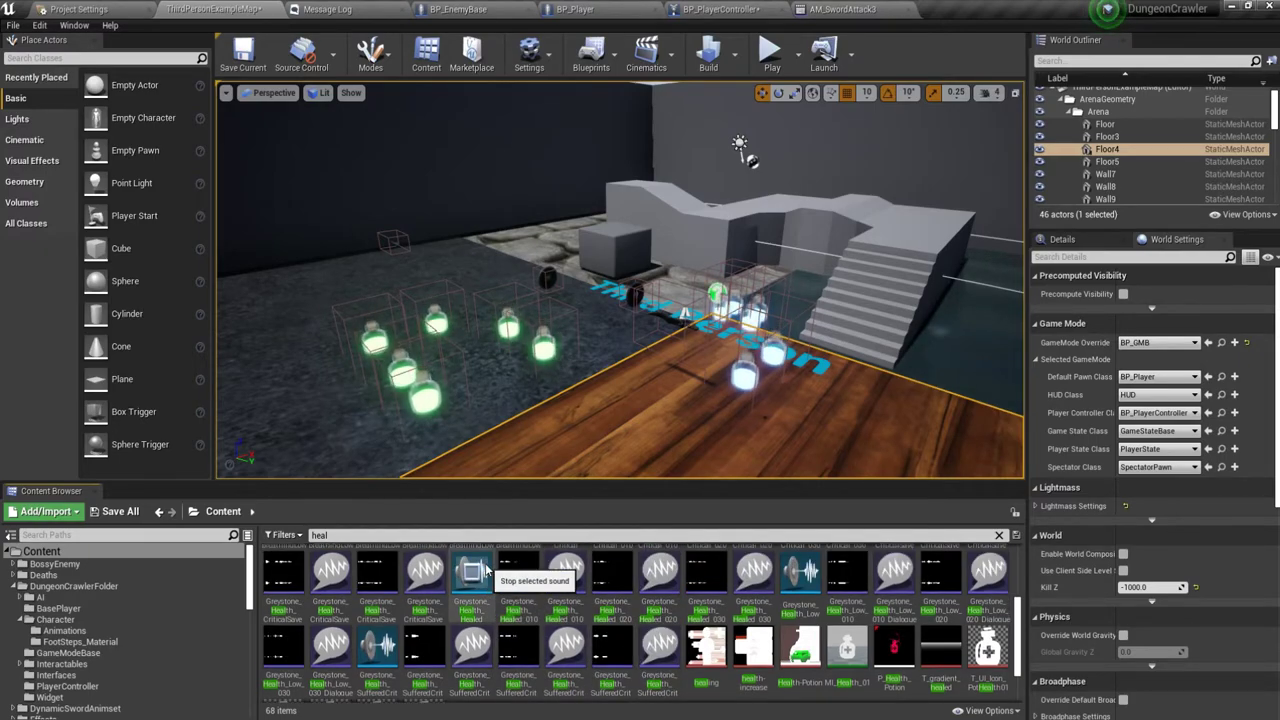
Compare Greystone_Health_Low and Greystone_Health_Healed, keeping Greystone_Health_Healed, then return to BP_PlayerController.
click(800, 570)
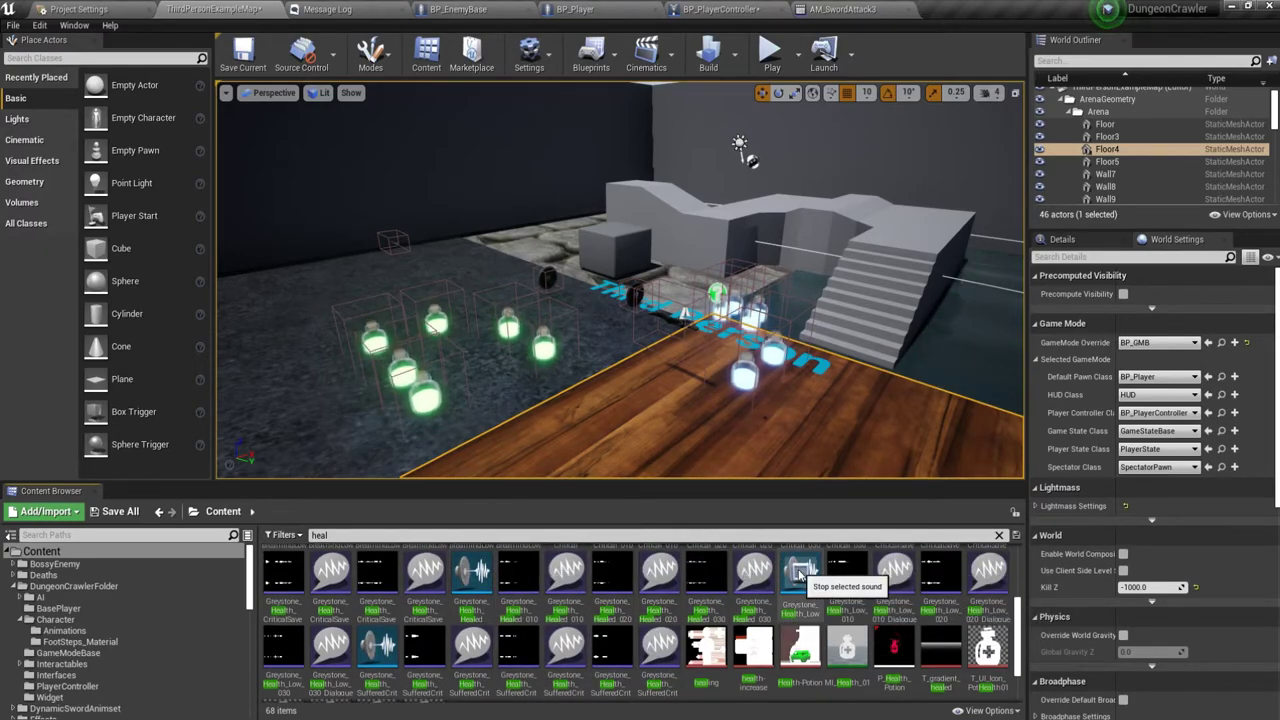
click(472, 578)
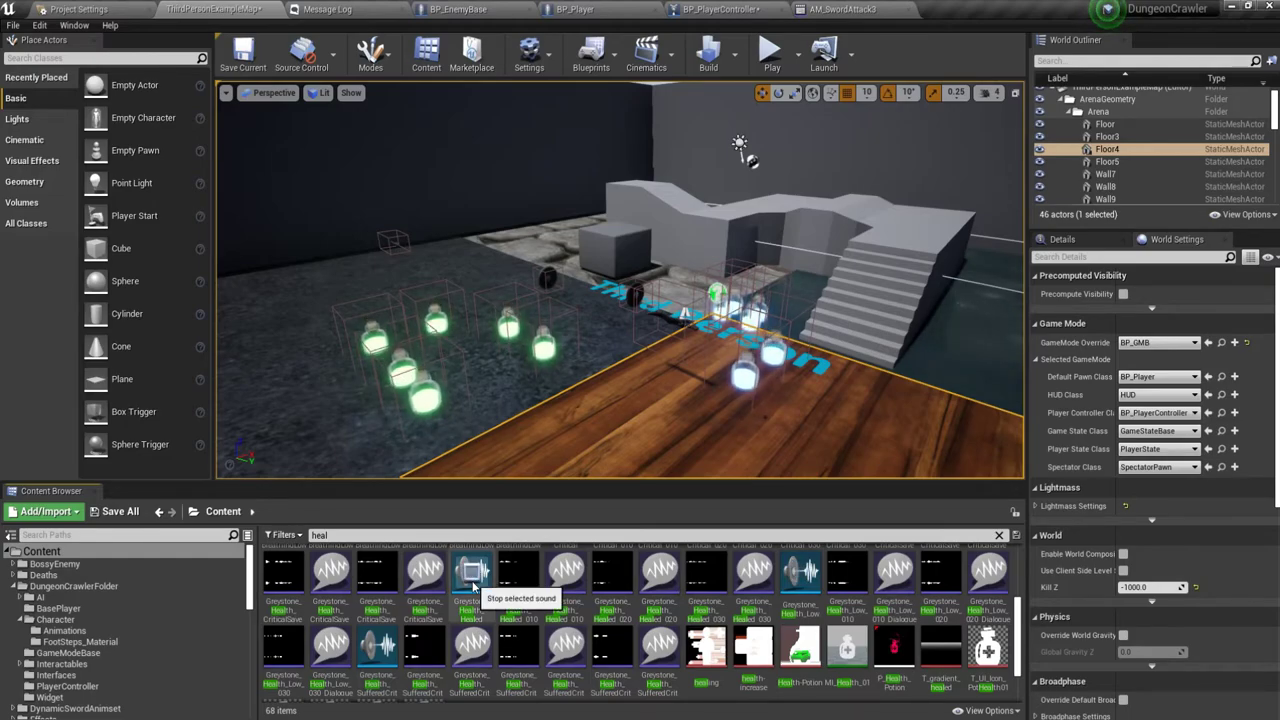
click(473, 582)
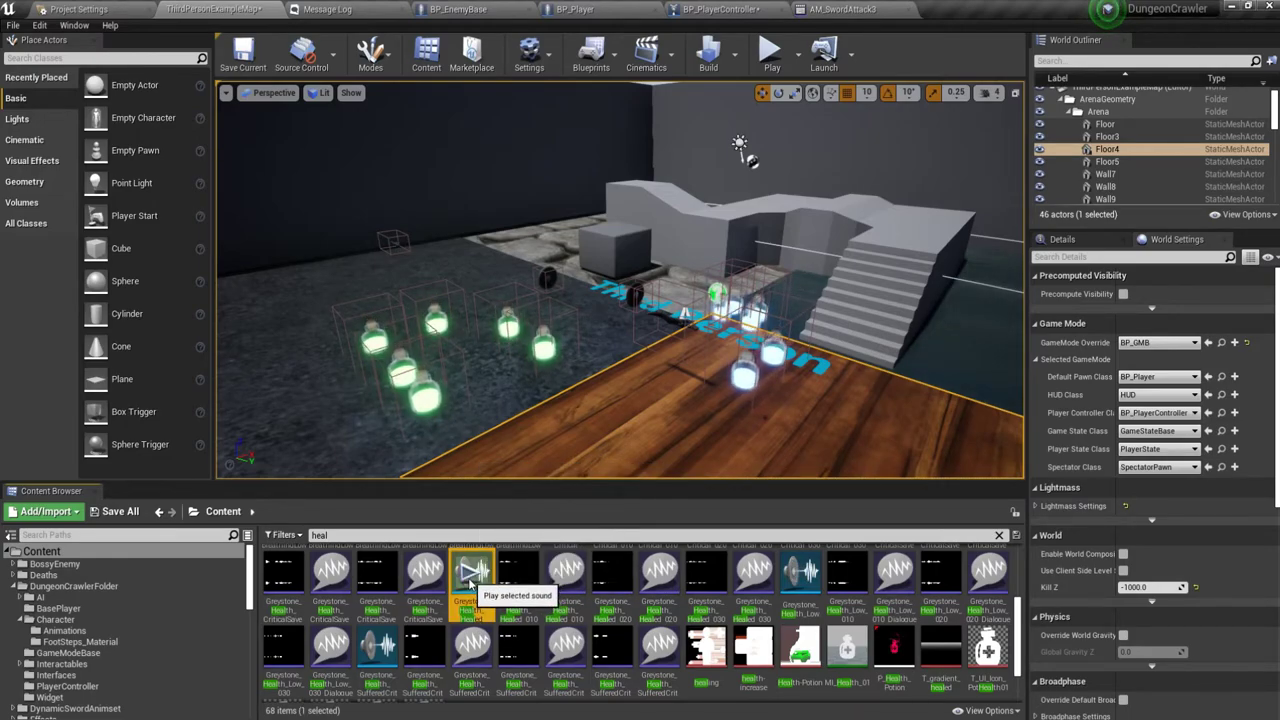
click(472, 578)
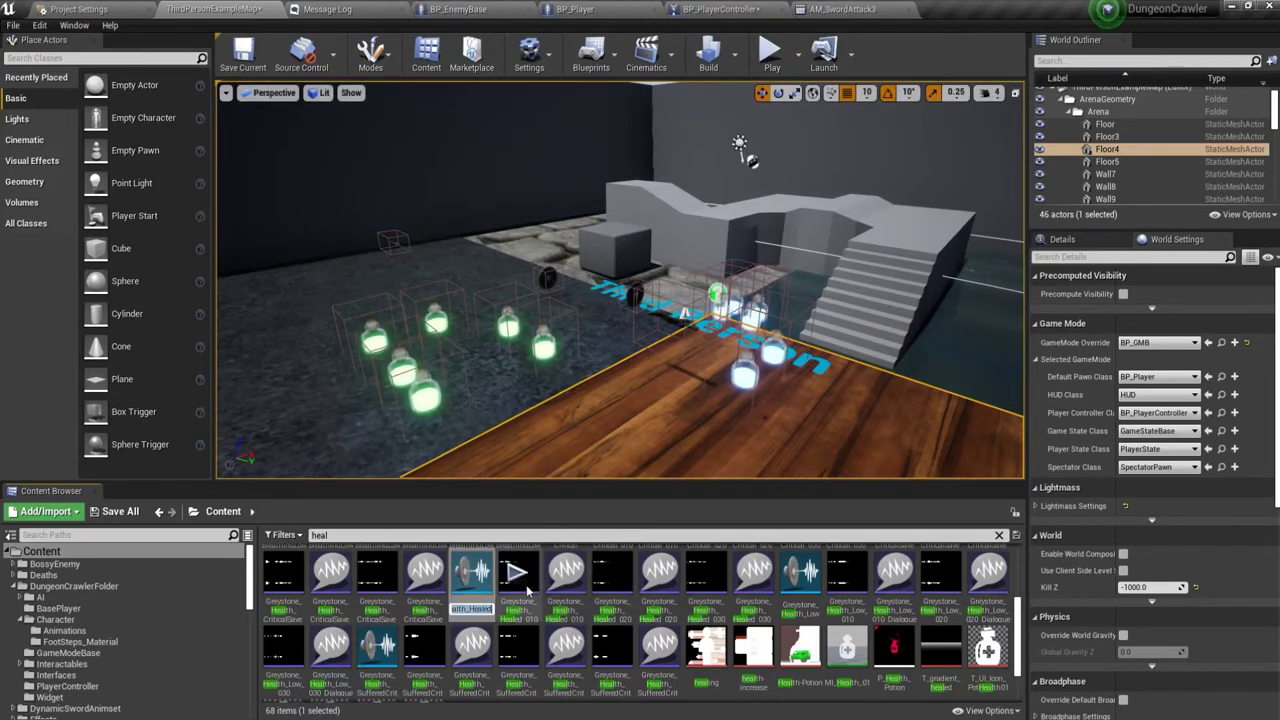
click(472, 590)
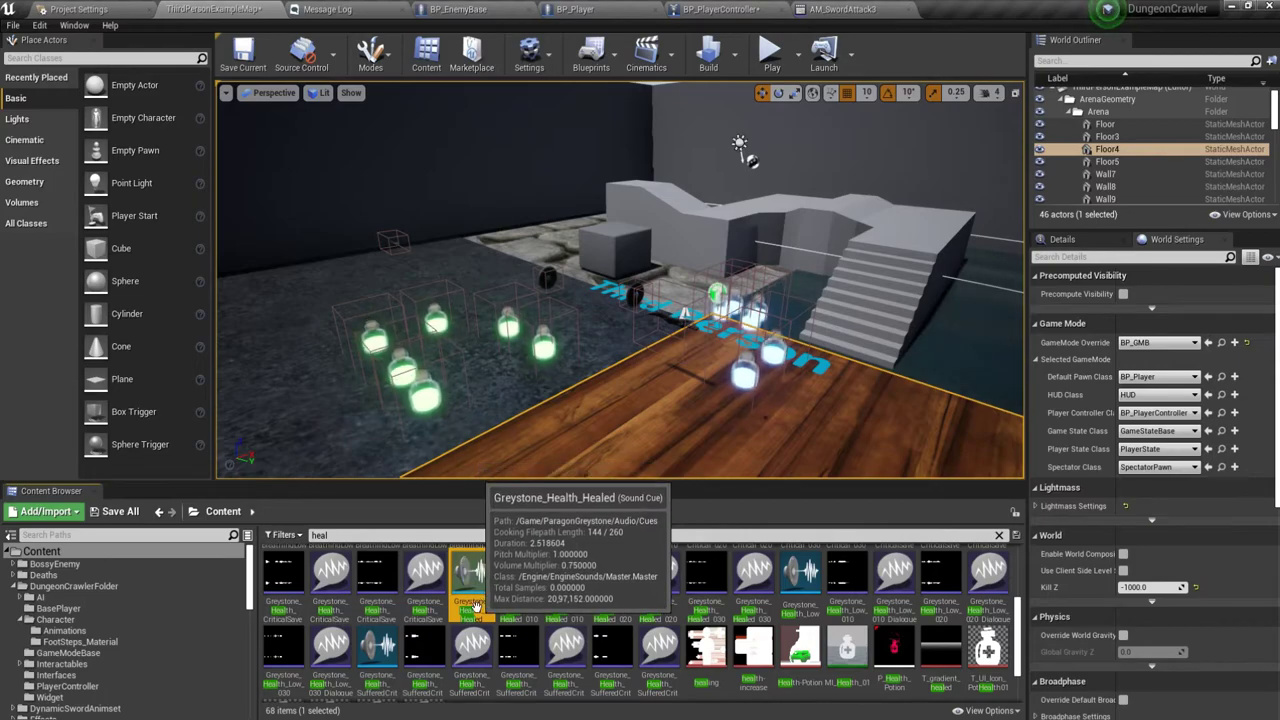
click(468, 576)
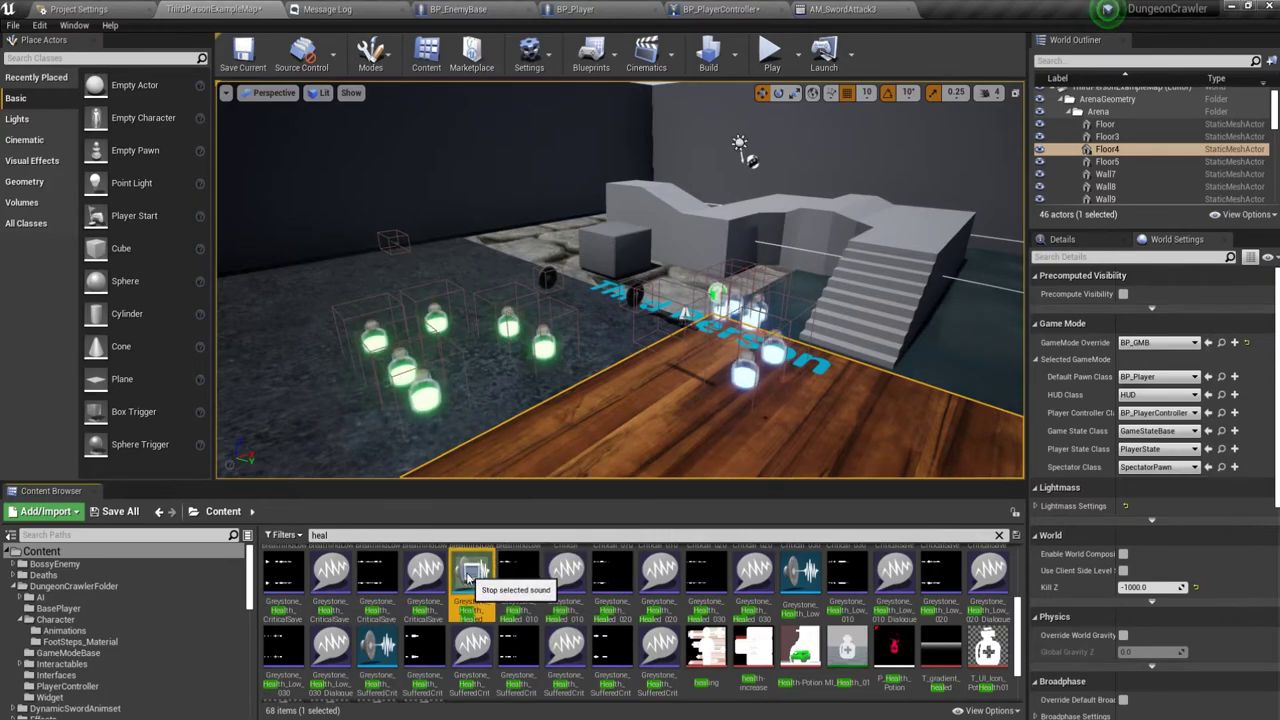
click(715, 9)
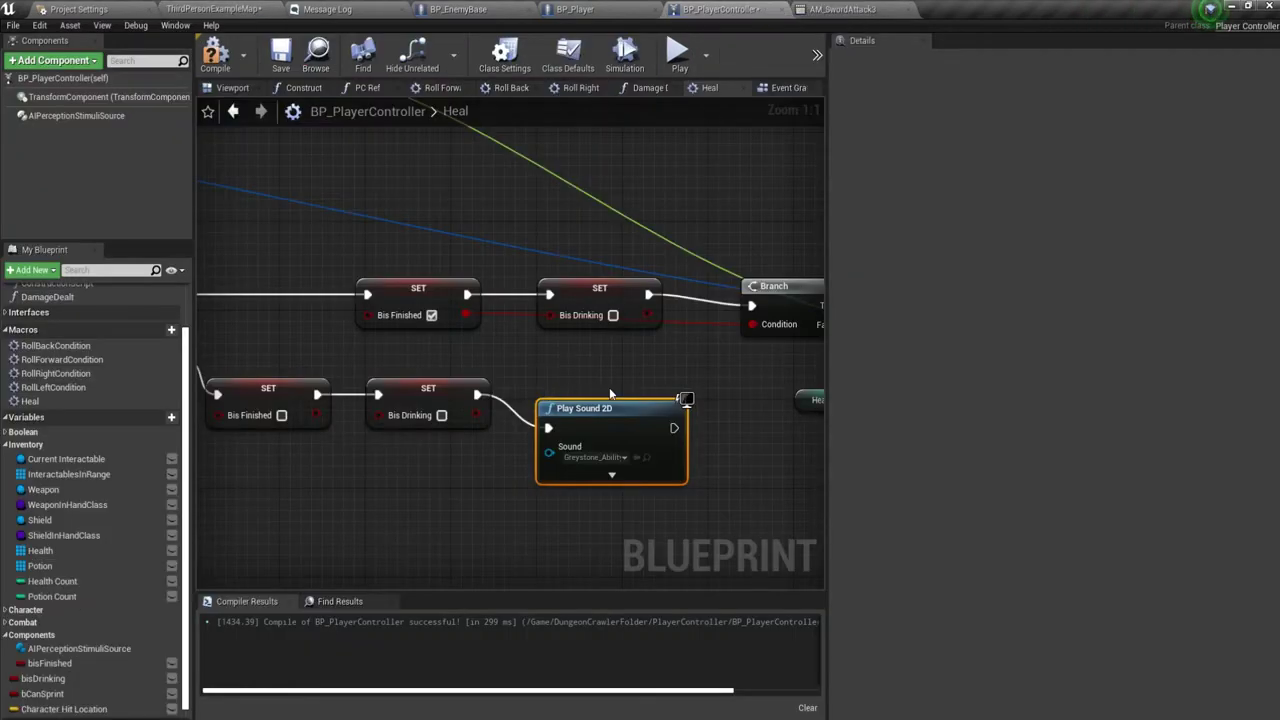
Paste a Play Sound 2D node, wired between the preceding node and Outputs, then go back to the level.
scroll(400, 440, down, 1)
scroll(402, 444, down, 3)
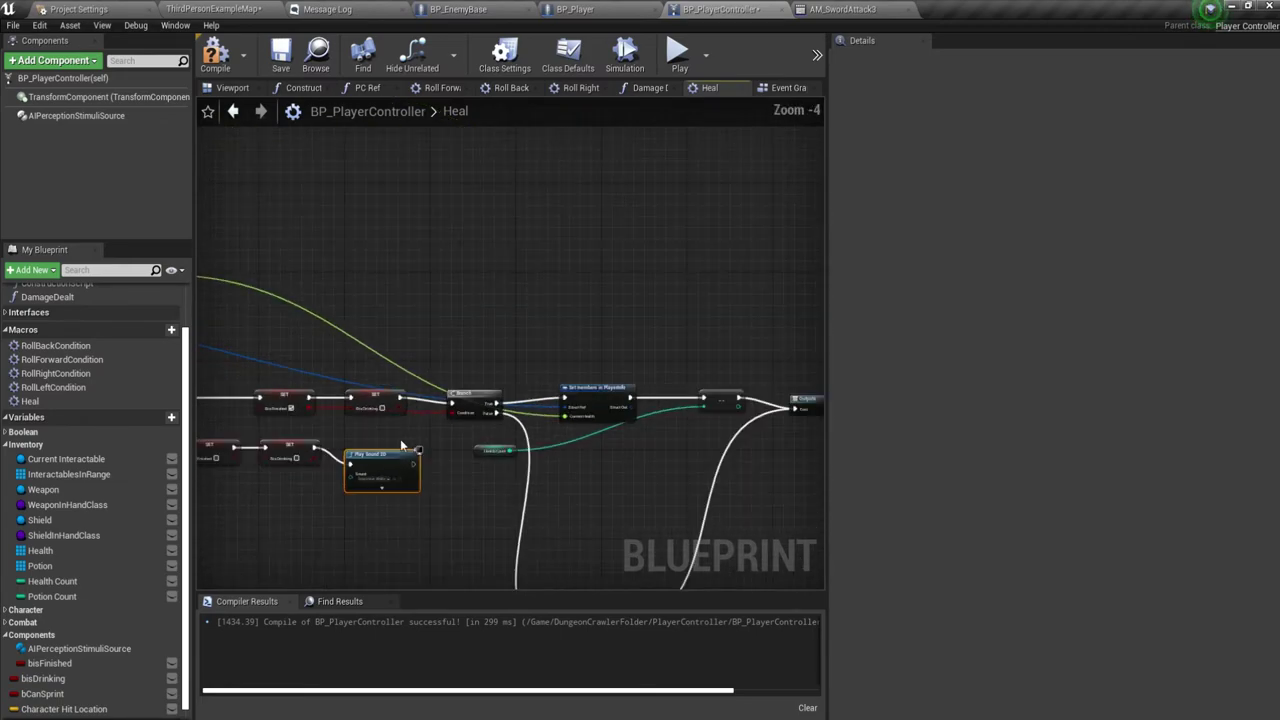
right_drag(402, 444, 581, 452)
right_drag(421, 388, 294, 337)
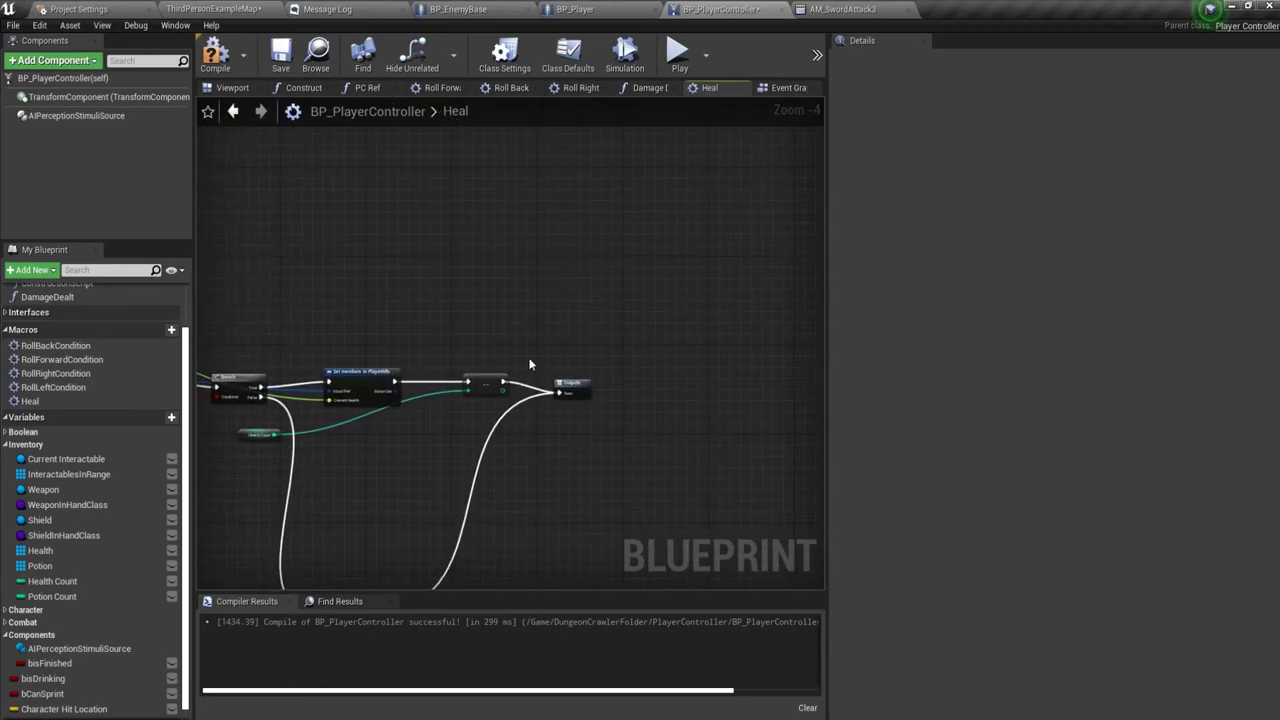
click(662, 392)
key(ctrl+v)
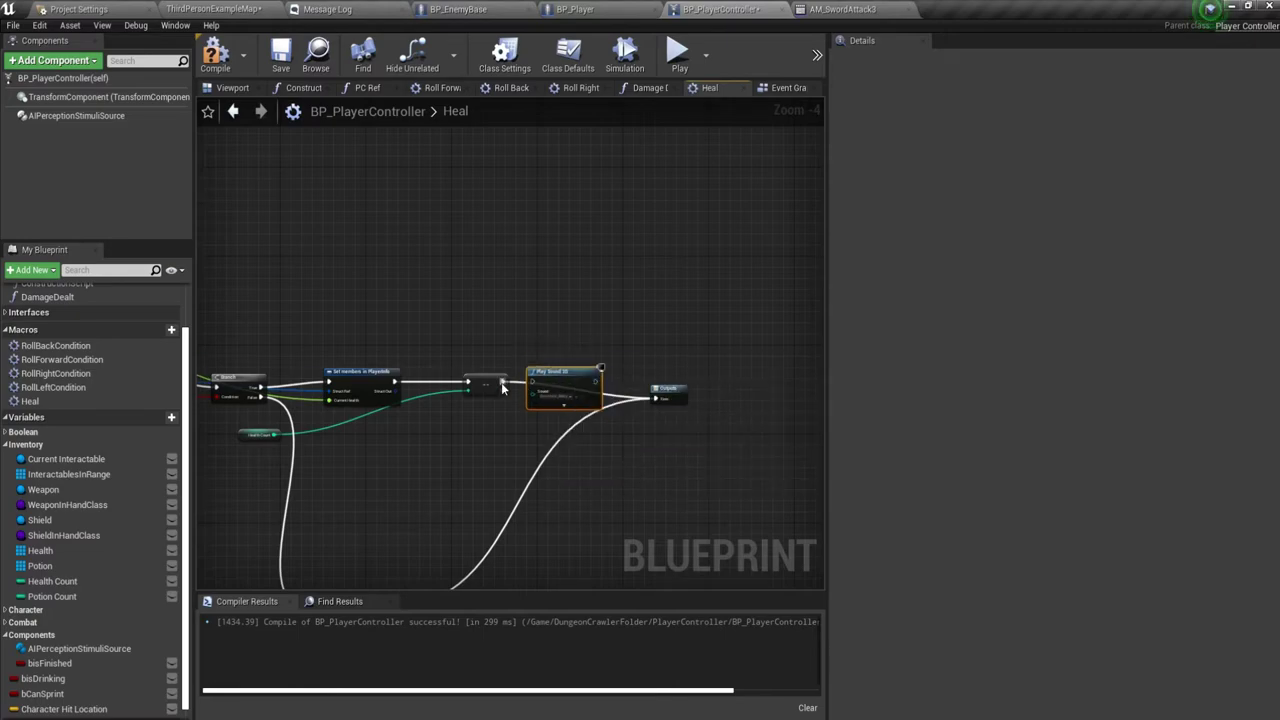
scroll(498, 384, up, 2)
drag(504, 381, 555, 390)
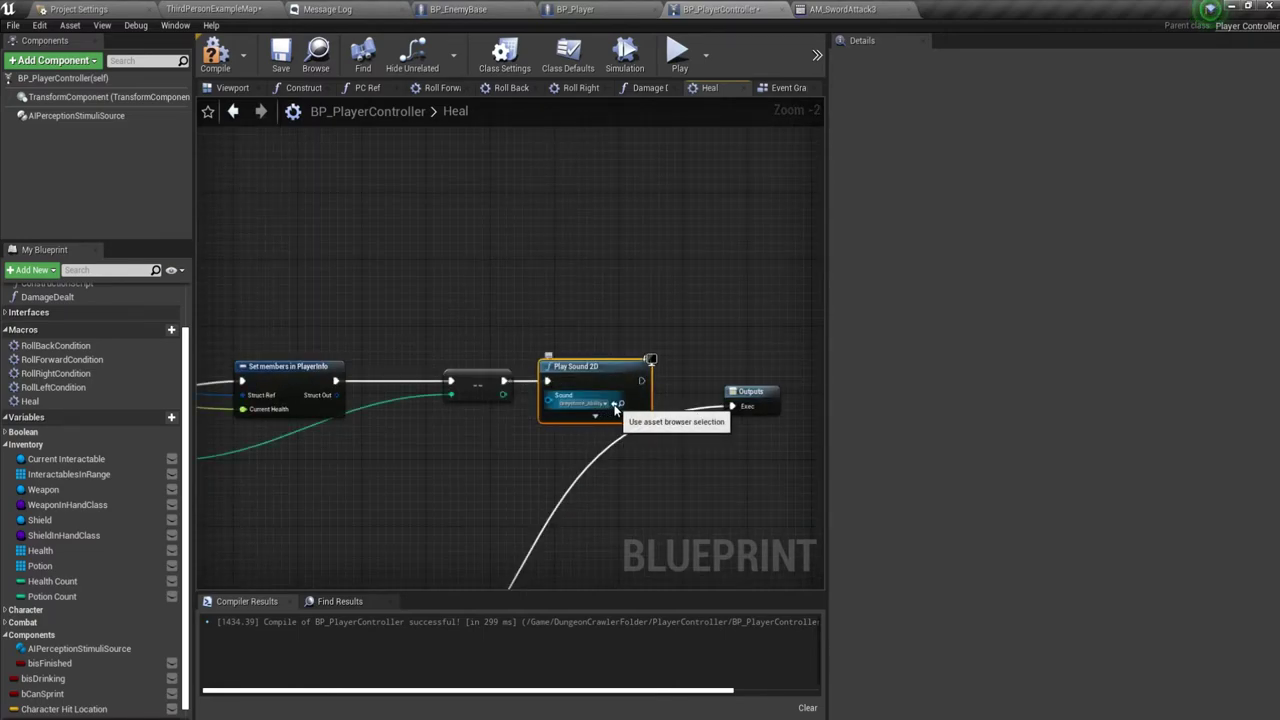
drag(641, 380, 729, 405)
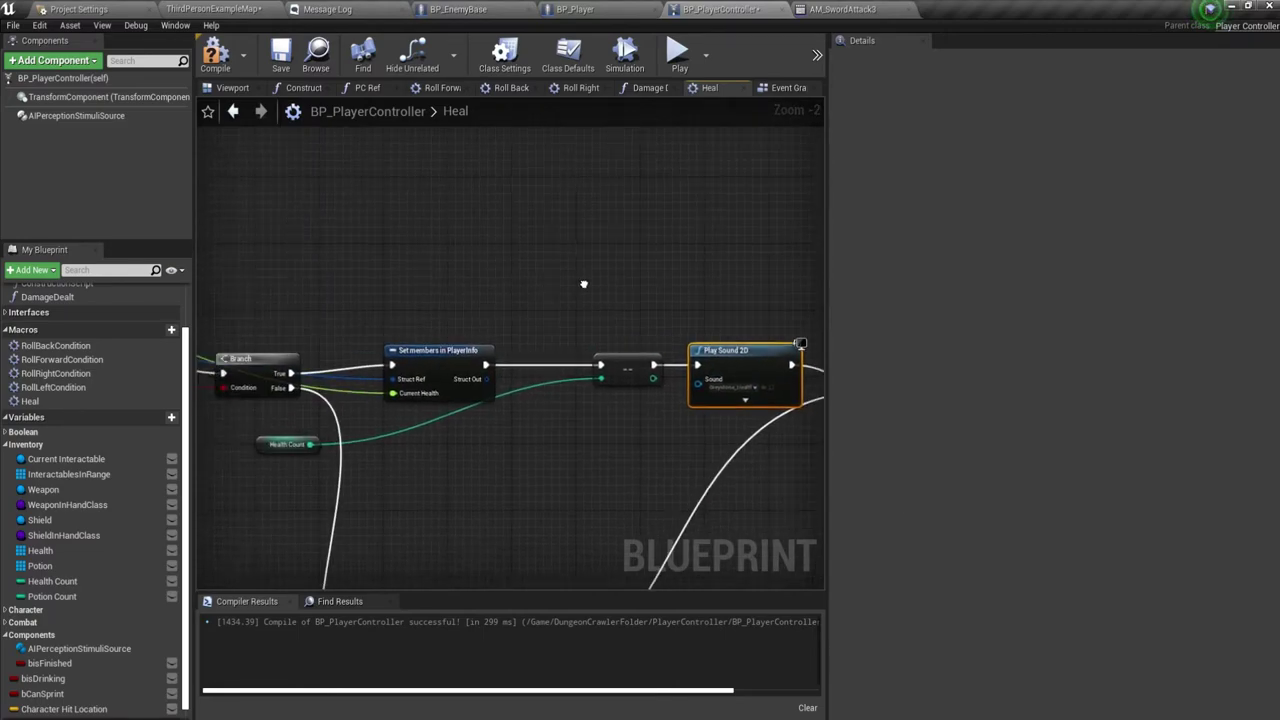
right_drag(577, 327, 680, 251)
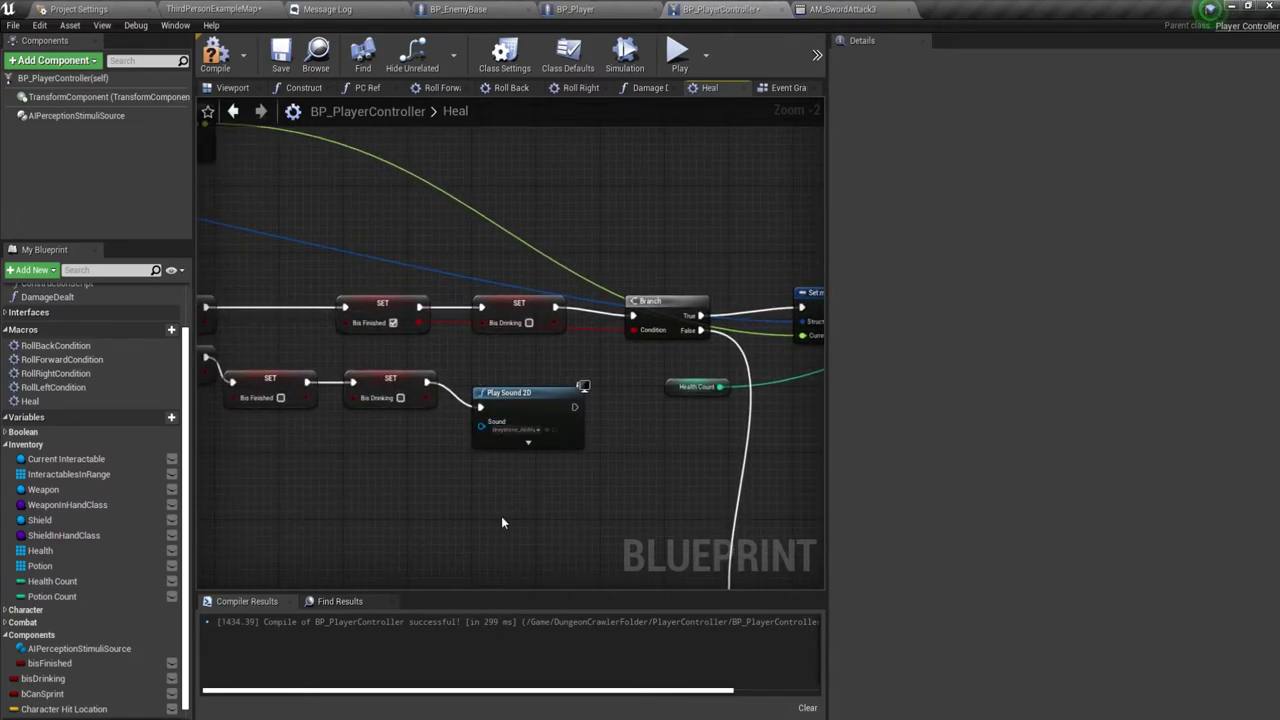
mouse_move(508, 521)
right_down()
mouse_move(456, 417)
mouse_move(545, 377)
right_up()
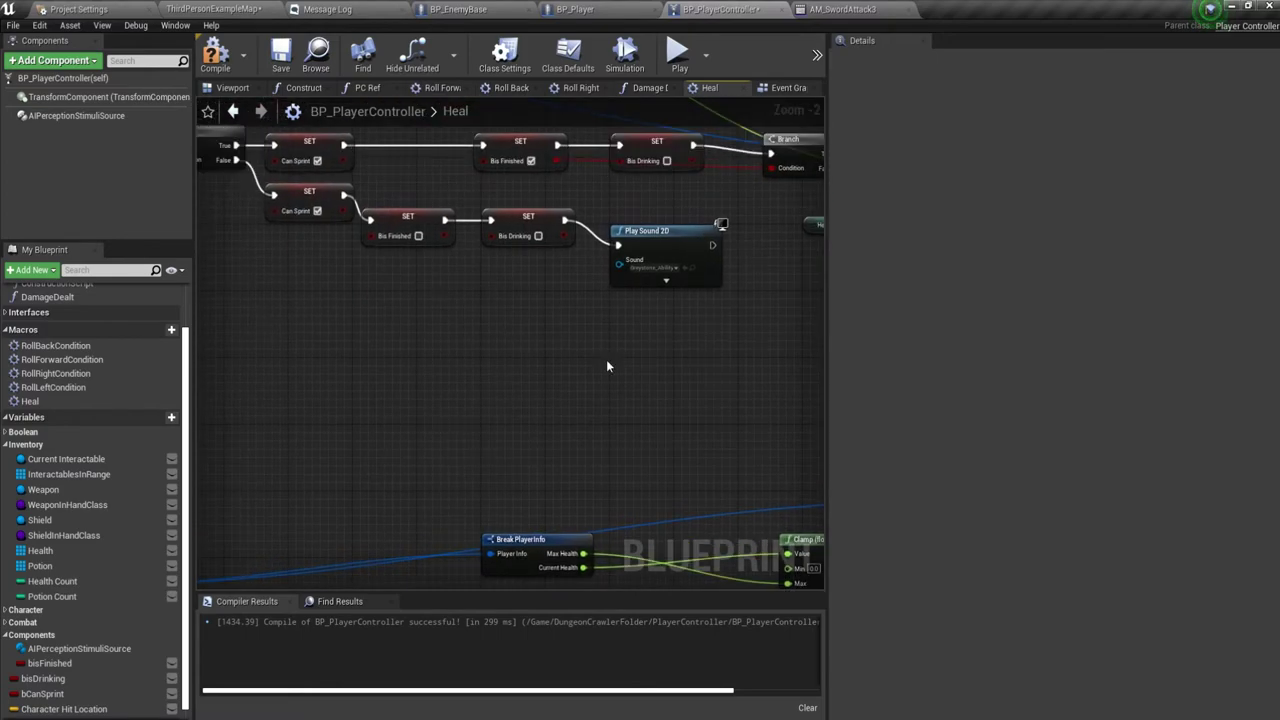
click(229, 8)
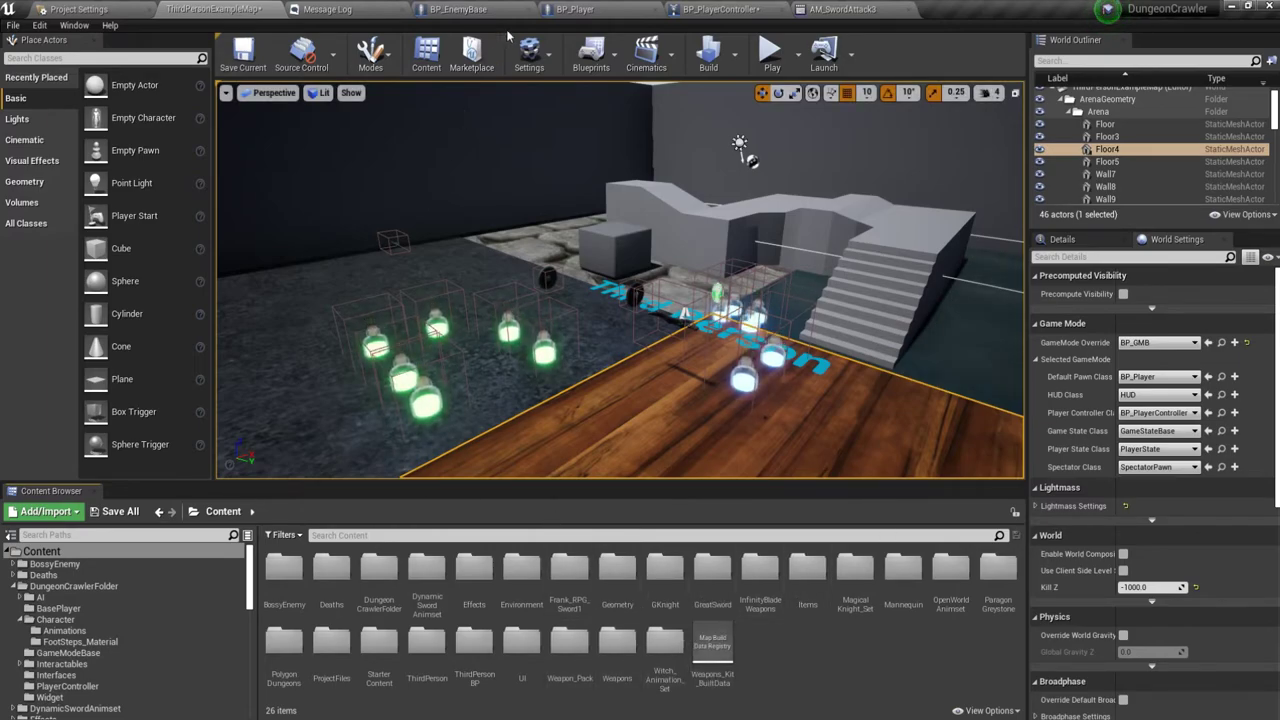
Back in BP_PlayerController, set Play Sound 2D's Sound to the cough voice wave voice_male_b_cough.
click(720, 12)
scroll(566, 390, up, 1)
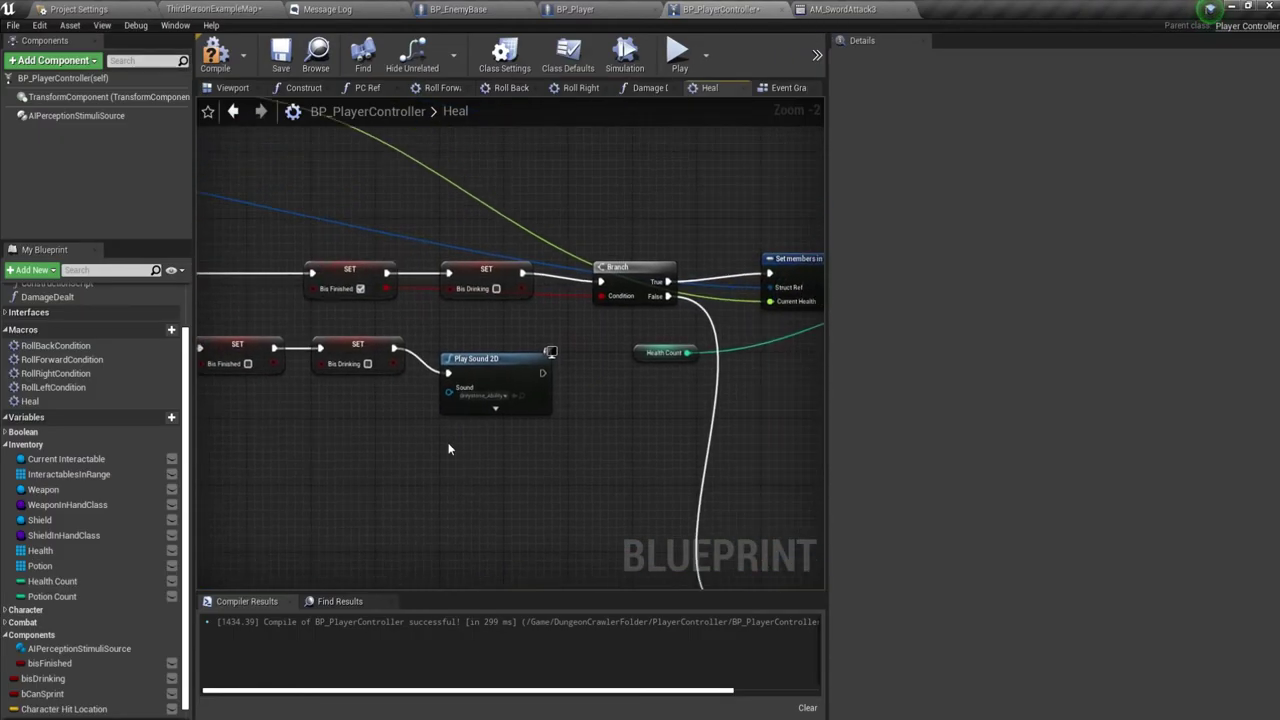
scroll(566, 390, up, 1)
right_drag(566, 390, 1100, 470)
right_drag(268, 457, 578, 415)
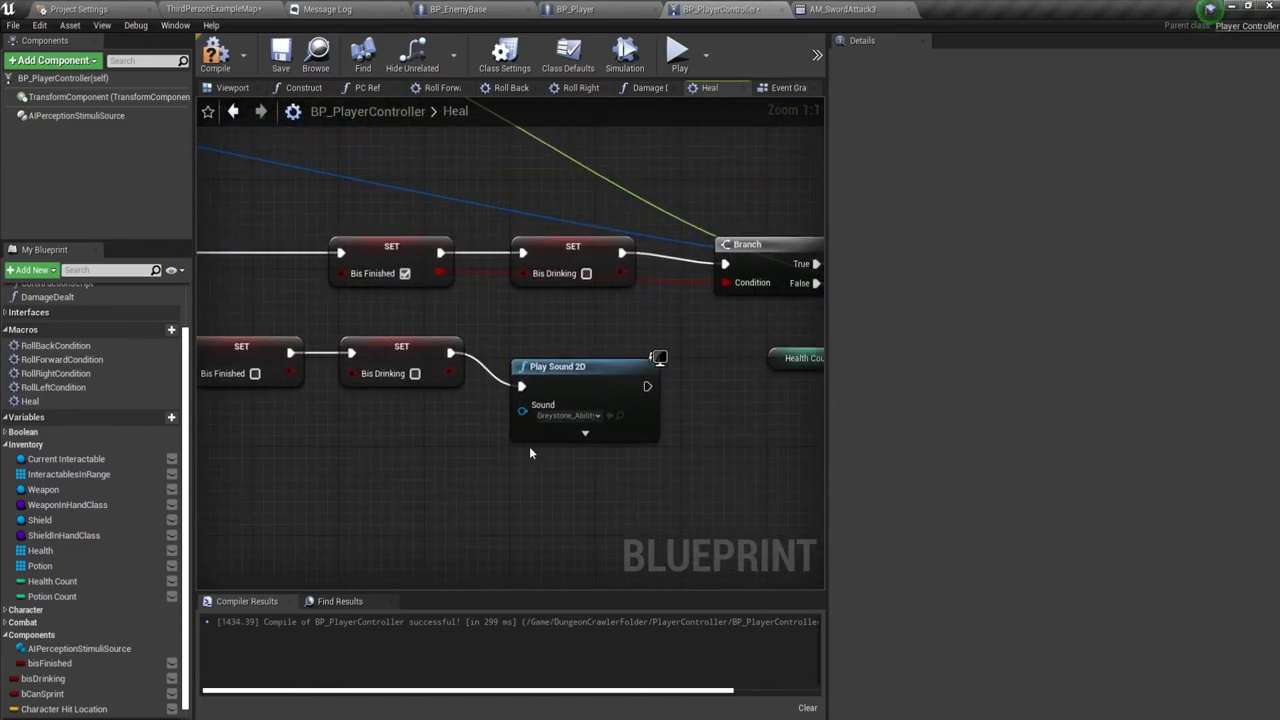
click(571, 414)
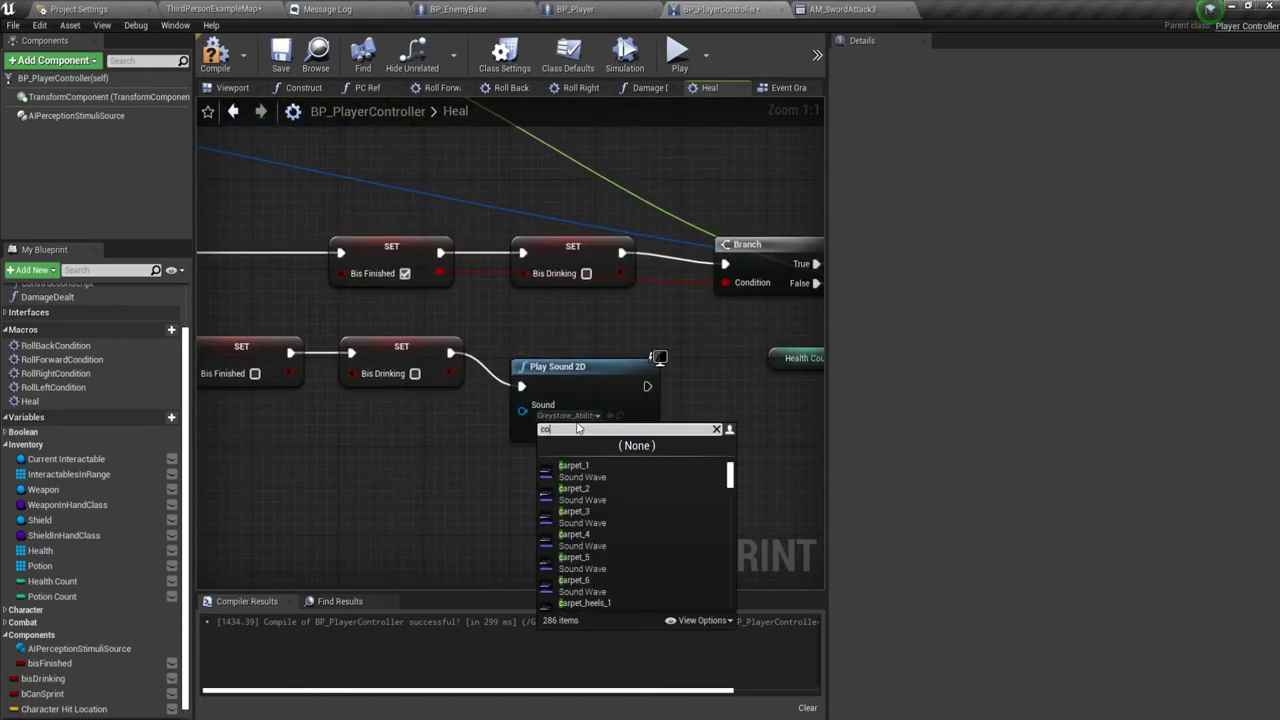
text(ugh)
click(639, 473)
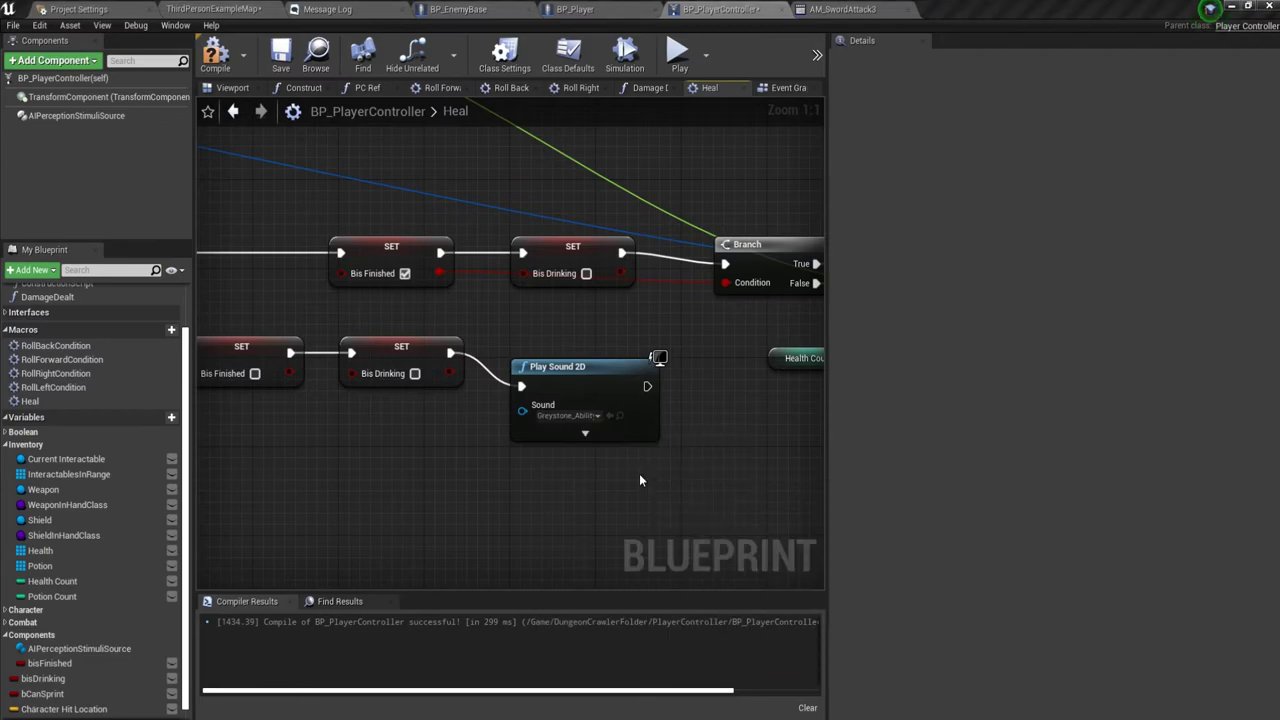
Line up Play Sound 2D and the bisFinished and Bis Drinking SET nodes in a tidy row.
drag(605, 366, 624, 333)
drag(462, 367, 484, 367)
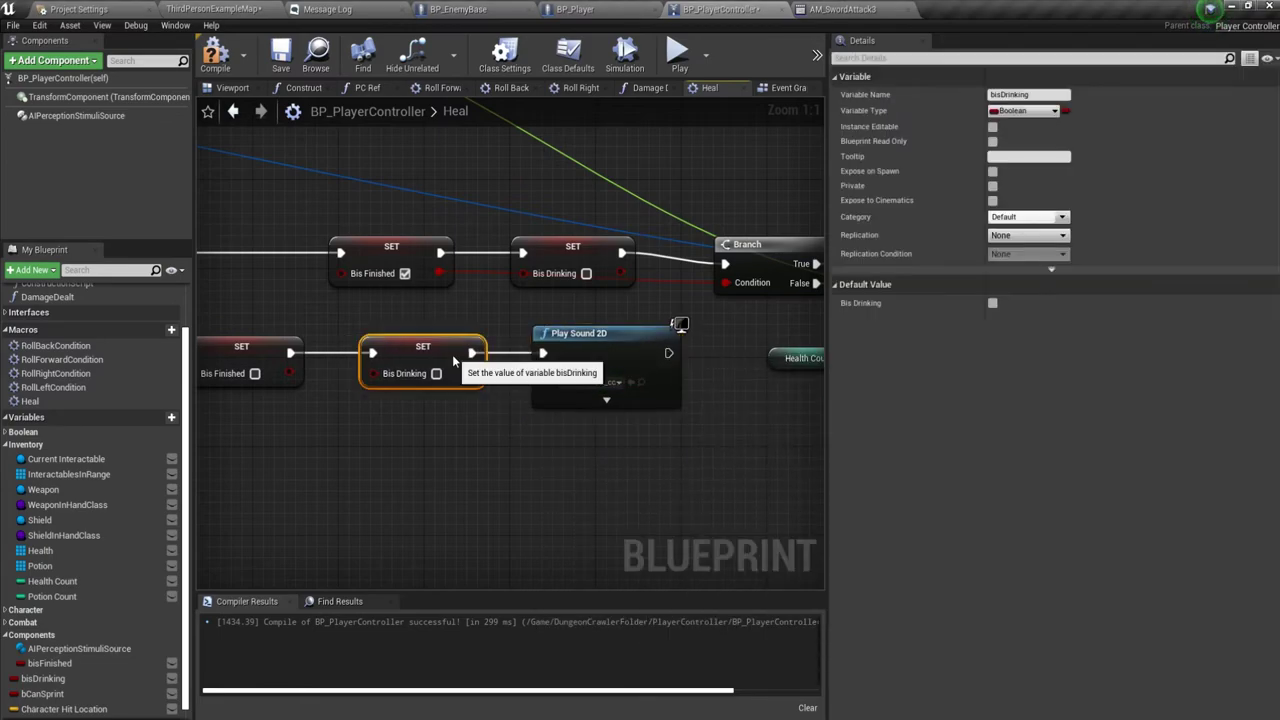
click(580, 339)
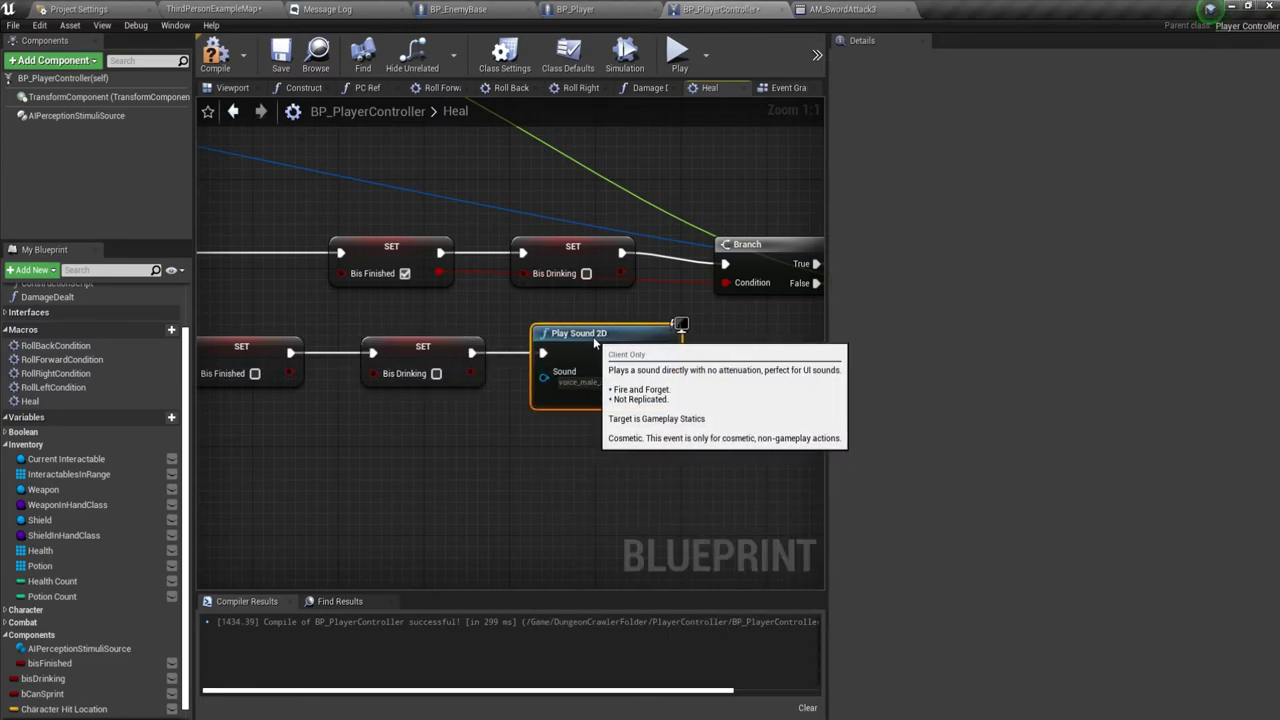
scroll(575, 415, down, 2)
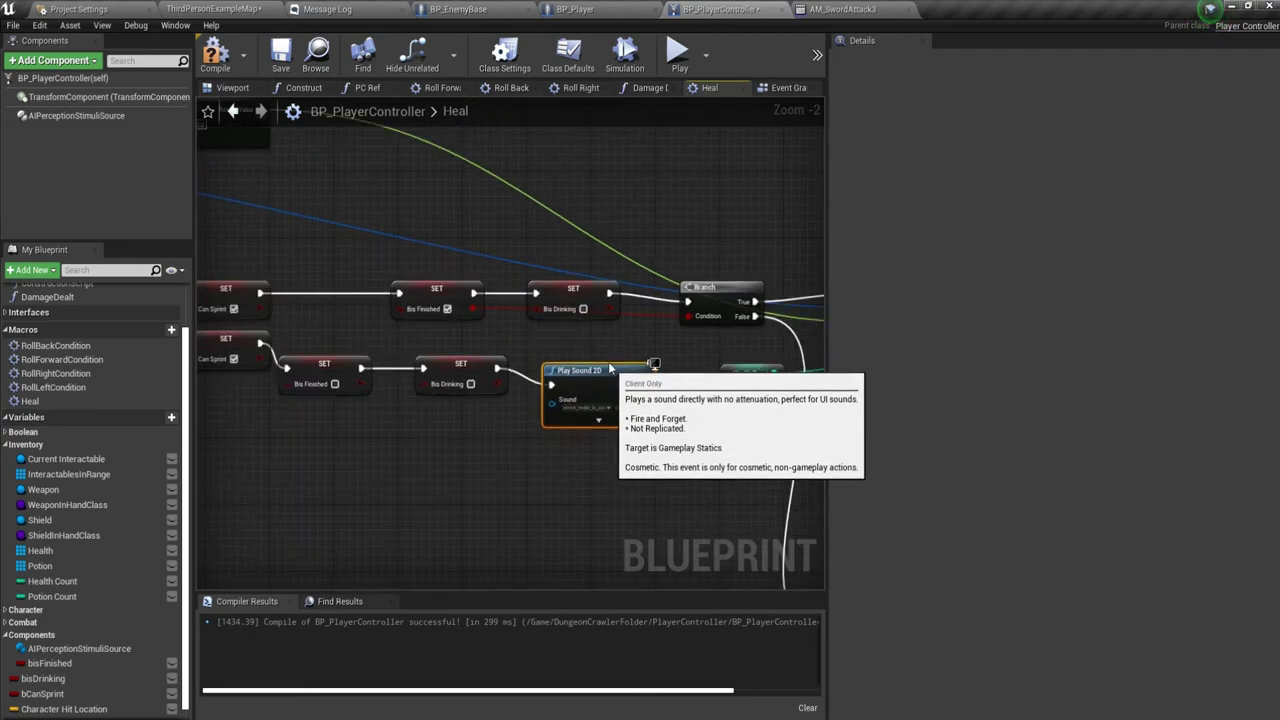
drag(489, 385, 510, 428)
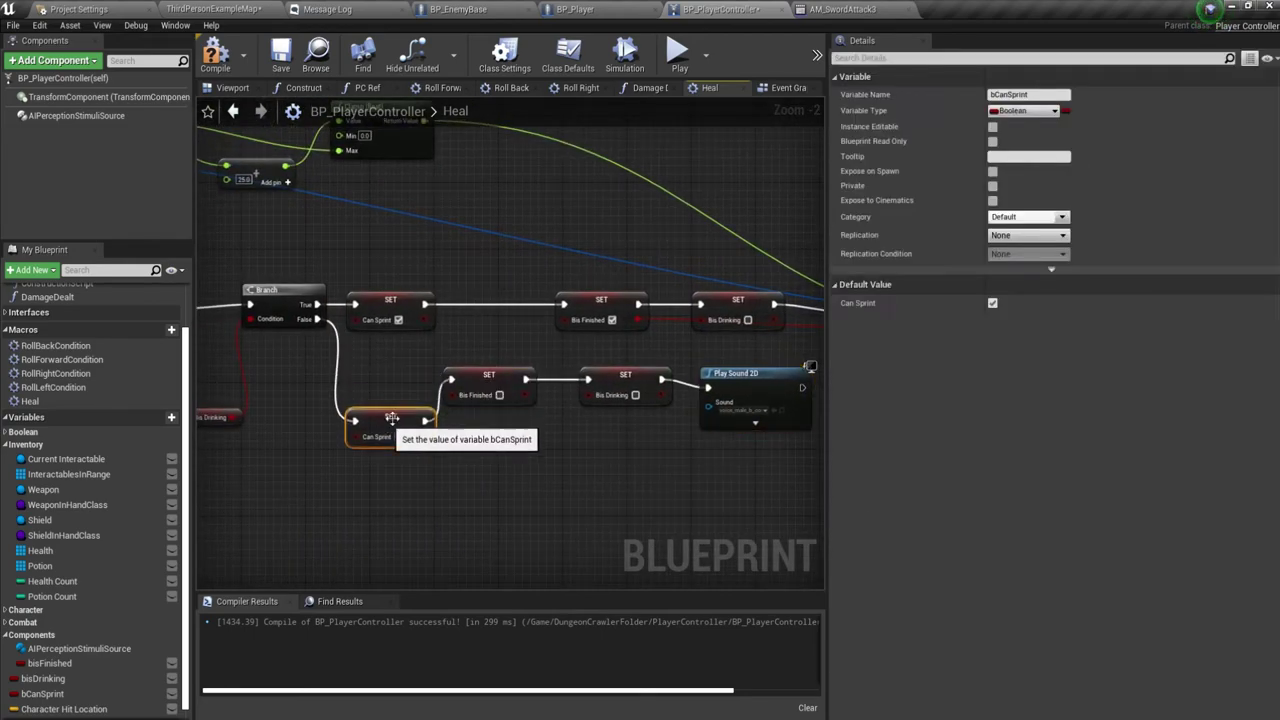
drag(639, 380, 634, 426)
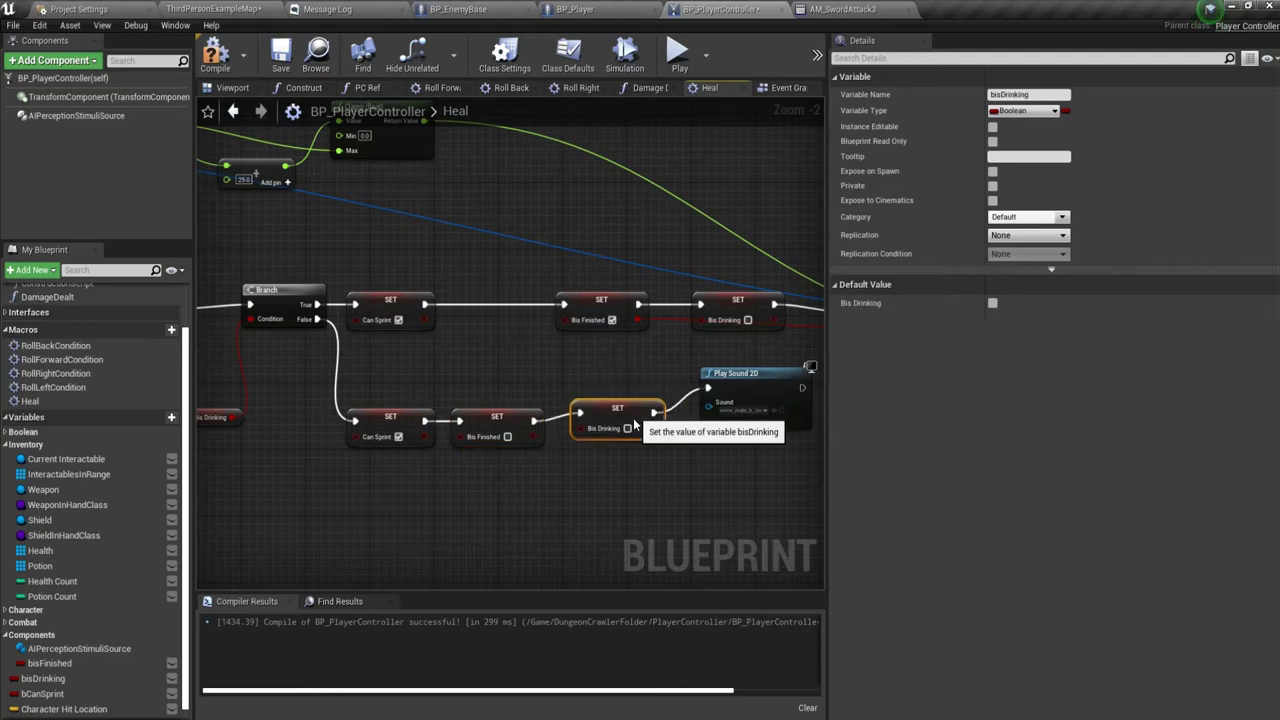
right_drag(730, 415, 630, 415)
click(640, 470)
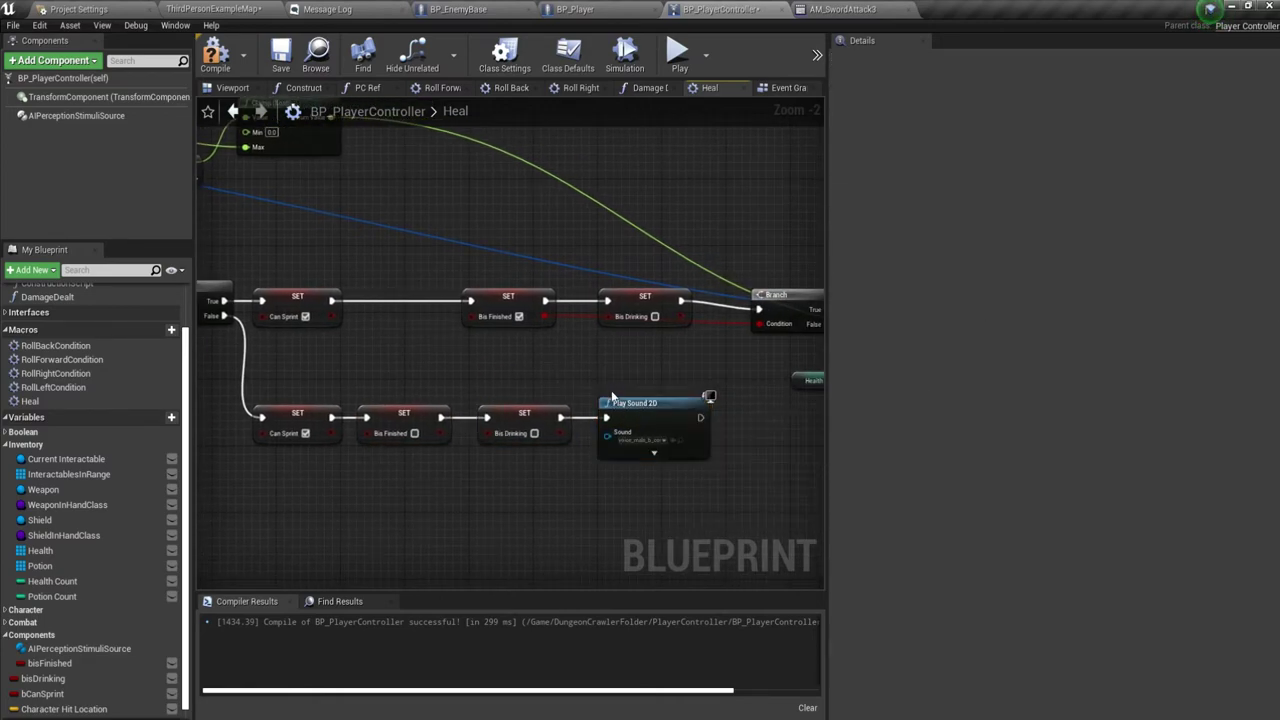
right_drag(688, 465, 558, 502)
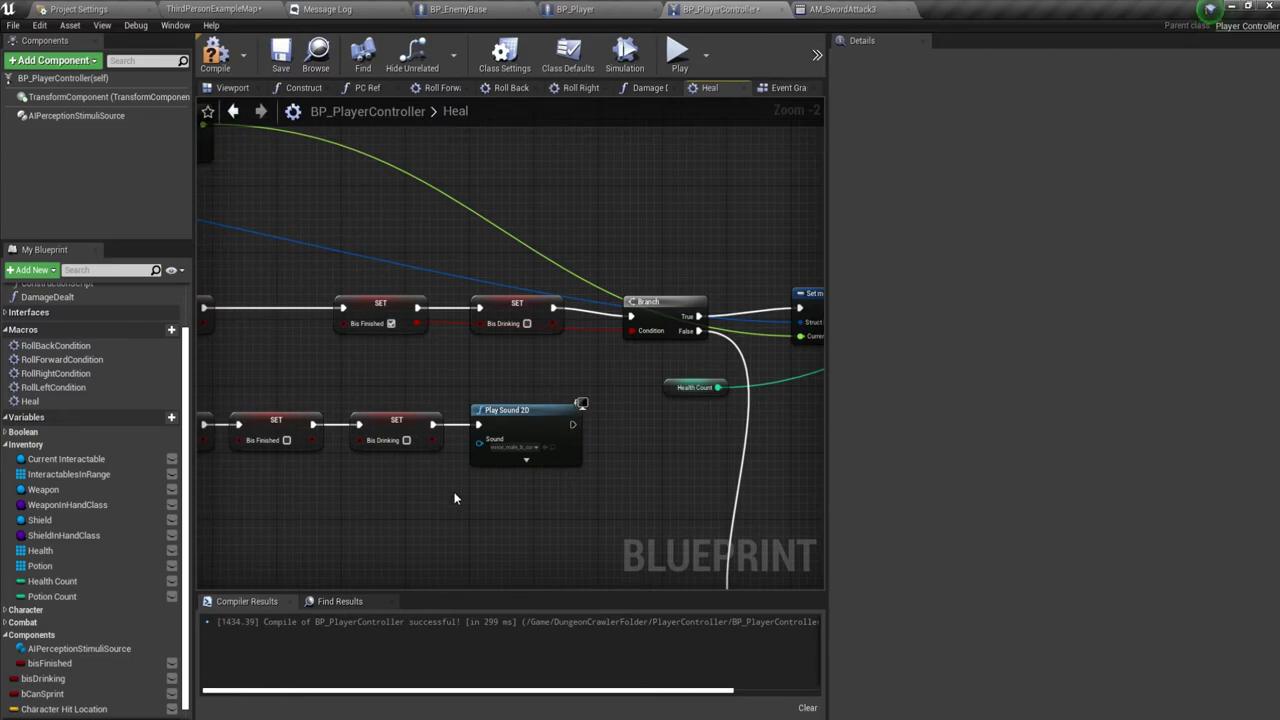
right_drag(454, 497, 575, 518)
scroll(624, 438, up, 2)
click(630, 450)
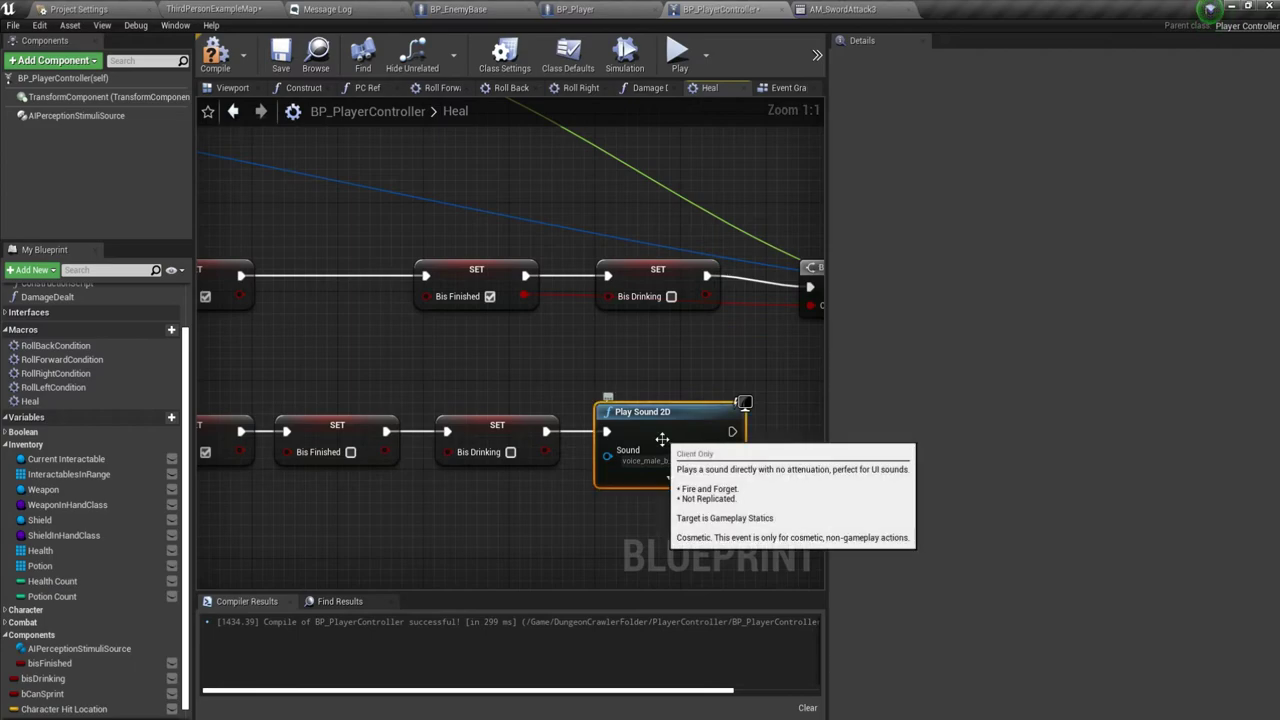
right_drag(658, 508, 560, 492)
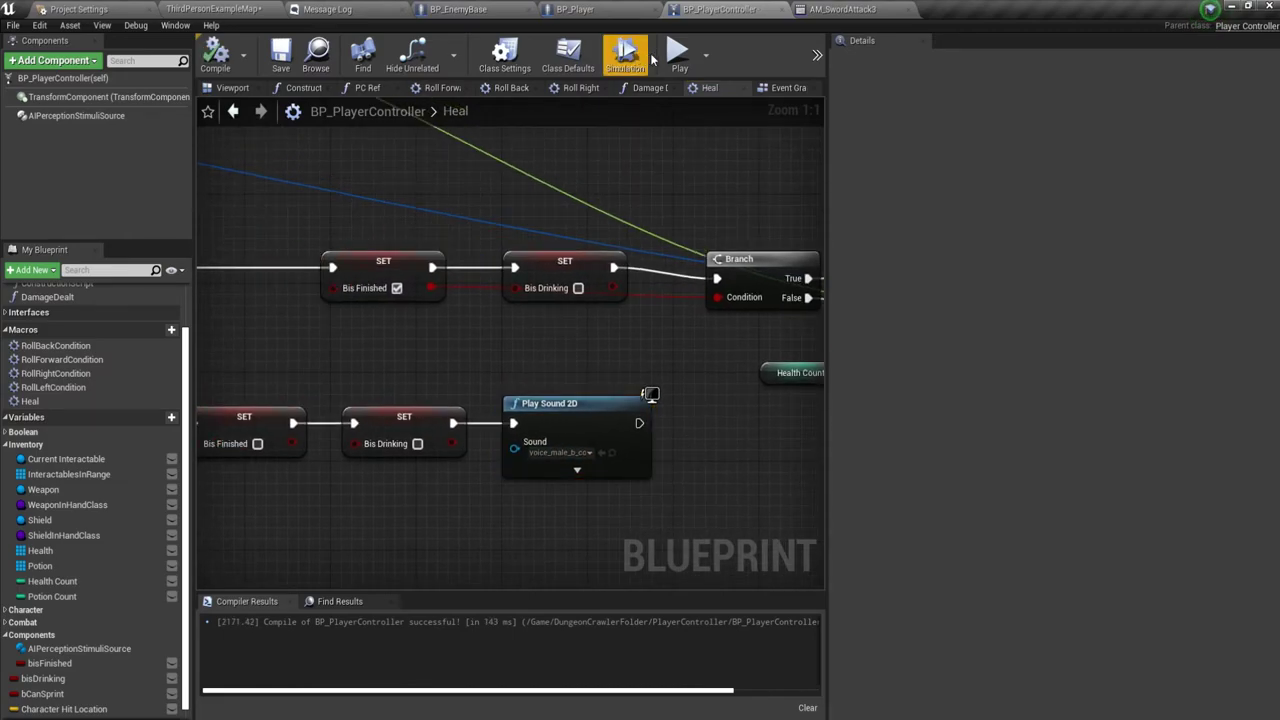
click(679, 55)
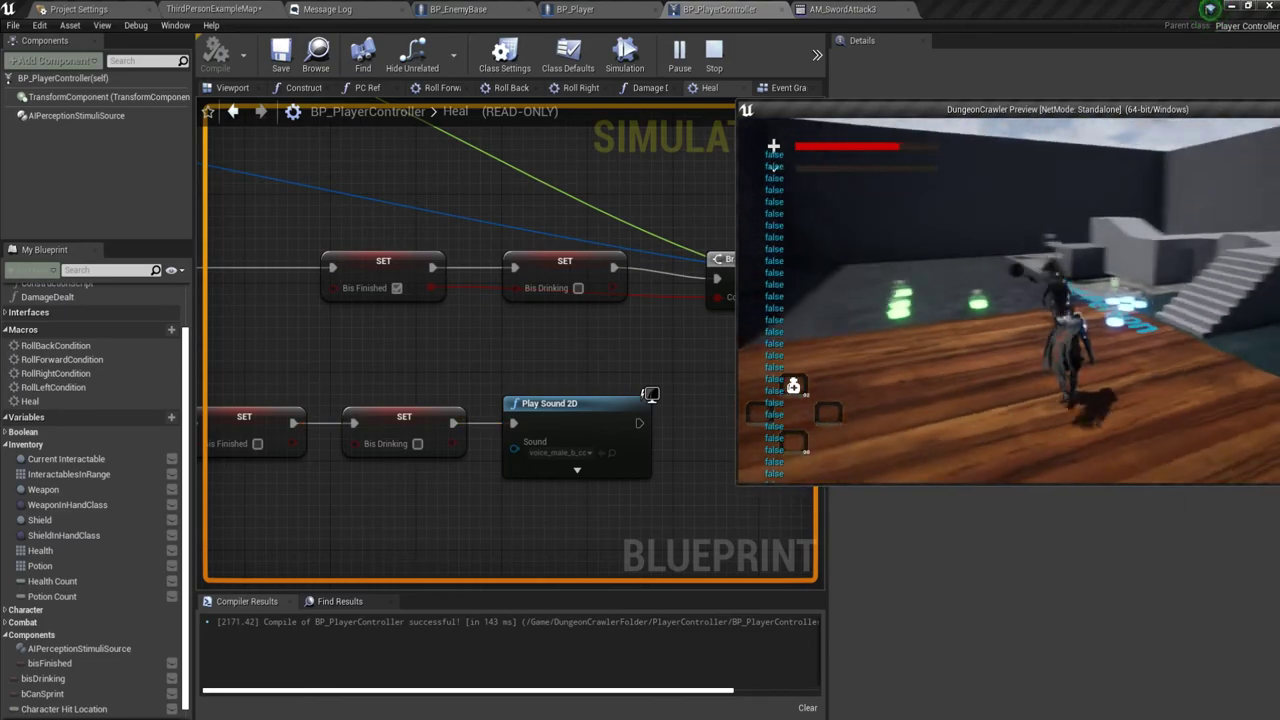
key(Escape)
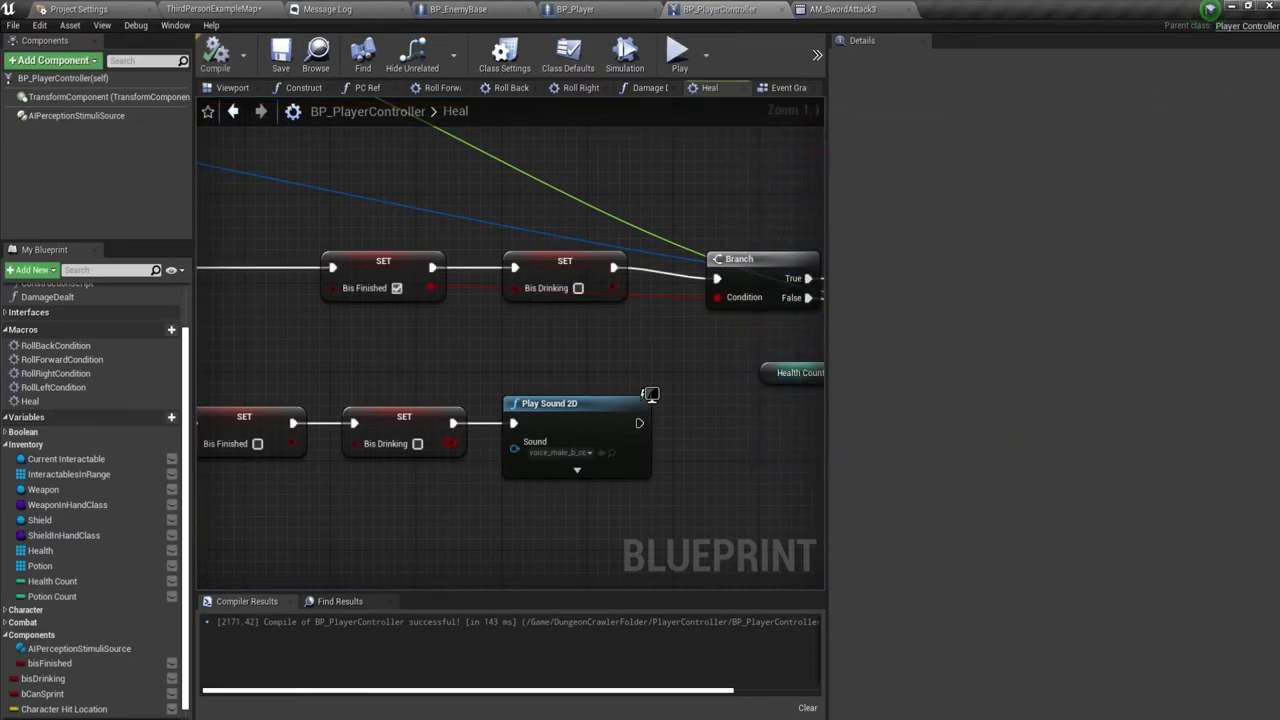
Compile BP_PlayerController, run a Play test of healing, and stop it with Esc.
mouse_move(648, 394)
right_down()
mouse_move(594, 482)
mouse_move(526, 513)
mouse_move(642, 515)
right_up()
scroll(570, 495, down, 2)
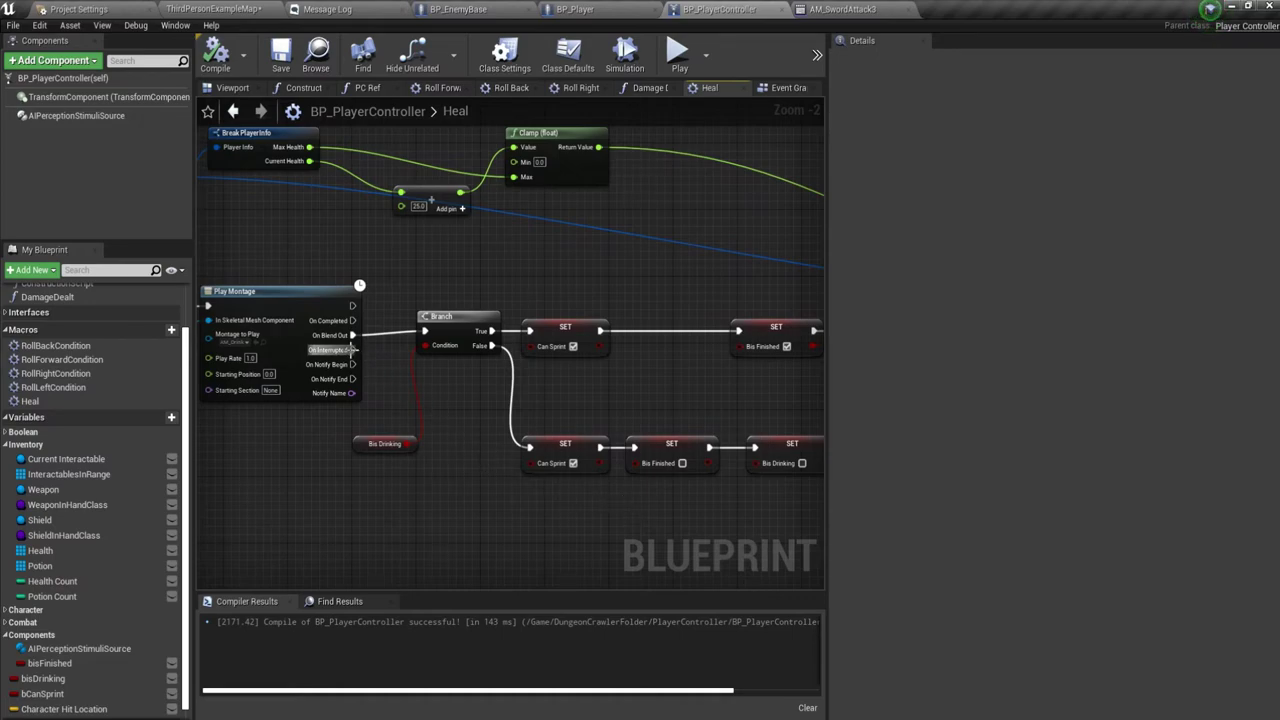
click(212, 58)
click(679, 55)
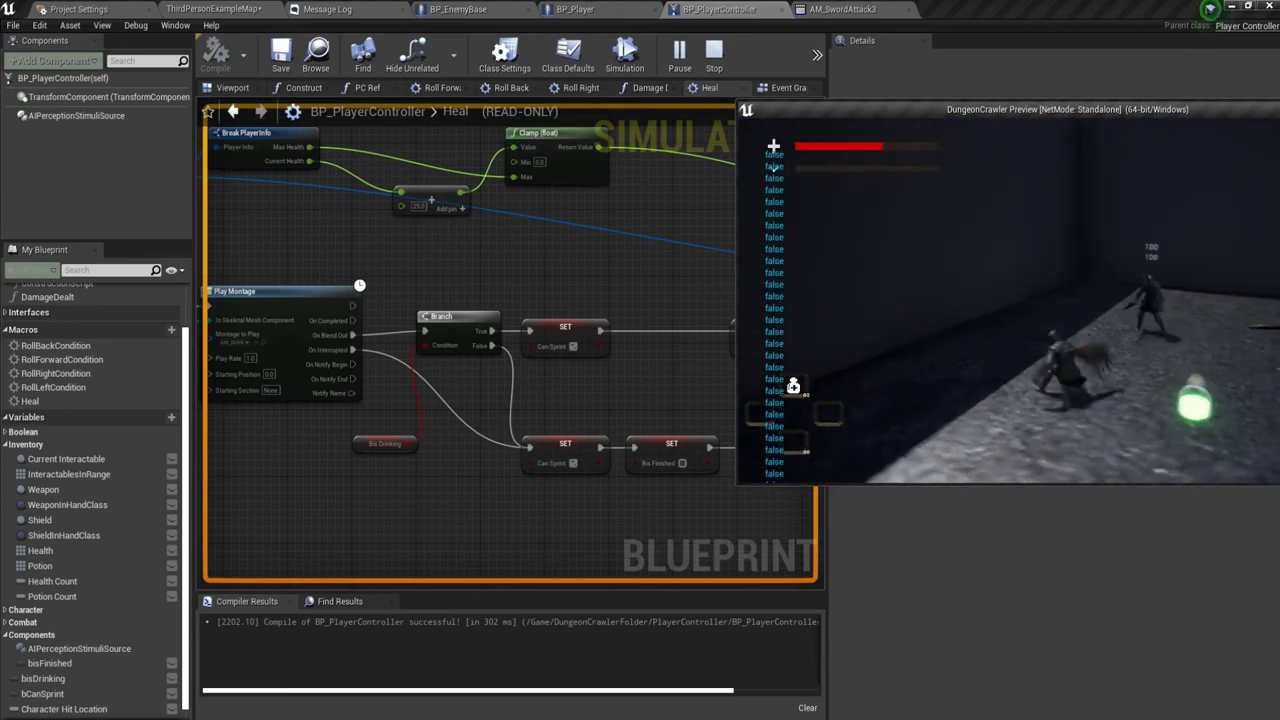
key(Escape)
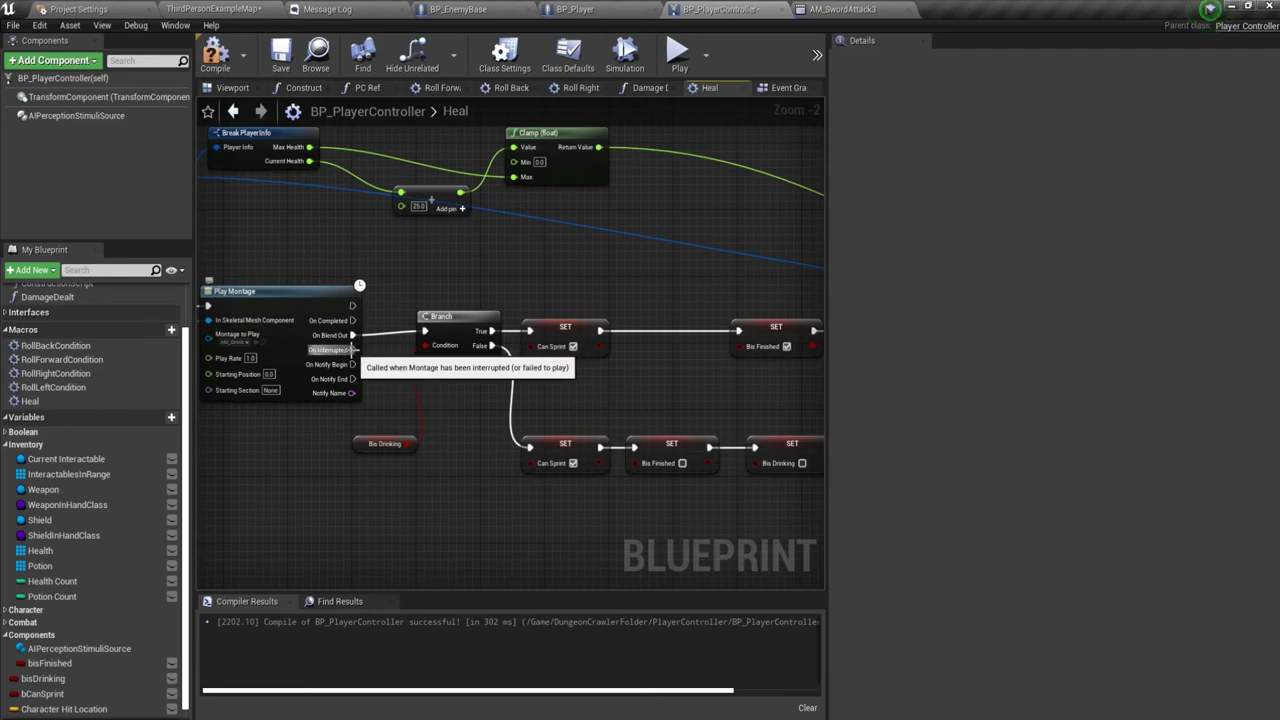
right_drag(377, 367, 526, 435)
Locate the AM_Drink montage from the Play Montage node, open it, then close it.
click(545, 385)
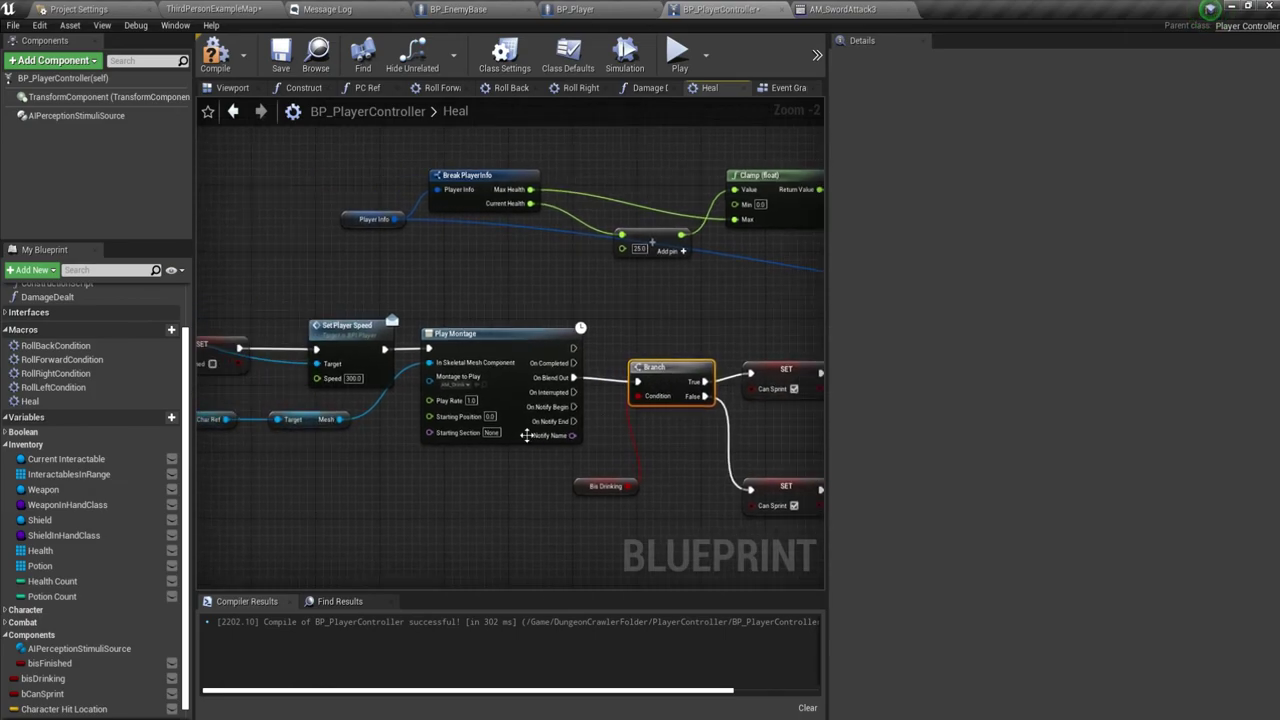
click(481, 384)
double_click(377, 580)
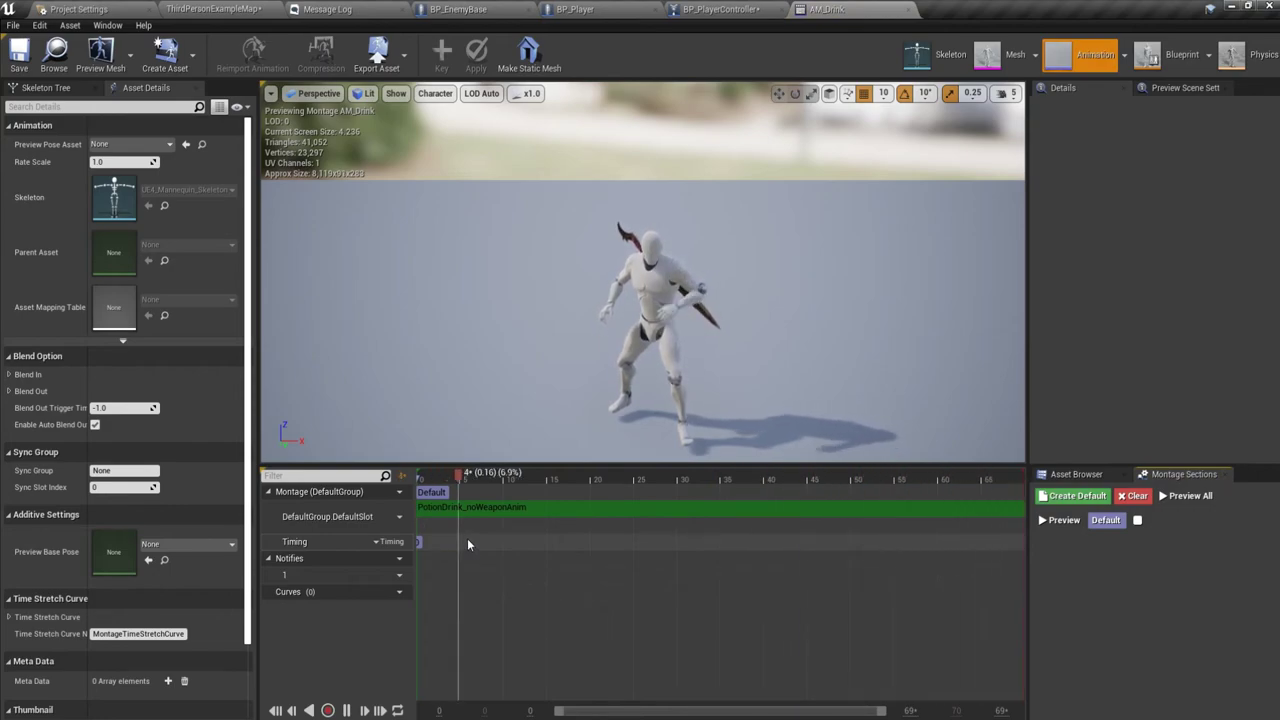
click(908, 11)
Compile and save BP_PlayerController, then pan across the Heal graph's SET, Branch and Play Montage nodes.
click(210, 52)
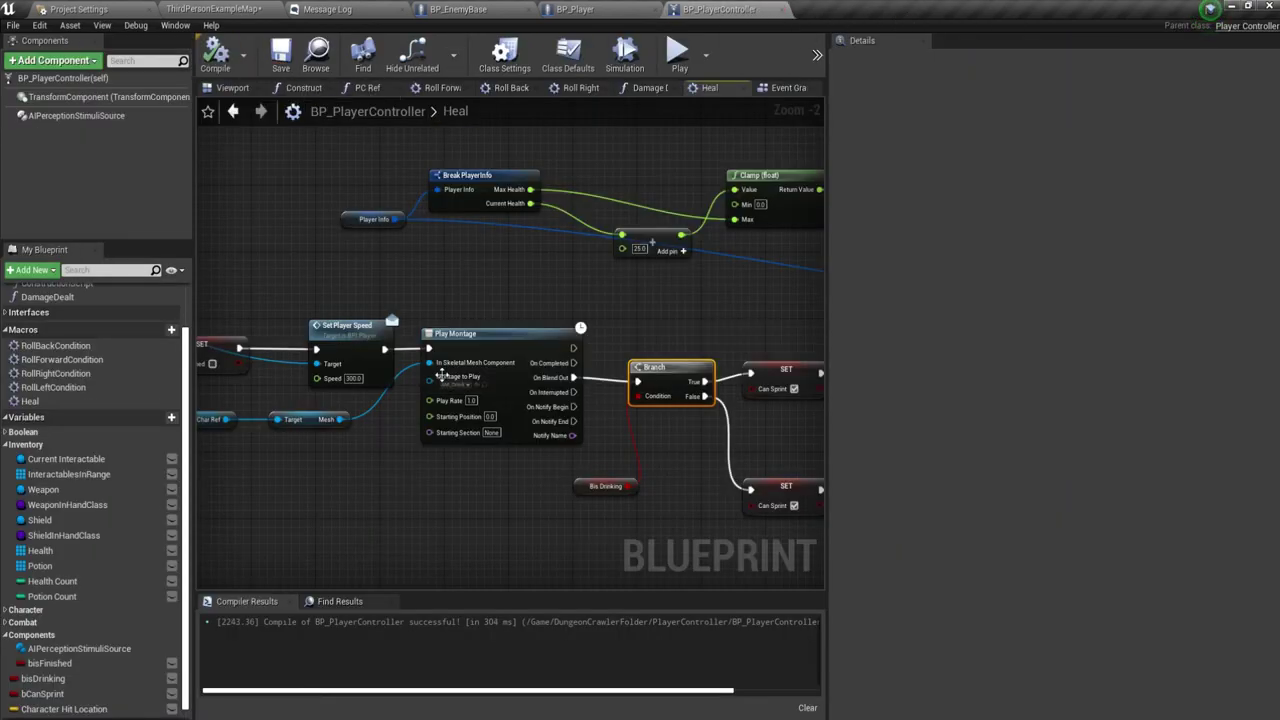
scroll(492, 514, down, 1)
right_drag(492, 514, 361, 497)
right_drag(521, 449, 352, 444)
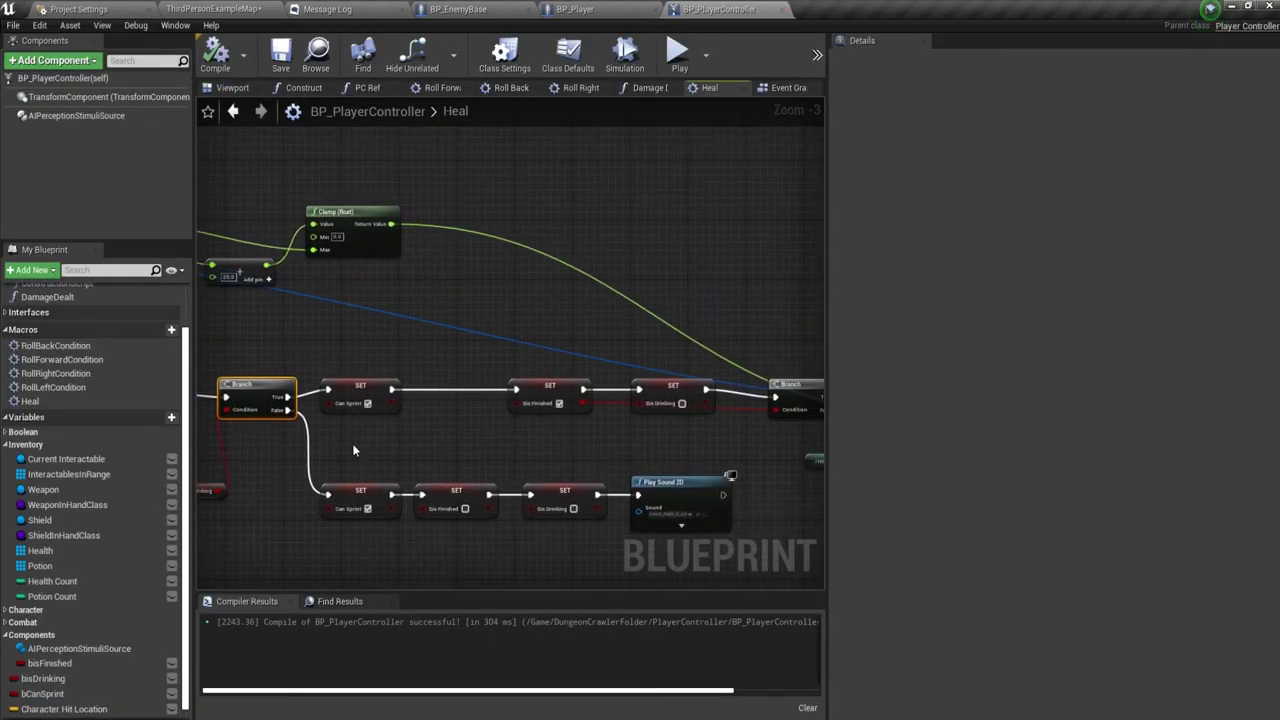
mouse_move(528, 456)
right_down()
mouse_move(391, 426)
mouse_move(155, 418)
right_up()
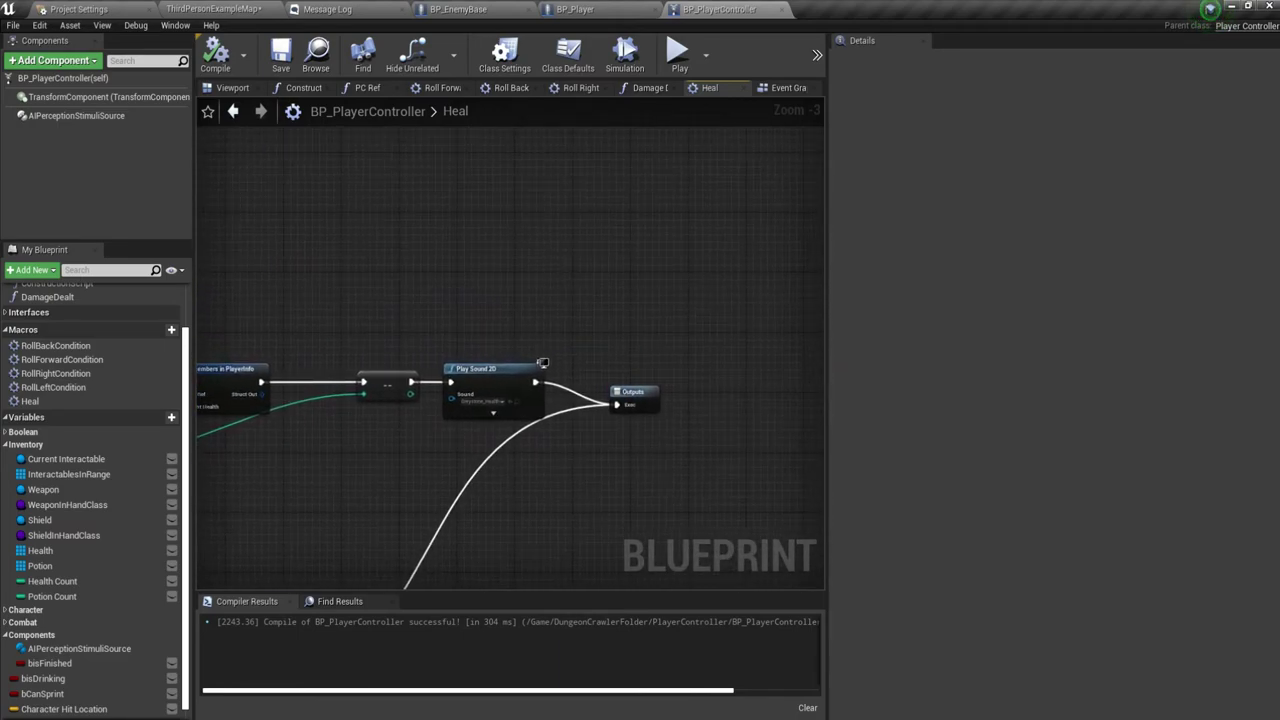
right_drag(390, 430, 573, 437)
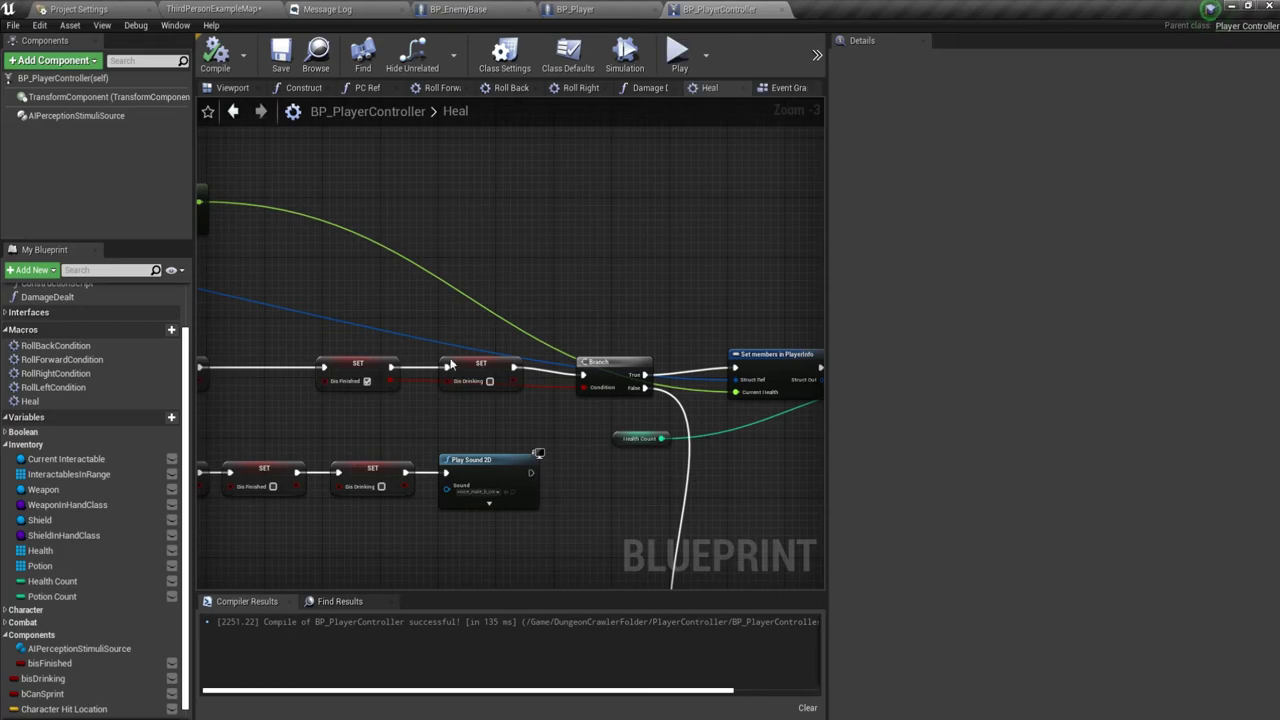
right_drag(451, 364, 793, 356)
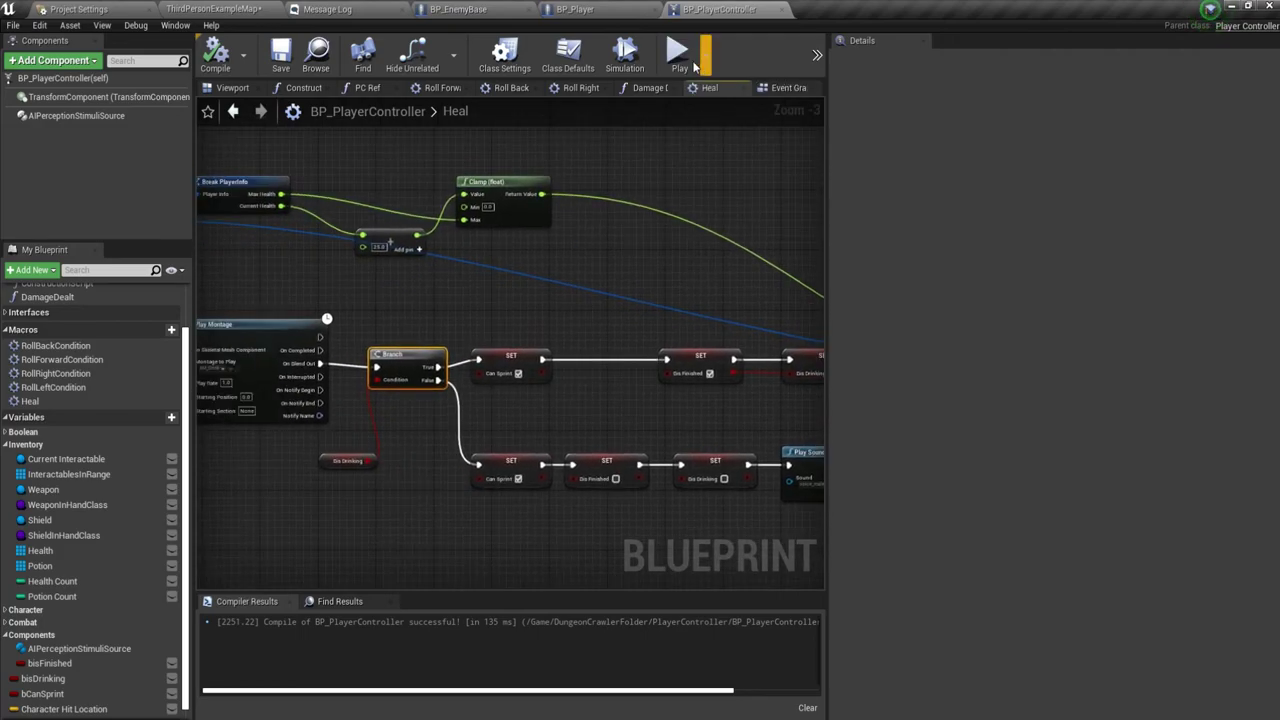
Launch a Play session and walk the character past the potions toward the enemies.
click(690, 60)
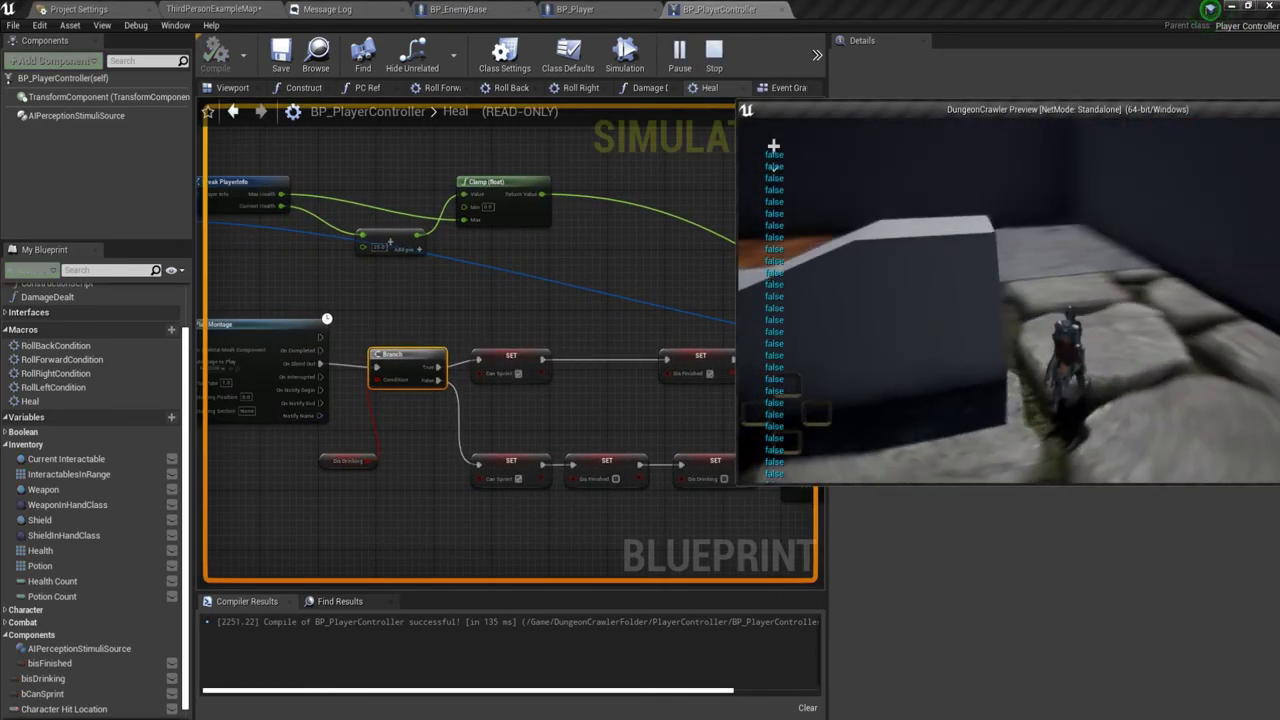
key(w)
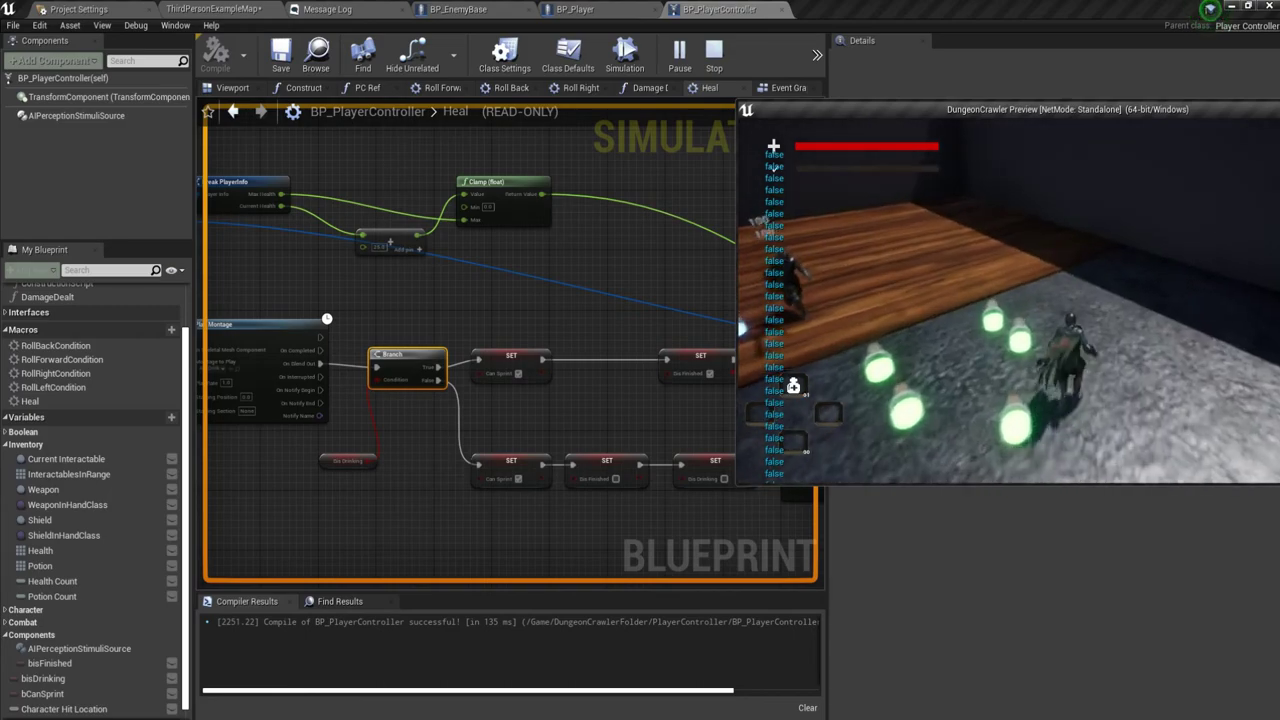
key(w)
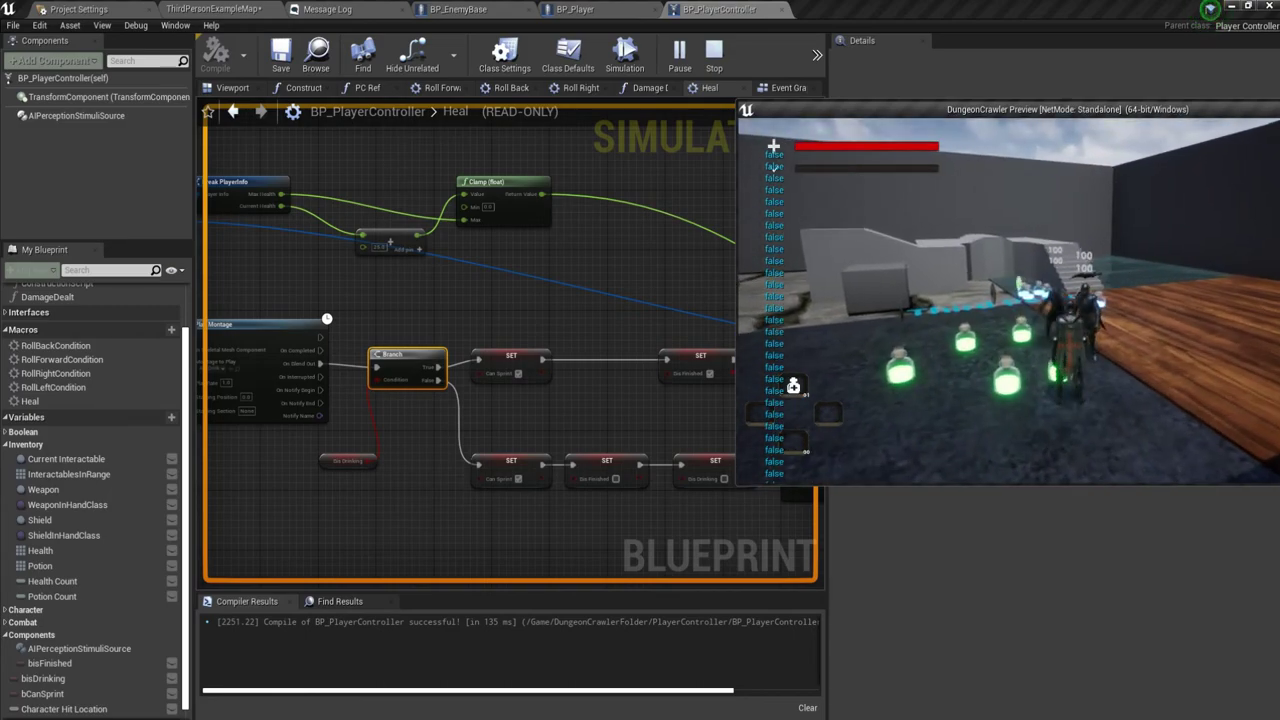
key(w)
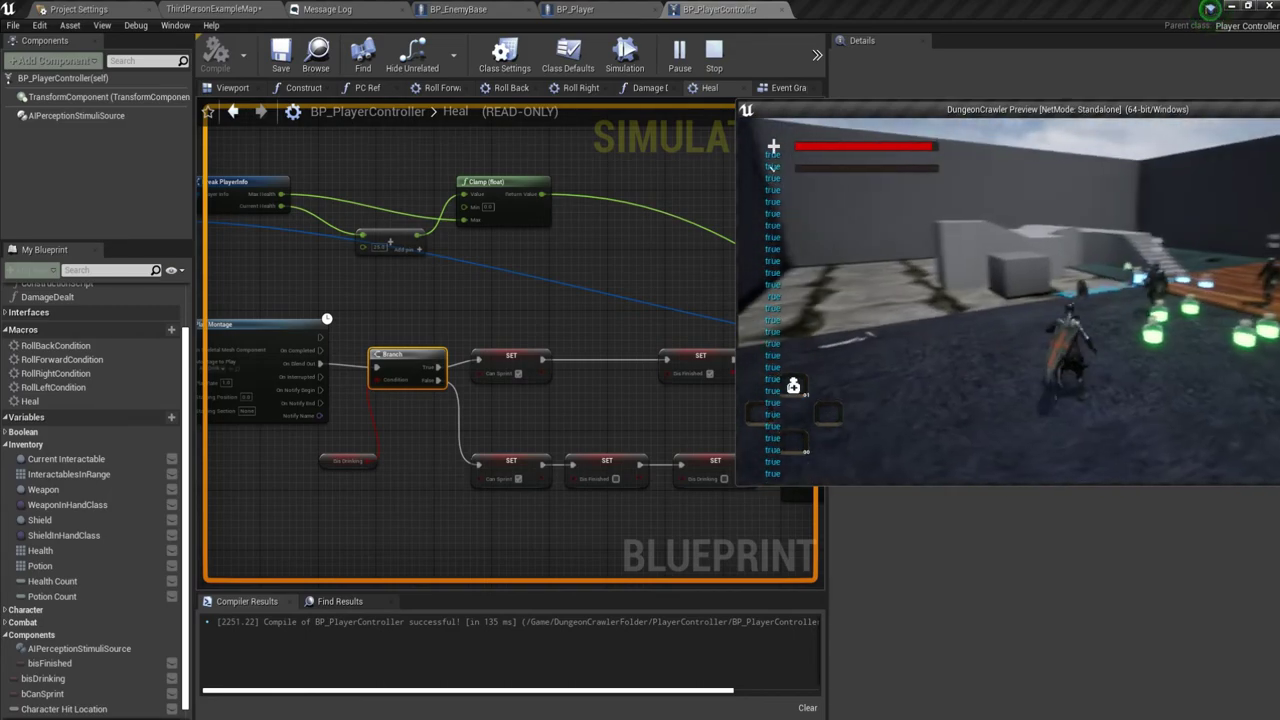
key(w)
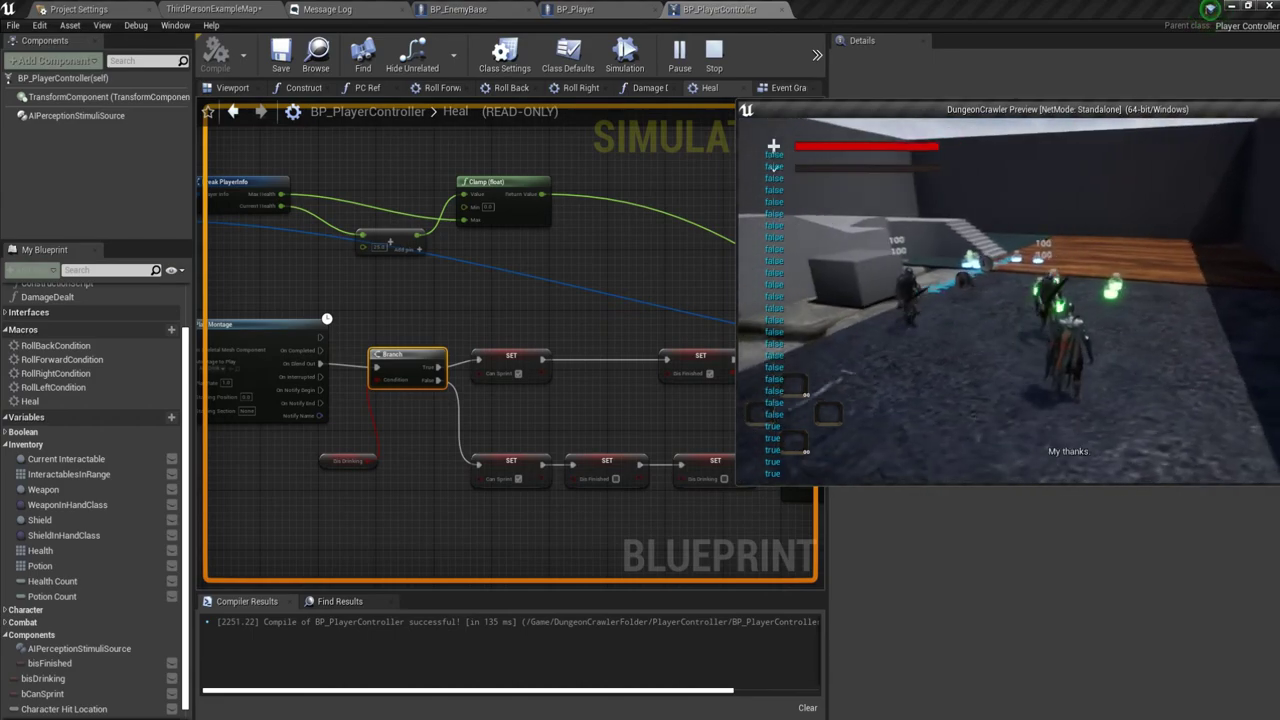
key(w)
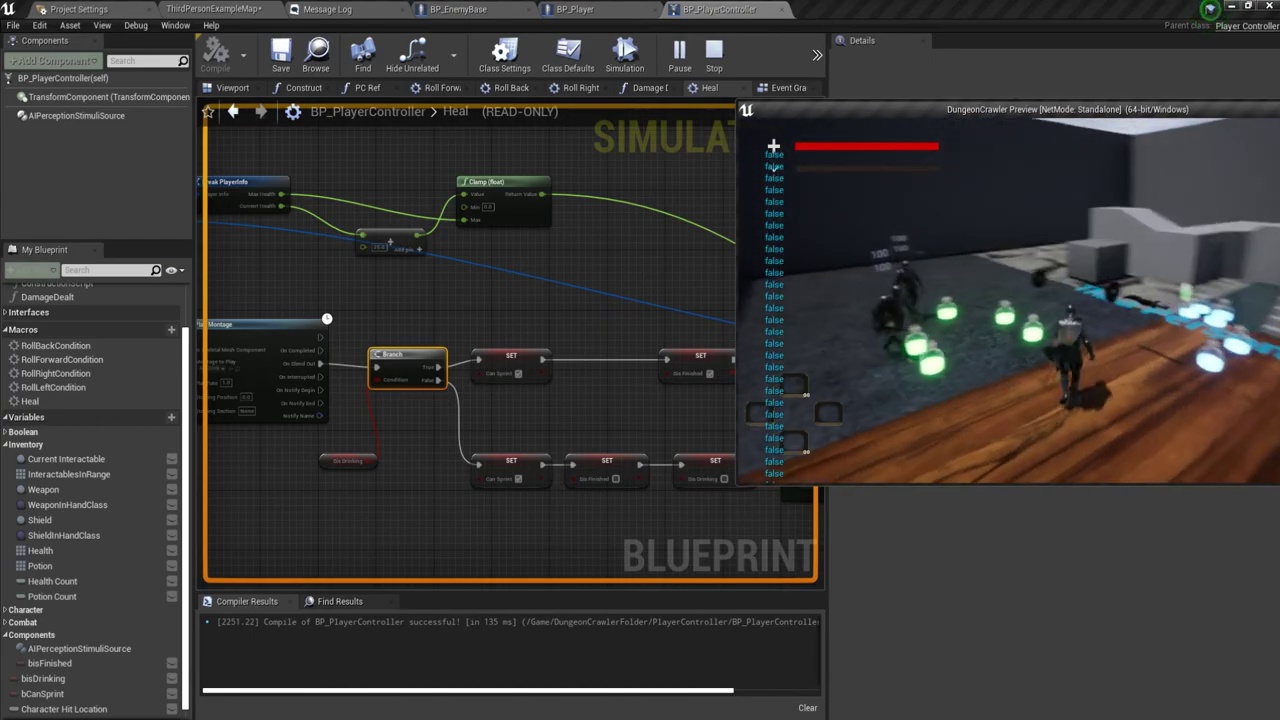
key(w)
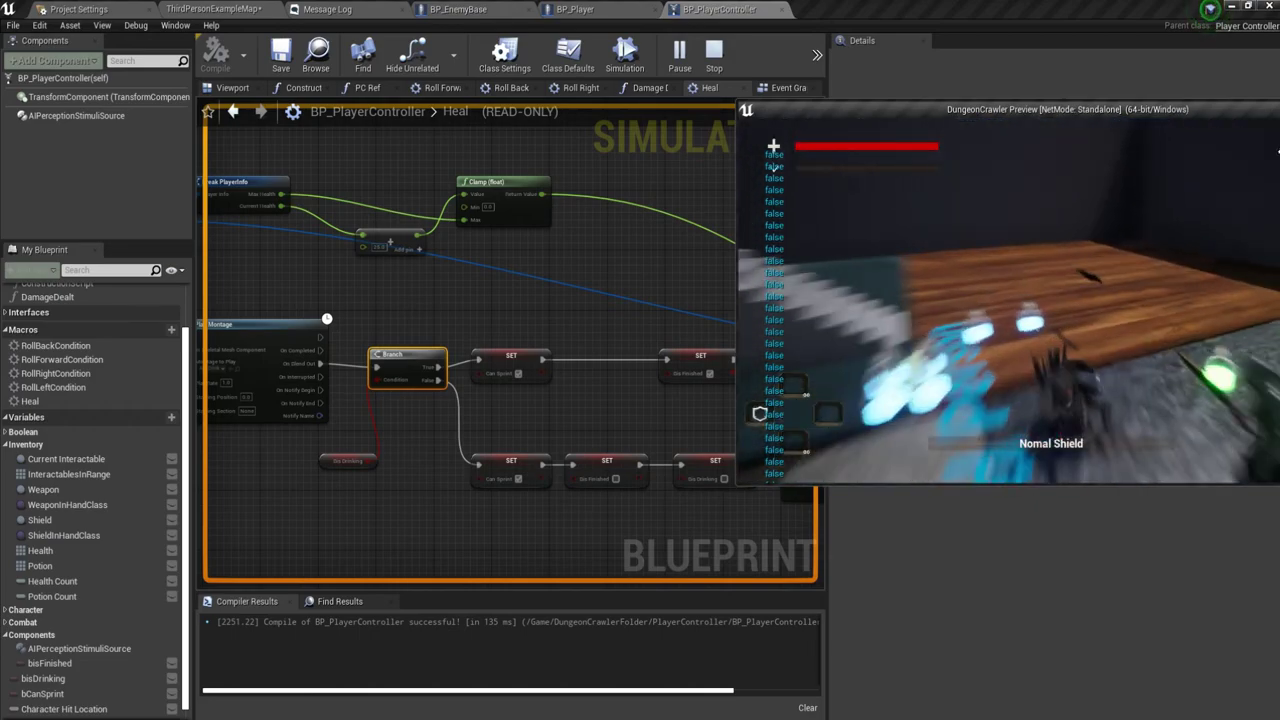
key(w)
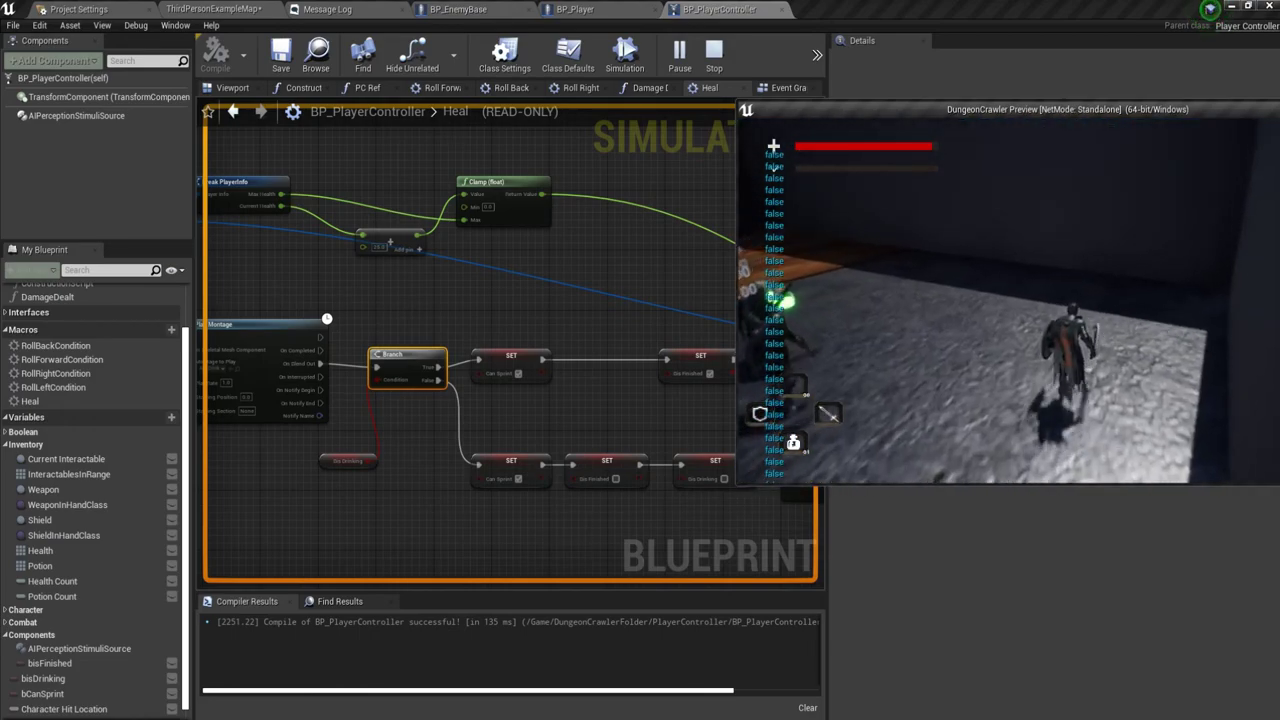
key(w)
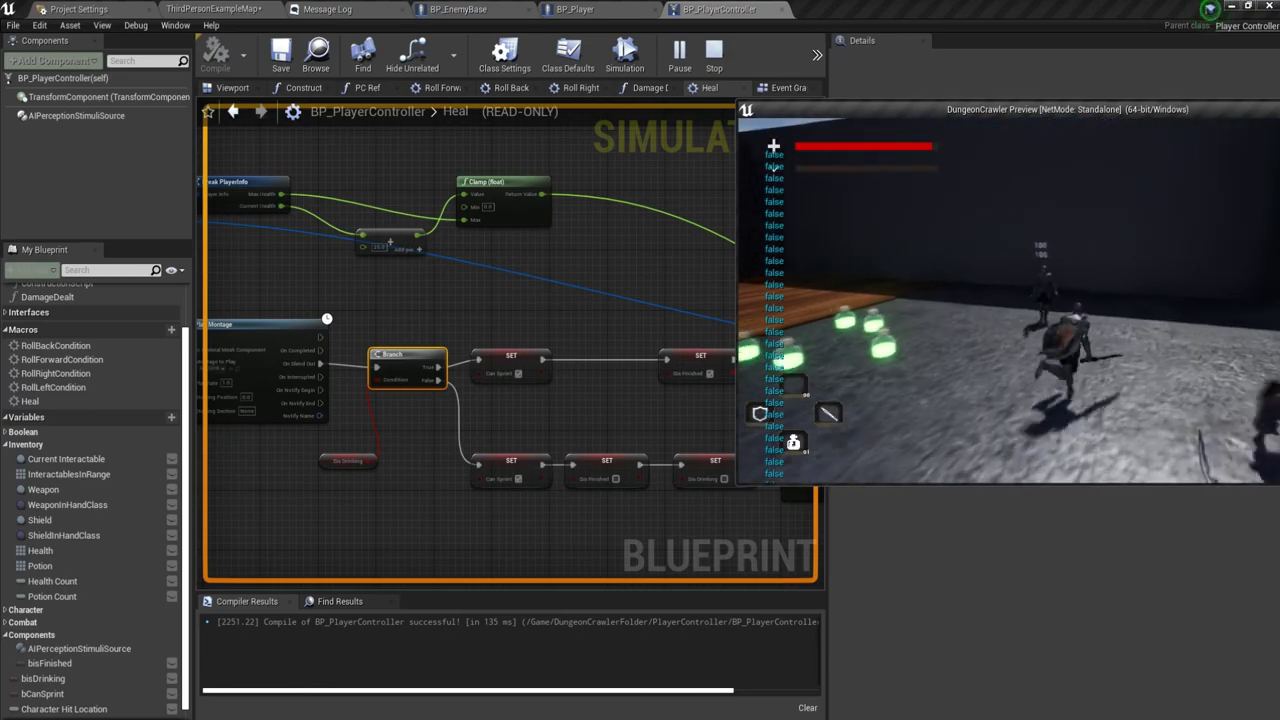
key(w)
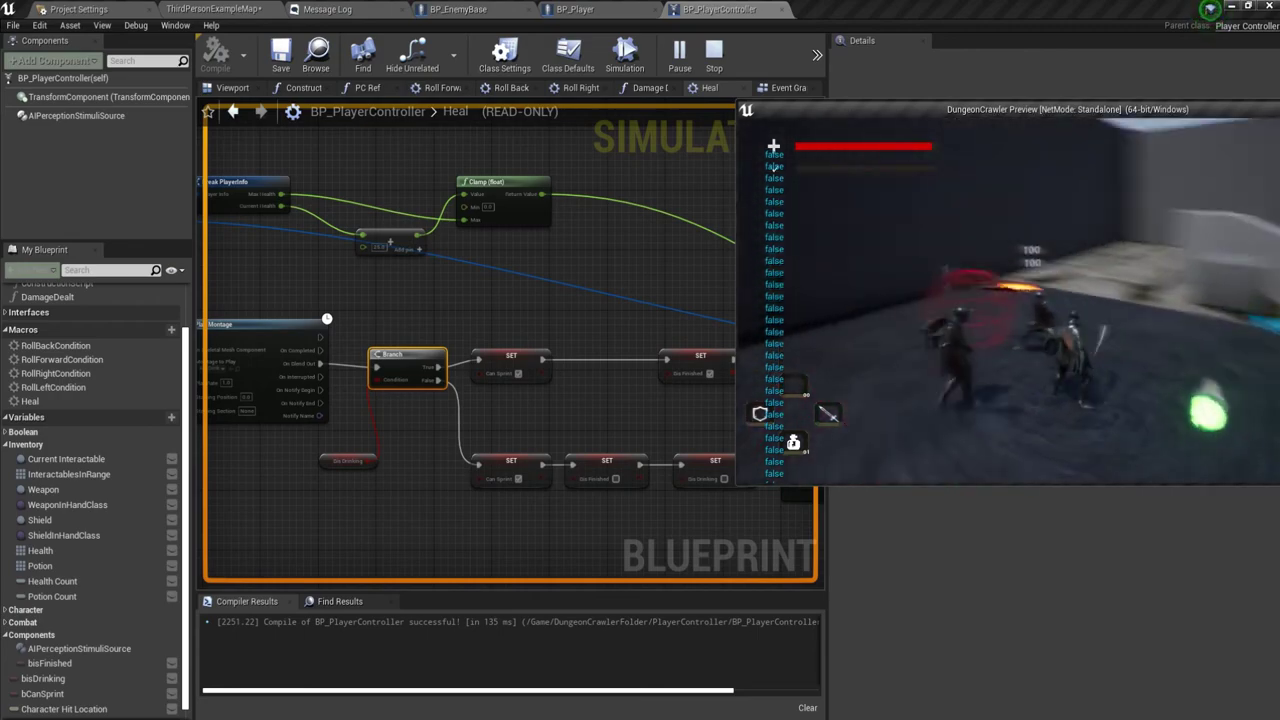
Slash at the enemies, drink a potion with E to heal, and stop the session with Esc.
click(774, 166)
key(w)
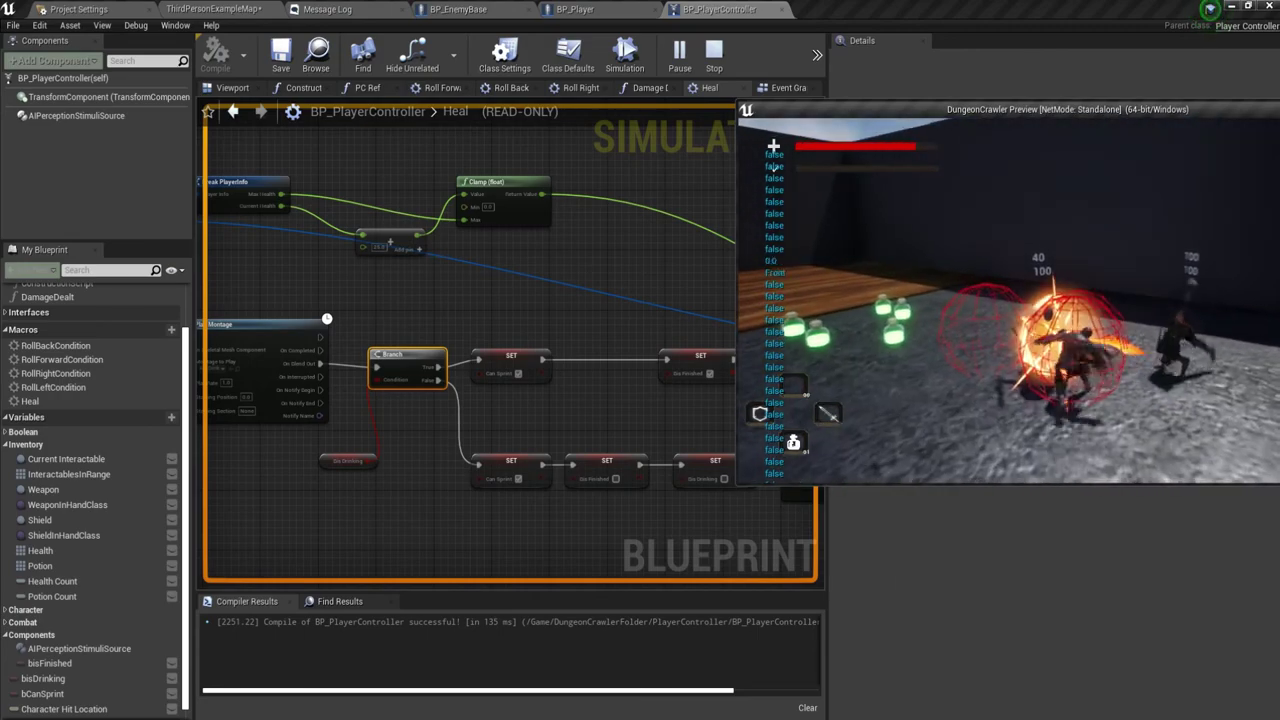
key(w)
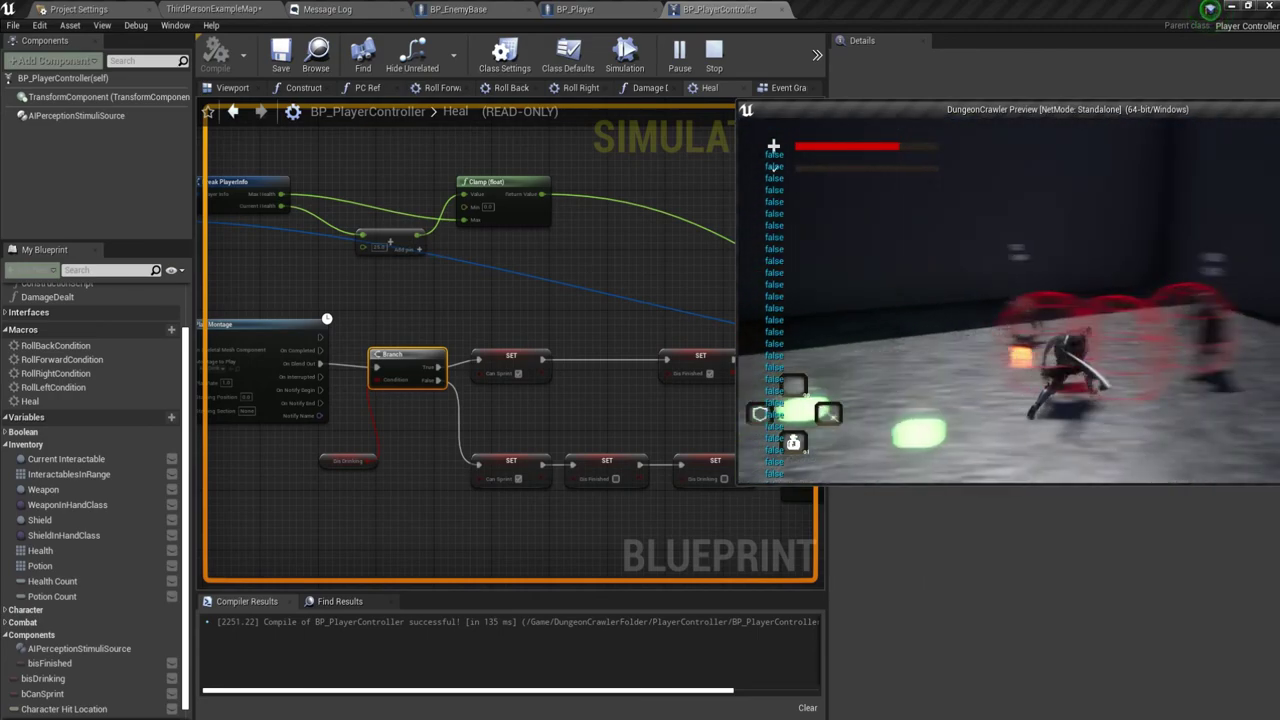
click(774, 166)
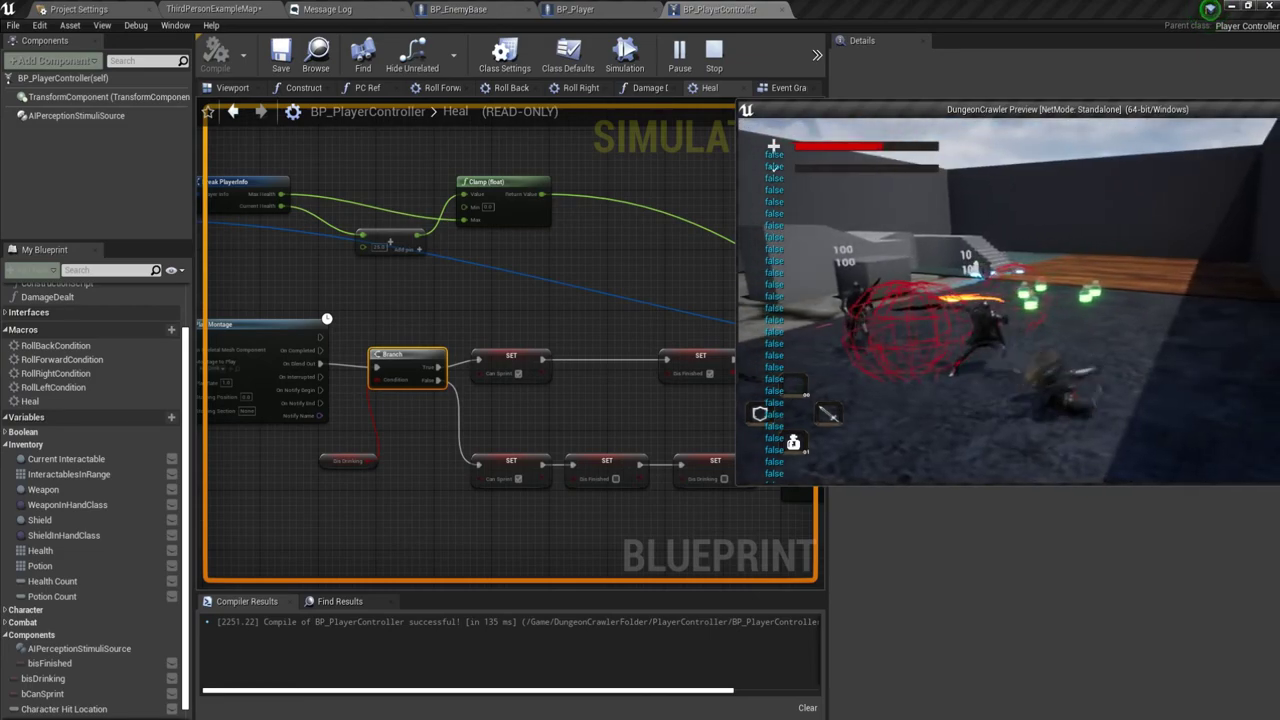
click(774, 166)
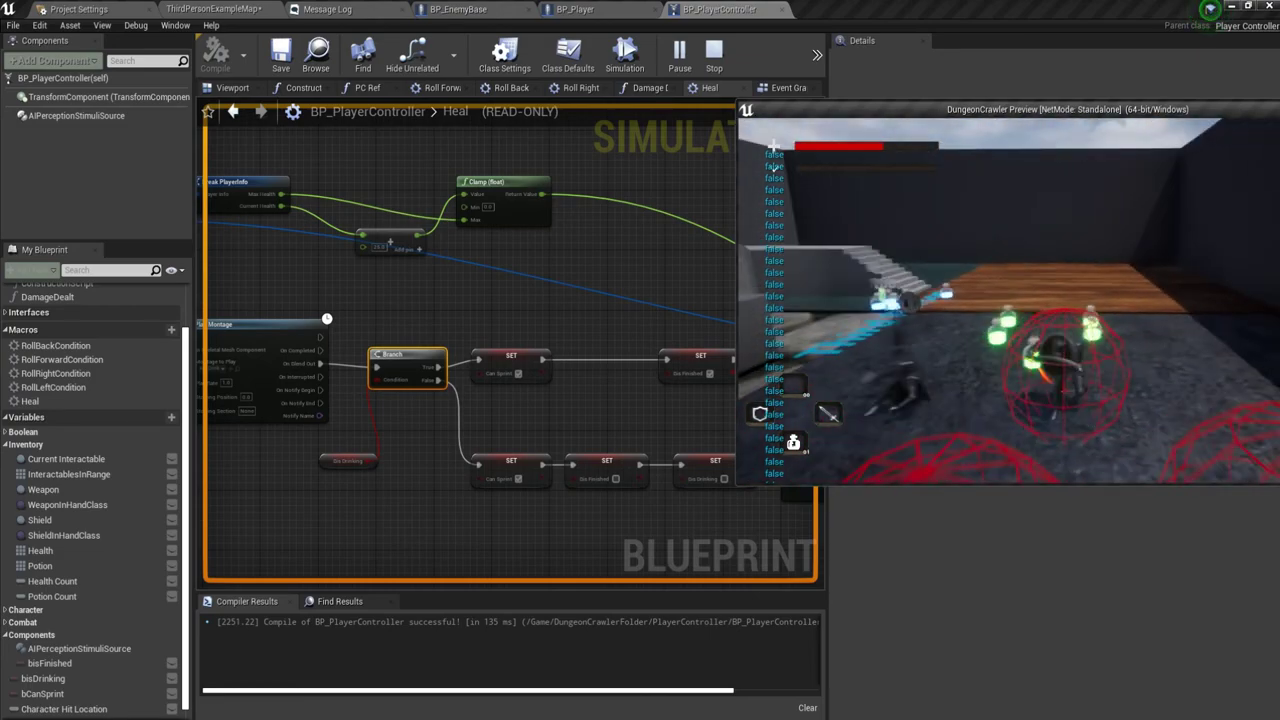
click(774, 166)
key(e)
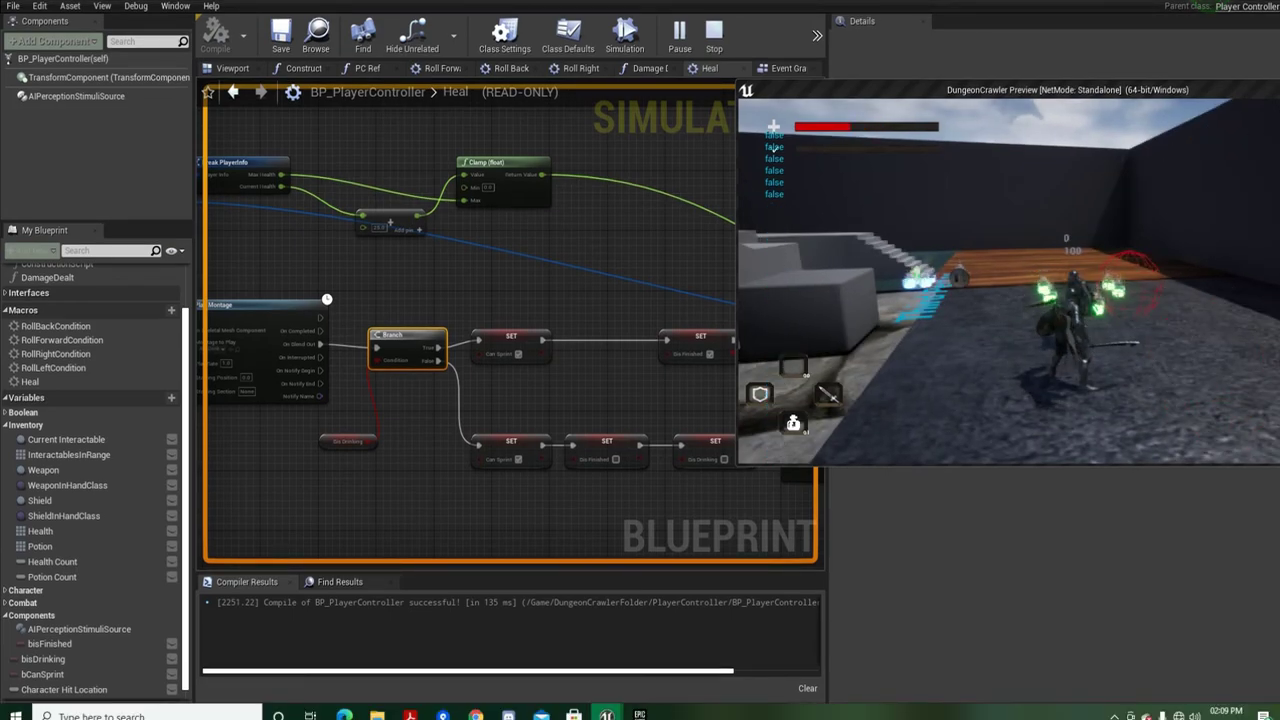
key(Escape)
scroll(643, 492, down, 1)
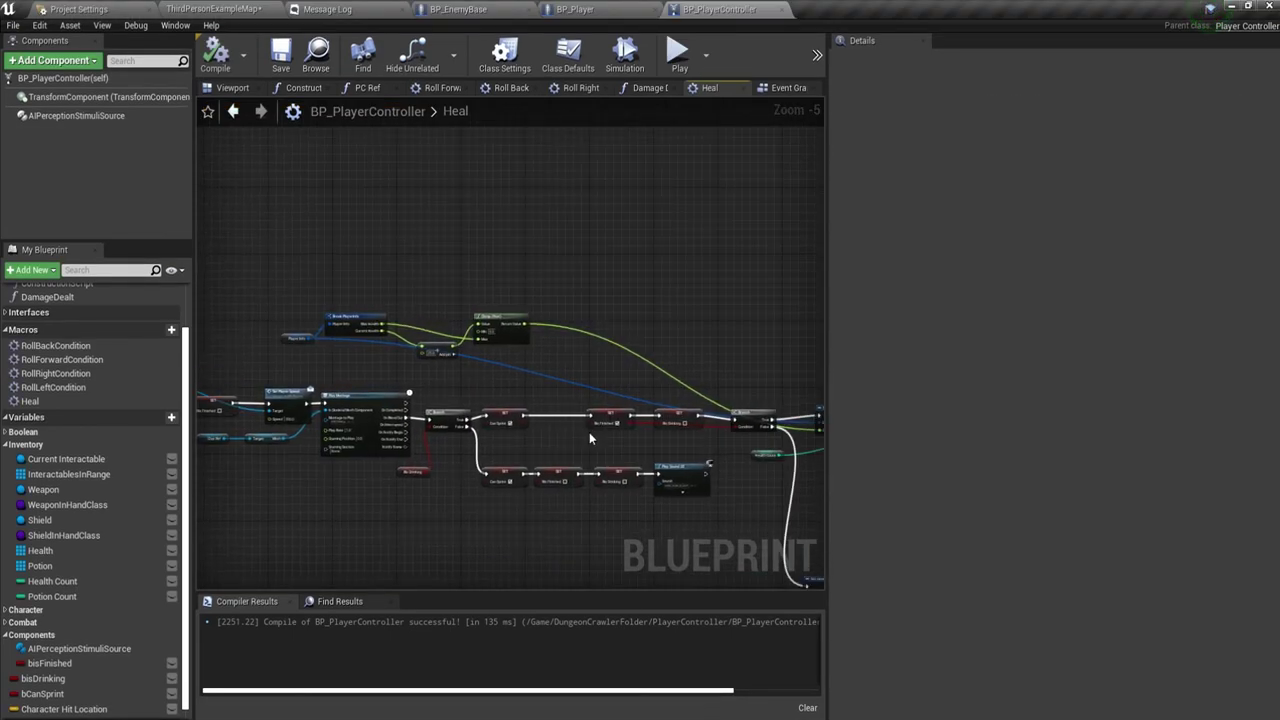
Review the rest of the Heal function, then compile and save BP_PlayerController.
mouse_move(665, 437)
right_down()
mouse_move(578, 432)
mouse_move(572, 352)
right_up()
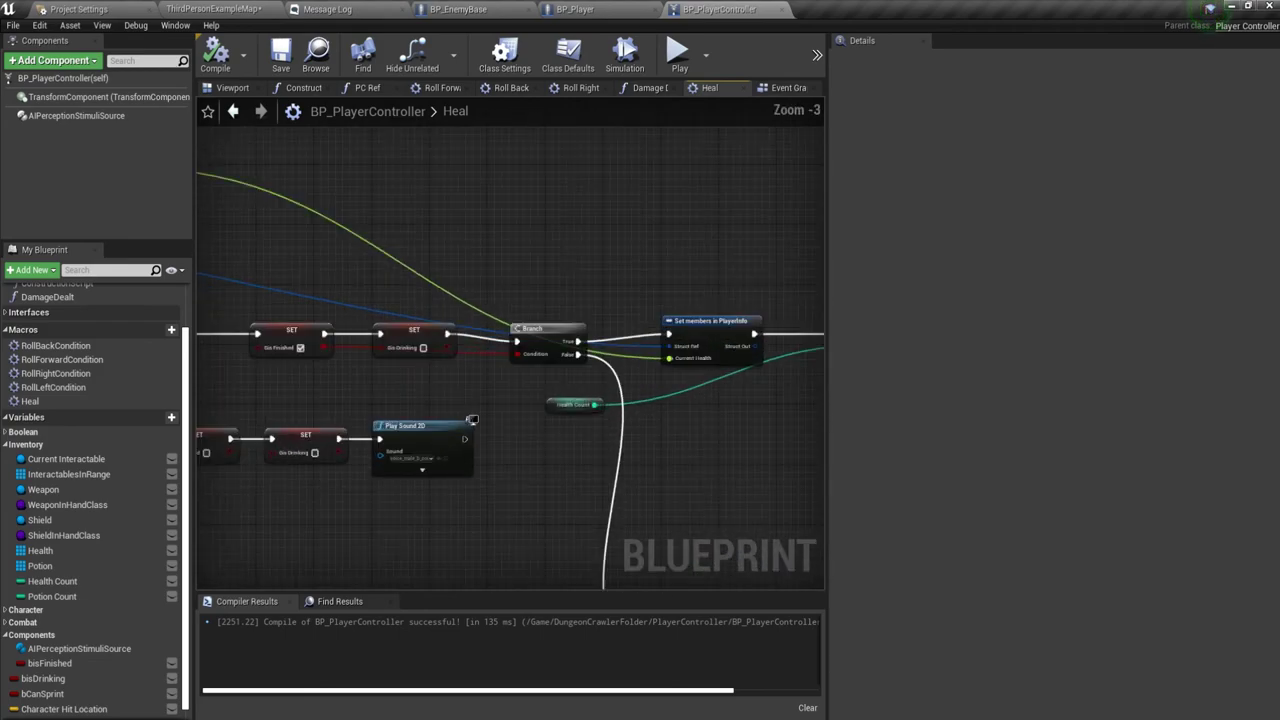
scroll(644, 315, up, 2)
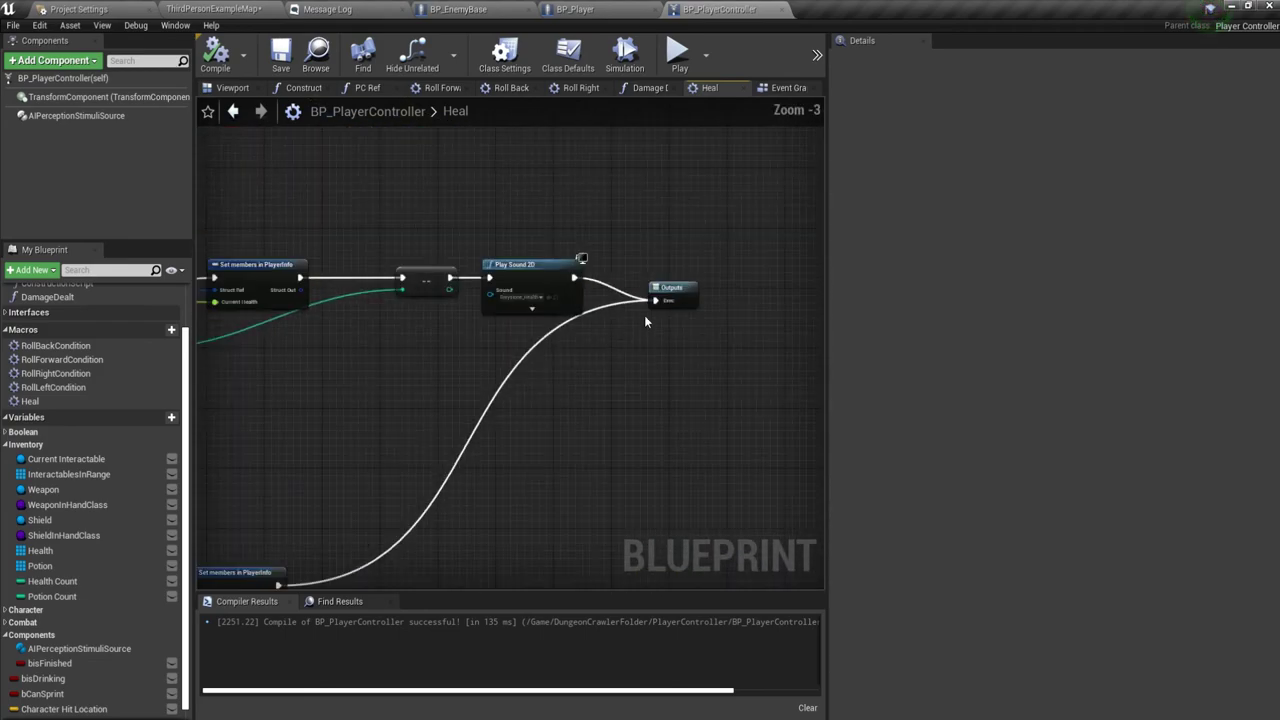
click(688, 288)
click(281, 55)
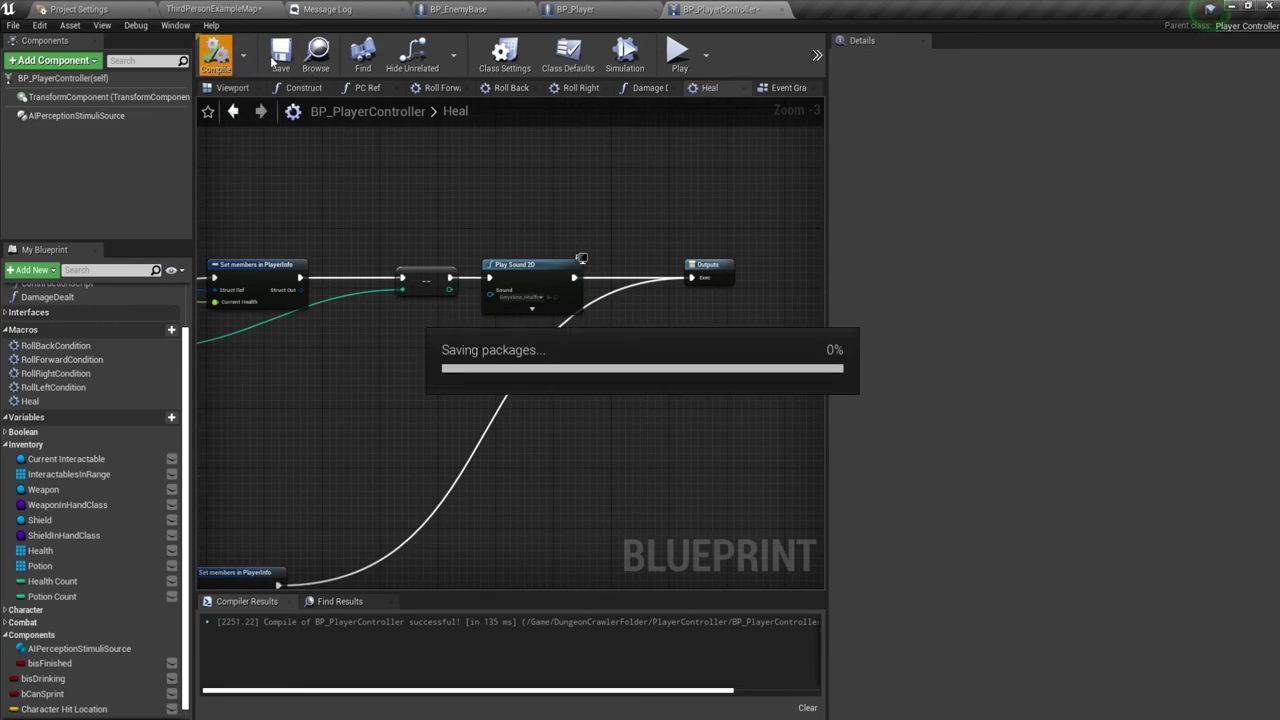
Look over the BP_EnemyBase graph's comment groups and nodes, then glance at BP_Player.
click(212, 9)
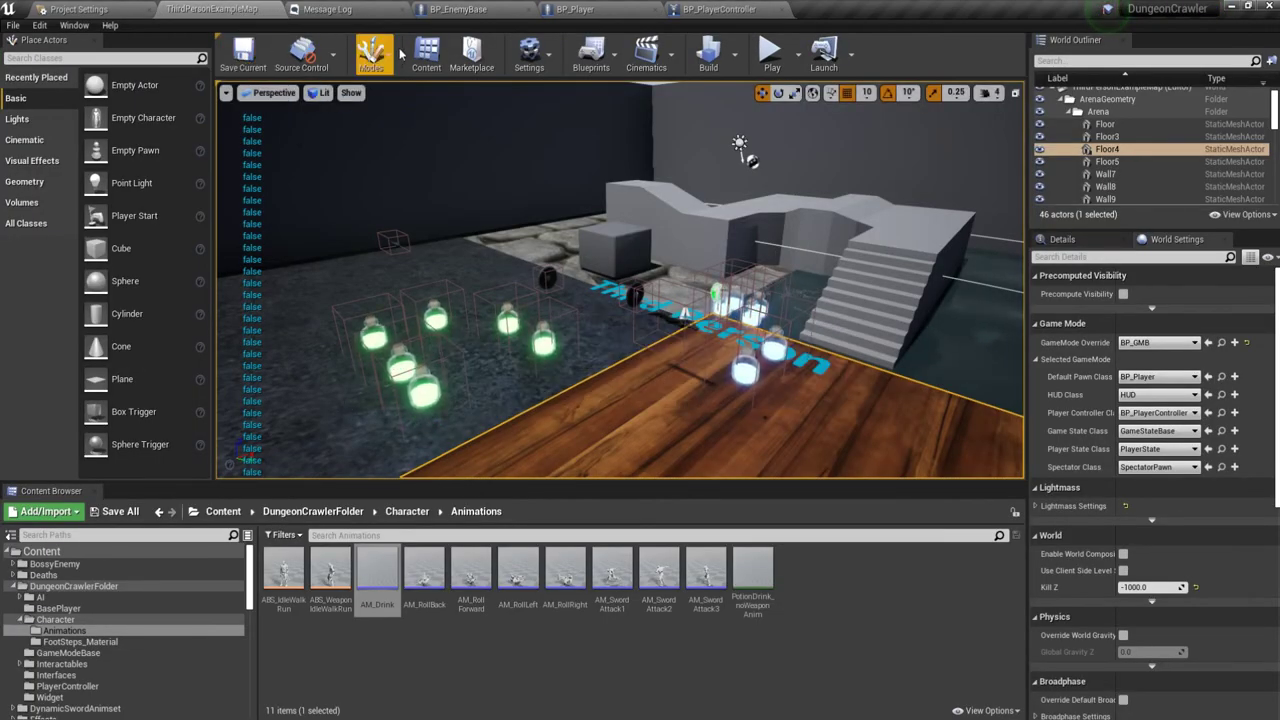
click(459, 10)
scroll(402, 484, down, 5)
right_drag(402, 484, 491, 388)
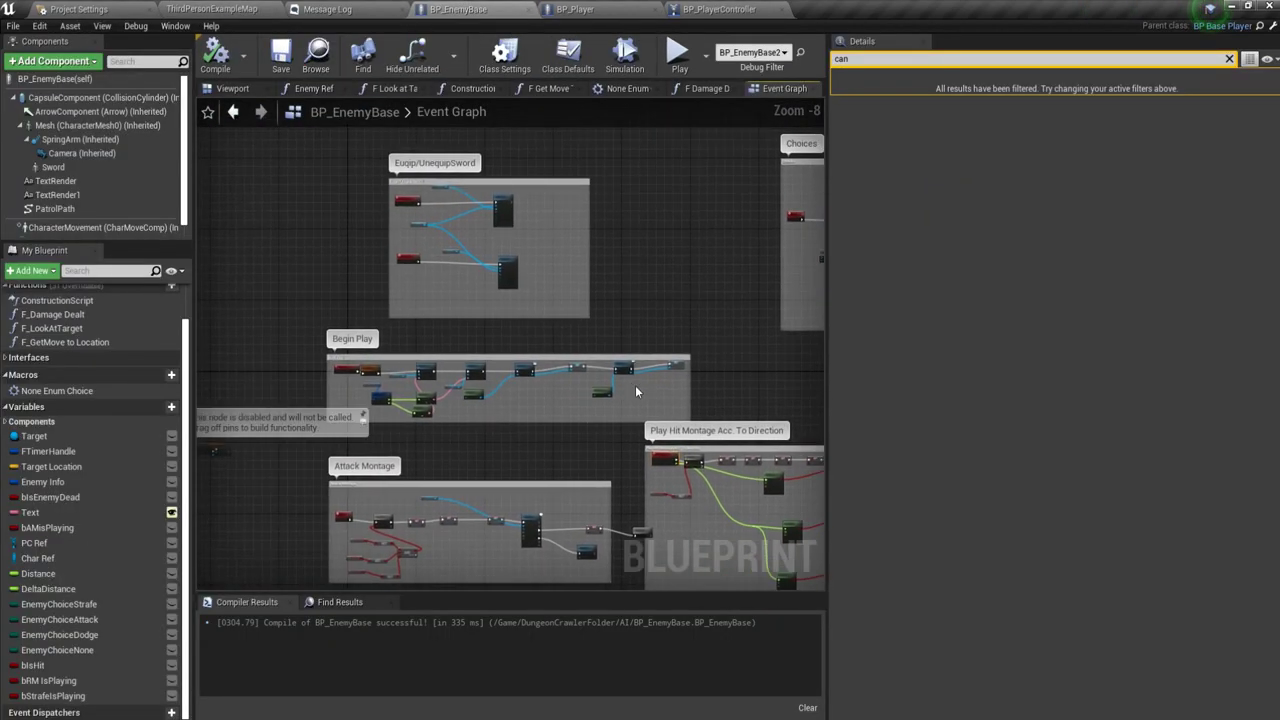
scroll(491, 388, up, 2)
scroll(532, 473, up, 3)
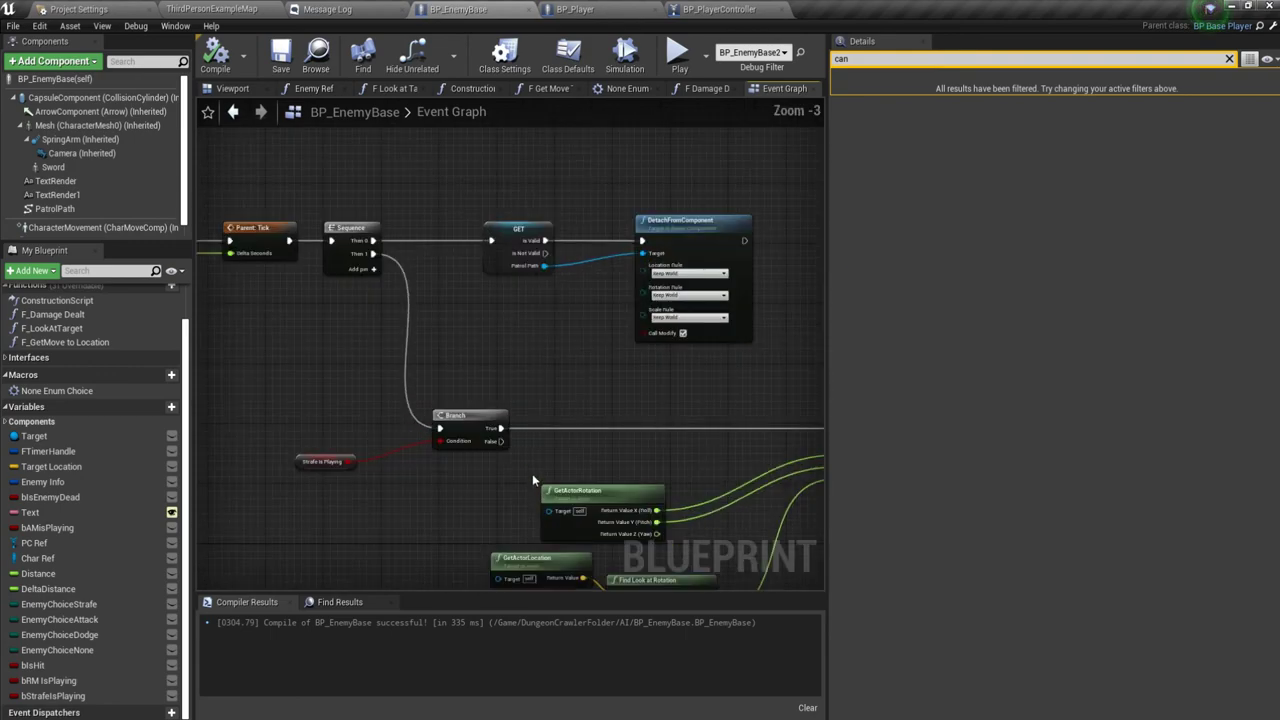
scroll(519, 427, down, 2)
right_drag(519, 432, 523, 360)
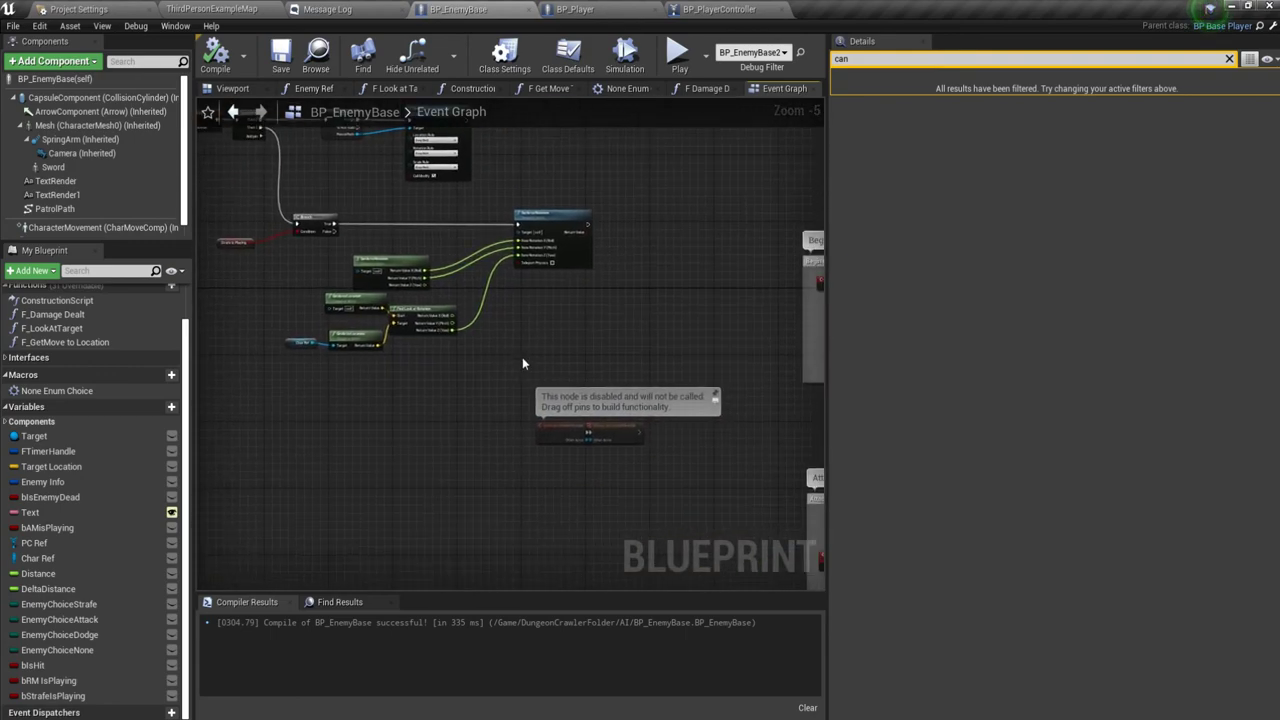
click(611, 10)
scroll(429, 448, down, 3)
Survey the BP_PlayerController Event Graph around the Begin Play nodes.
click(700, 9)
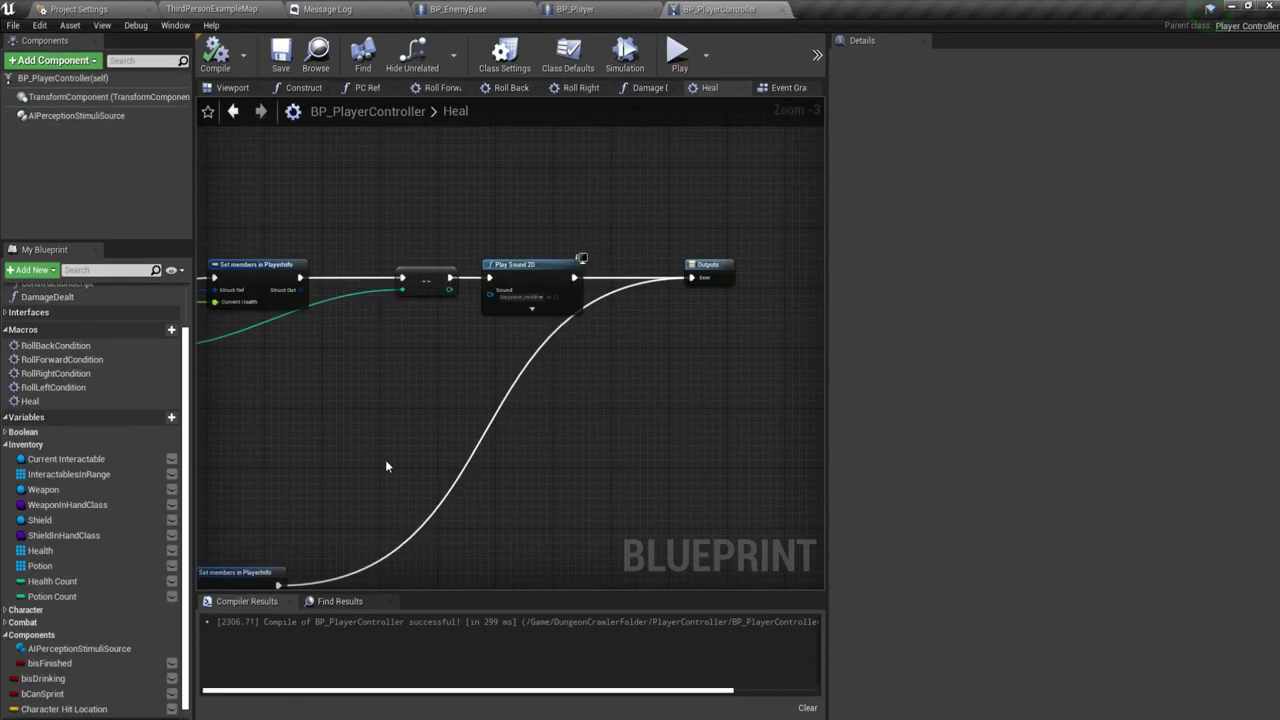
scroll(385, 459, down, 3)
scroll(391, 240, down, 3)
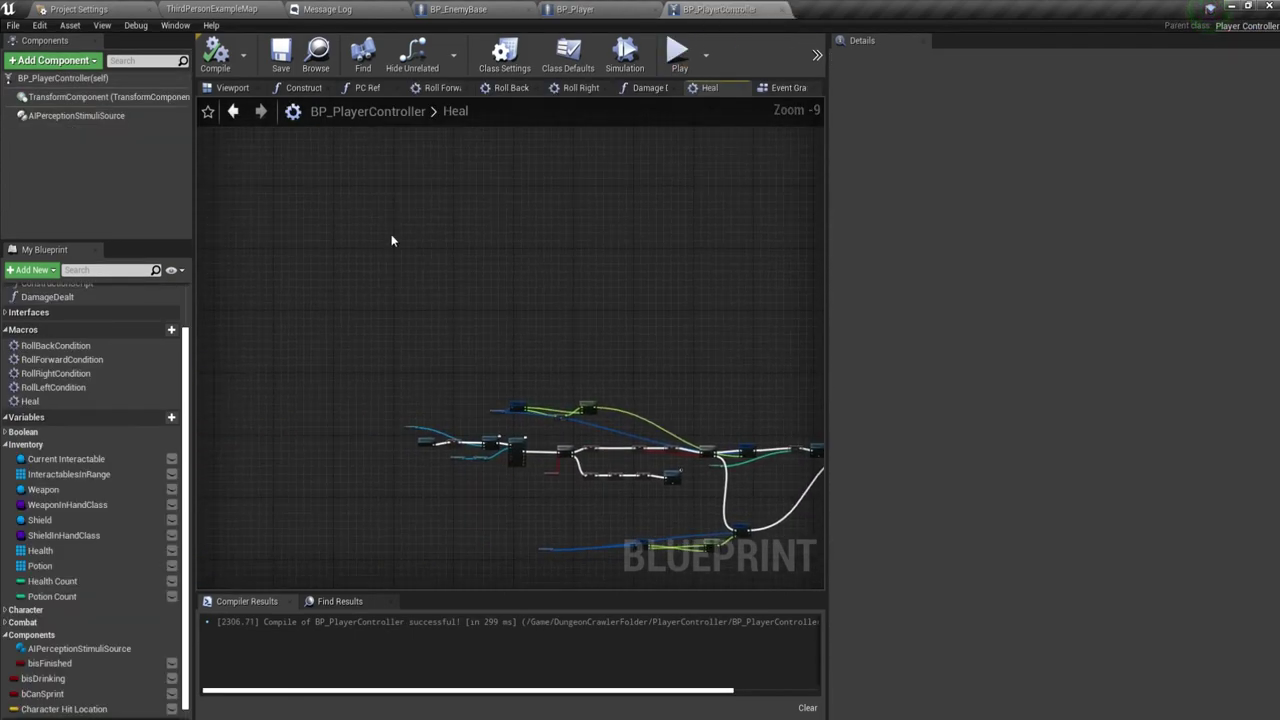
click(785, 88)
scroll(379, 372, down, 3)
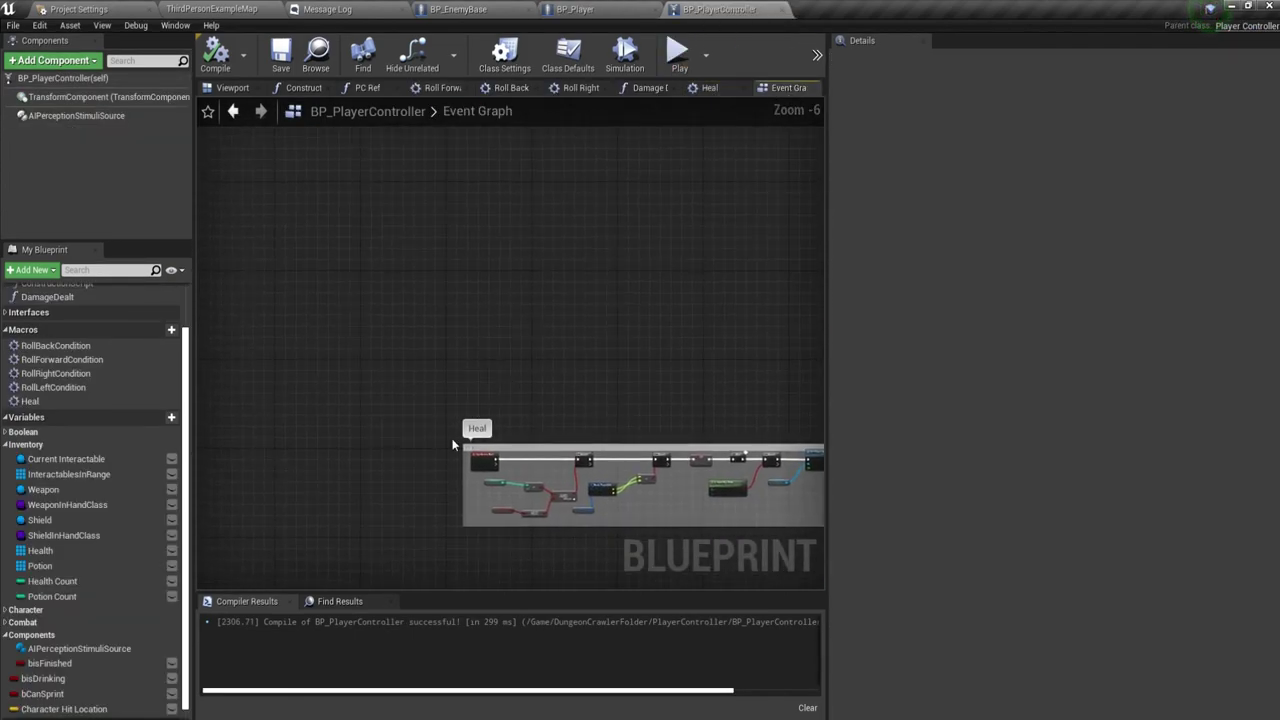
right_drag(463, 463, 654, 549)
scroll(409, 492, down, 4)
mouse_move(409, 492)
right_down()
mouse_move(504, 335)
mouse_move(530, 258)
right_up()
right_drag(347, 433, 460, 425)
Inspect the Event Tick area and the Roll Input and Roll Logic comment groups.
scroll(460, 425, up, 2)
scroll(462, 420, up, 2)
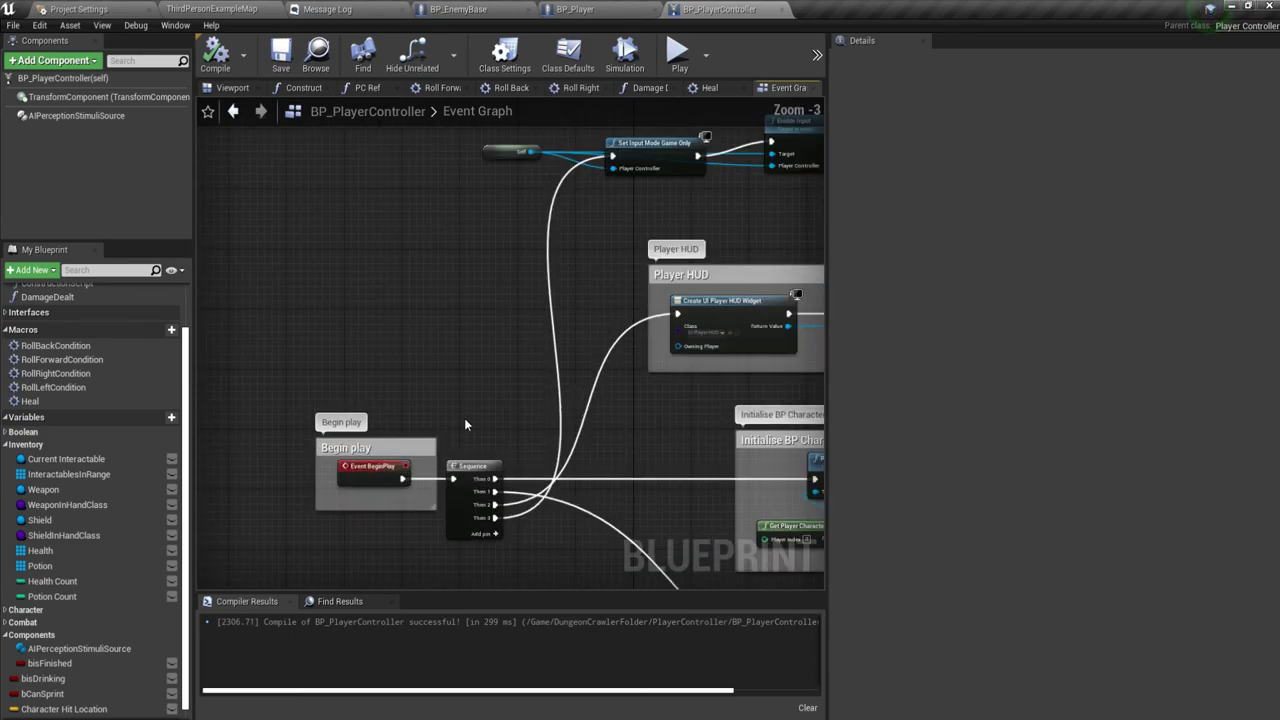
scroll(464, 418, up, 3)
mouse_move(587, 347)
right_down()
mouse_move(500, 429)
mouse_move(628, 393)
right_up()
scroll(500, 429, down, 3)
scroll(457, 366, down, 2)
scroll(266, 437, down, 4)
right_drag(266, 437, 348, 395)
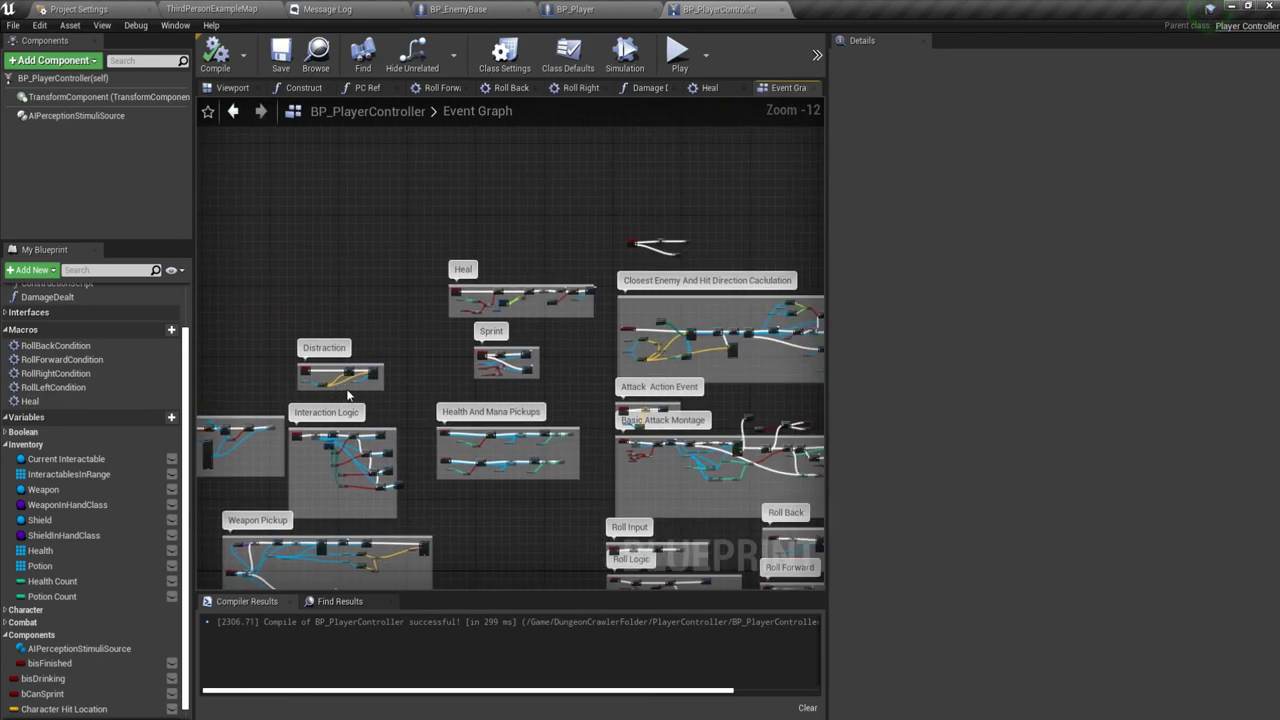
right_drag(580, 336, 377, 337)
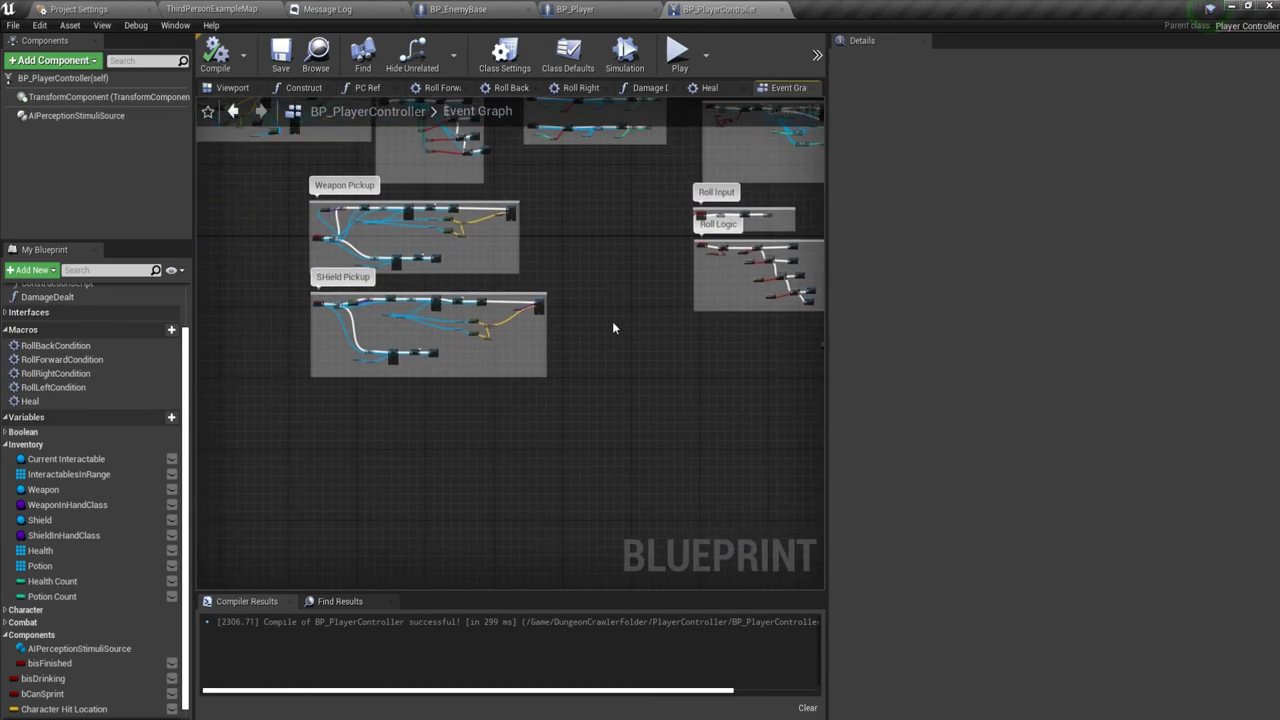
right_drag(612, 329, 488, 336)
scroll(490, 338, up, 5)
Look over the BP_Player and BP_EnemyBase blueprint graphs.
click(613, 8)
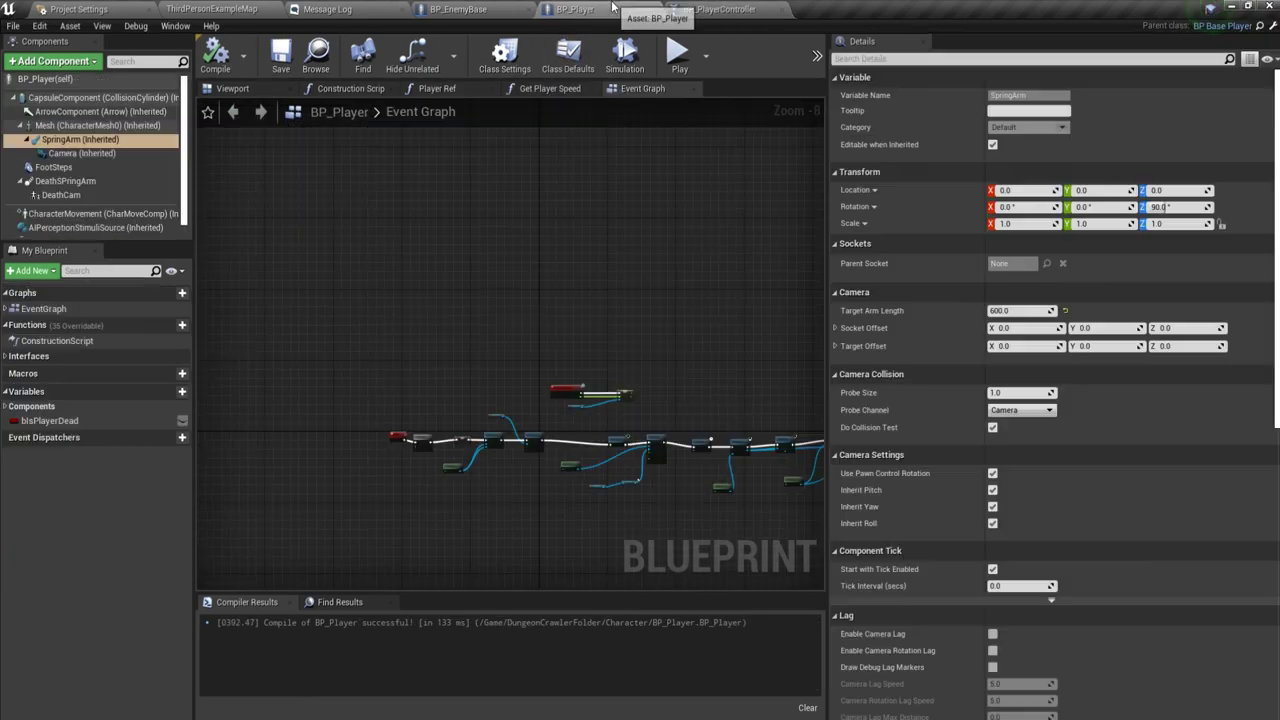
scroll(385, 453, down, 4)
scroll(571, 133, up, 9)
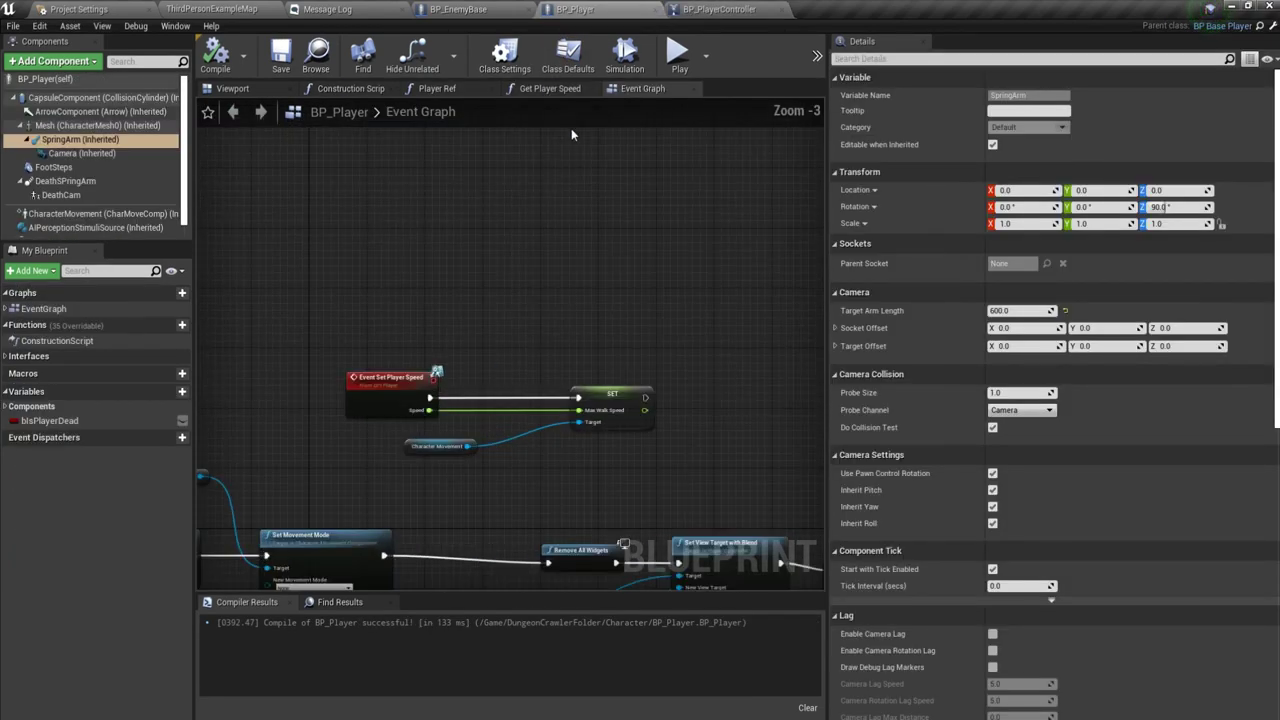
scroll(395, 449, down, 8)
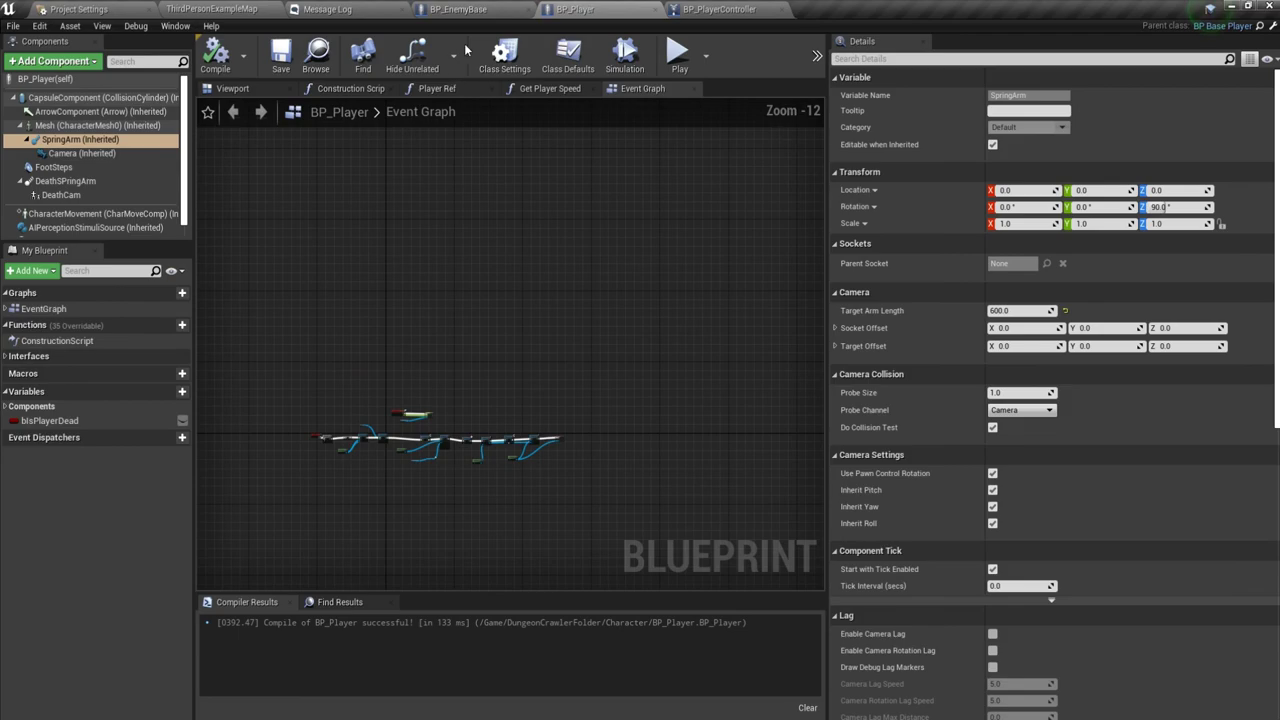
click(452, 11)
Play the level once in the level editor, then stop the session.
click(231, 14)
click(771, 50)
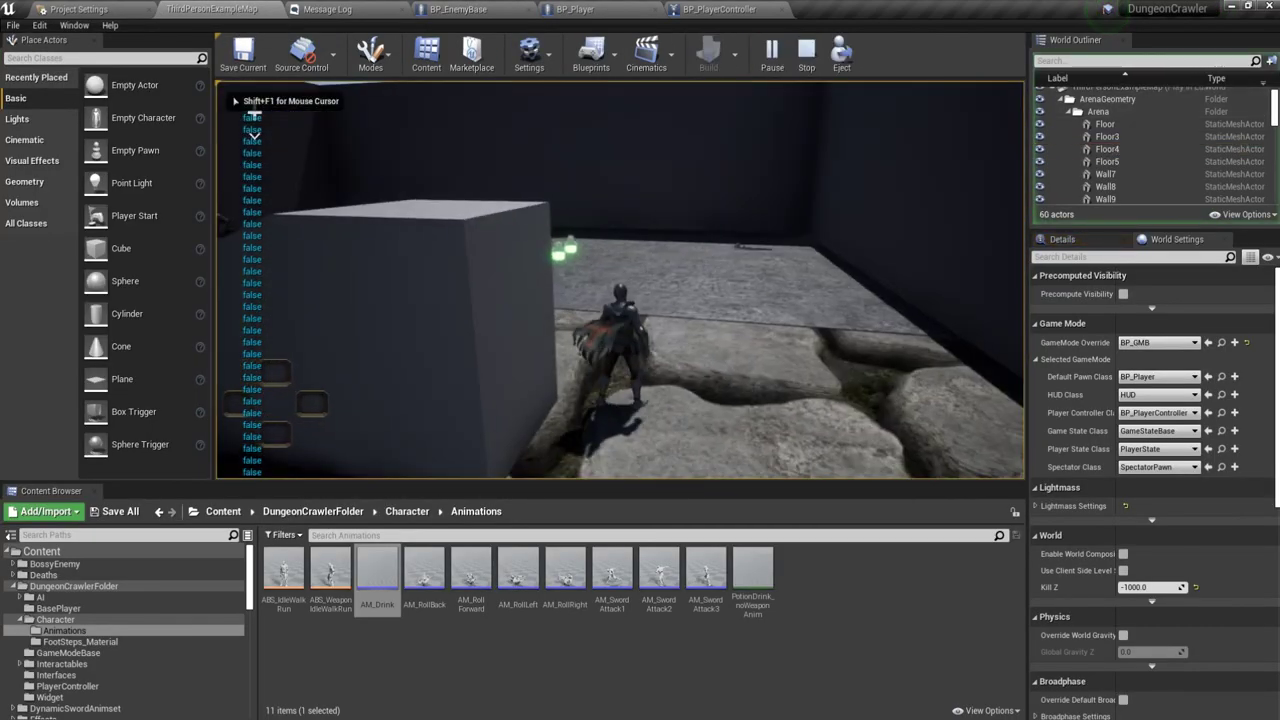
key(Escape)
Review BP_PlayerController's Event Tick graph and select the drinking flag node.
click(489, 8)
click(641, 8)
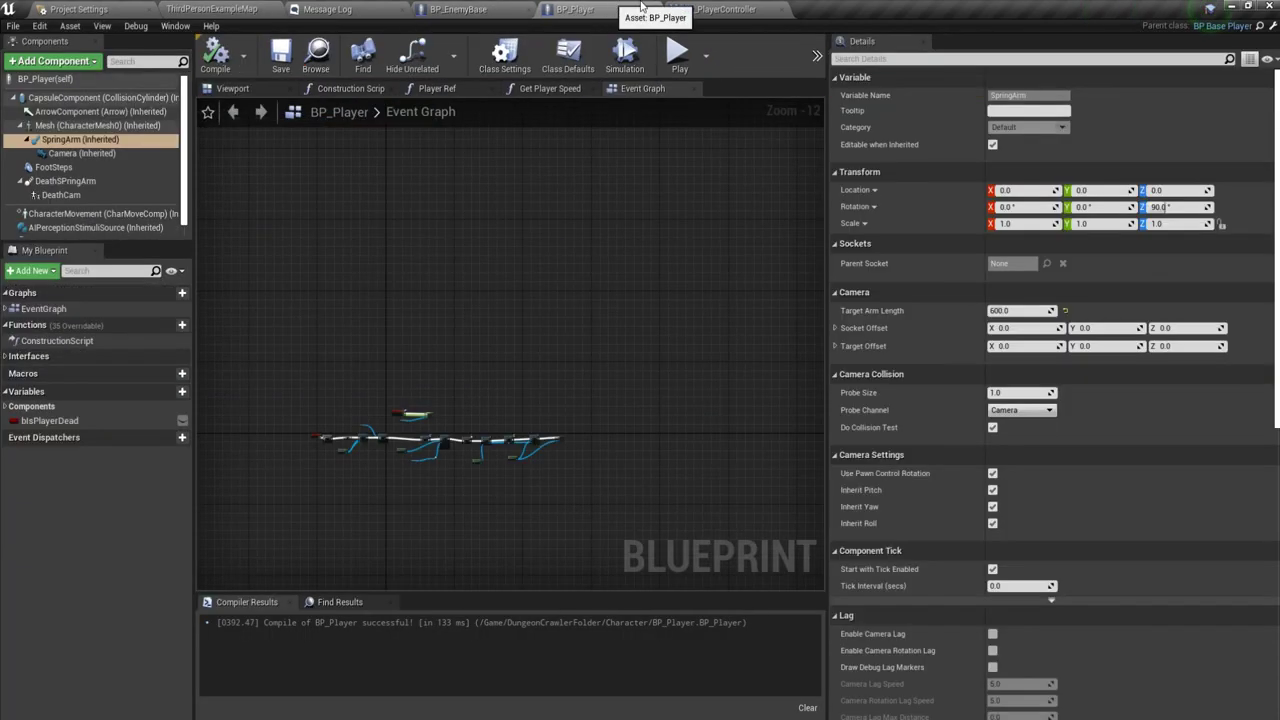
click(707, 12)
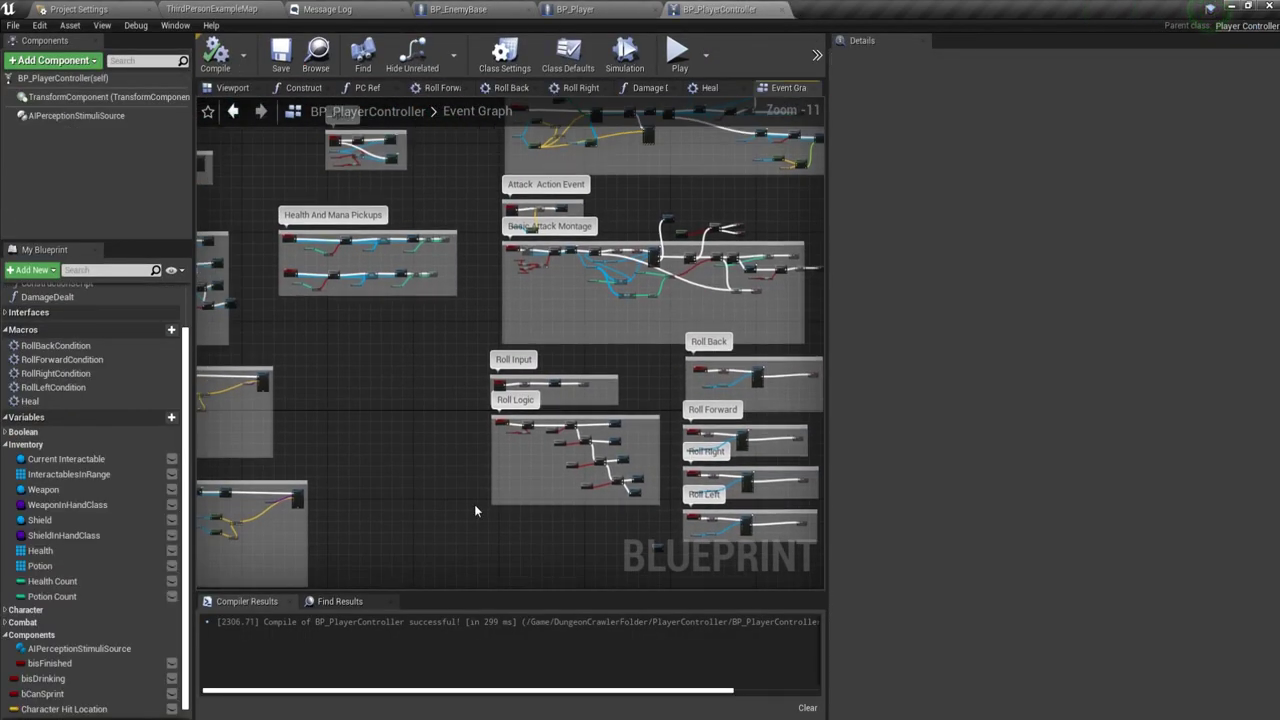
right_drag(362, 412, 457, 430)
scroll(521, 388, up, 4)
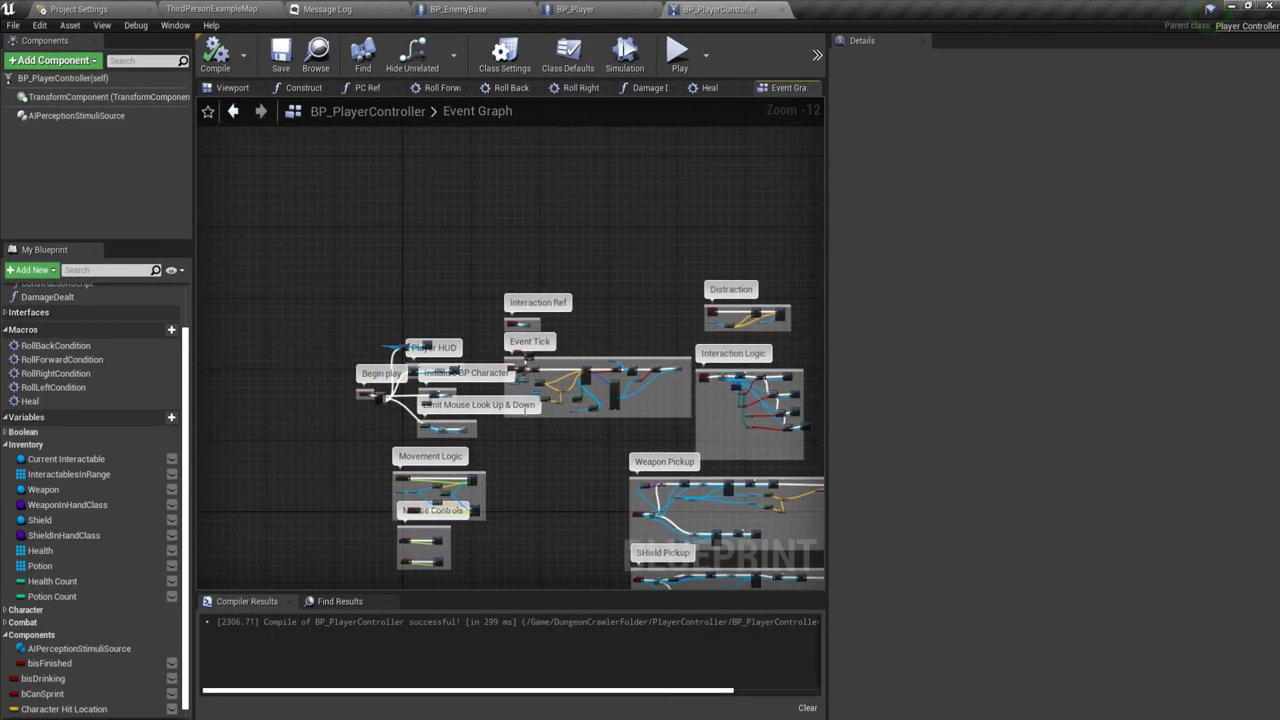
scroll(521, 388, up, 1)
scroll(521, 388, up, 2)
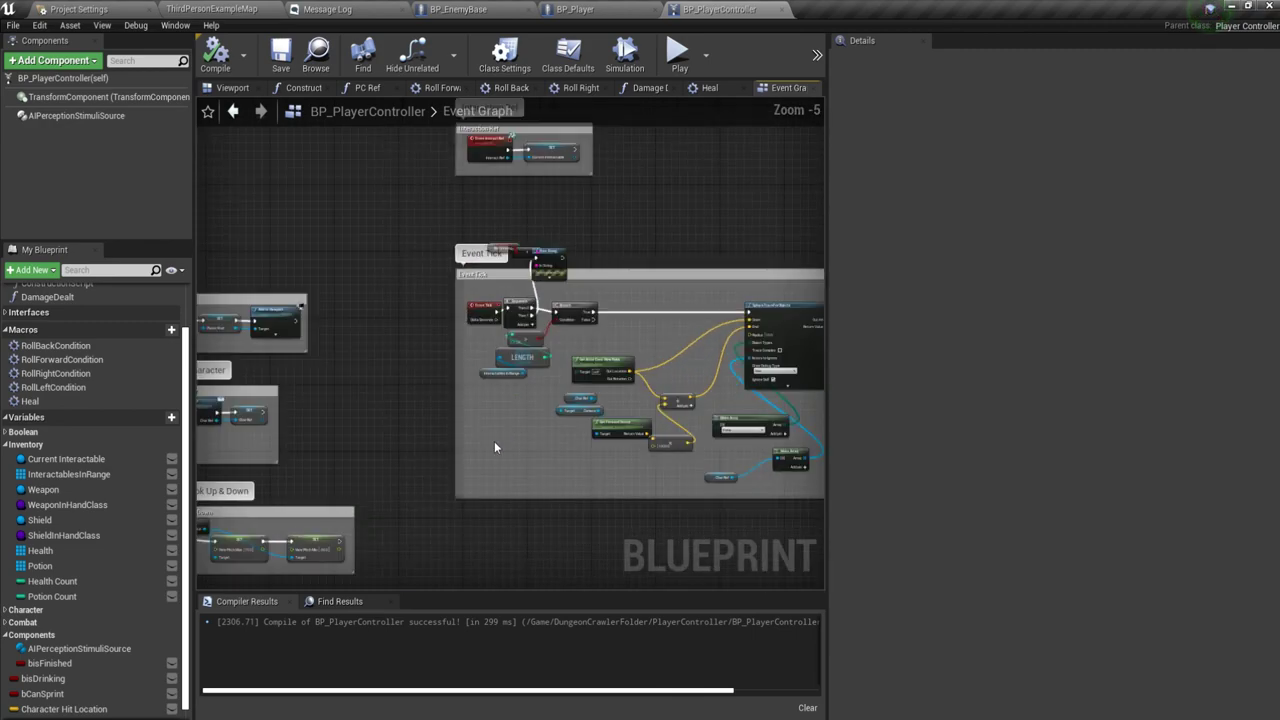
scroll(559, 210, up, 4)
drag(405, 235, 515, 288)
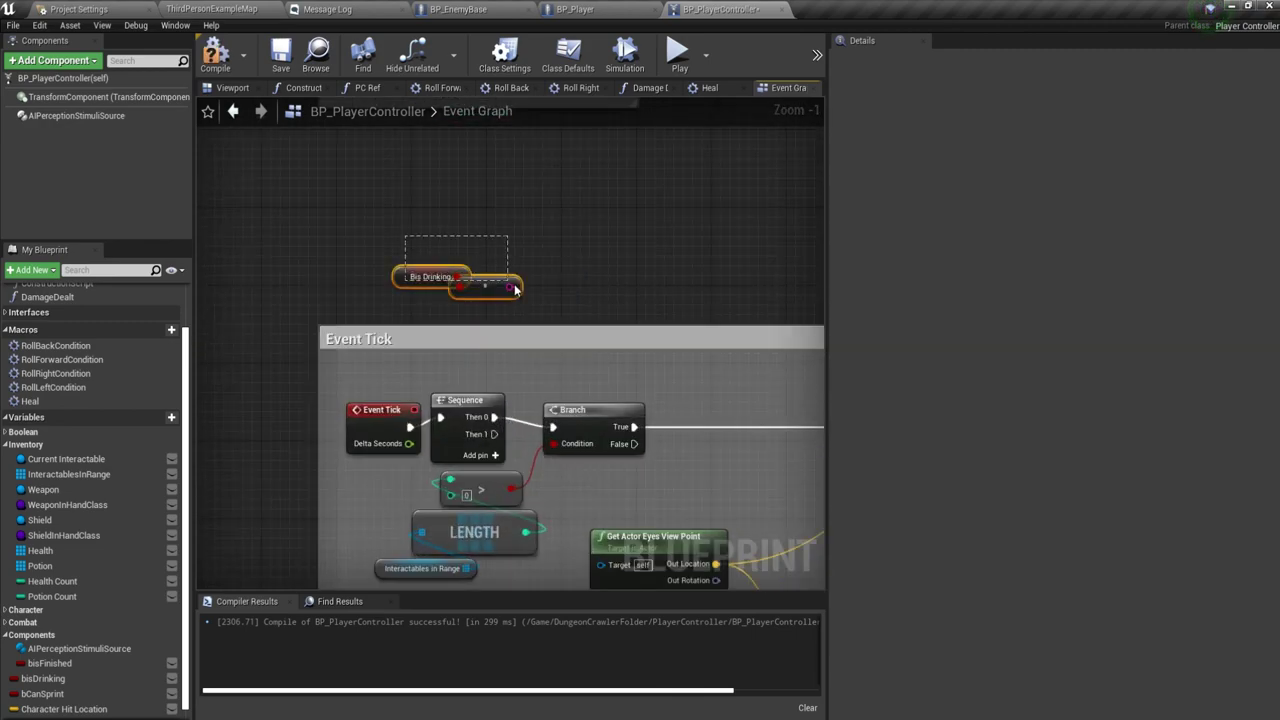
Save all modified project content, confirming the Save Content list.
click(246, 9)
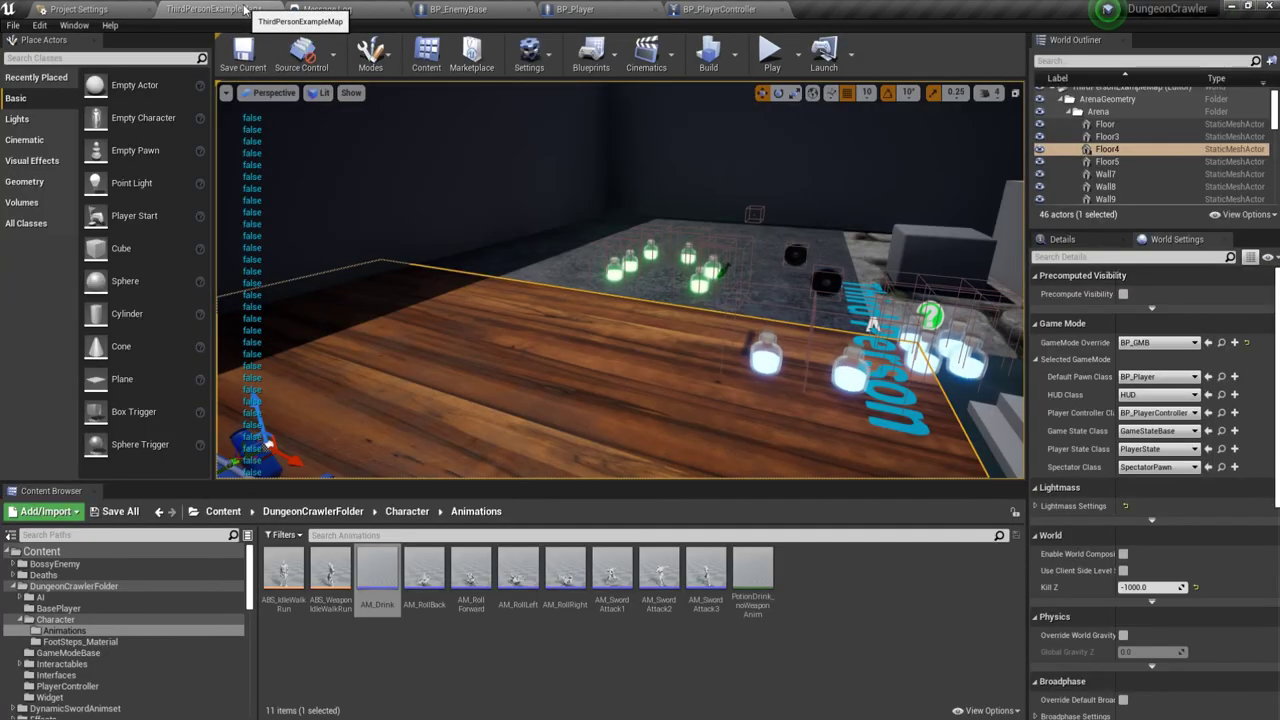
click(118, 511)
click(755, 497)
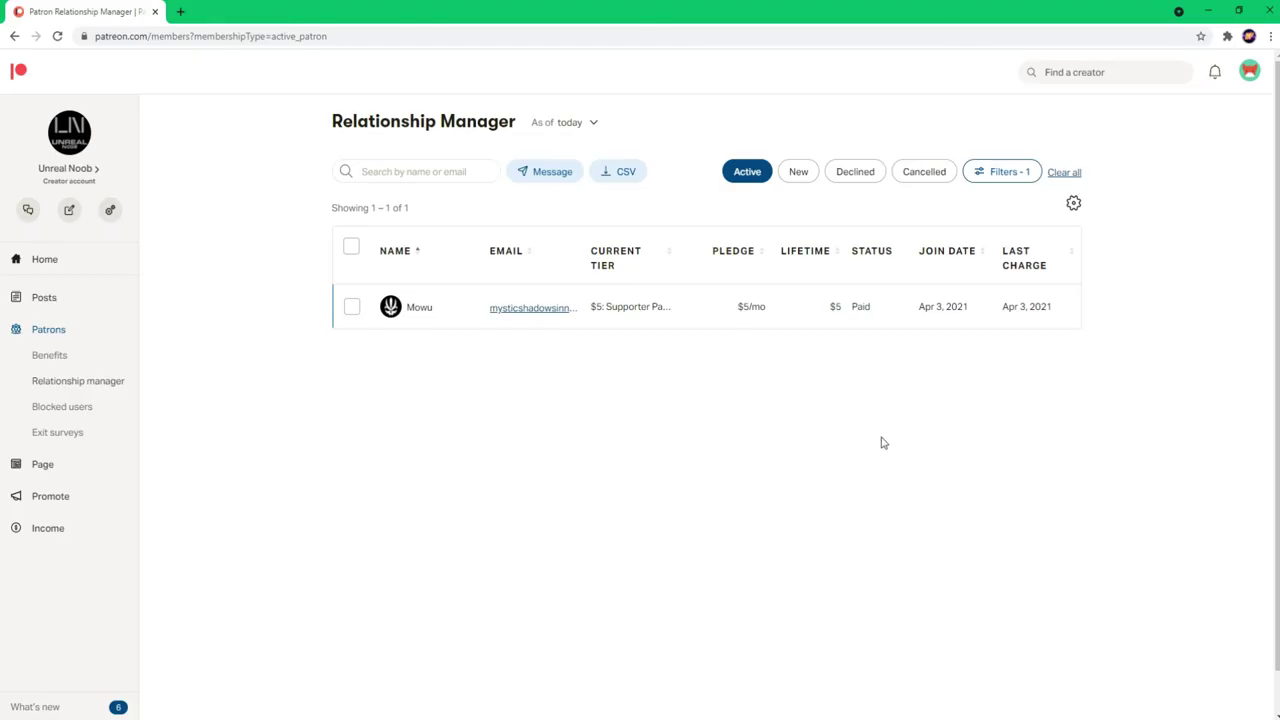